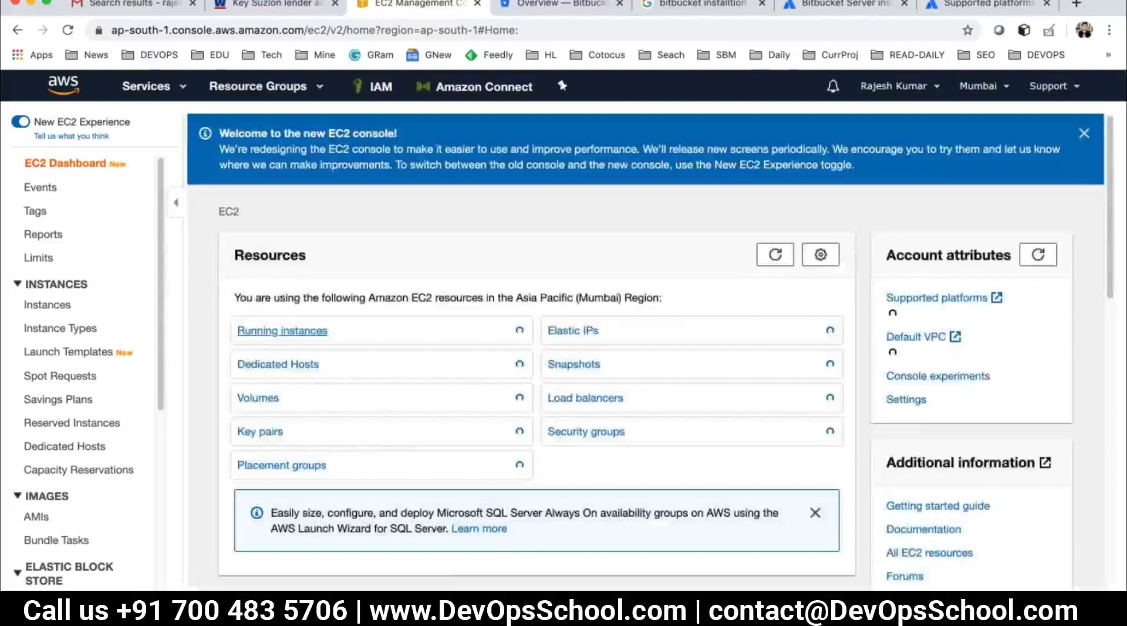
- Go to Running instances, briefly open Launch Instance, then return to the three-instance Instances list
left_click(258, 344)
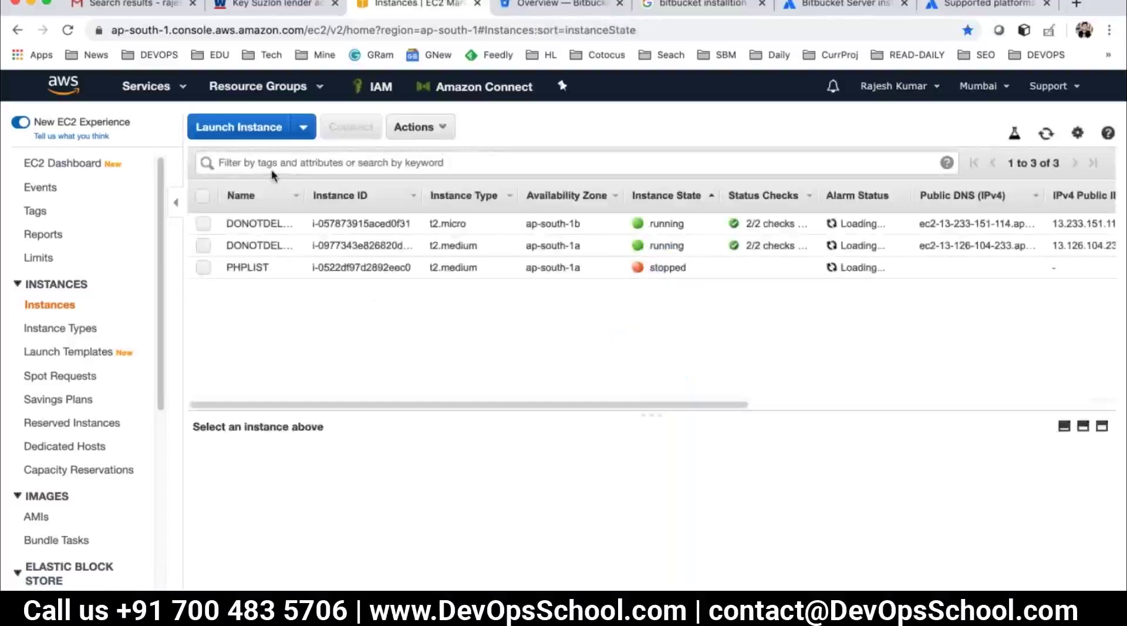
left_click(257, 135)
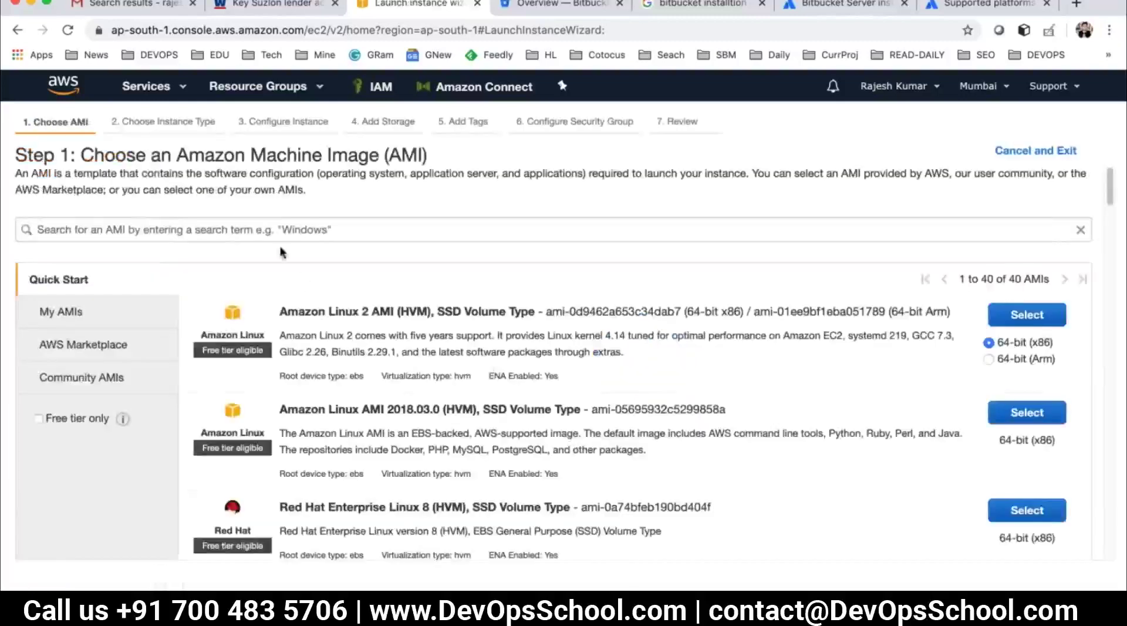
left_click(16, 32)
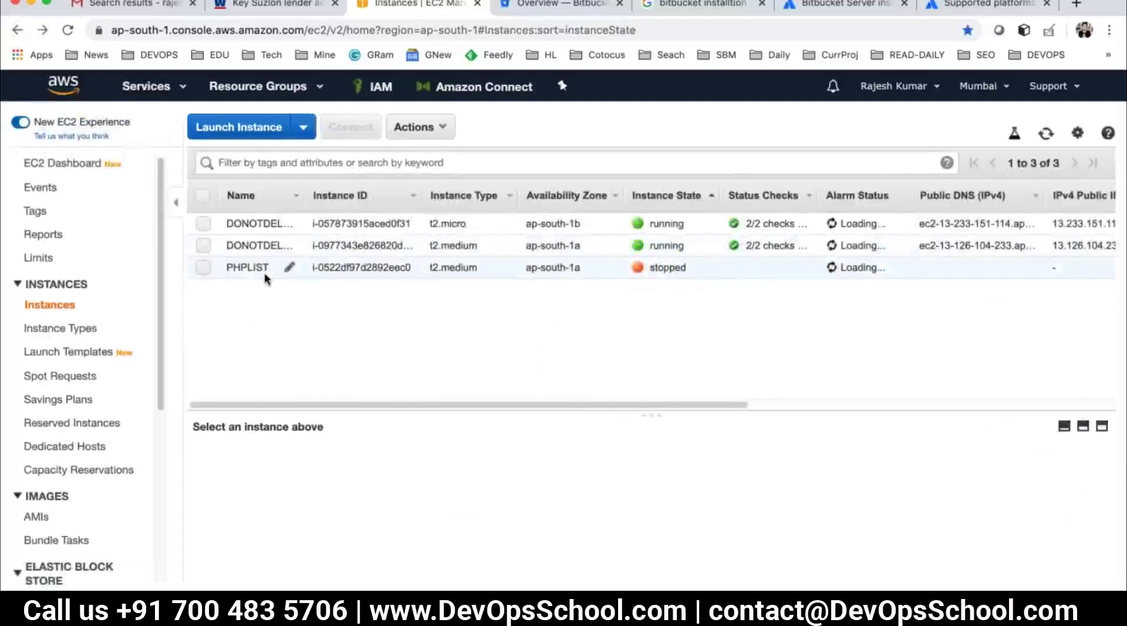
left_click_drag(265, 272, 733, 451)
- Select and copy the PHPLIST instance's RHEL-7.5 AMI ID from its Description, then start Launch Instance
left_click(733, 451)
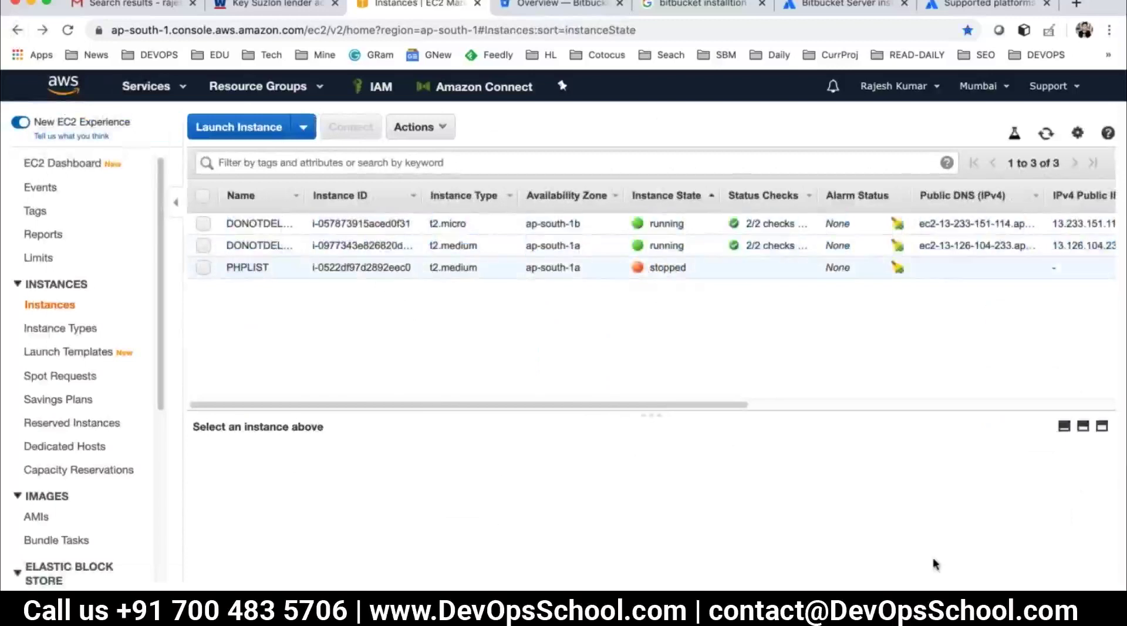
scroll(951, 502, "down", 5)
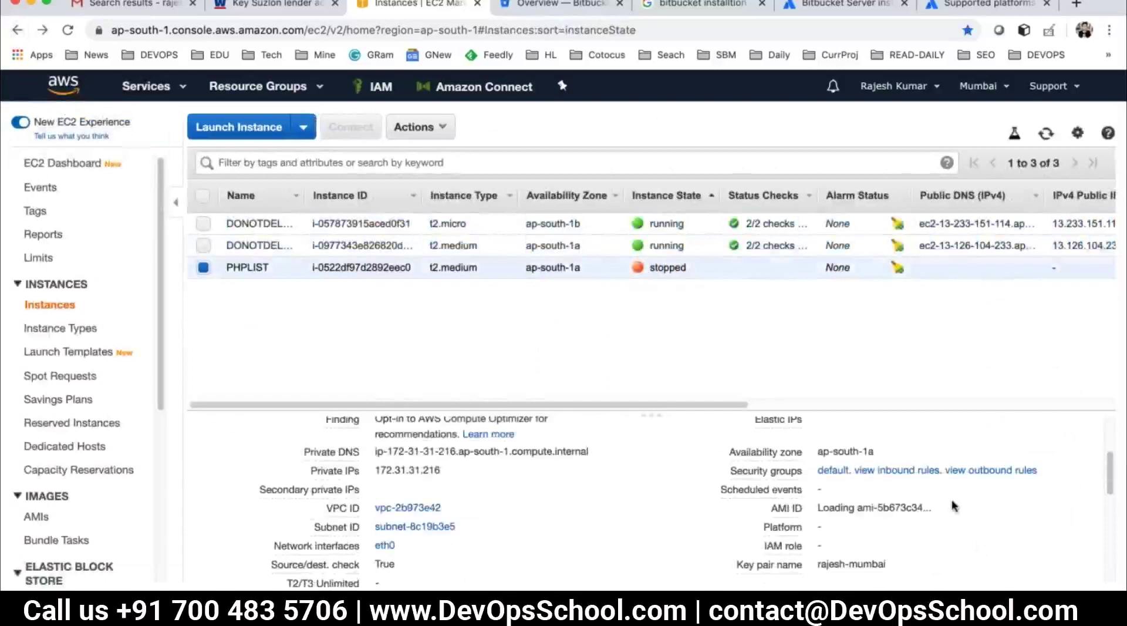
scroll(948, 516, "down", 5)
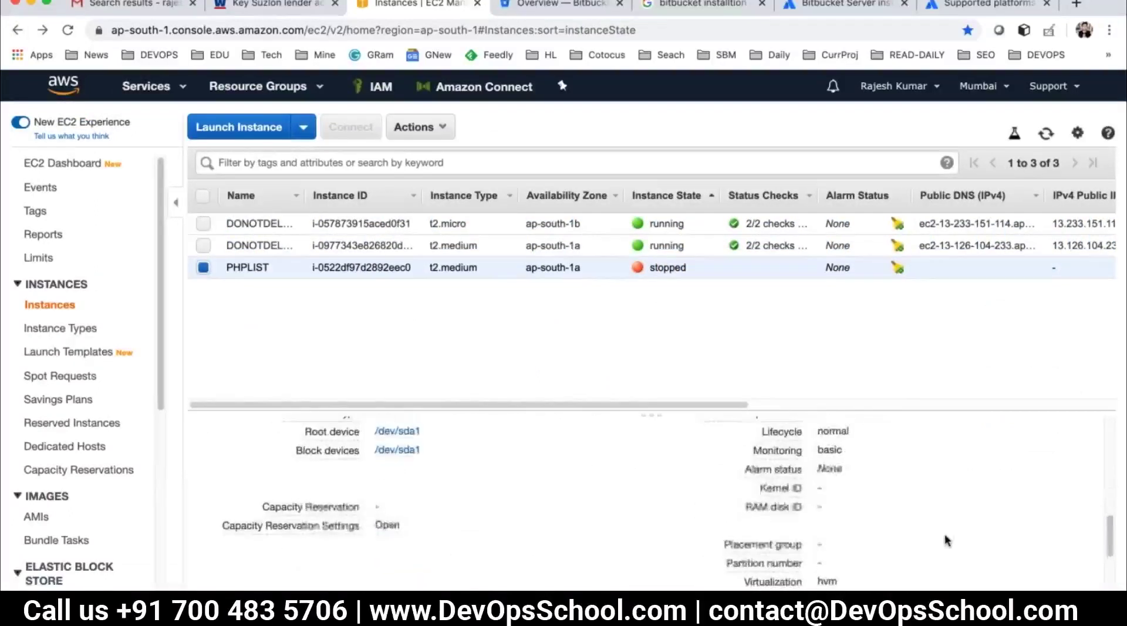
scroll(945, 534, "up", 10)
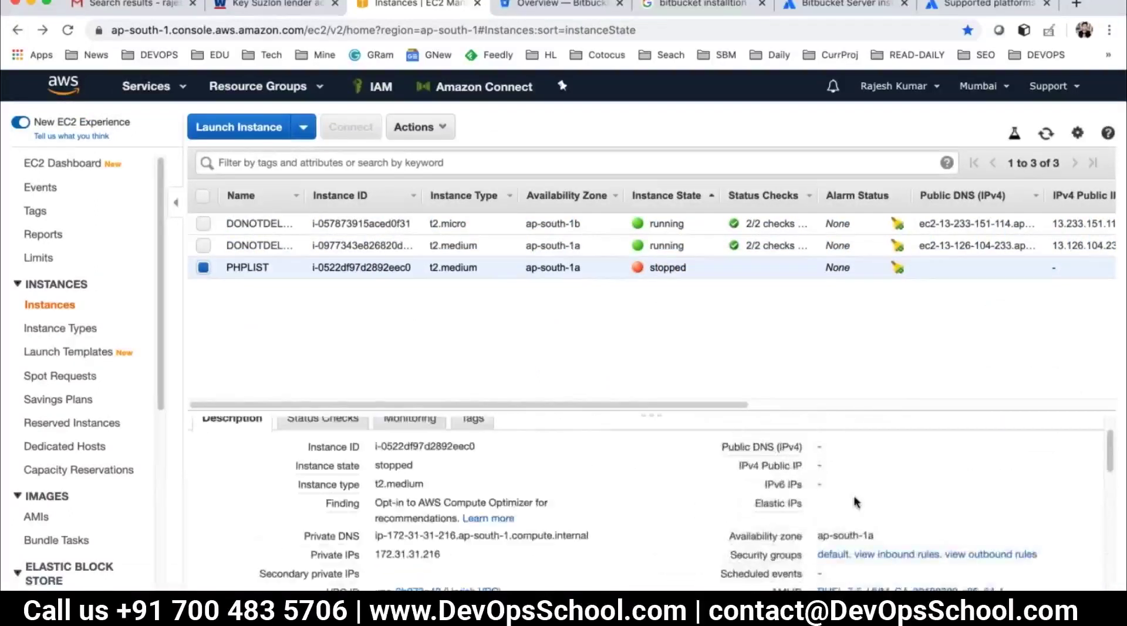
scroll(854, 495, "up", 1)
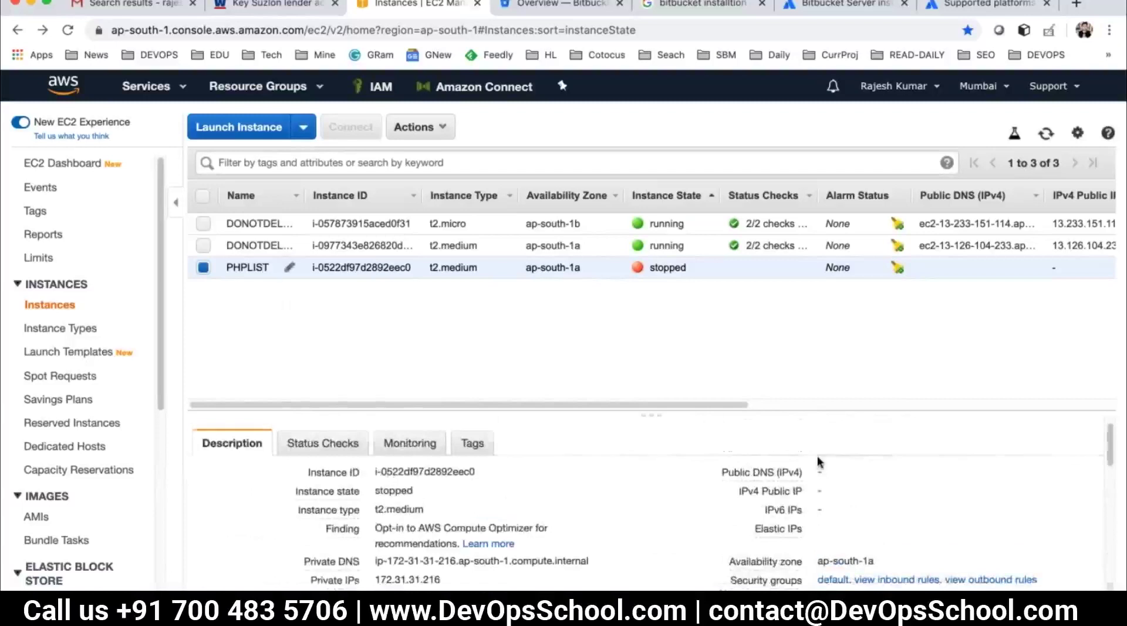
scroll(863, 499, "down", 5)
scroll(910, 537, "up", 3)
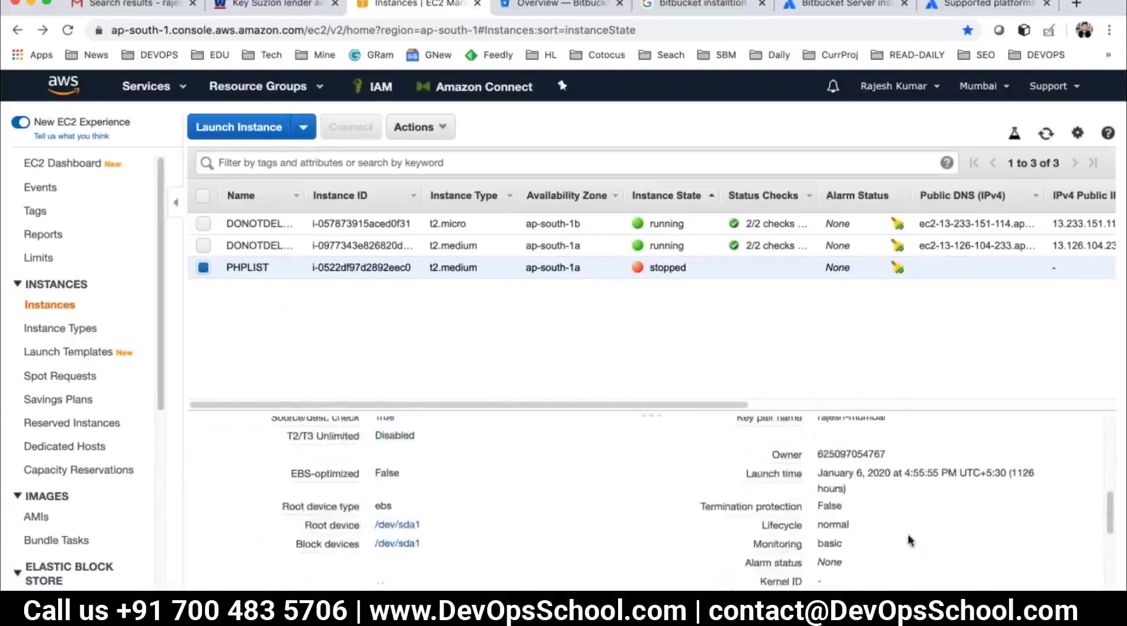
scroll(908, 533, "up", 3)
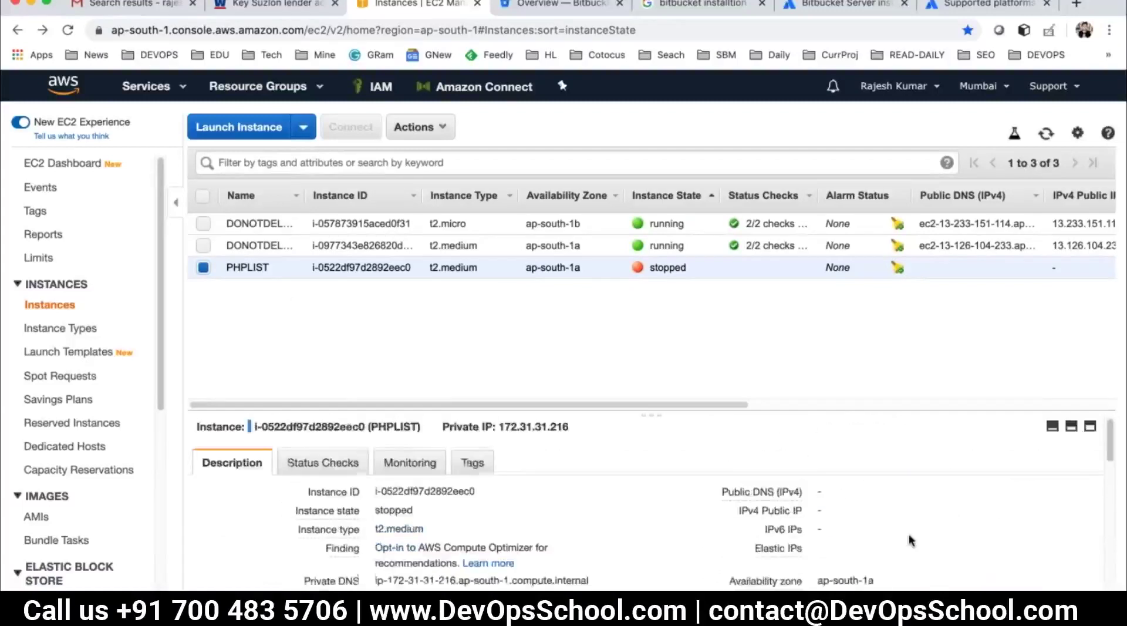
scroll(909, 534, "down", 3)
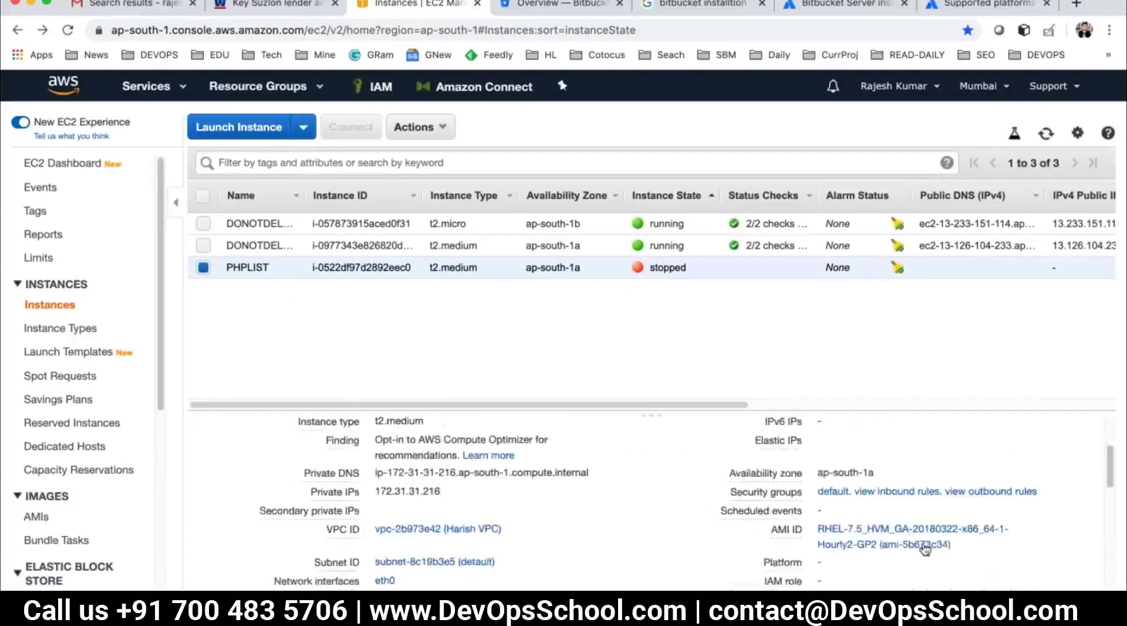
left_click_drag(941, 538, 818, 529)
key("super+c")
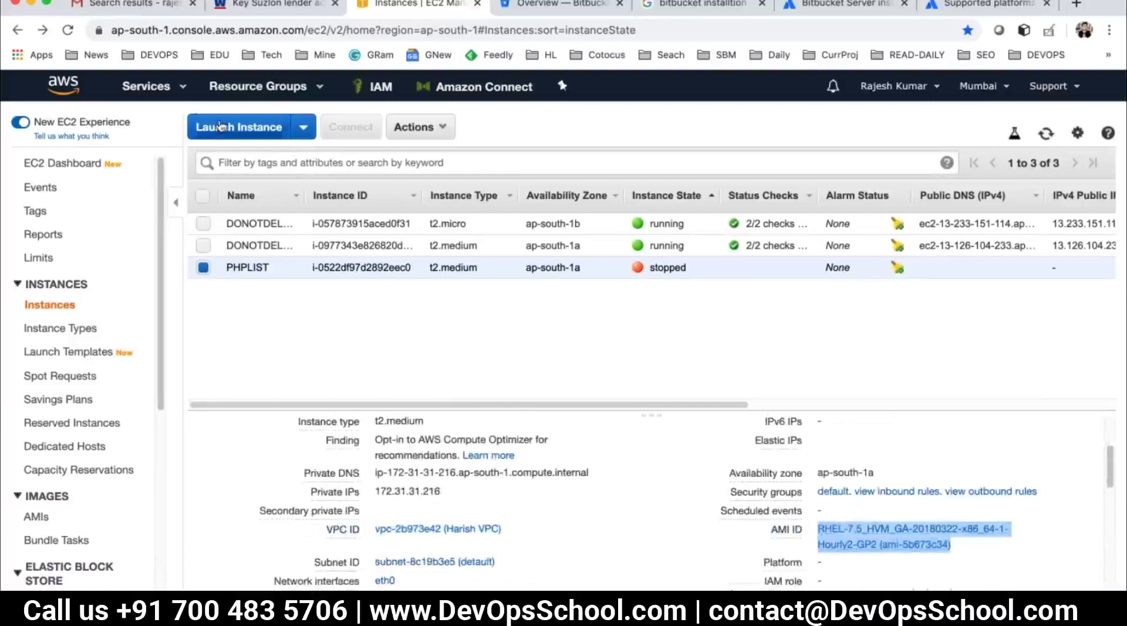
left_click(239, 127)
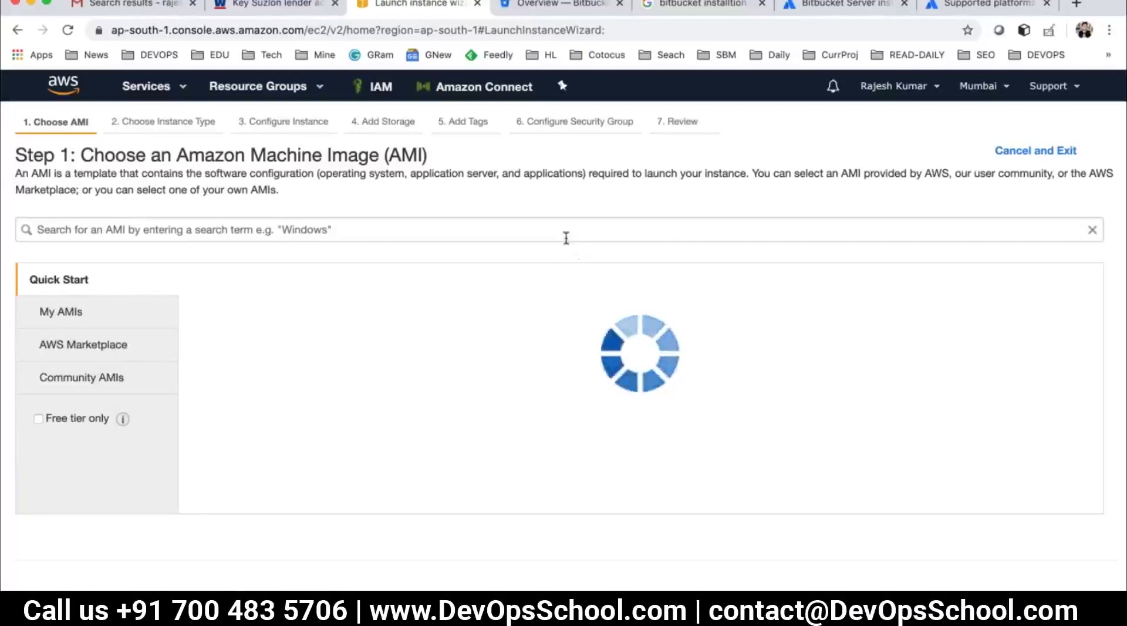
- Search AMIs by the pasted RHEL-7.5 AMI ID and select the Community AMIs result
left_click(566, 237)
key("super+v")
key("Return")
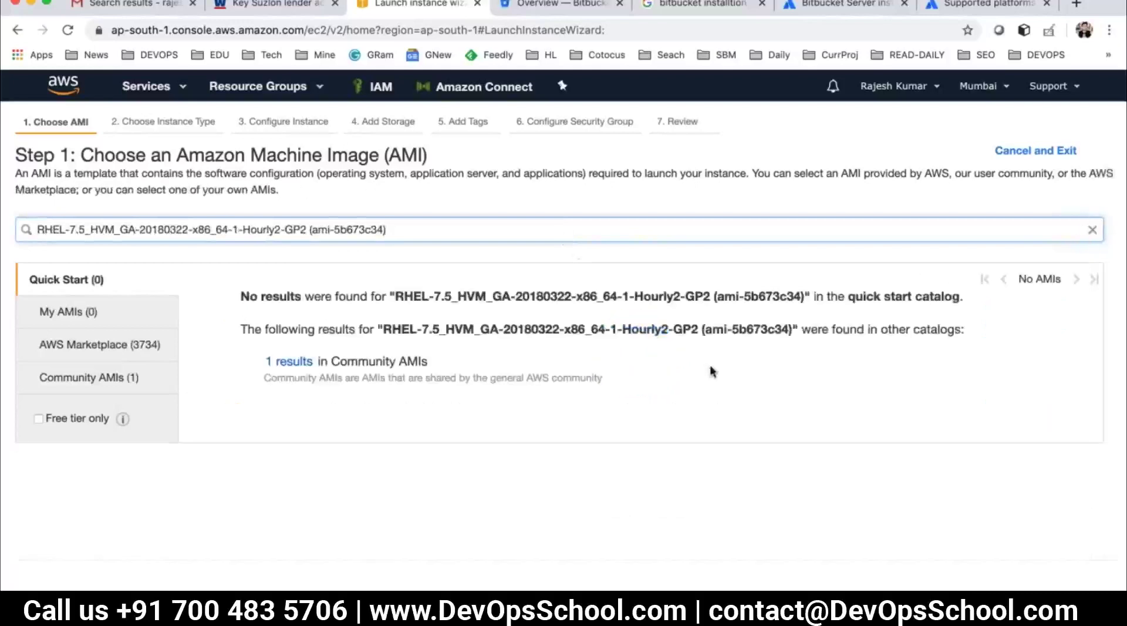
left_click(301, 405)
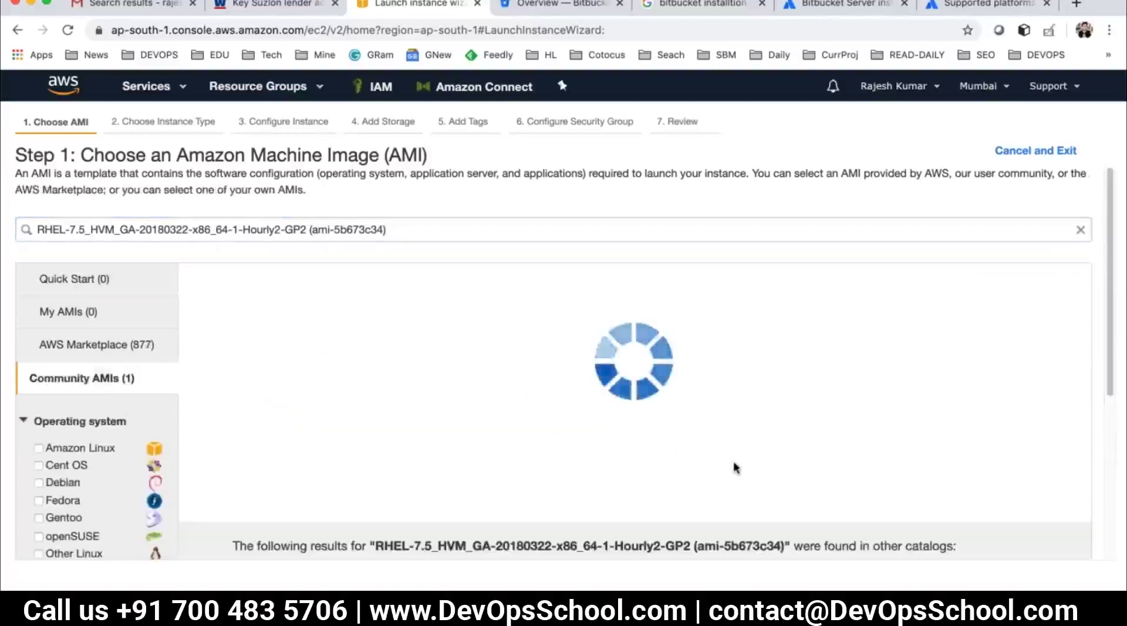
left_click(1007, 311)
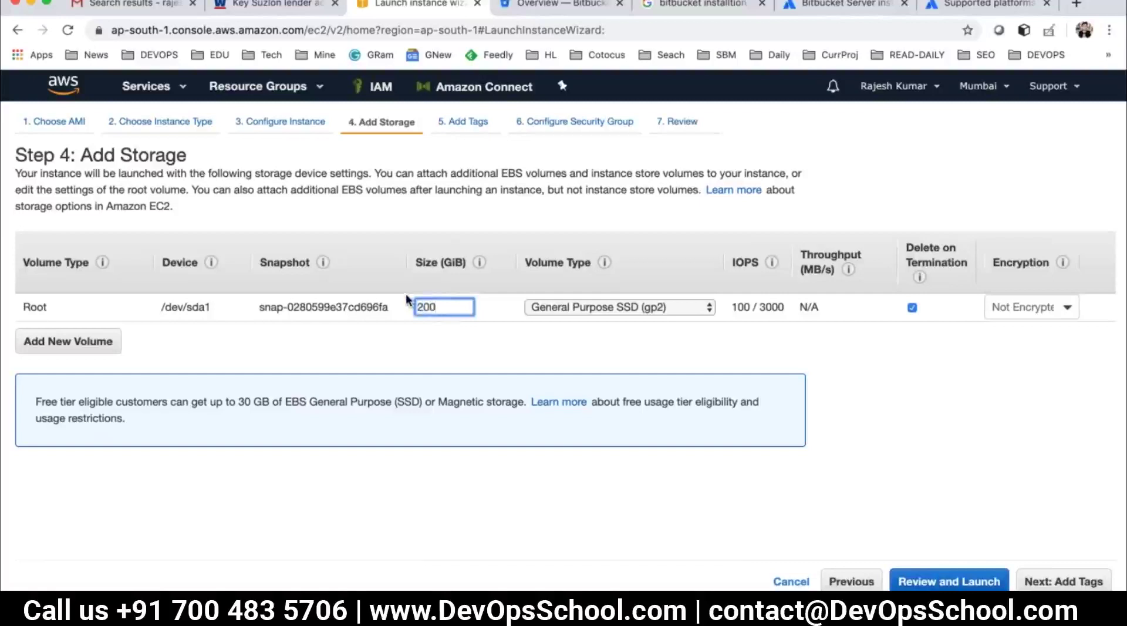
- Add a tag with Key 'Name' and Value 'BIT', then continue to the security group step
left_click(1057, 581)
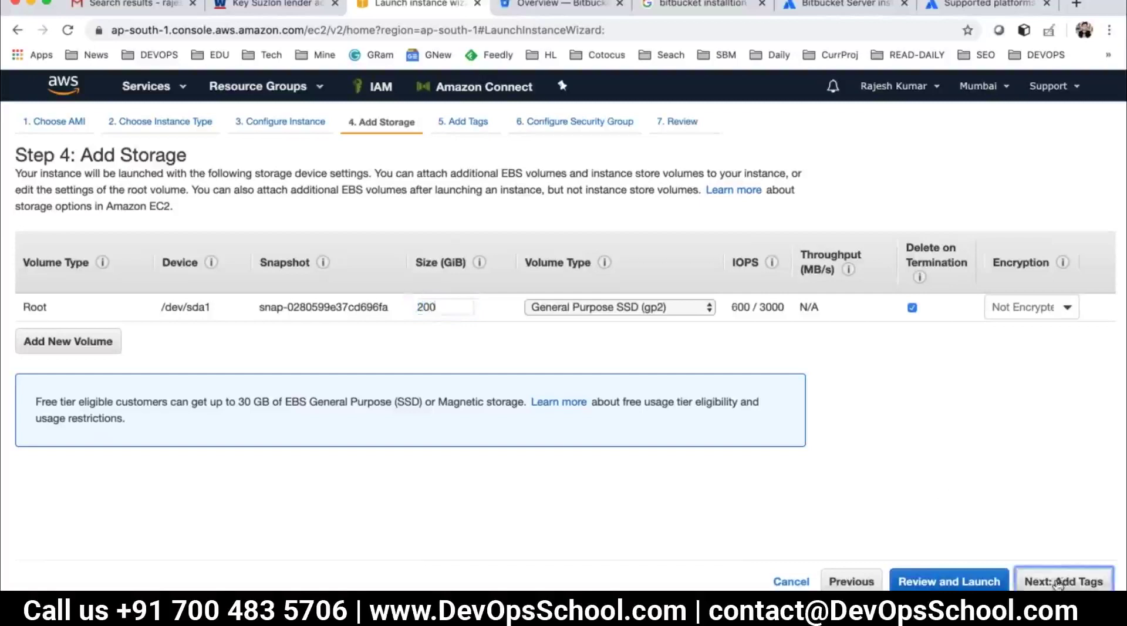
left_click(27, 370)
type("Name")
key("Tab")
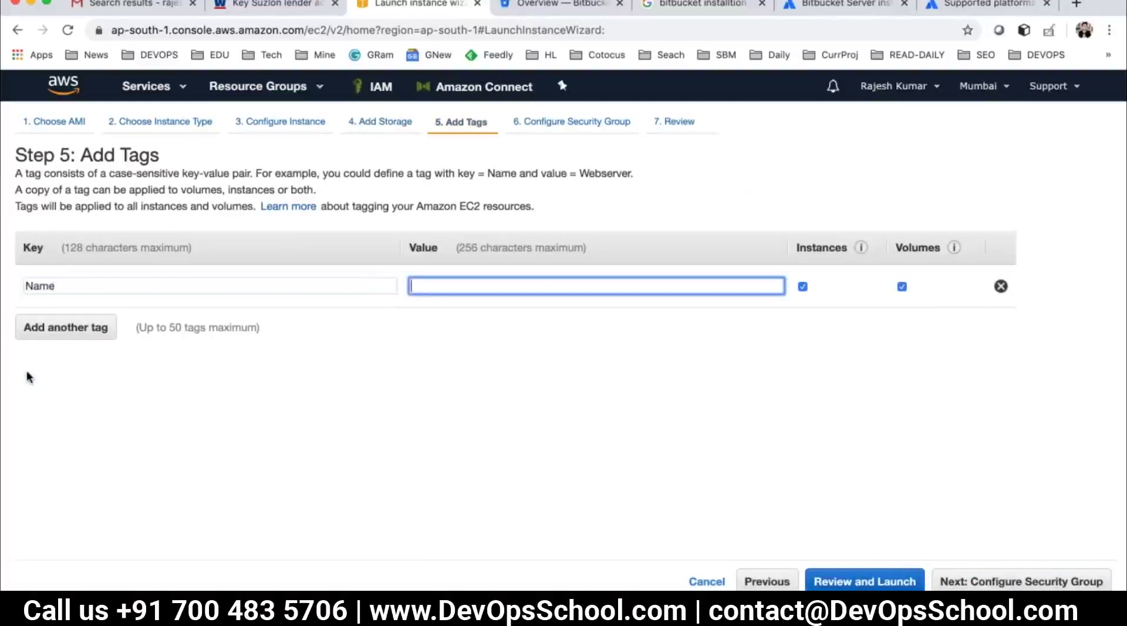
type("BIT")
left_click(959, 581)
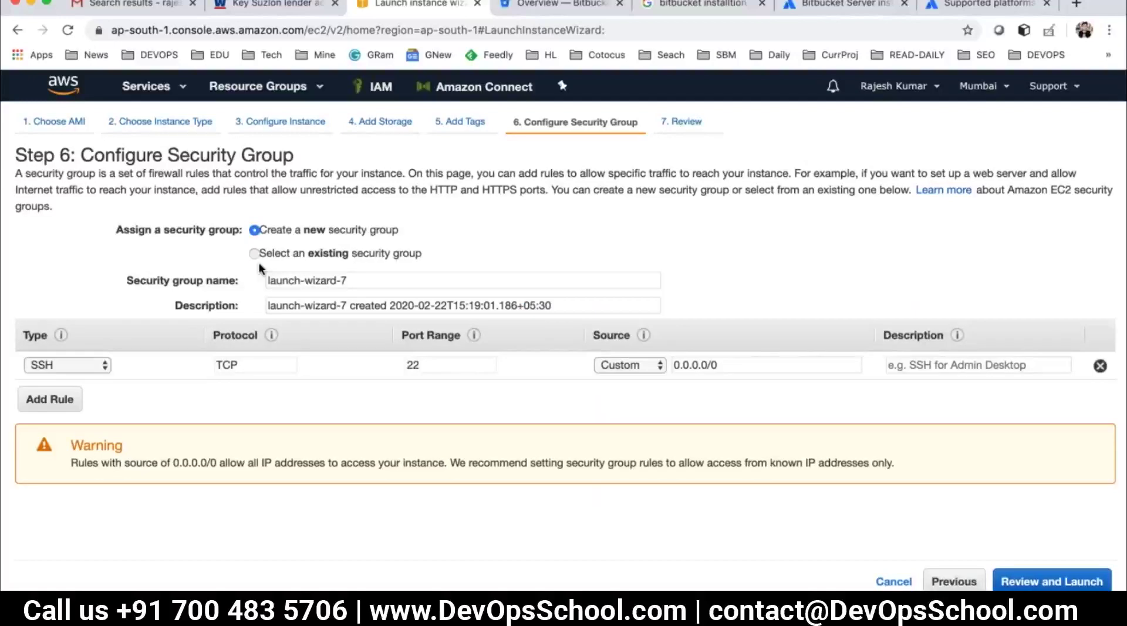
- Use the existing default security group instead of a new one and go to Review and Launch
left_click(255, 254)
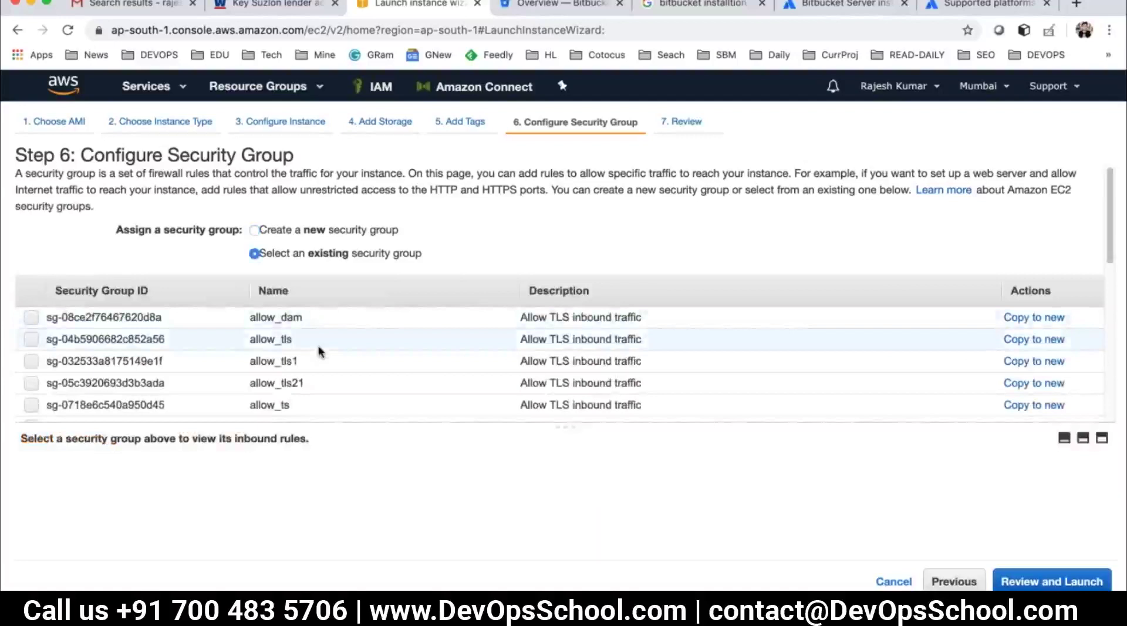
scroll(320, 351, "down", 1)
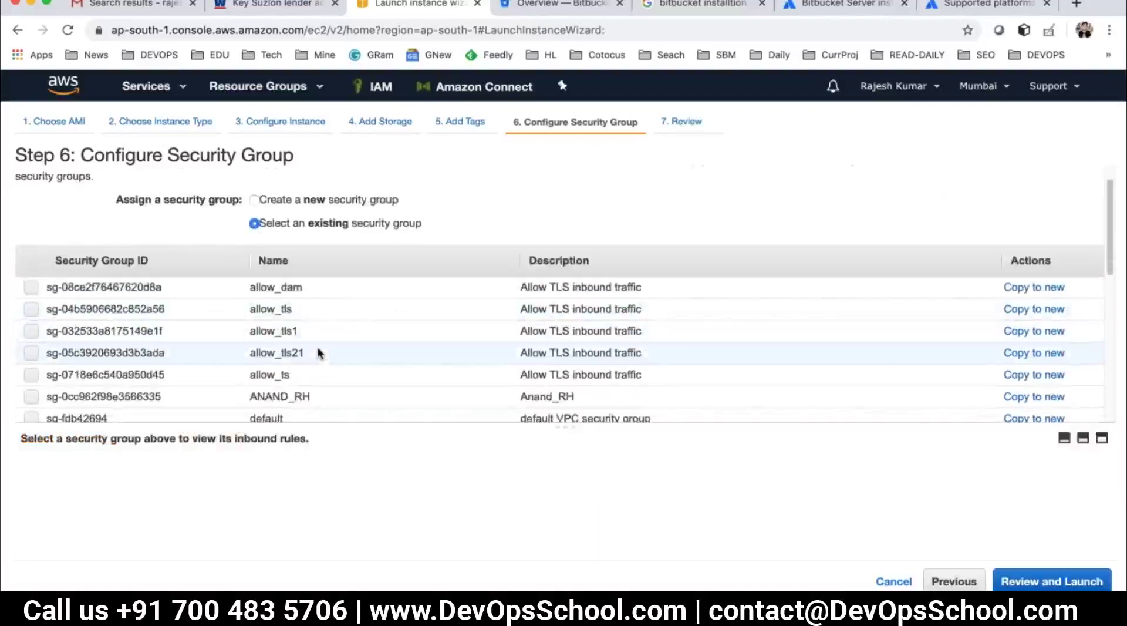
scroll(318, 352, "down", 1)
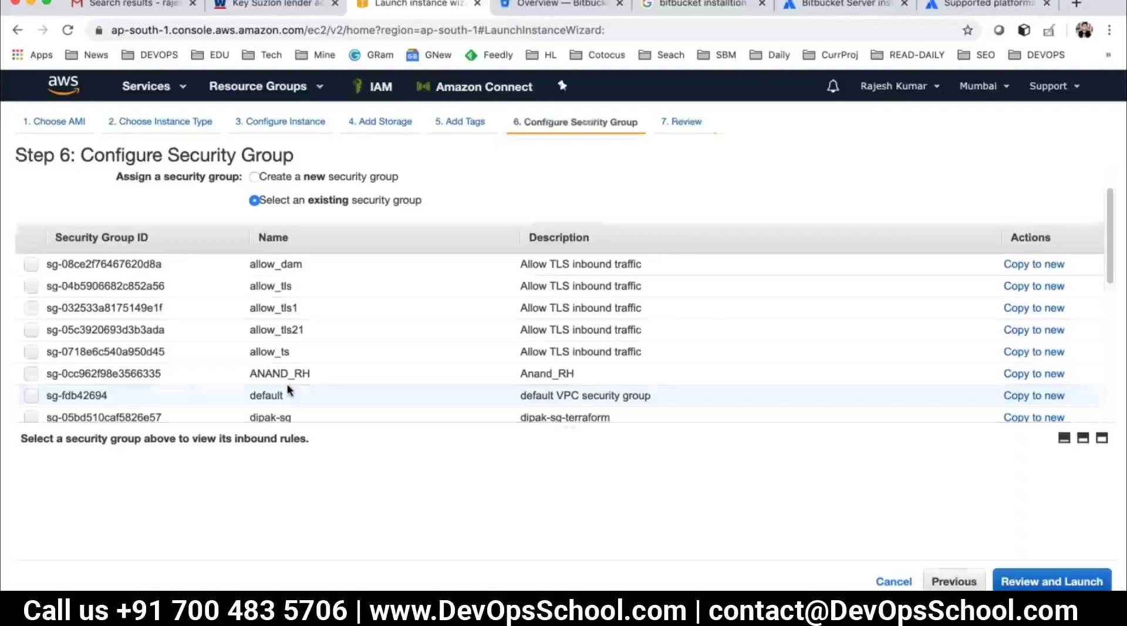
left_click(1079, 580)
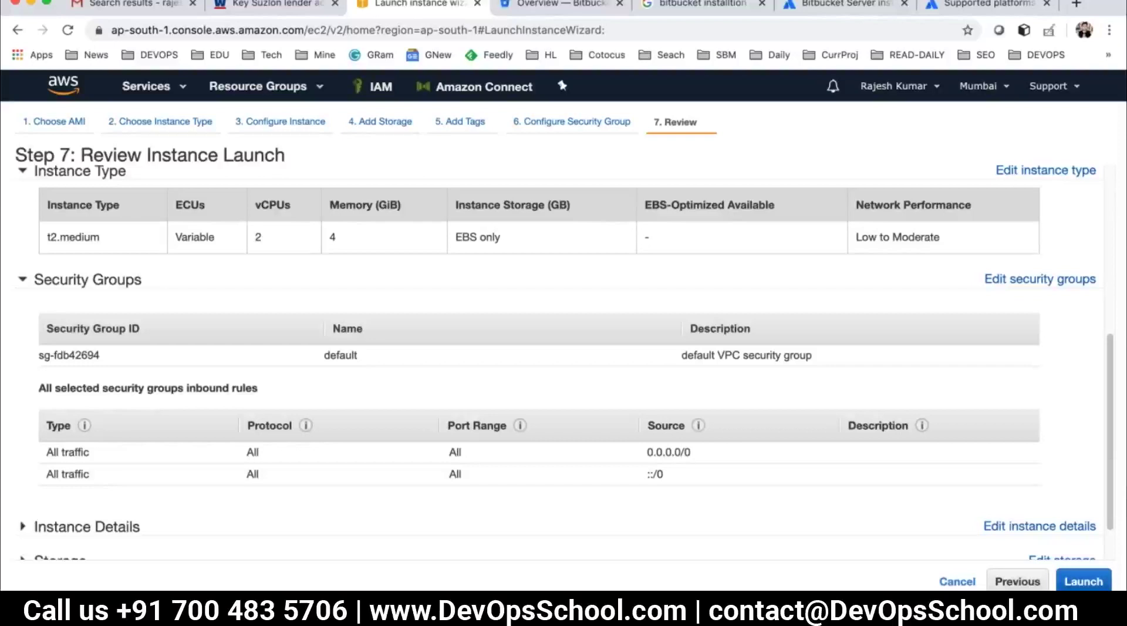
- Launch the t2.medium instance and check the still-loading key pair list in the key-pair dialog
left_click(1083, 581)
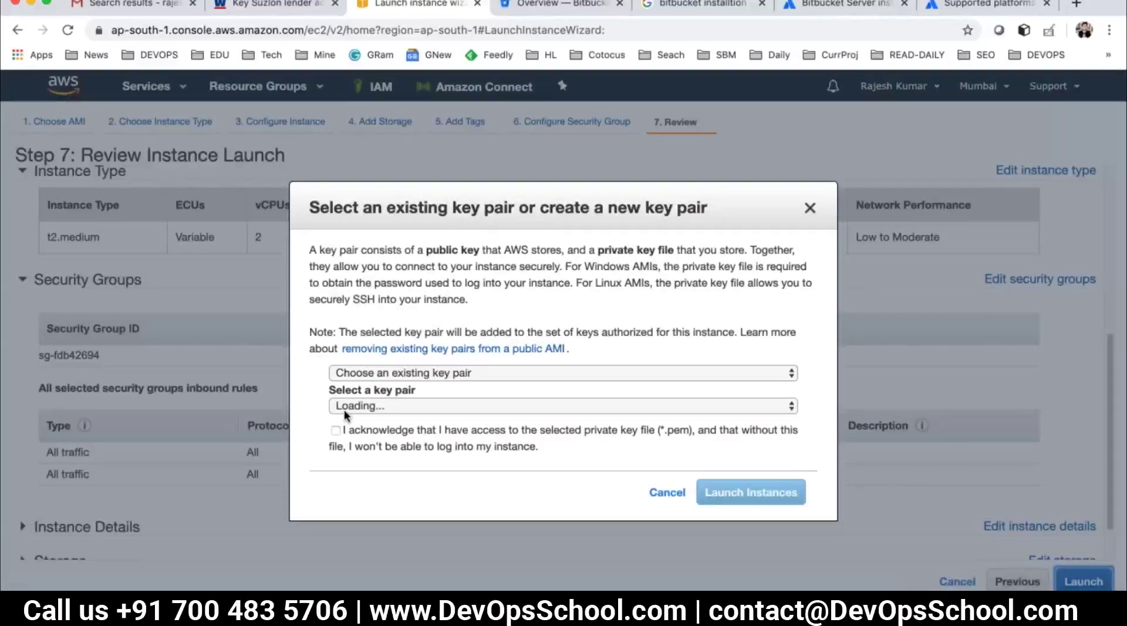
left_click(344, 410)
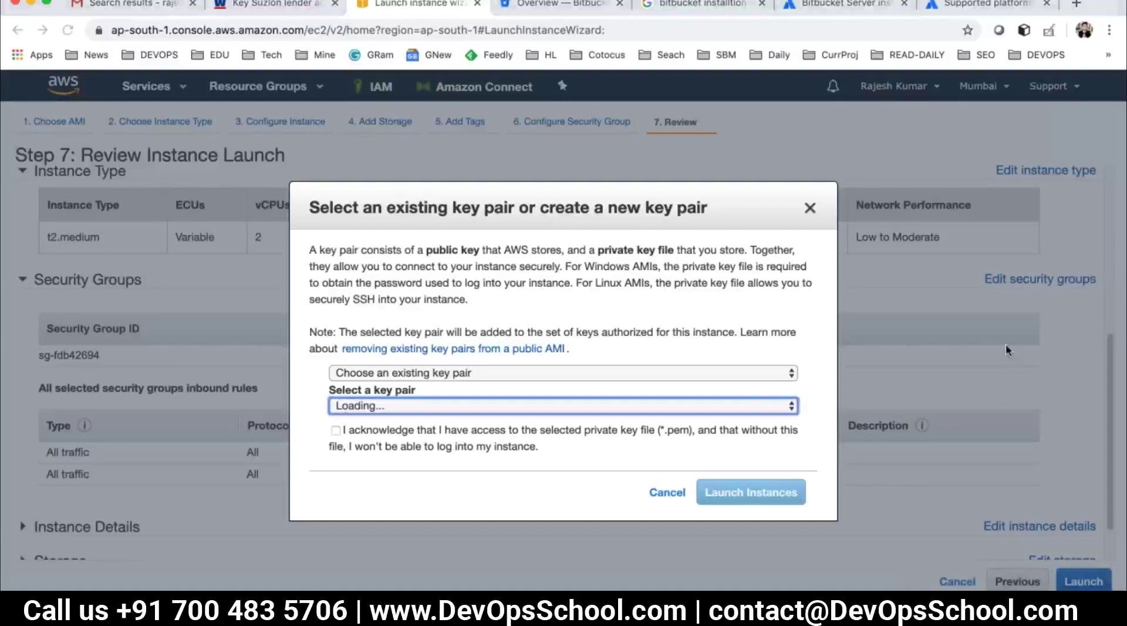
left_click(447, 406)
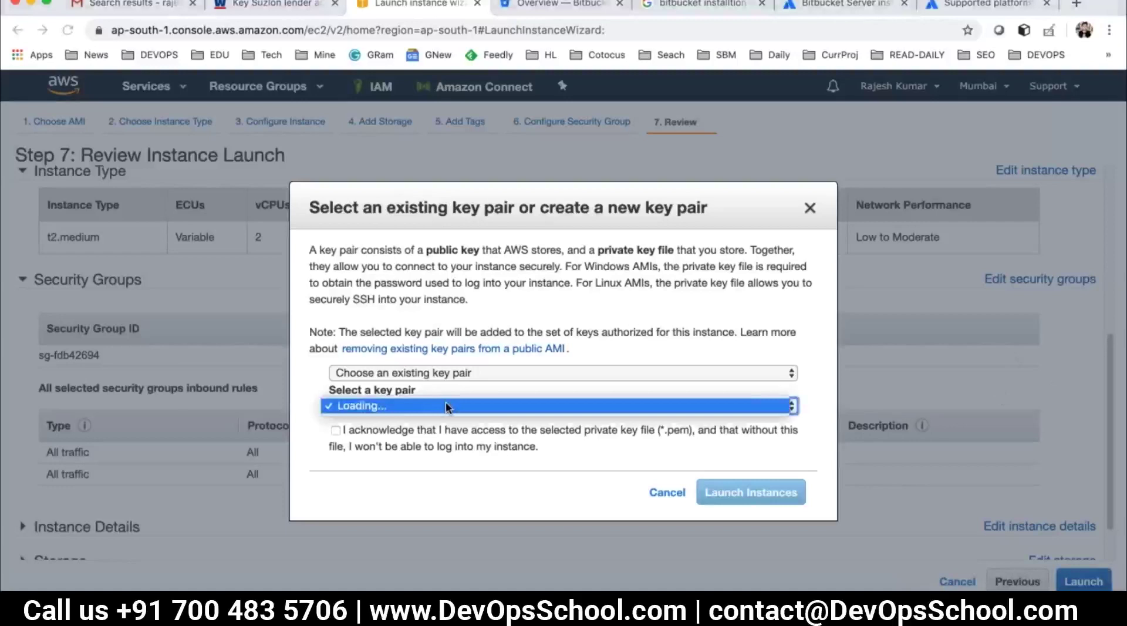
left_click(446, 402)
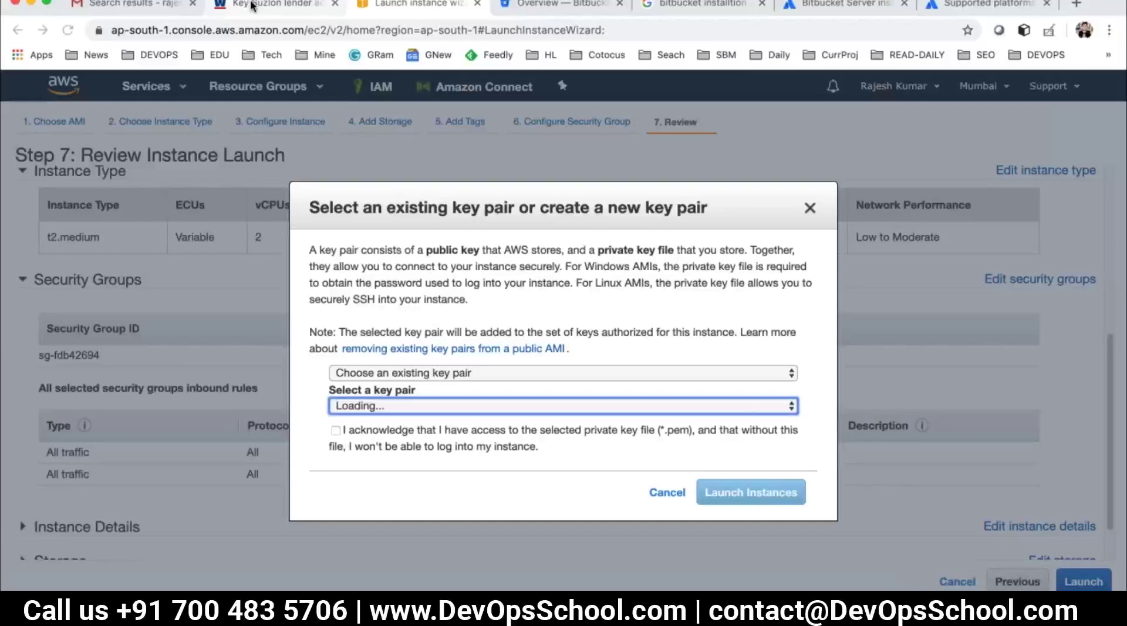
- Switch to the Bitbucket Server supported-platforms page and check the available Wi-Fi networks
left_click(254, 5)
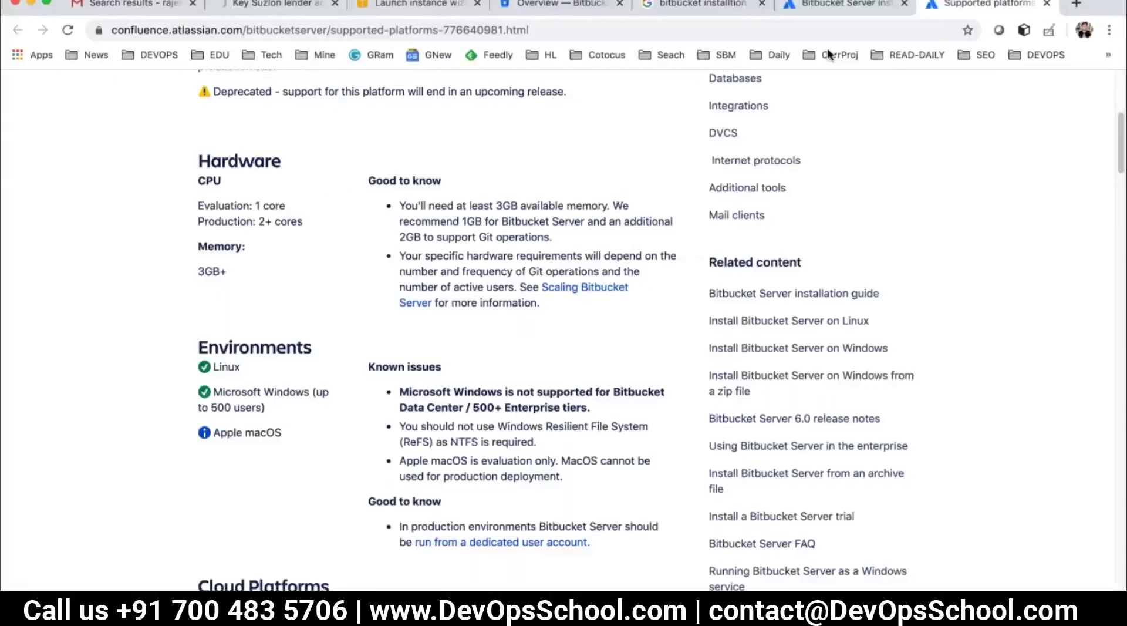
left_click(715, 1)
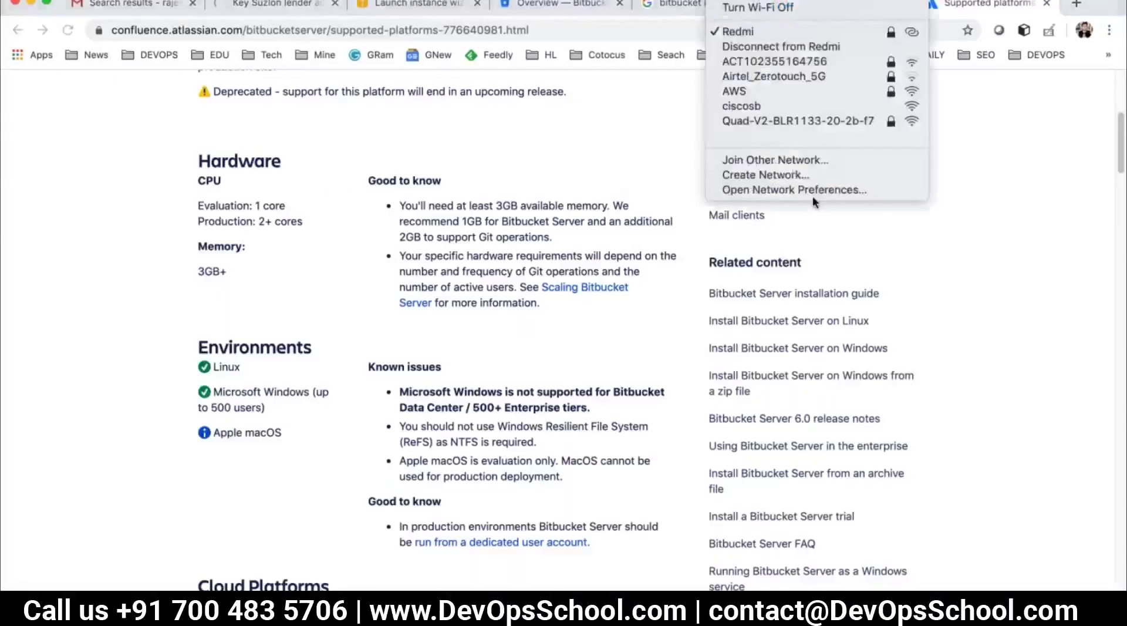
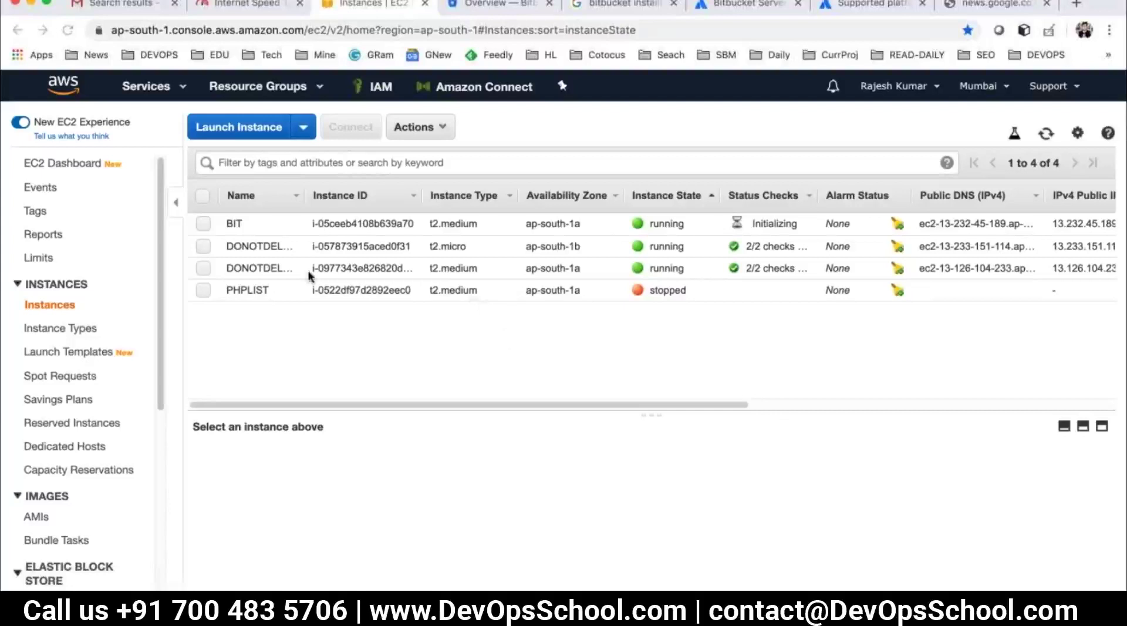
- Copy the BIT instance's public IPv4 address 13.232.45.189 from the EC2 console for the notes file
left_click(311, 224)
left_click(895, 524)
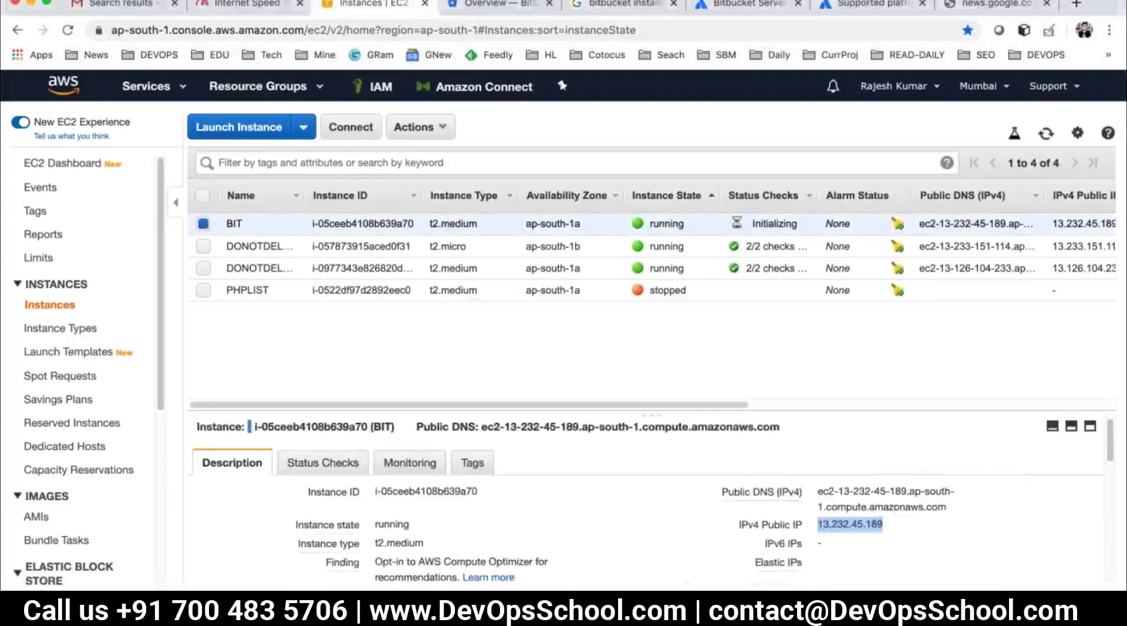
key("super+Tab")
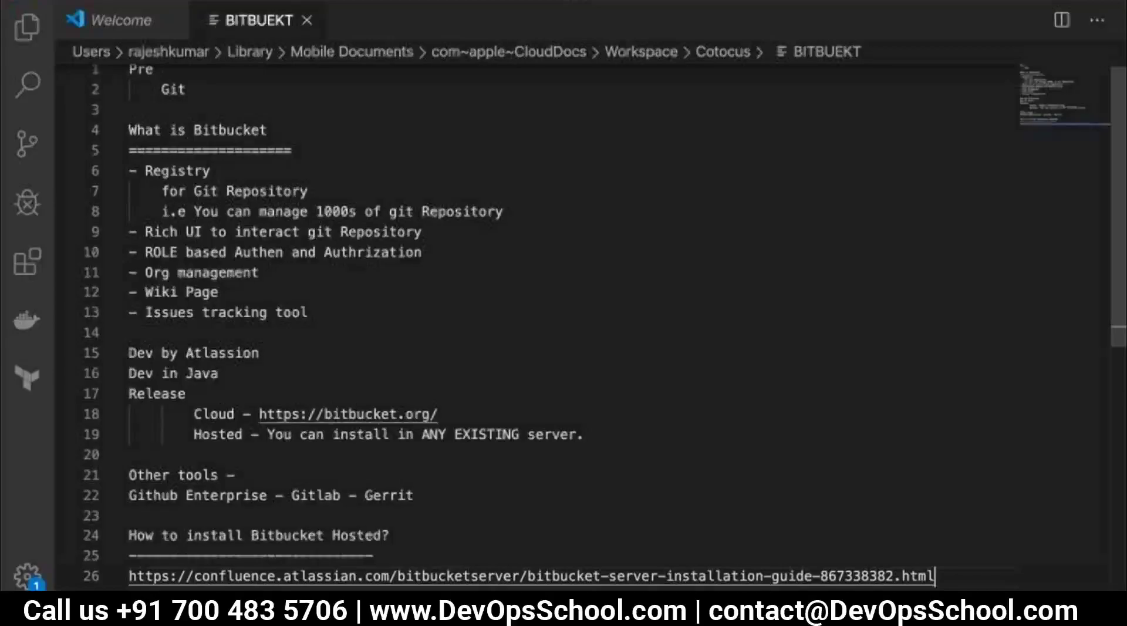
- Paste 13.232.45.189 onto line 28, below the Bitbucket Server installation guide URL
scroll(715, 314, "down", 8)
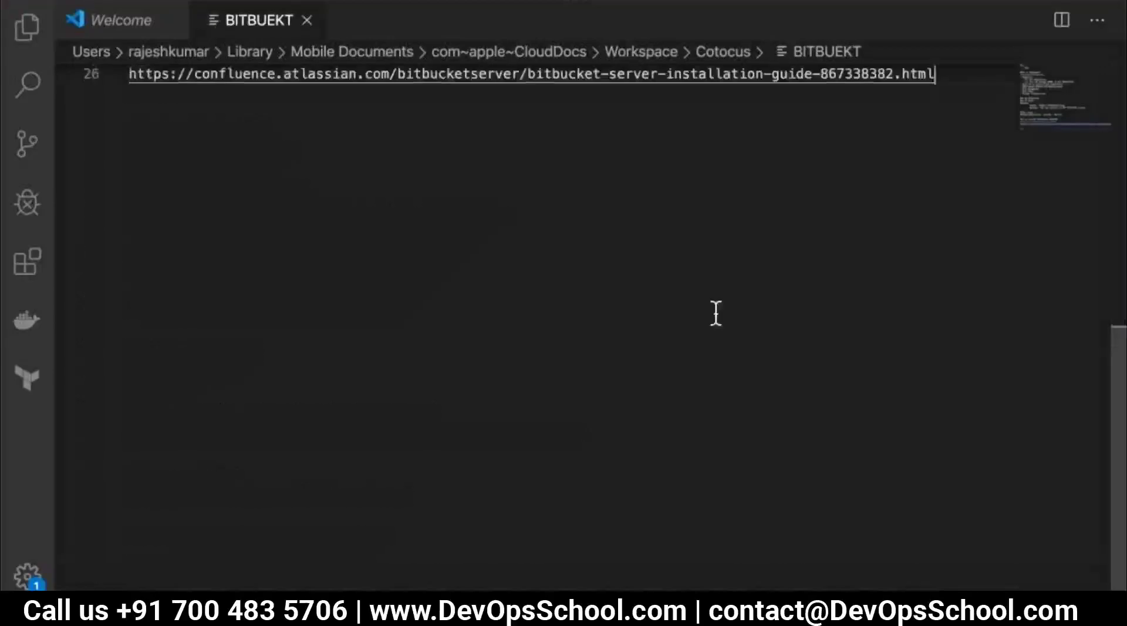
key("Return")
key("Return")
key("super+v")
scroll(659, 390, "up", 2)
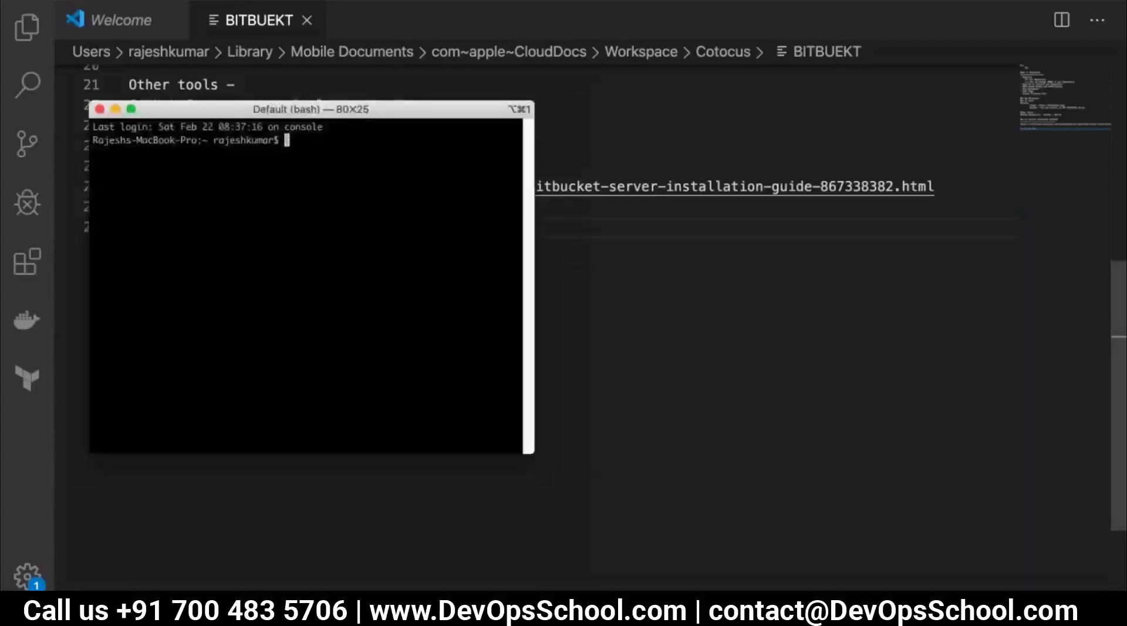
- Reposition and widen the terminal window, postponing the iTerm2 update with Remind Me Later
left_click_drag(452, 111, 623, 125)
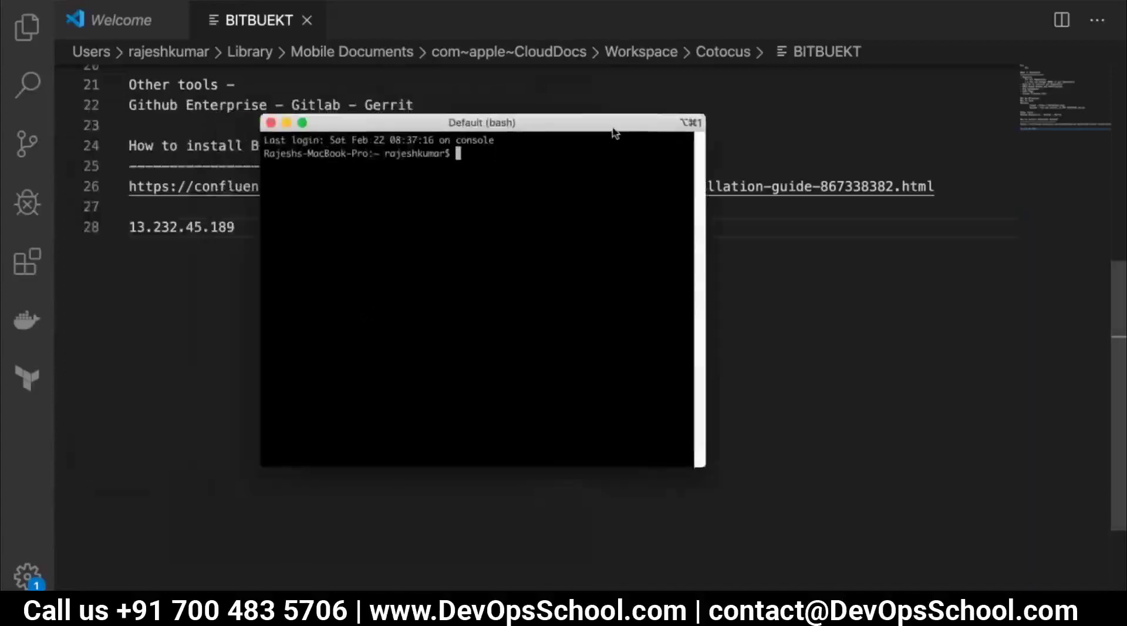
left_click_drag(706, 312, 941, 313)
left_click(641, 422)
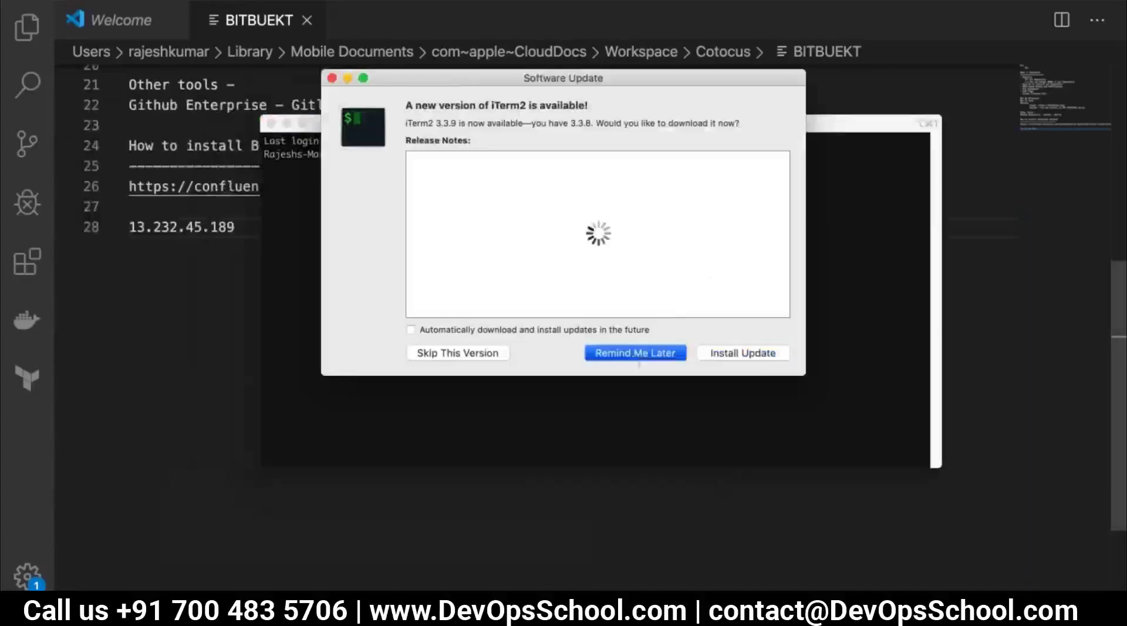
- Run history and copy the earlier ssh command to the EC2 host from line 493
type("istory")
key("Return")
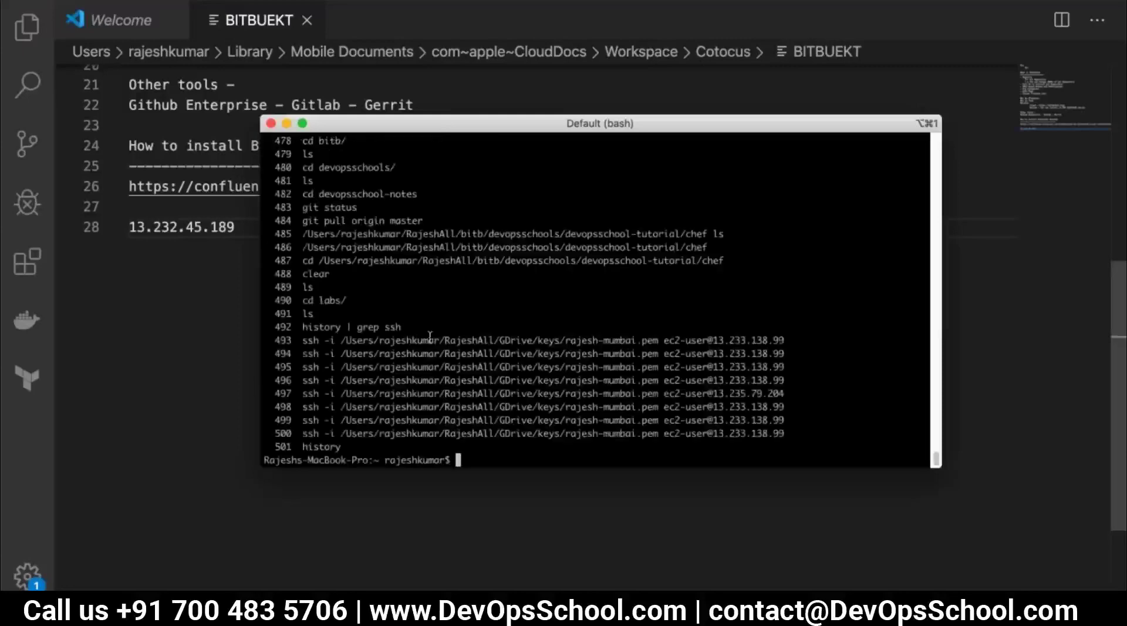
left_click_drag(304, 343, 779, 339)
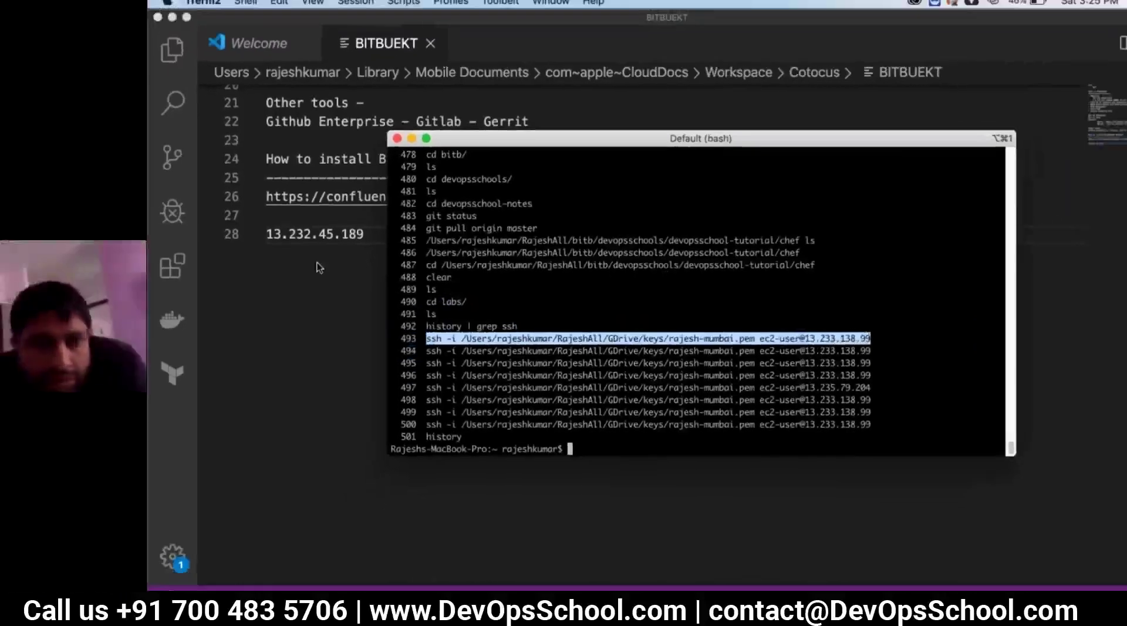
- Paste the copied ssh command onto line 30 of the BITBUEKT notes
key("super+Tab")
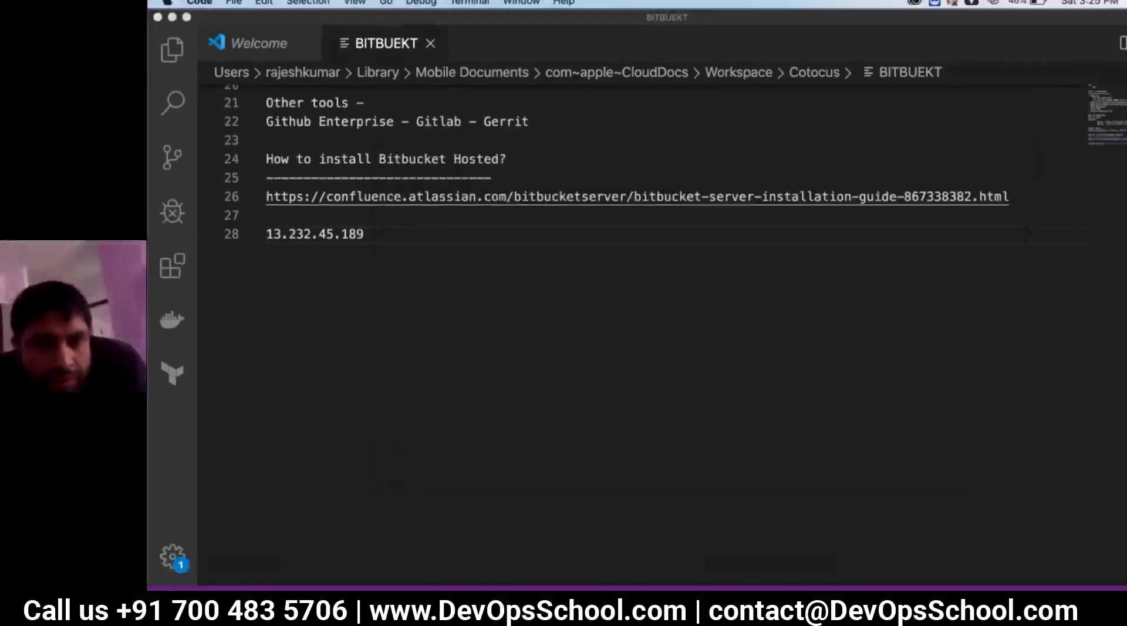
left_click(405, 257)
key("Return")
key("Return")
key("super+v")
- Replace host 13.233.138.99 with 13.232.45.189 in the ssh command and copy the whole line
left_click_drag(364, 233, 266, 234)
left_click_drag(935, 271, 830, 271)
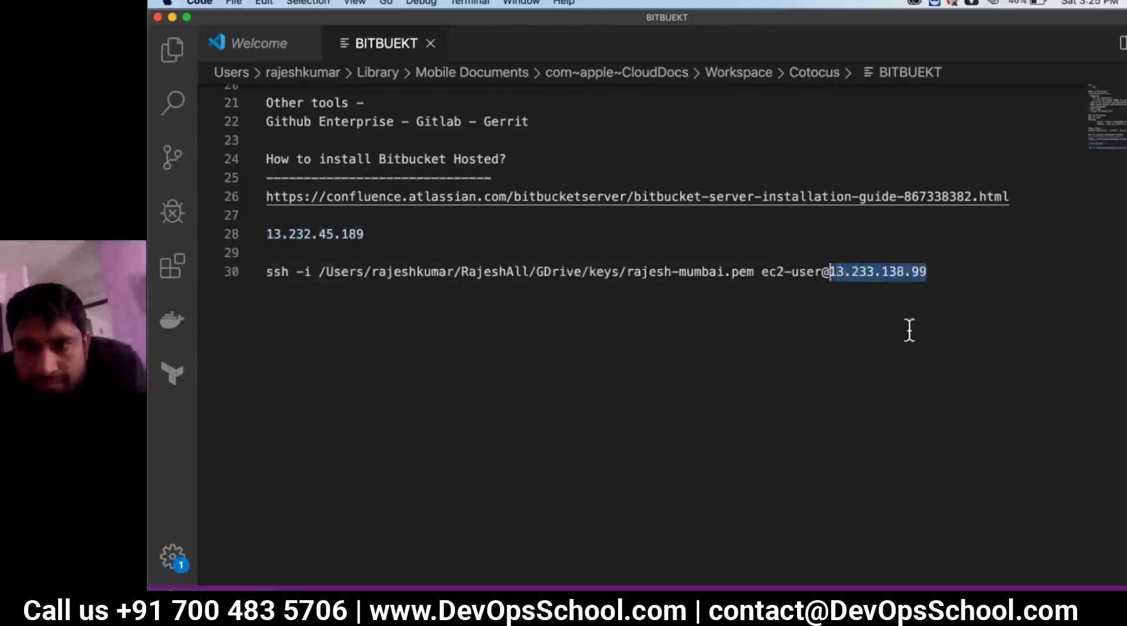
key("super+v")
left_click_drag(932, 274, 257, 274)
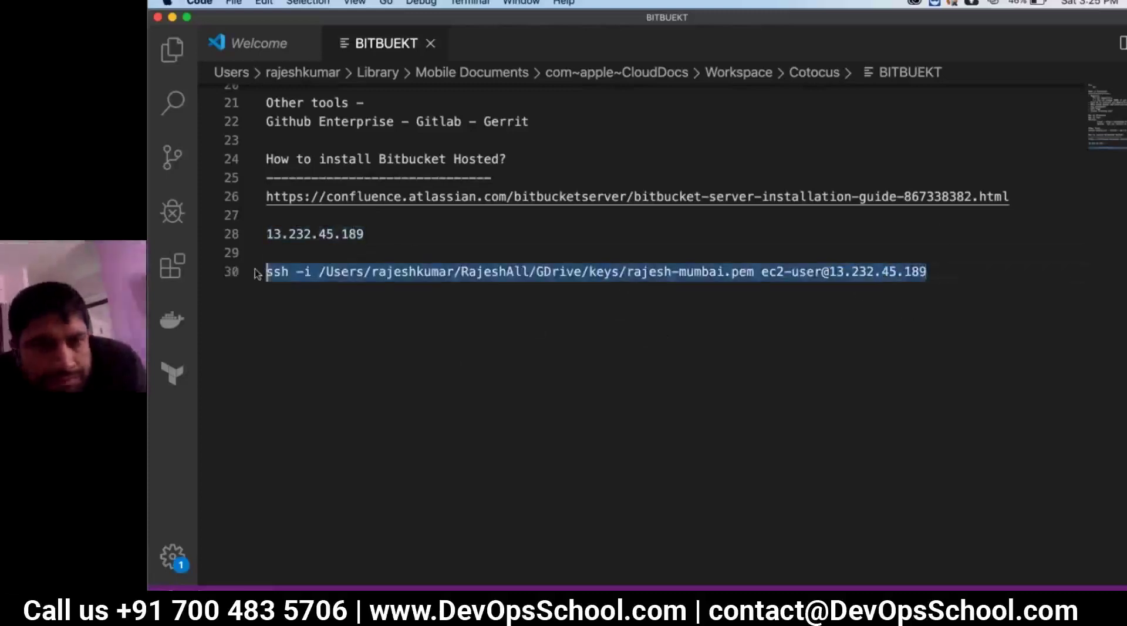
key("super+Tab")
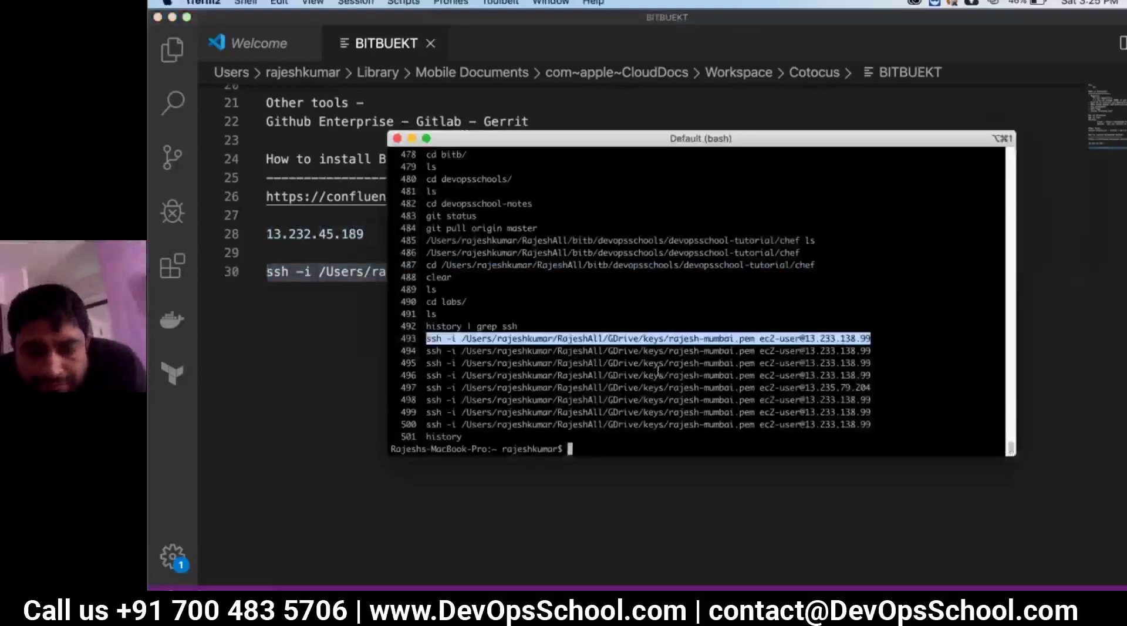
- Clear the terminal, move it up and left, and enlarge the window
type("clear")
key("Return")
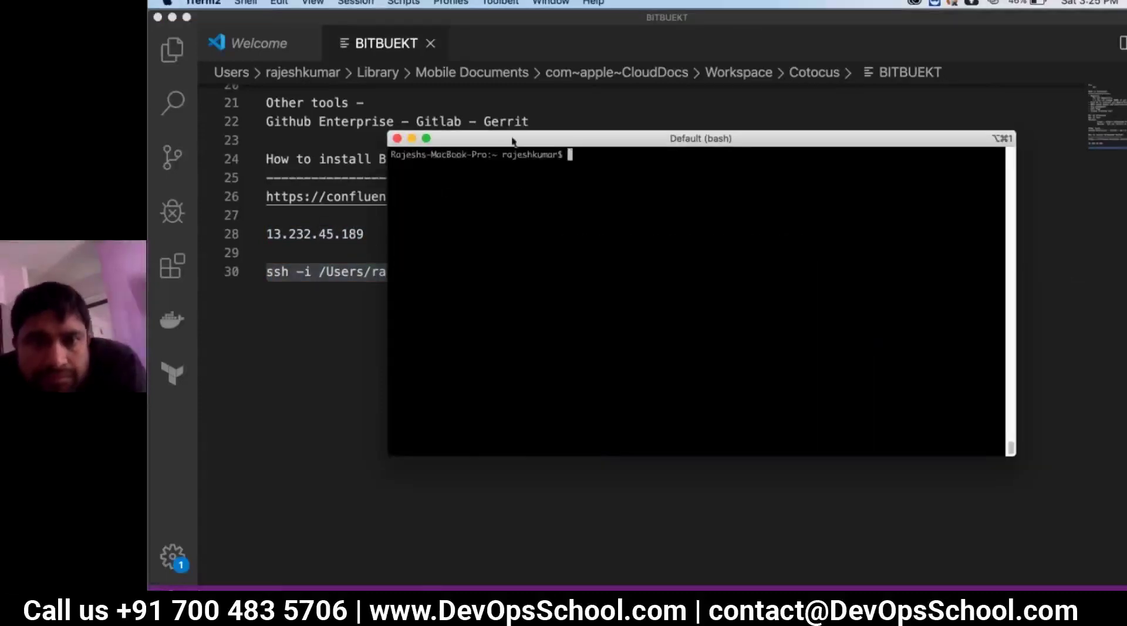
left_click_drag(513, 141, 485, 90)
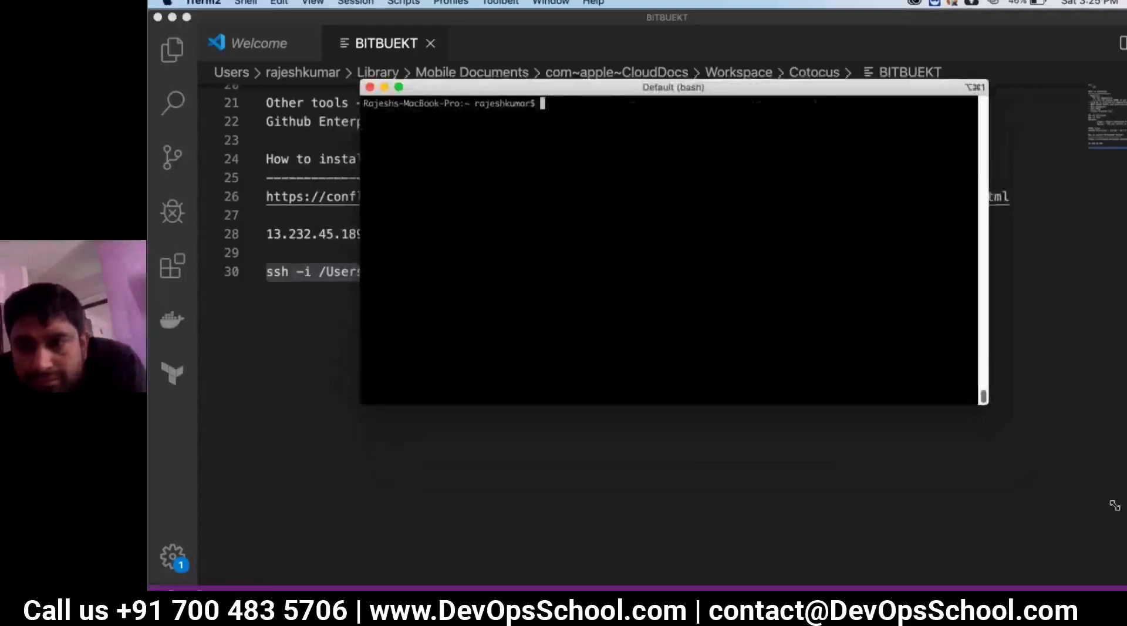
left_click_drag(988, 403, 1114, 505)
type("clea")
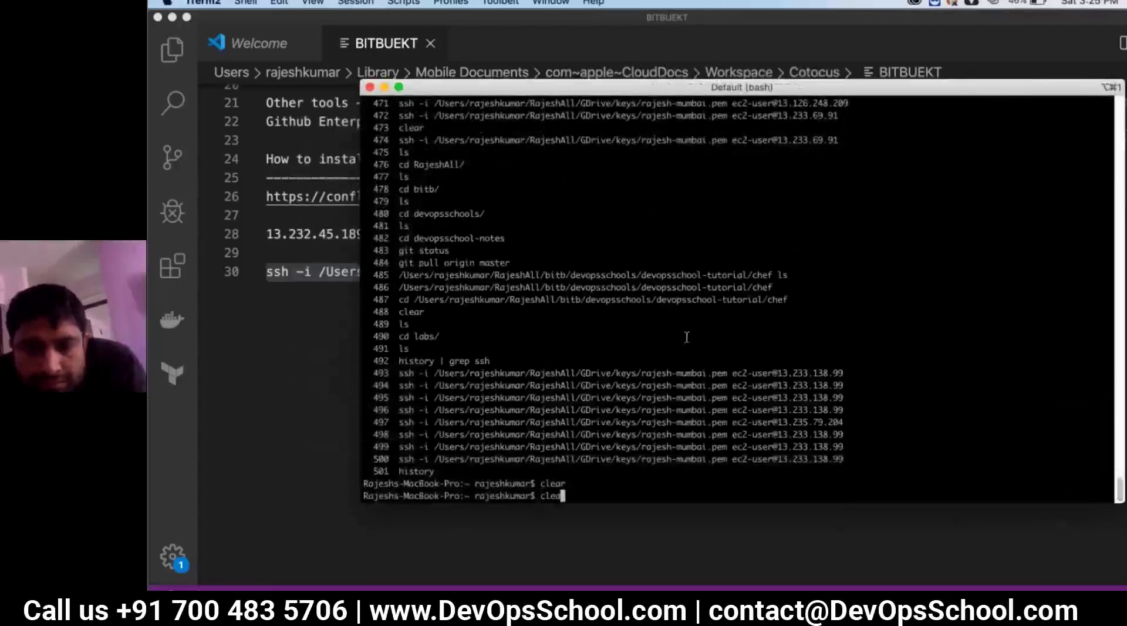
type("r")
key("Return")
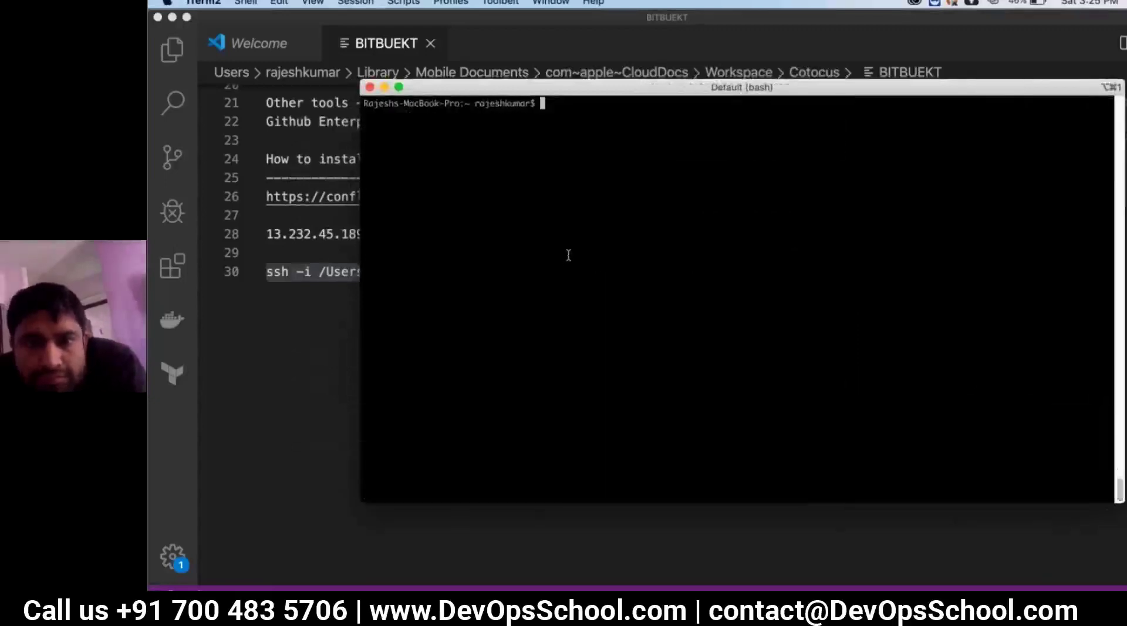
right_click(569, 255)
left_click(598, 397)
key("Return")
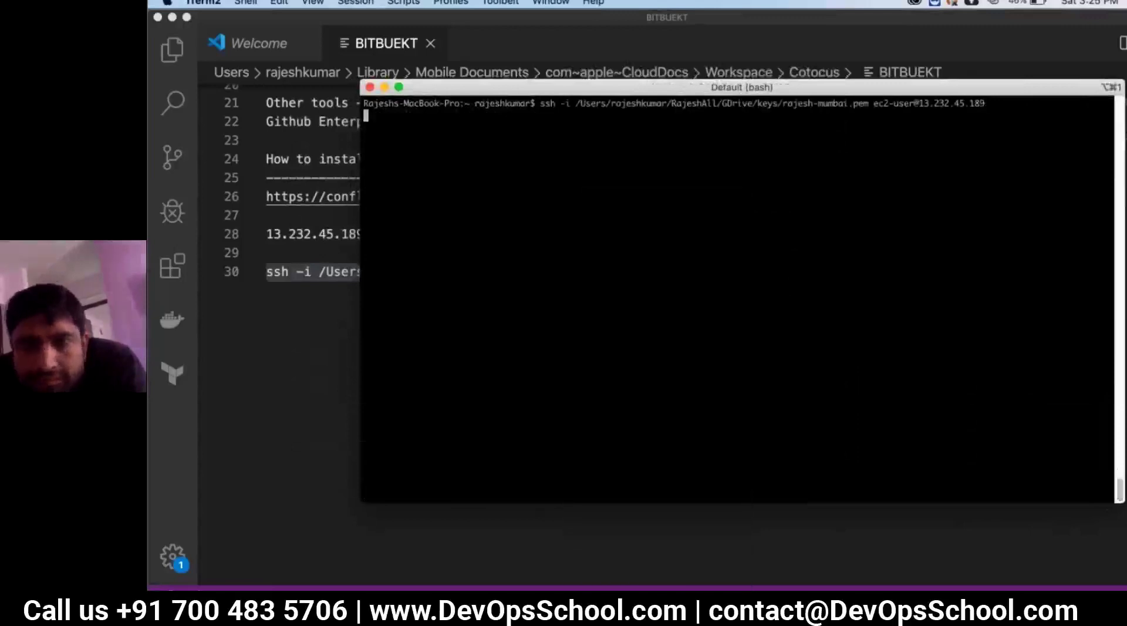
type("y")
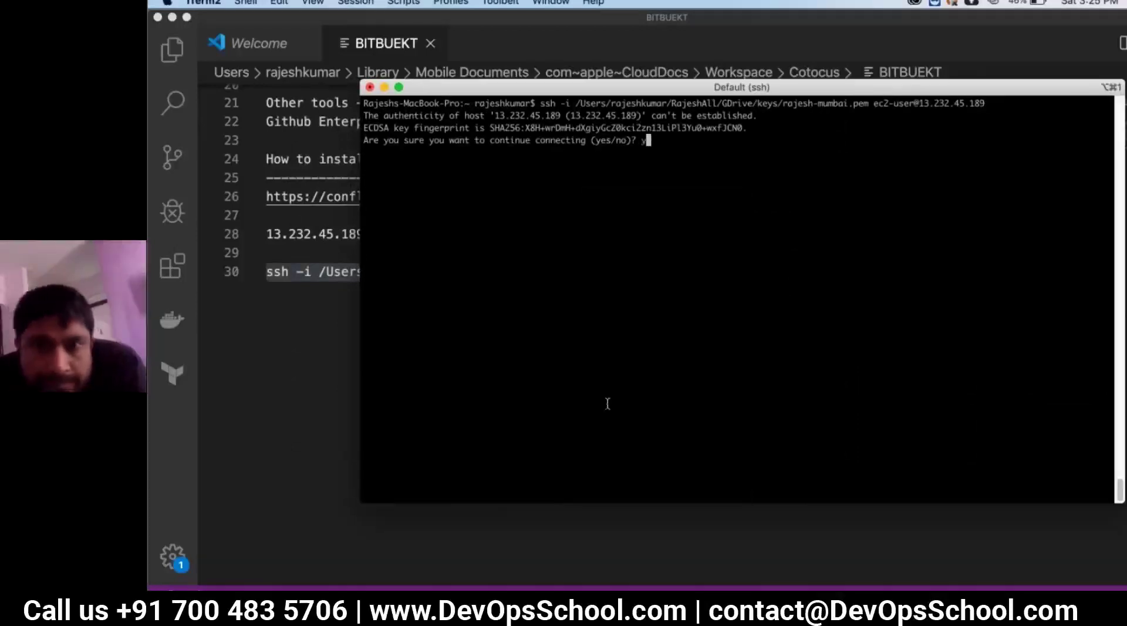
type("es")
key("Return")
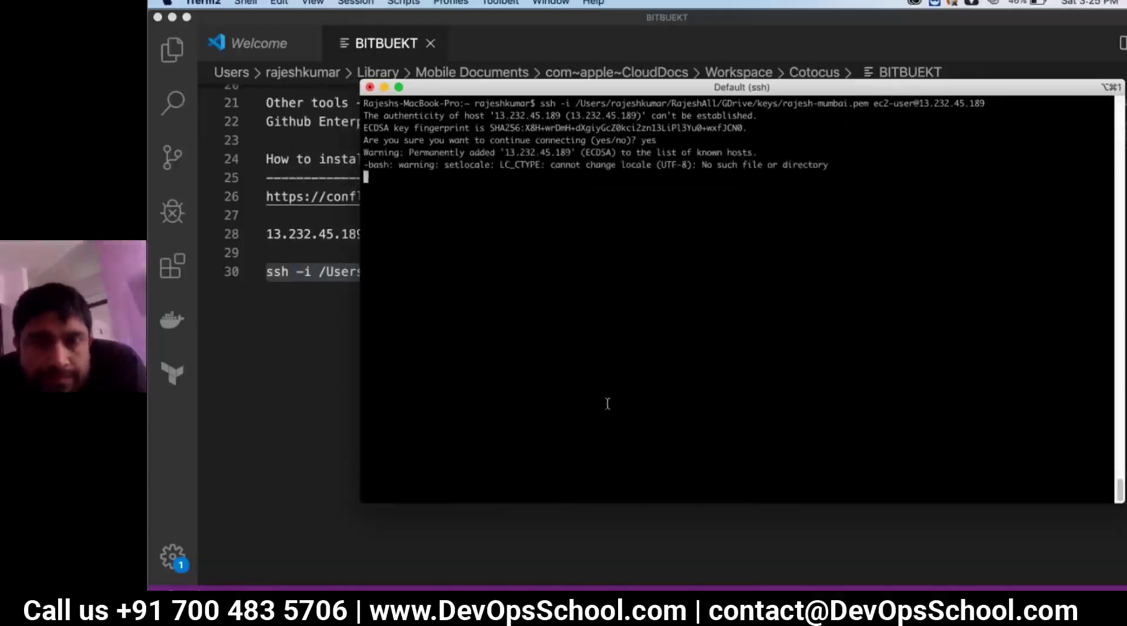
type("sudo -s")
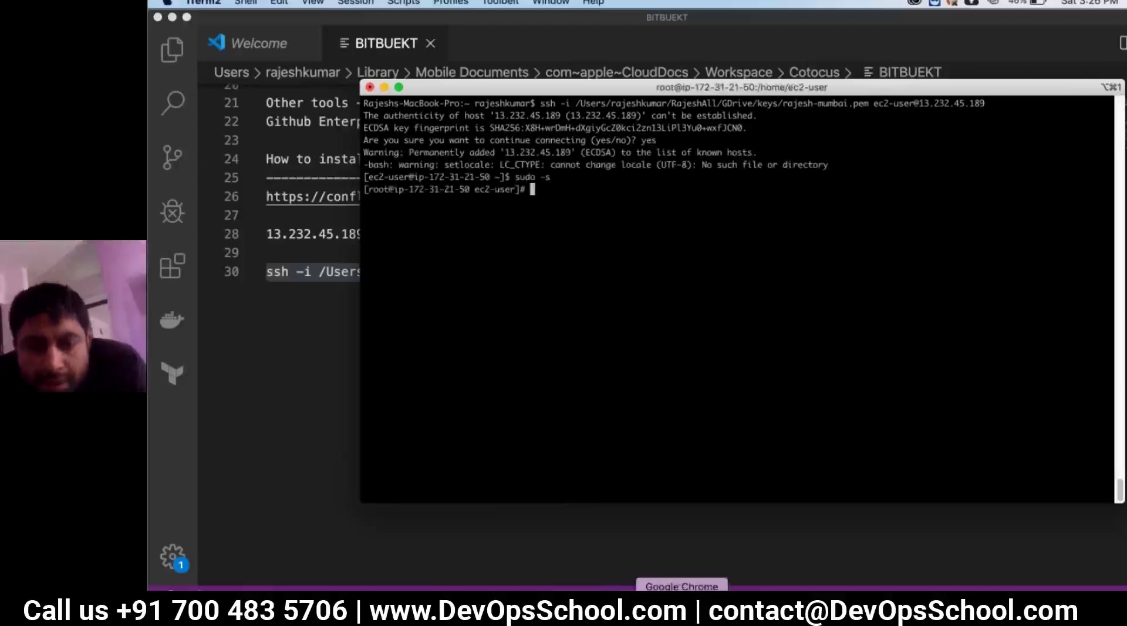
left_click(681, 602)
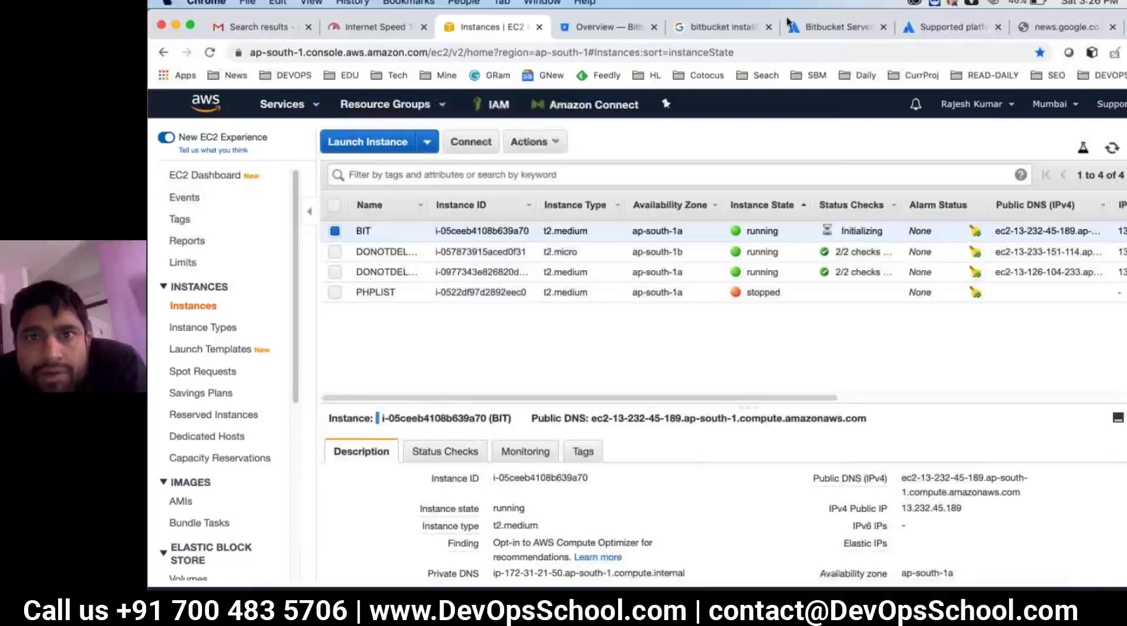
- Search Google for 'openjdk 8' from the Chrome address bar
left_click(723, 27)
left_click(376, 27)
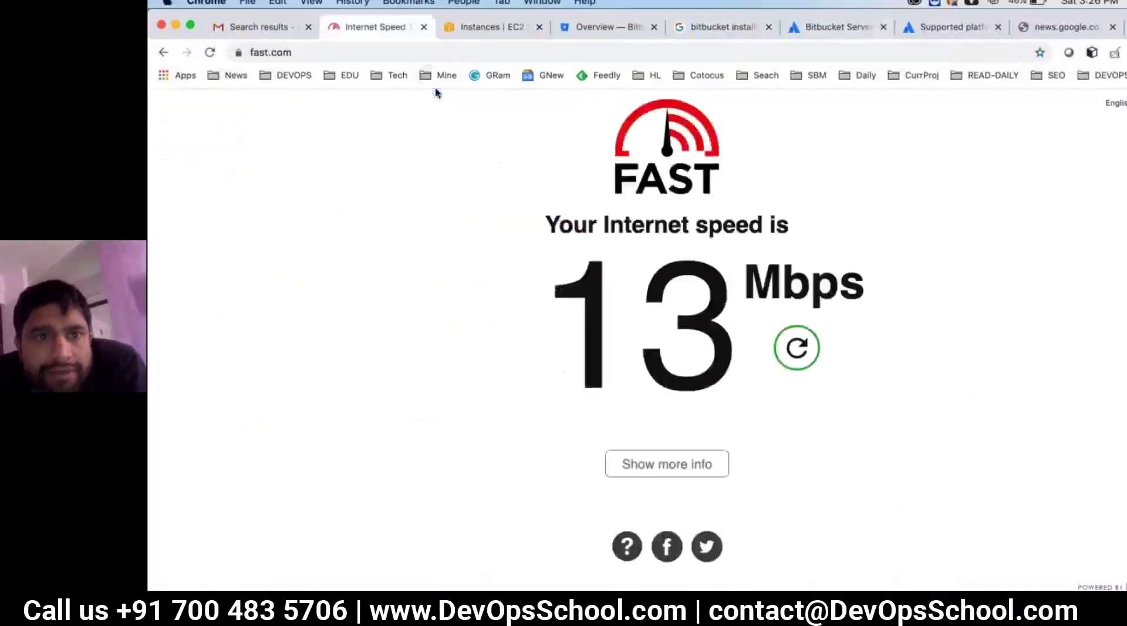
key("super+l")
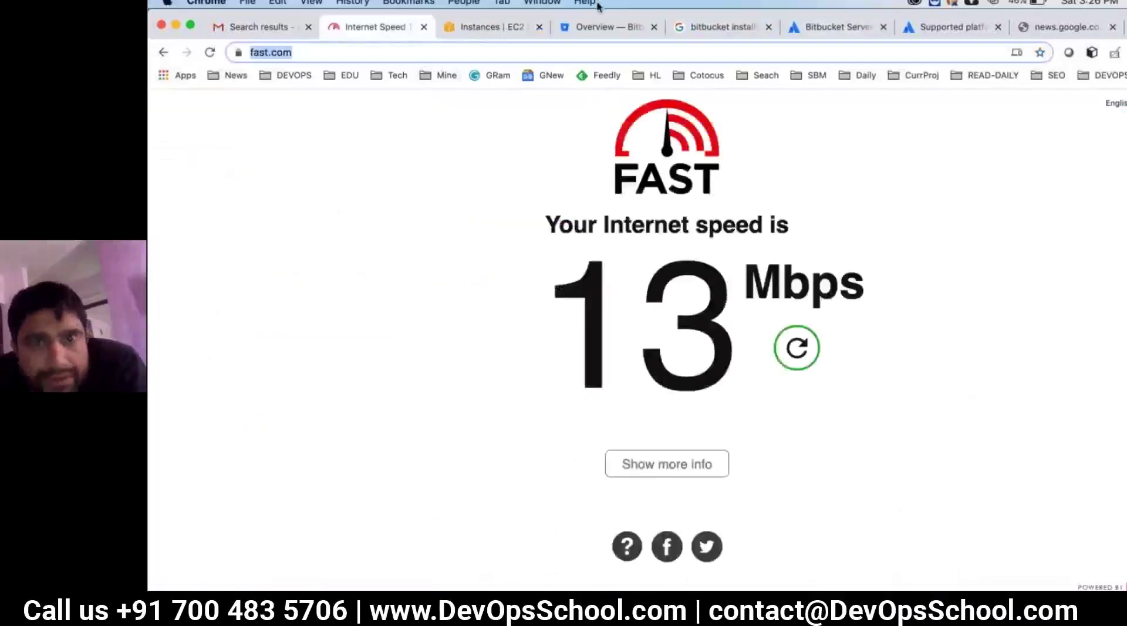
type("ope")
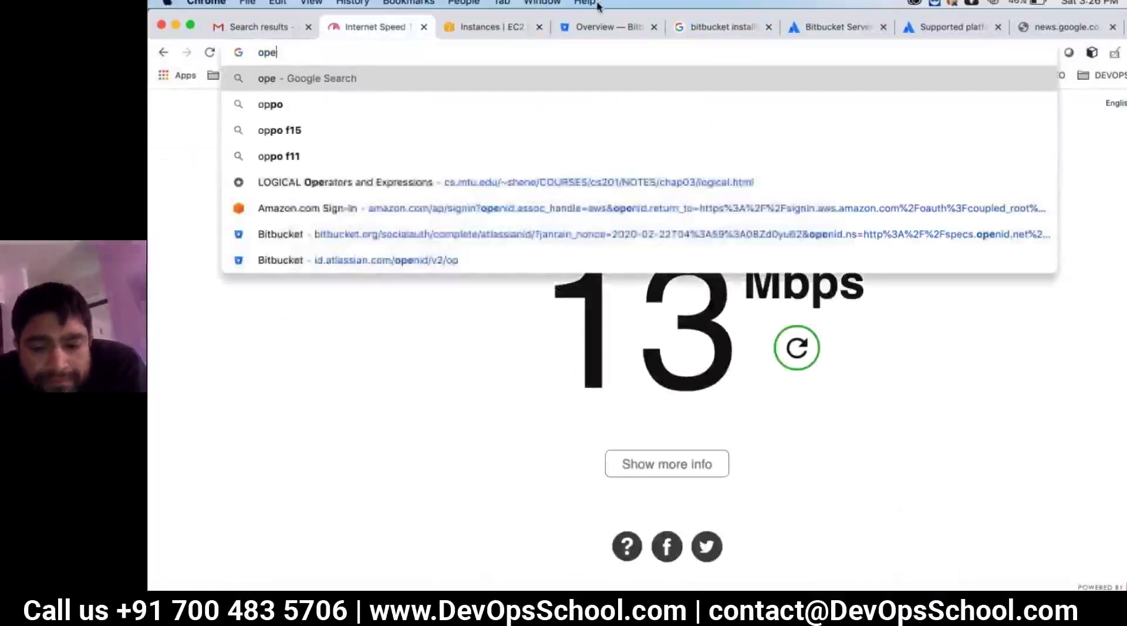
type("njdk 8")
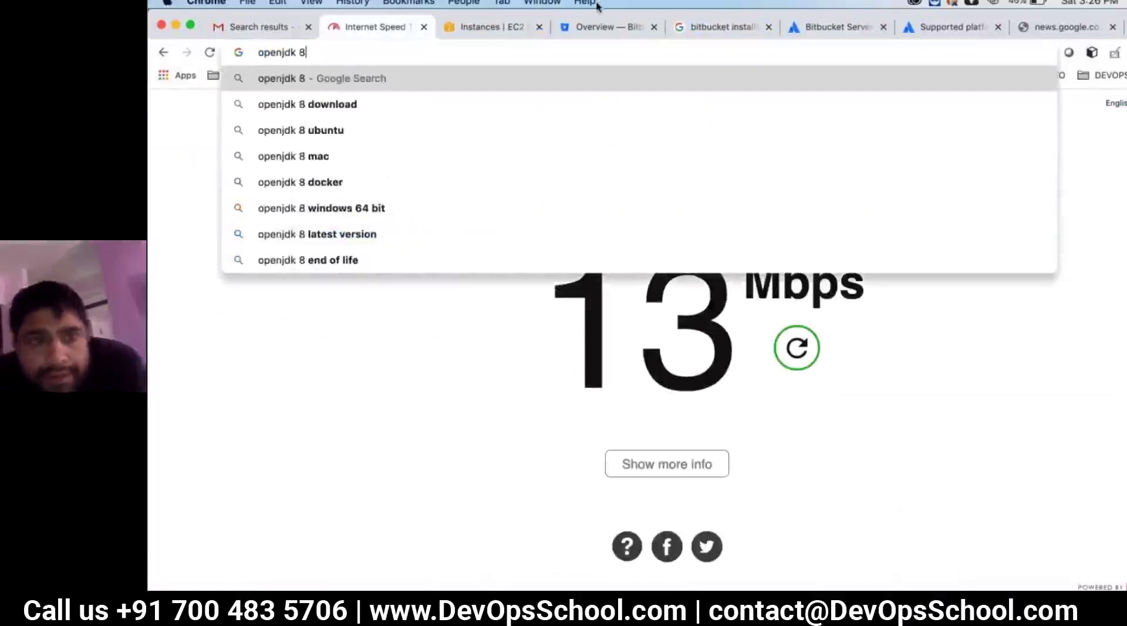
key("Return")
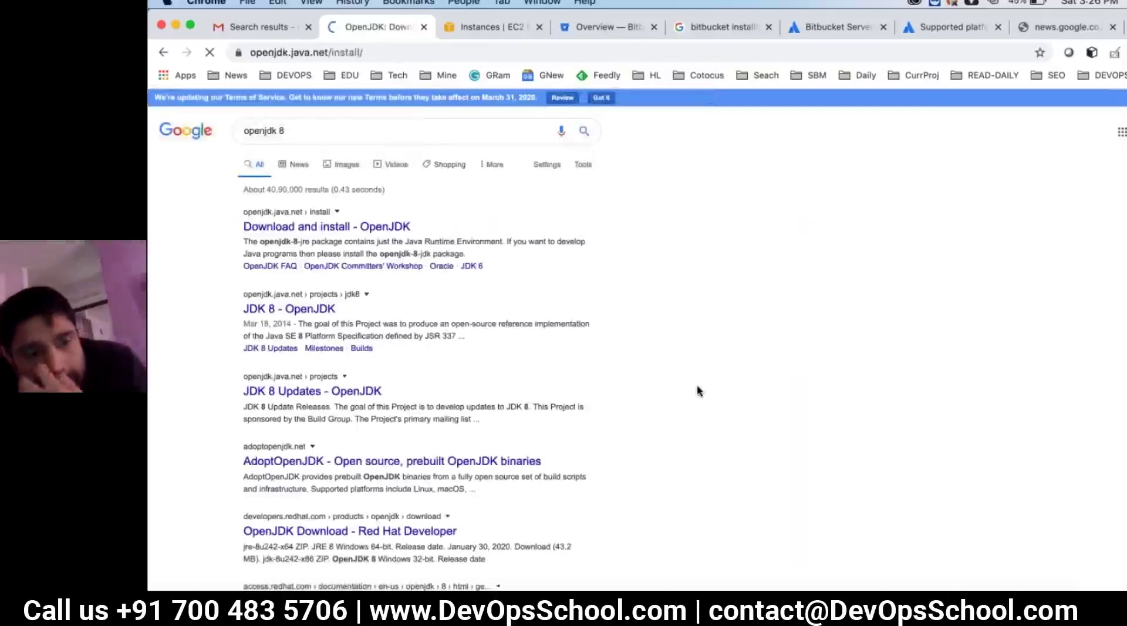
- Paste the OpenJDK page's su -c yum install command at the root prompt, then select java-1.8.0-openjdk-devel
scroll(597, 469, "down", 1)
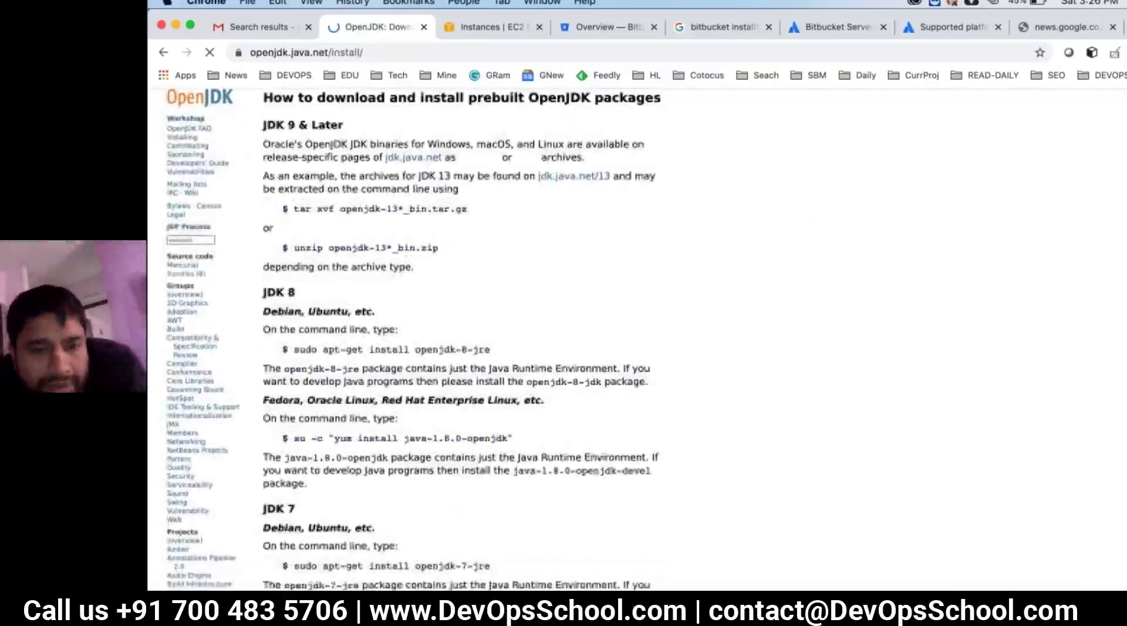
left_click_drag(297, 435, 516, 437)
key("super+c")
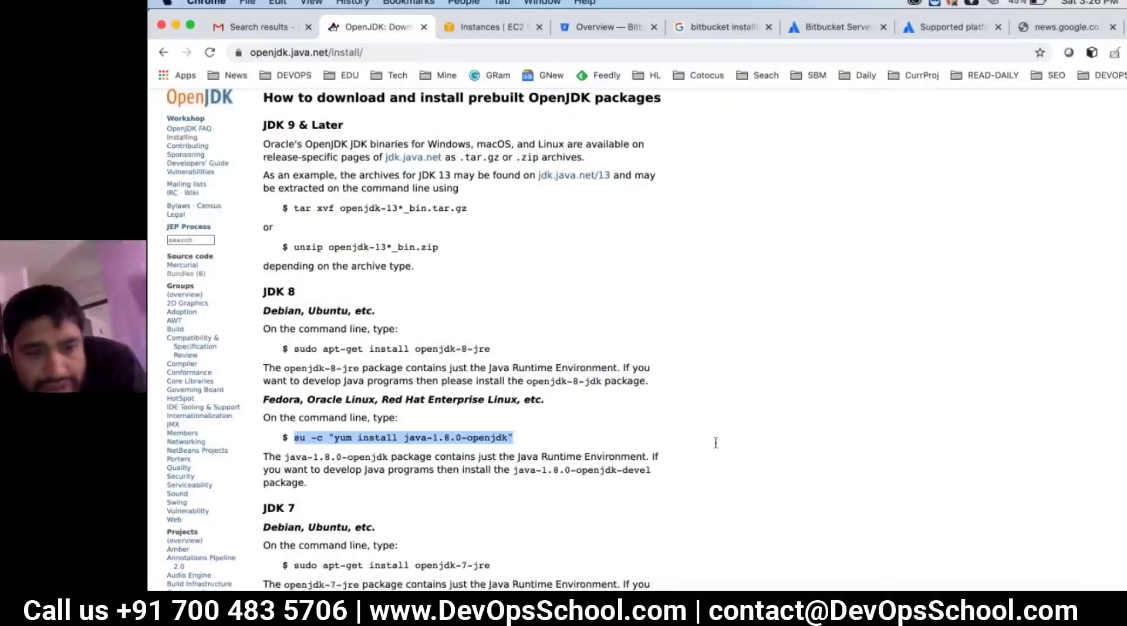
key("super+Tab")
right_click(683, 295)
left_click(704, 532)
key("super+Tab")
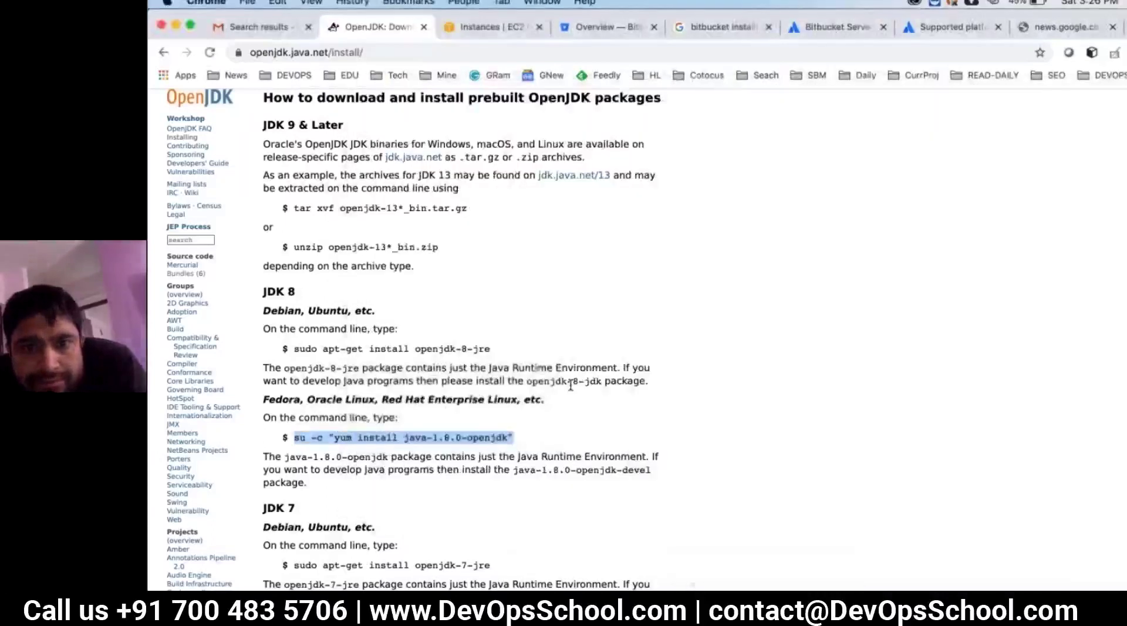
left_click_drag(515, 471, 649, 471)
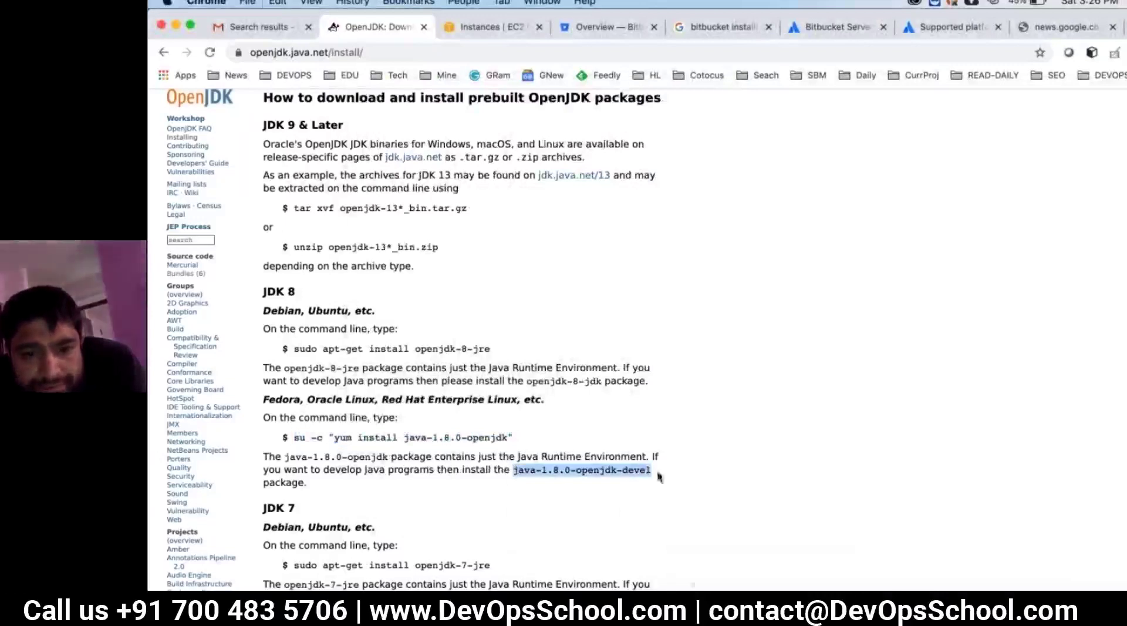
- Swap the package name for java-1.8.0-openjdk-devel and run the yum install as root
key("super+Tab")
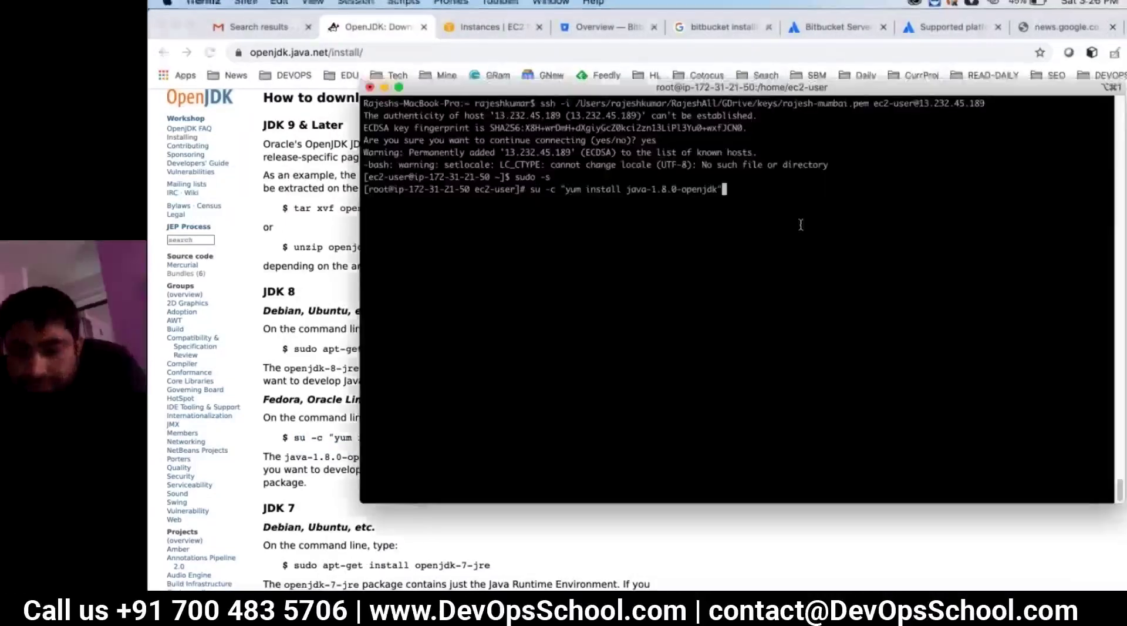
key("BackSpace")
key("BackSpace")
key("BackSpace")
key("BackSpace")
key("BackSpace")
key("BackSpace")
key("BackSpace")
key("BackSpace")
key("BackSpace")
key("BackSpace")
key("BackSpace")
key("BackSpace")
key("BackSpace")
key("BackSpace")
key("BackSpace")
key("BackSpace")
key("BackSpace")
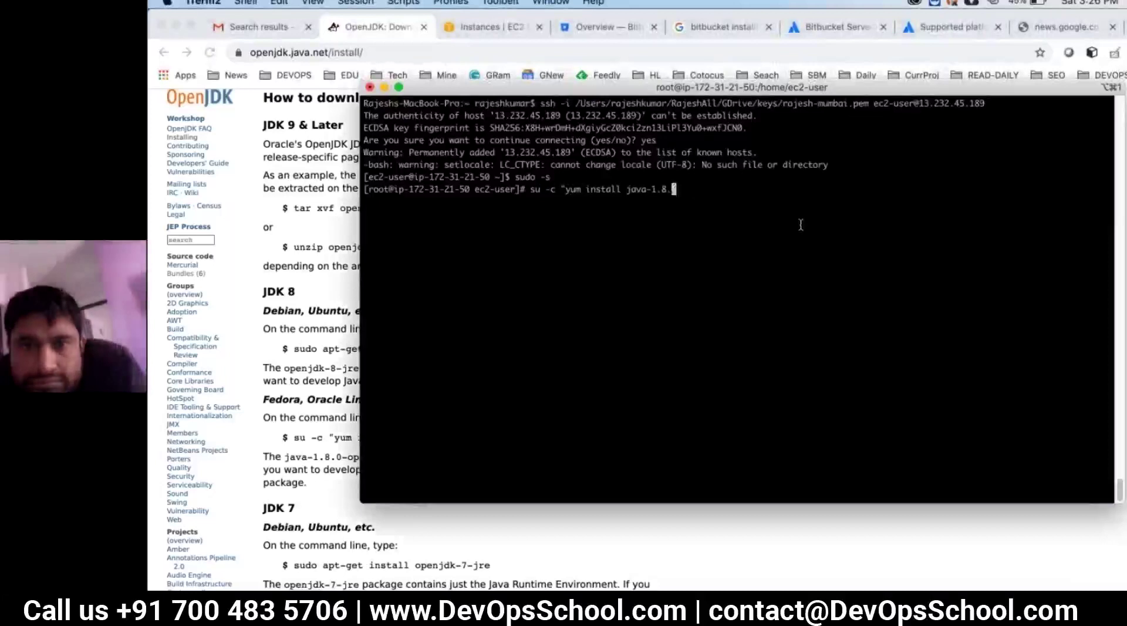
key("BackSpace")
key("BackSpace")
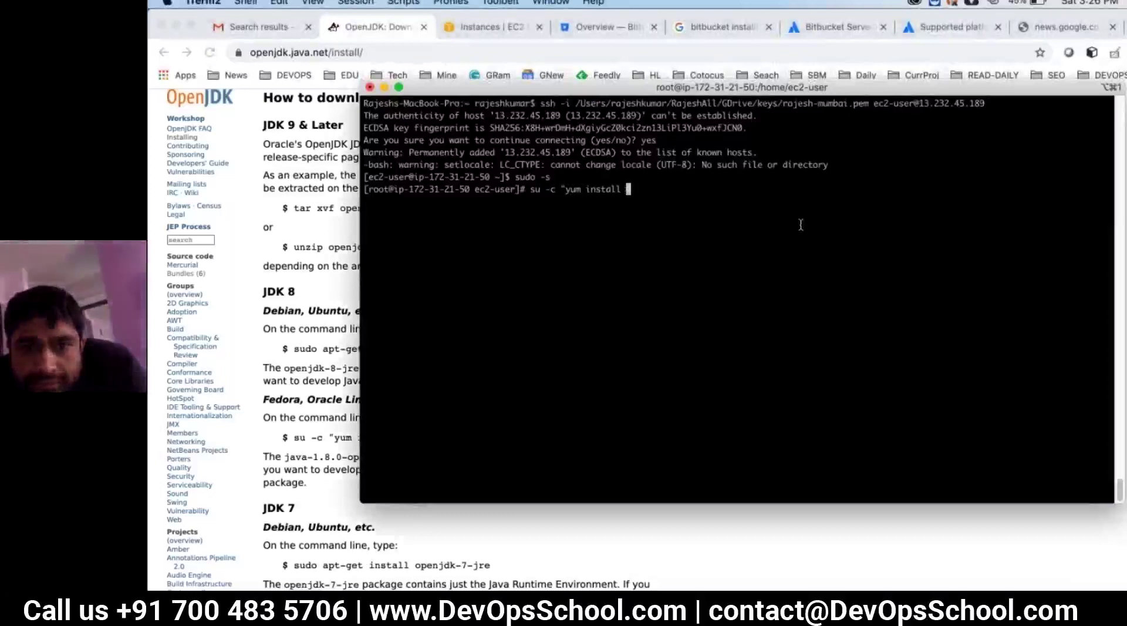
right_click(811, 197)
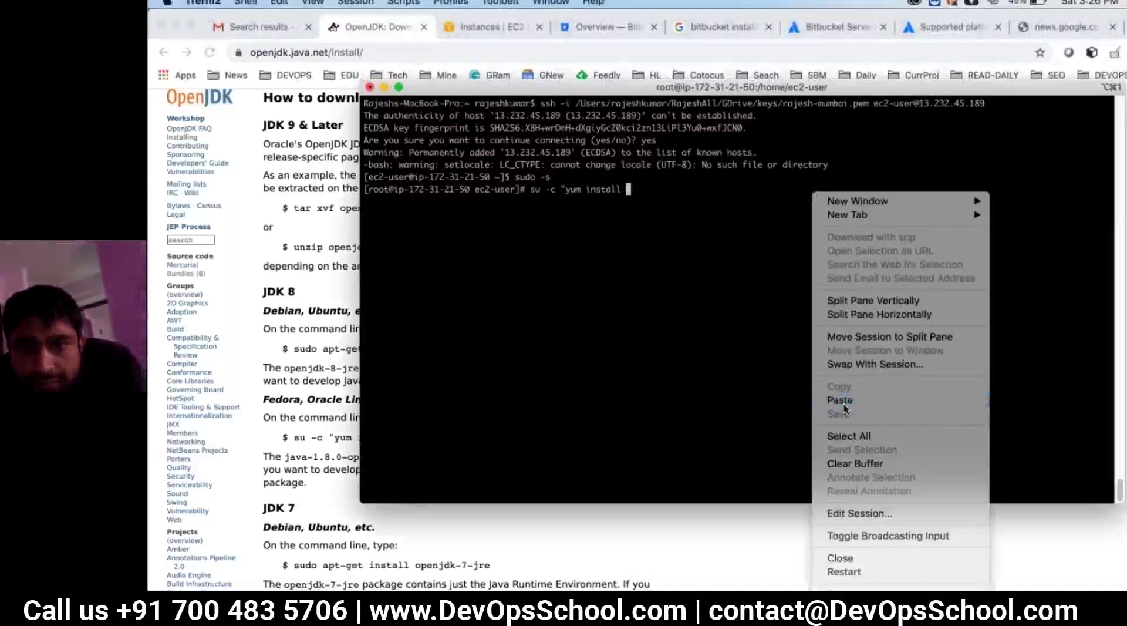
left_click(843, 404)
key("Return")
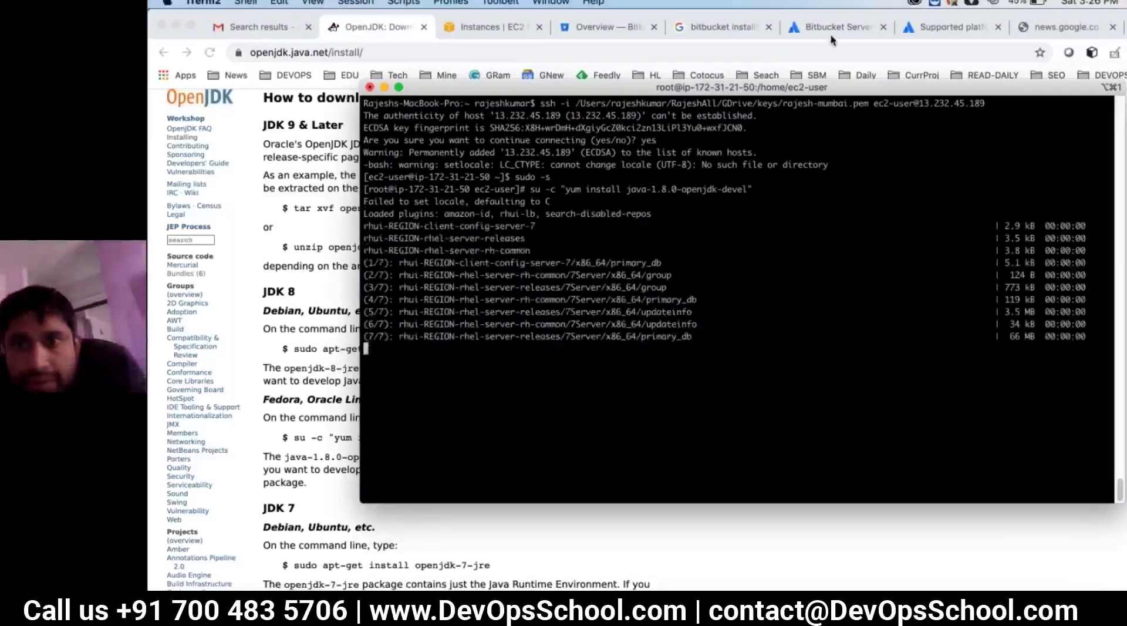
key("super+Tab")
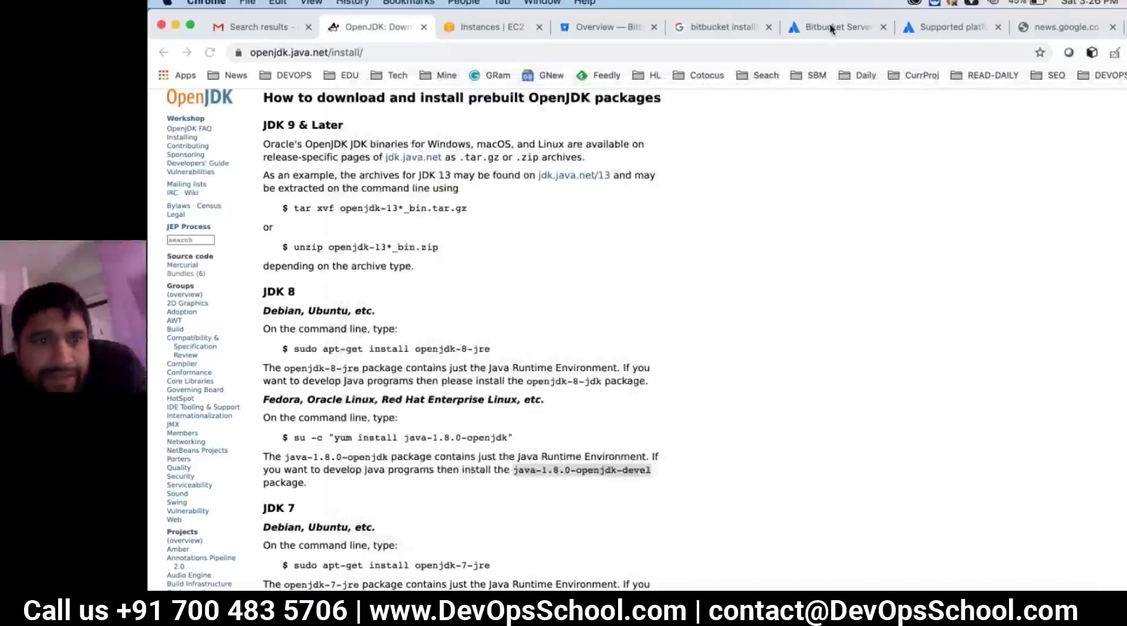
- From the Bitbucket Server installation guide, follow the 'Windows, Linux or macOS' trial link
left_click(830, 27)
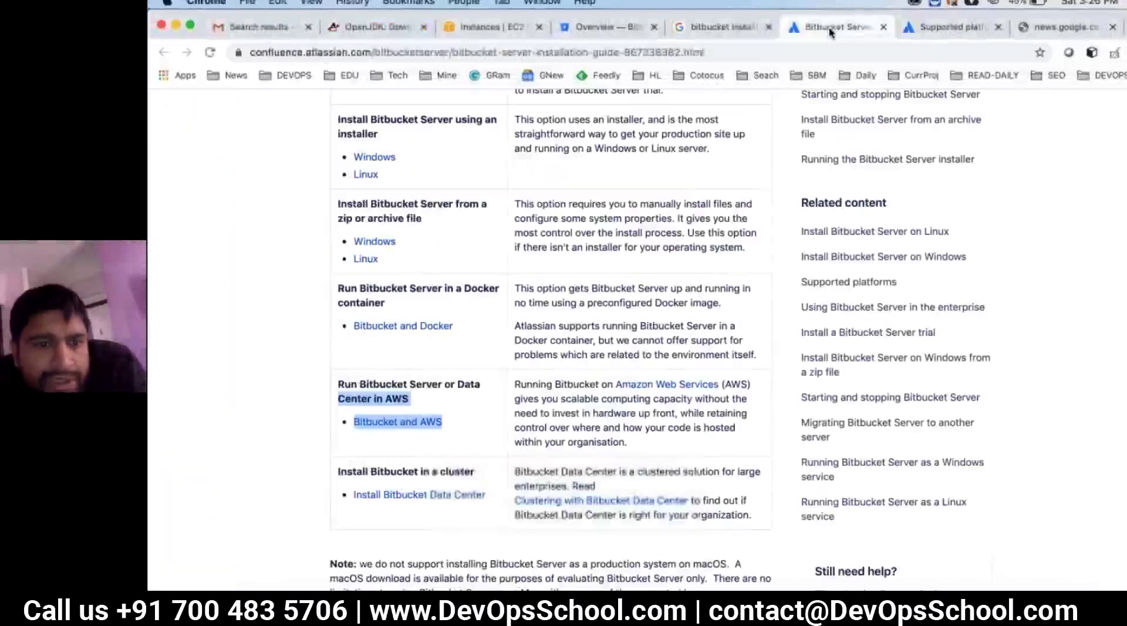
scroll(262, 355, "down", 1)
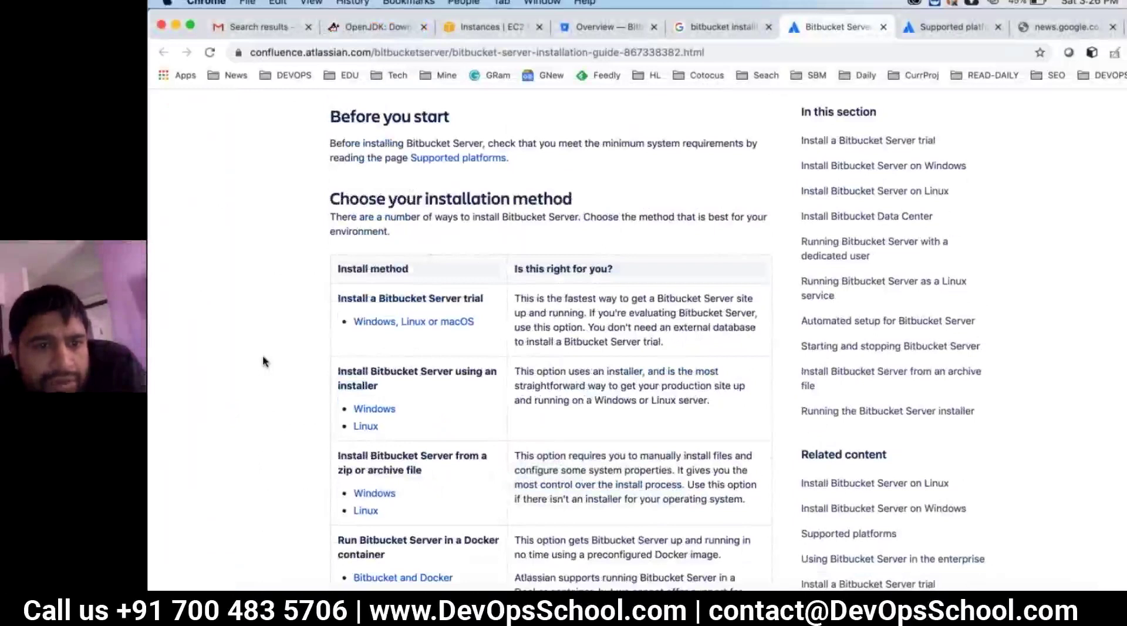
scroll(263, 359, "down", 1)
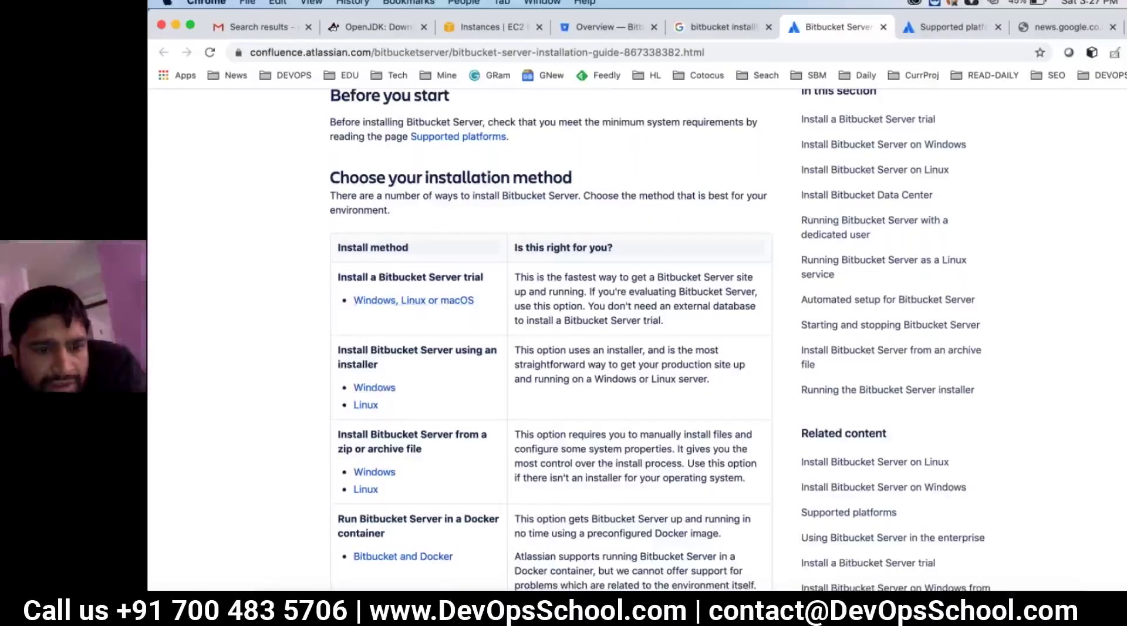
scroll(389, 393, "down", 1)
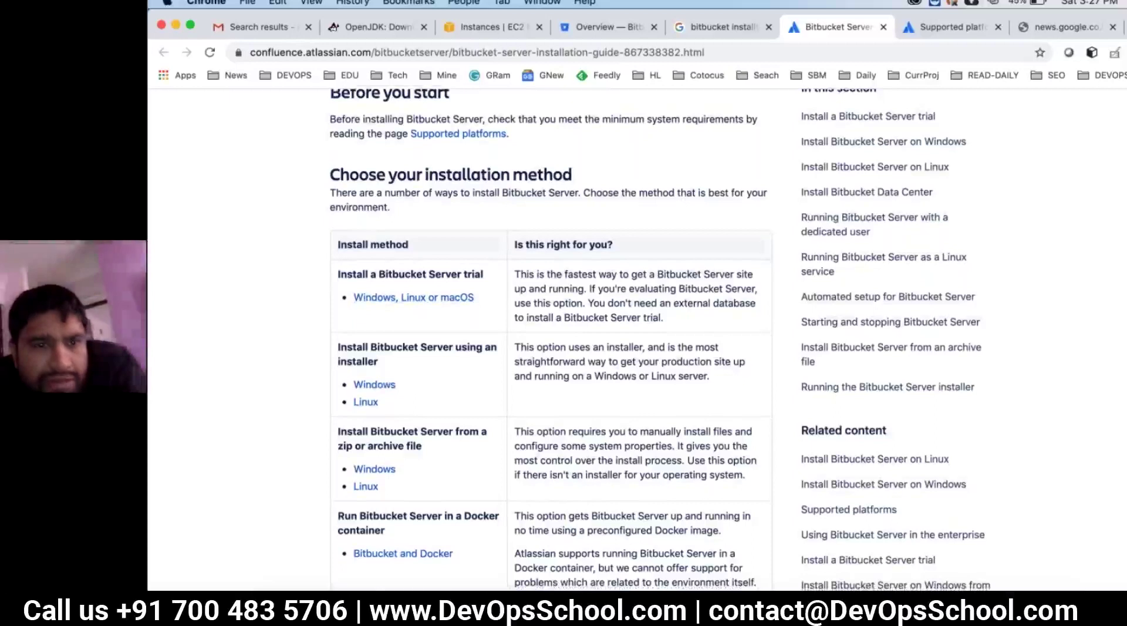
scroll(496, 338, "down", 1)
key("Tab")
key("Return")
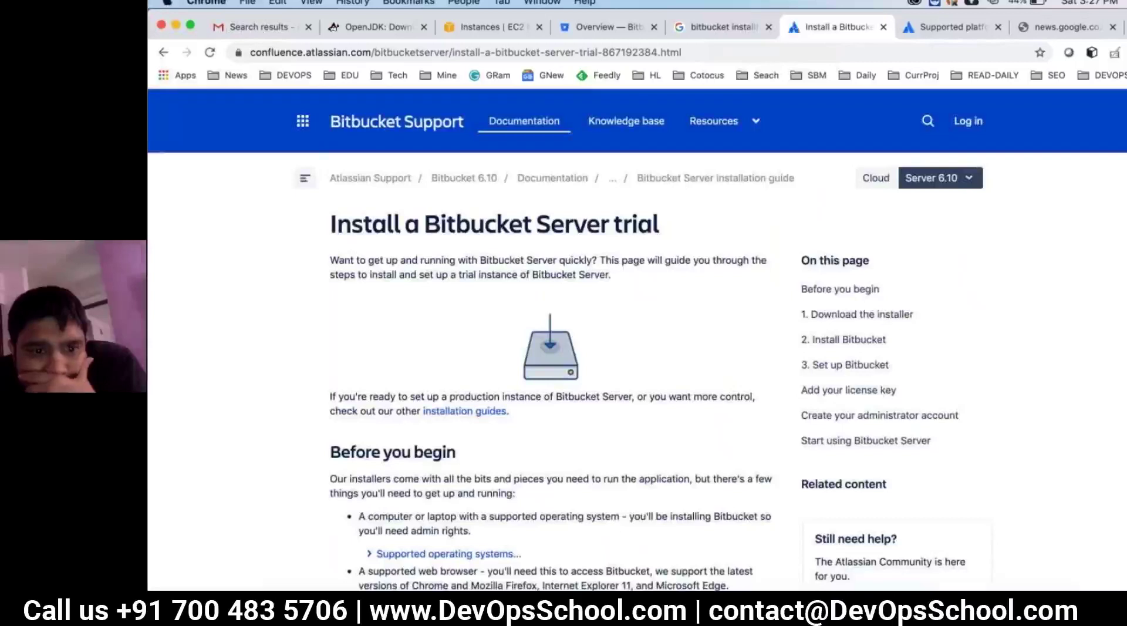
- Expand the 'For Linux' section showing the chmod and sudo installer commands
scroll(656, 373, "down", 3)
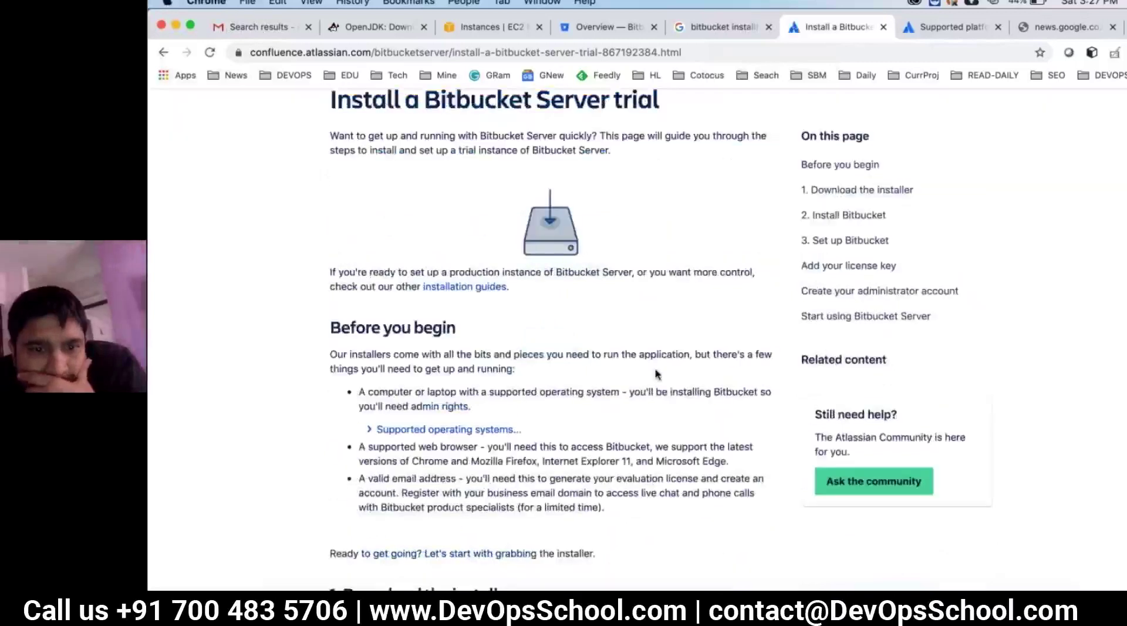
scroll(656, 374, "down", 6)
scroll(342, 406, "down", 3)
left_click(341, 404)
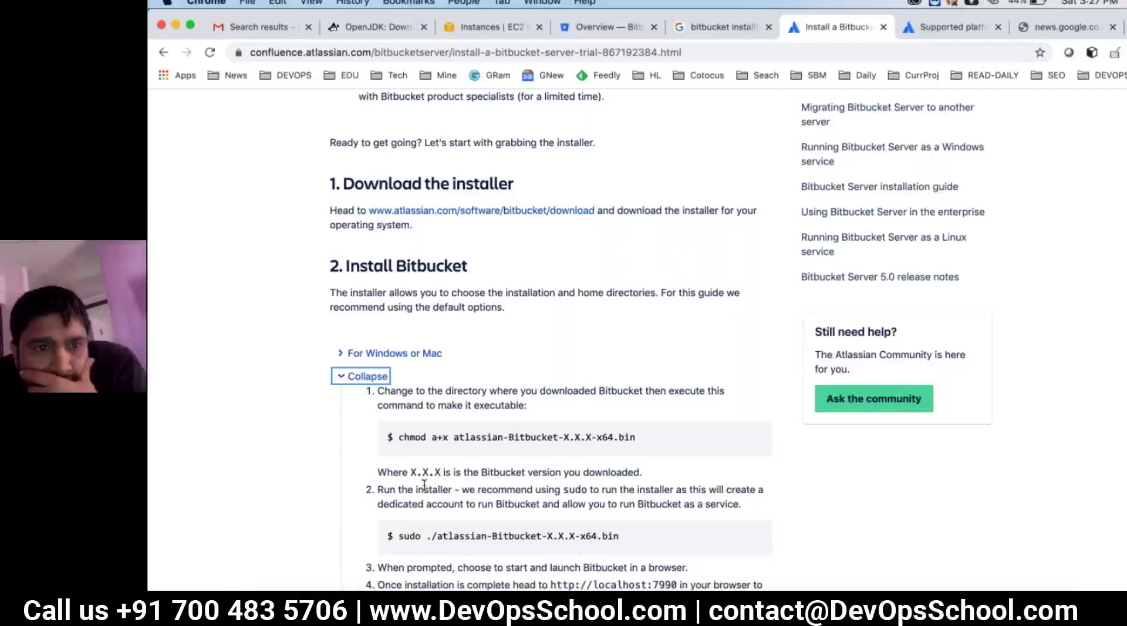
scroll(424, 485, "up", 2)
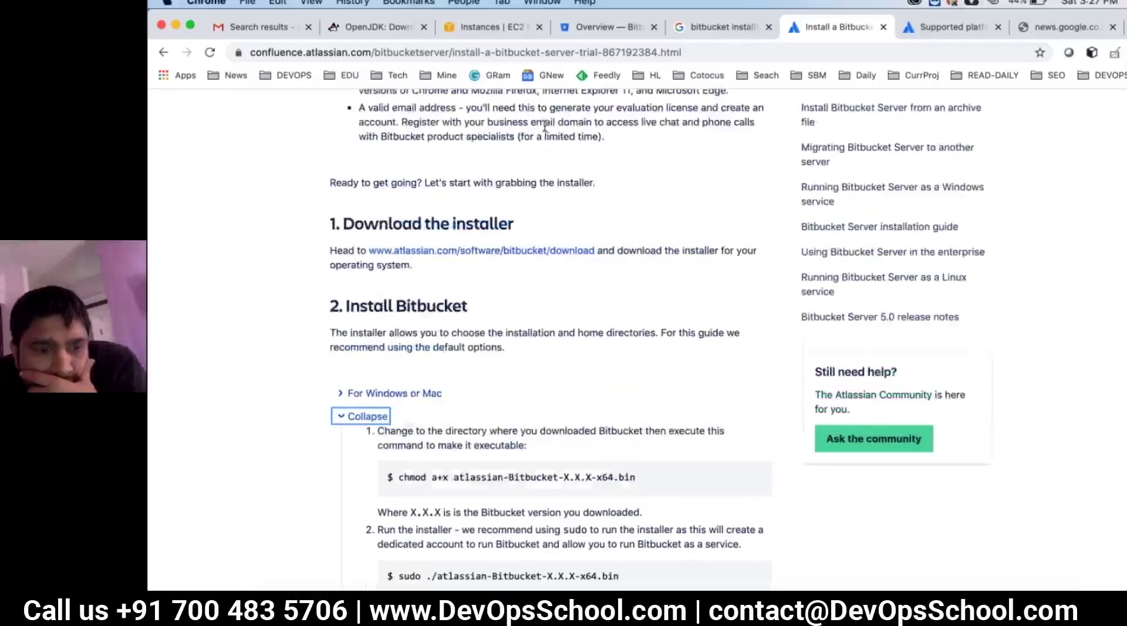
- Open the Bitbucket Server download page and choose the Linux 64 bit installer
left_click(499, 252)
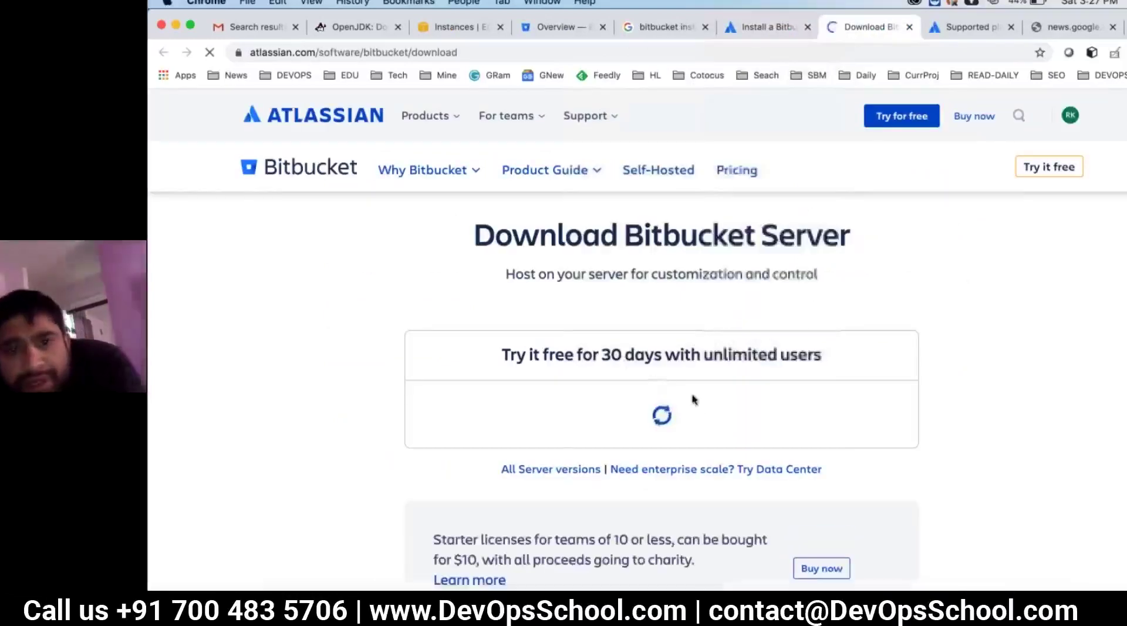
scroll(691, 395, "down", 1)
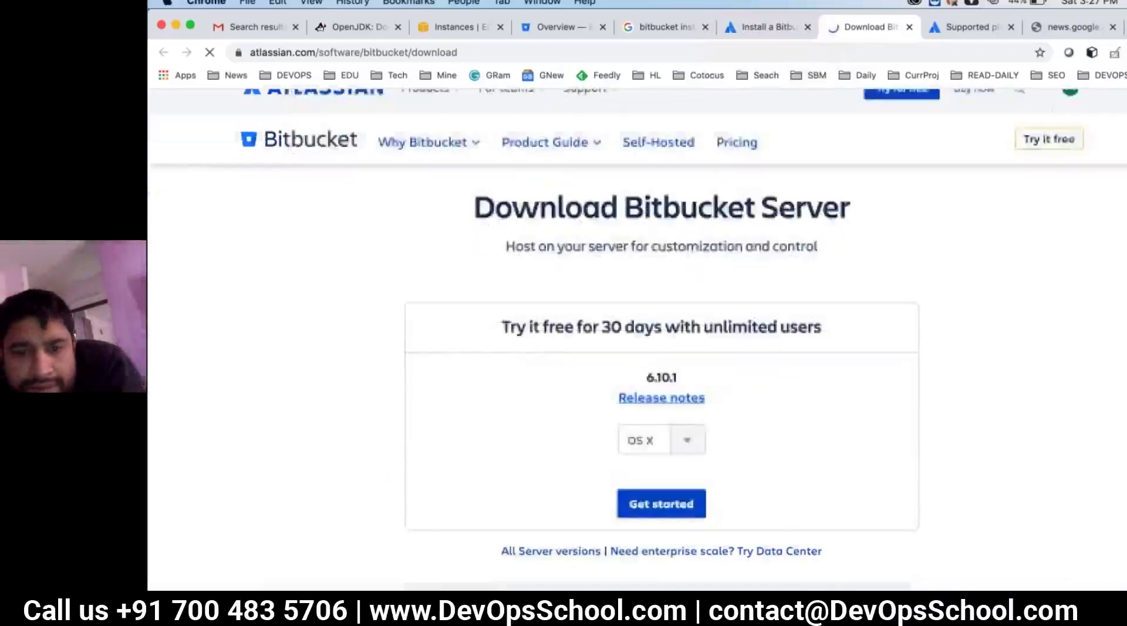
left_click(662, 440)
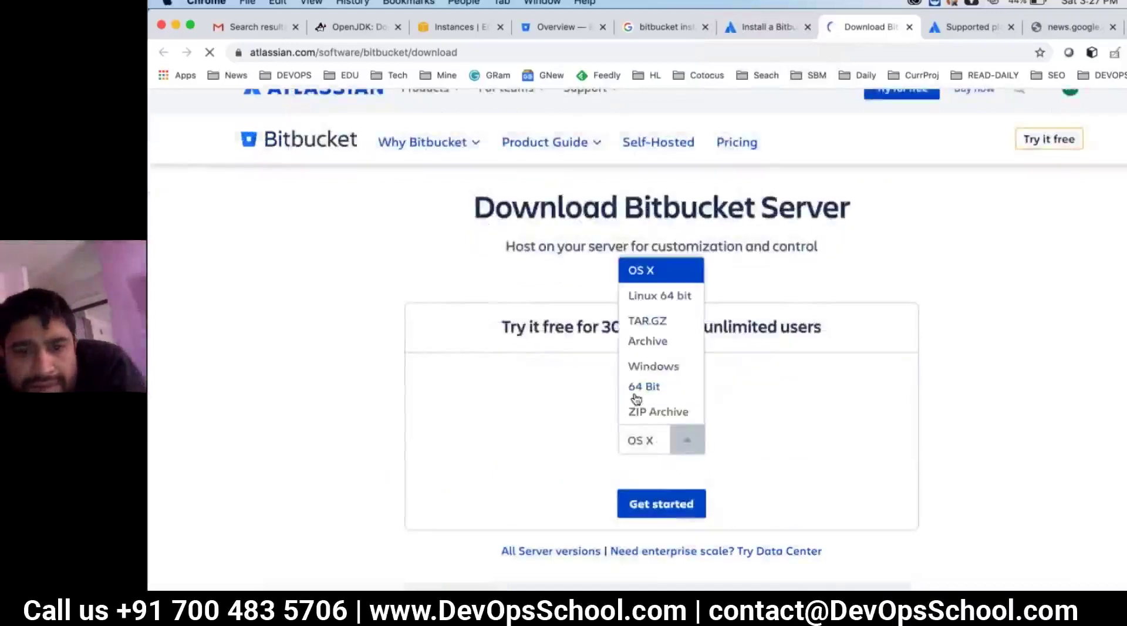
left_click(660, 296)
- Start the 6.10.1 installer download after agreeing to the licence and privacy policy
scroll(728, 469, "down", 1)
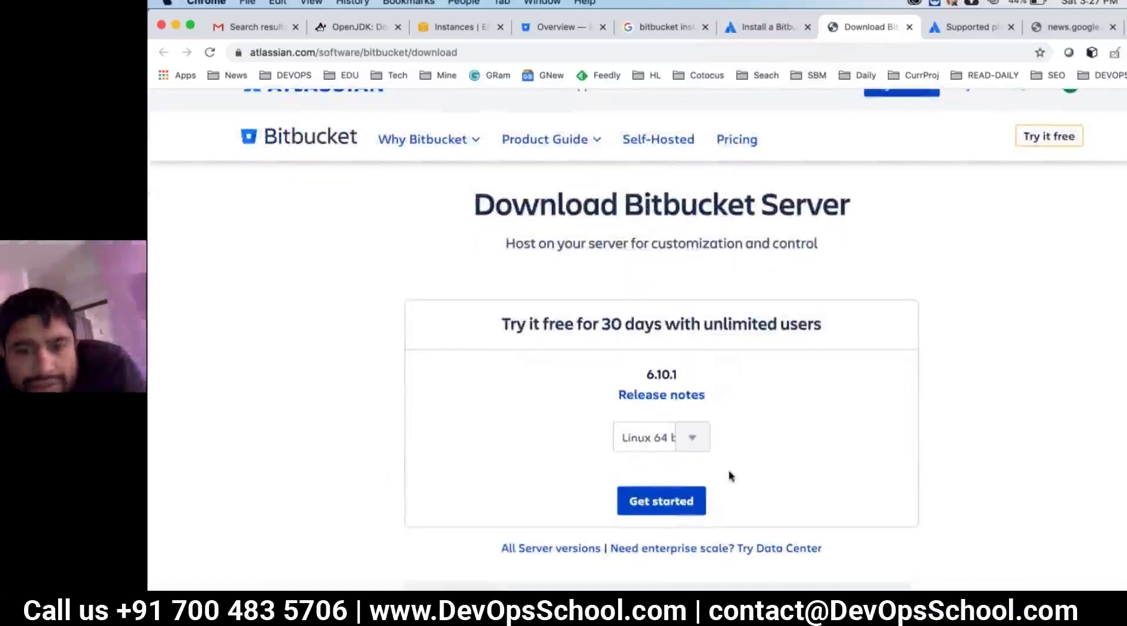
scroll(728, 469, "down", 2)
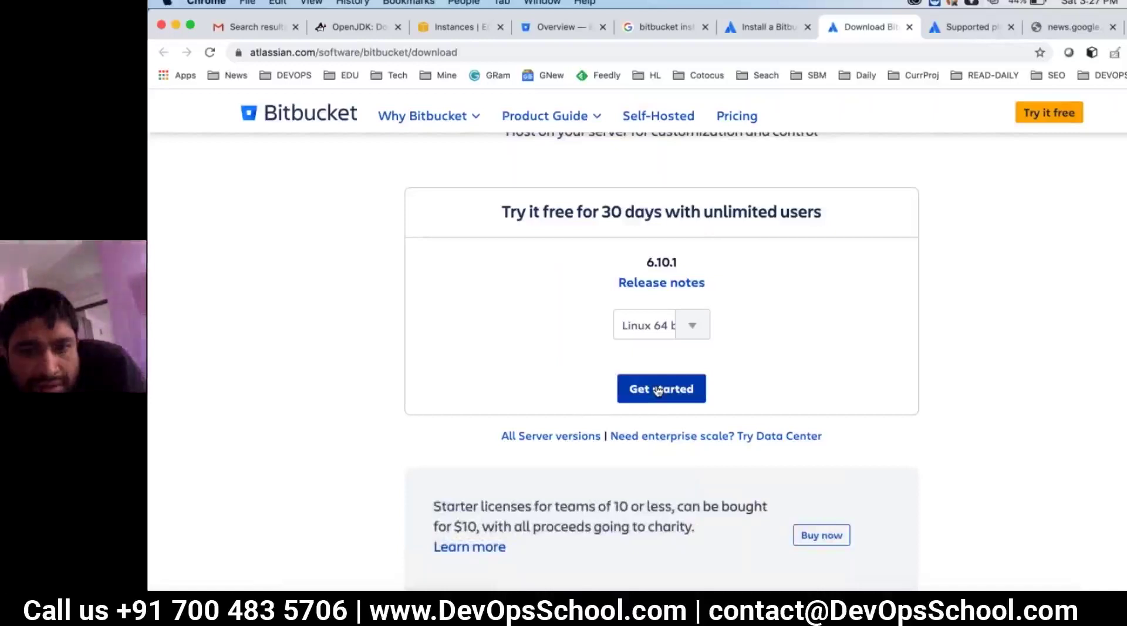
left_click(658, 390)
left_click(523, 363)
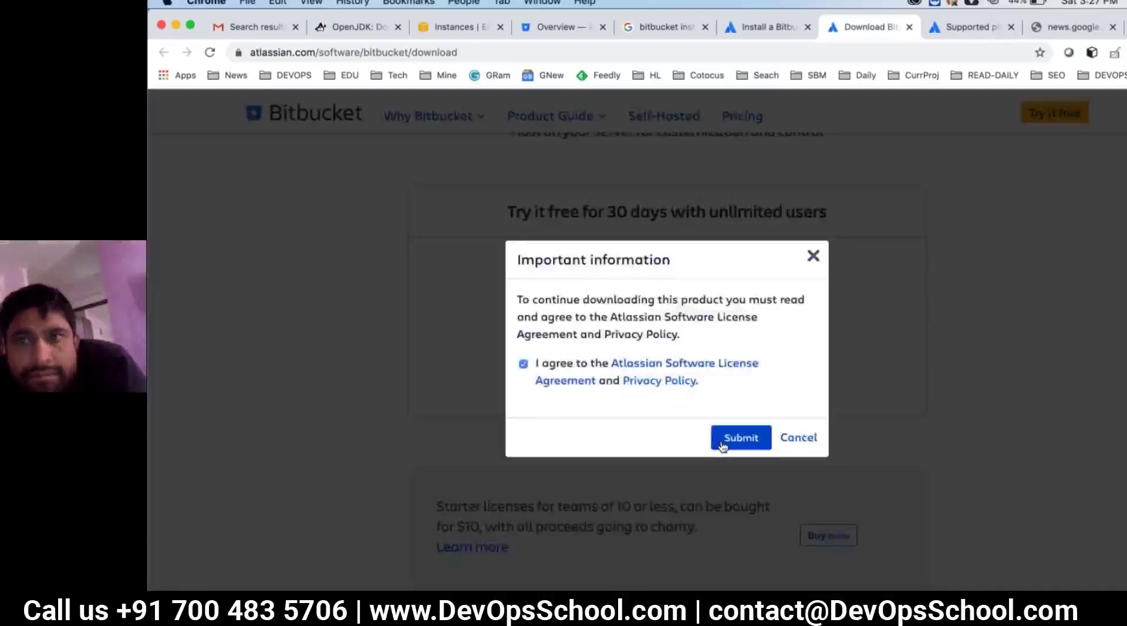
left_click(723, 439)
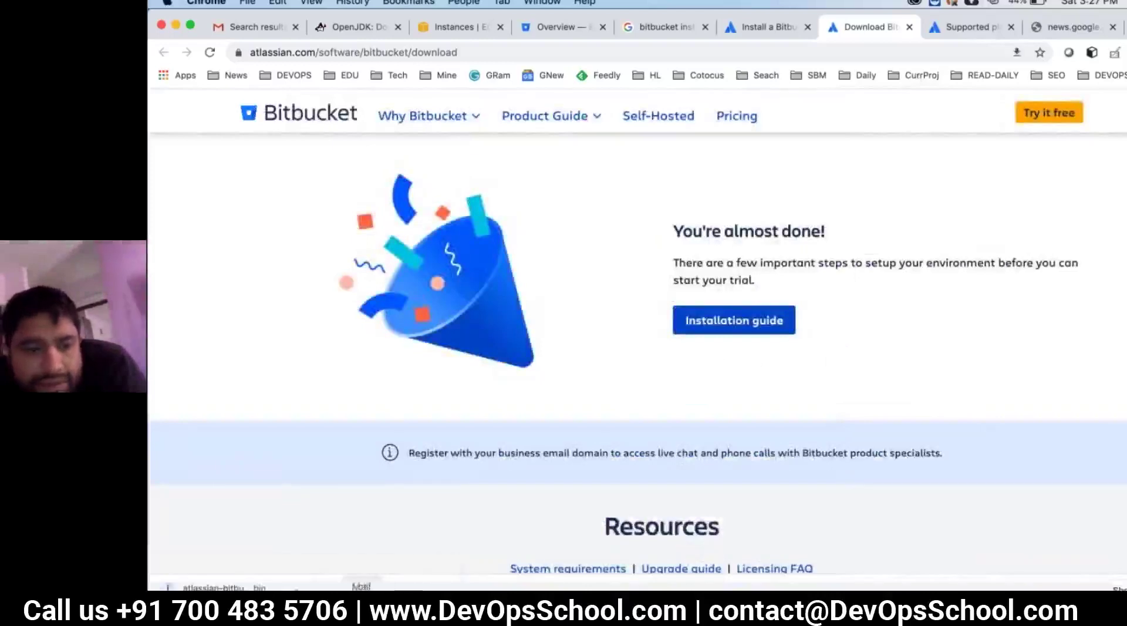
- Pause the atlassian-bitbucket-6.10.1-x64.bin download from the download bar
left_click(292, 586)
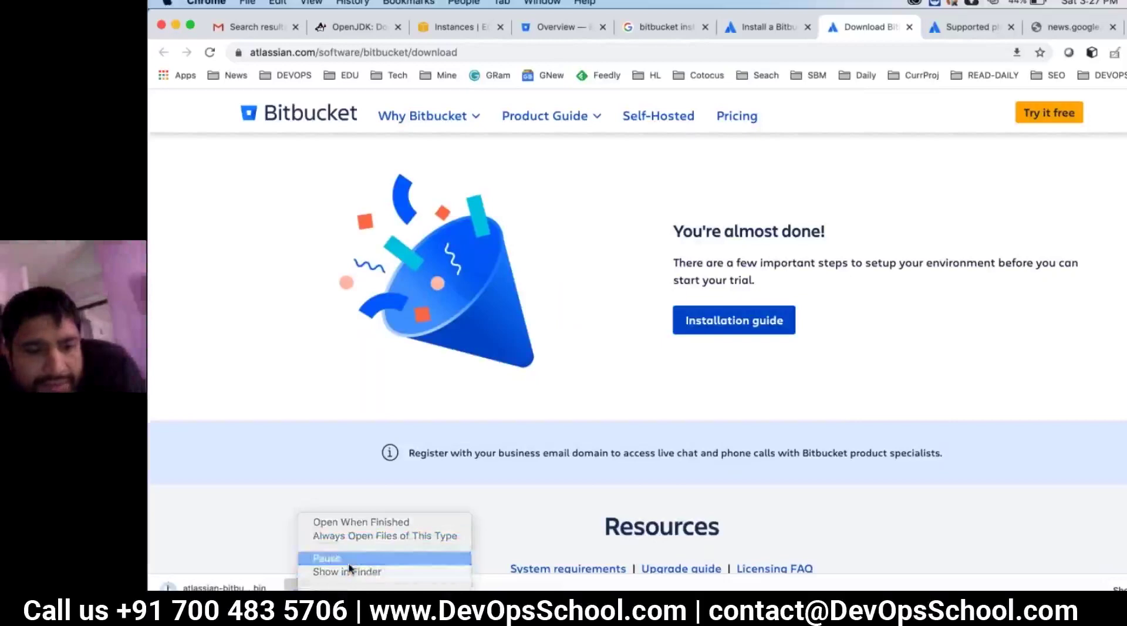
left_click(348, 559)
left_click(292, 586)
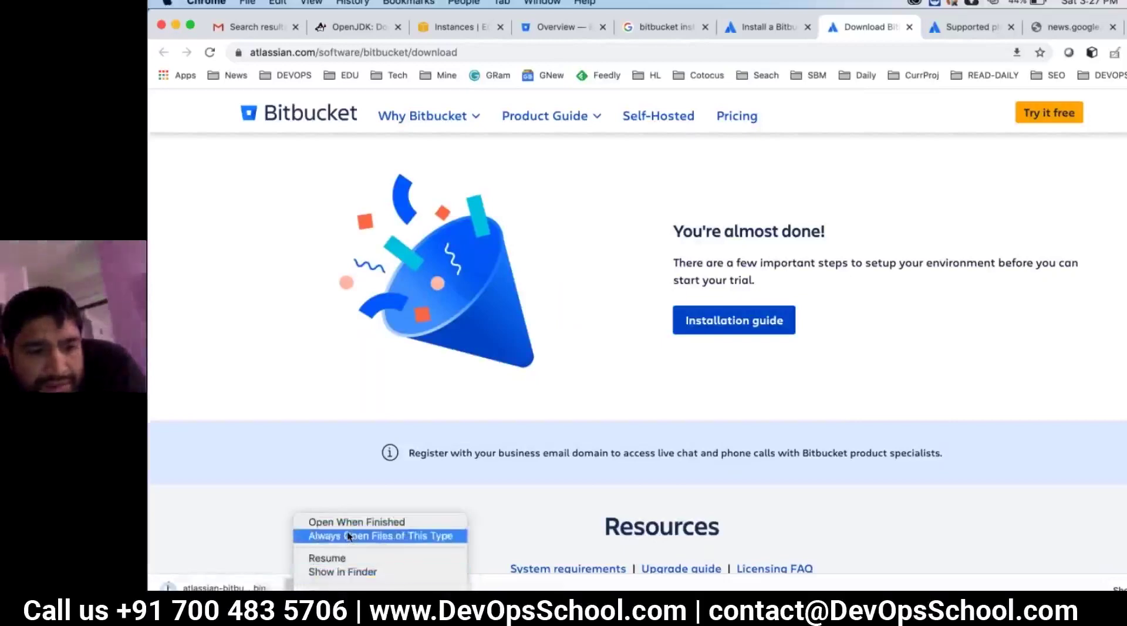
left_click(263, 587)
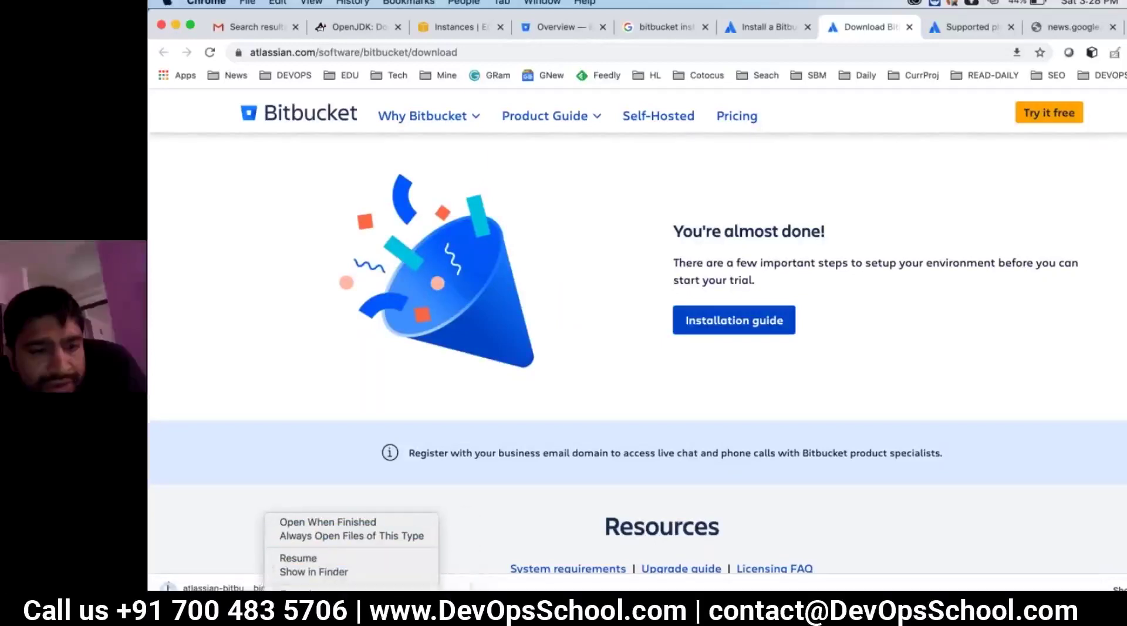
left_click(246, 585)
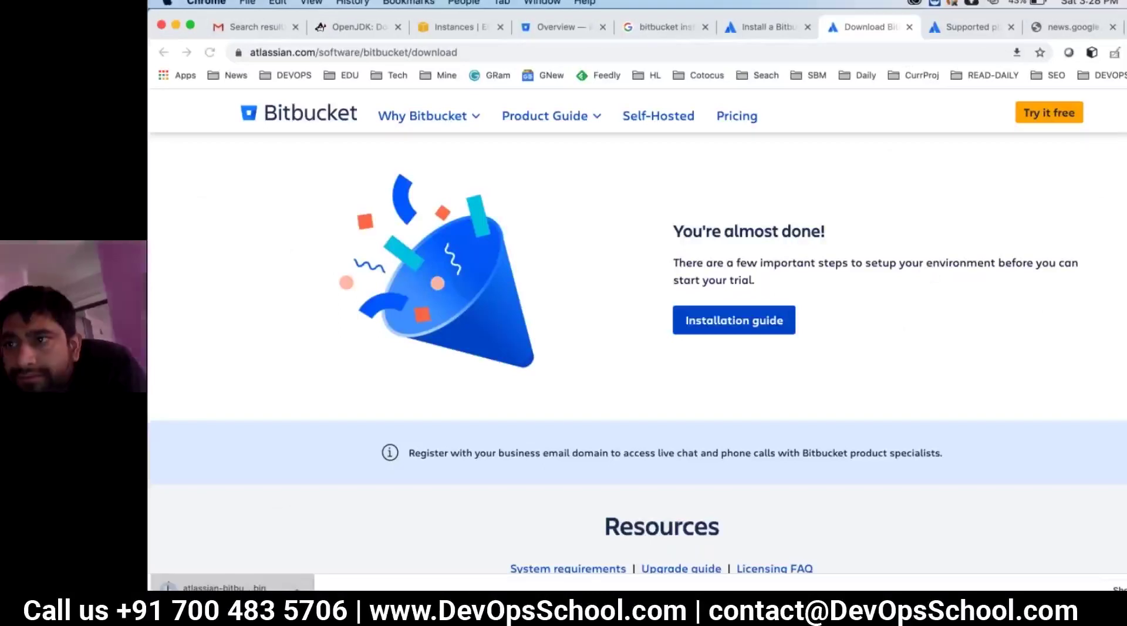
left_click(1122, 52)
- Paste the atlassian-bitbucket-6.10.1-x64.bin download link from Chrome's Downloads onto notes line 32
left_click(934, 172)
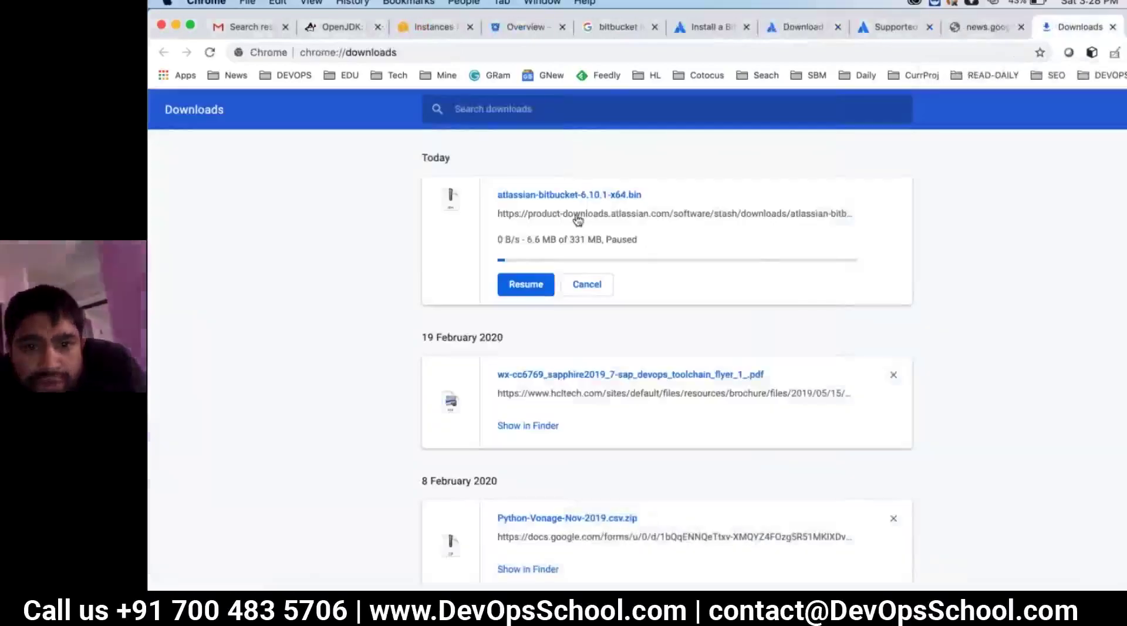
right_click(577, 219)
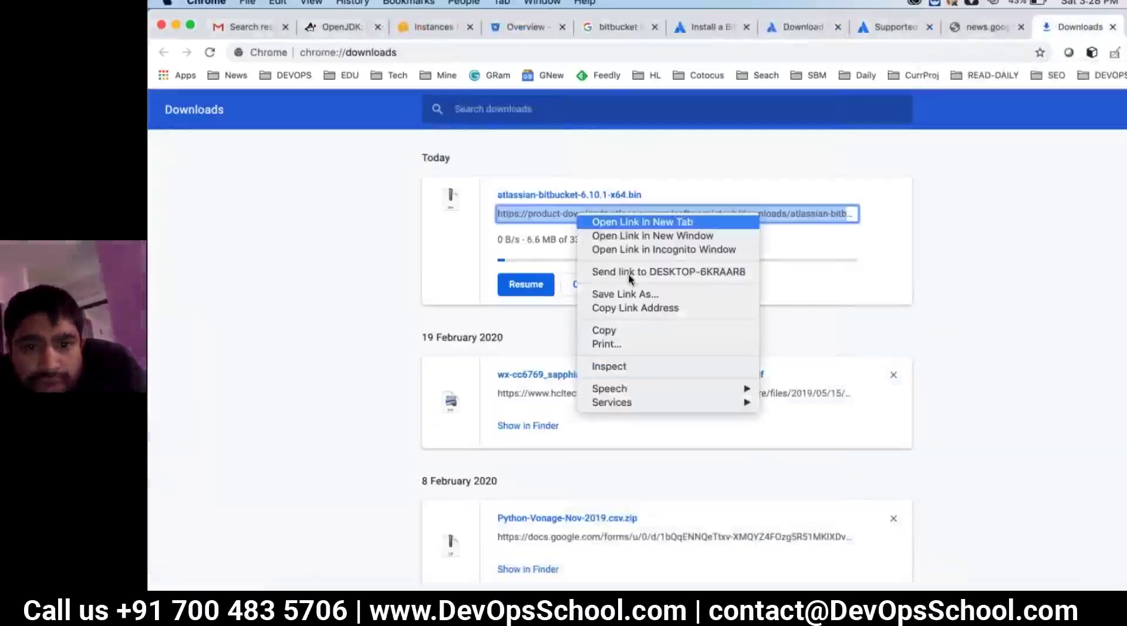
left_click(644, 330)
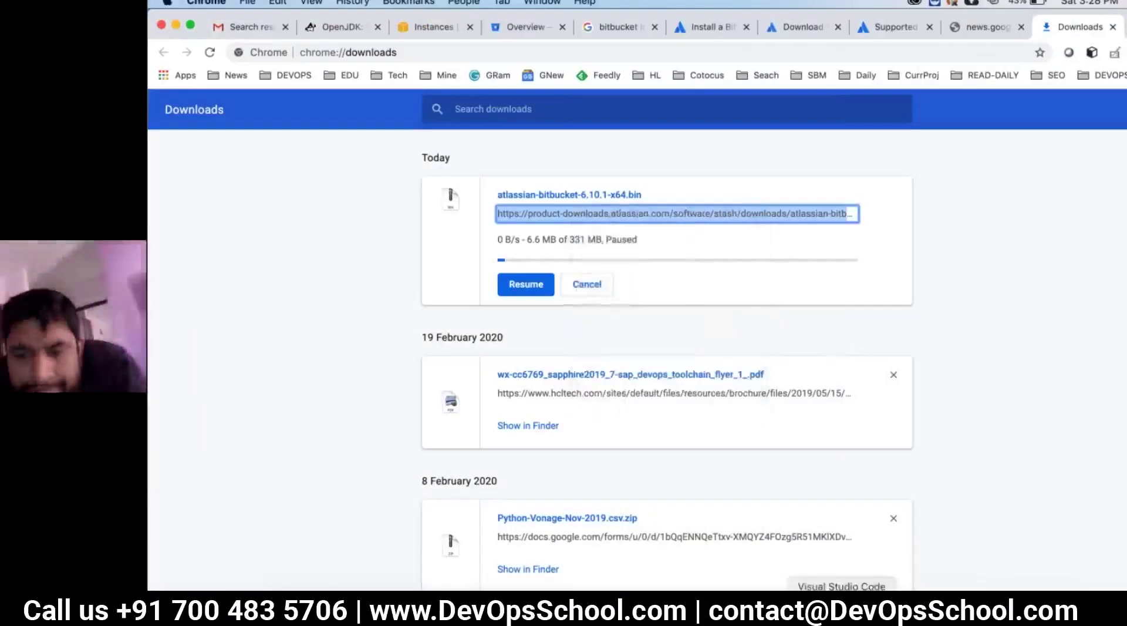
left_click(842, 607)
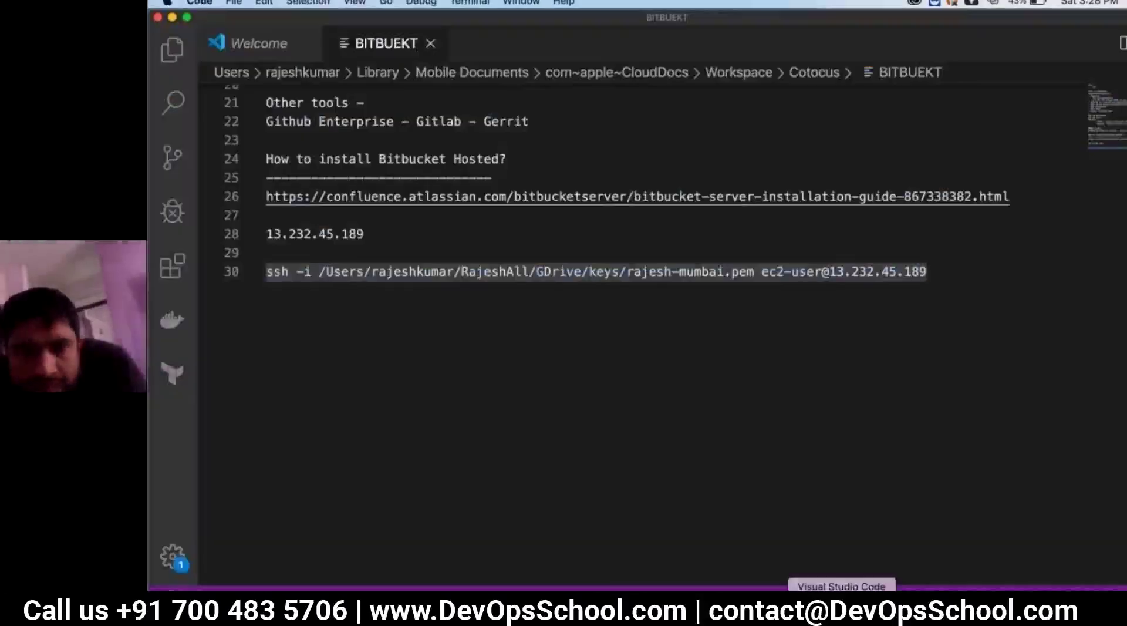
key("Return")
key("Return")
type("https://product-downloads.atlassian.com/software/stash/downloads/atlassian-bitbucket-6.10.1-x64.bin")
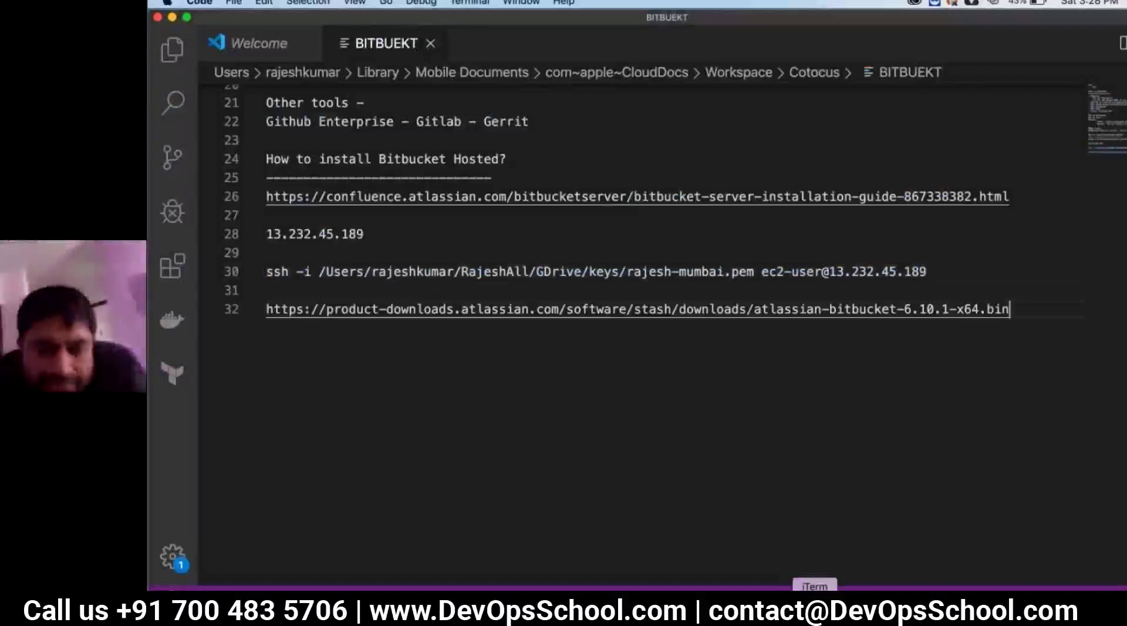
left_click(814, 607)
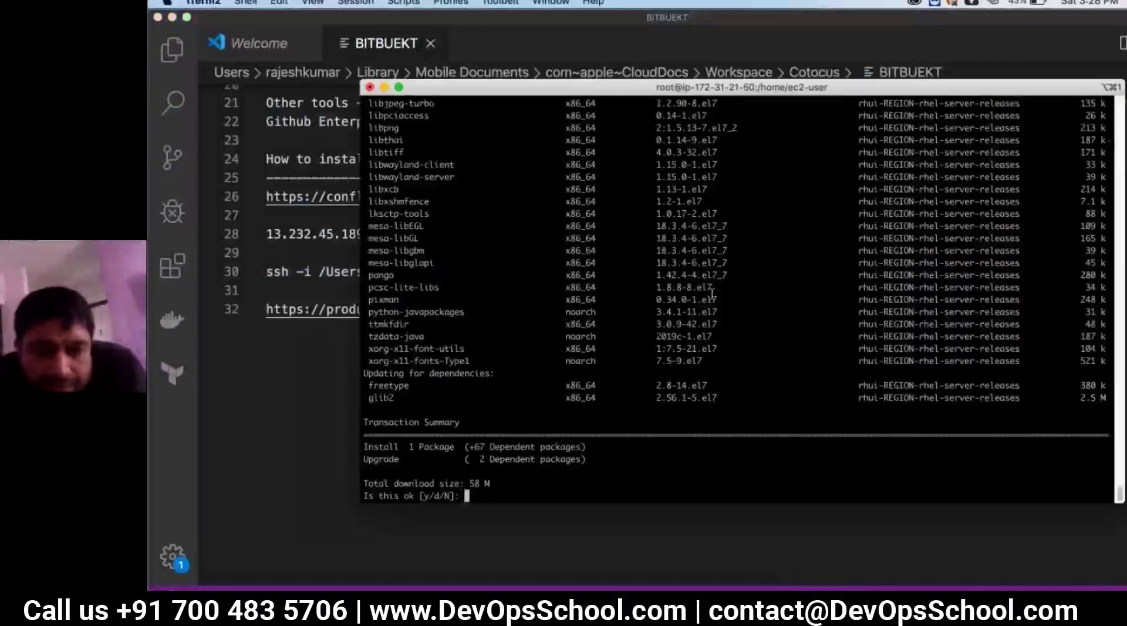
- Confirm the Java package install and change into /opt
type("y")
key("Return")
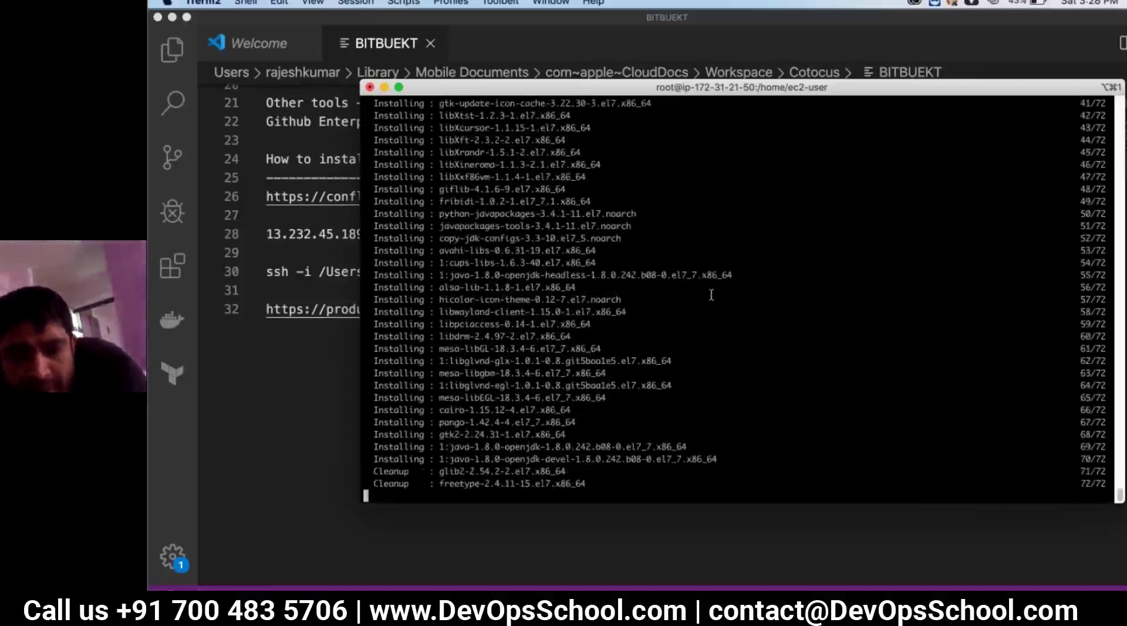
type("cd ")
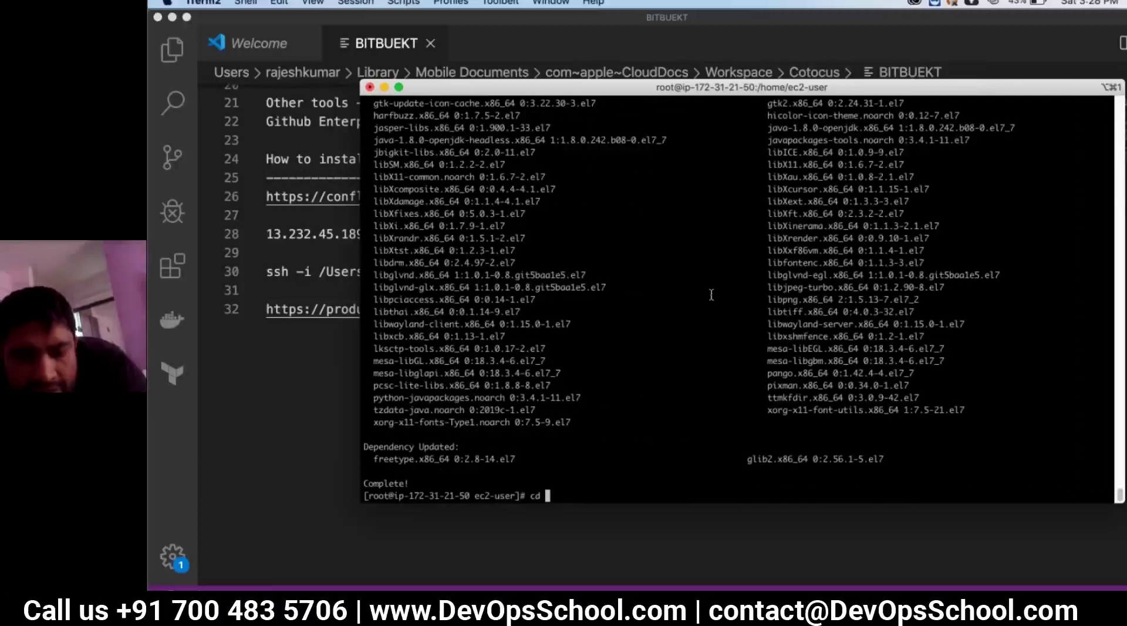
type("/opt/")
key("Return")
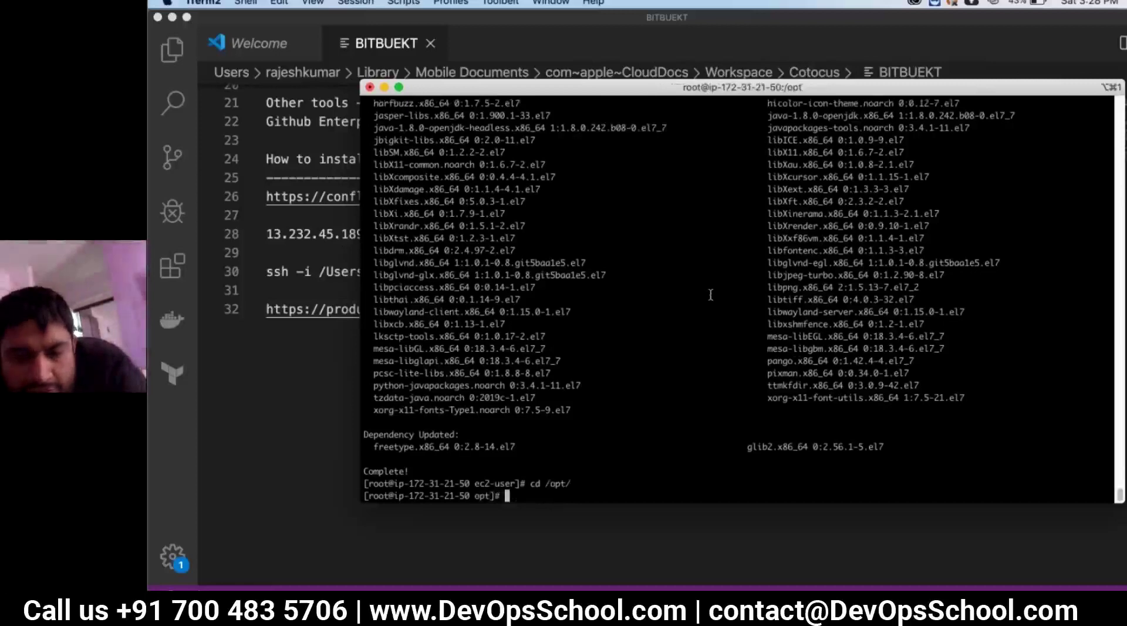
- List /opt and install wget with yum install wget -y
type("ls")
key("Return")
type("yum install wget -")
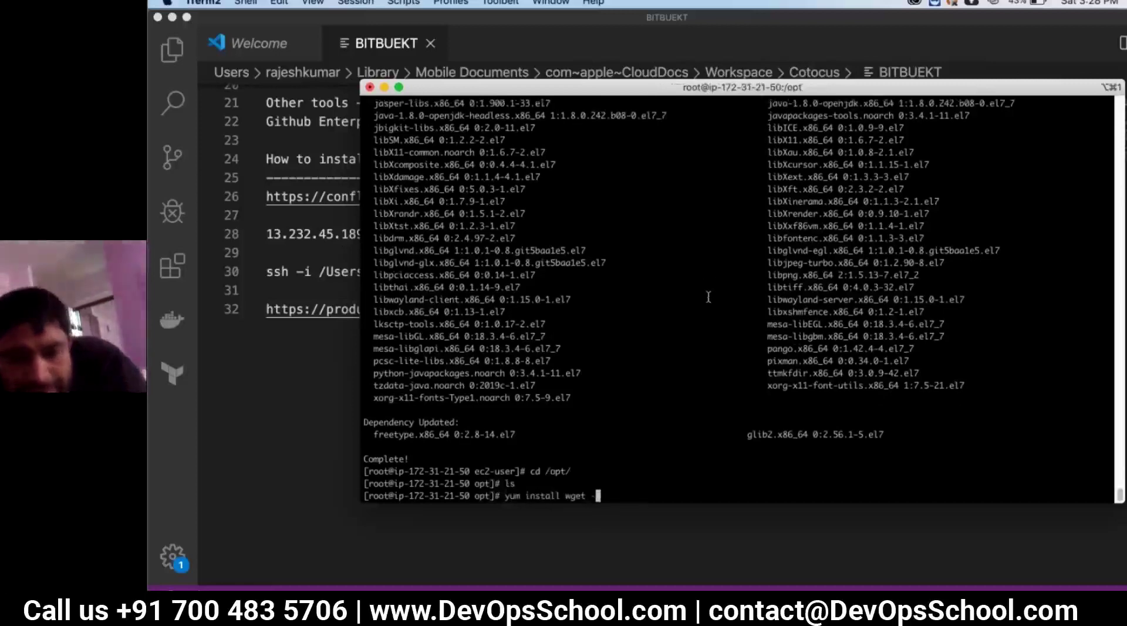
type("y")
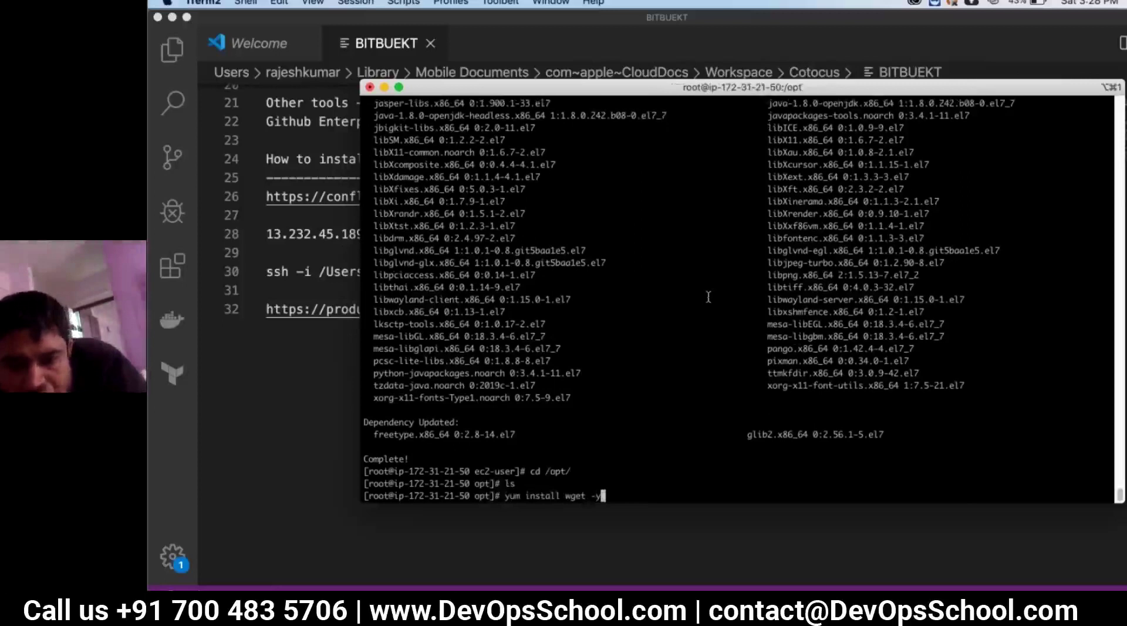
key("Return")
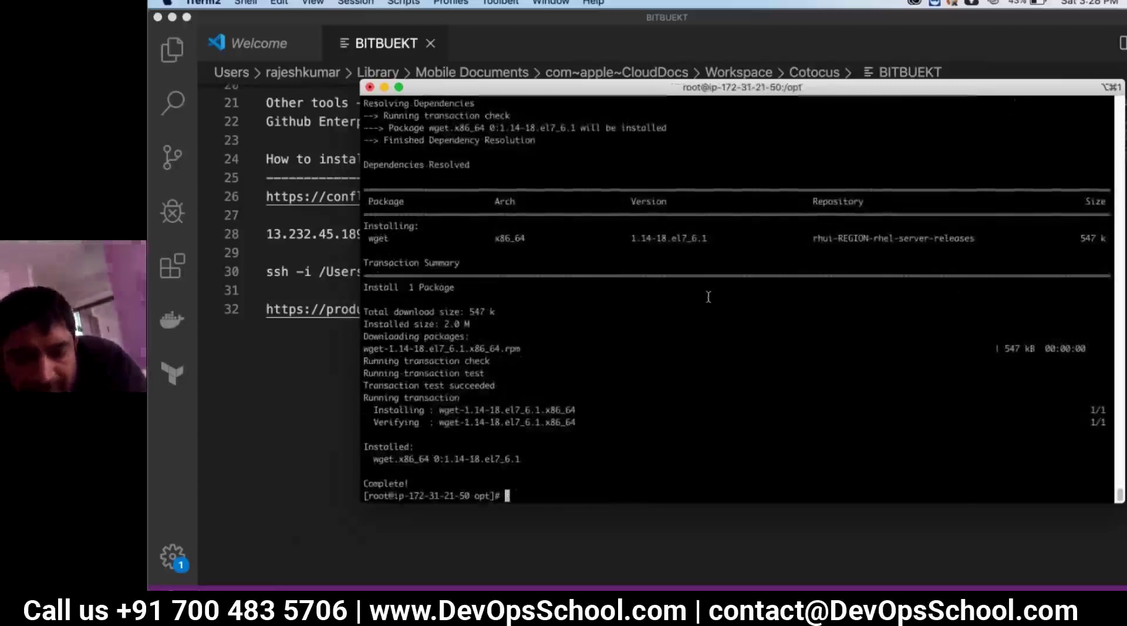
- Download the Bitbucket 6.10.1 installer into /opt by pasting its URL from the notes after wget
type("wget")
right_click(712, 293)
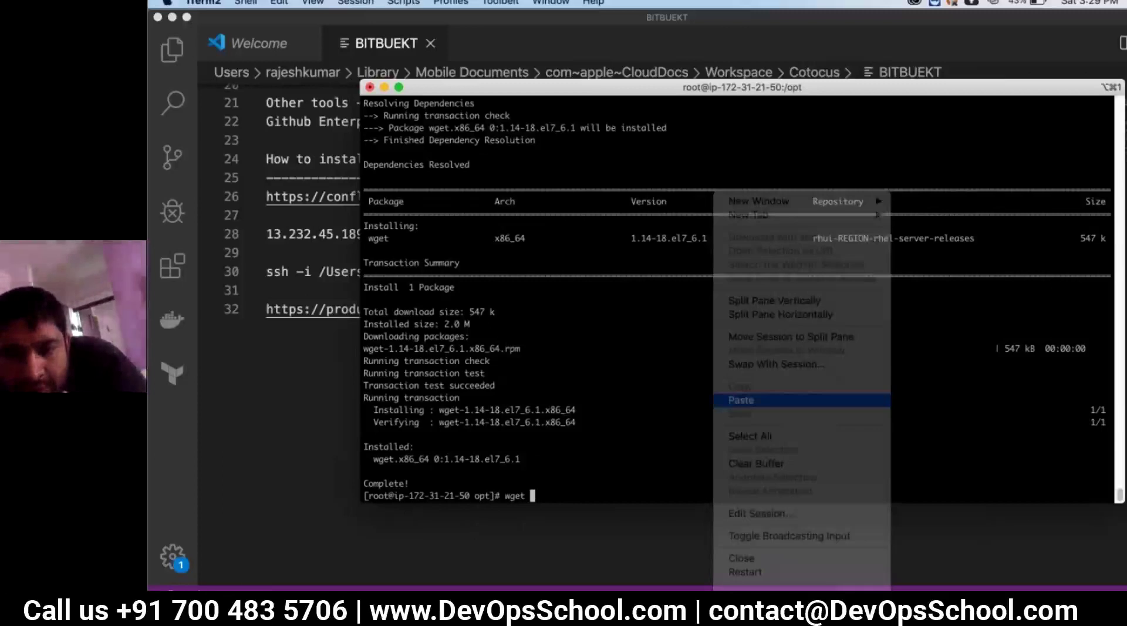
left_click(741, 400)
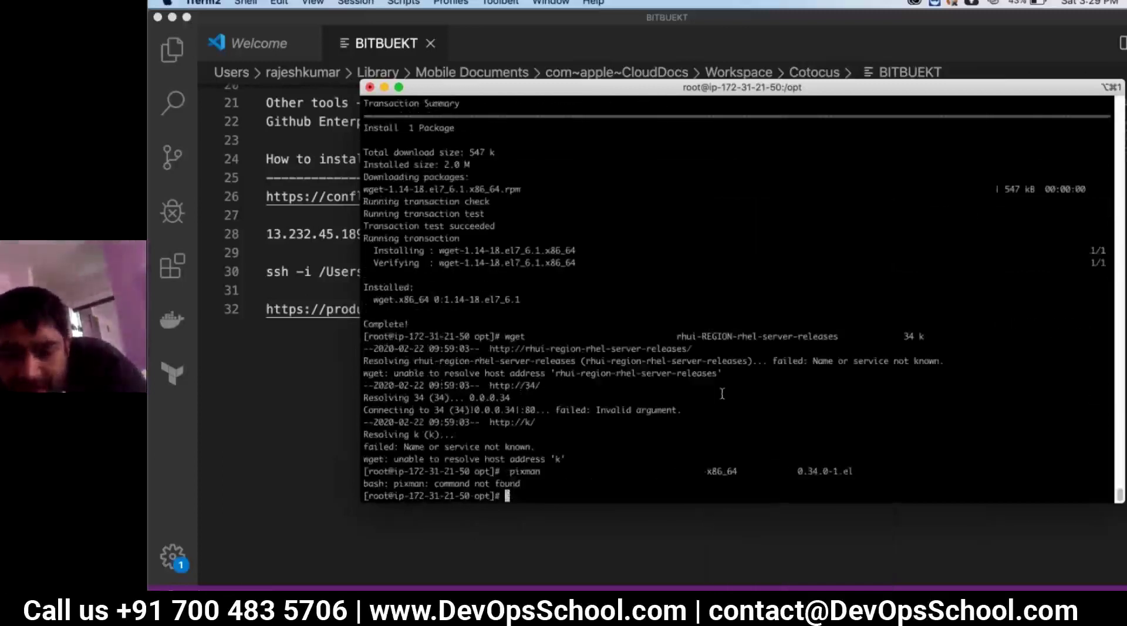
type("wget")
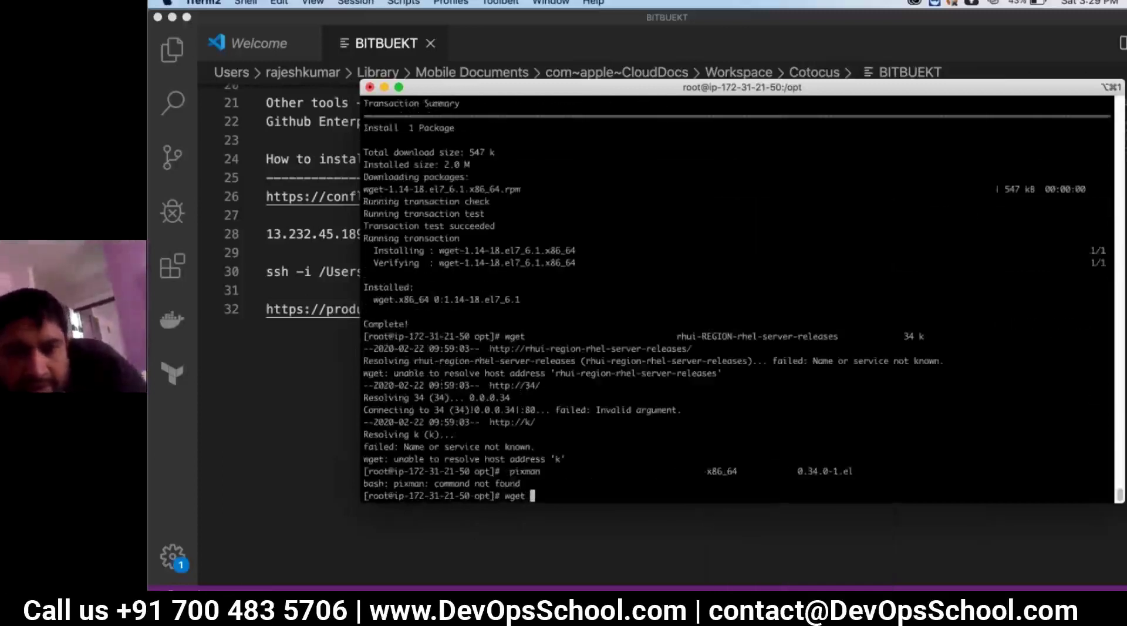
key("super+Tab")
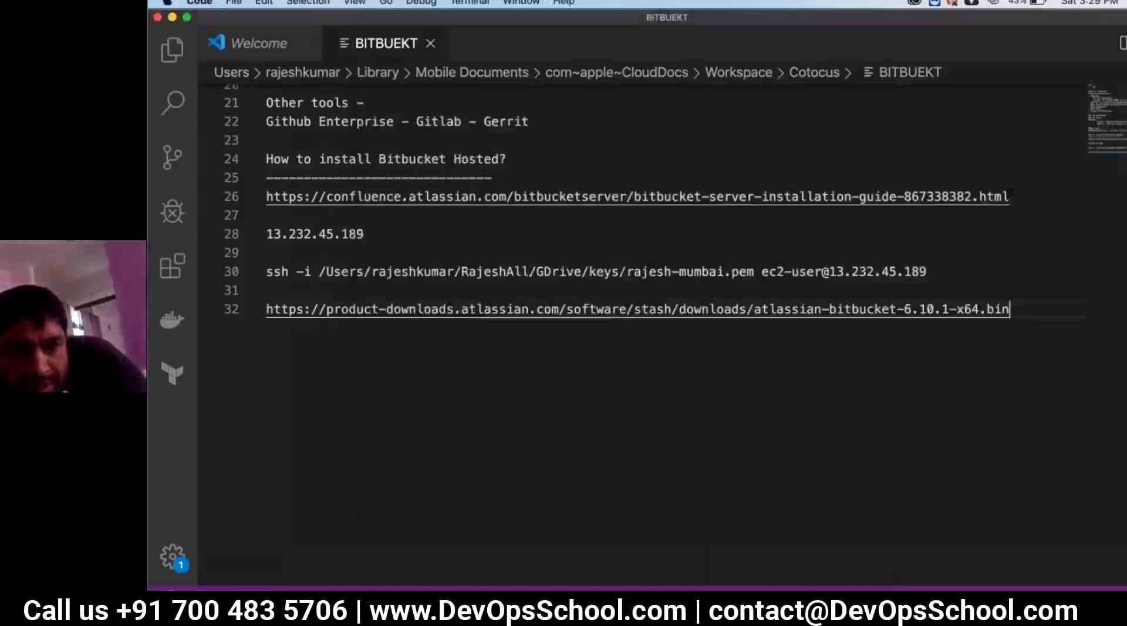
key("super+shift+Left")
key("super+c")
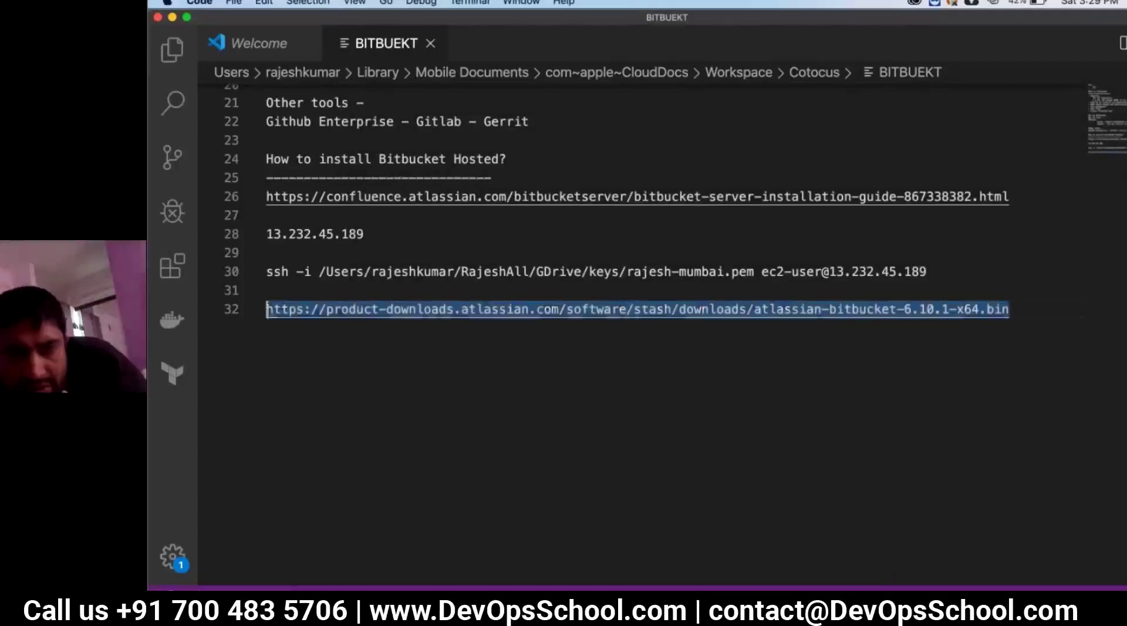
key("super+Tab")
right_click(600, 348)
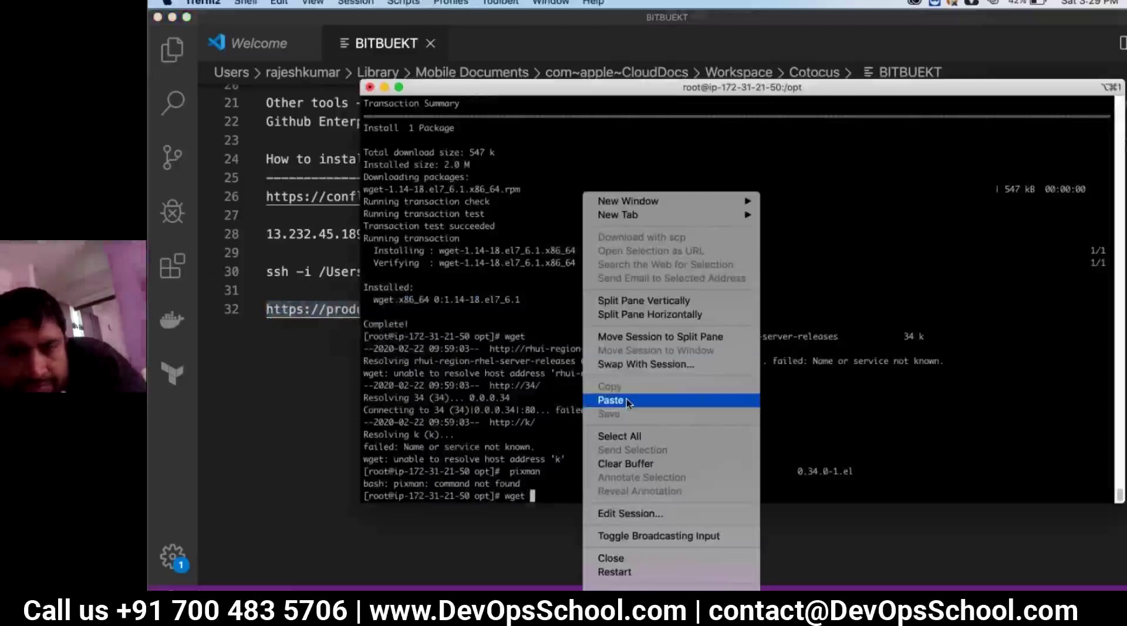
left_click(599, 466)
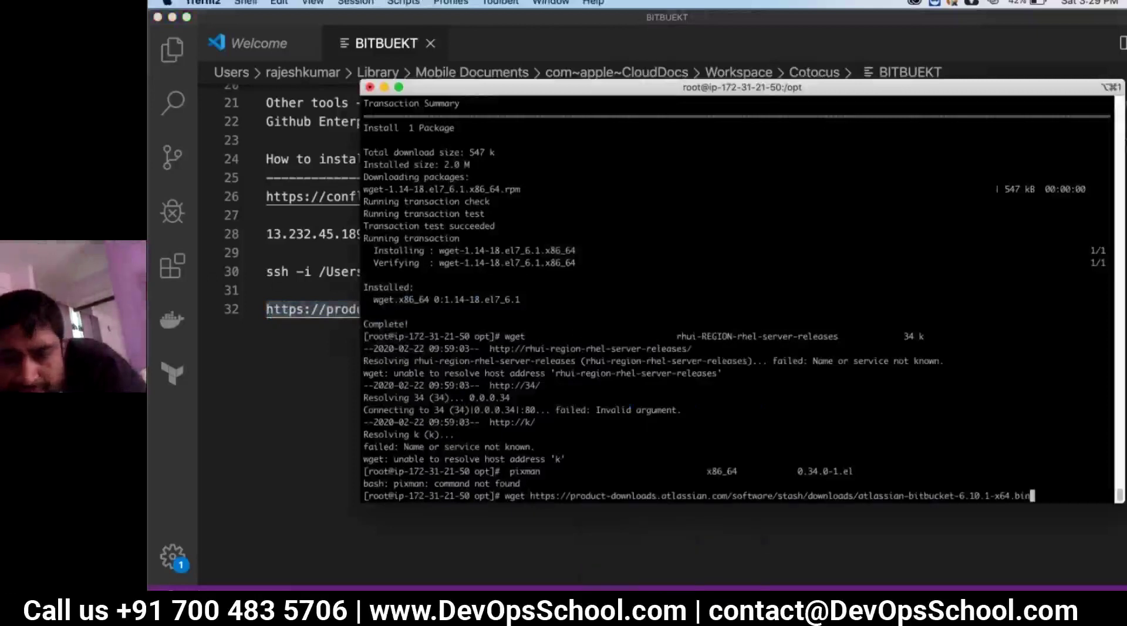
key("Return")
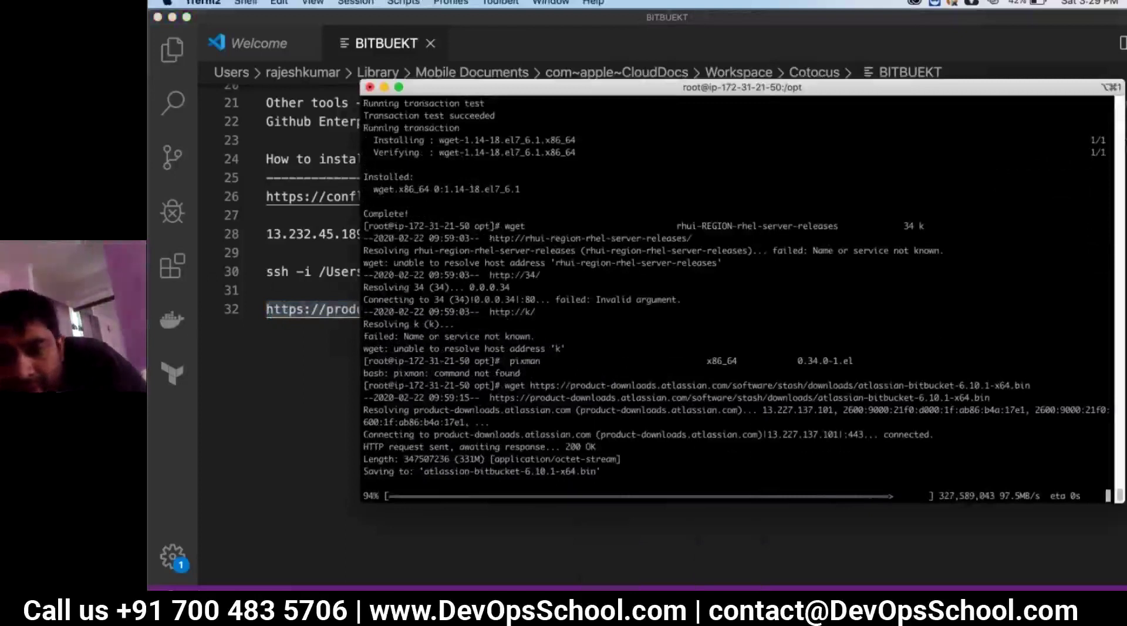
- Make atlassian-bitbucket-6.10.1-x64.bin executable with chmod 755 and launch it
type("ls")
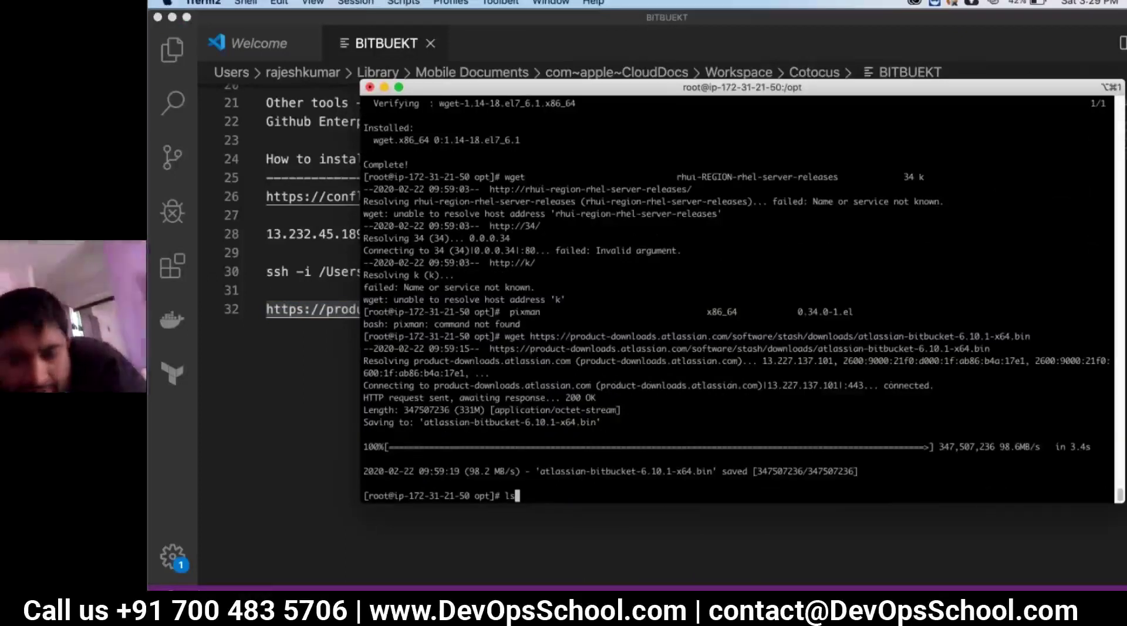
key("Return")
type("chmod ")
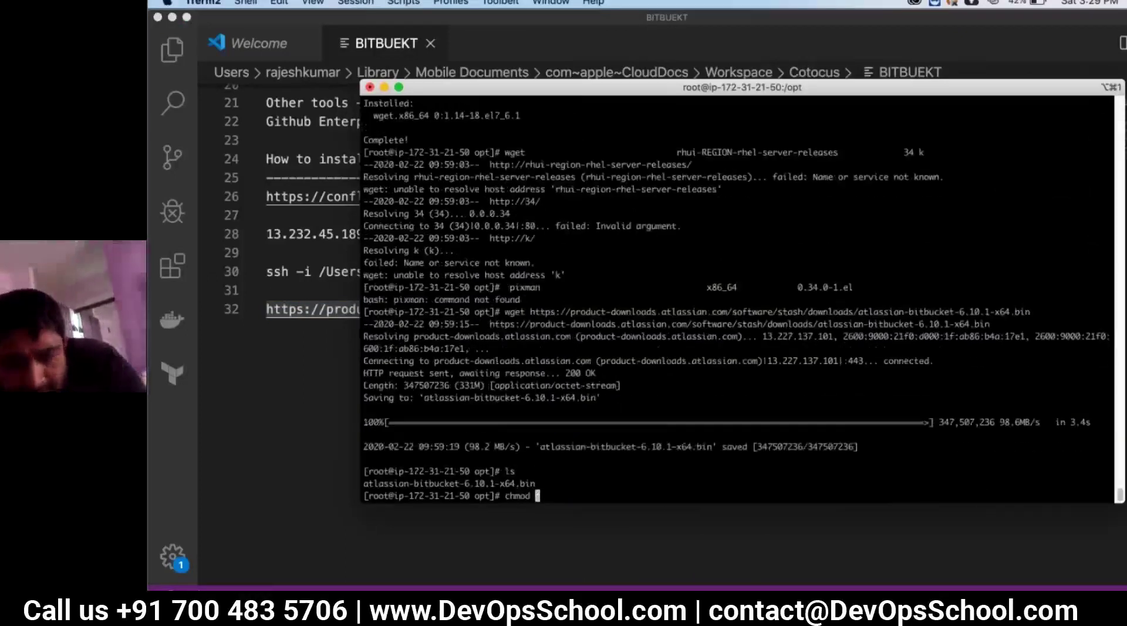
type("755 atlassian-bitbucket-6.10.1-x64.bin")
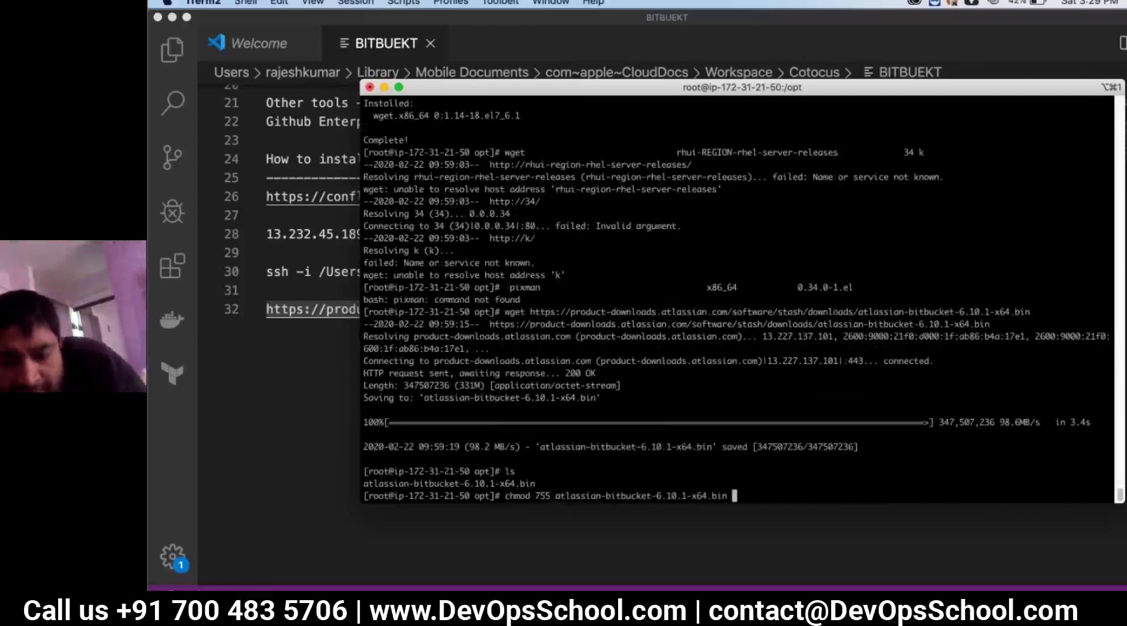
key("Return")
type("./atlassian-bitbucket-6.10.1-x64.bin")
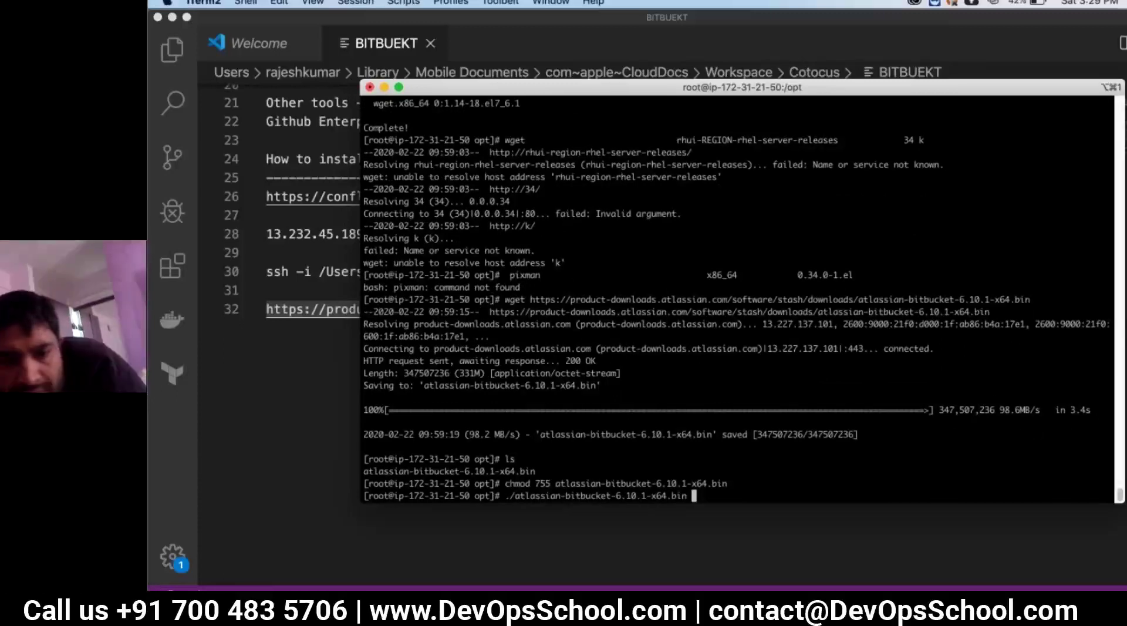
key("Return")
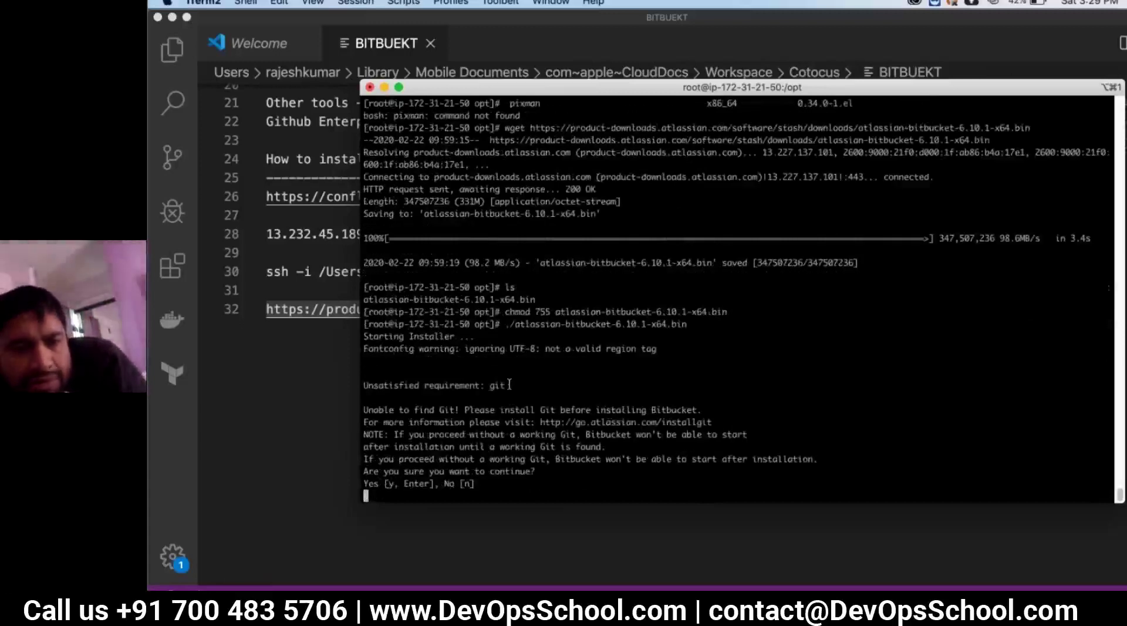
- Highlight the 'Unsatisfied requirement: git' warning and abort the installer with Ctrl+C
left_click_drag(510, 384, 367, 386)
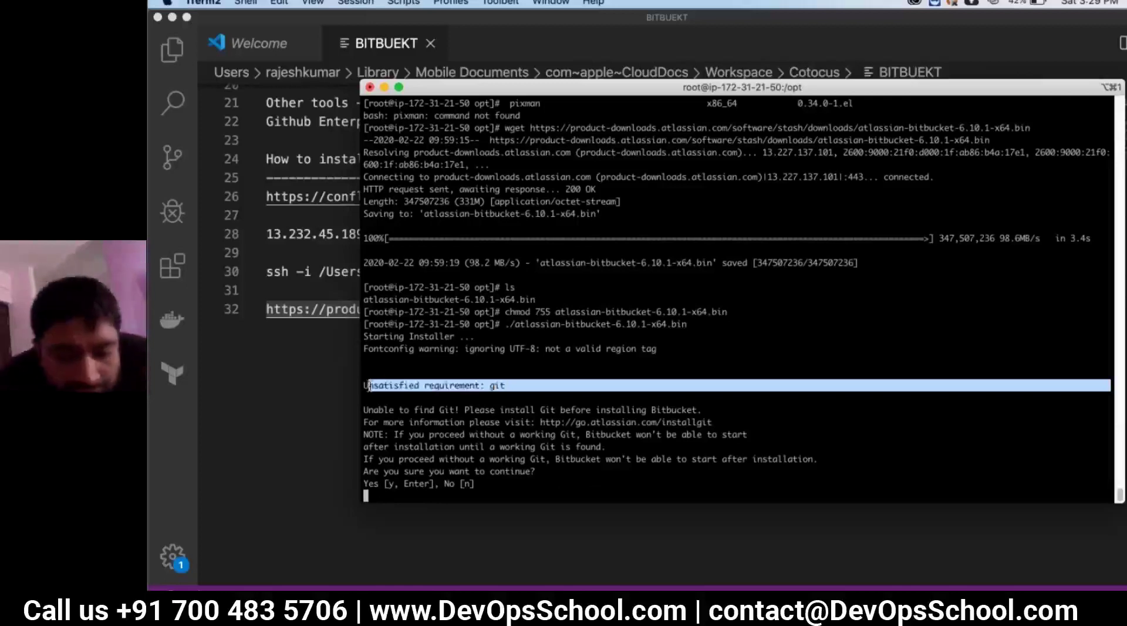
left_click(368, 385)
key("ctrl+c")
- Answer n to exit the installer and install Git with yum install git -y
type("n")
key("Return")
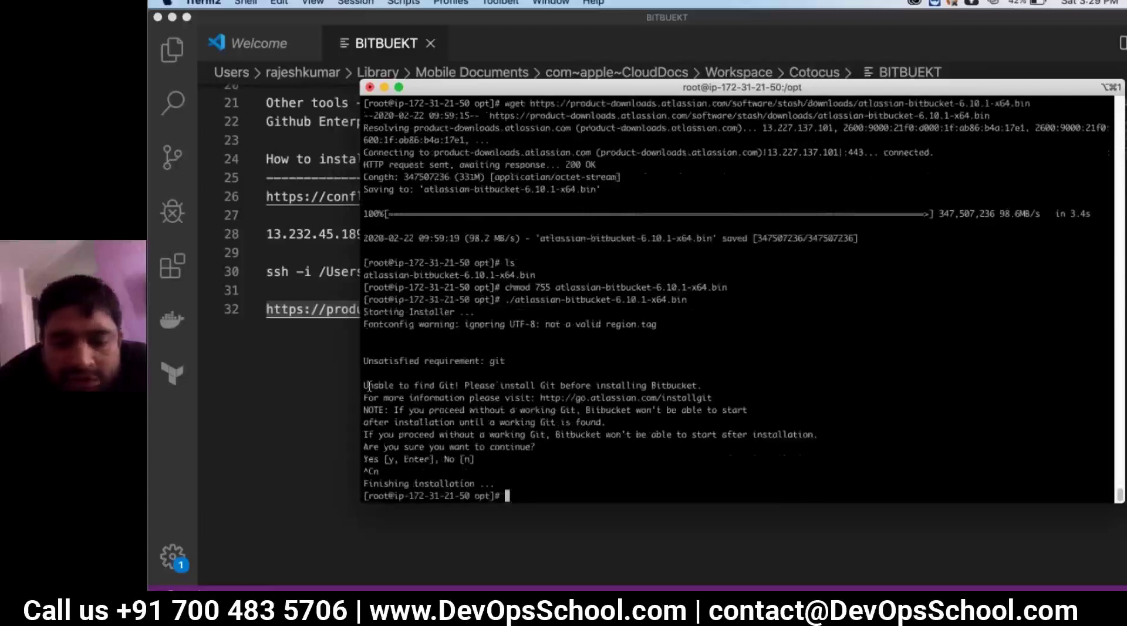
type("yum instal")
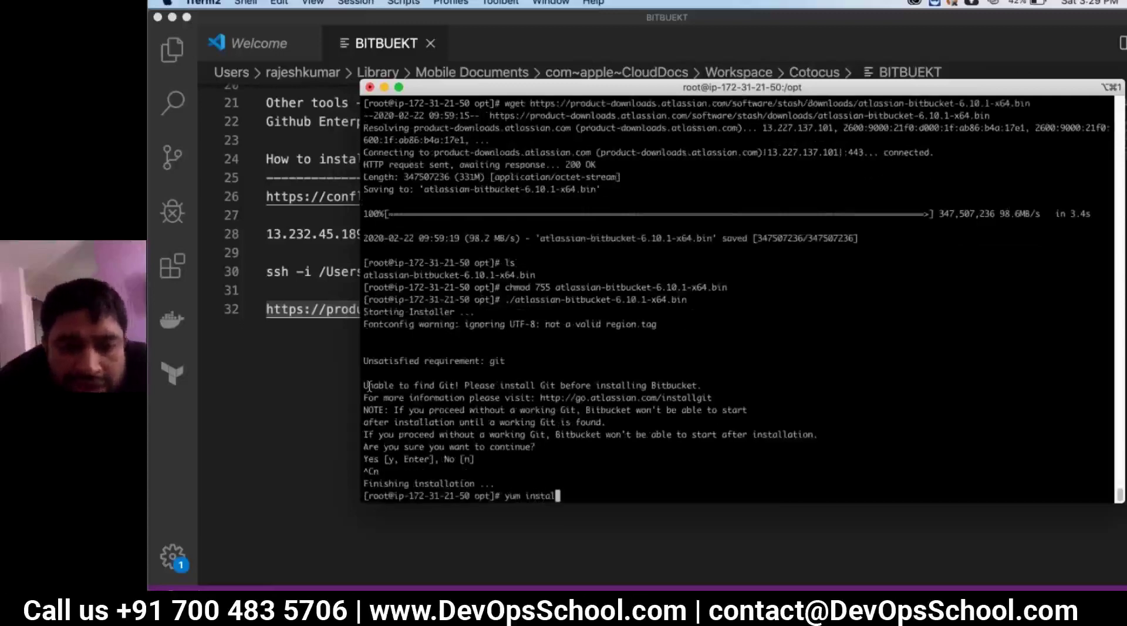
type("l git -y")
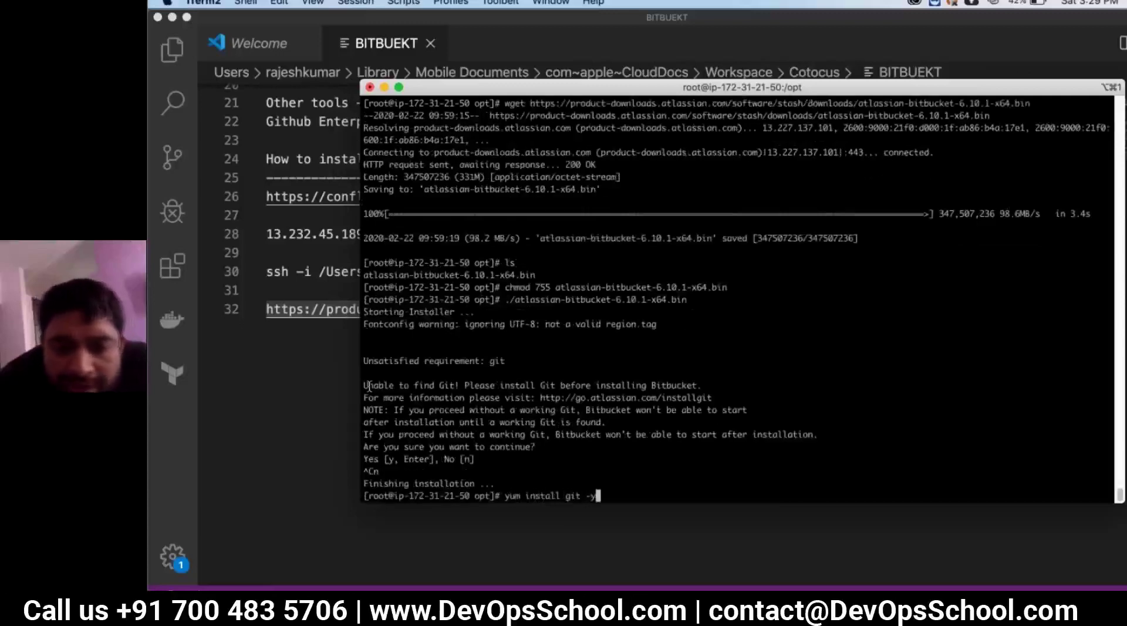
key("Return")
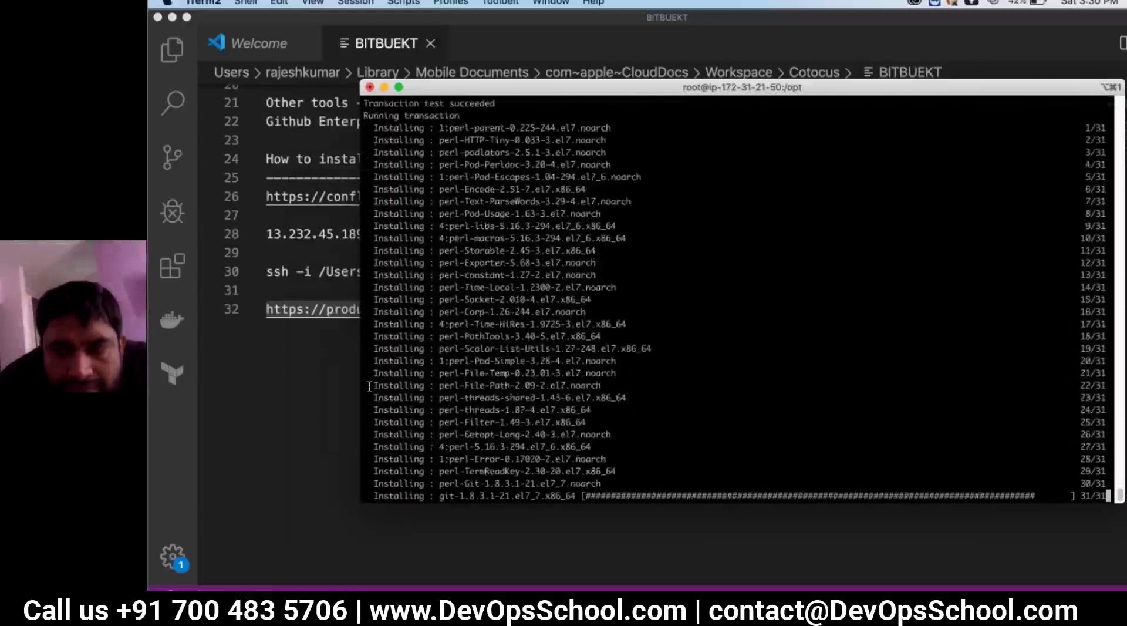
- Rerun the Bitbucket installer and highlight its warning rejecting Git 1.8.3.1
key("Up")
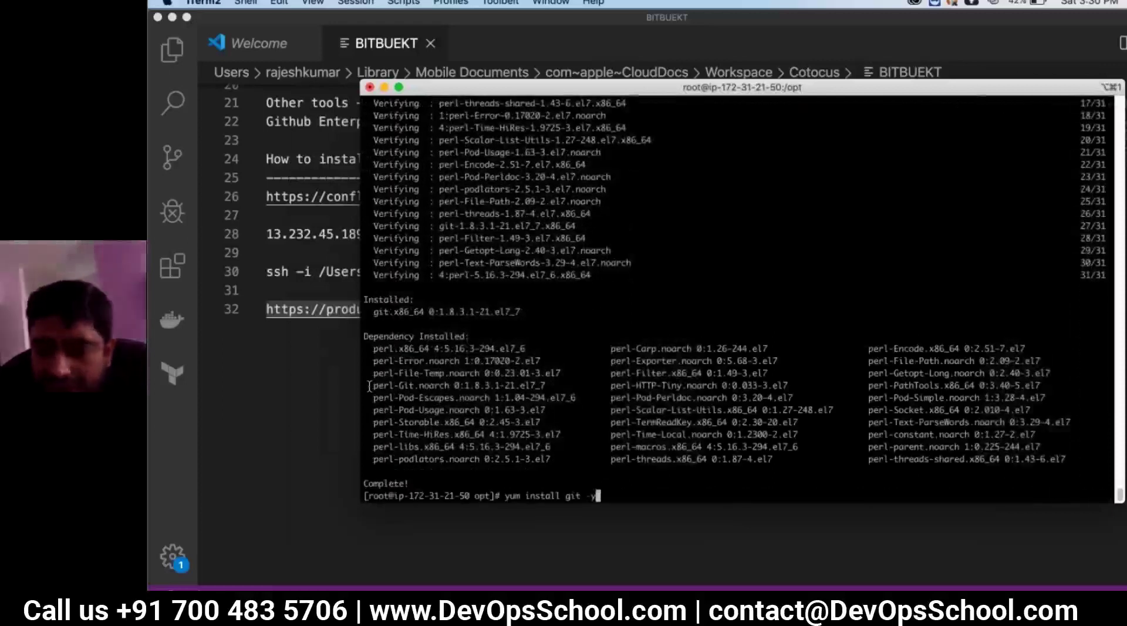
key("Up")
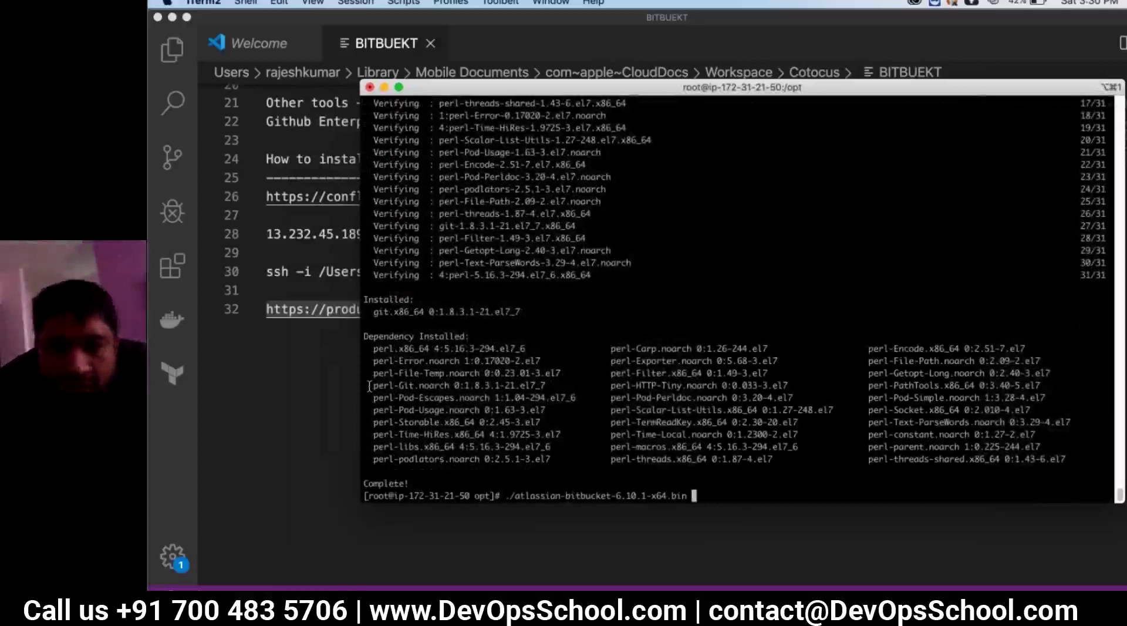
key("Return")
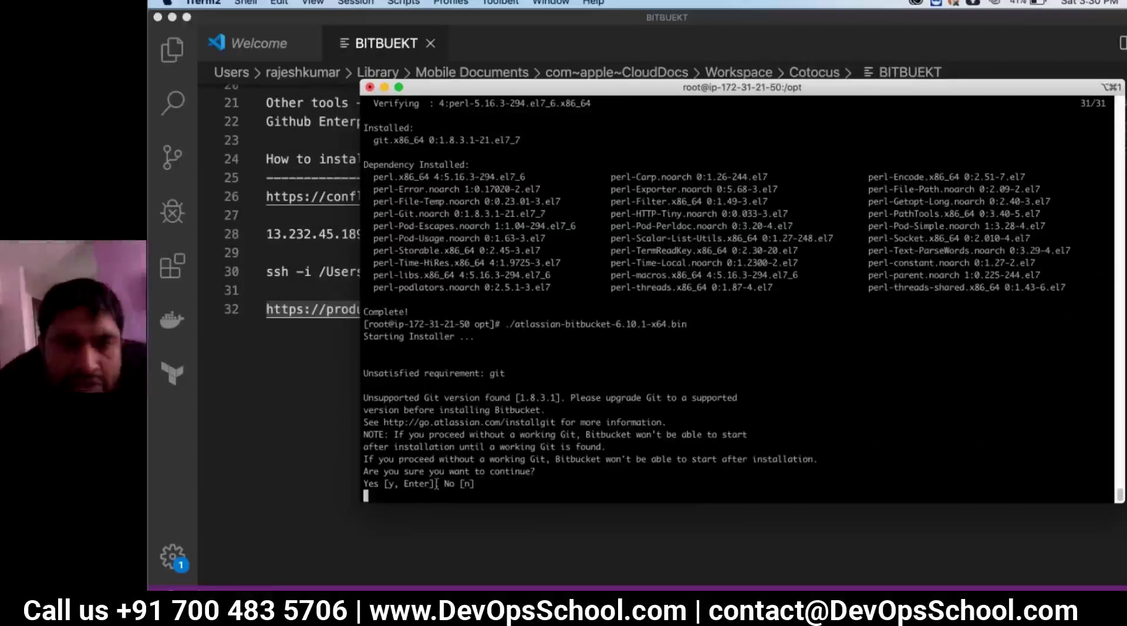
double_click(390, 373)
left_click(447, 374)
double_click(451, 373)
left_click(496, 375)
double_click(496, 374)
left_click_drag(551, 398, 476, 401)
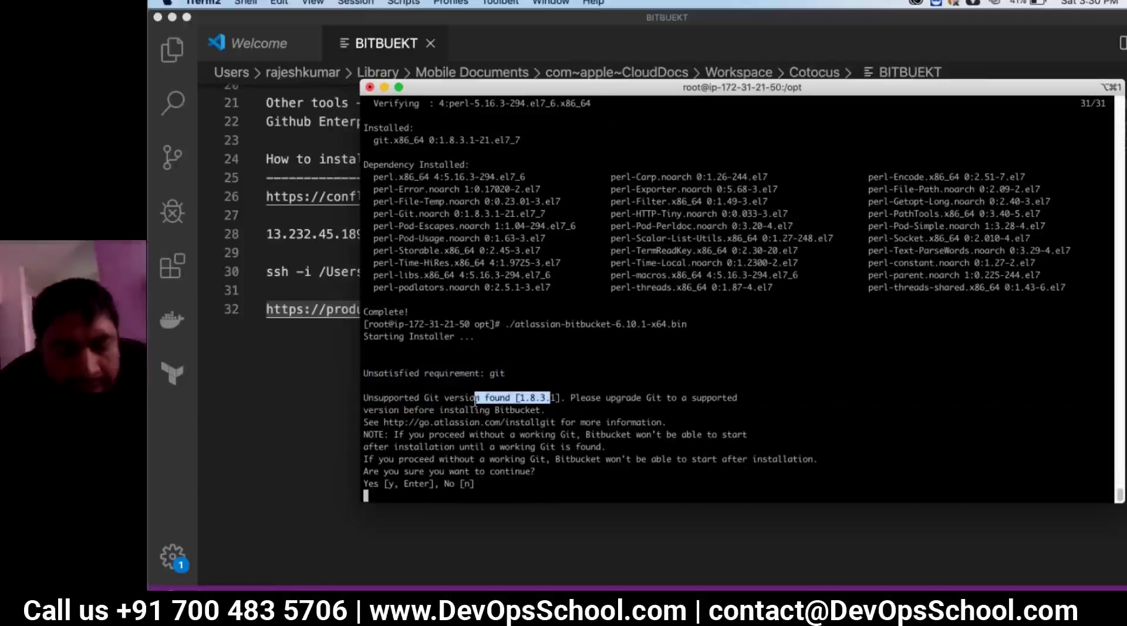
- Abort the installer with Ctrl+C and answer n to quit it
key("ctrl+c")
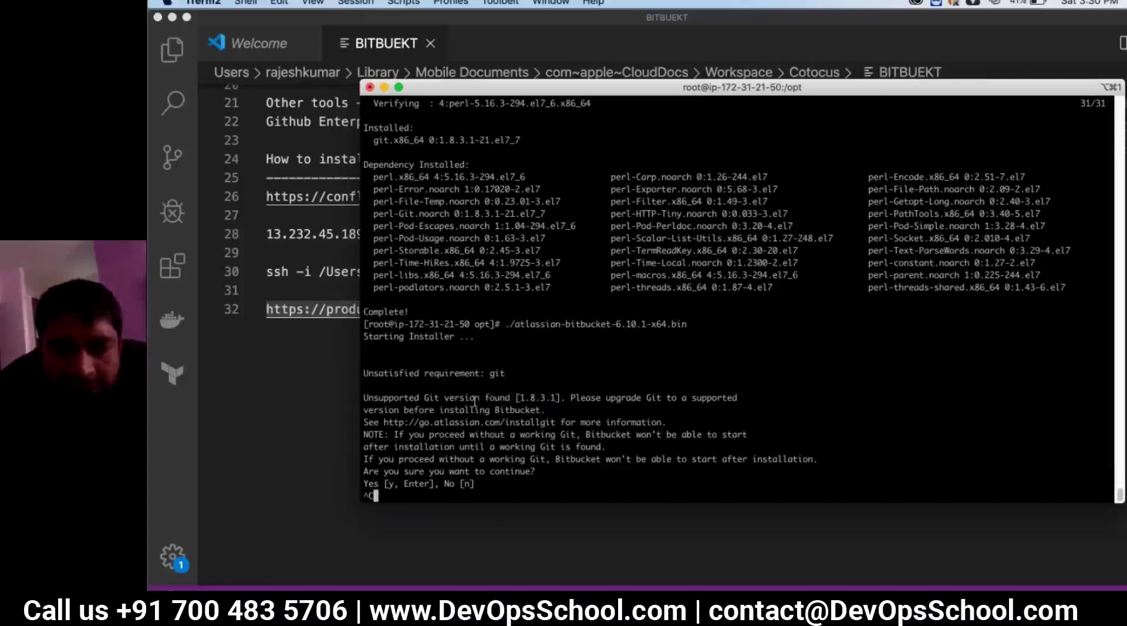
key("Return")
type("n")
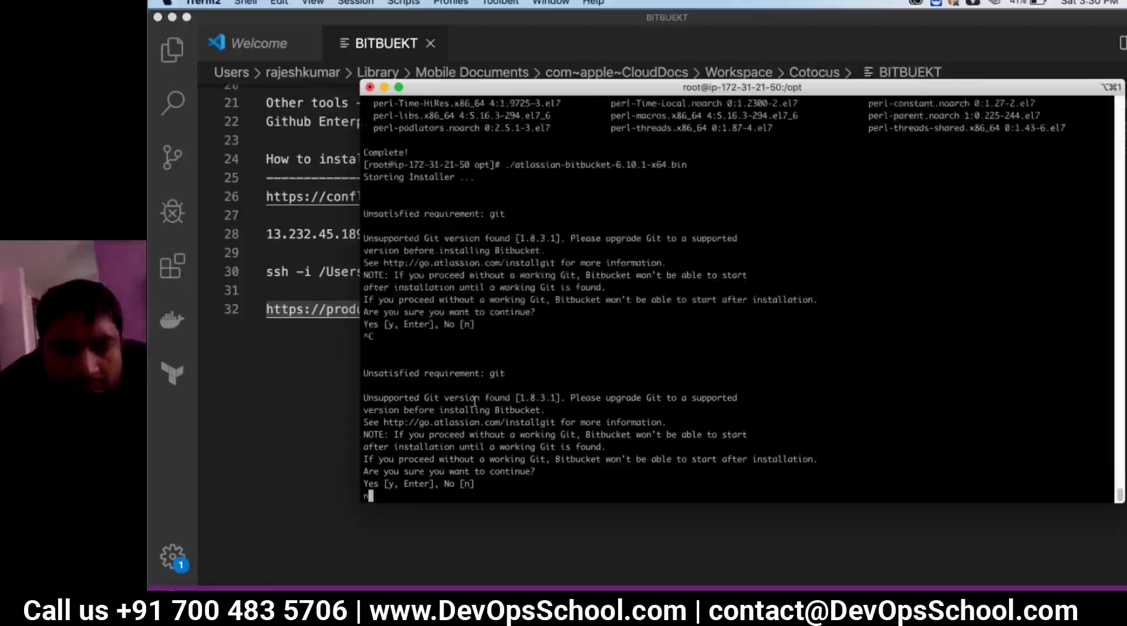
key("Return")
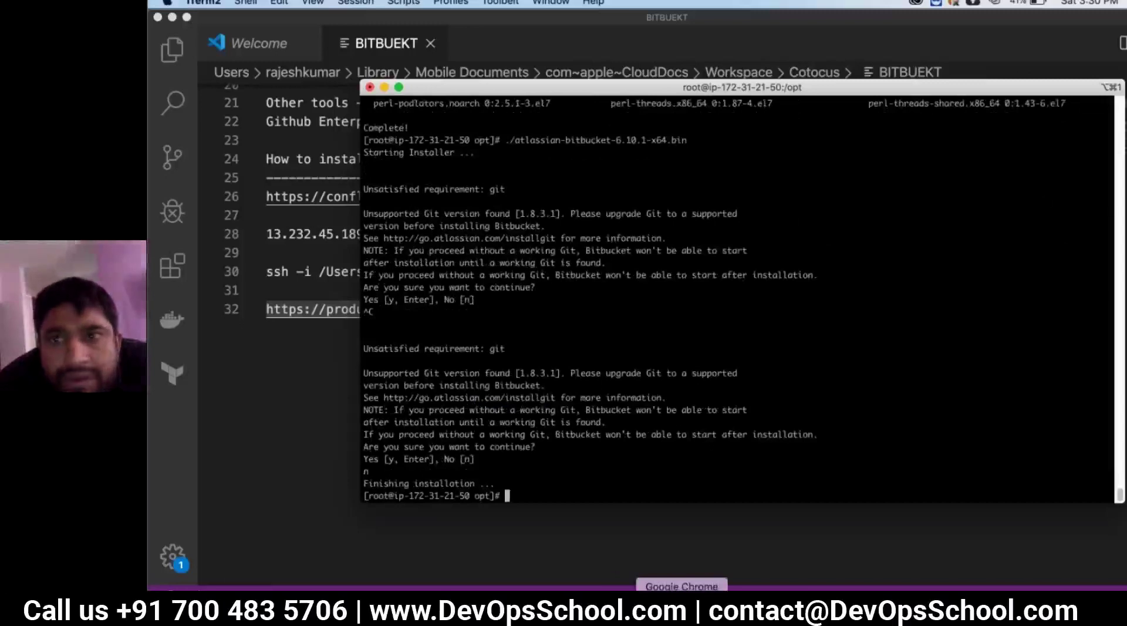
left_click(682, 611)
- In a new tab, go to devopsschool.com/tutorial/git and open 'Git Upgrading Process Step by Step'
key("super+t")
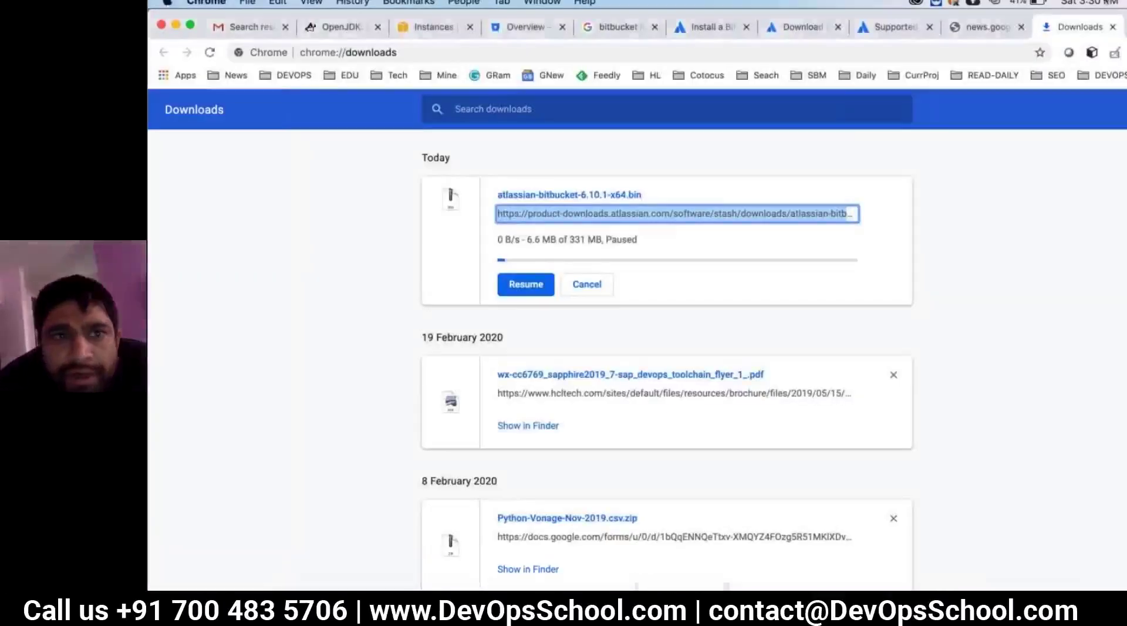
type("devopsschool.com/blog")
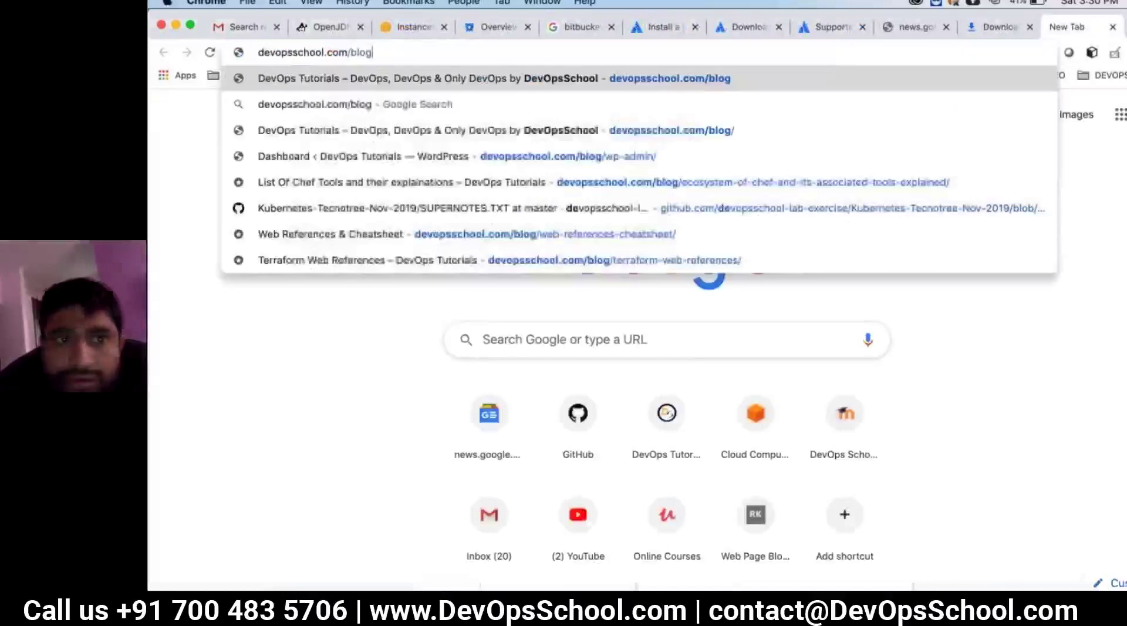
key("BackSpace")
key("BackSpace")
key("BackSpace")
key("BackSpace")
type("t")
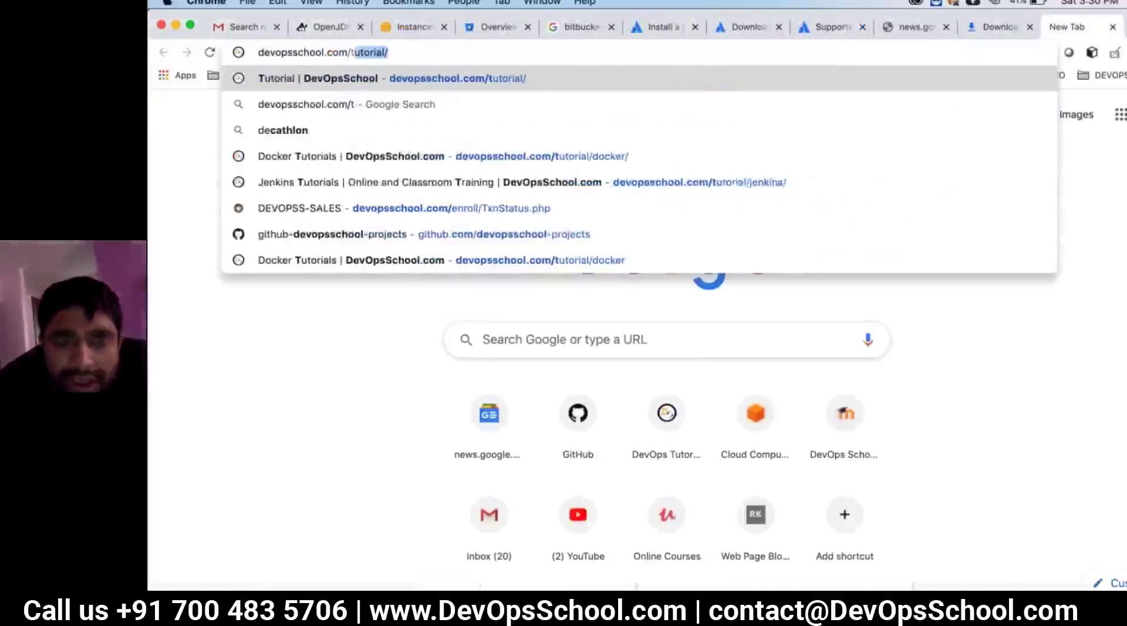
type("utorial/git")
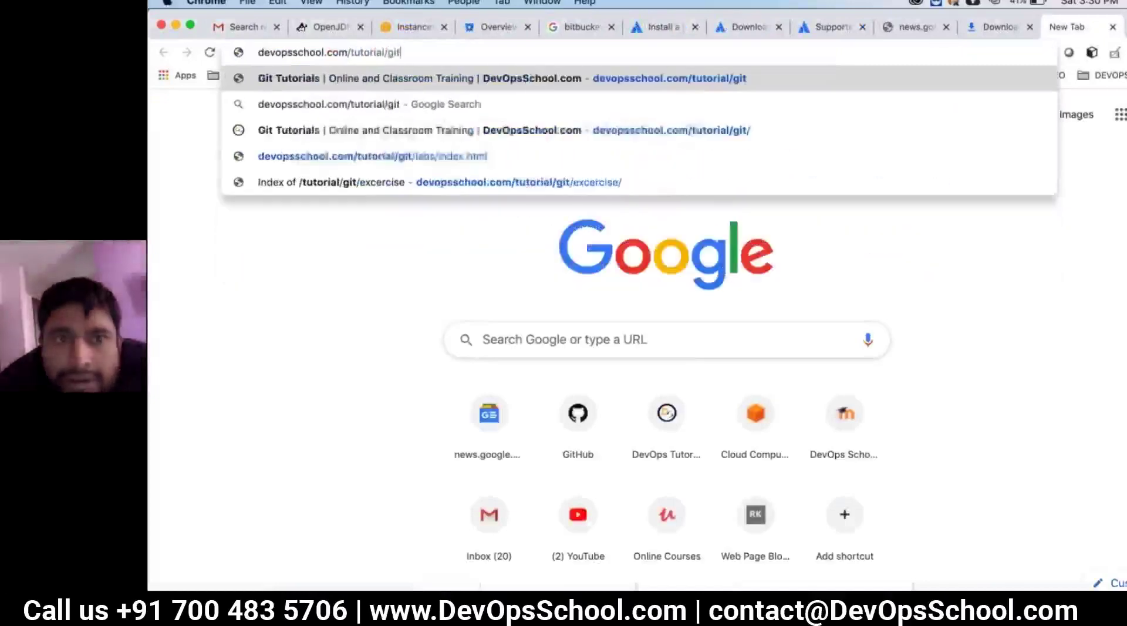
key("Return")
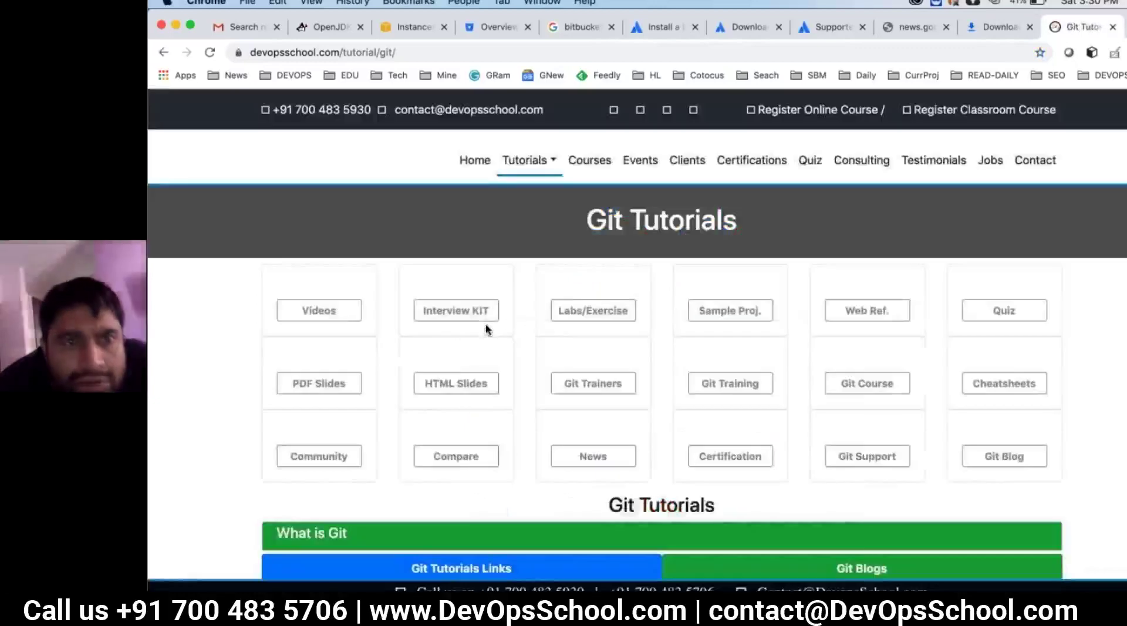
scroll(485, 329, "down", 5)
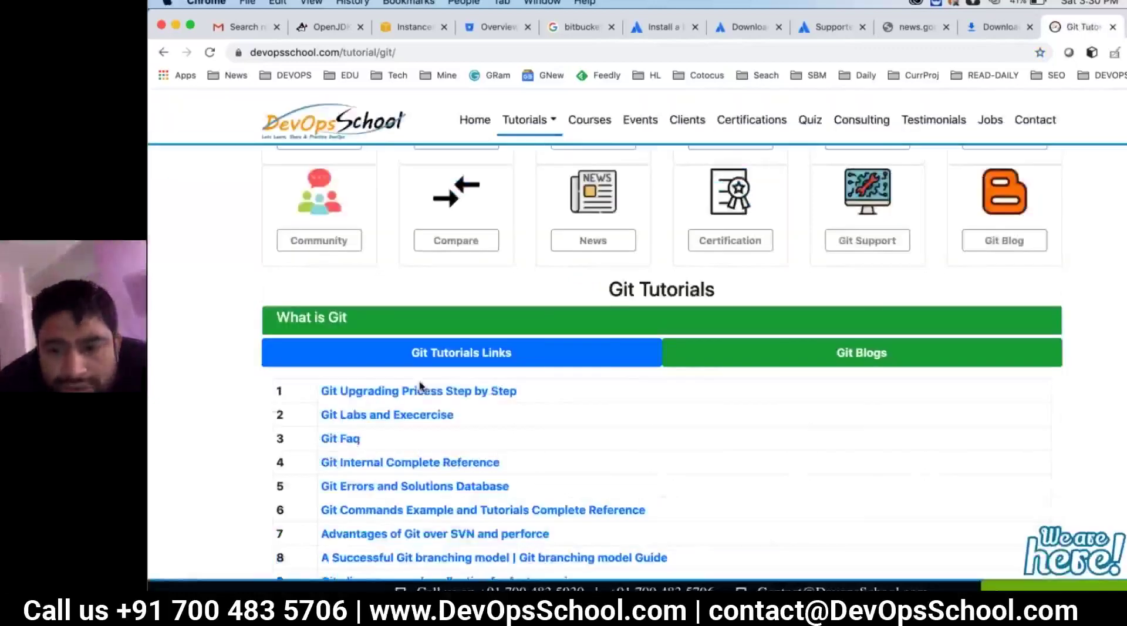
left_click(420, 388)
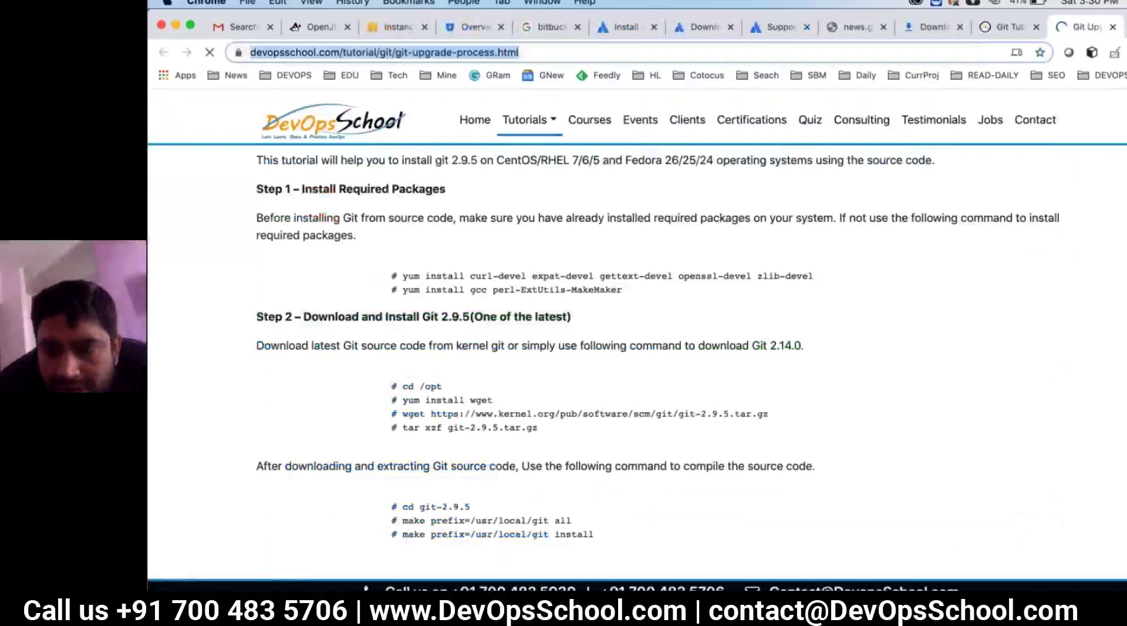
- Save the tutorial's URL on a new notes line and select its first yum install command
key("super+Tab")
left_click(1018, 309)
key("Return")
key("Return")
key("super+v")
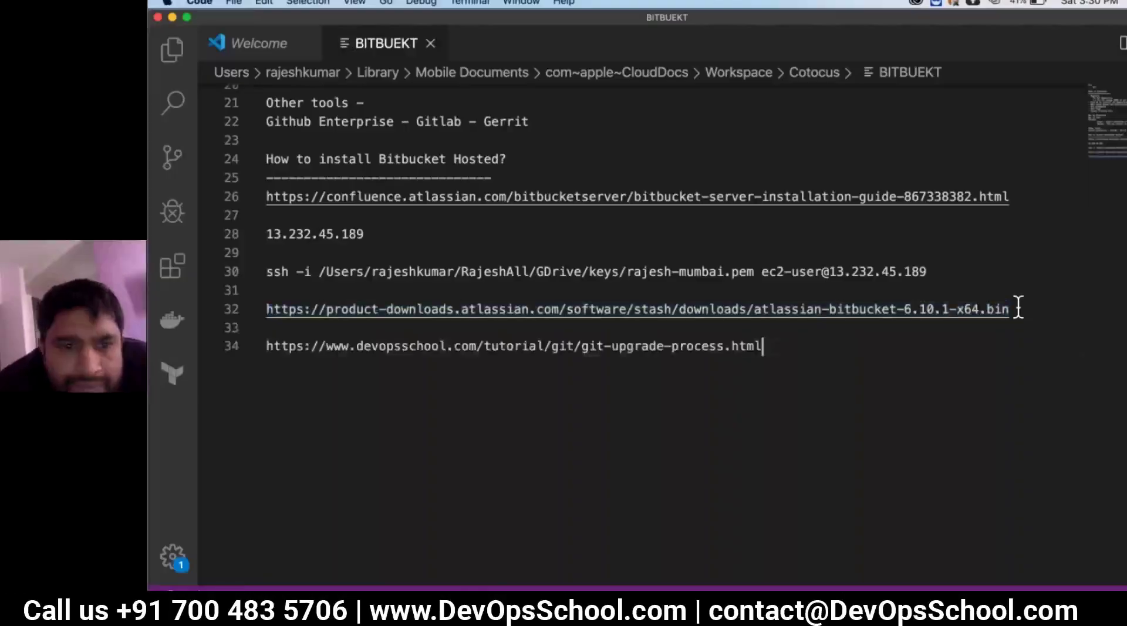
key("super+Tab")
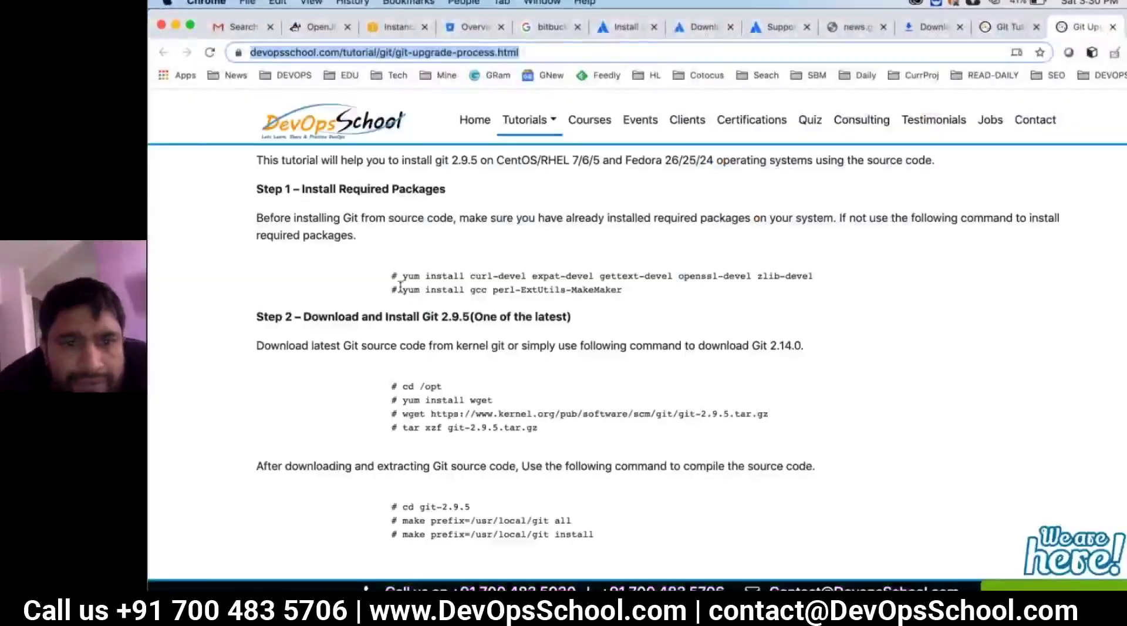
left_click_drag(404, 279, 815, 277)
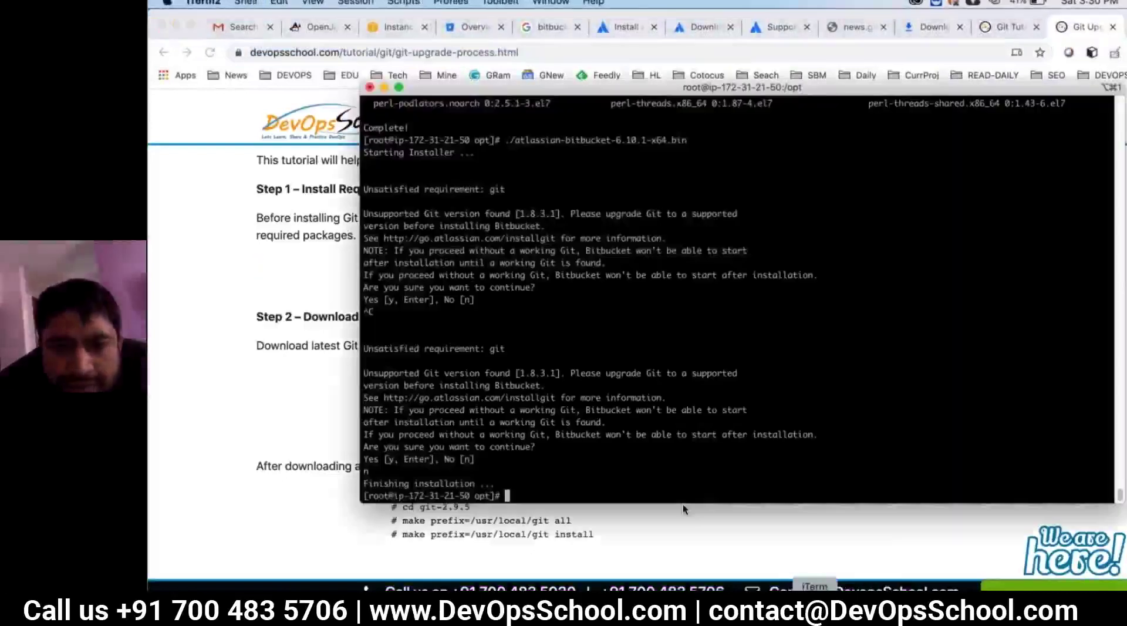
- Run the curl, expat, gettext, openssl and zlib devel yum install, confirming with y
left_click(814, 608)
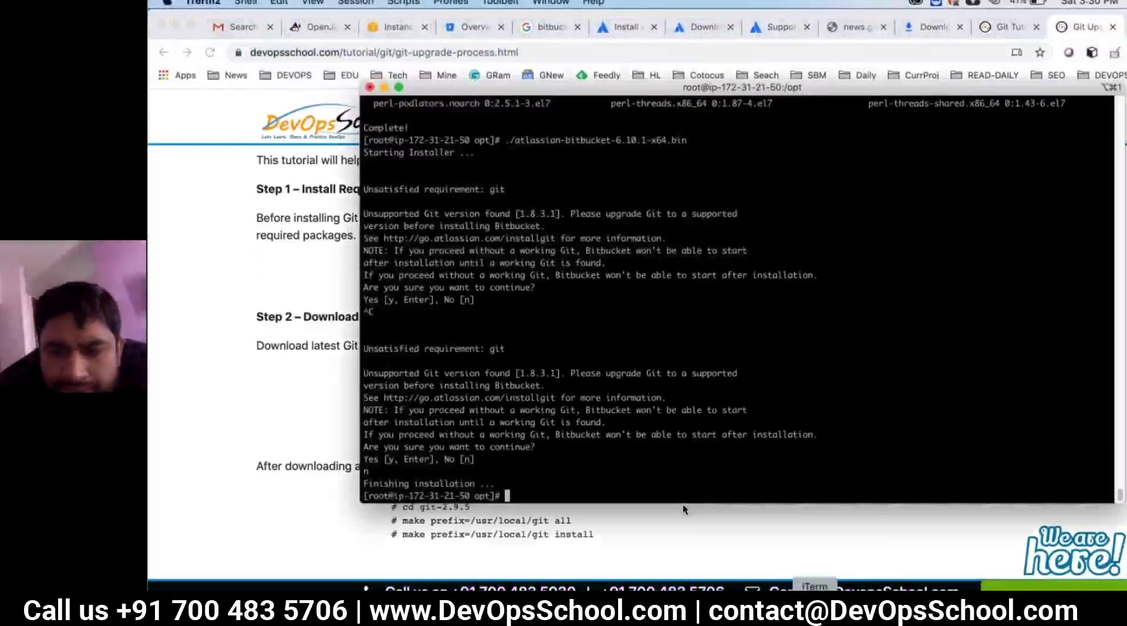
right_click(613, 496)
left_click(390, 291)
left_click_drag(404, 291, 631, 289)
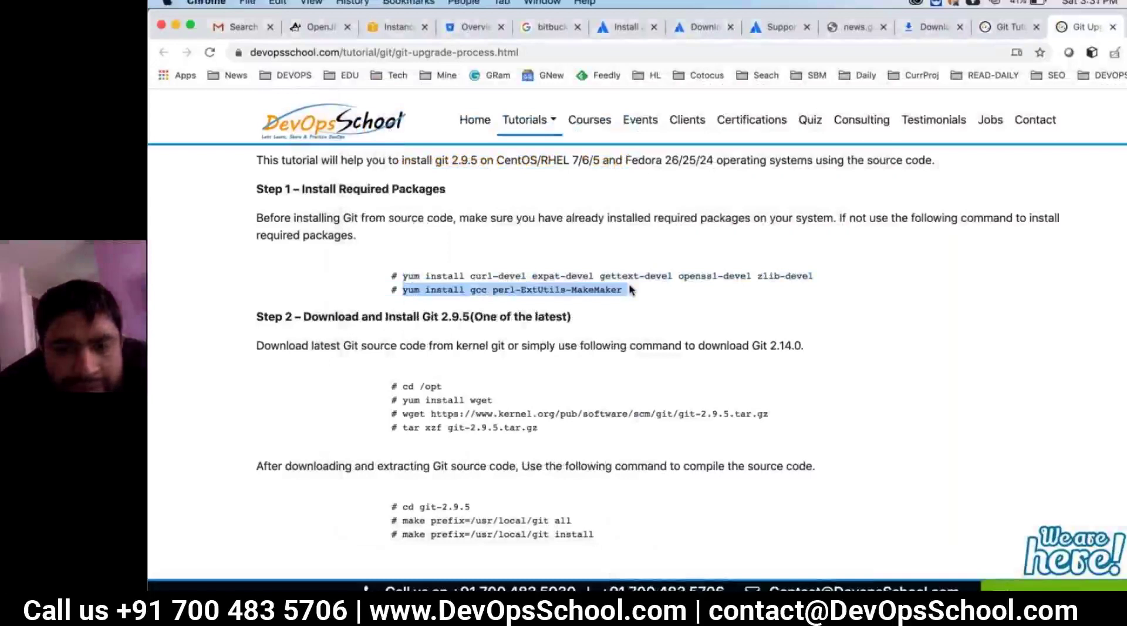
key("super+c")
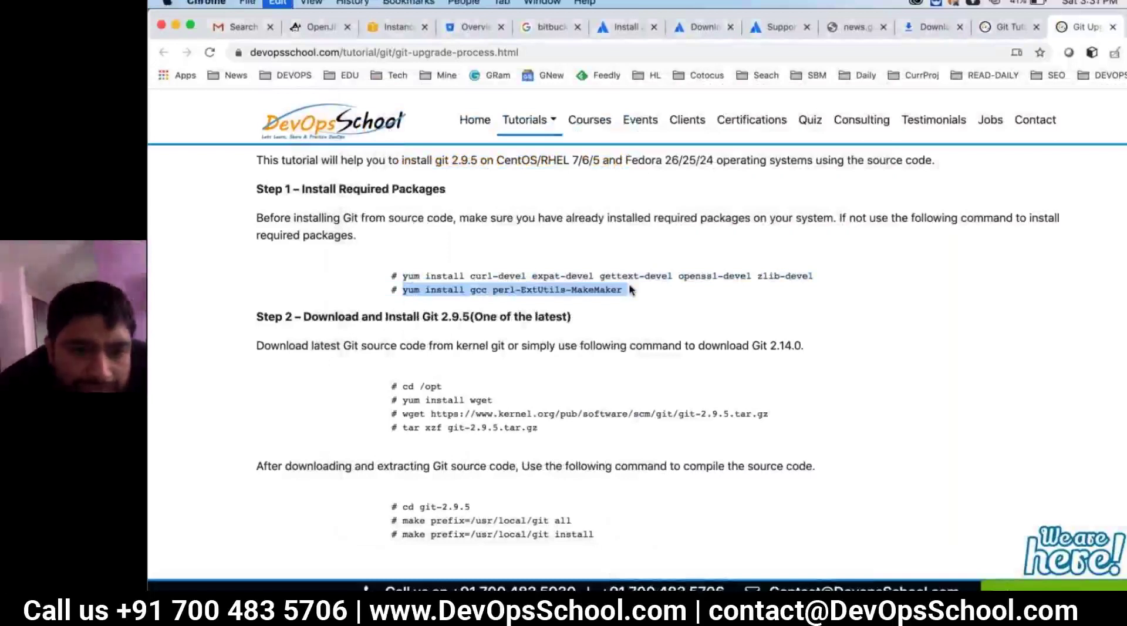
key("super+Tab")
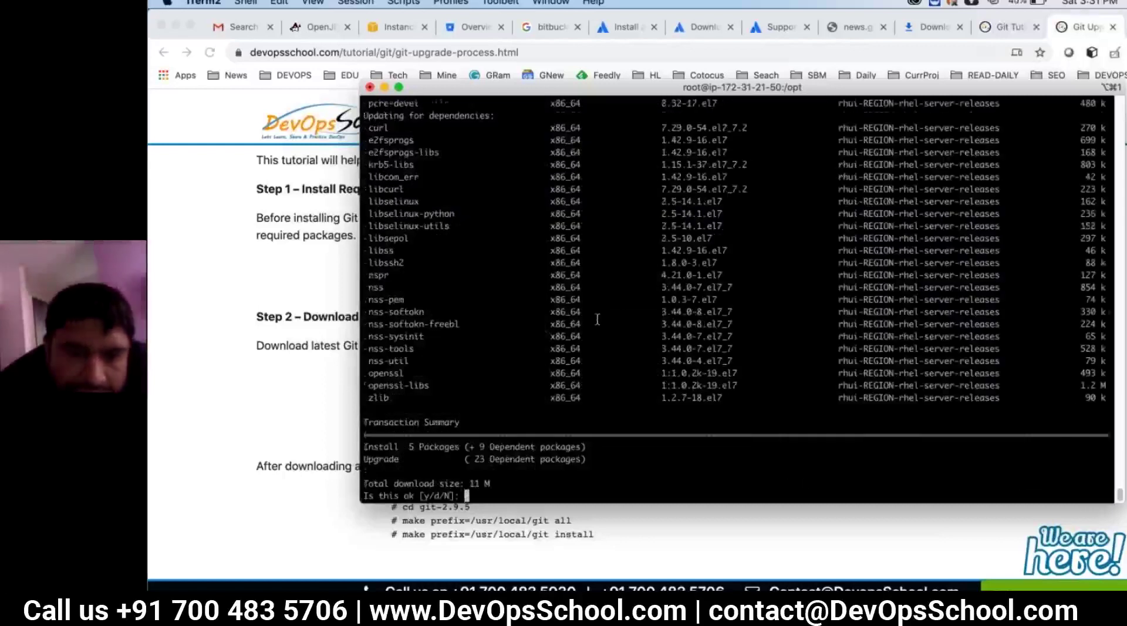
type("y")
key("Return")
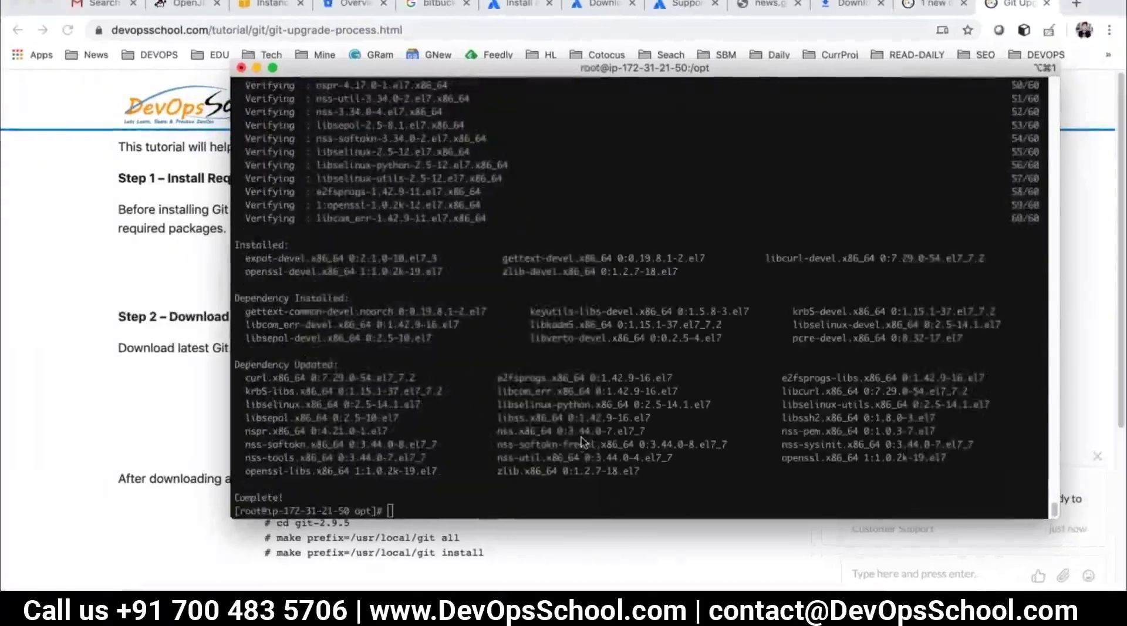
- Paste and run the yum install gcc perl-ExtUtils-MakeMaker command
right_click(459, 384)
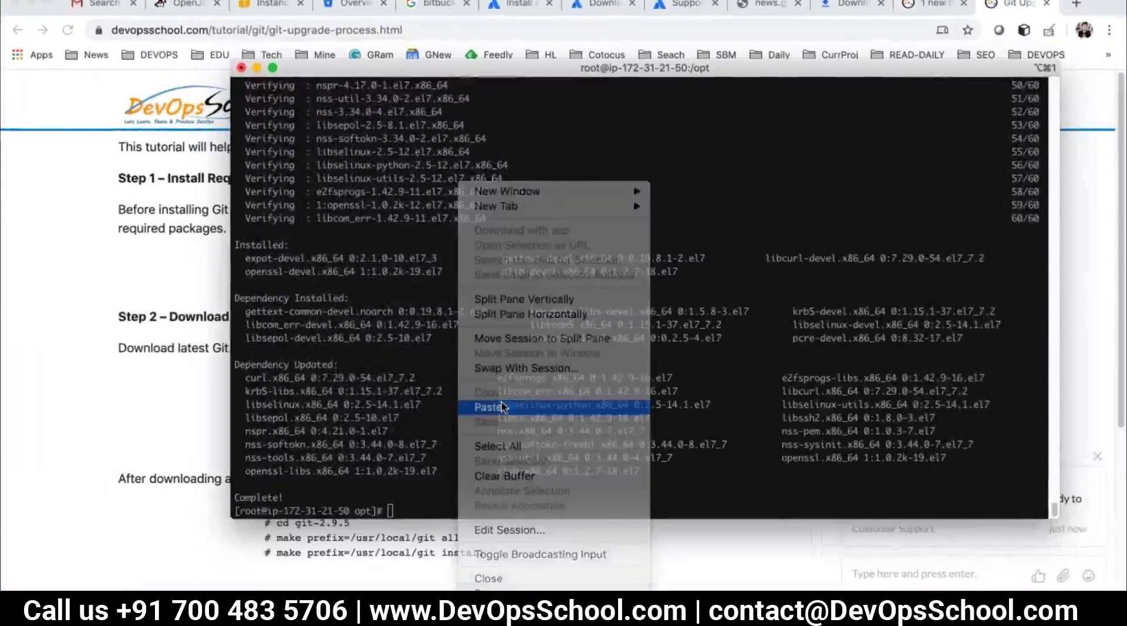
left_click(501, 407)
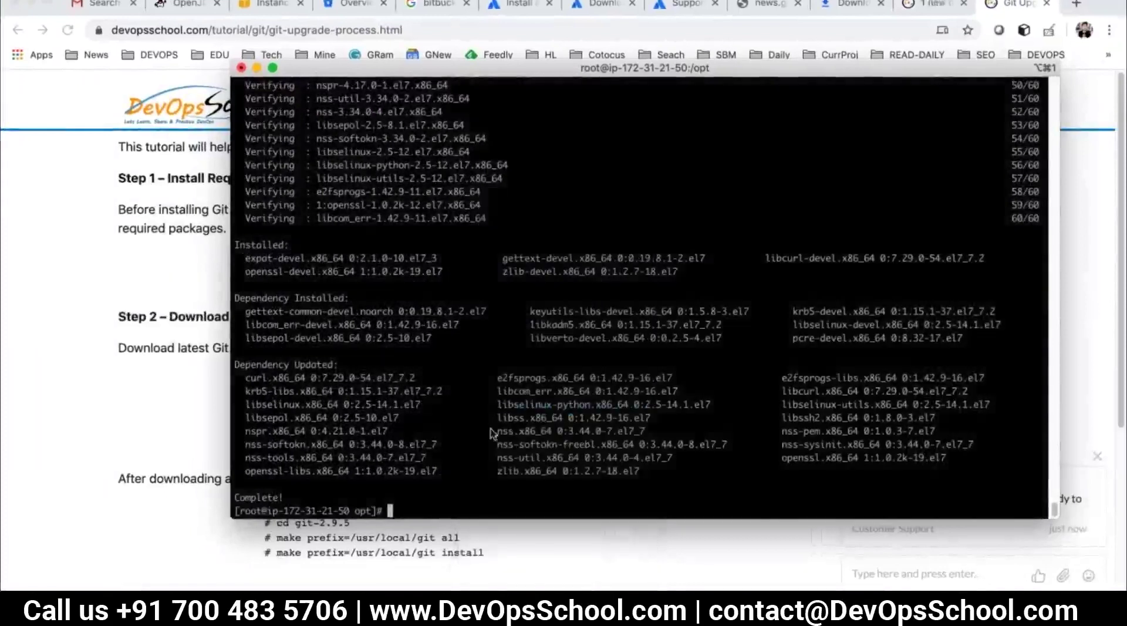
right_click(470, 422)
left_click(503, 406)
key("super+v")
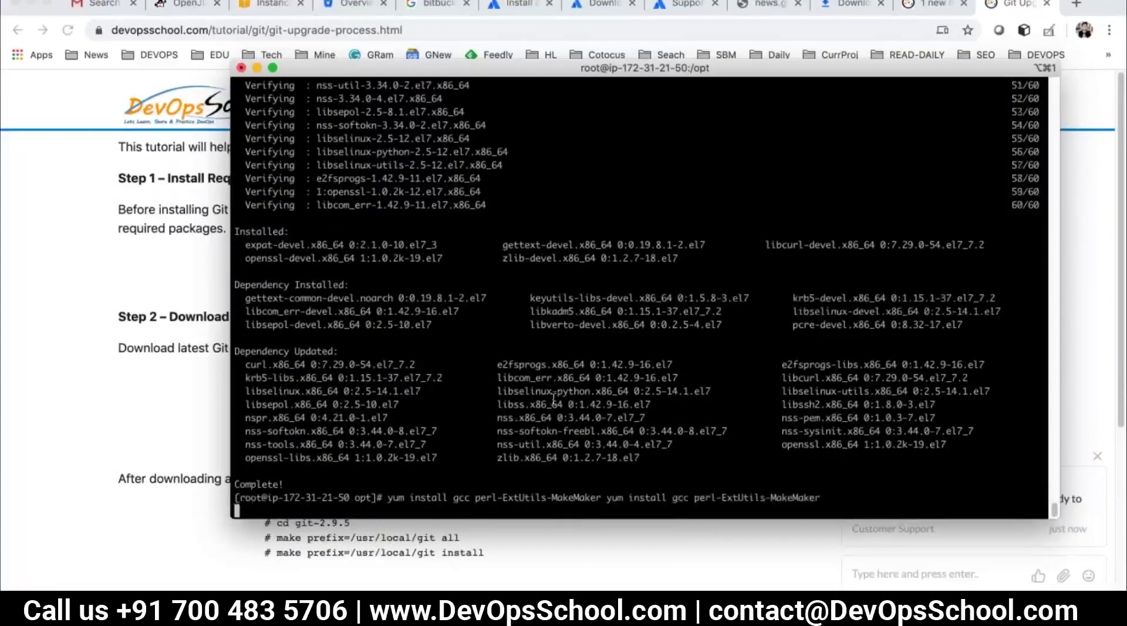
key("Return")
- Copy cd /opt from the tutorial and run it in the terminal
key("super+Tab")
left_click_drag(277, 391, 320, 392)
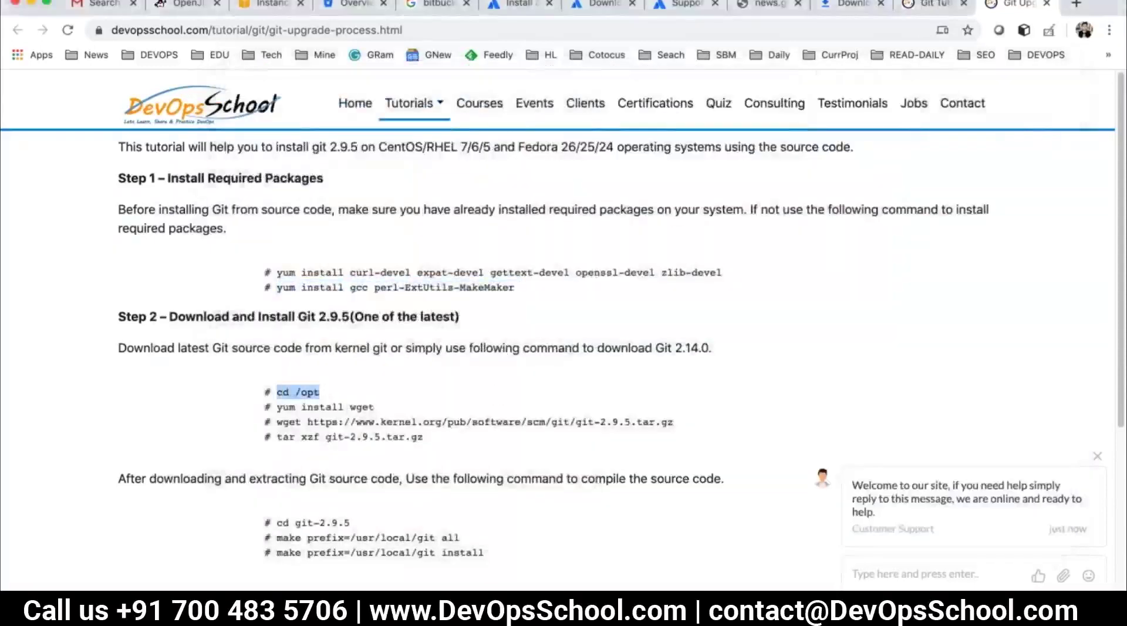
right_click(485, 398)
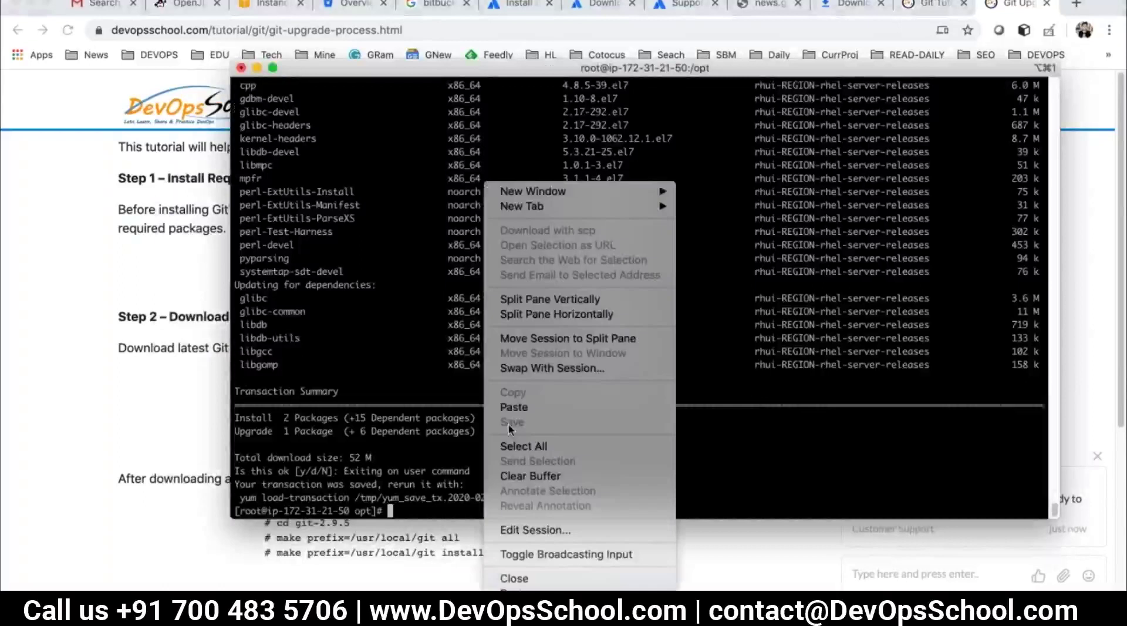
left_click(503, 406)
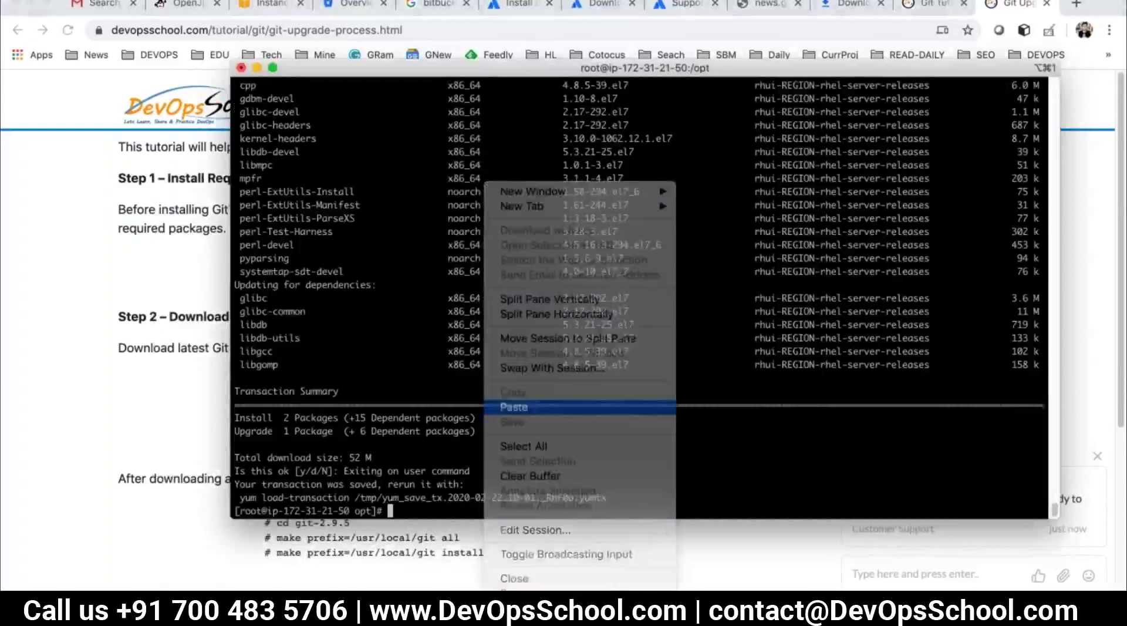
key("Return")
key("super+Tab")
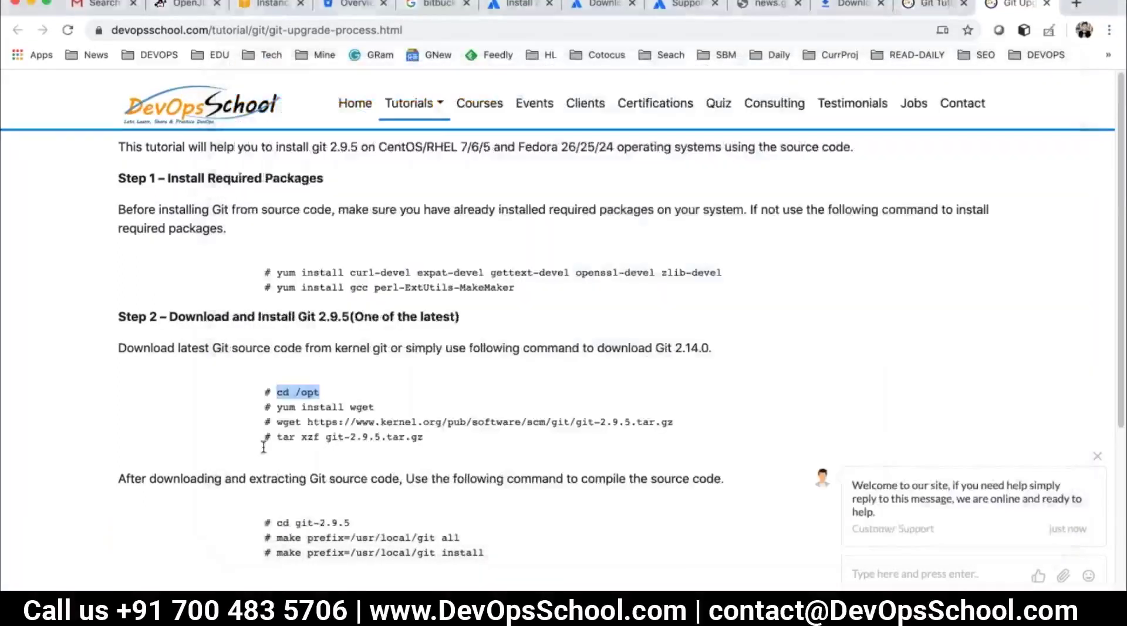
- Download git-2.9.5.tar.gz using the tutorial's wget command
left_click_drag(277, 406, 690, 421)
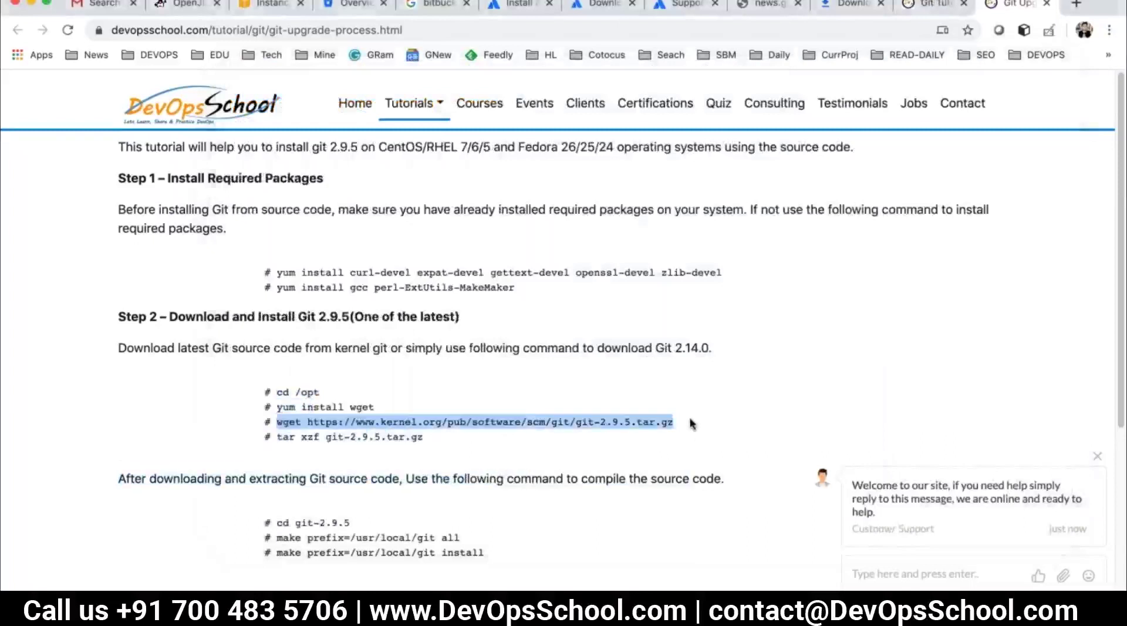
key("super+Tab")
key("super+v")
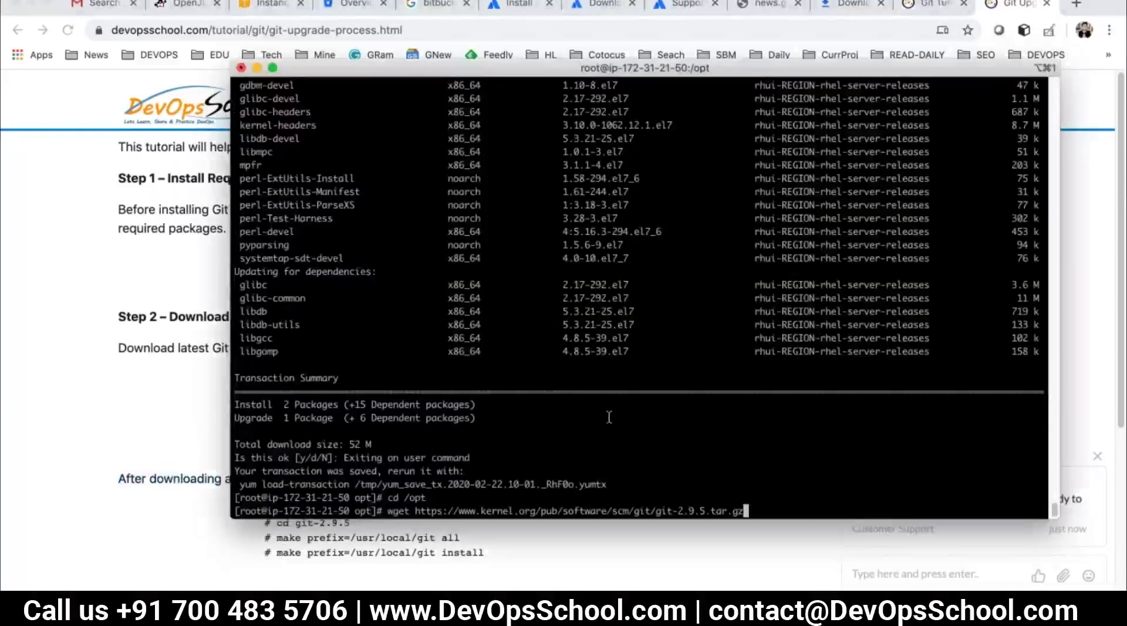
key("Return")
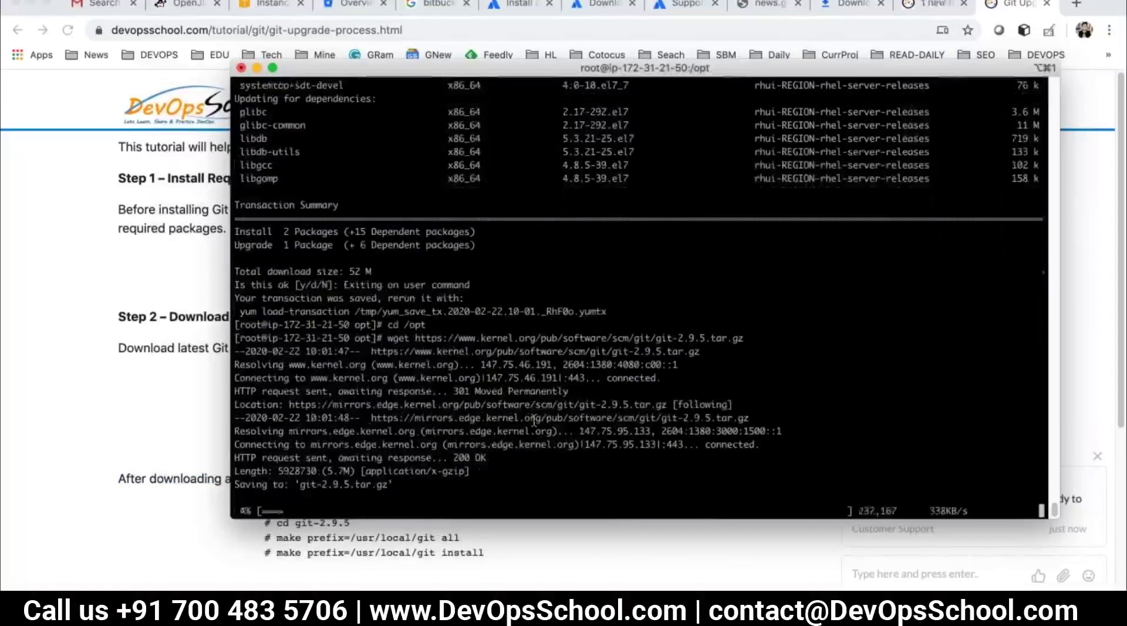
- Extract git-2.9.5.tar.gz with the tutorial's tar command
key("super+Tab")
left_click_drag(275, 437, 433, 447)
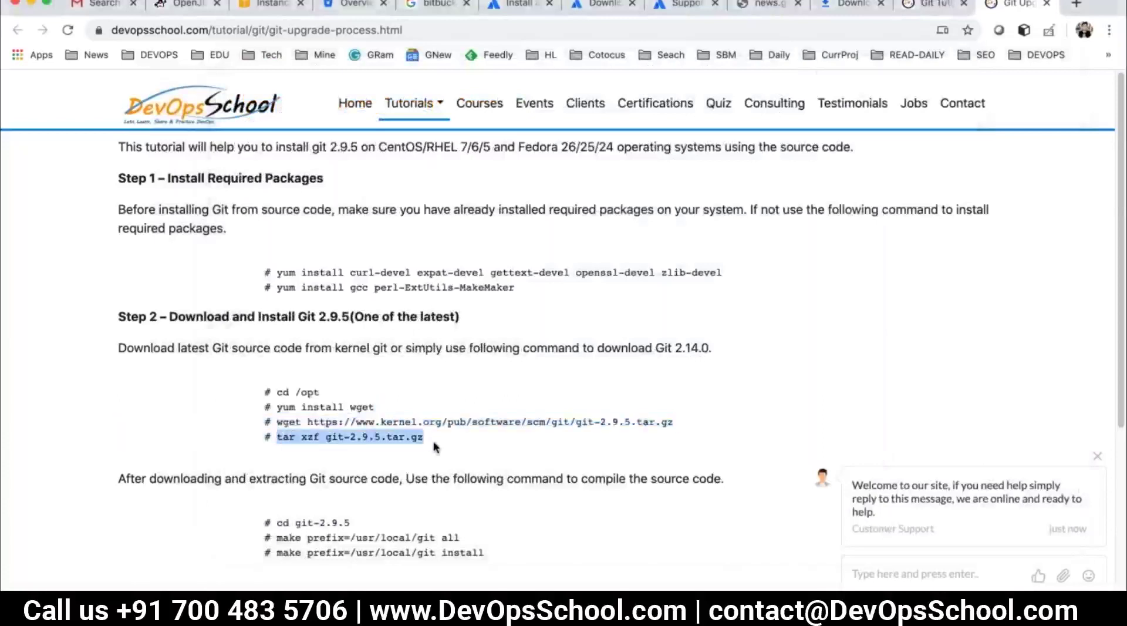
key("super+Tab")
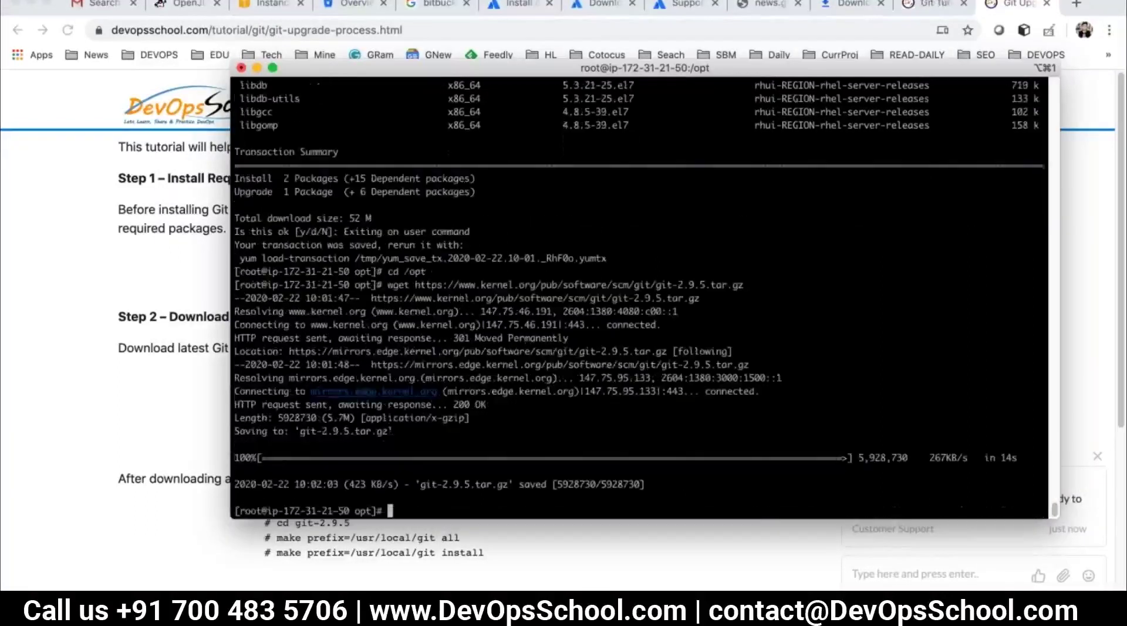
key("super+v")
key("Return")
- Copy cd git-2.9.5 from the tutorial and move into the source folder
key("super+Tab")
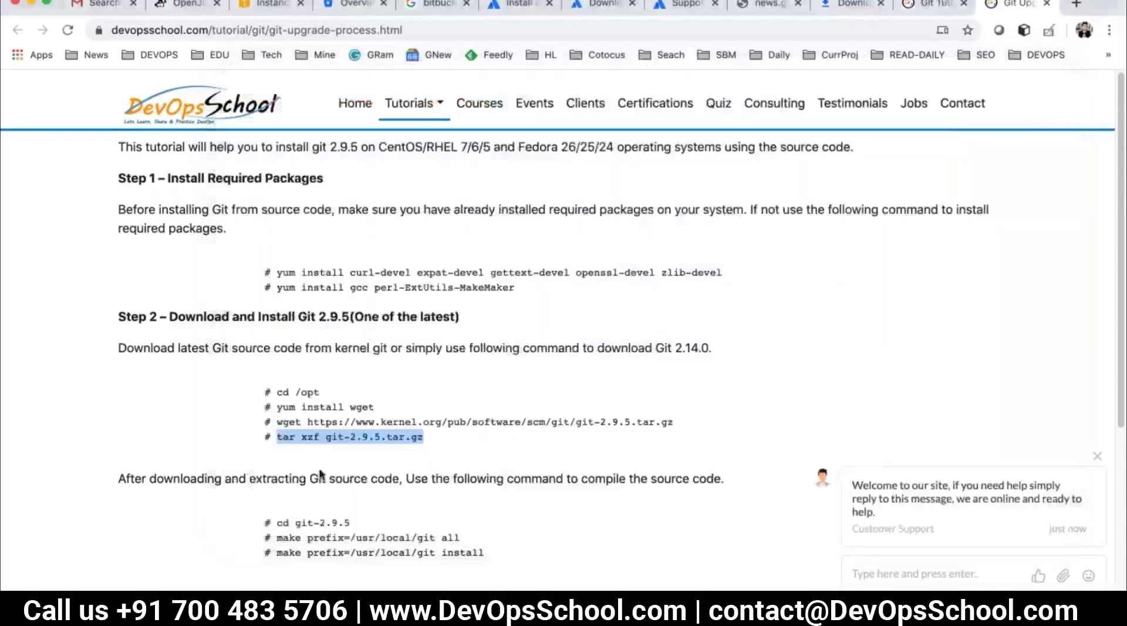
left_click_drag(277, 521, 352, 524)
key("super+c")
key("super+Tab")
key("super+v")
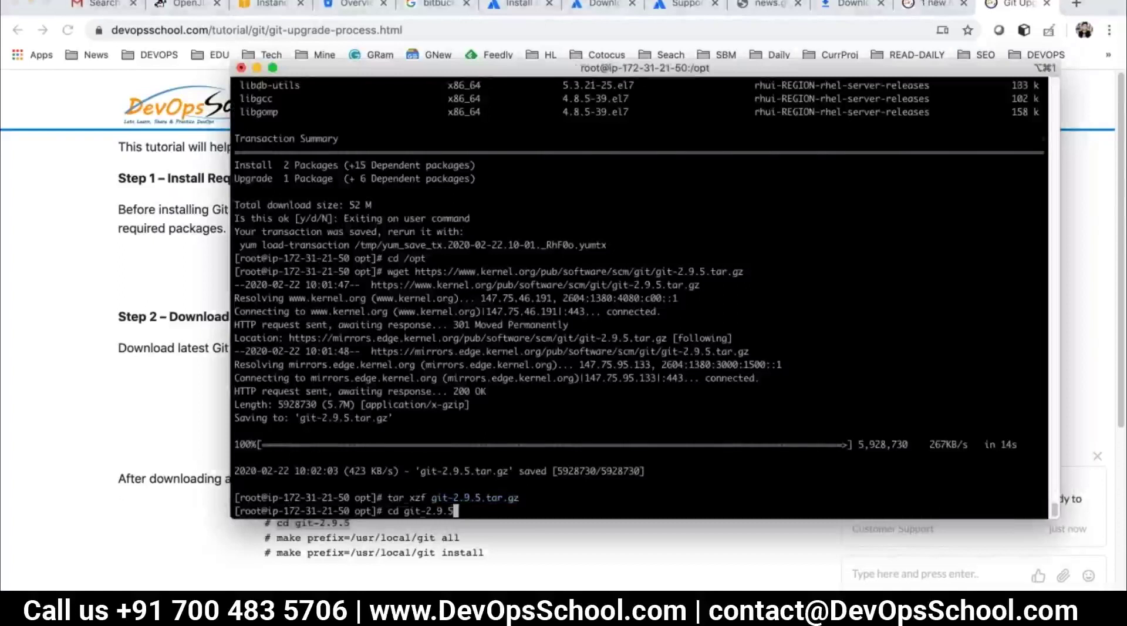
key("super+Tab")
- Run make prefix=/usr/local/git all, which fails with cc not found
left_click_drag(276, 537, 459, 539)
key("super+c")
key("super+Tab")
key("super+v")
key("Return")
key("super+Tab")
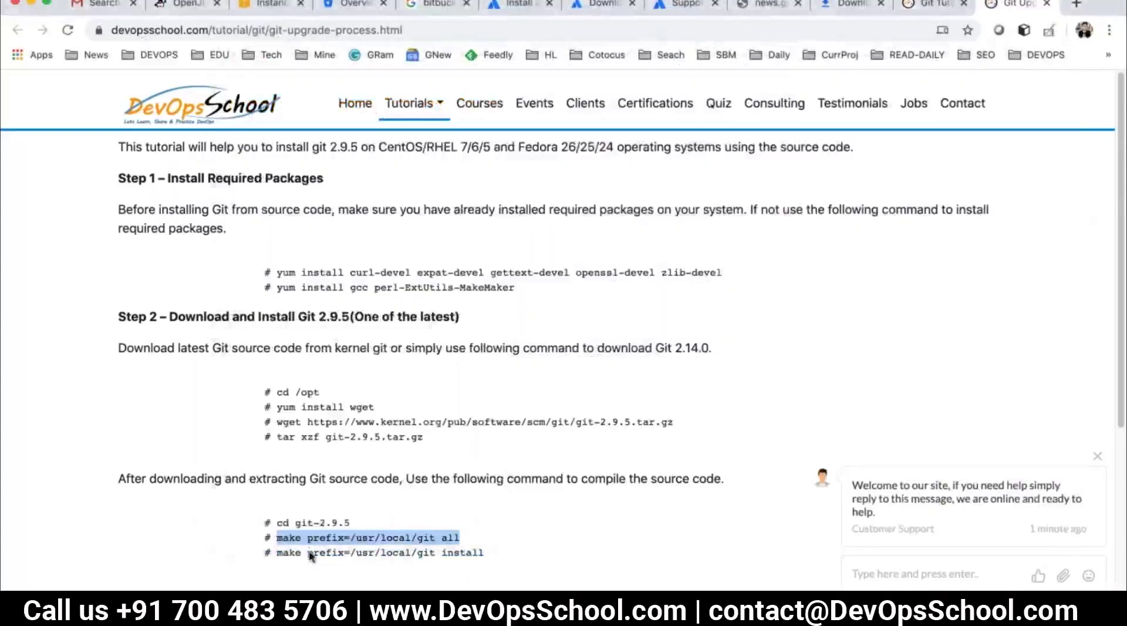
key("super+Tab")
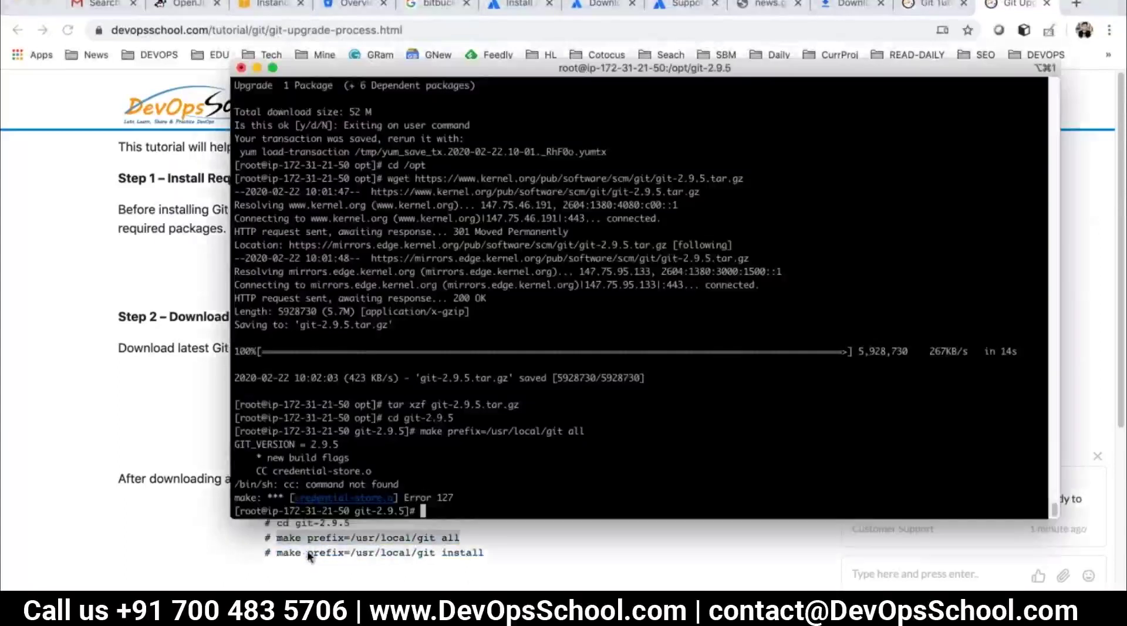
- Paste and run make prefix=/usr/local/git install from the tutorial
key("super+Tab")
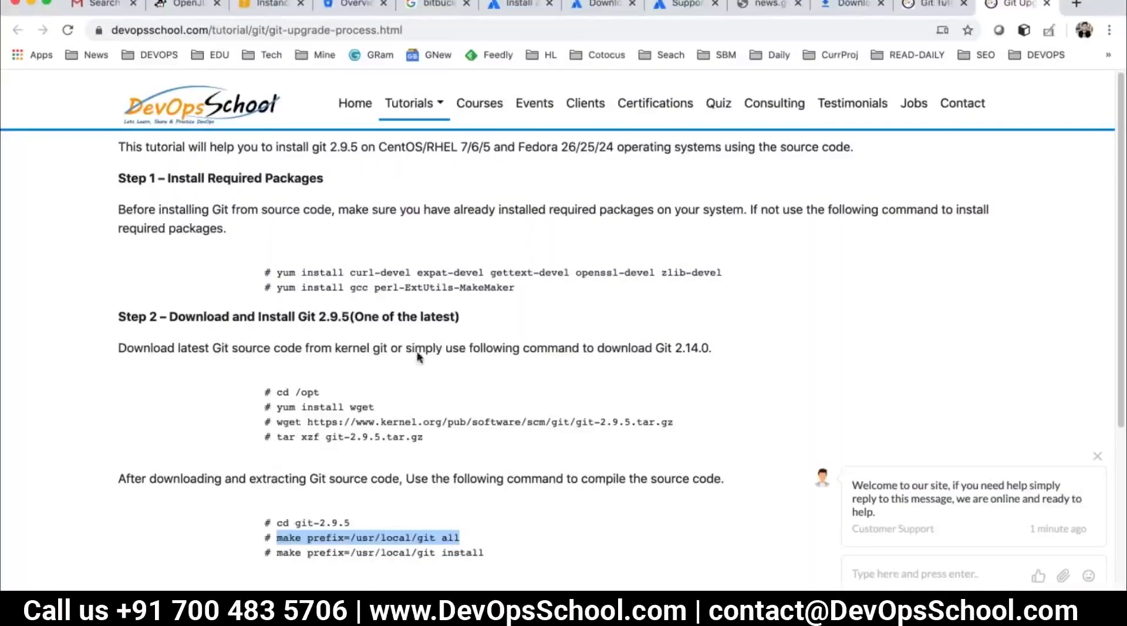
left_click(441, 317)
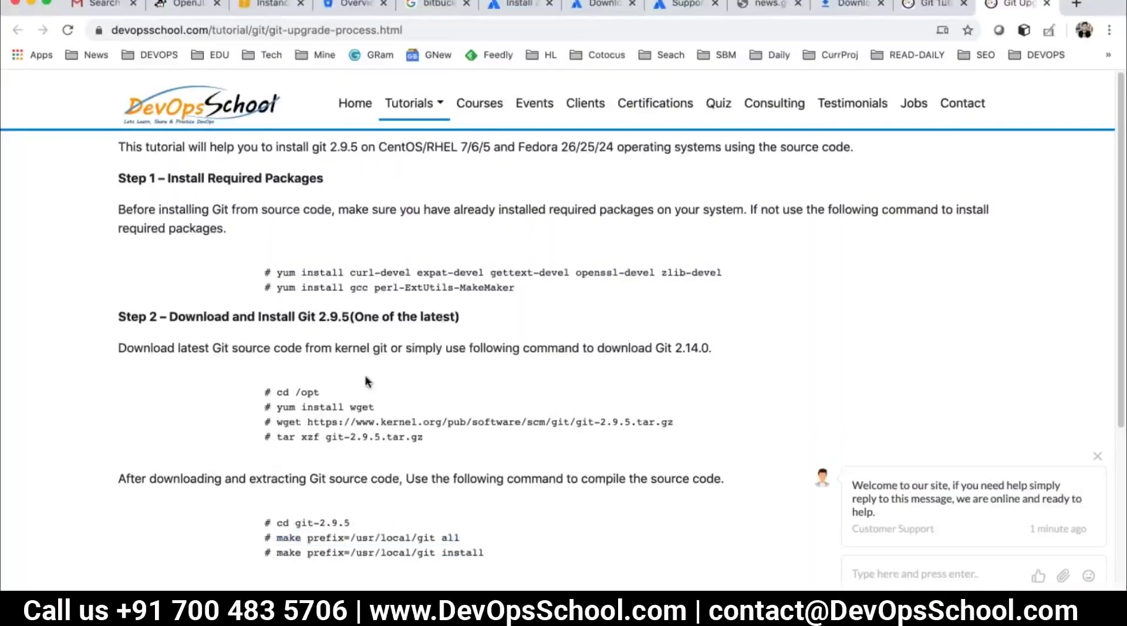
scroll(276, 476, "down", 3)
left_click_drag(276, 475, 488, 480)
key("super+Tab")
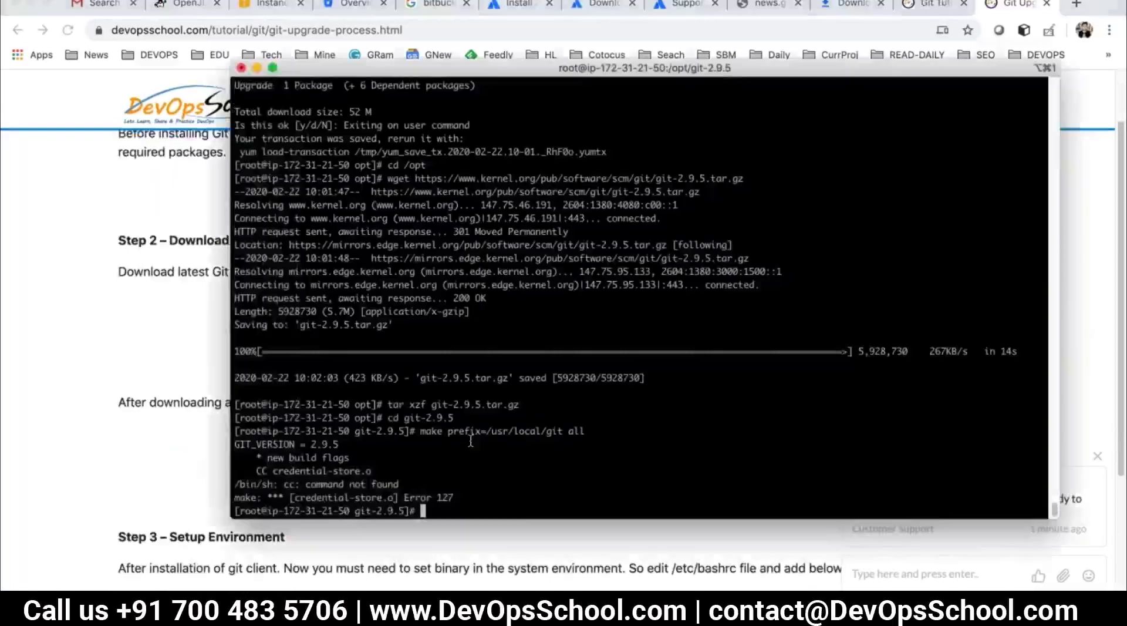
key("super+v")
key("Return")
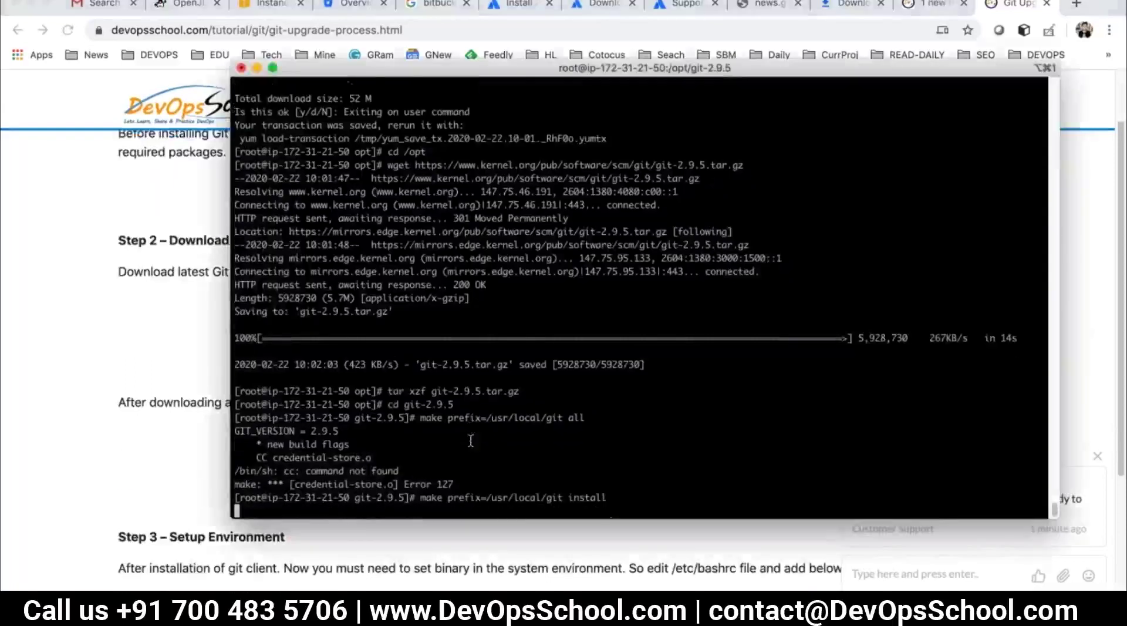
- List the git-2.9.5 folder and select the tutorial's yum install curl-devel command
key("super+Tab")
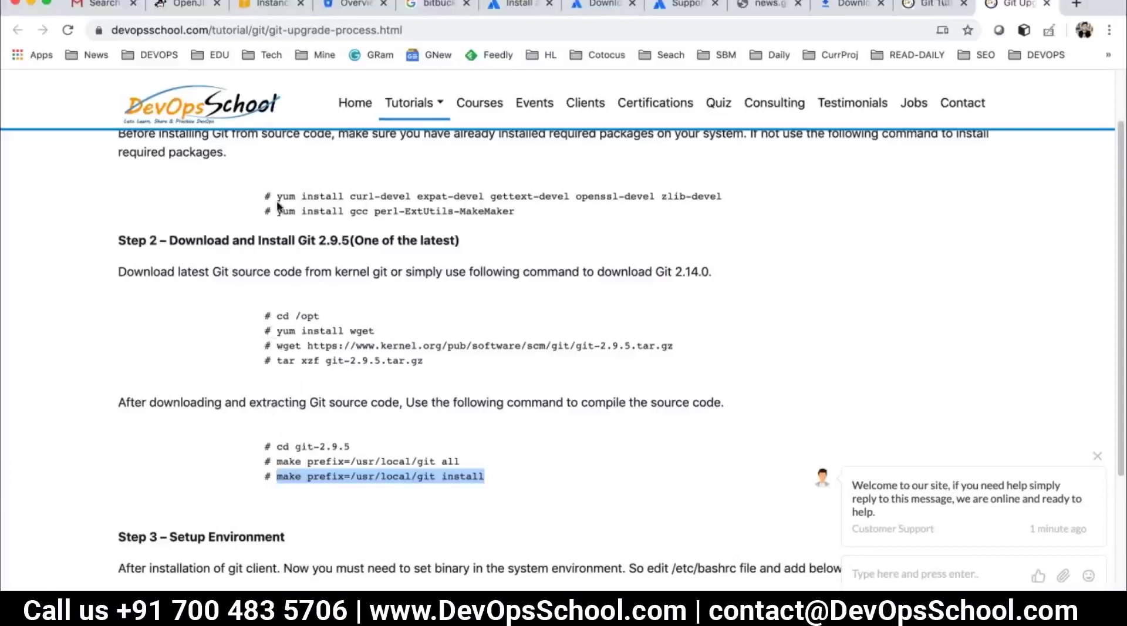
left_click_drag(275, 196, 739, 206)
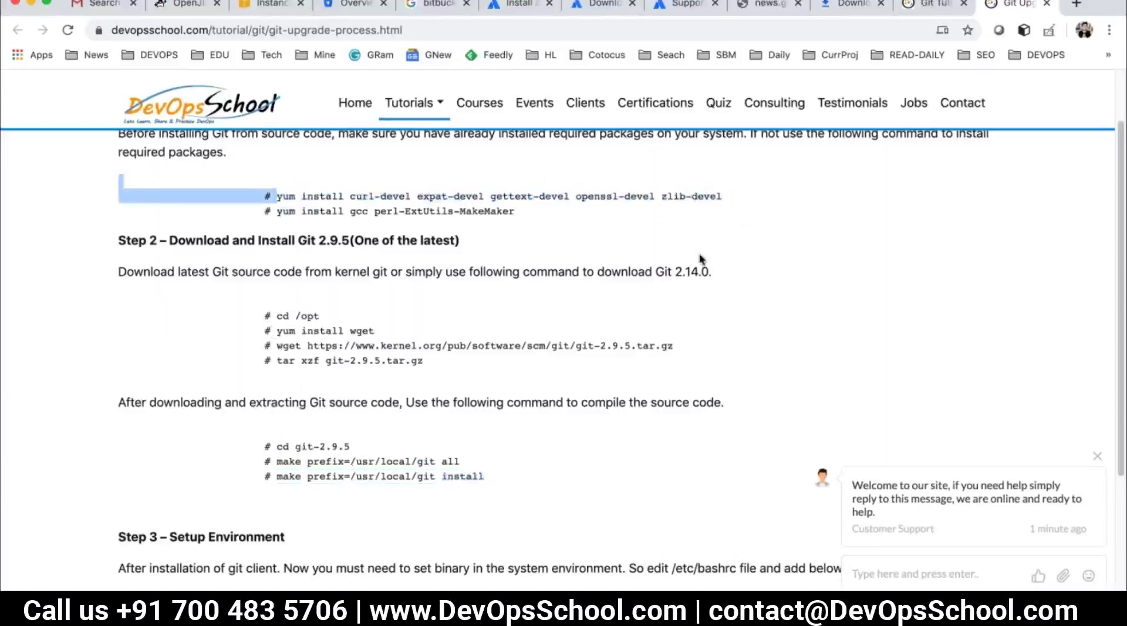
key("super+Tab")
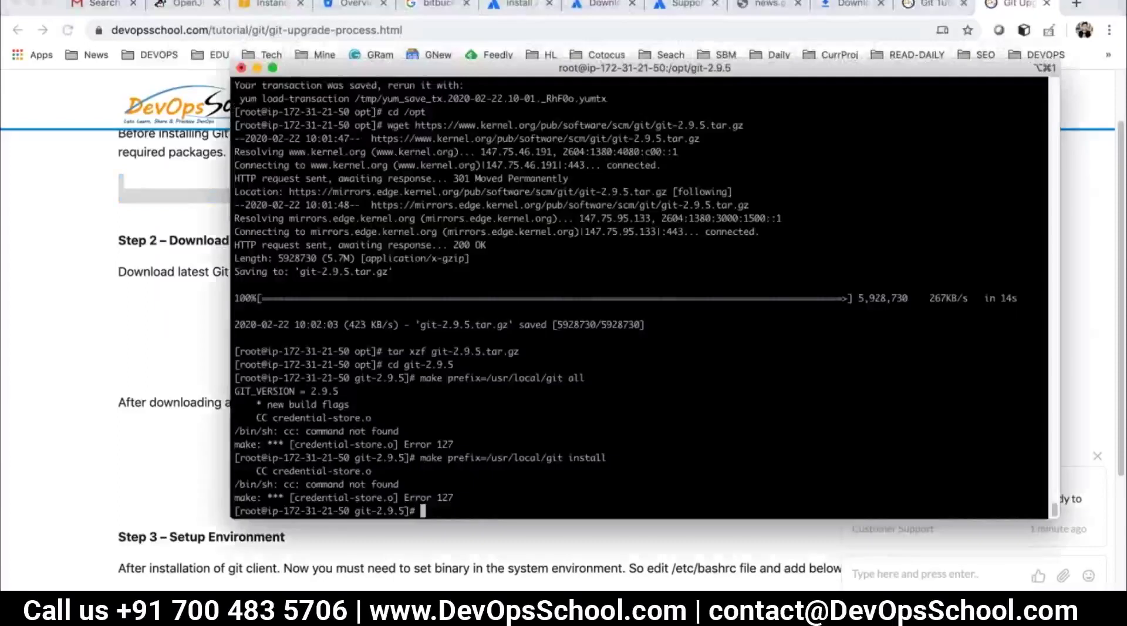
type("ls")
key("Return")
key("super+Tab")
left_click_drag(277, 196, 729, 200)
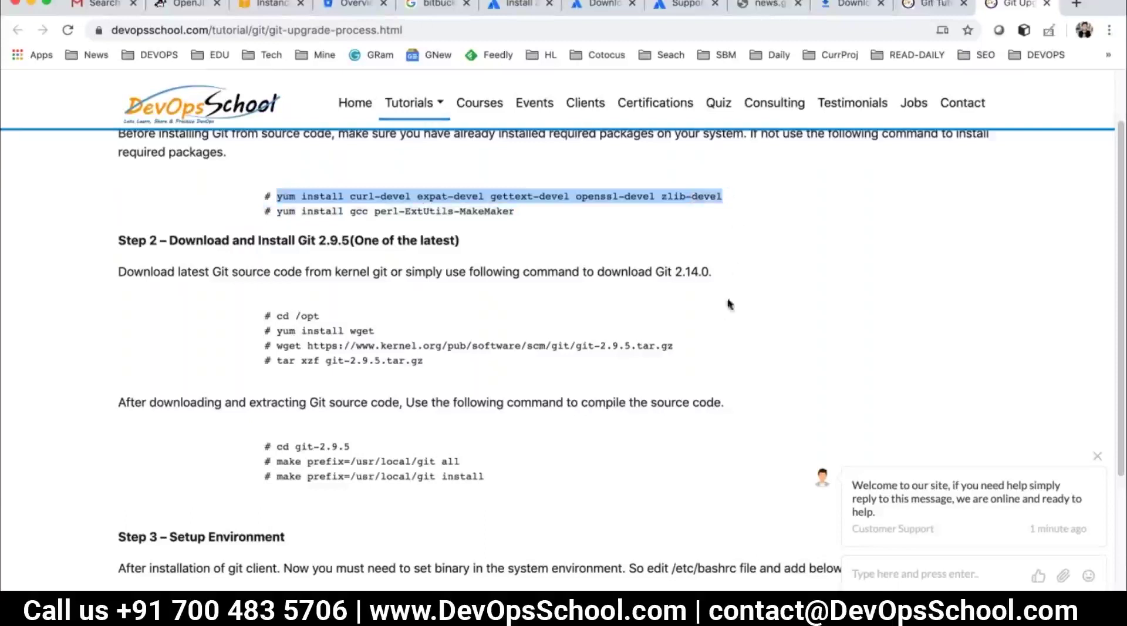
- Run yum install curl-devel expat-devel gettext-devel openssl-devel zlib-devel
key("super+Tab")
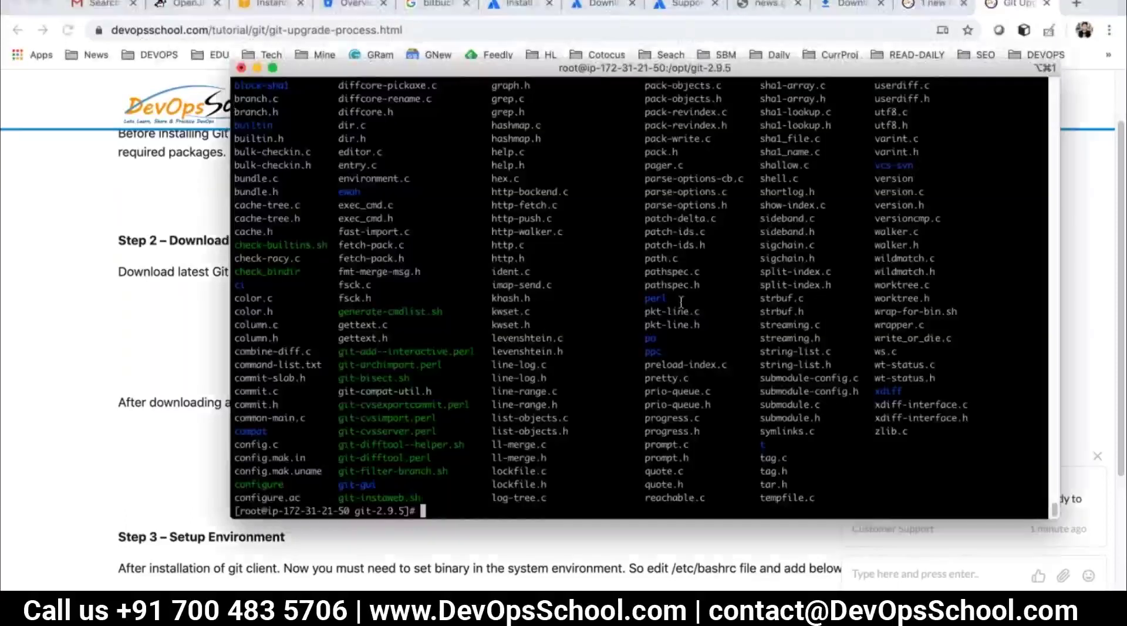
key("super+v")
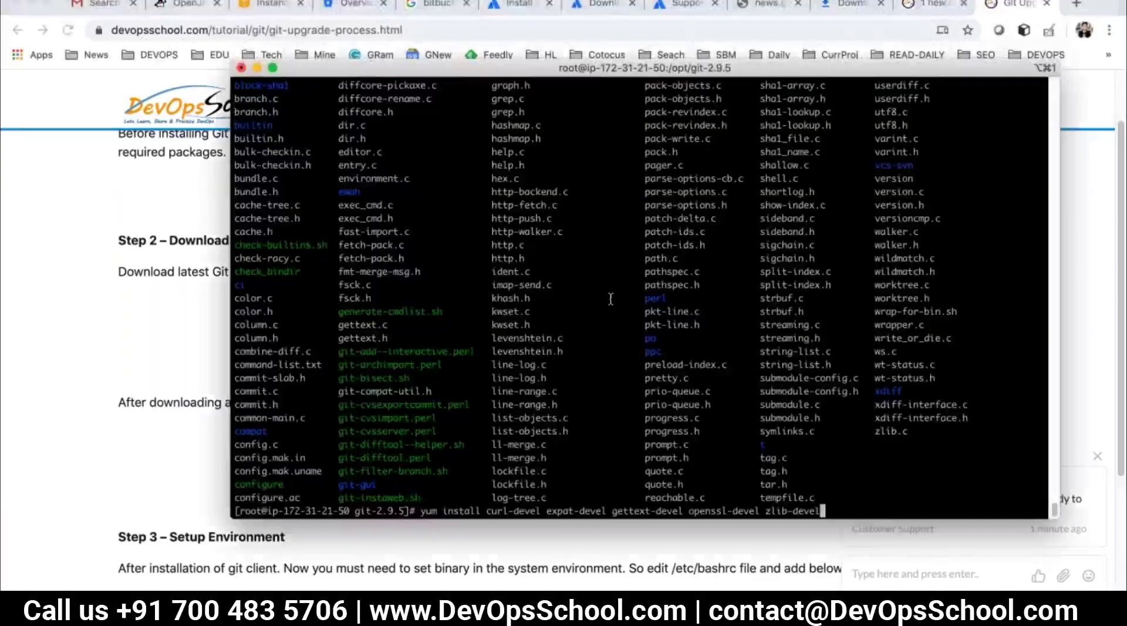
key("Return")
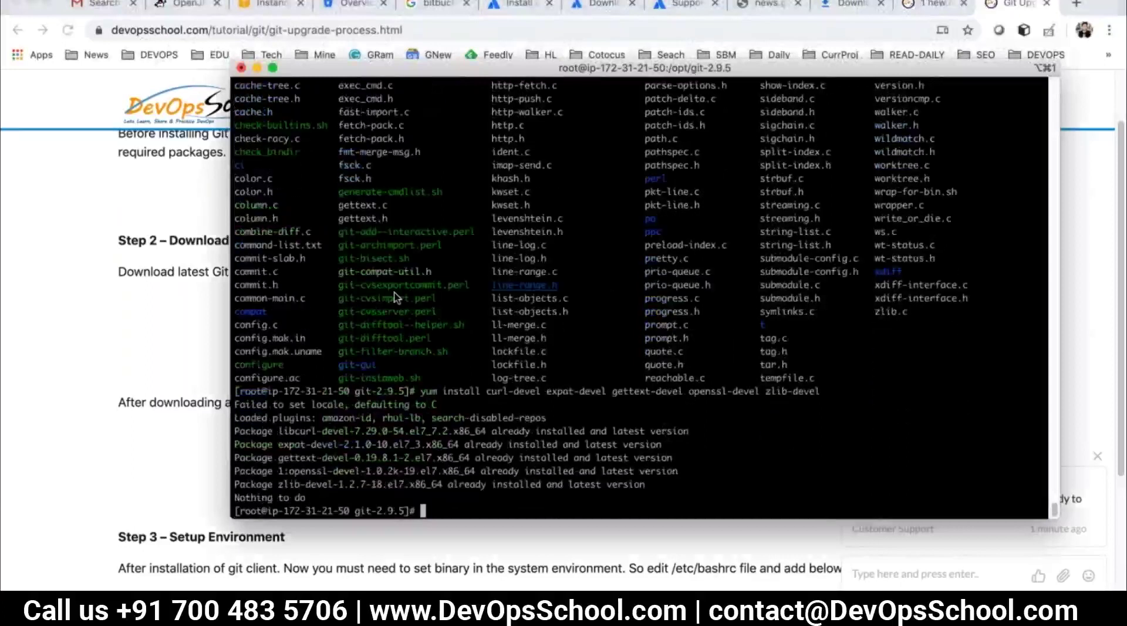
- Install gcc and perl-ExtUtils-MakeMaker with yum, rerunning after a cancelled attempt and confirming y
key("super+Tab")
key("super+Tab")
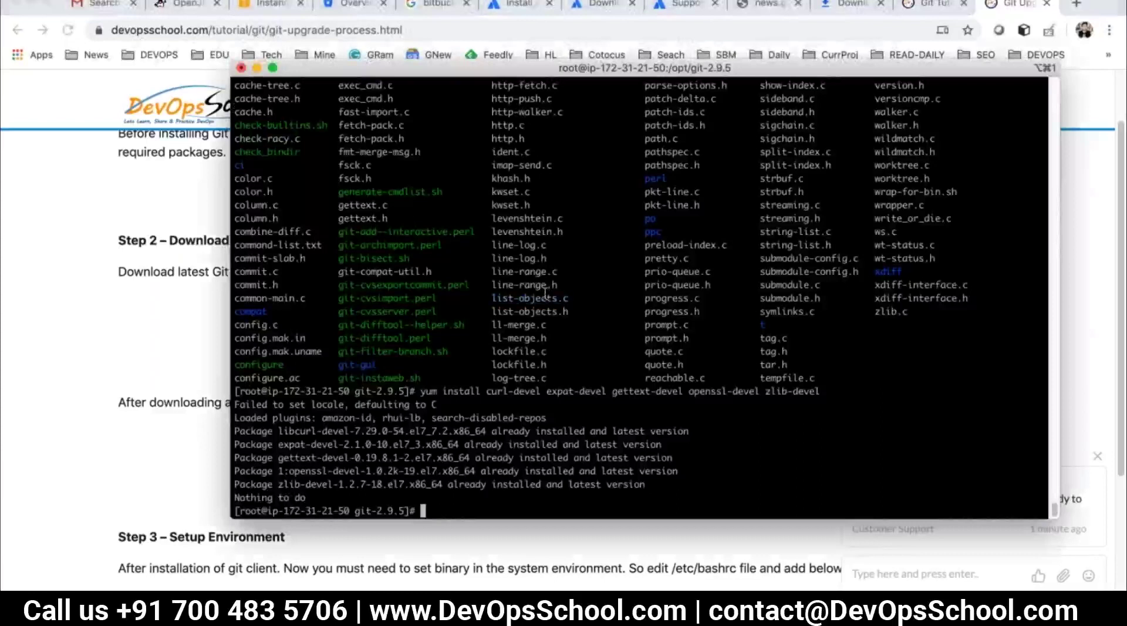
key("super+v")
right_click(536, 284)
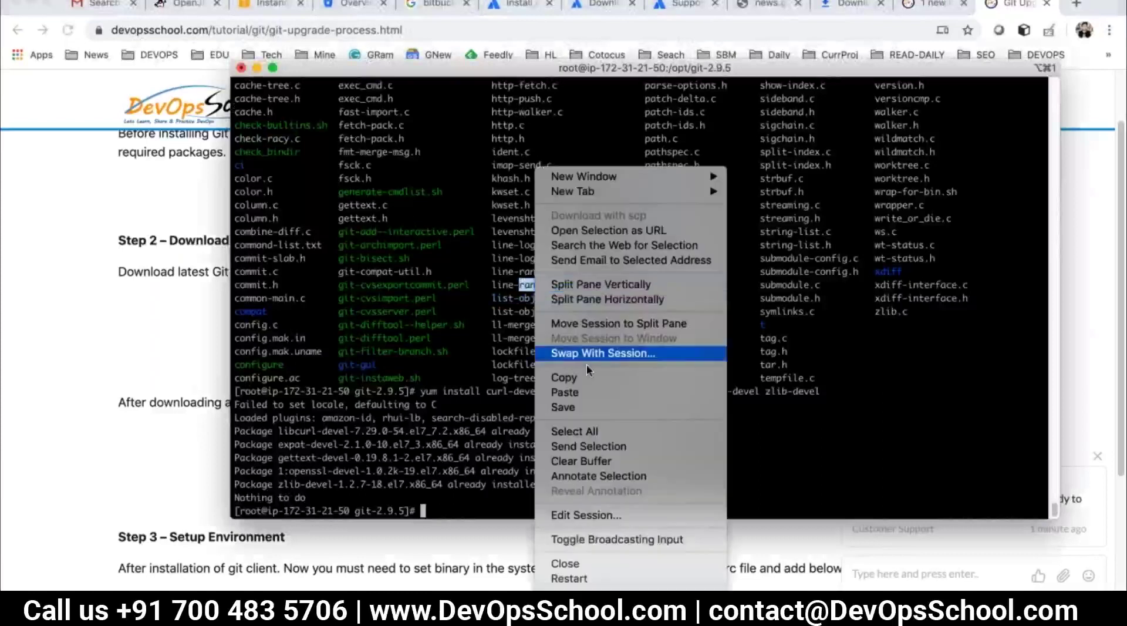
left_click(508, 359)
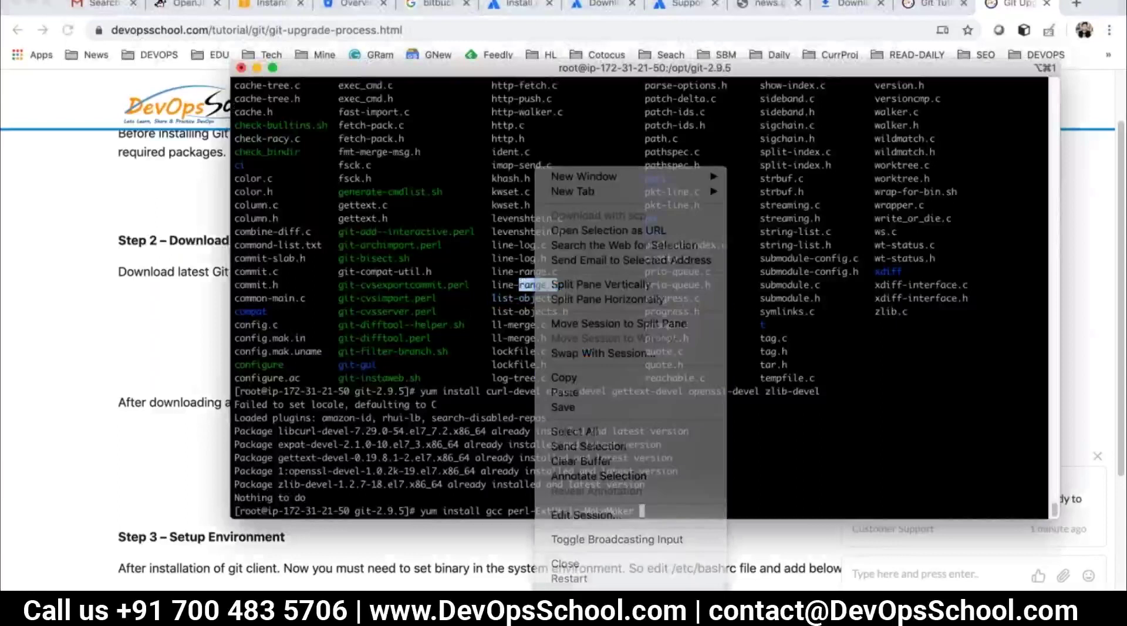
key("Return")
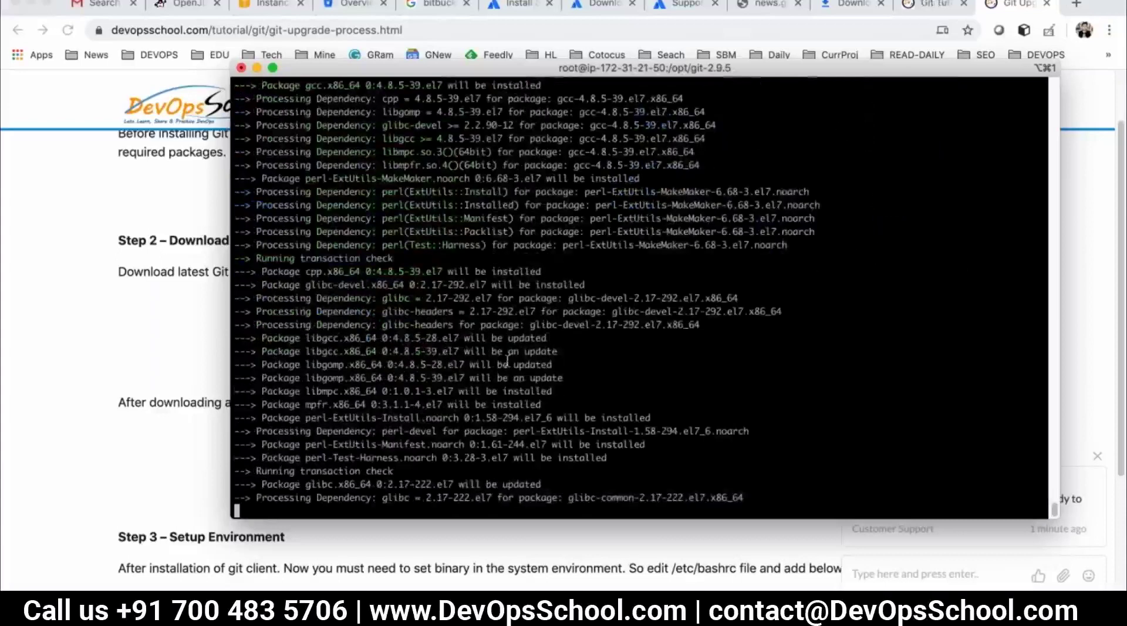
key("ctrl+c")
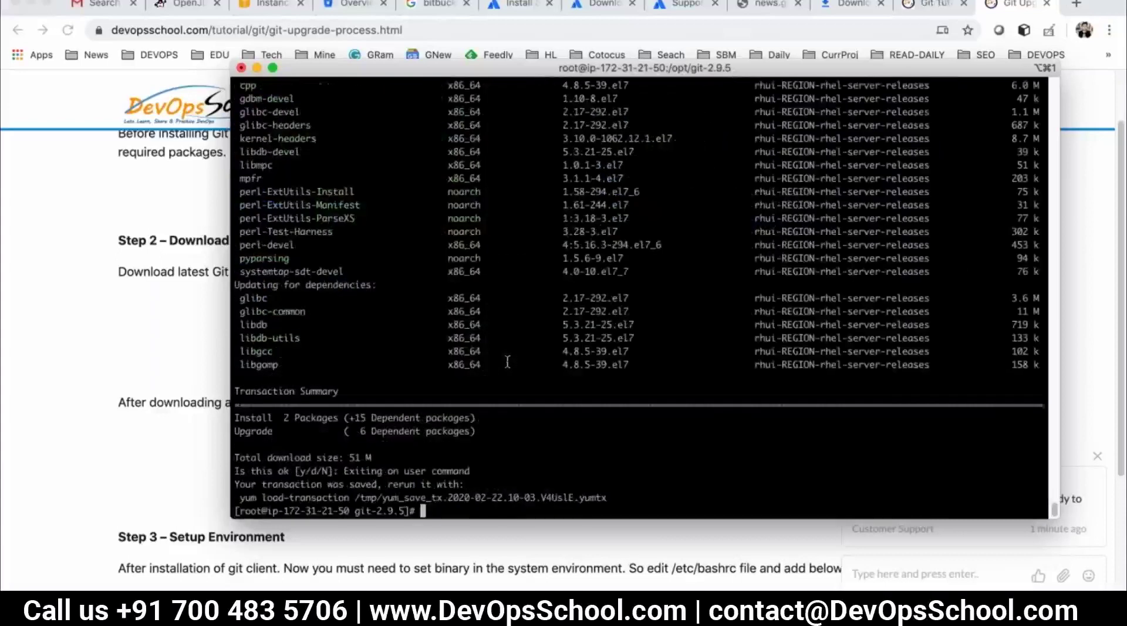
key("Up")
key("Return")
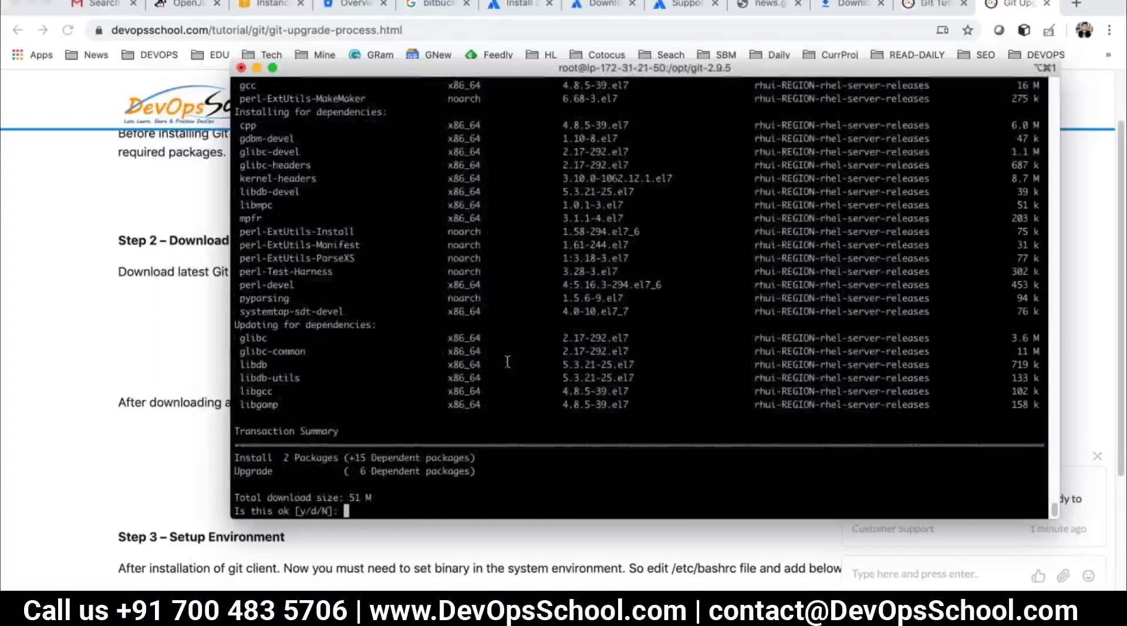
type("y")
key("Return")
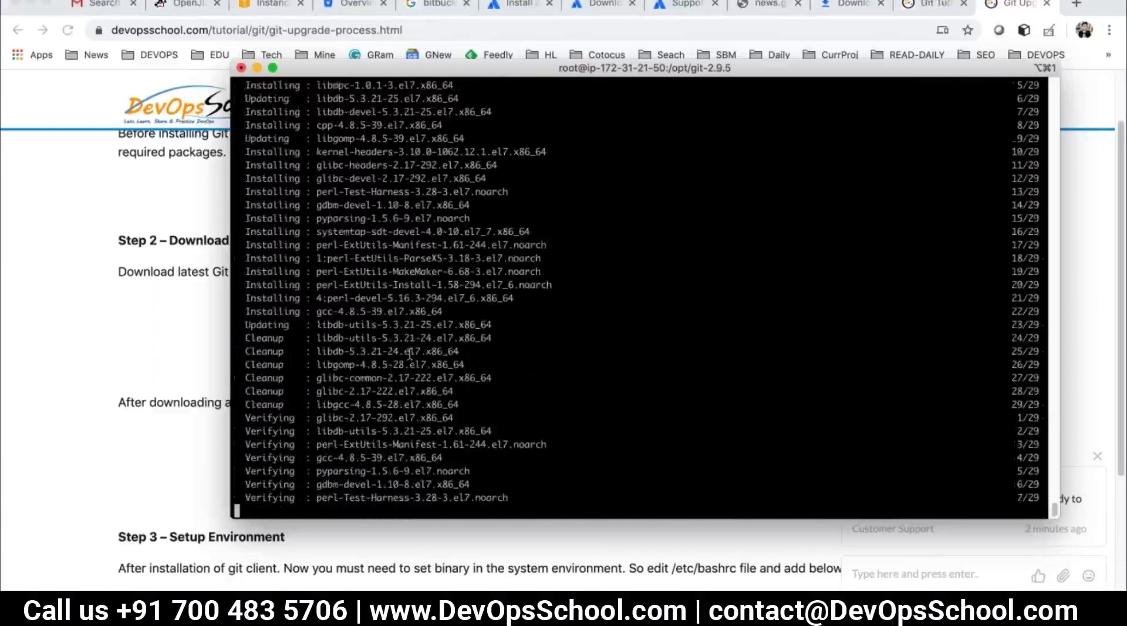
key("super+Tab")
- Paste and run make prefix=/usr/local/git all in /opt/git-2.9.5 until the build completes
left_click(279, 461)
left_click_drag(279, 461, 466, 460)
key("super+Tab")
key("super+v")
key("Return")
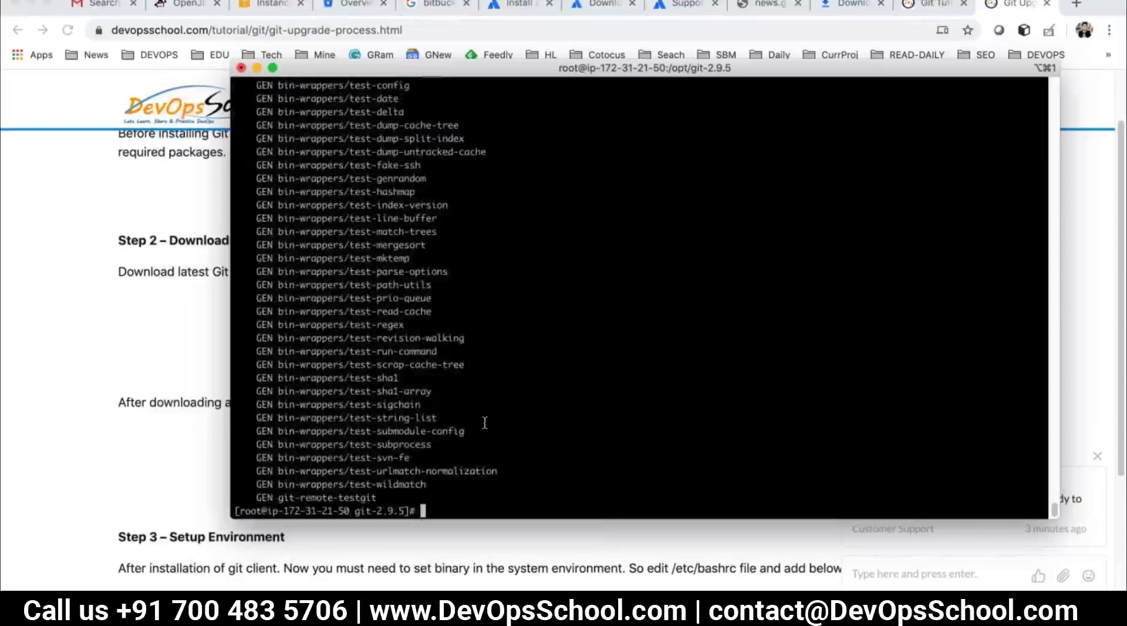
- Copy 'make prefix=/usr/local/git install' from the tutorial and run it in the terminal
key("super+Tab")
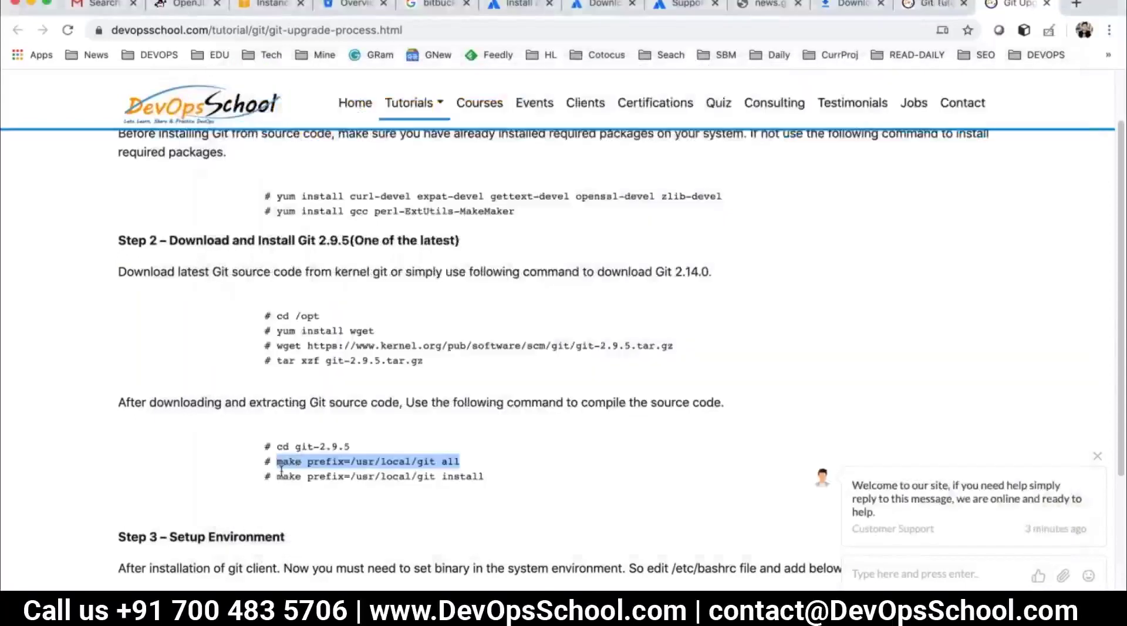
left_click_drag(277, 476, 497, 477)
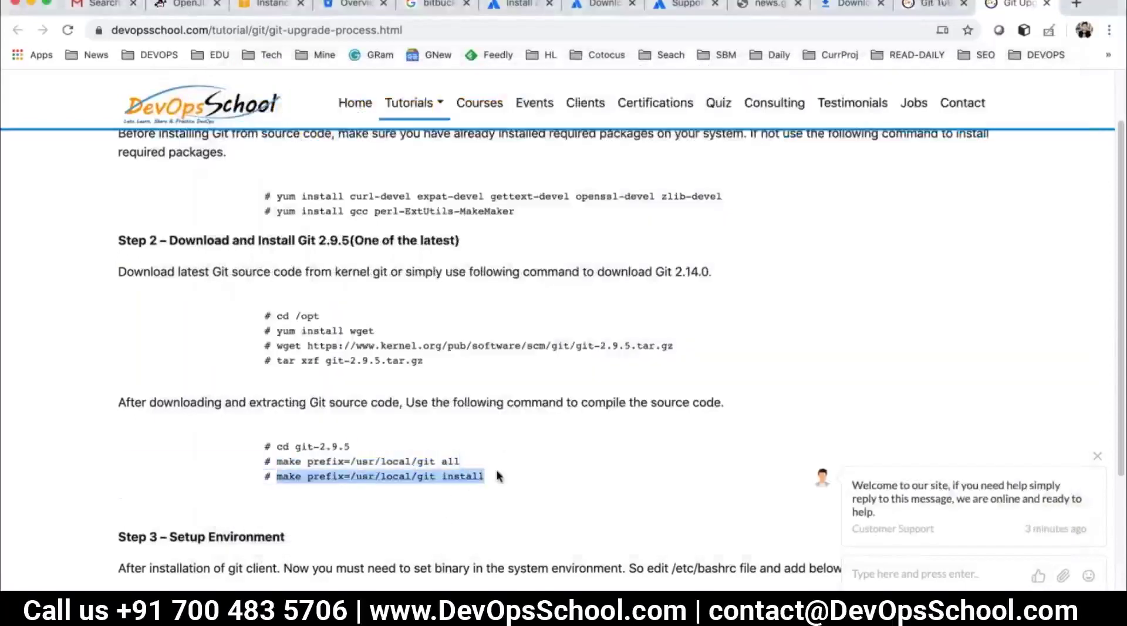
key("super+c")
key("super+Tab")
key("super+v")
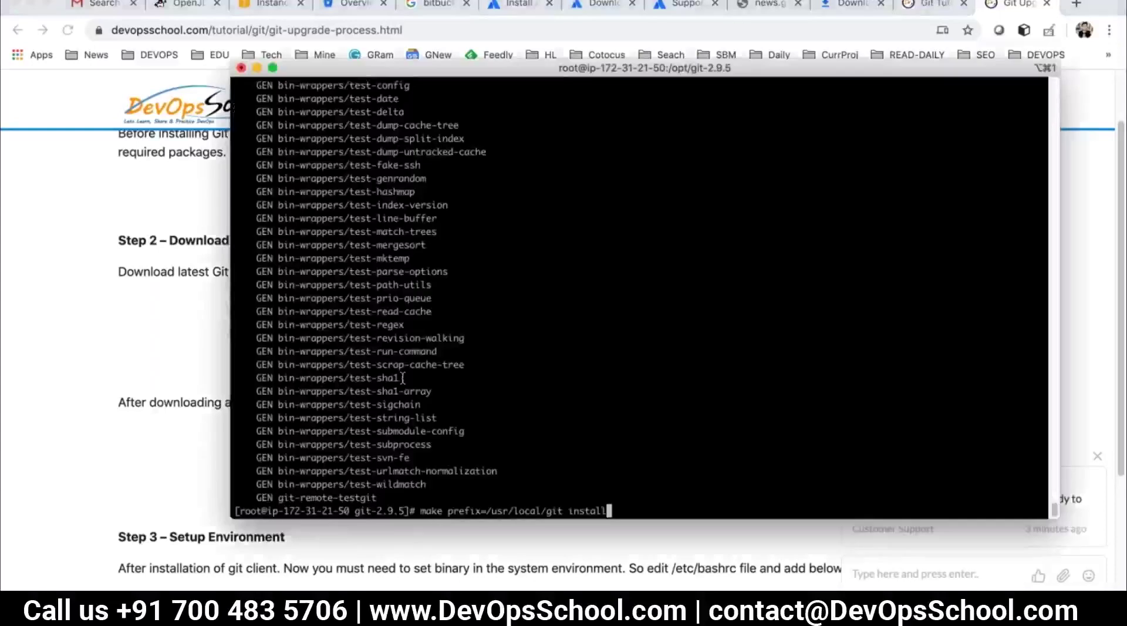
key("Return")
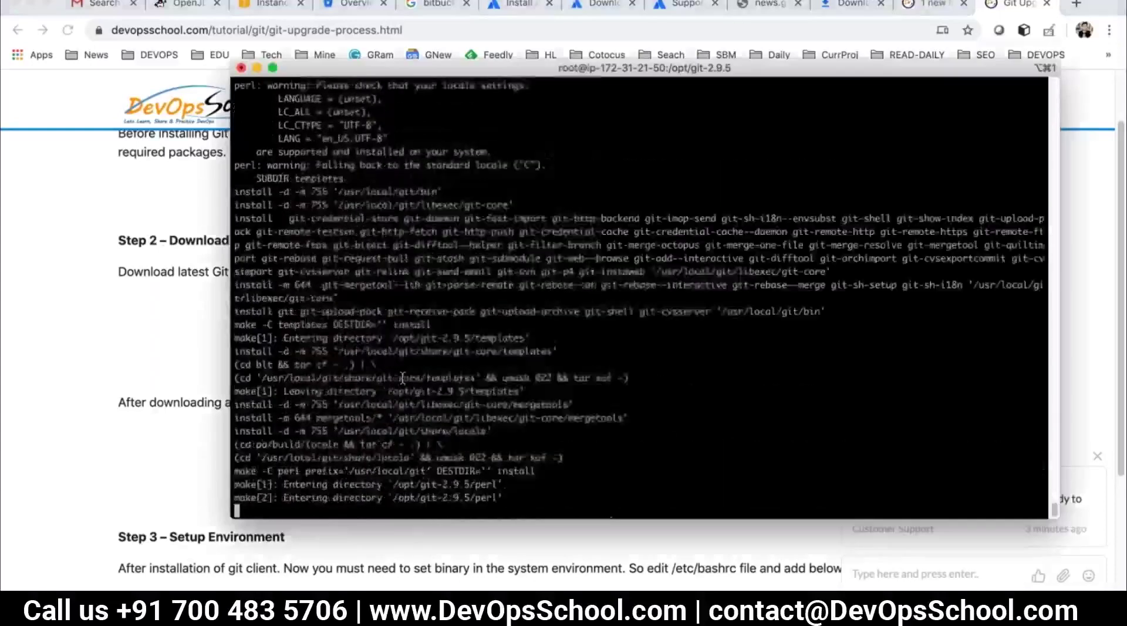
- Check the Git version with git --version, which still reports 1.8.3.1
type("git --version")
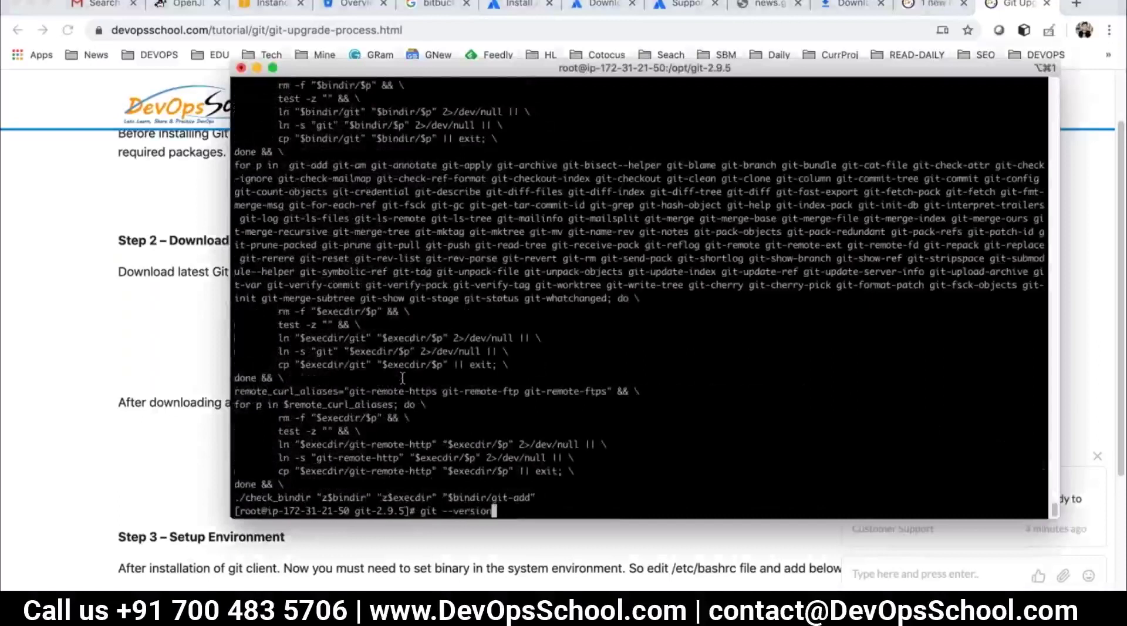
key("Return")
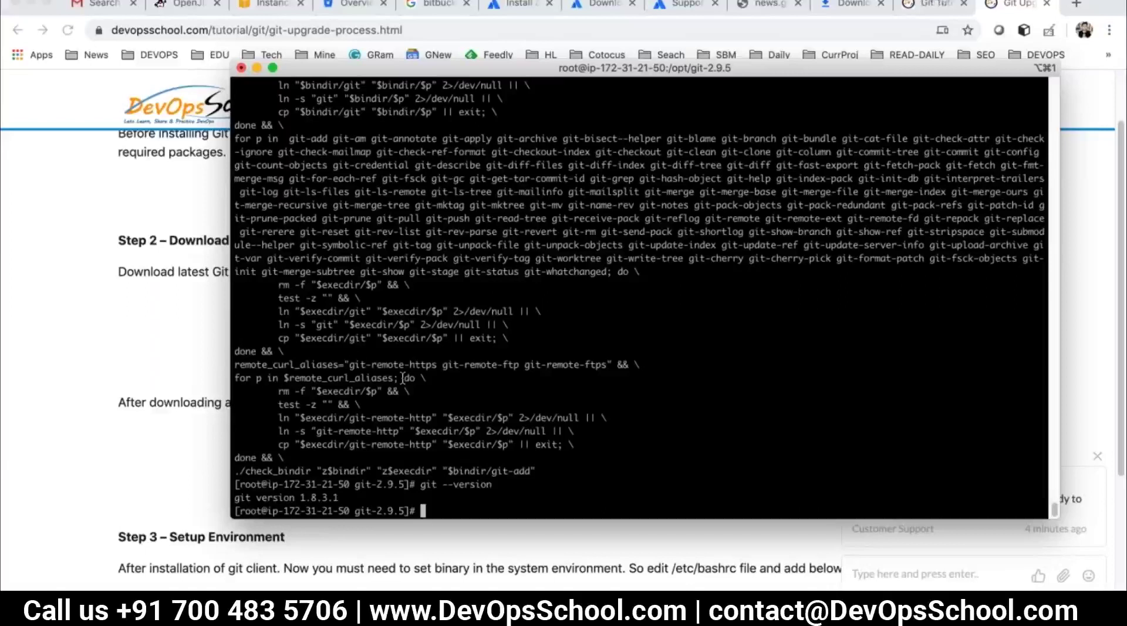
key("Up")
key("super+Tab")
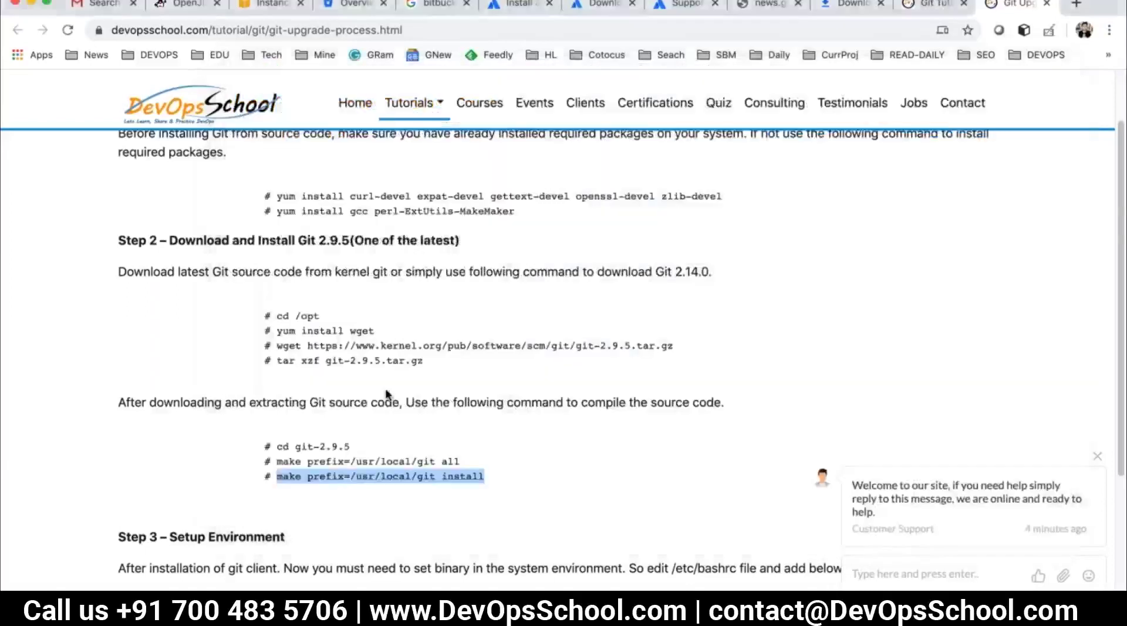
- Copy the tutorial's Step 3 export PATH line and paste it at the terminal prompt
scroll(381, 405, "down", 5)
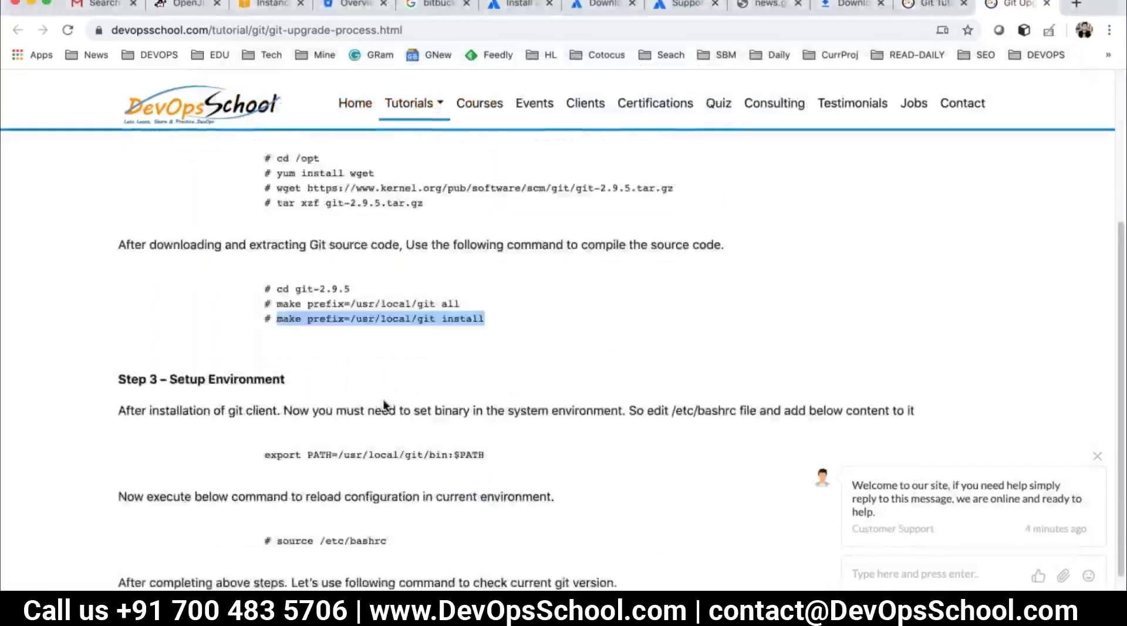
left_click_drag(265, 428, 502, 434)
key("super+Tab")
key("super+v")
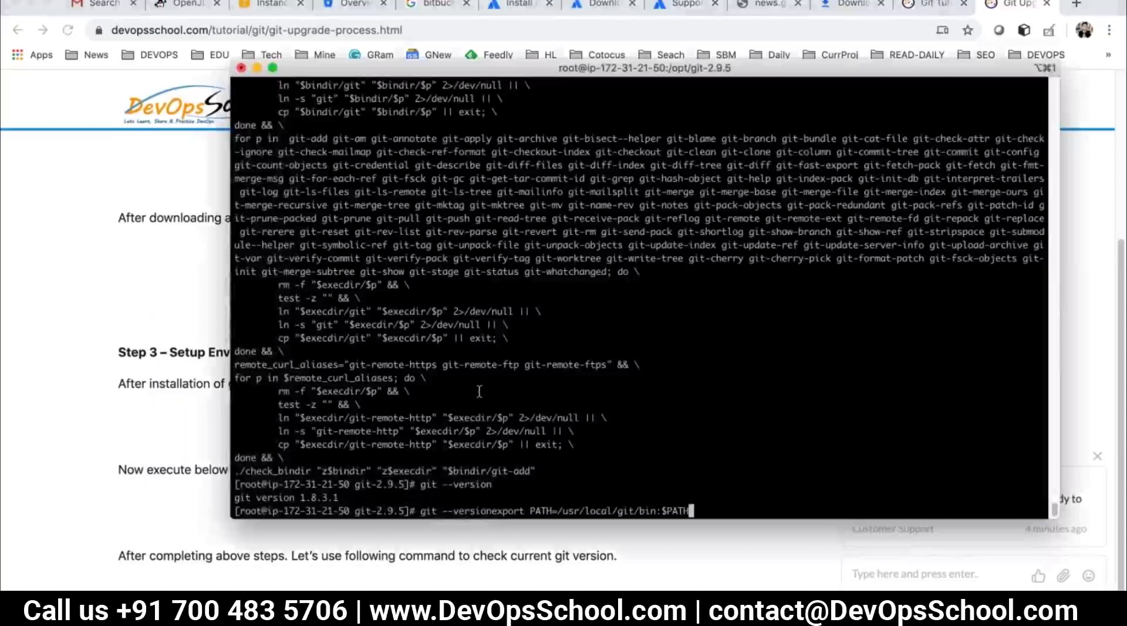
key("ctrl+c")
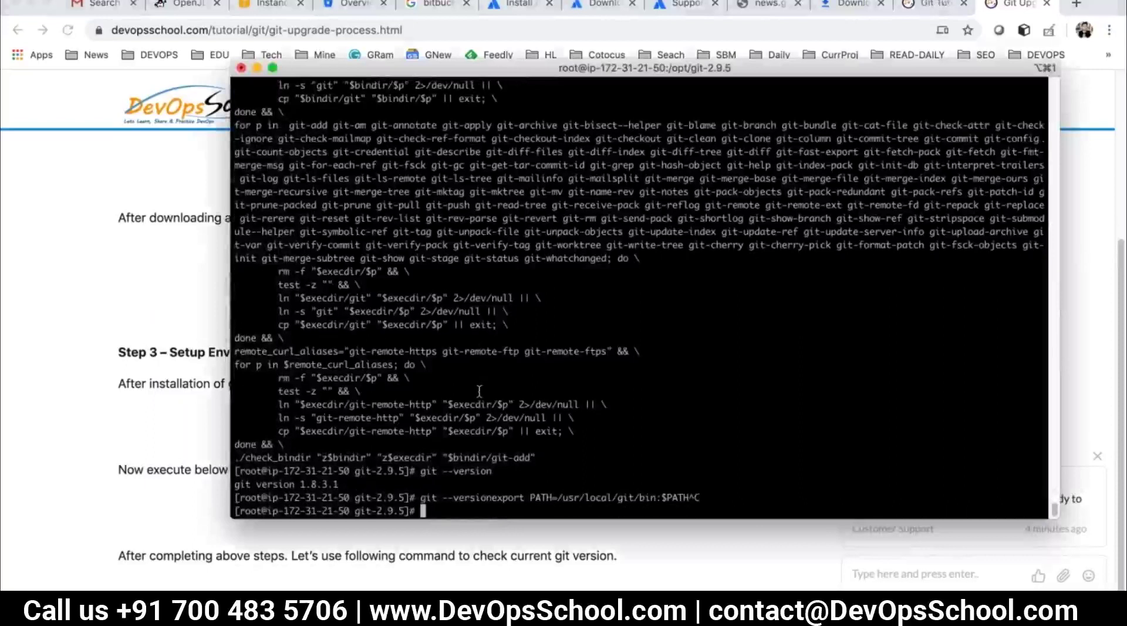
key("super+Tab")
right_click(447, 428)
left_click(457, 455)
key("super+Tab")
key("ctrl+v")
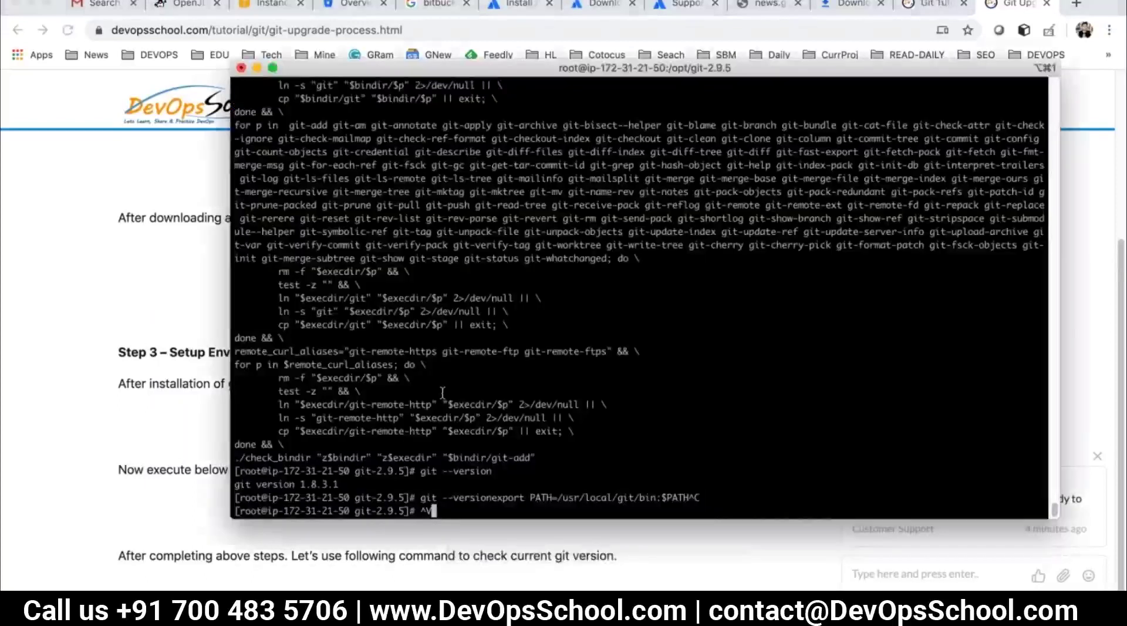
key("BackSpace")
key("BackSpace")
right_click(442, 405)
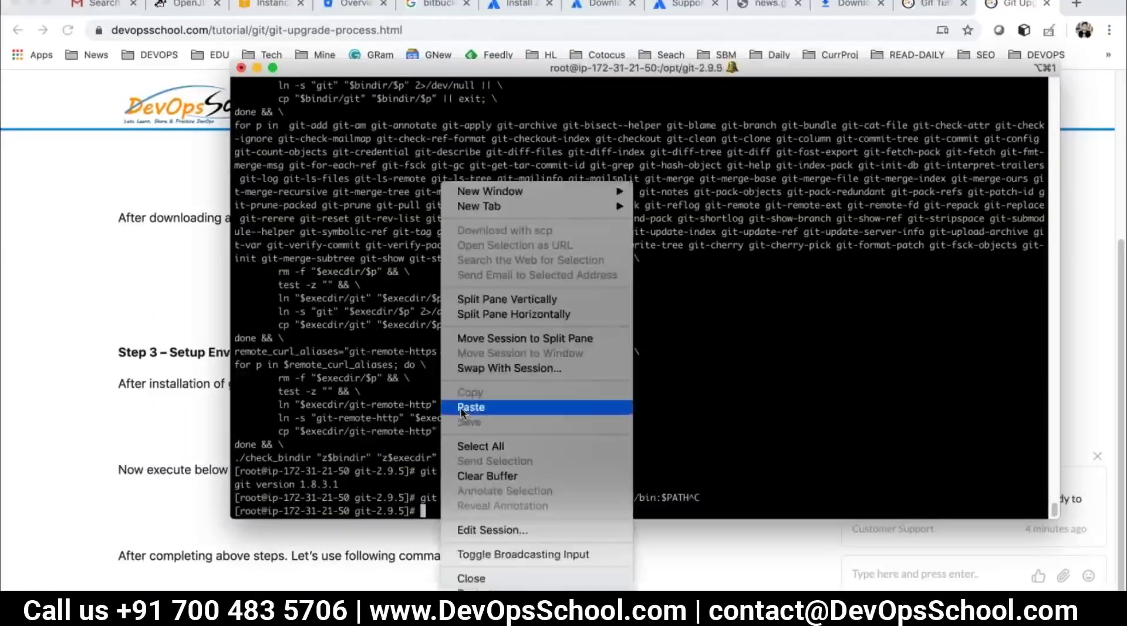
left_click(462, 408)
- Reload the shell configuration with 'source /etc/bashrc'
key("super+Tab")
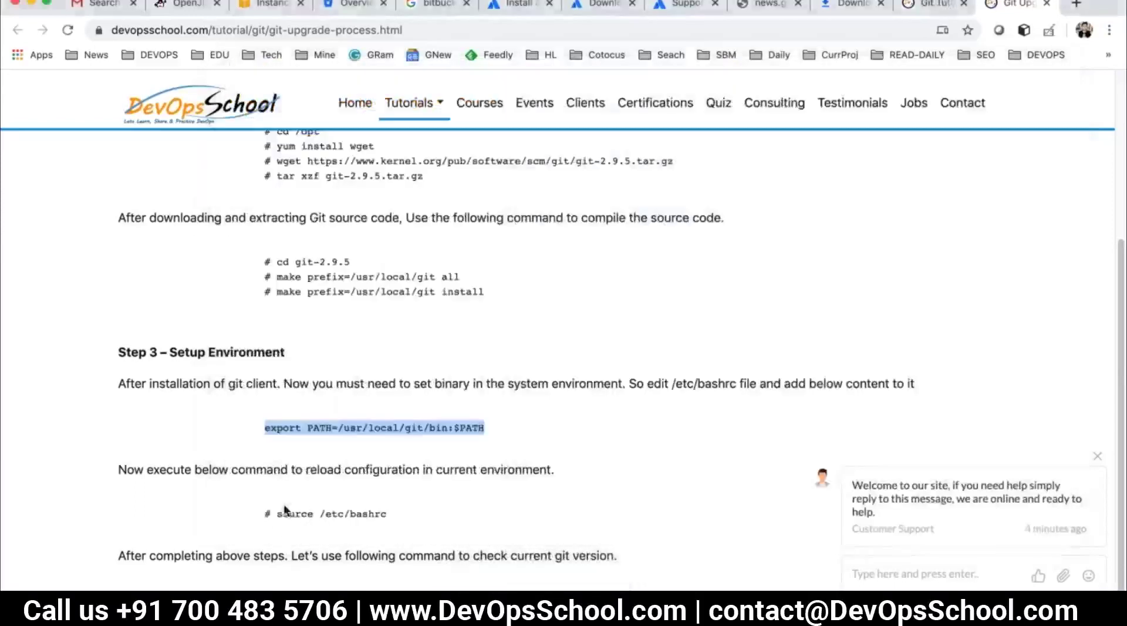
left_click_drag(277, 511, 405, 510)
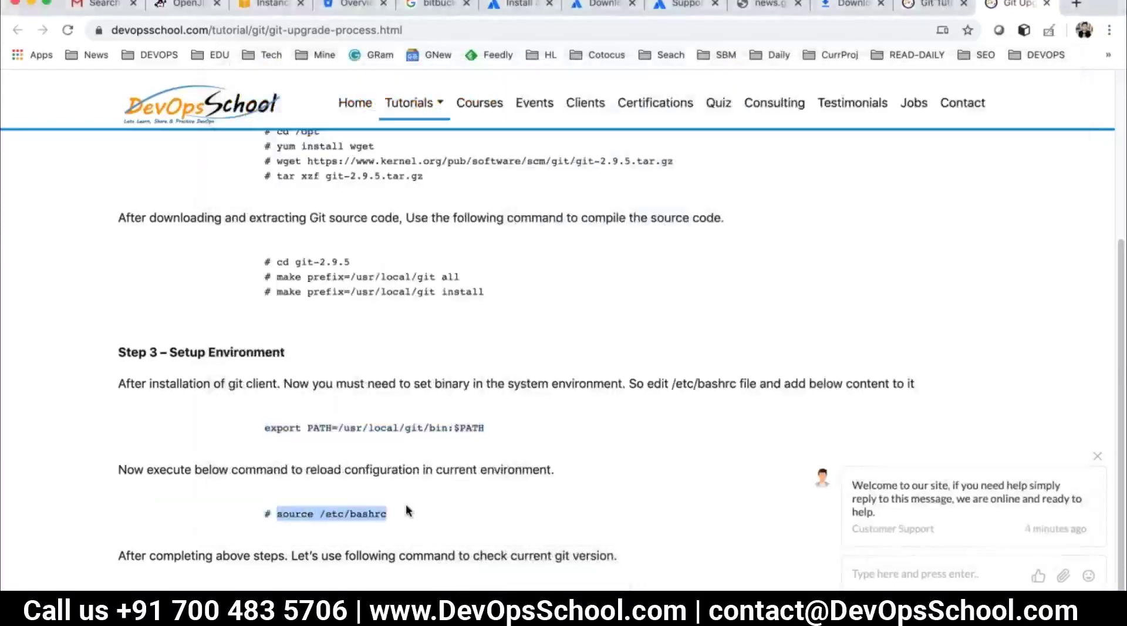
key("super+Tab")
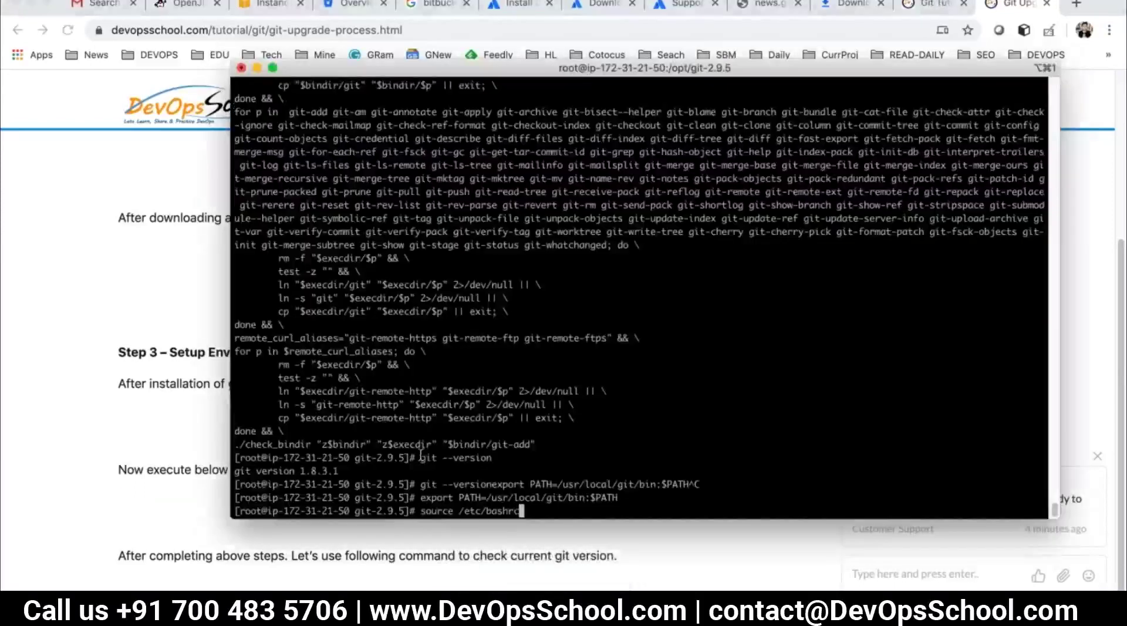
key("super+Tab")
- Run git --version to confirm 2.9.5, then clear the terminal screen
scroll(382, 502, "down", 1)
left_click_drag(278, 564, 354, 560)
key("super+c")
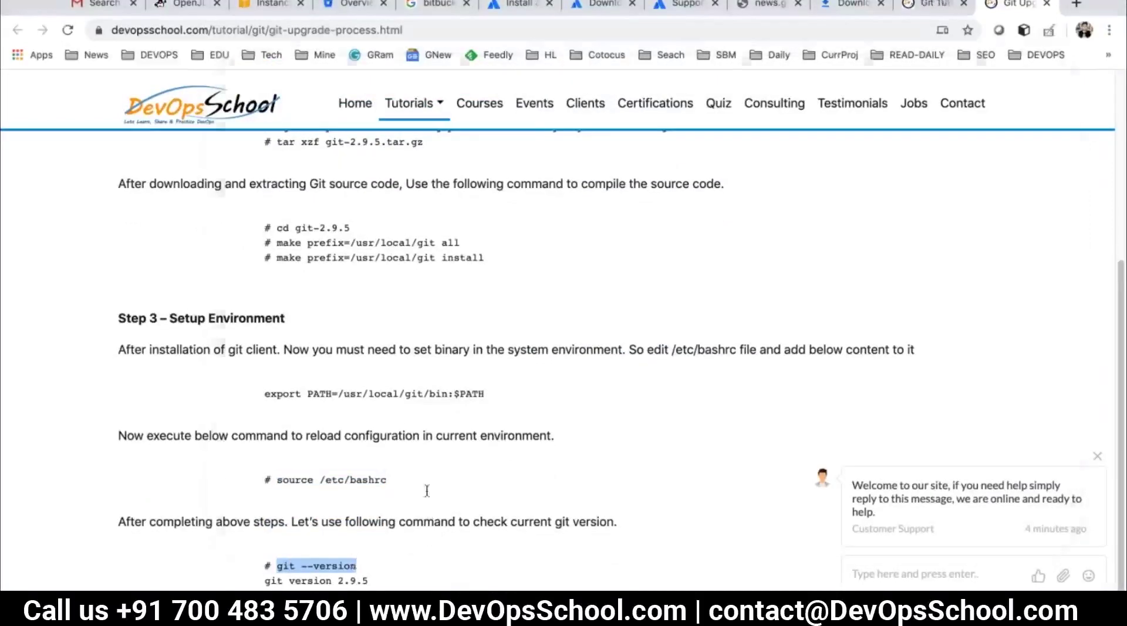
key("super+Tab")
key("super+v")
key("Return")
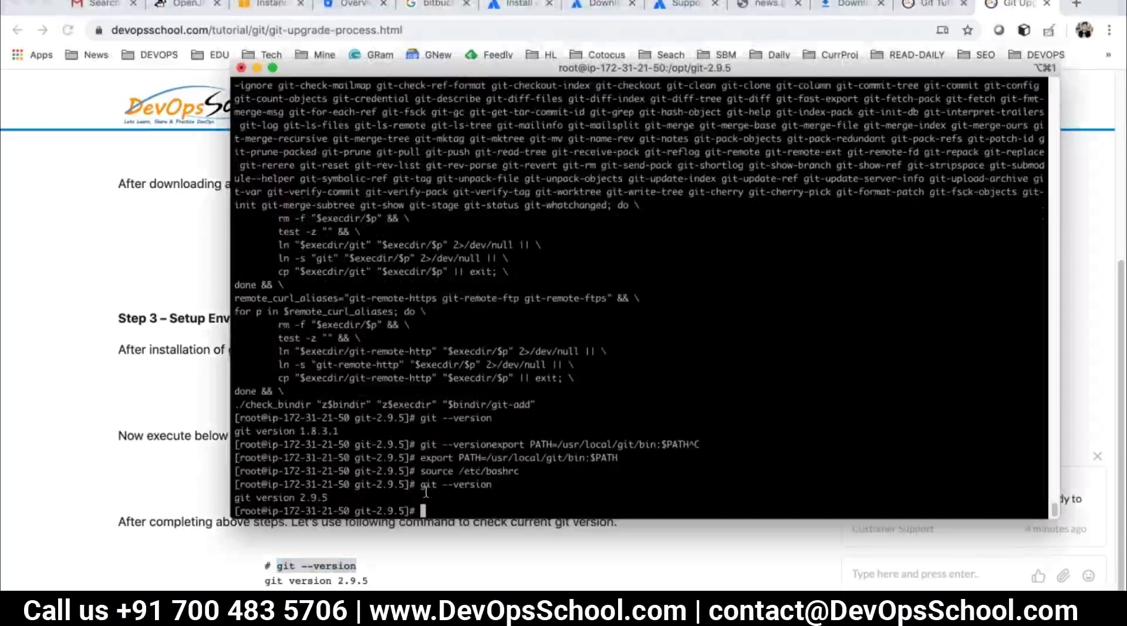
type("clear")
key("Return")
- List the git source folder, move up to /opt, and launch ./atlassian-bitbucket-6.10.1-x64.bin
type("l")
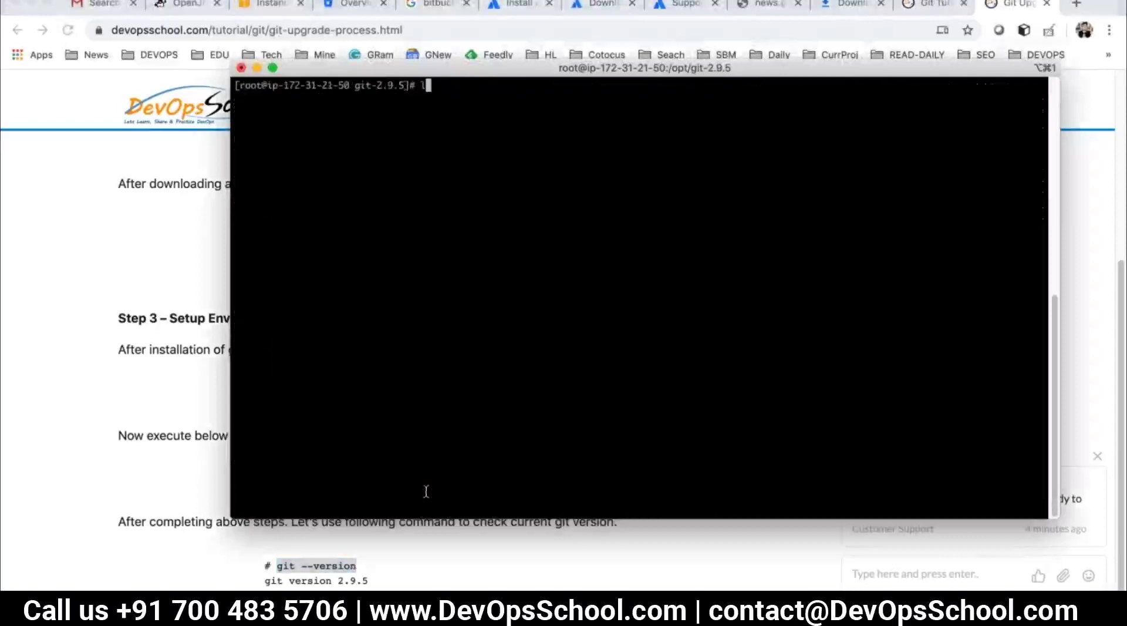
type("s")
key("Return")
type("cd ..")
key("Return")
type("ls")
key("Return")
type("./")
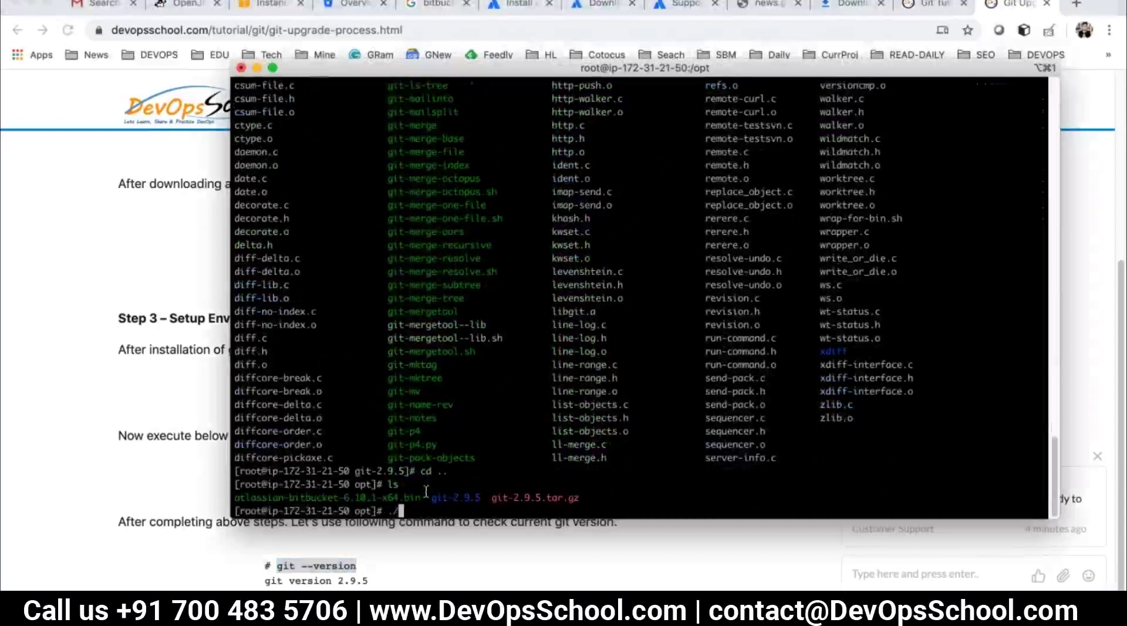
type("a")
key("Tab")
key("Return")
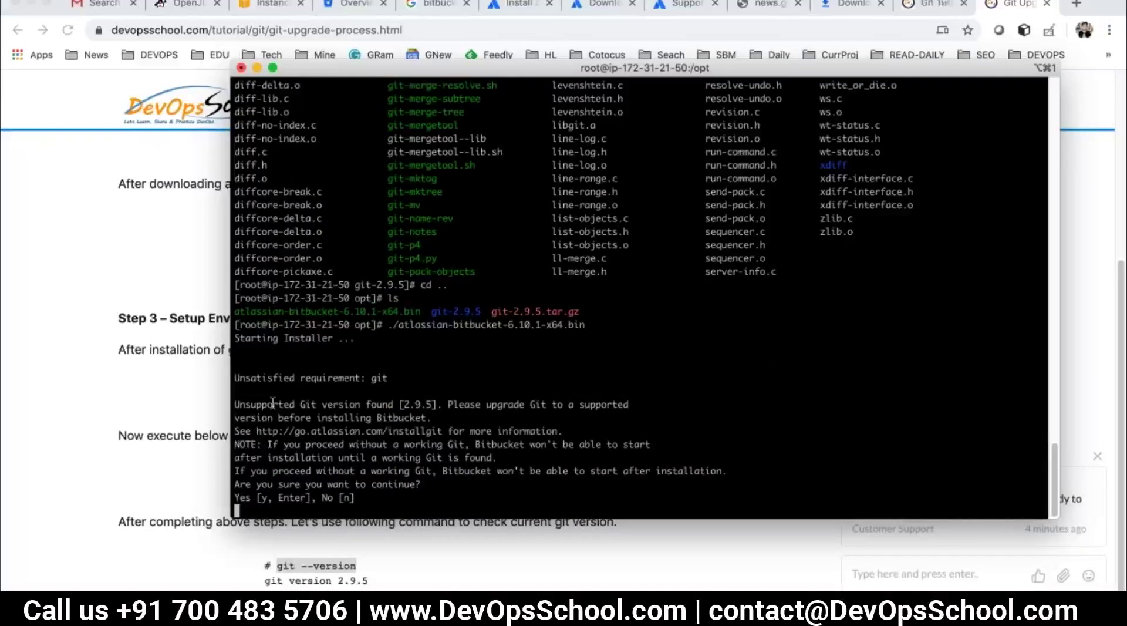
- Review the installer's warning that Git 2.9.5 is unsupported
double_click(407, 404)
left_click_drag(332, 457, 421, 485)
left_click(395, 469)
double_click(416, 405)
key("super+Tab")
- Scroll the Bitbucket supported platforms page to the Git server versions list showing 2.11+
left_click(942, 7)
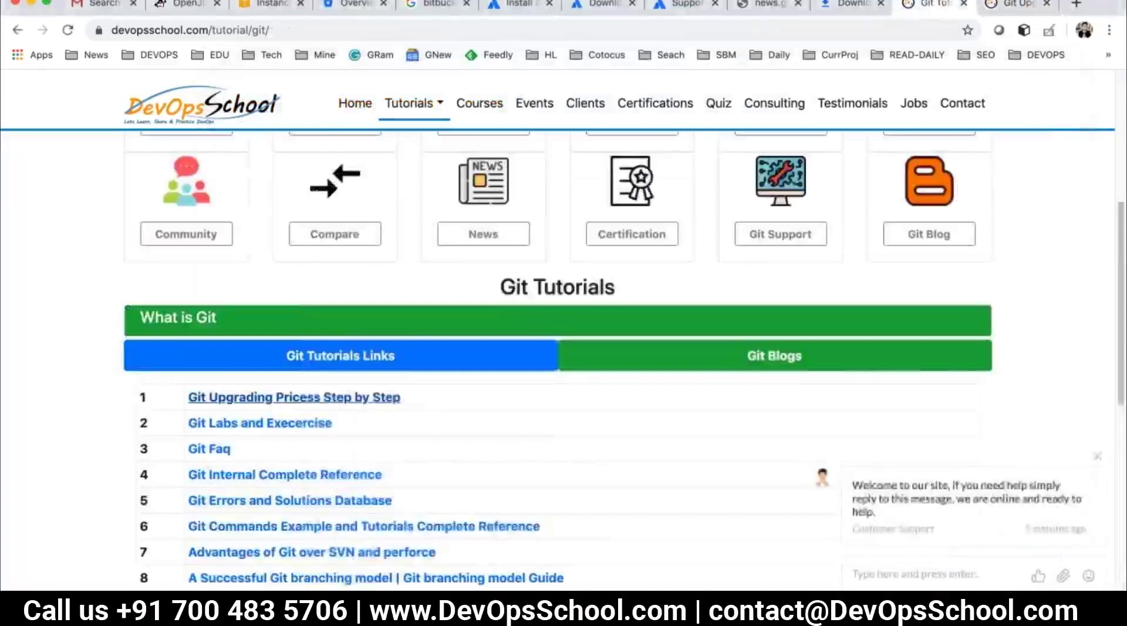
left_click(684, 5)
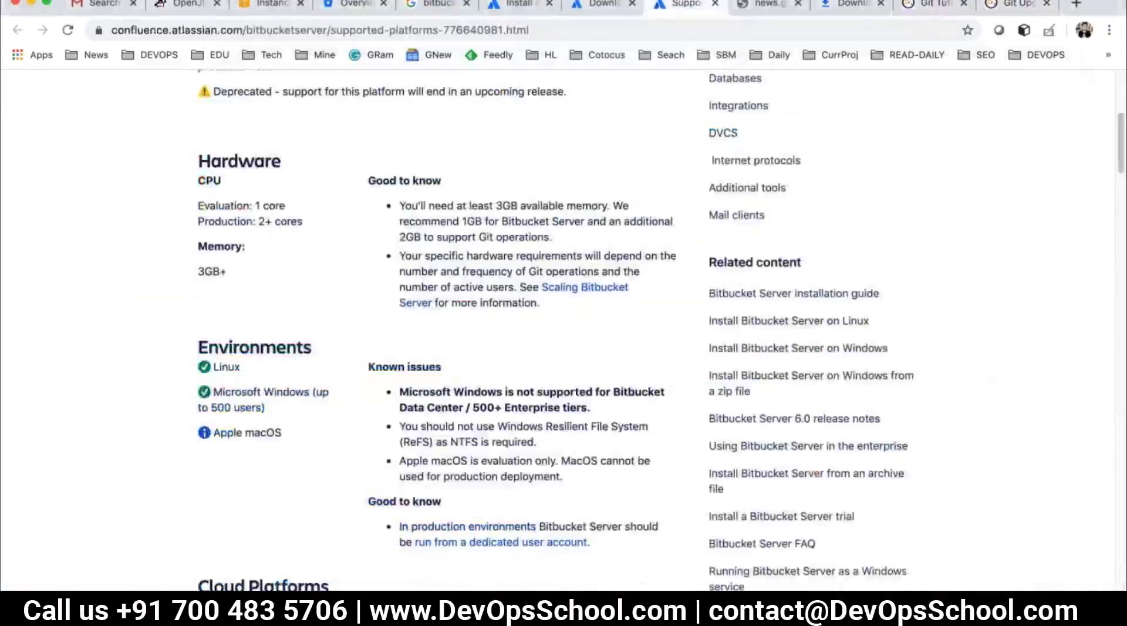
scroll(583, 228, "up", 6)
scroll(583, 229, "down", 6)
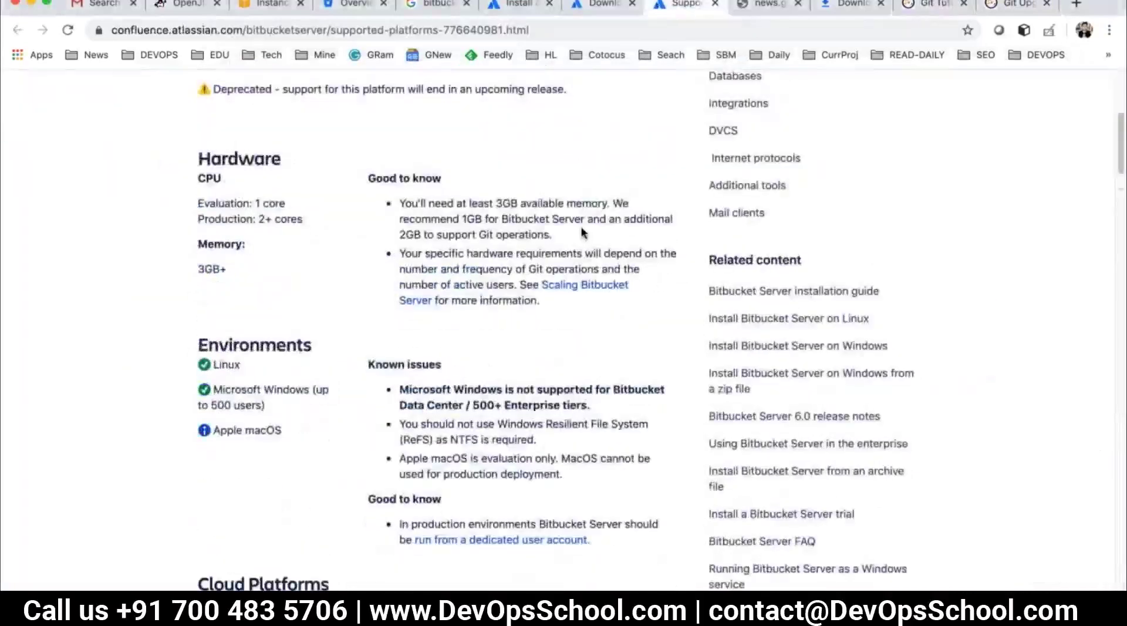
scroll(582, 231, "down", 12)
scroll(582, 232, "down", 15)
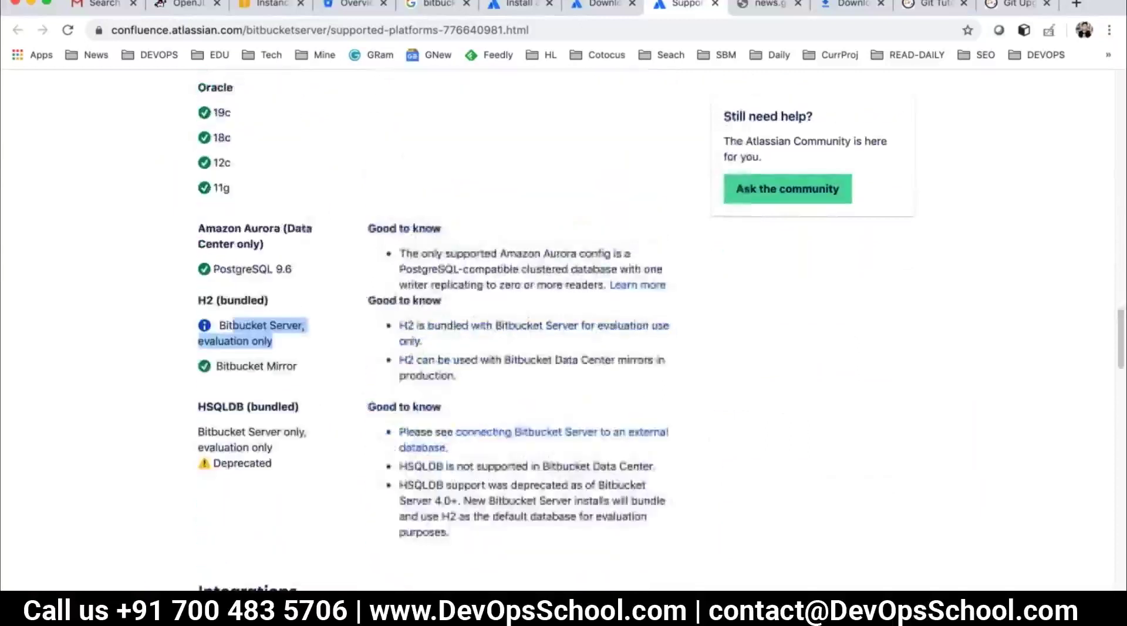
scroll(583, 231, "down", 10)
scroll(583, 232, "down", 7)
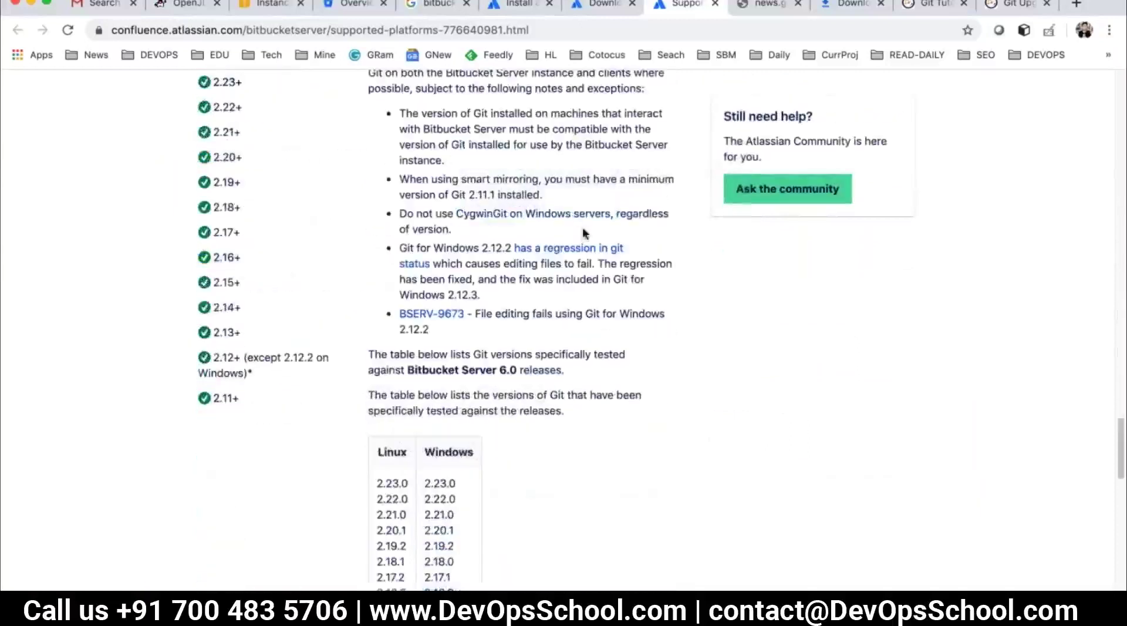
scroll(566, 232, "up", 1)
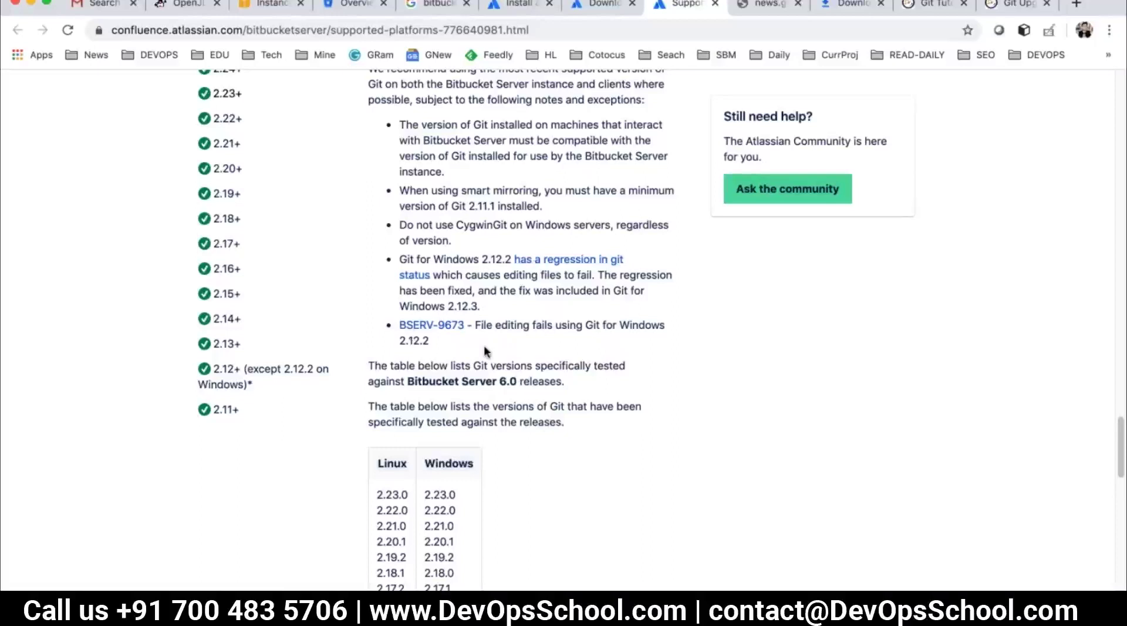
key("super+Tab")
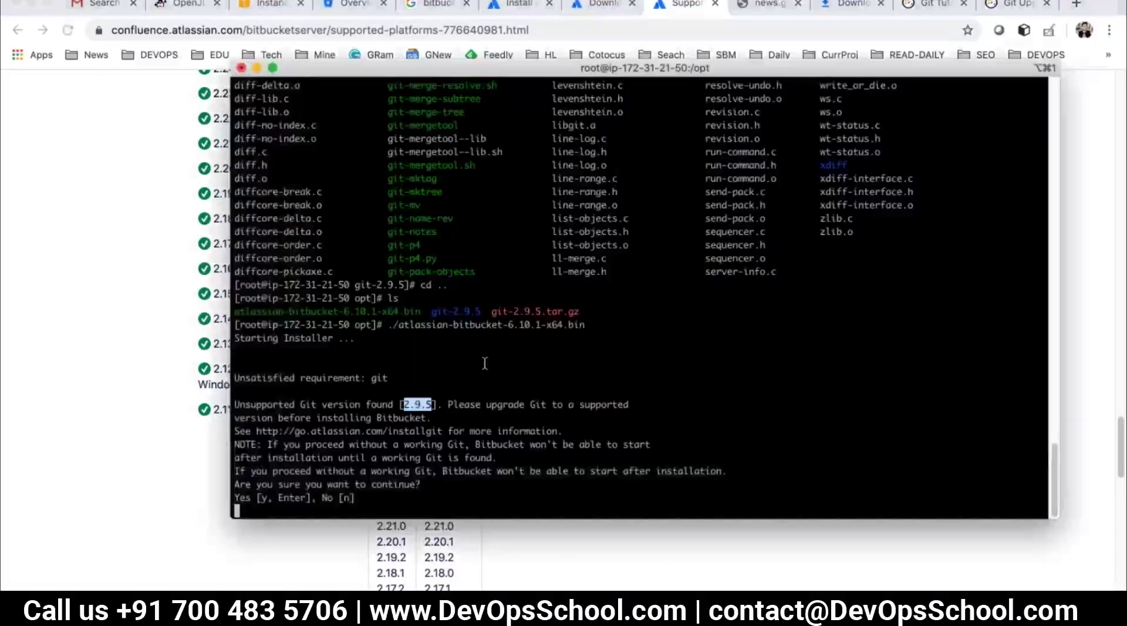
- Answer n to decline the Bitbucket installer, then run yum update
key("super+Tab")
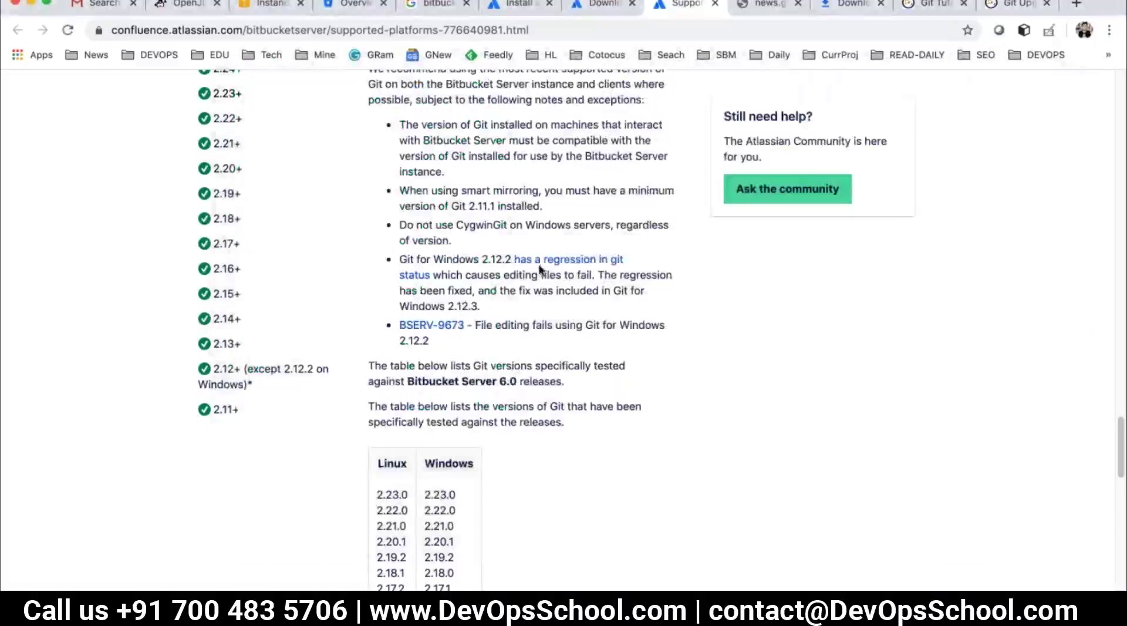
key("super+Tab")
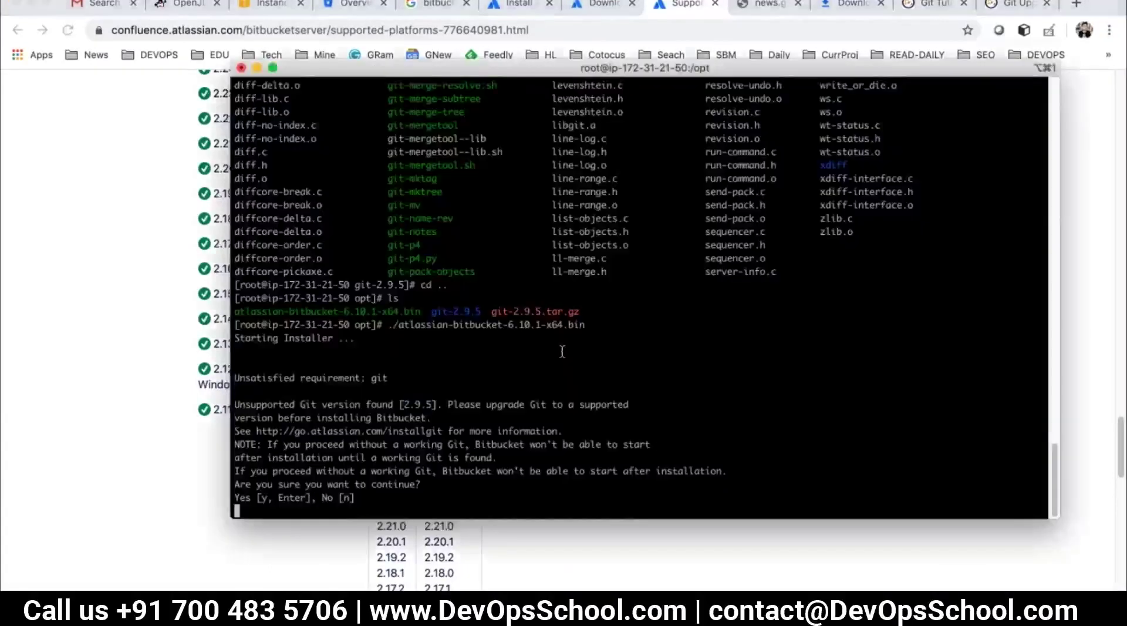
type("n")
key("Return")
type("yum ")
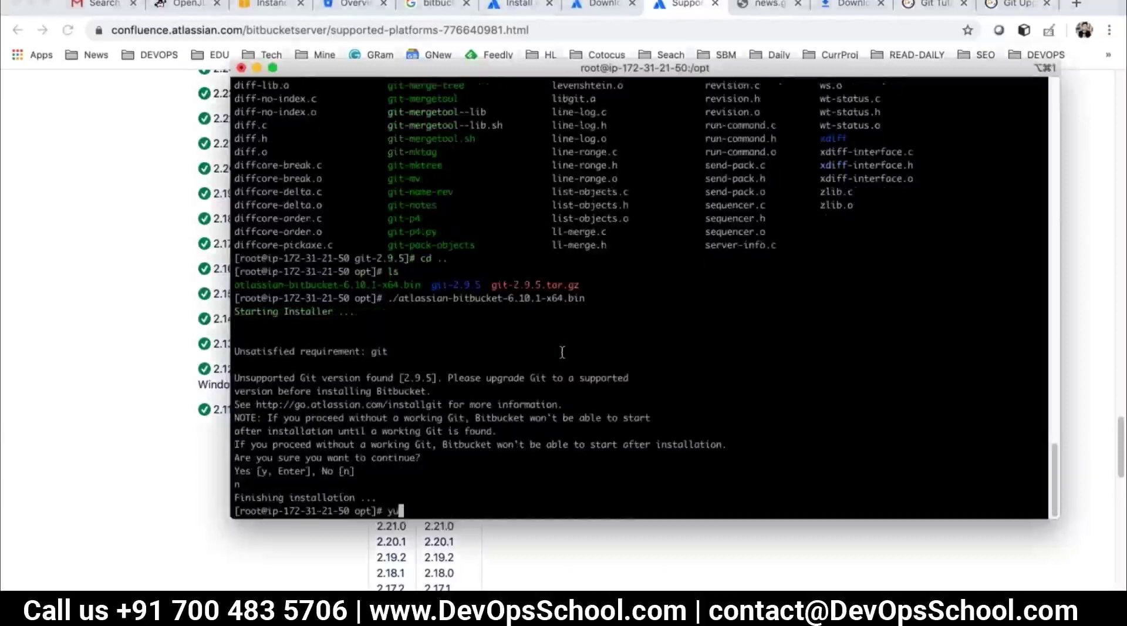
type("update")
key("Return")
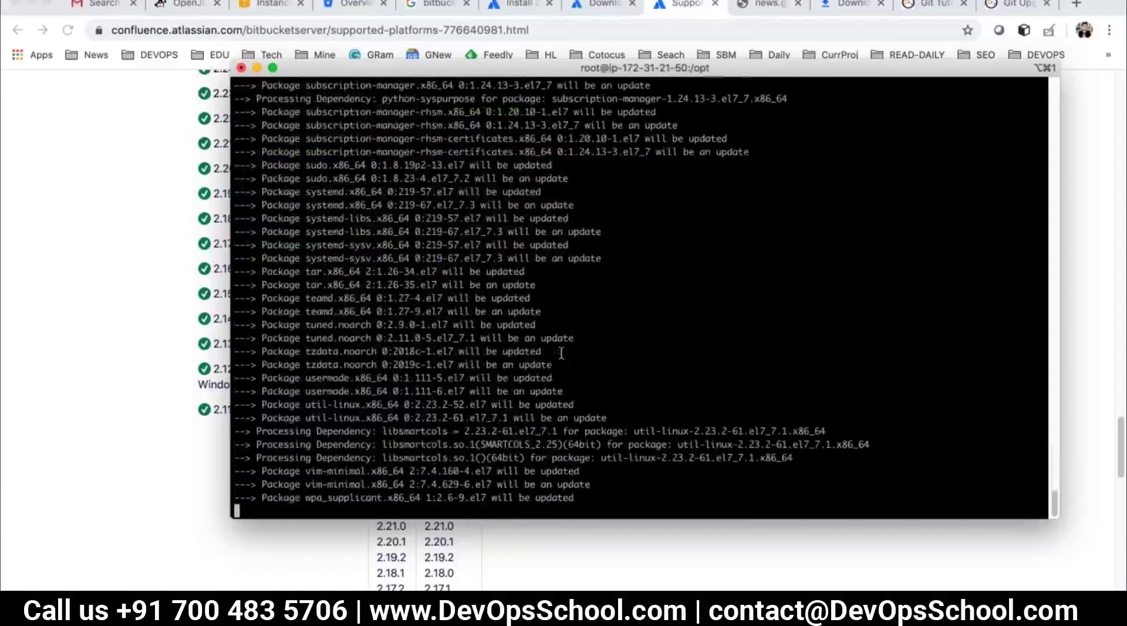
- Approve the yum transaction with y so the 159 package upgrades install
type("y")
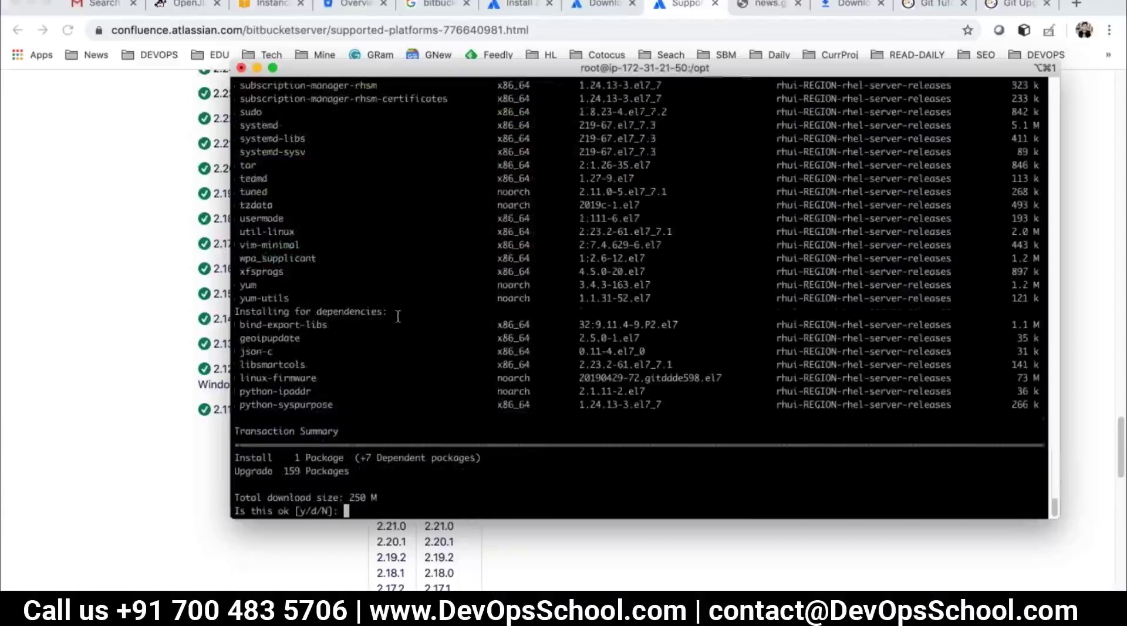
key("Return")
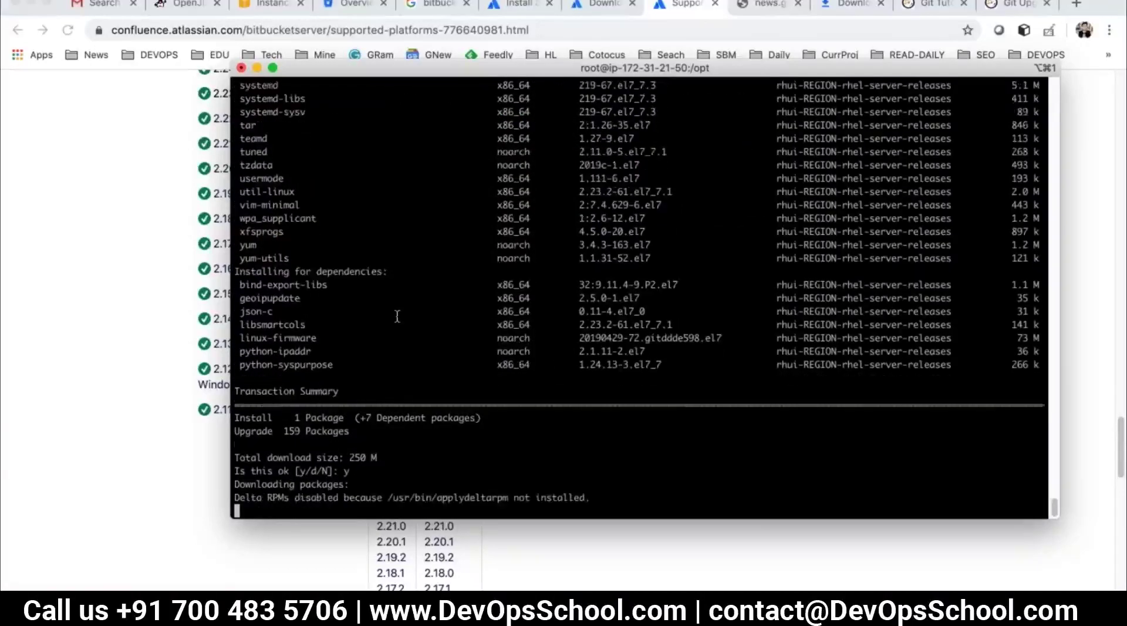
type("y")
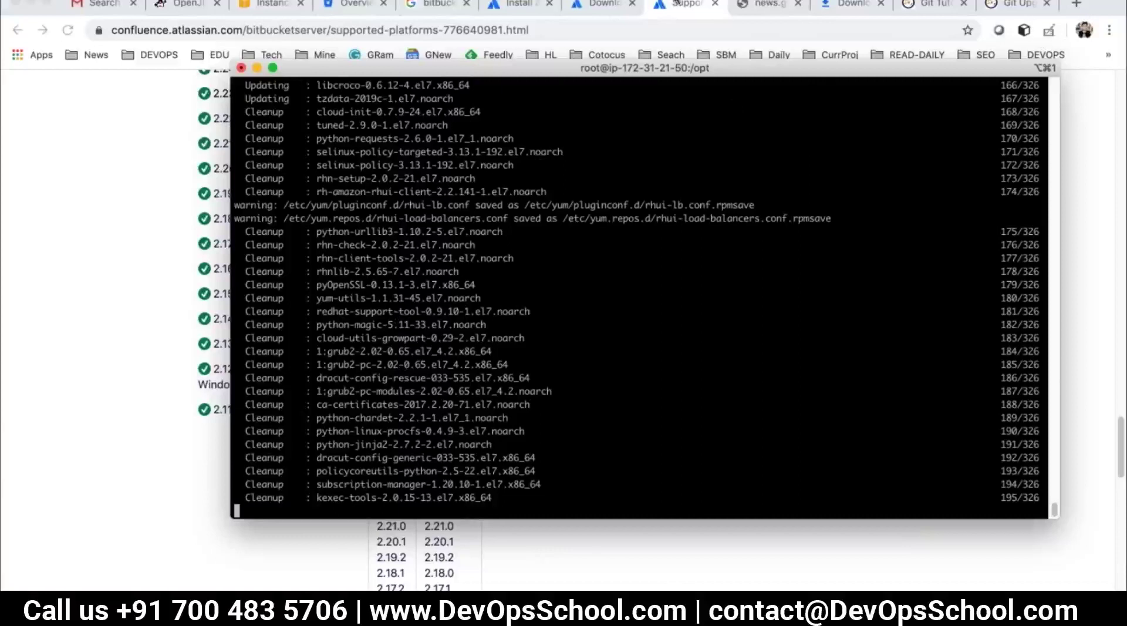
left_click(680, 4)
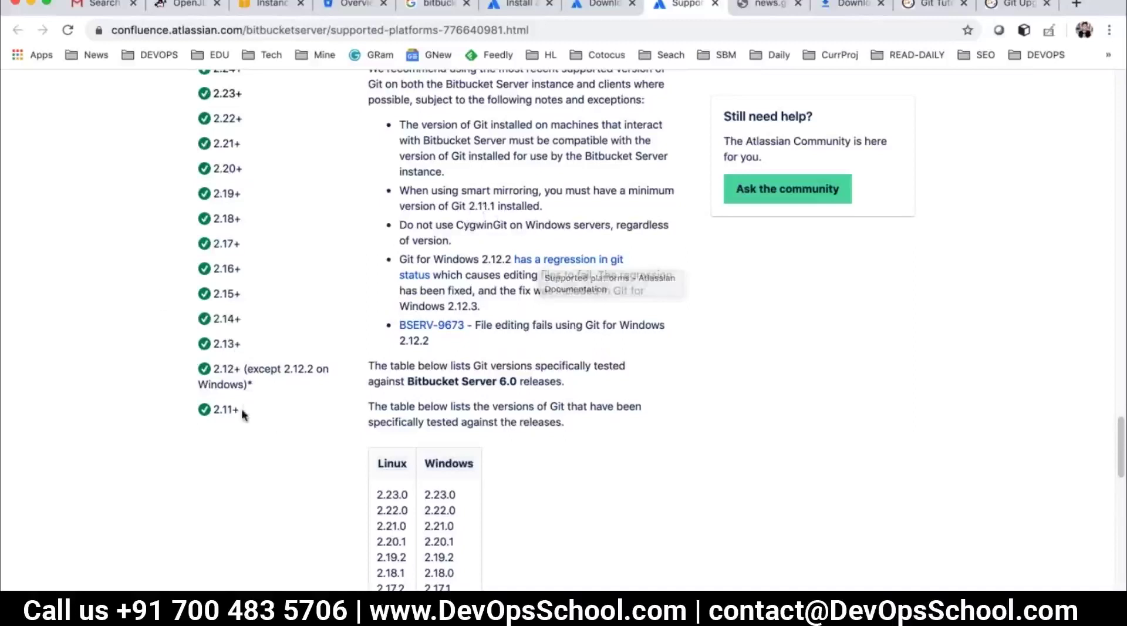
- Open the 'Installing and upgrading Git' guide in a new tab
scroll(243, 409, "up", 1)
scroll(243, 413, "up", 1)
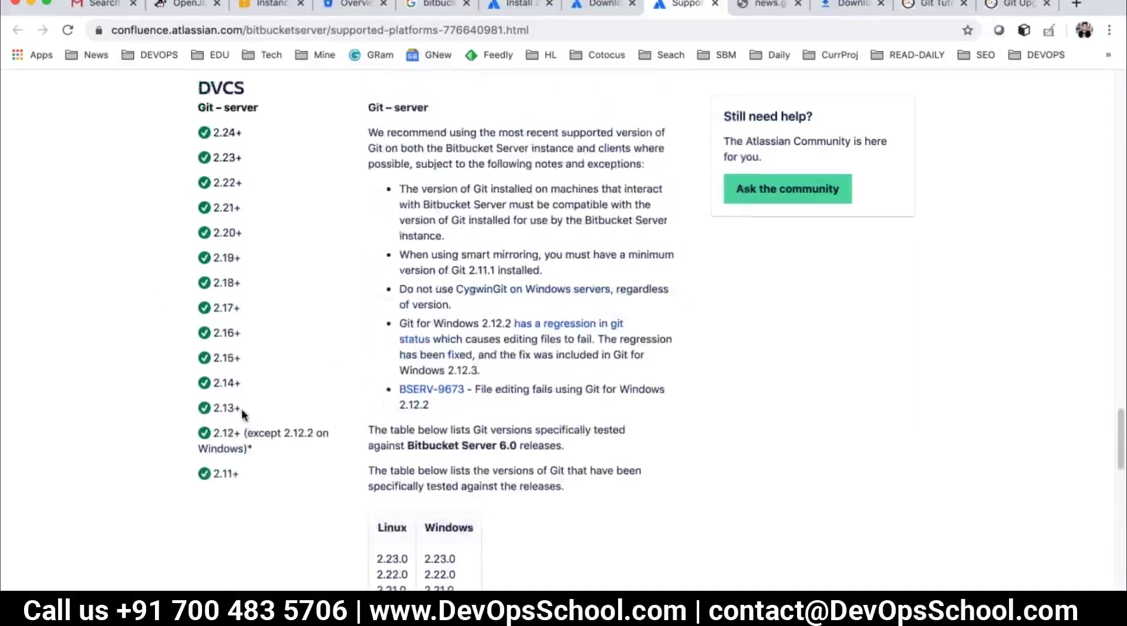
scroll(244, 411, "up", 1)
scroll(243, 414, "down", 20)
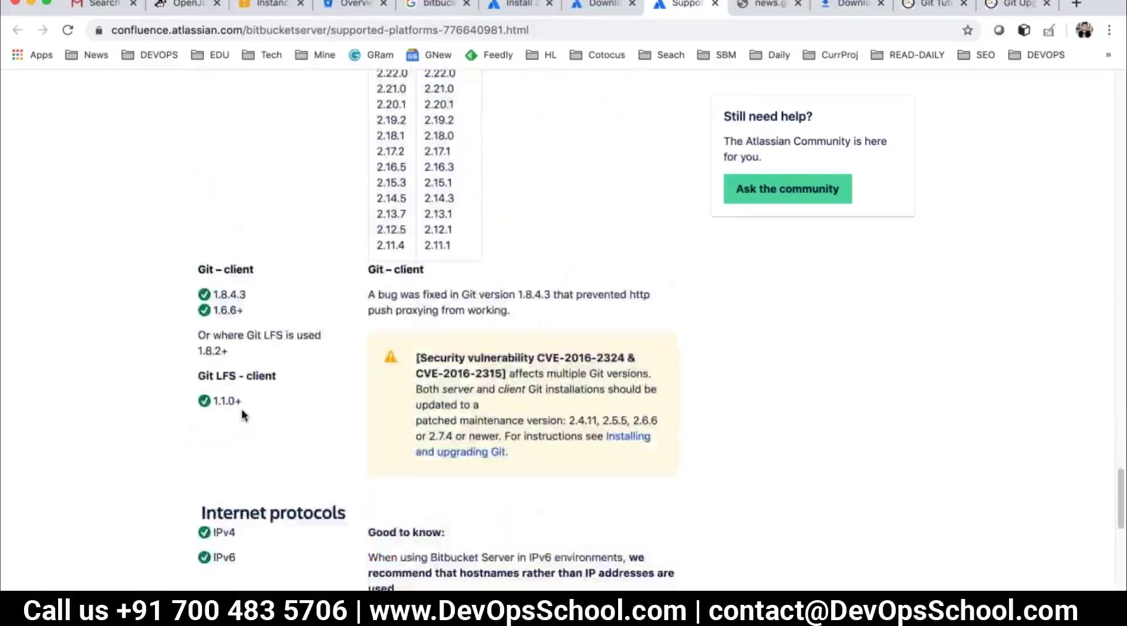
scroll(241, 409, "down", 1)
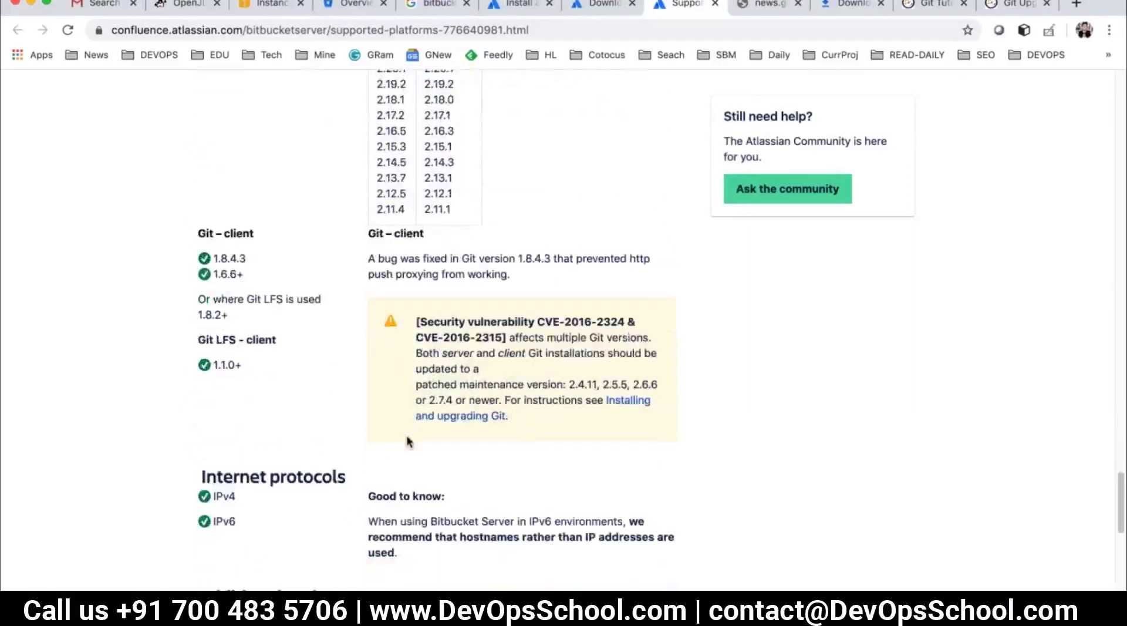
right_click(432, 427)
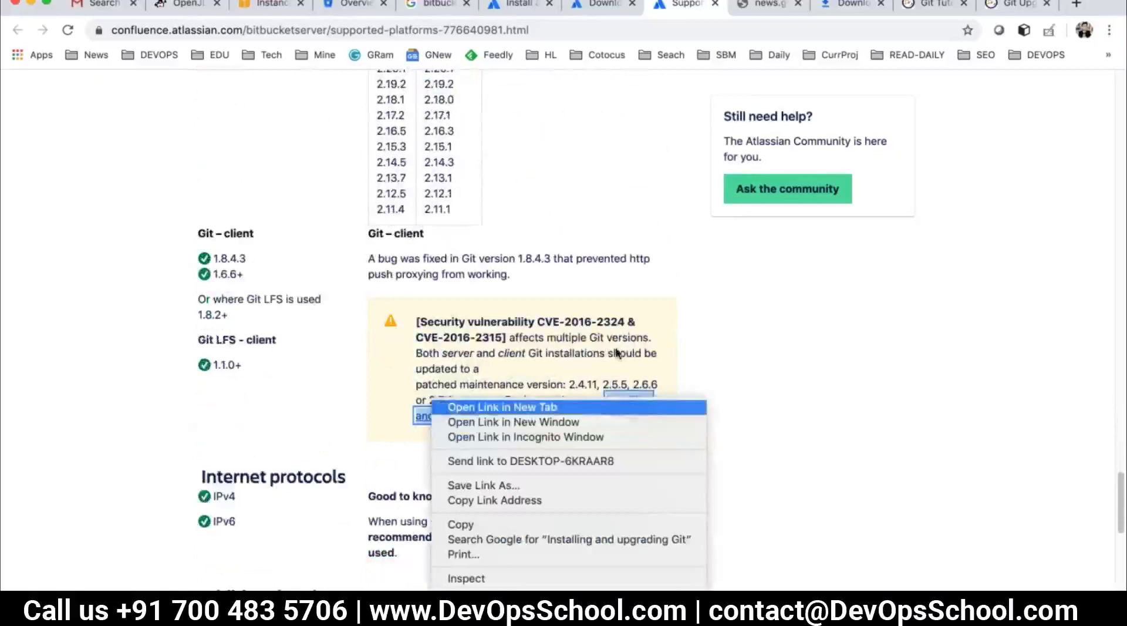
key("Escape")
key("super+Return")
key("ctrl+Tab")
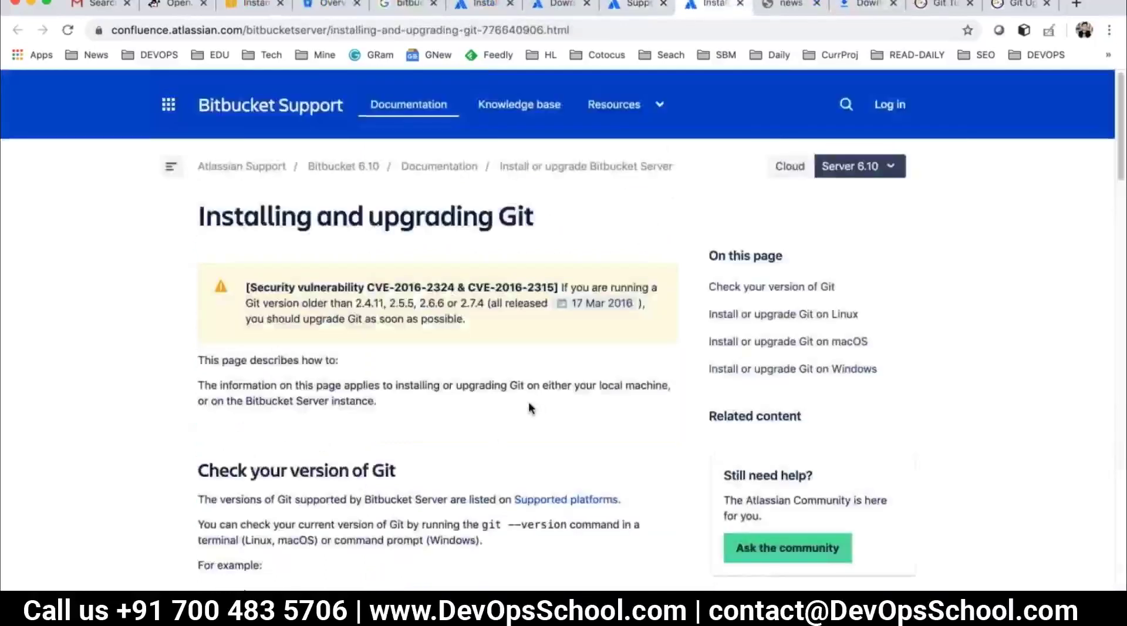
- Open the guide's 'Git website' link in a new tab and switch to it
scroll(528, 404, "down", 5)
scroll(528, 407, "down", 5)
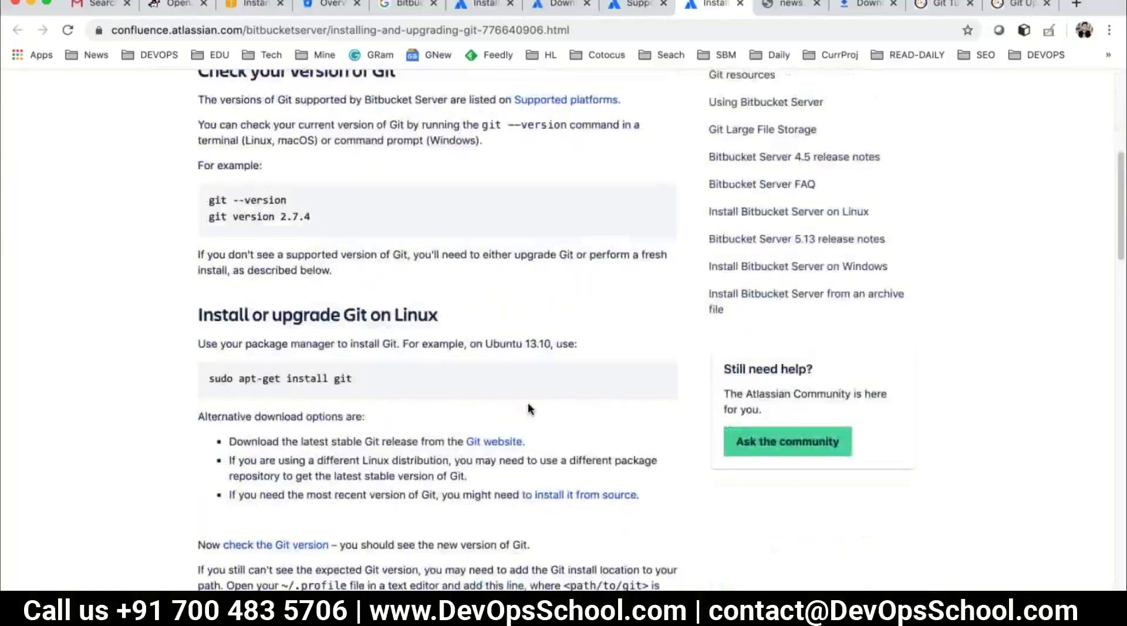
scroll(527, 402, "down", 8)
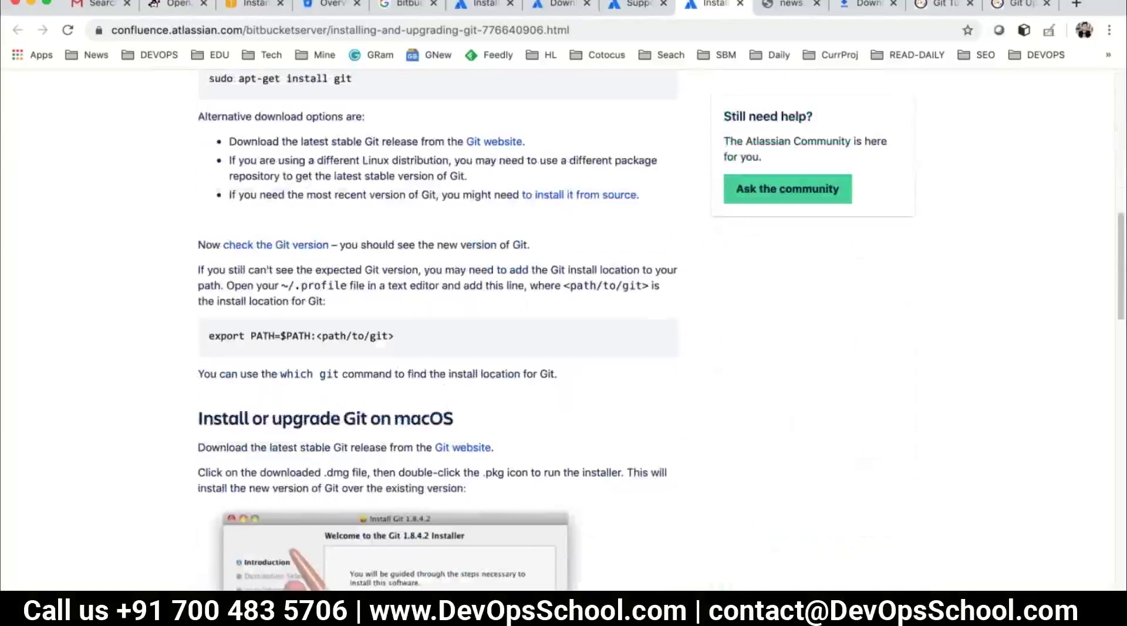
scroll(529, 405, "down", 7)
scroll(661, 338, "down", 7)
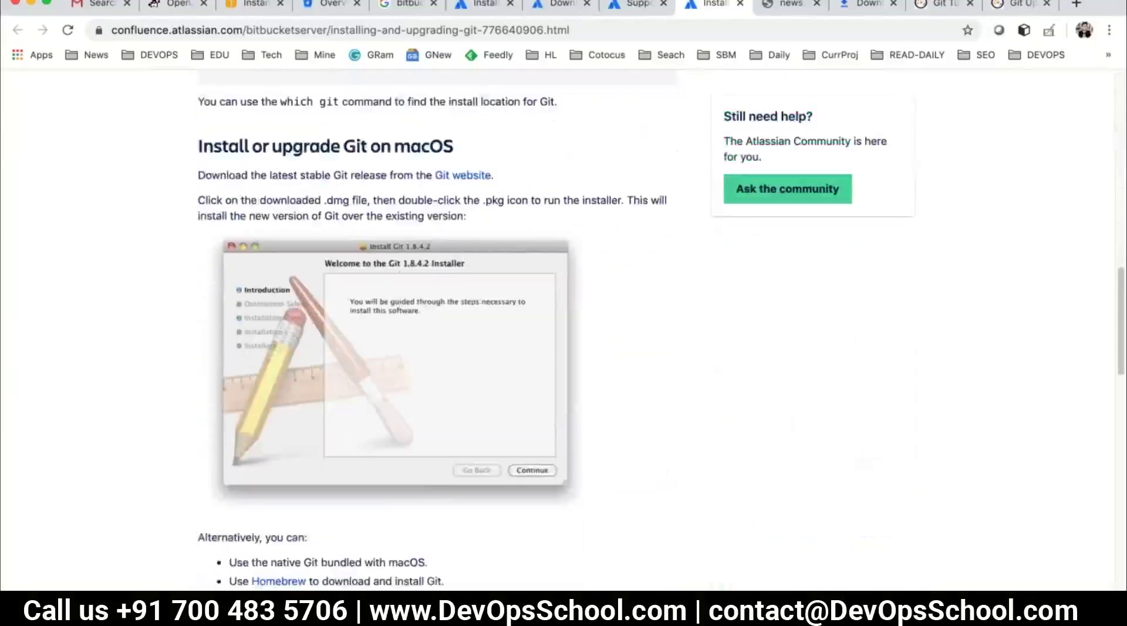
scroll(437, 329, "down", 11)
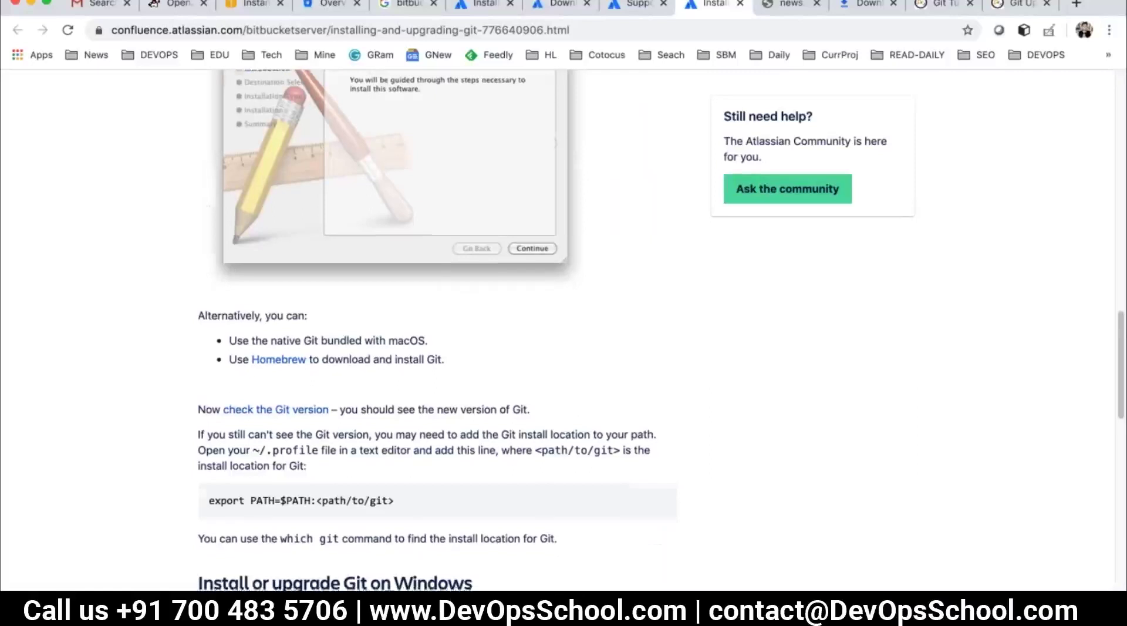
scroll(437, 329, "down", 12)
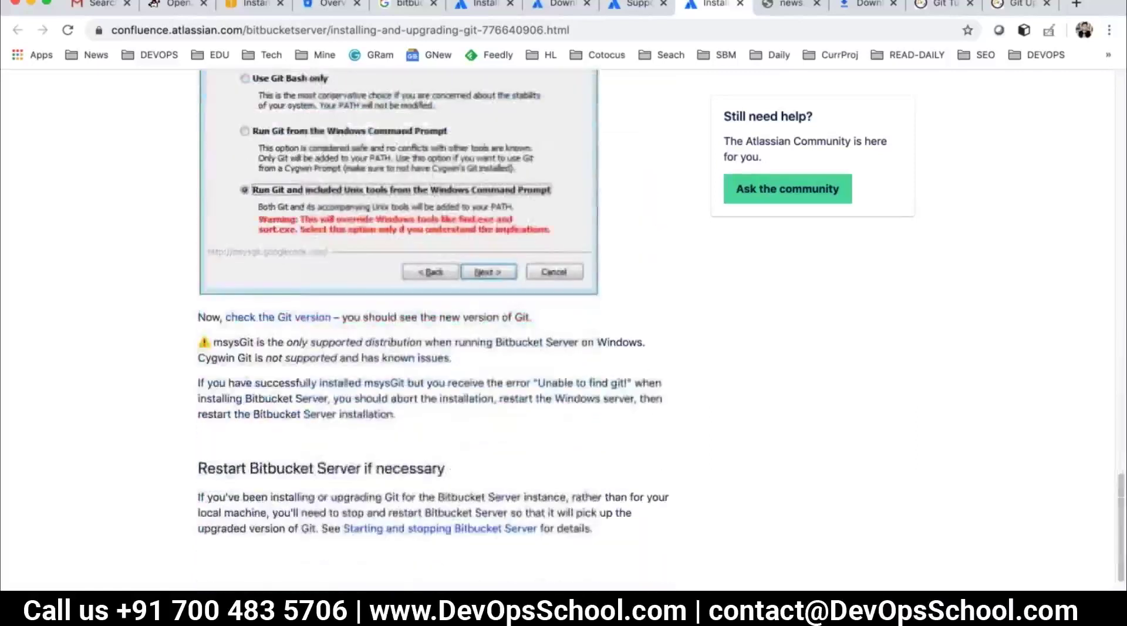
scroll(437, 329, "down", 4)
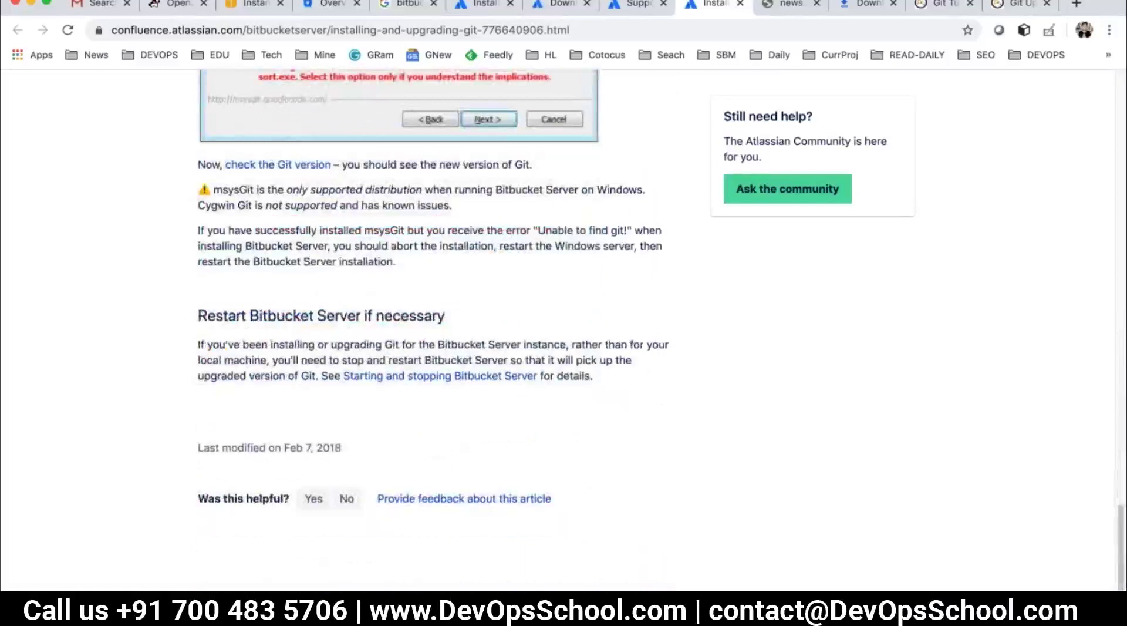
scroll(437, 329, "up", 20)
scroll(437, 329, "up", 6)
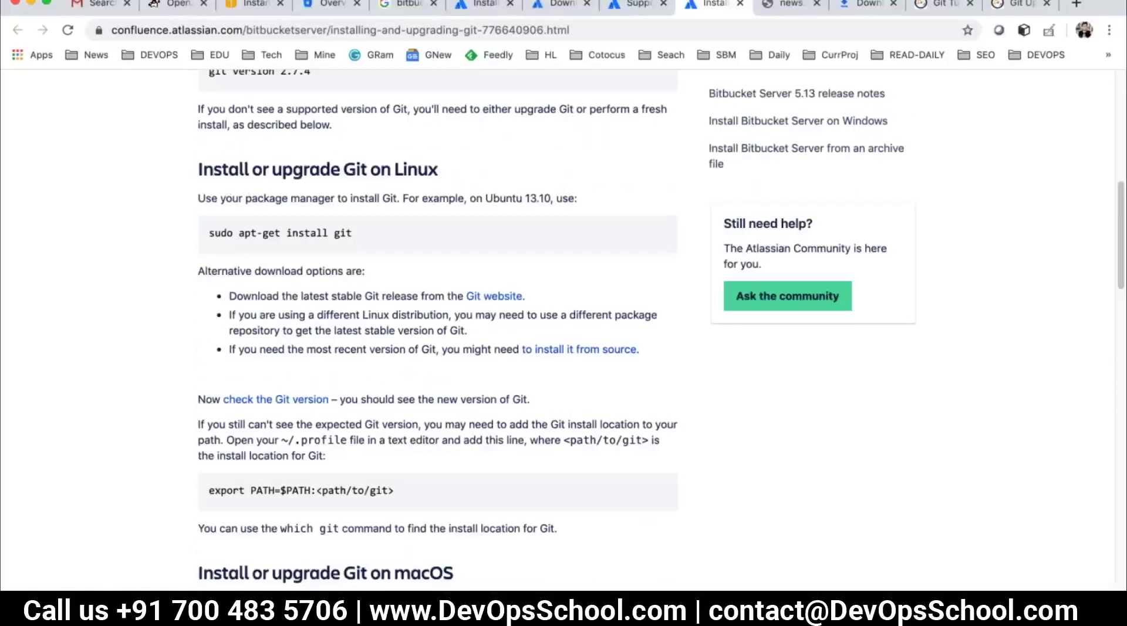
right_click(498, 296)
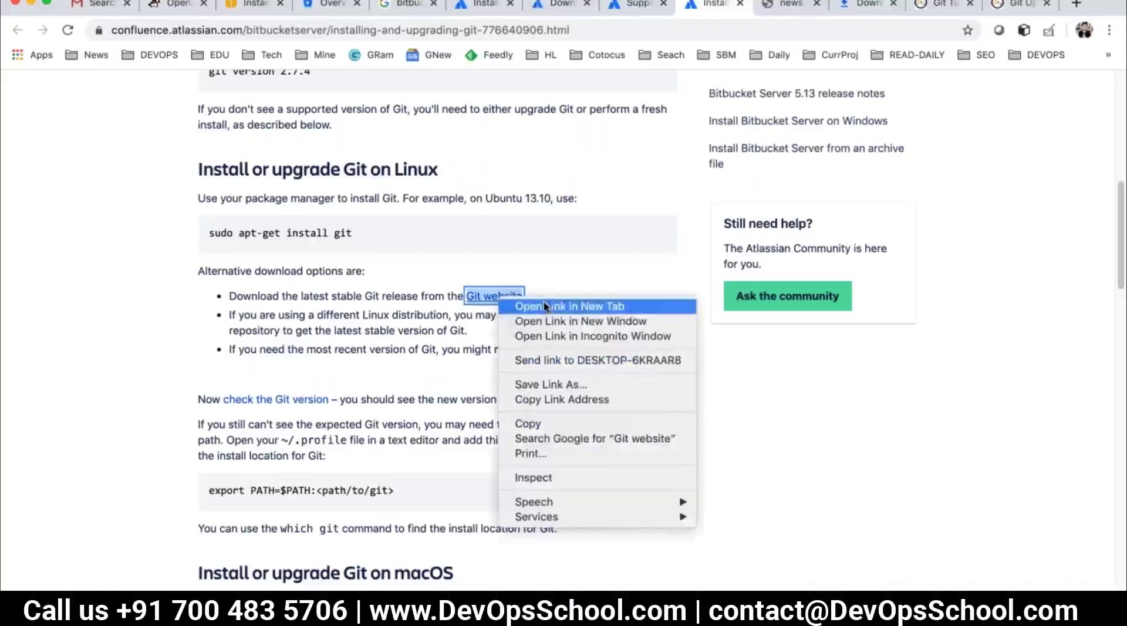
left_click(544, 306)
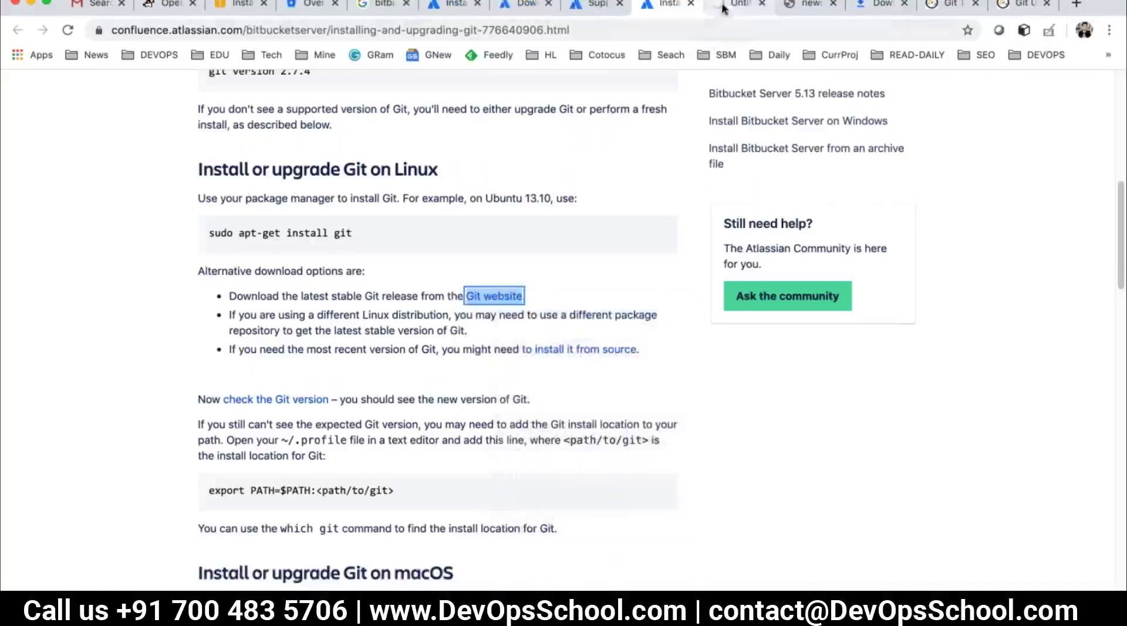
left_click(724, 6)
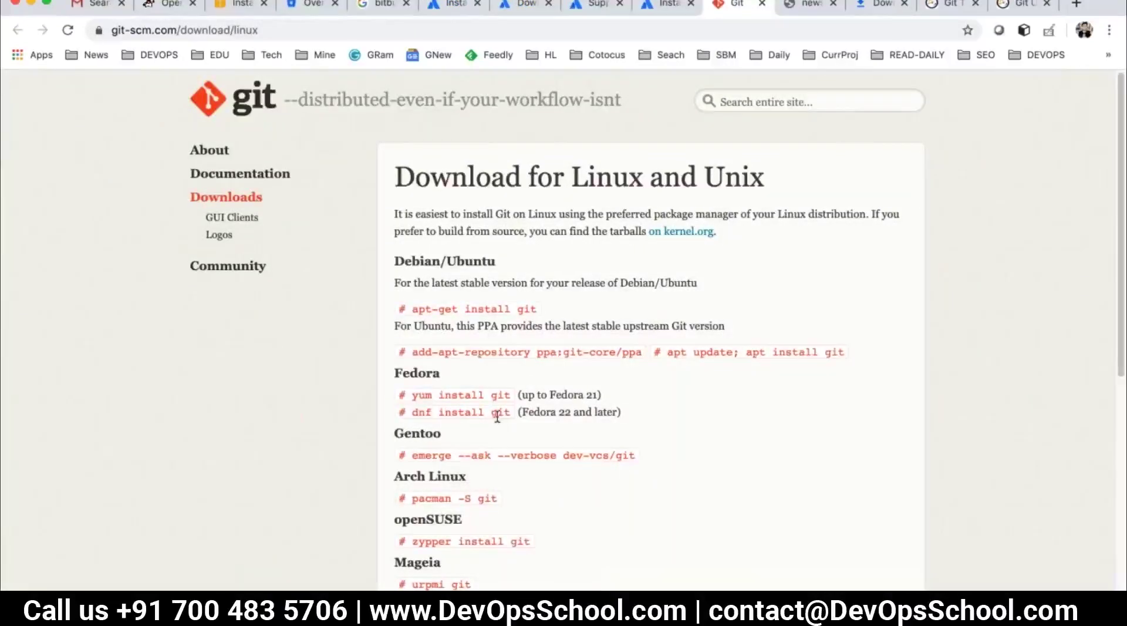
- Open the Red Hat section's 'download a tarball' link in a new tab
scroll(497, 416, "down", 5)
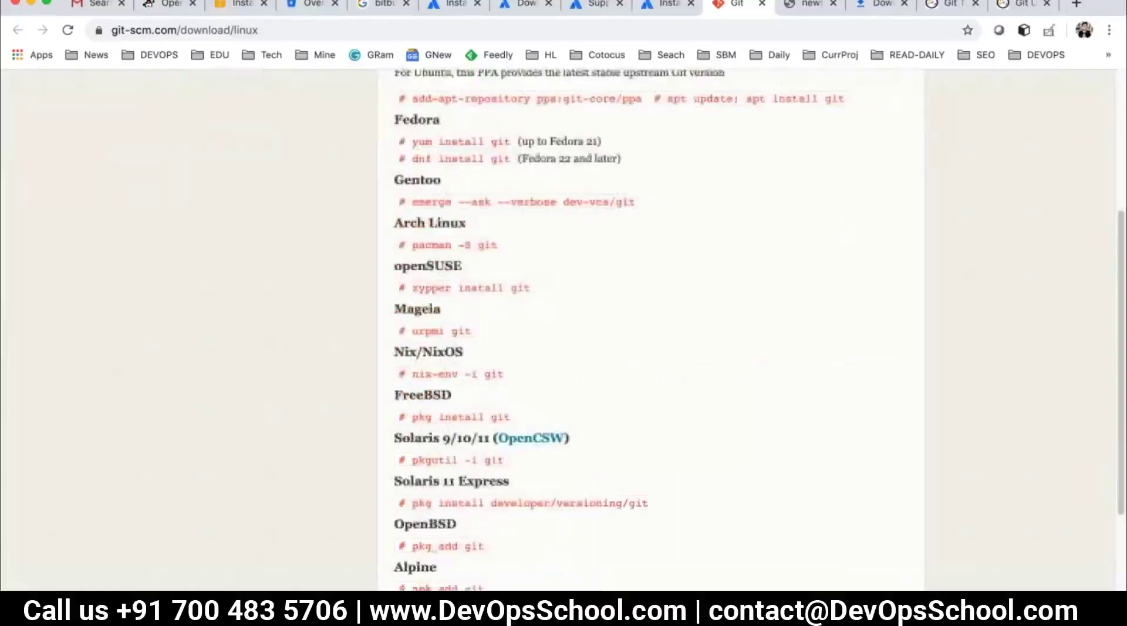
scroll(497, 416, "down", 3)
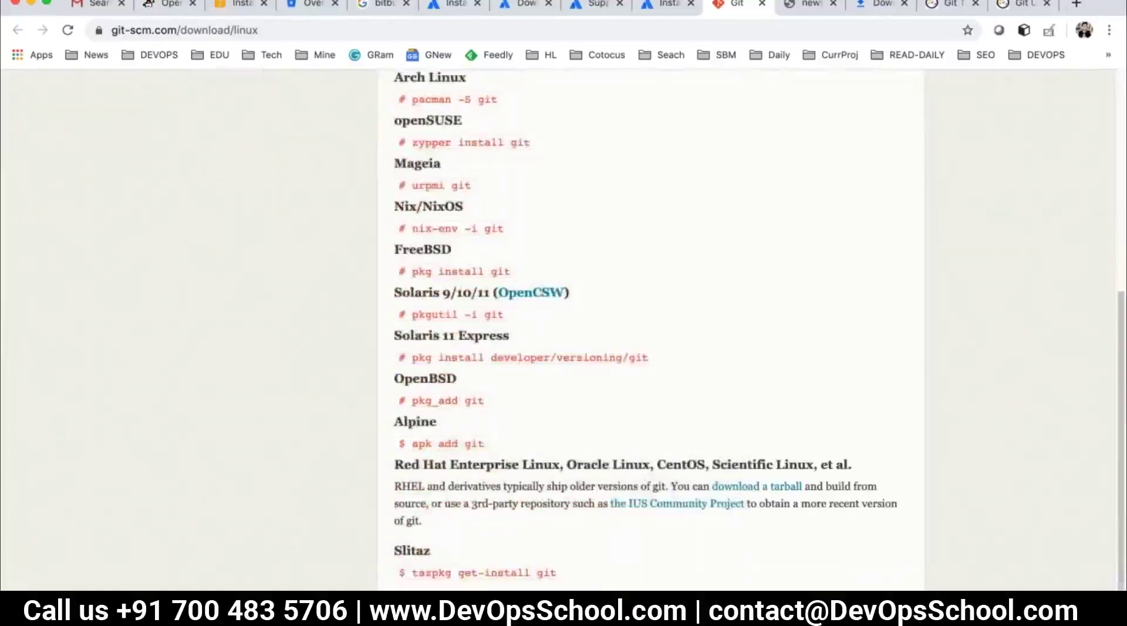
scroll(687, 241, "up", 8)
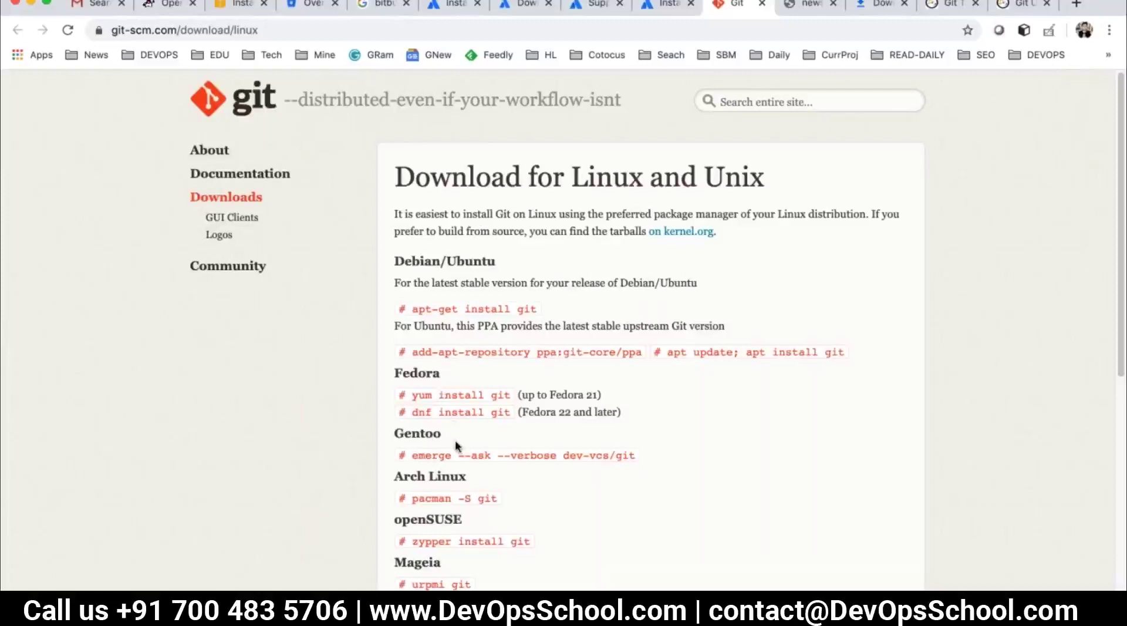
scroll(456, 441, "down", 1)
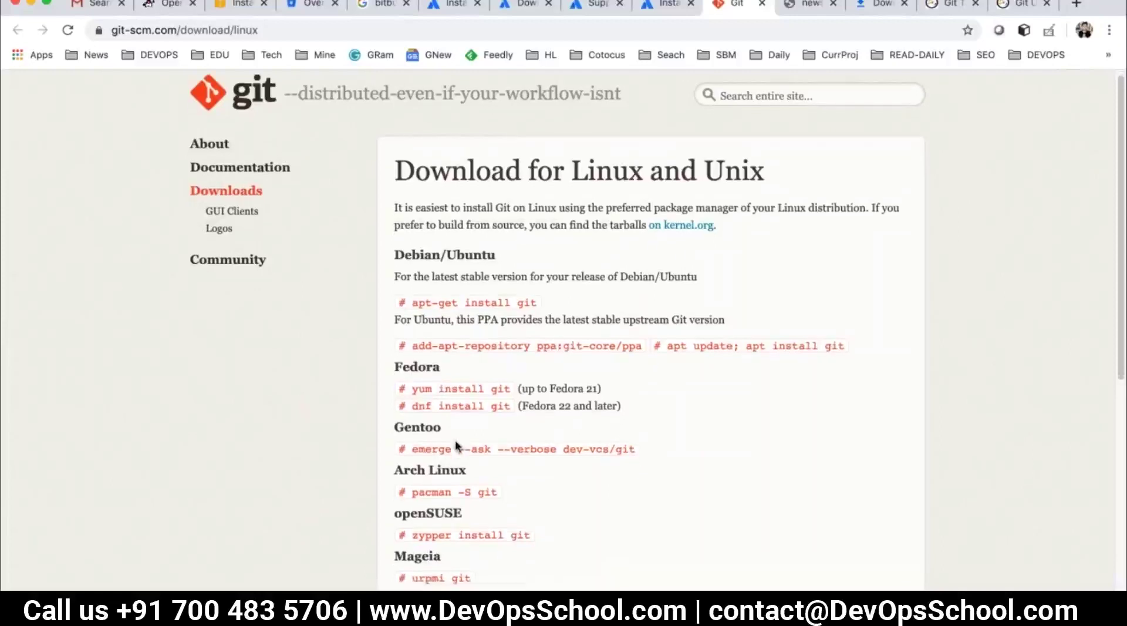
scroll(455, 440, "down", 6)
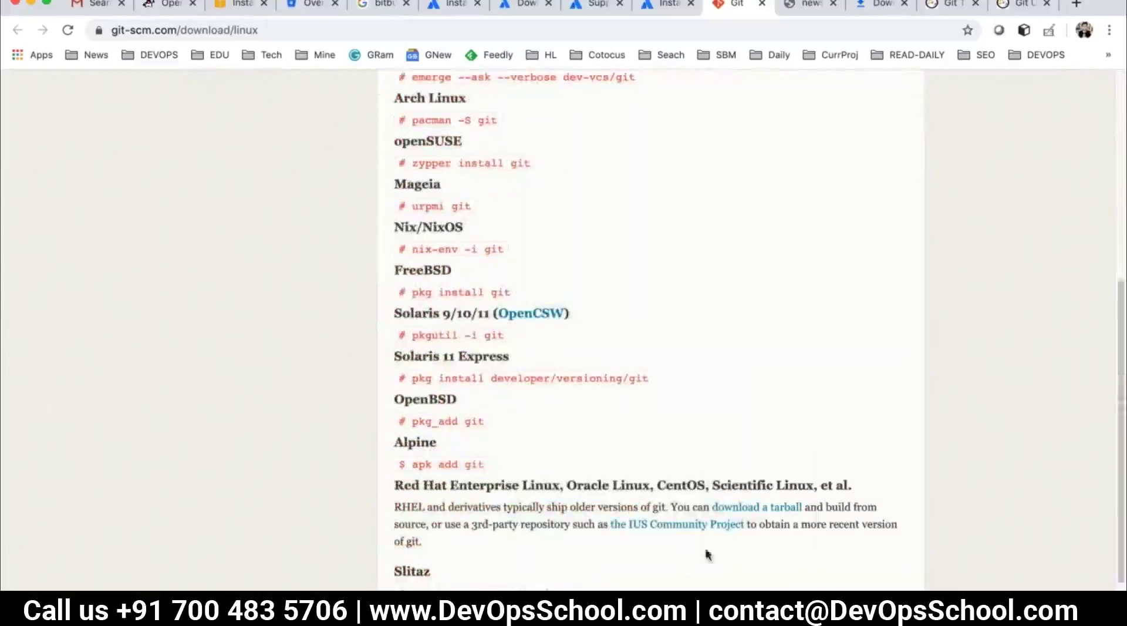
right_click(749, 512)
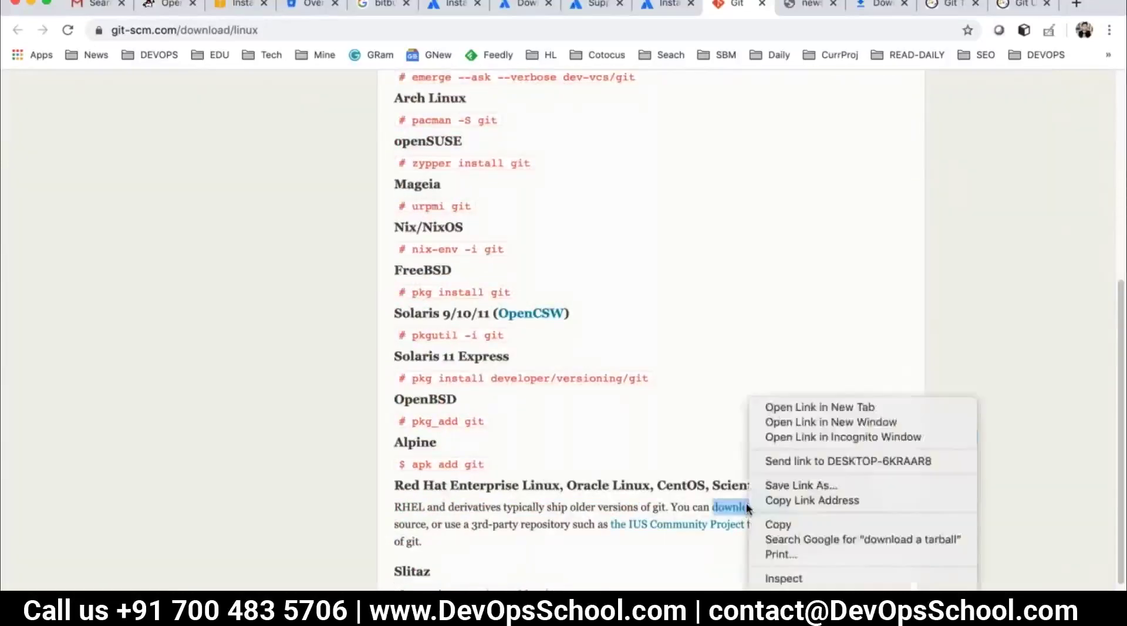
left_click(781, 406)
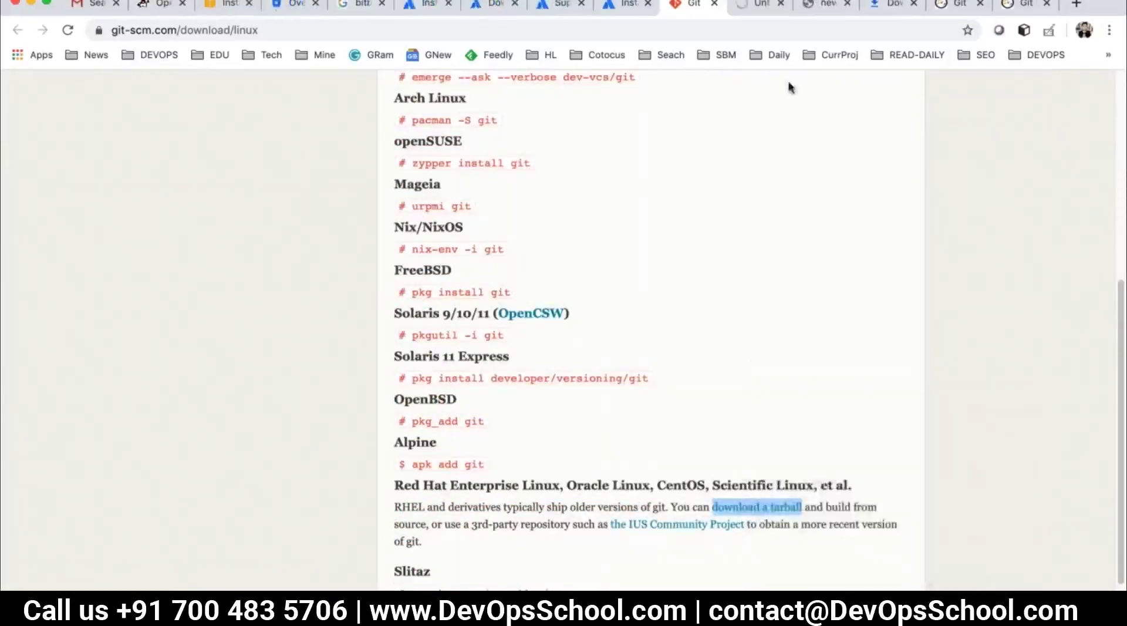
- Browse the kernel.org Git release index and recheck Atlassian's supported Git versions
left_click(758, 6)
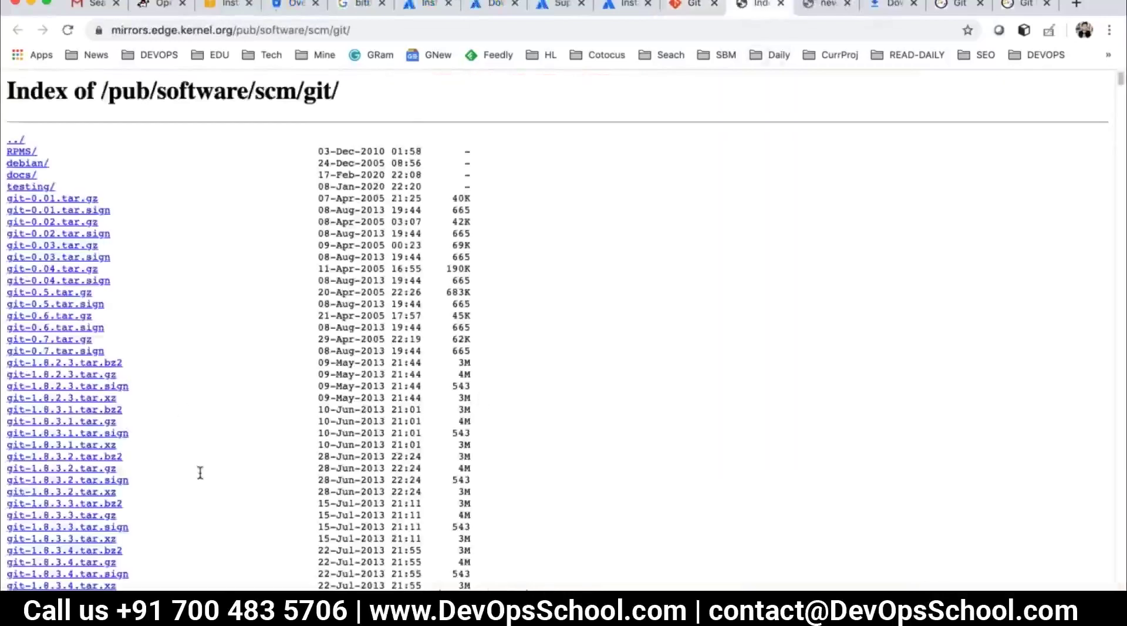
scroll(200, 472, "down", 15)
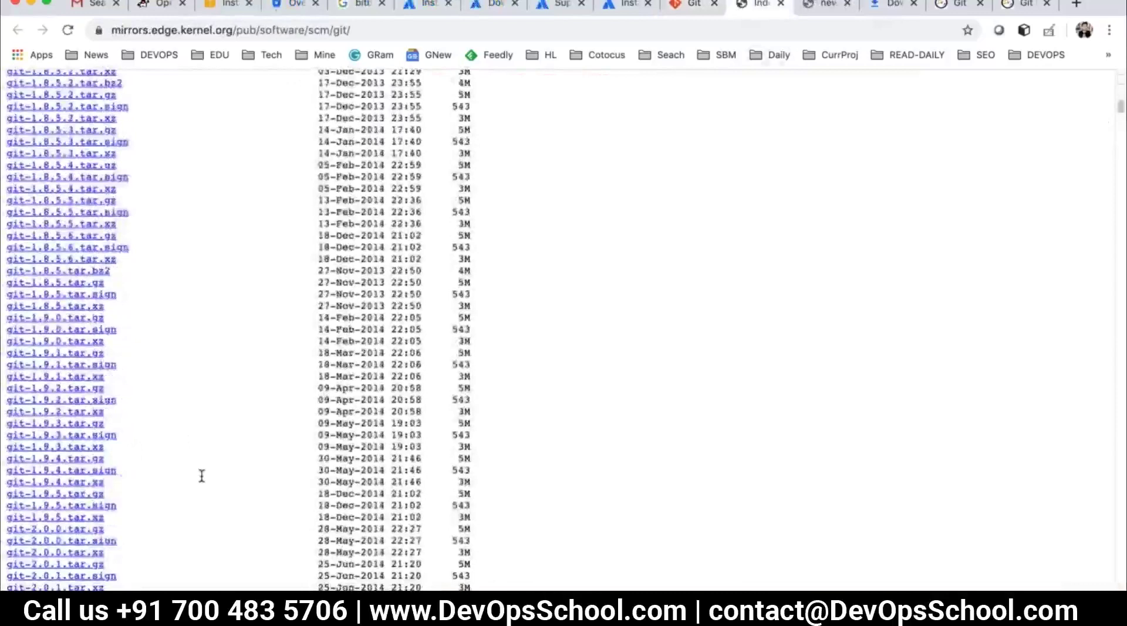
scroll(202, 476, "down", 20)
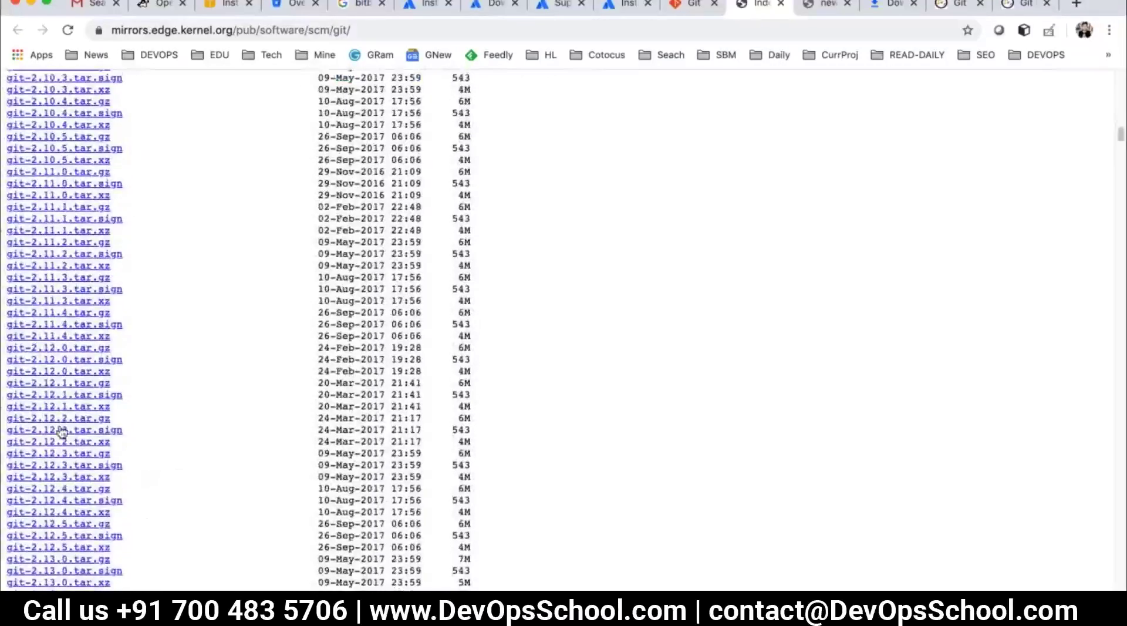
scroll(164, 582, "down", 1)
scroll(162, 584, "down", 10)
left_click(561, 4)
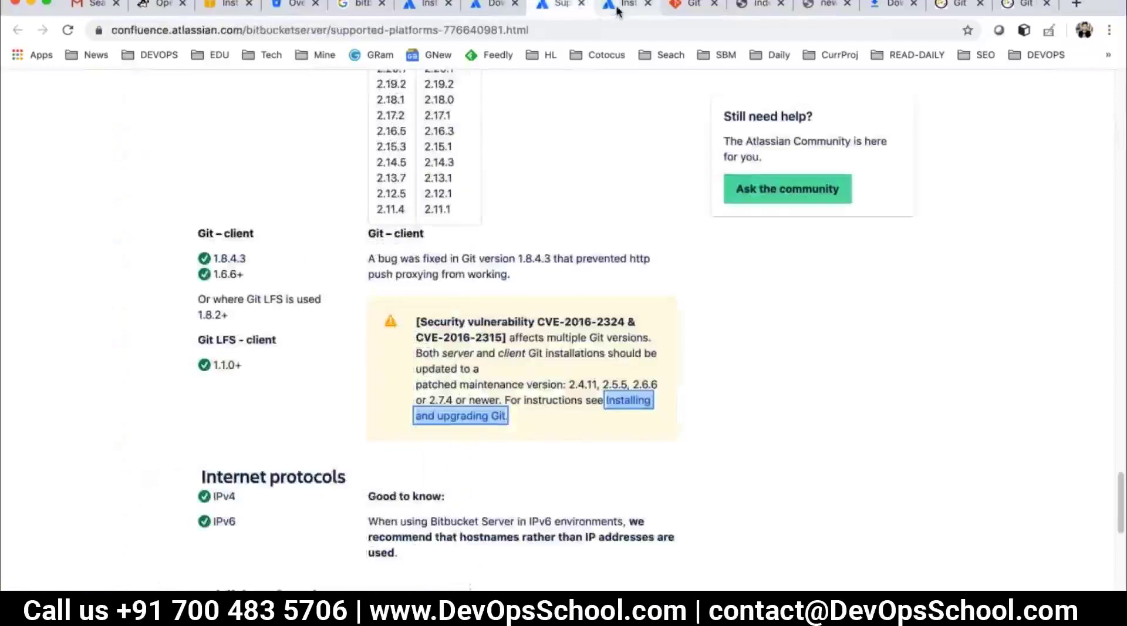
left_click(617, 11)
left_click(561, 4)
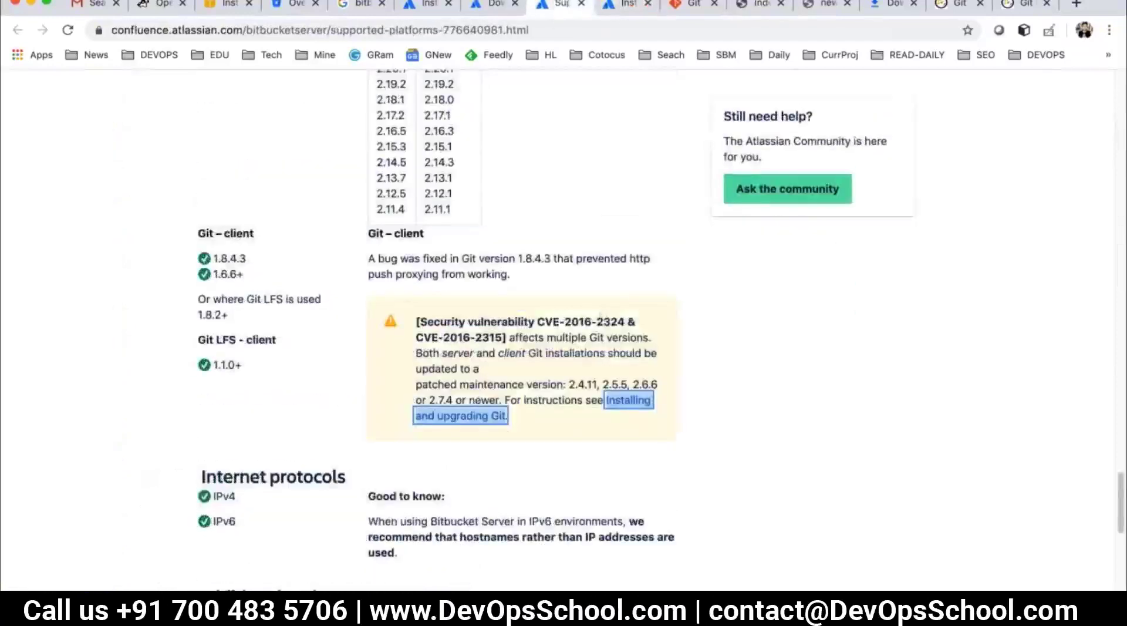
scroll(523, 328, "down", 2)
scroll(522, 329, "up", 9)
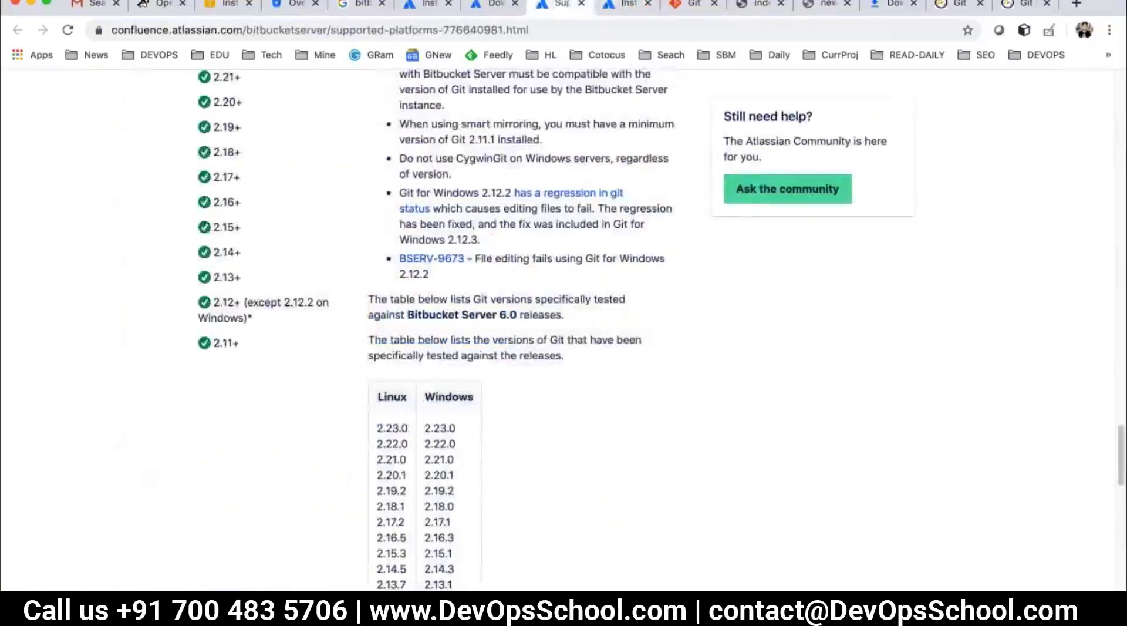
scroll(589, 308, "up", 2)
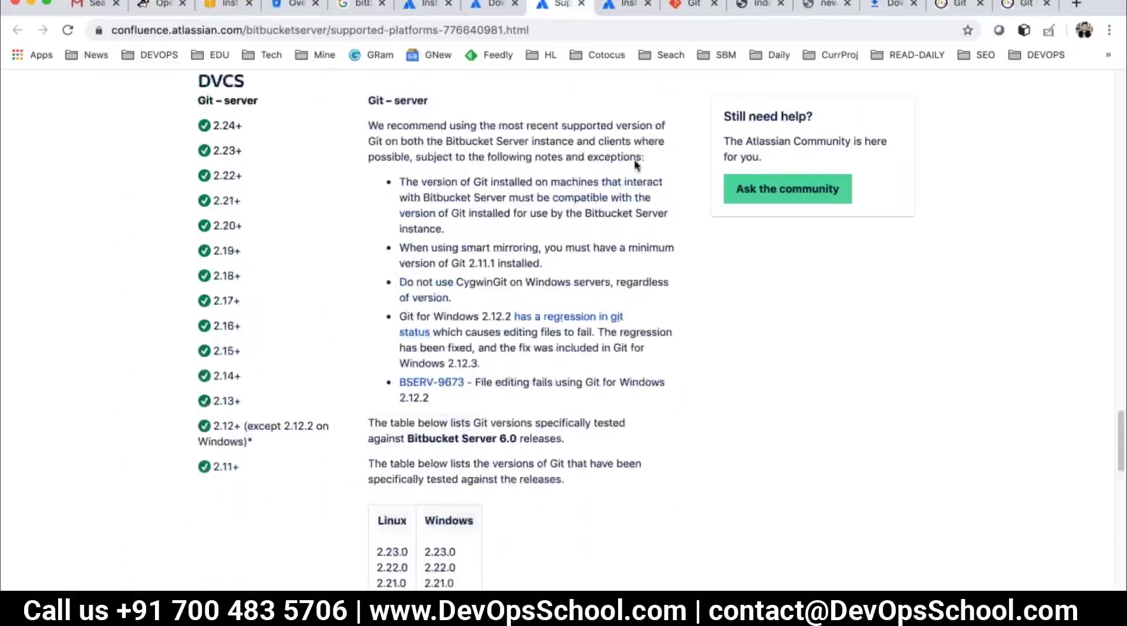
- Copy the git-2.21.1.tar.gz entry from the kernel.org release index
left_click(693, 3)
left_click(758, 4)
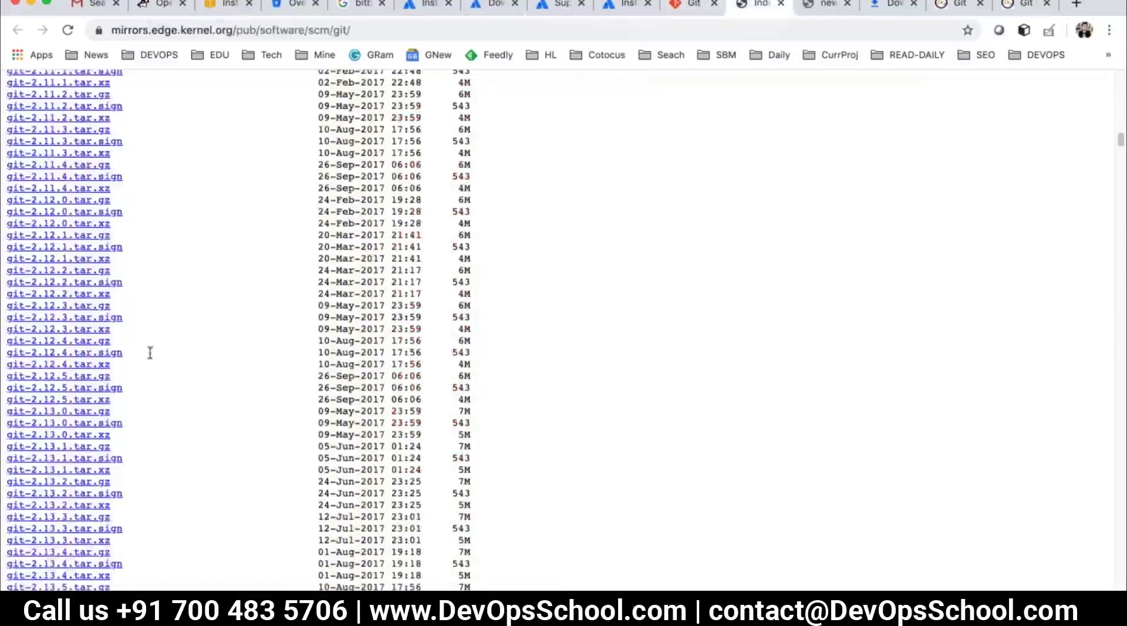
scroll(161, 441, "down", 3)
scroll(159, 453, "down", 20)
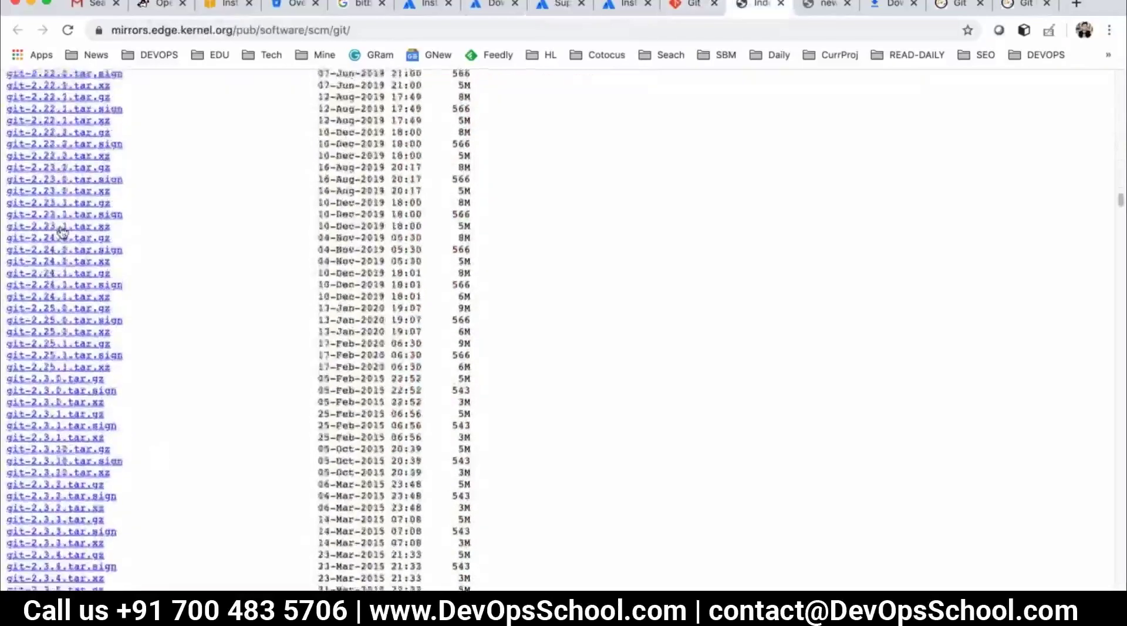
scroll(61, 229, "up", 2)
scroll(55, 145, "up", 1)
right_click(60, 91)
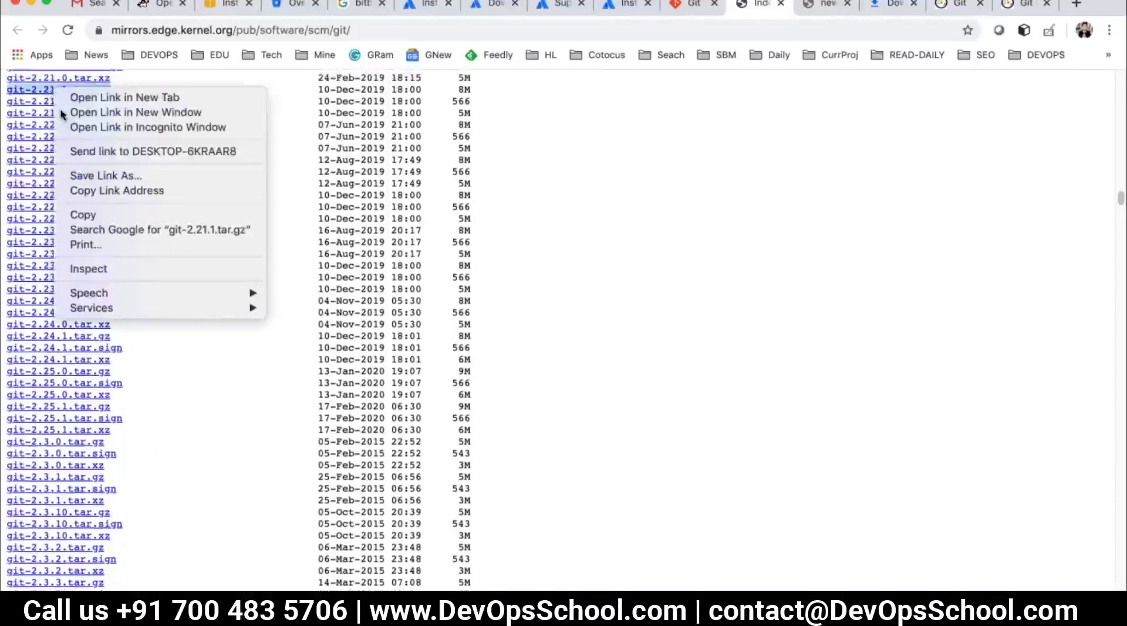
left_click(74, 214)
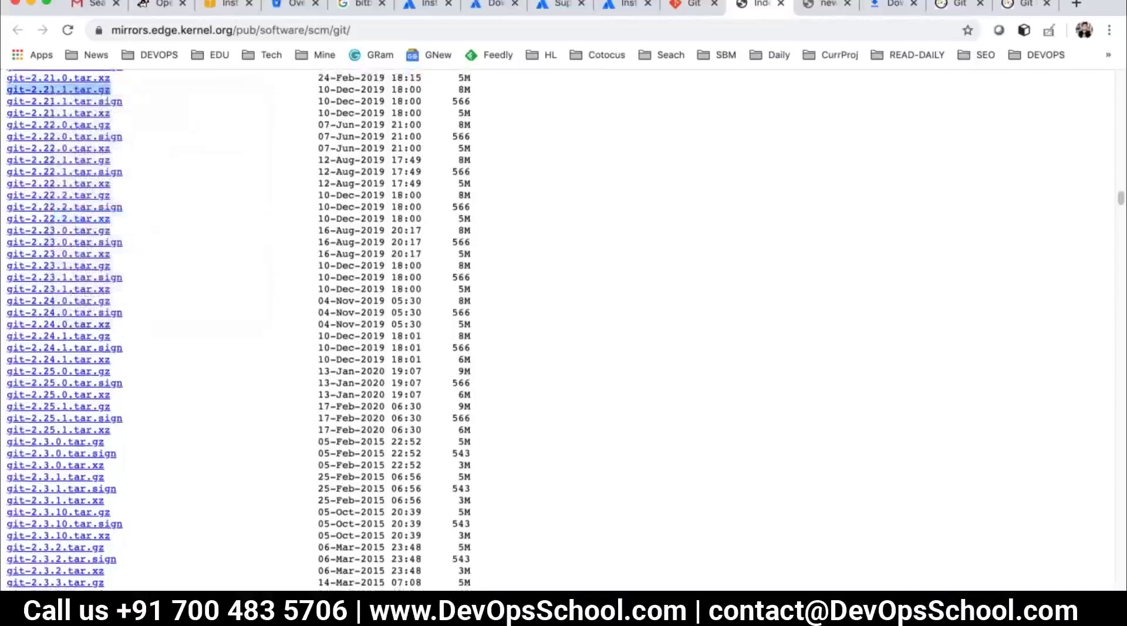
key("super+Tab")
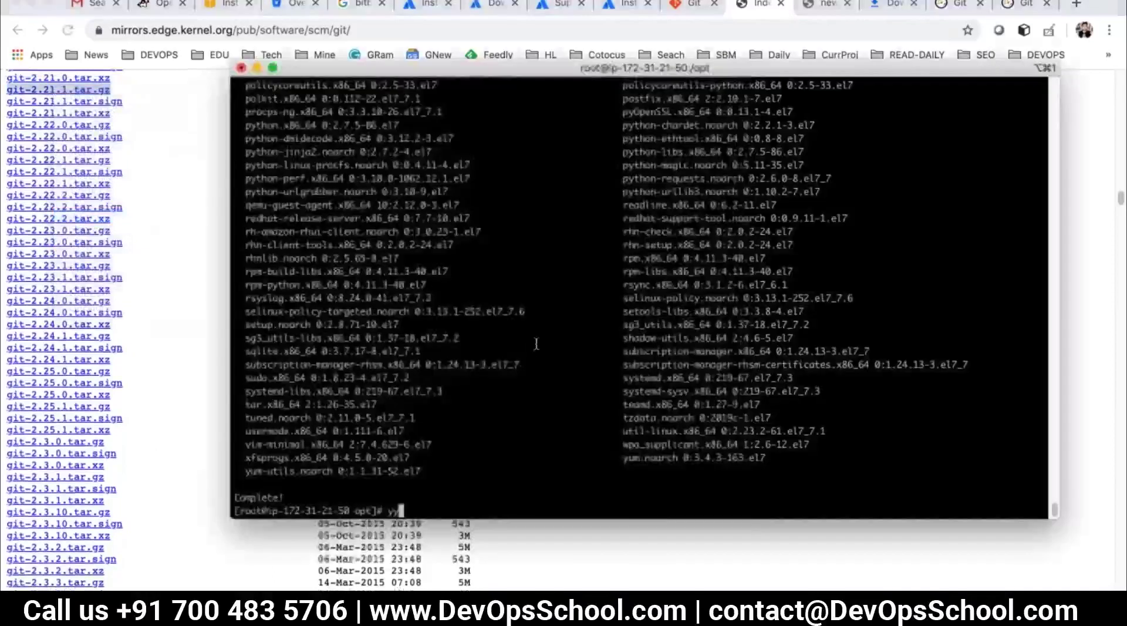
- Run wget with the full kernel.org URL of git-2.21.1.tar.gz in /opt
key("BackSpace")
key("BackSpace")
type("ls")
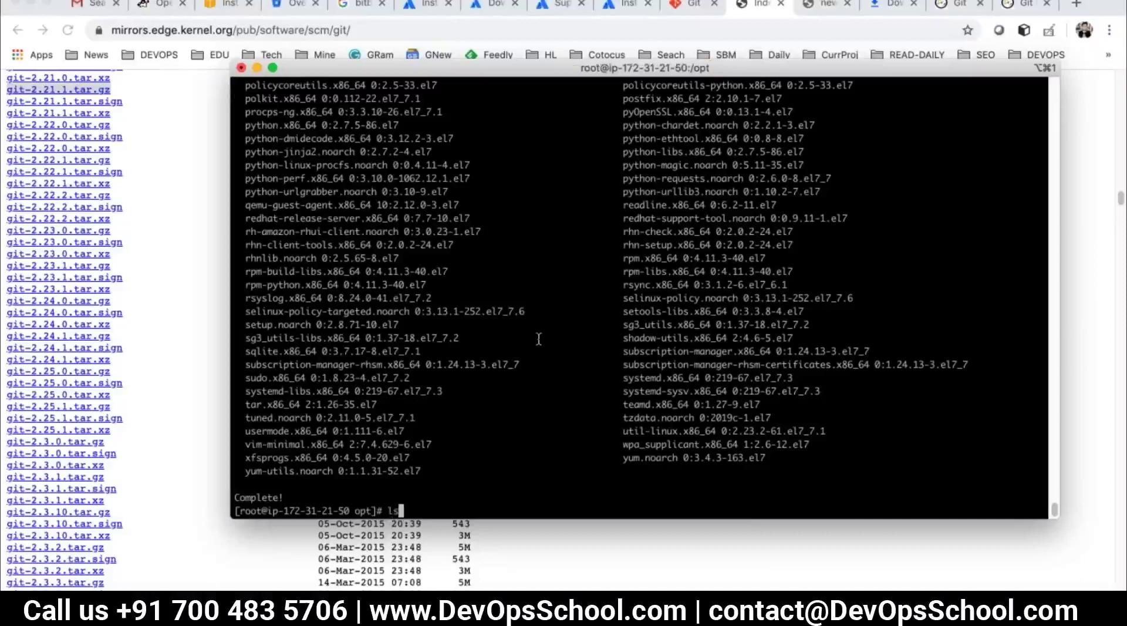
key("Return")
type("wget")
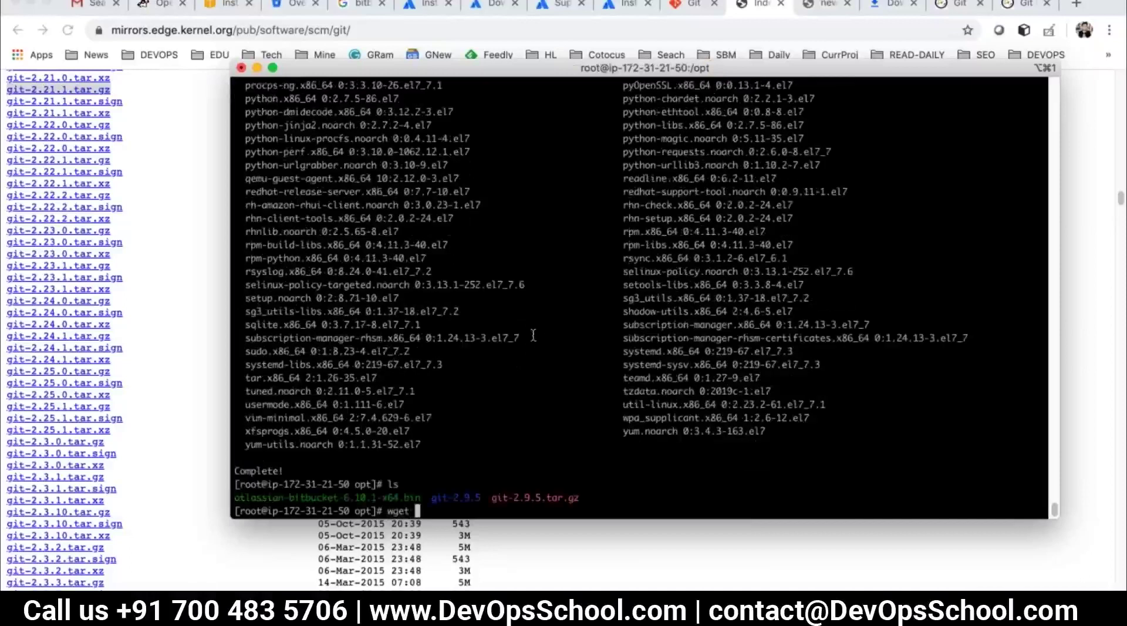
type("git-2.21.1.tar.gz")
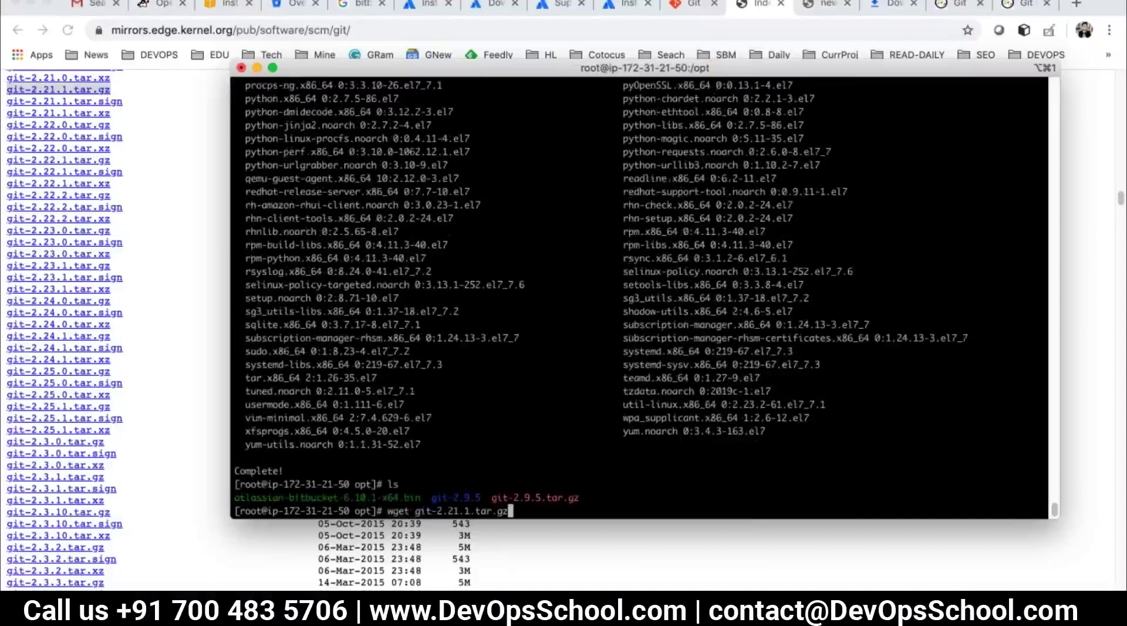
key("super+Tab")
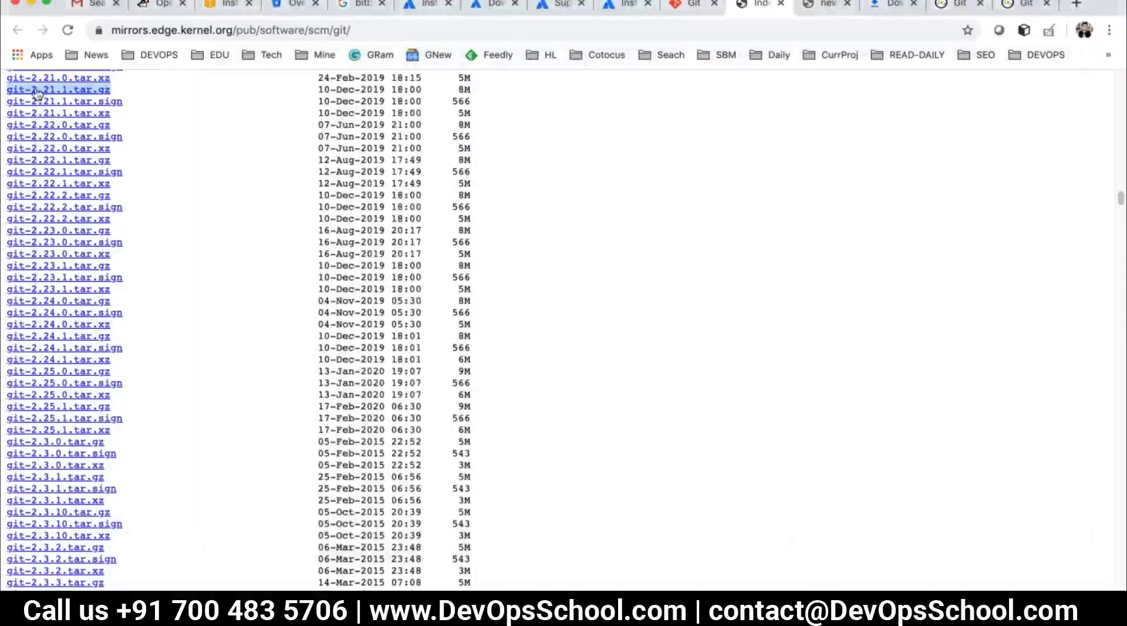
right_click(36, 93)
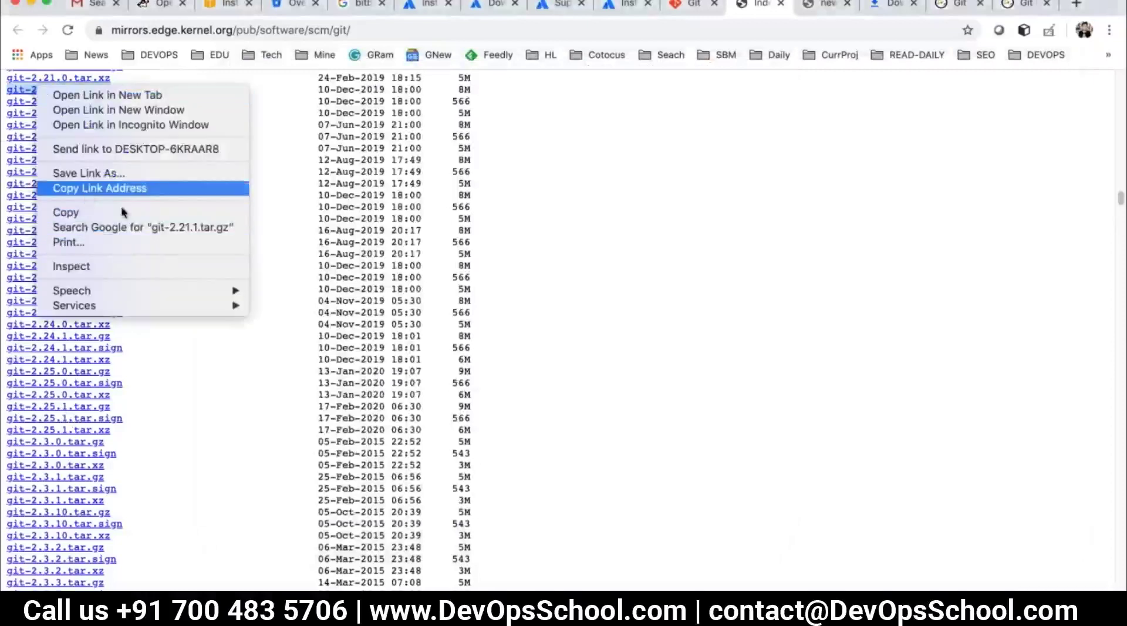
left_click(118, 187)
key("super+Tab")
key("BackSpace")
key("BackSpace")
key("BackSpace")
key("BackSpace")
key("BackSpace")
key("BackSpace")
key("BackSpace")
key("BackSpace")
key("BackSpace")
key("BackSpace")
key("BackSpace")
key("BackSpace")
key("BackSpace")
key("BackSpace")
key("BackSpace")
key("BackSpace")
key("BackSpace")
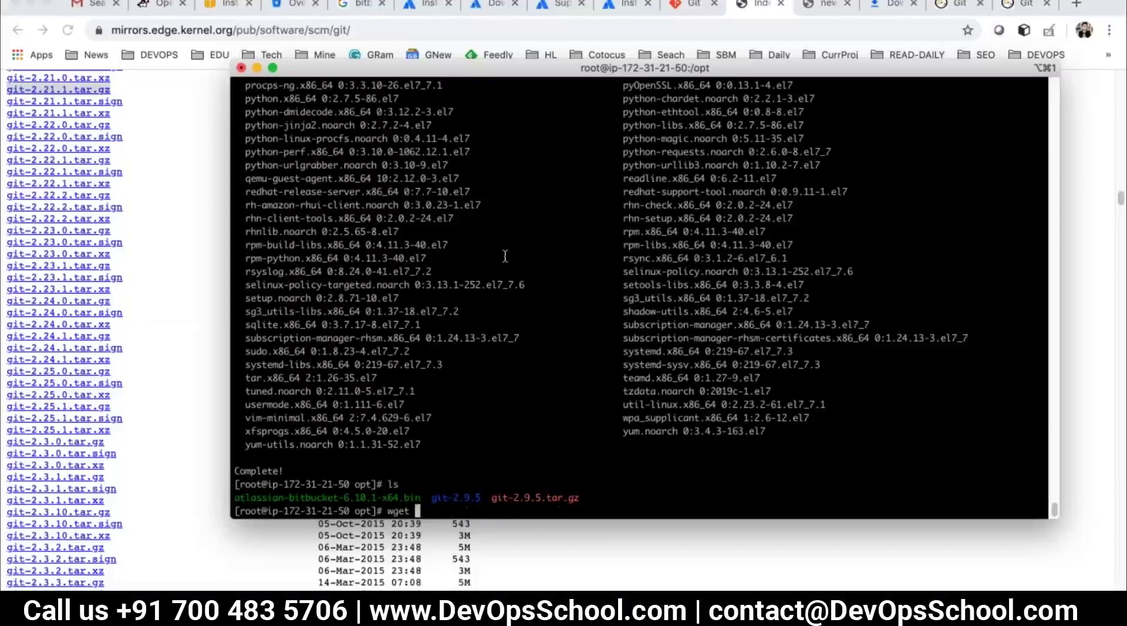
key("super+v")
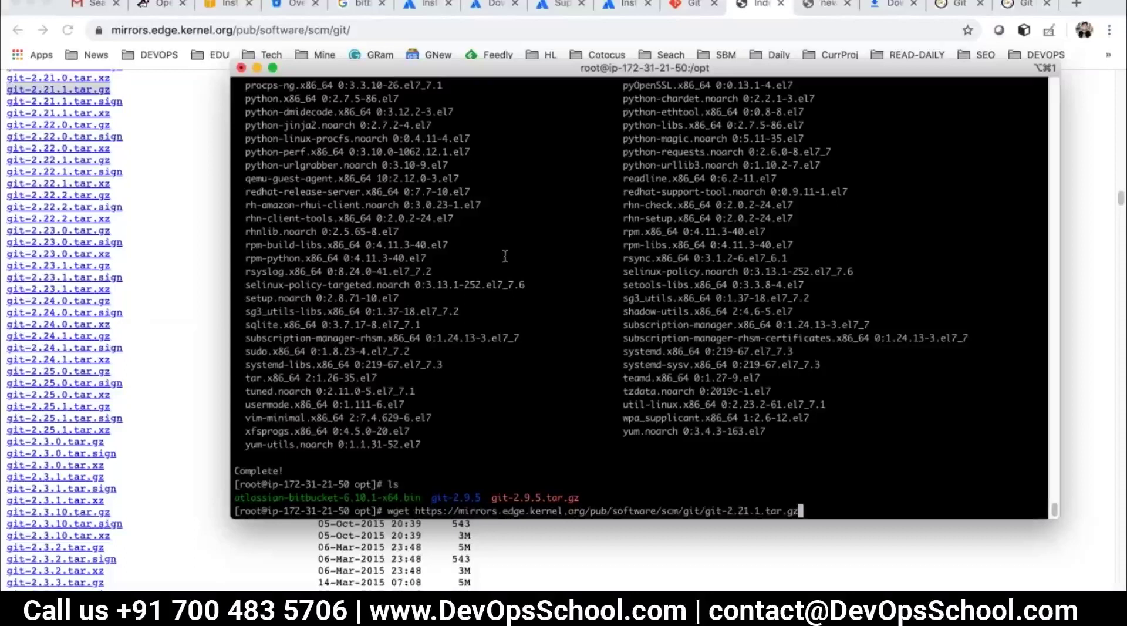
key("Return")
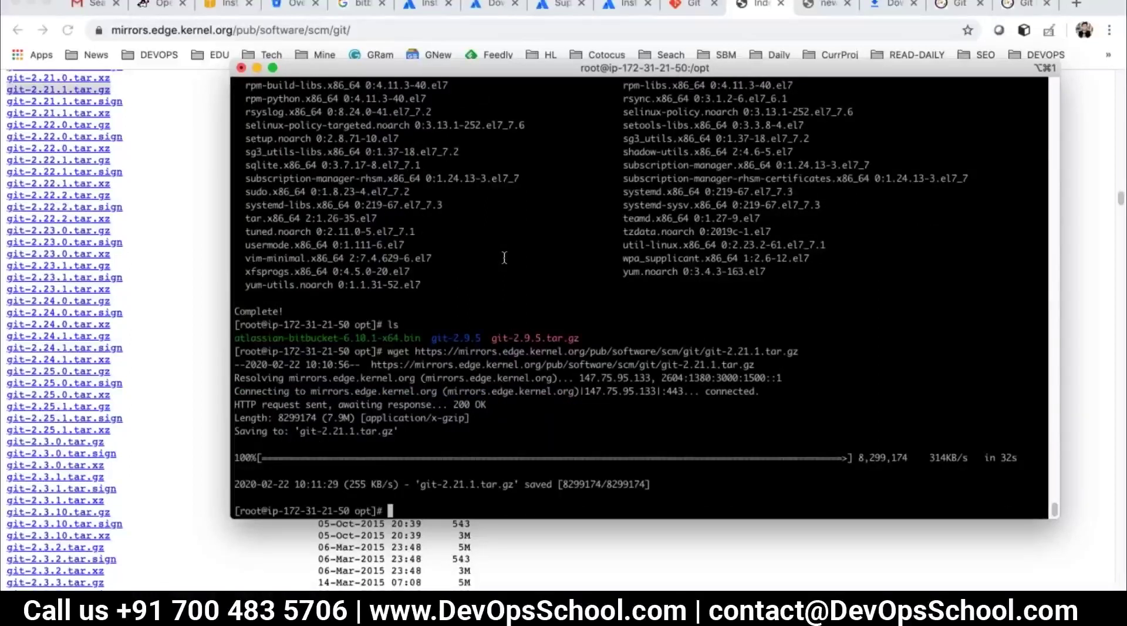
- Show Bitbucket's supported-platforms page and review the Git server versions table (2.11.4 through 2.23.0)
left_click(559, 6)
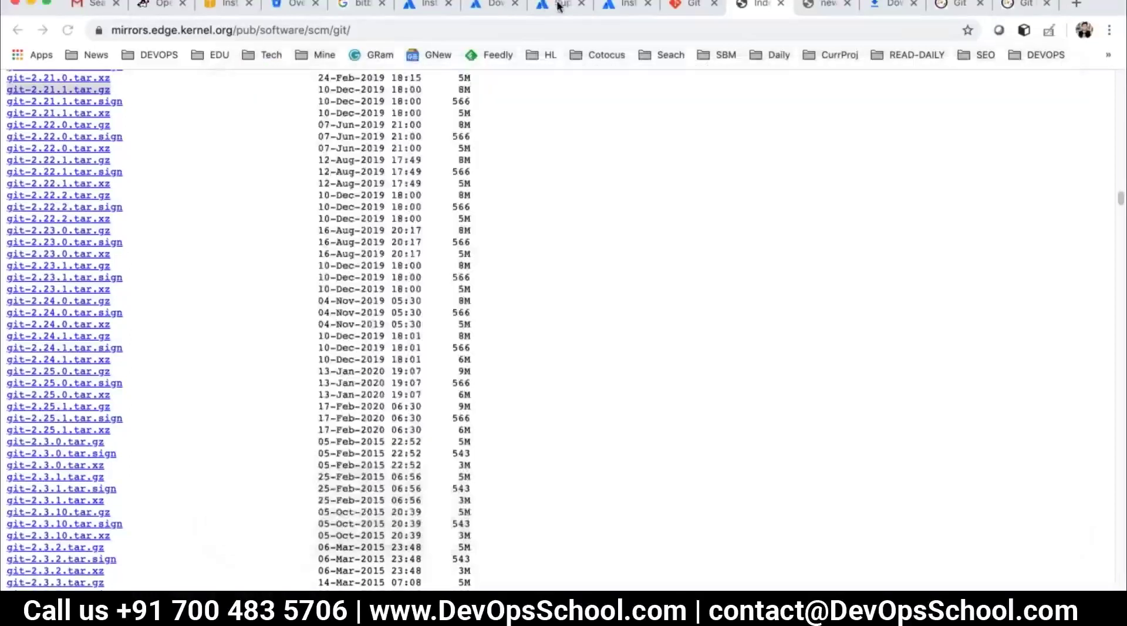
left_click(559, 6)
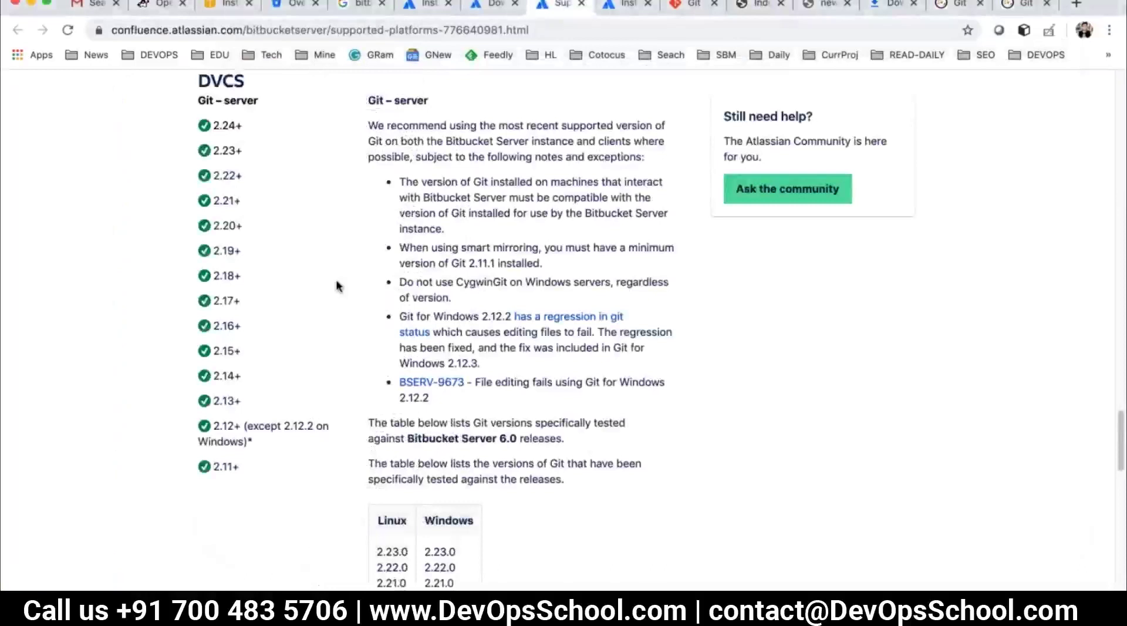
scroll(336, 282, "up", 1)
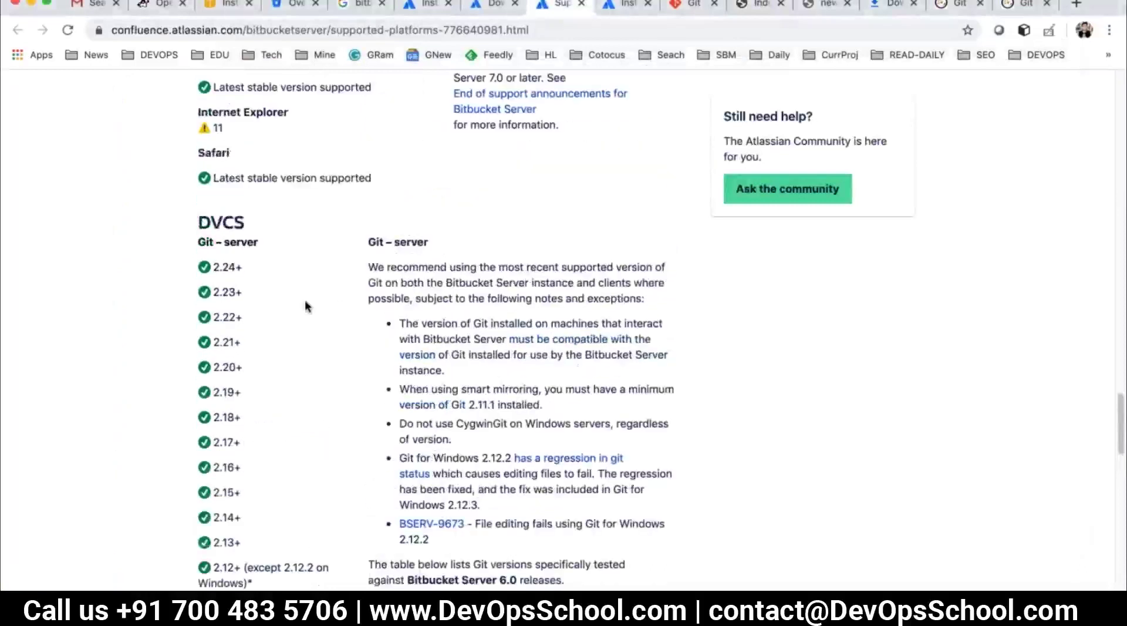
scroll(305, 303, "down", 5)
scroll(224, 372, "up", 8)
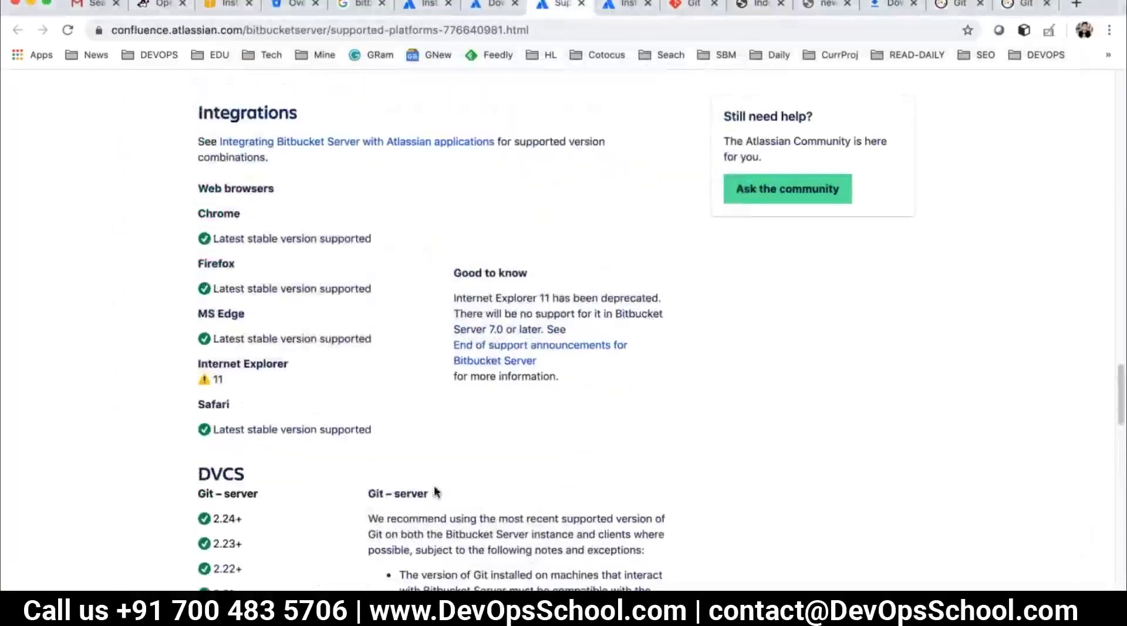
scroll(221, 414, "down", 8)
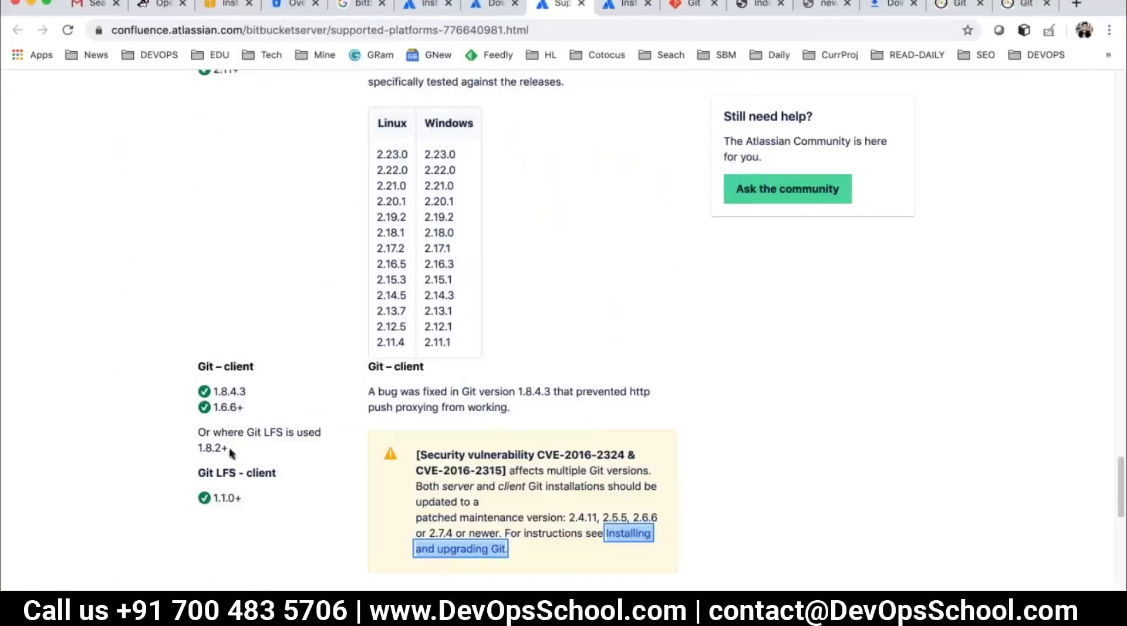
scroll(229, 415, "up", 1)
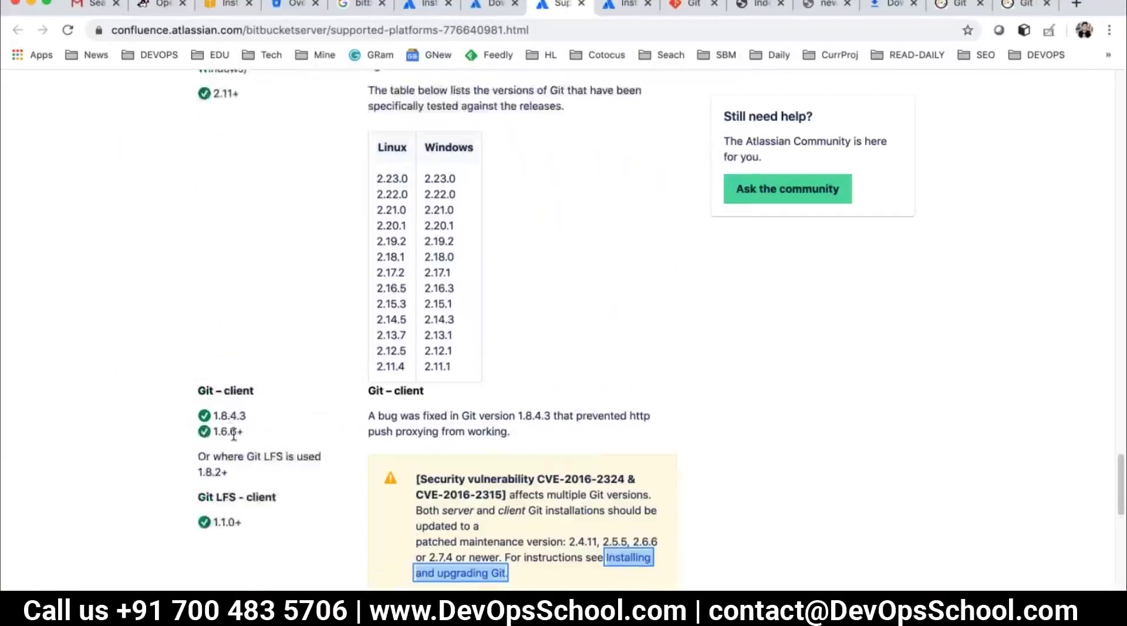
scroll(231, 423, "up", 4)
scroll(235, 441, "down", 5)
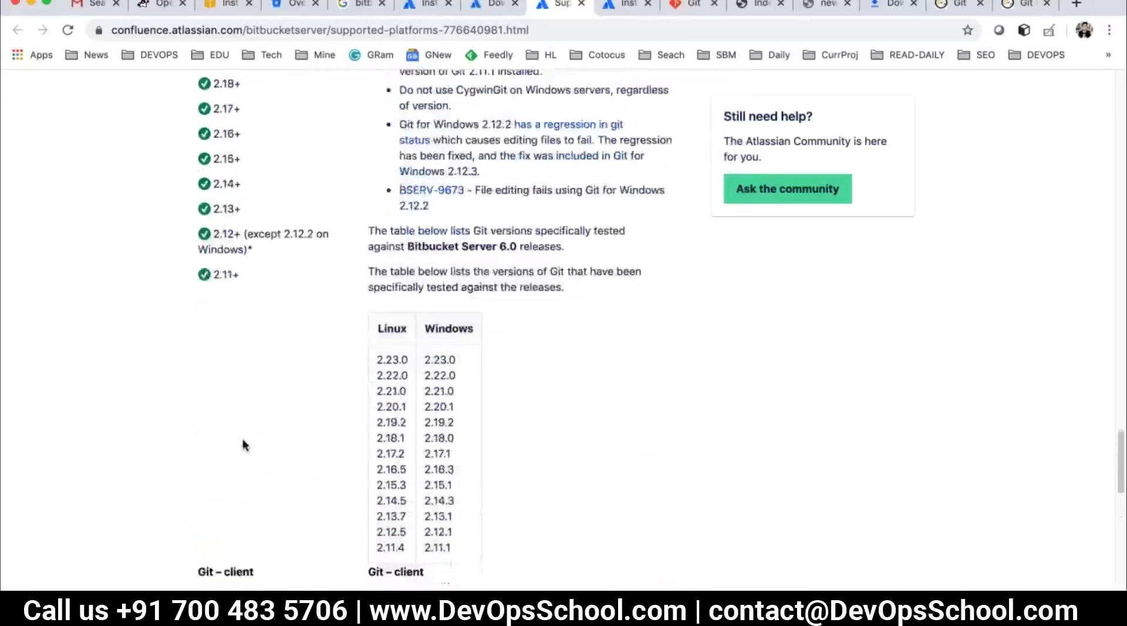
- List the files in /opt in the terminal
key("super+Tab")
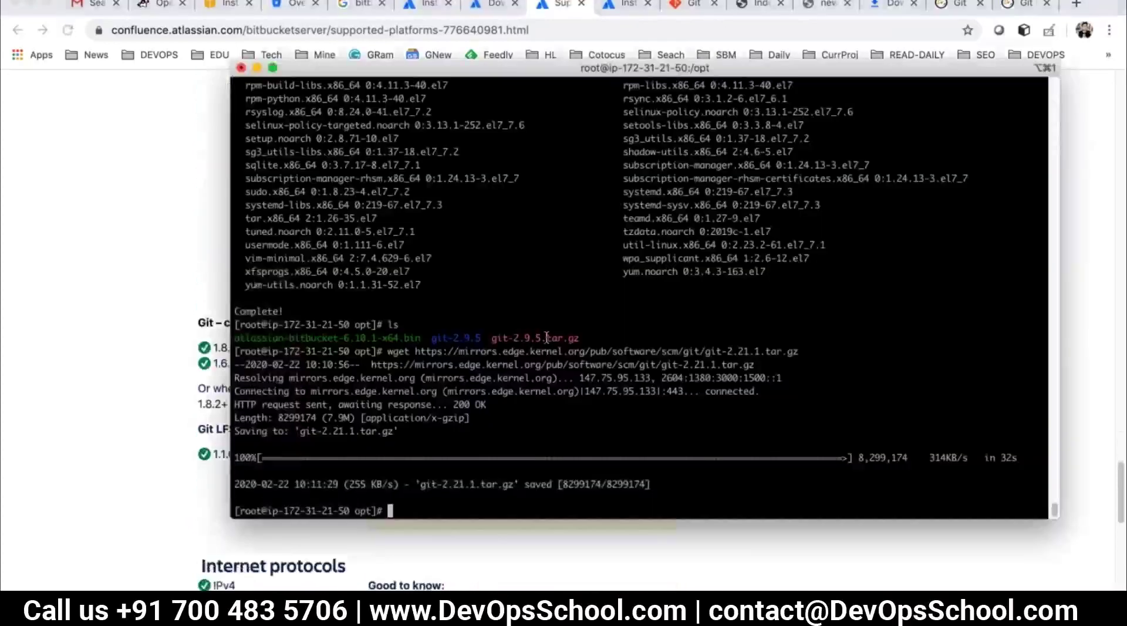
type(";s")
key("Return")
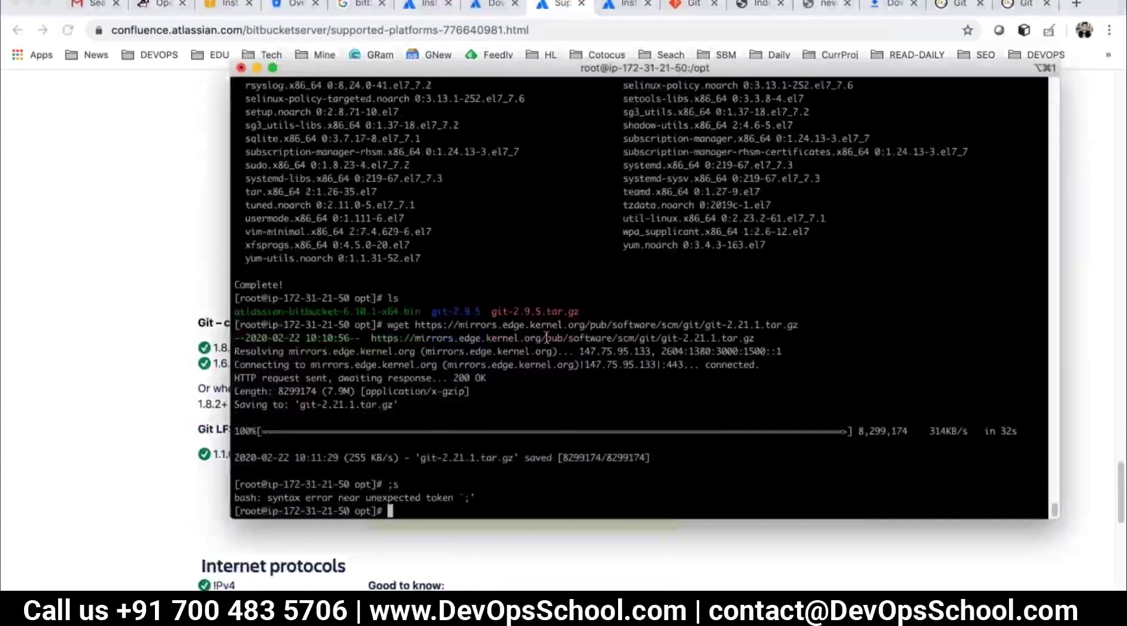
type("ls")
key("Return")
- Extract the archive with tar -zxvf git-2.21.1.tar.gz
type("tar -xvf")
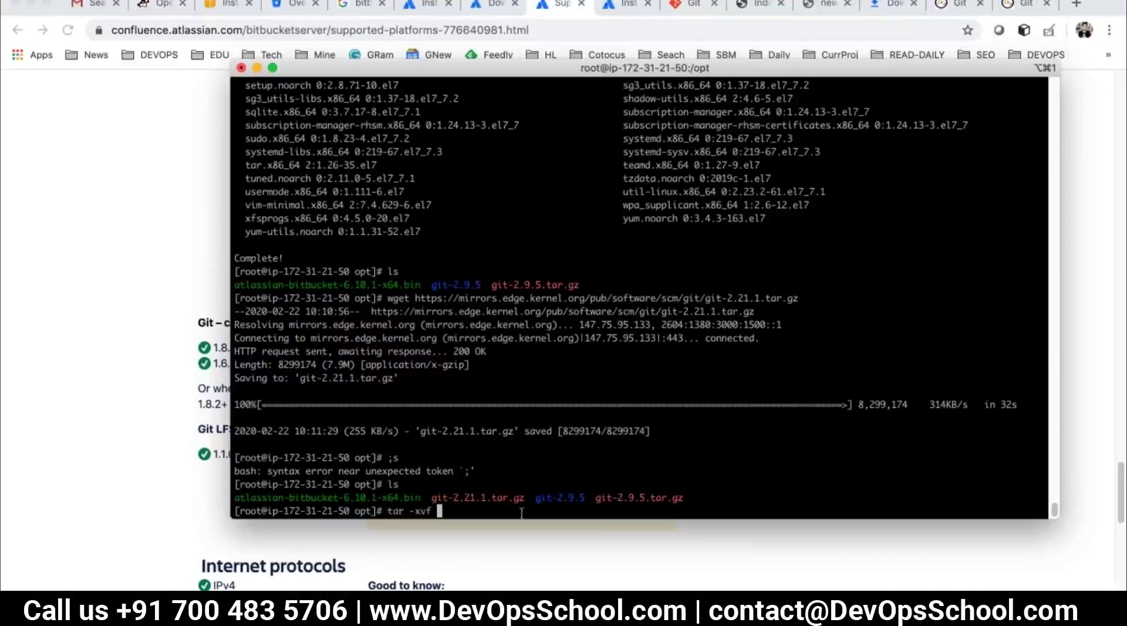
key("BackSpace")
key("BackSpace")
key("BackSpace")
key("BackSpace")
type("zxvf")
double_click(471, 496)
key("super+v")
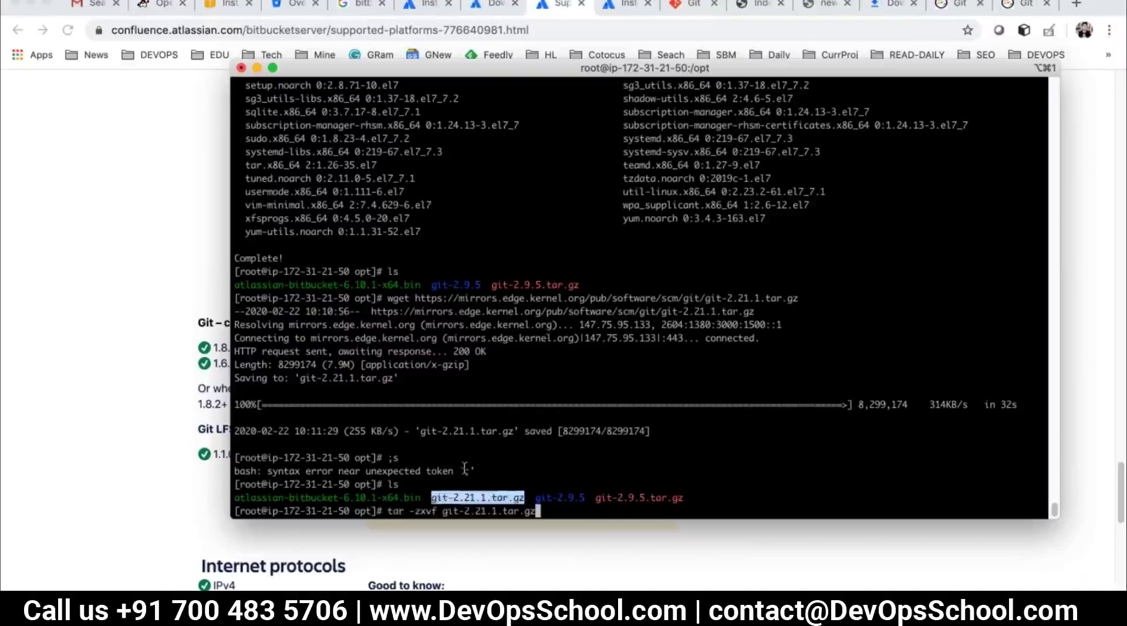
key("Return")
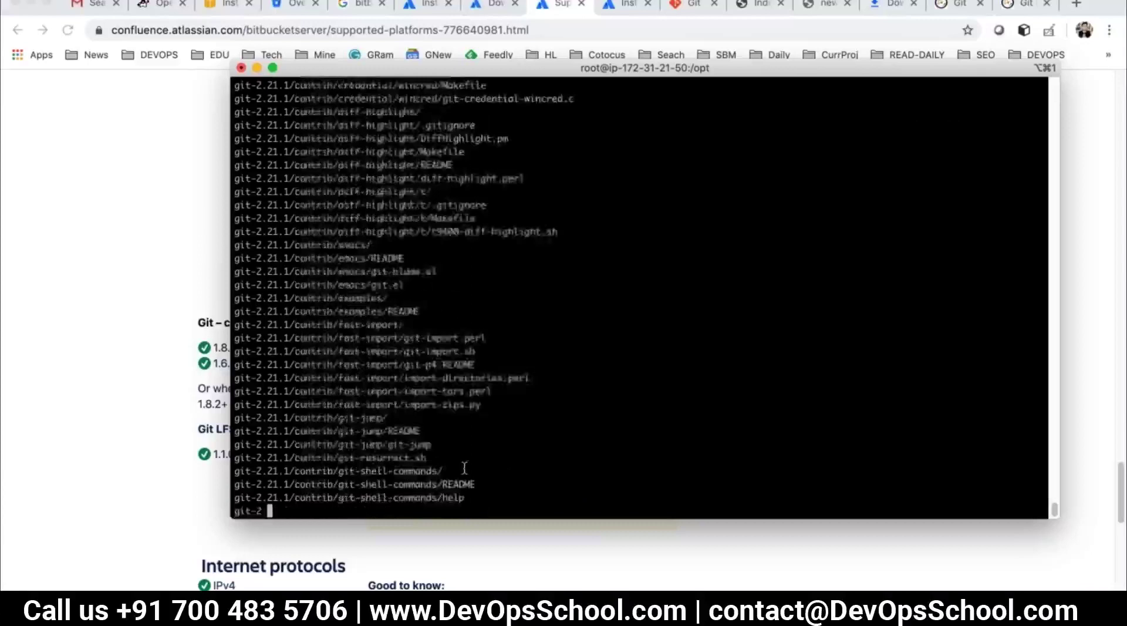
- Enter the extracted git-2.21.1 directory and list its source files
type("ls")
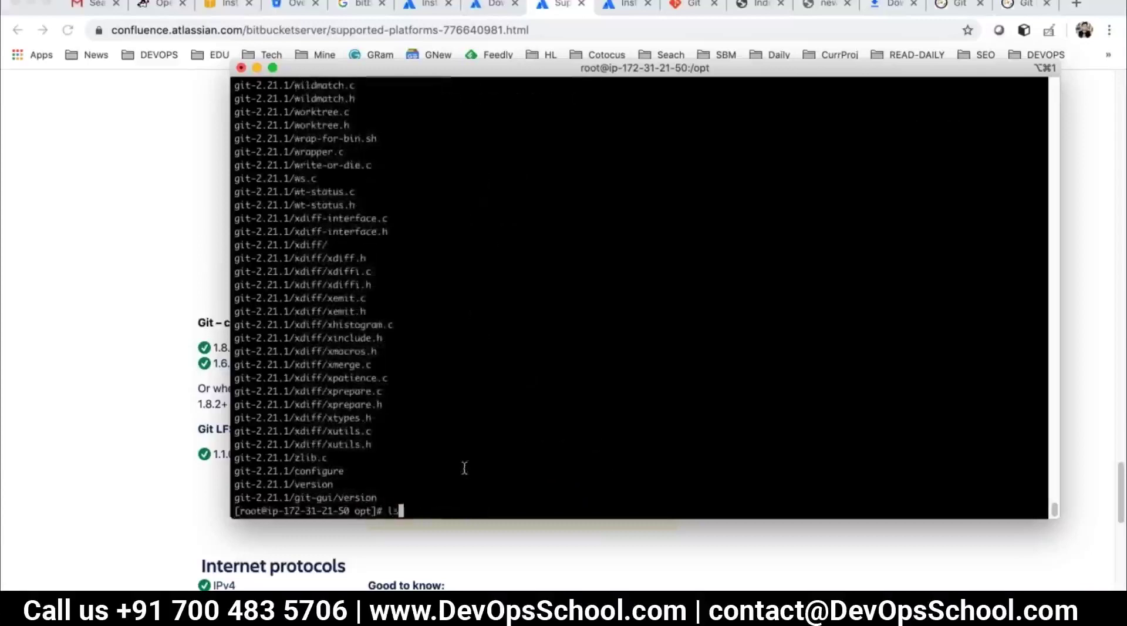
key("Return")
type("cd")
double_click(474, 496)
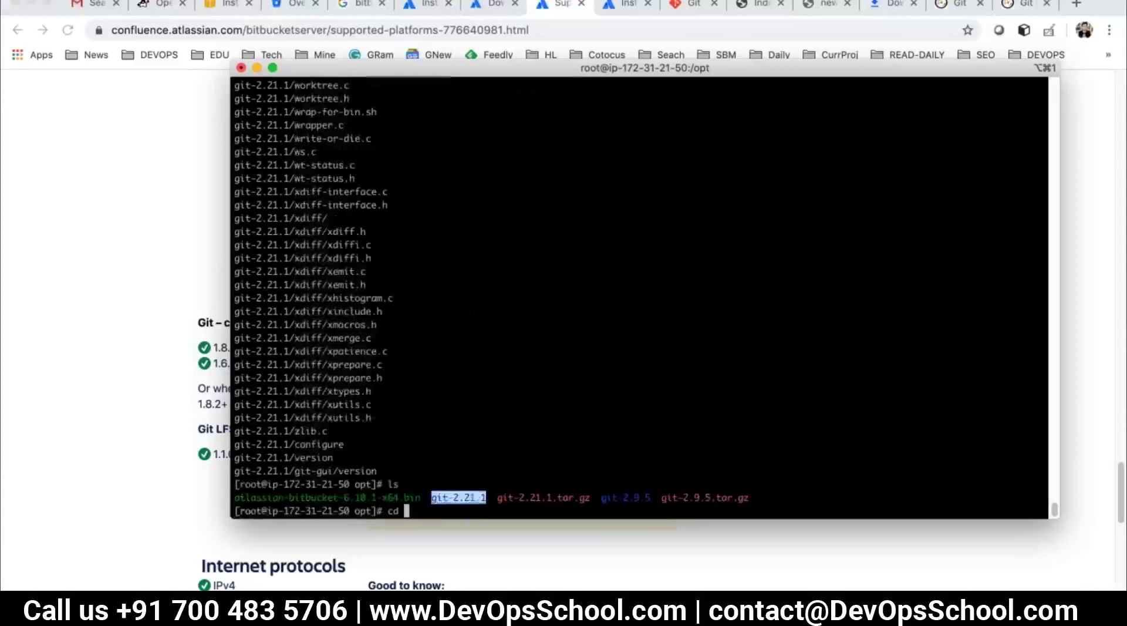
key("super+v")
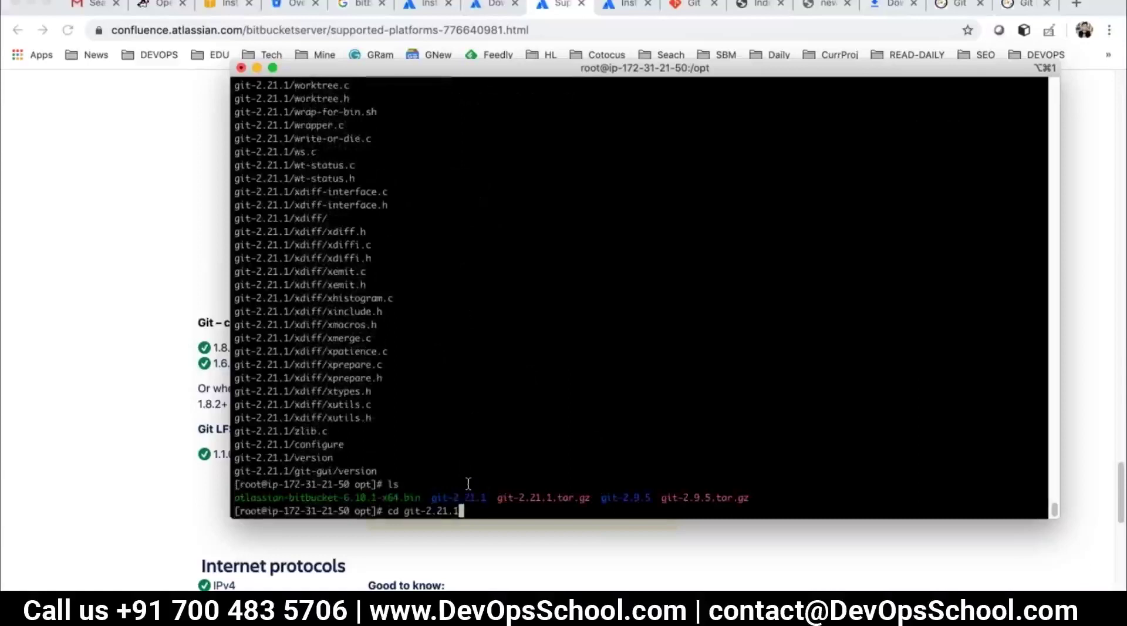
key("Return")
type("ls")
key("Return")
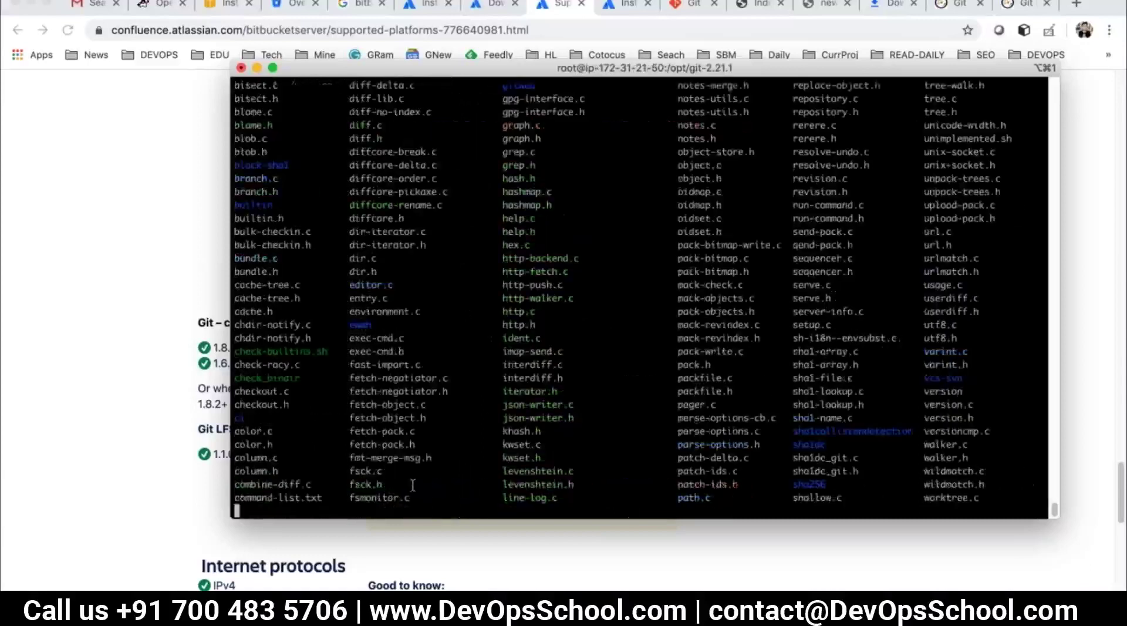
key("super+Tab")
scroll(496, 344, "up", 5)
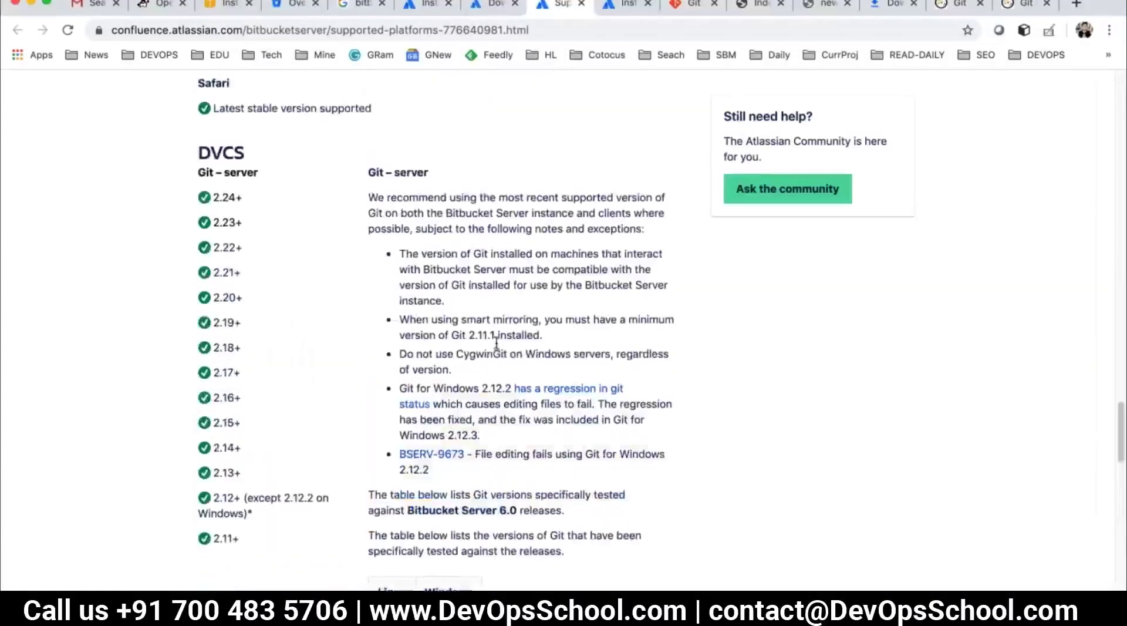
- Read through the 'Installing and upgrading Git' page
scroll(496, 344, "up", 5)
left_click(618, 7)
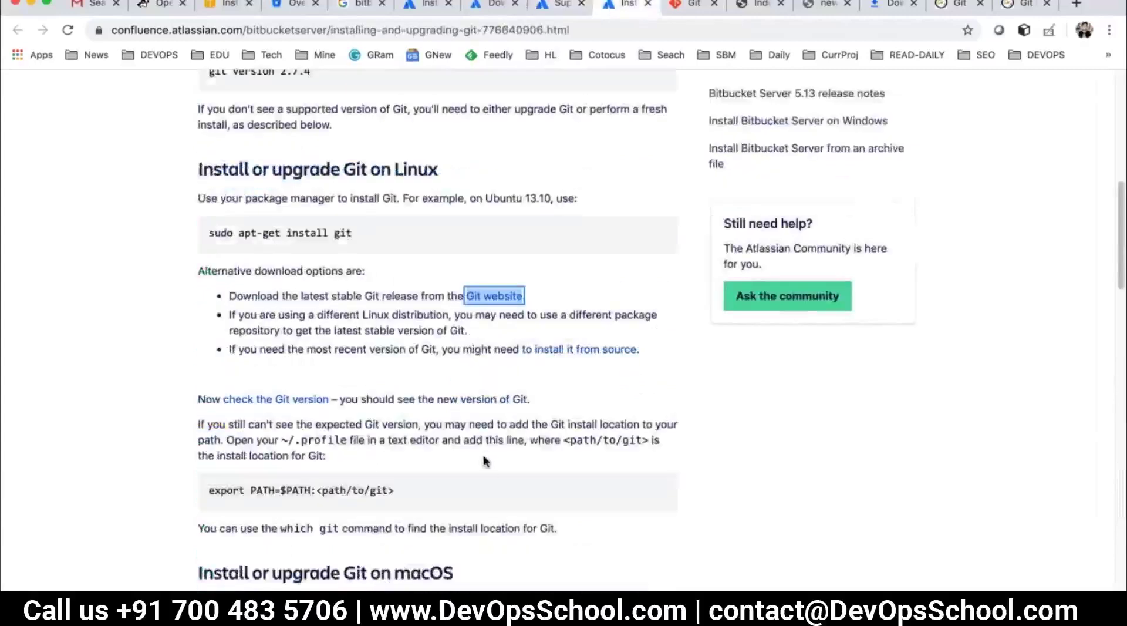
scroll(485, 461, "down", 3)
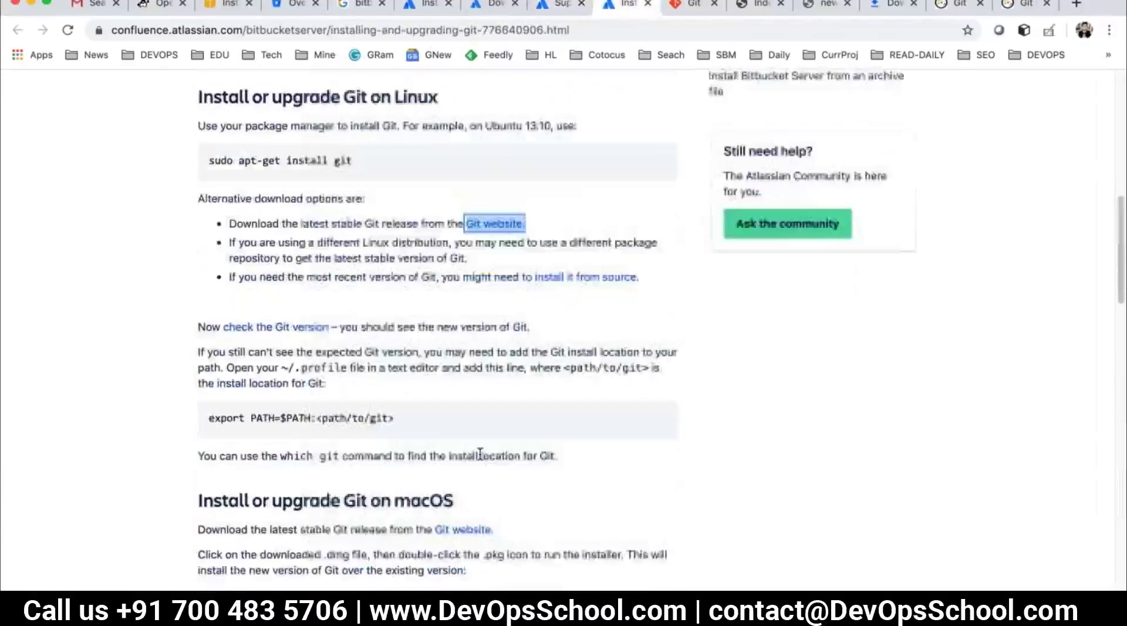
scroll(480, 454, "down", 5)
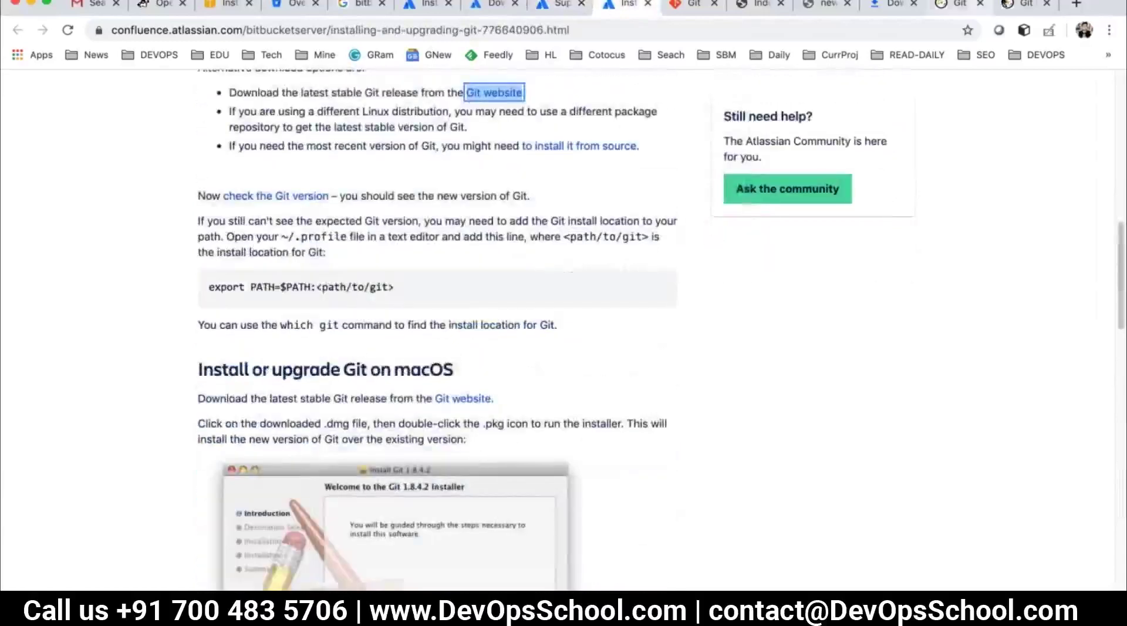
- Find and select 'make prefix=/usr/local/git all' in the DevOpsSchool Git upgrade tutorial
left_click(1014, 6)
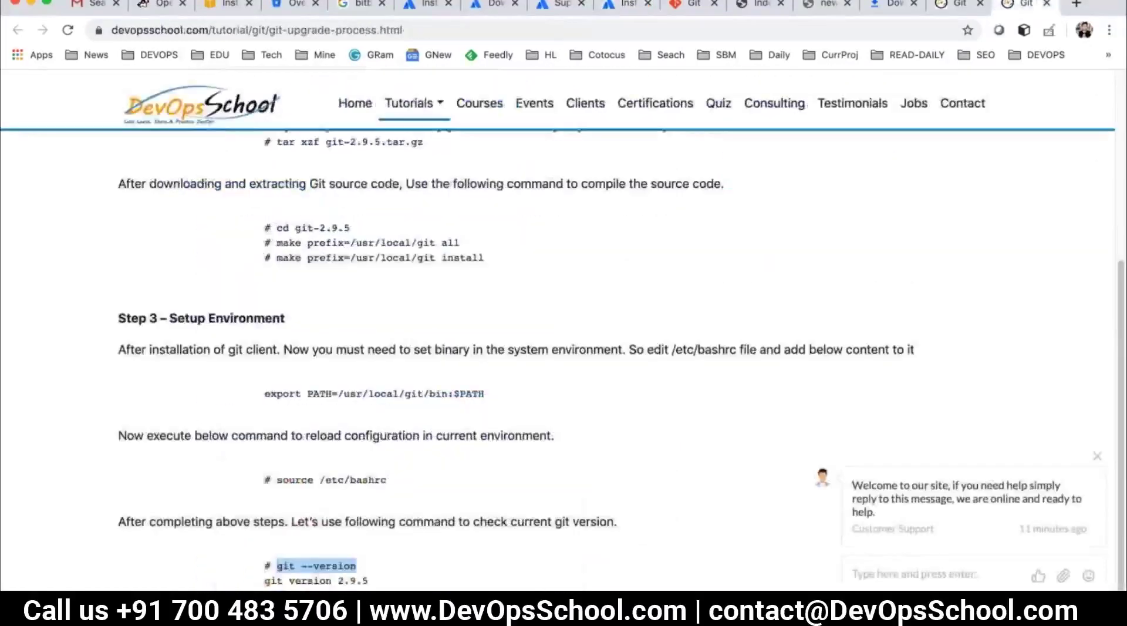
scroll(350, 464, "up", 4)
left_click_drag(277, 337, 463, 336)
key("super+c")
- Run 'make prefix=/usr/local/git all' in the terminal to start compiling
key("super+Tab")
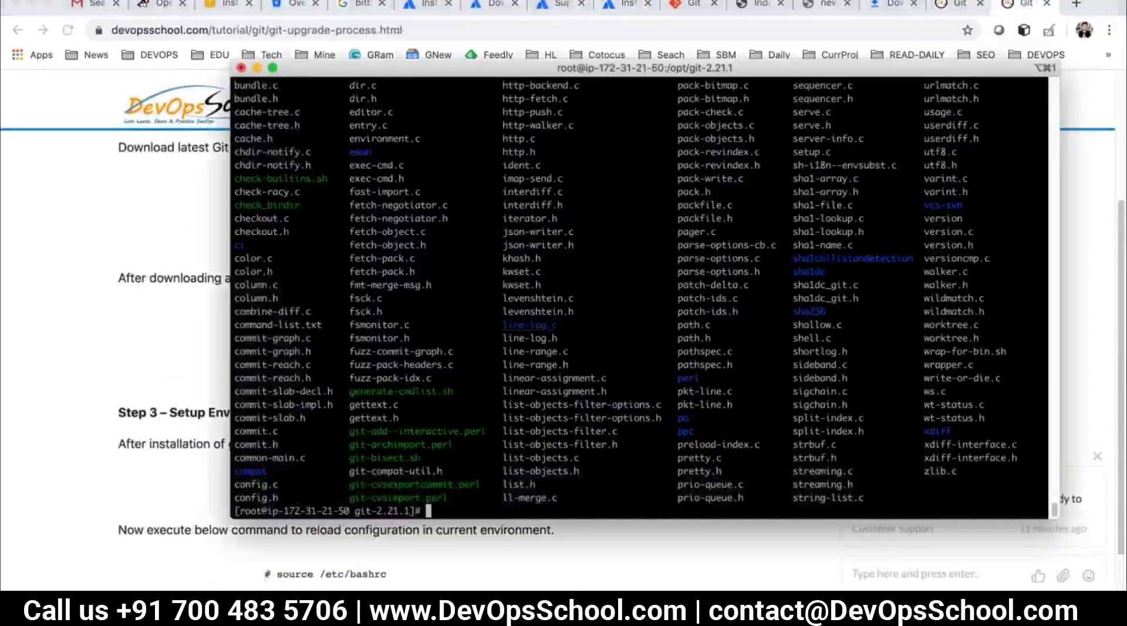
key("super+v")
key("Return")
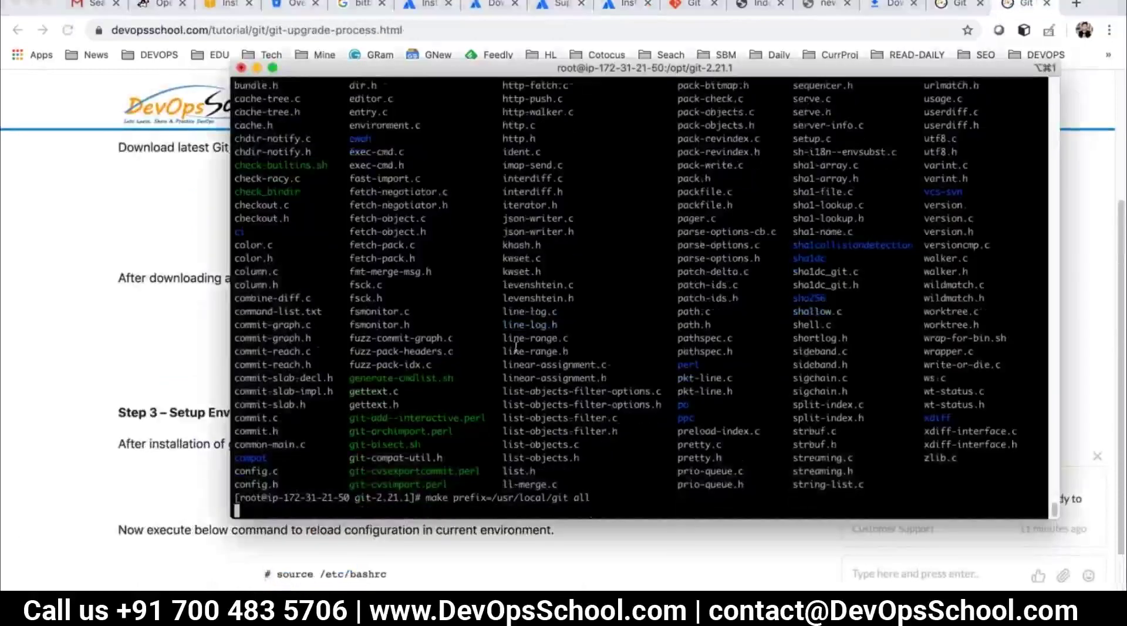
- Select the 'make prefix=/usr/local/git install' command in the tutorial
key("super+Tab")
left_click_drag(485, 351, 278, 349)
key("super+Tab")
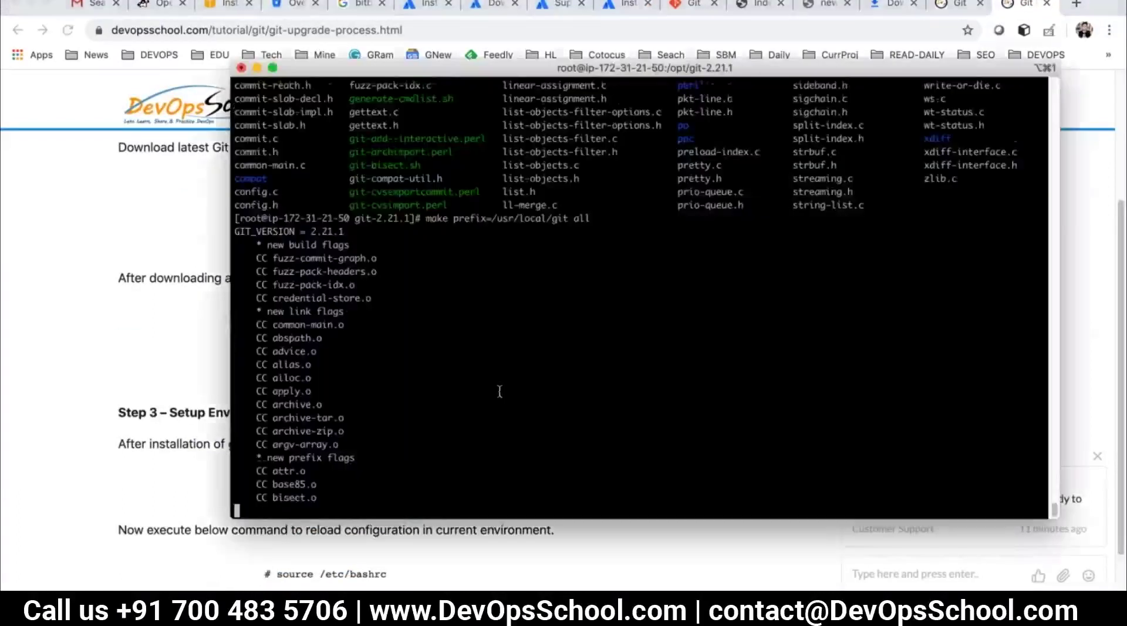
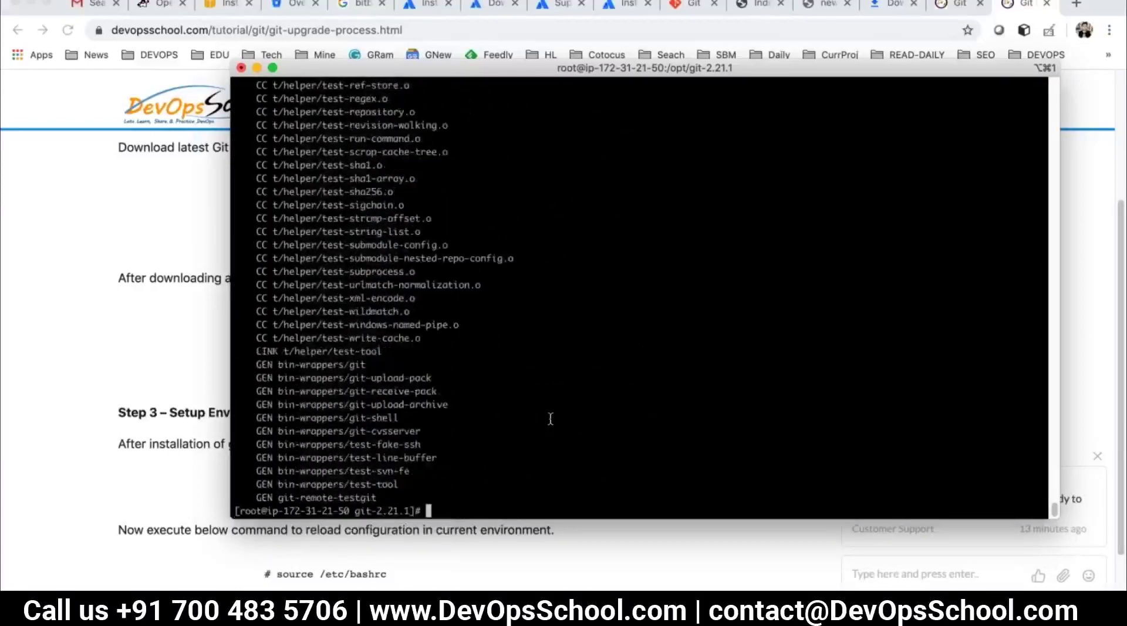
- Install the compiled Git 2.21.1 with 'make prefix=/usr/local/git install'
type("make prefix=/usr/local/git install")
key("Return")
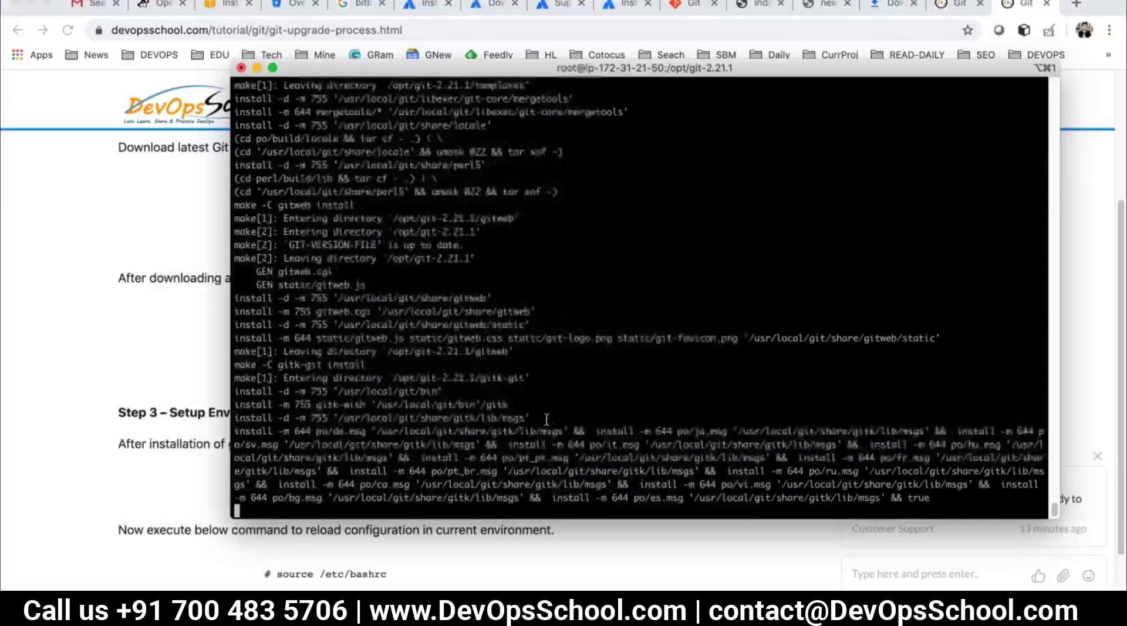
key("super+Tab")
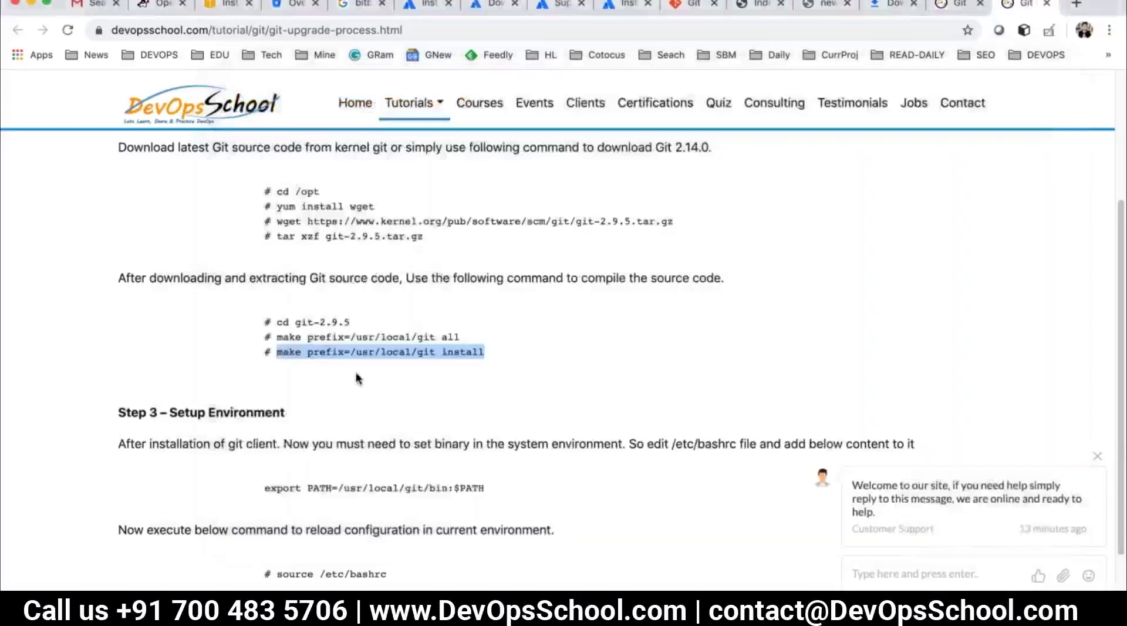
scroll(358, 378, "down", 2)
left_click_drag(277, 458, 388, 458)
key("super+c")
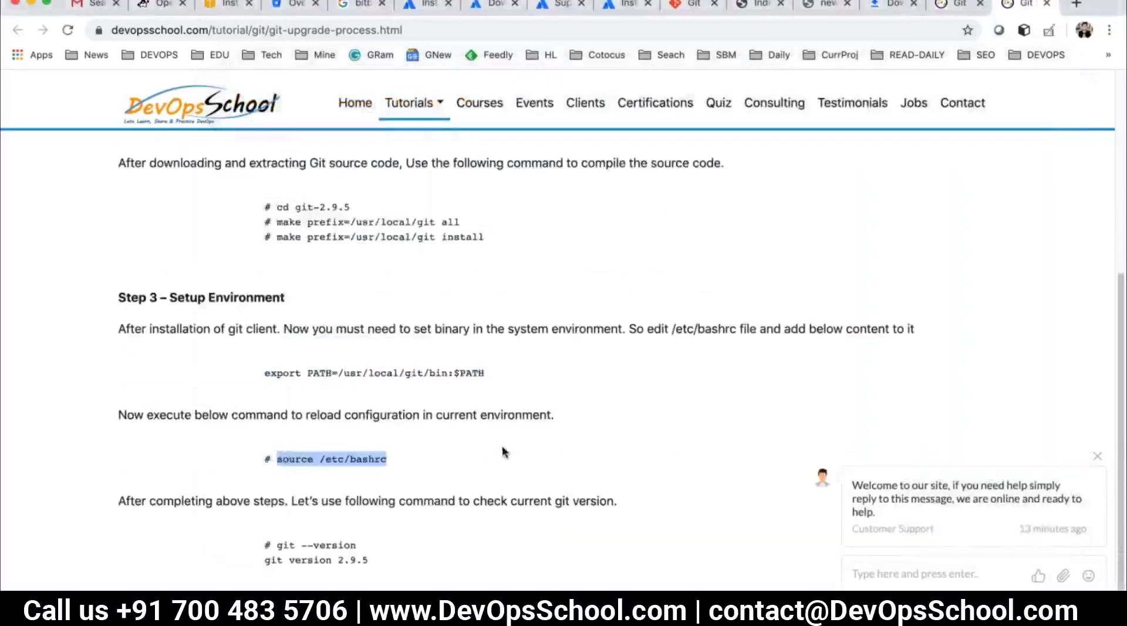
- Reload /etc/bashrc, confirm git --version reports 2.21.1, and list the build folder
key("super+Tab")
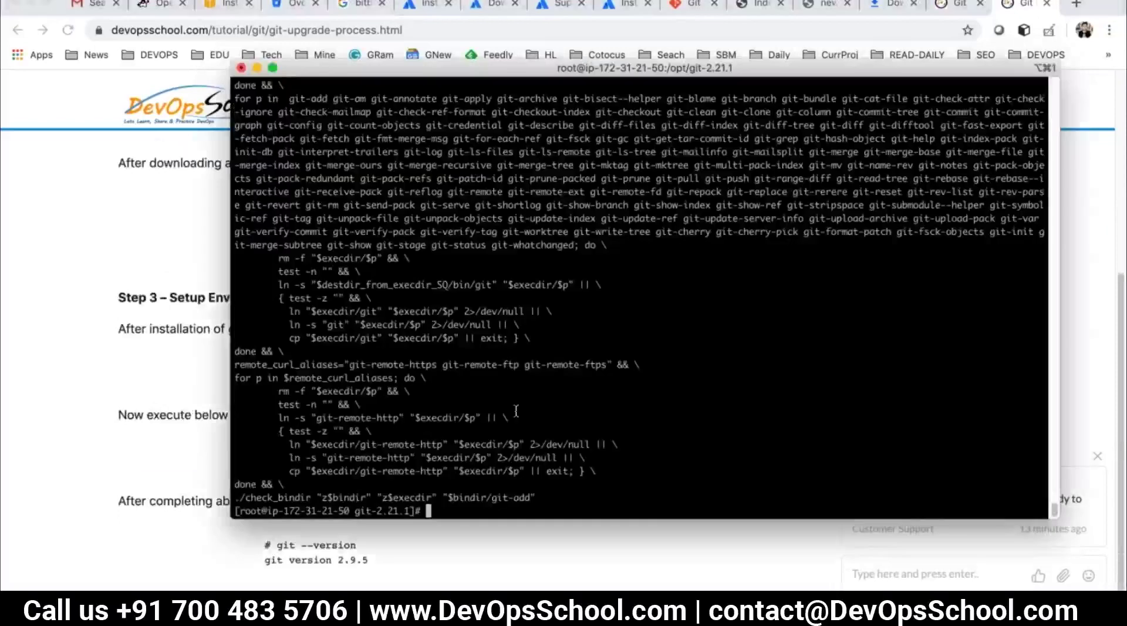
key("super+v")
key("Return")
key("super+Tab")
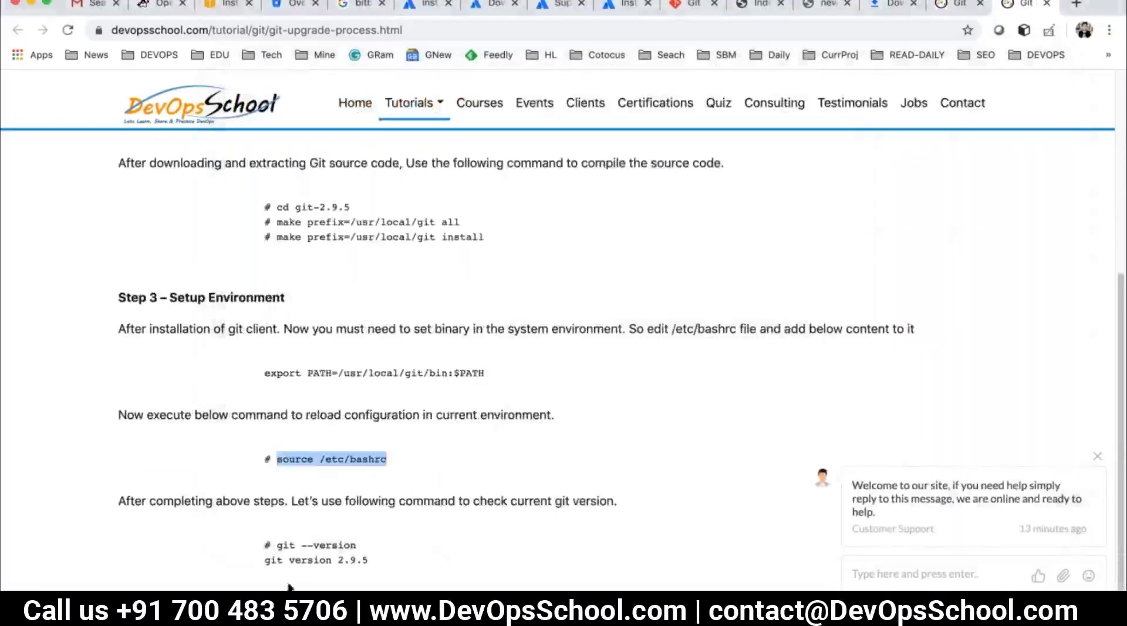
left_click_drag(355, 545, 281, 540)
key("super+c")
key("super+Tab")
key("super+v")
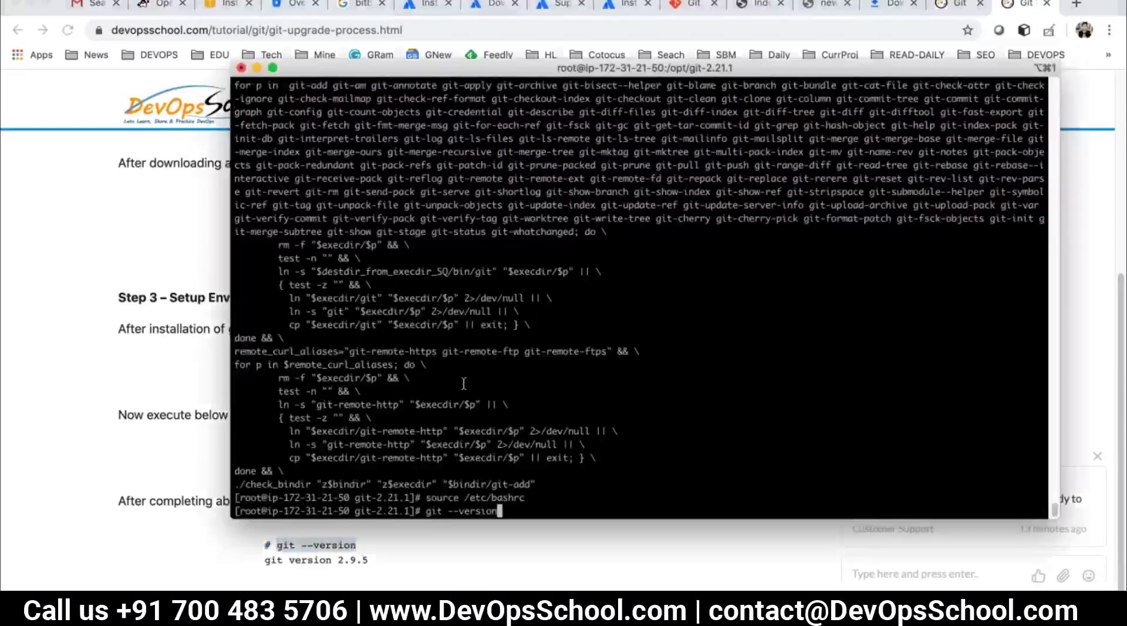
key("Return")
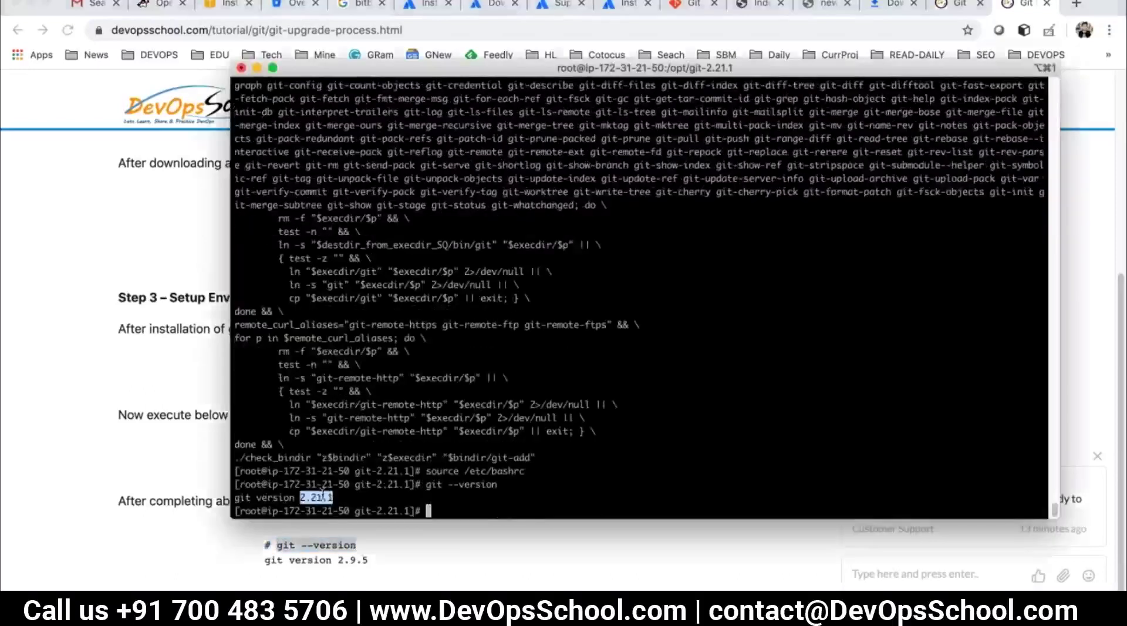
type("ls")
key("Return")
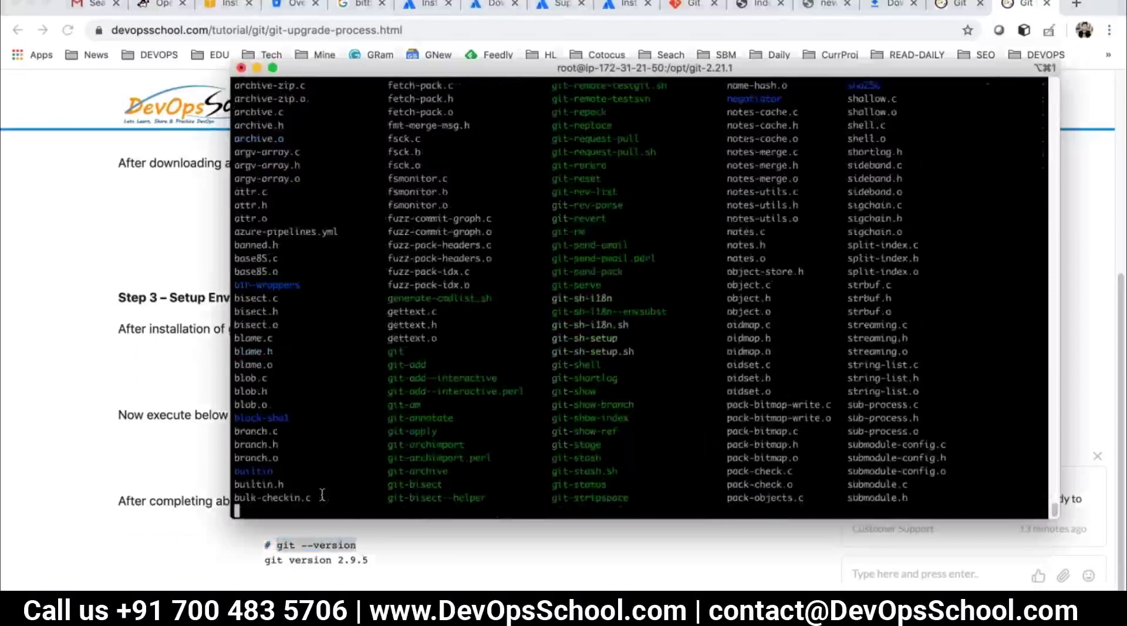
- From /opt, run ./atlassian-bitbucket-6.10.1-x64.bin and choose a new instance install
type("c")
type("c")
type(" ..")
key("Return")
type("ls")
key("Return")
key("Return")
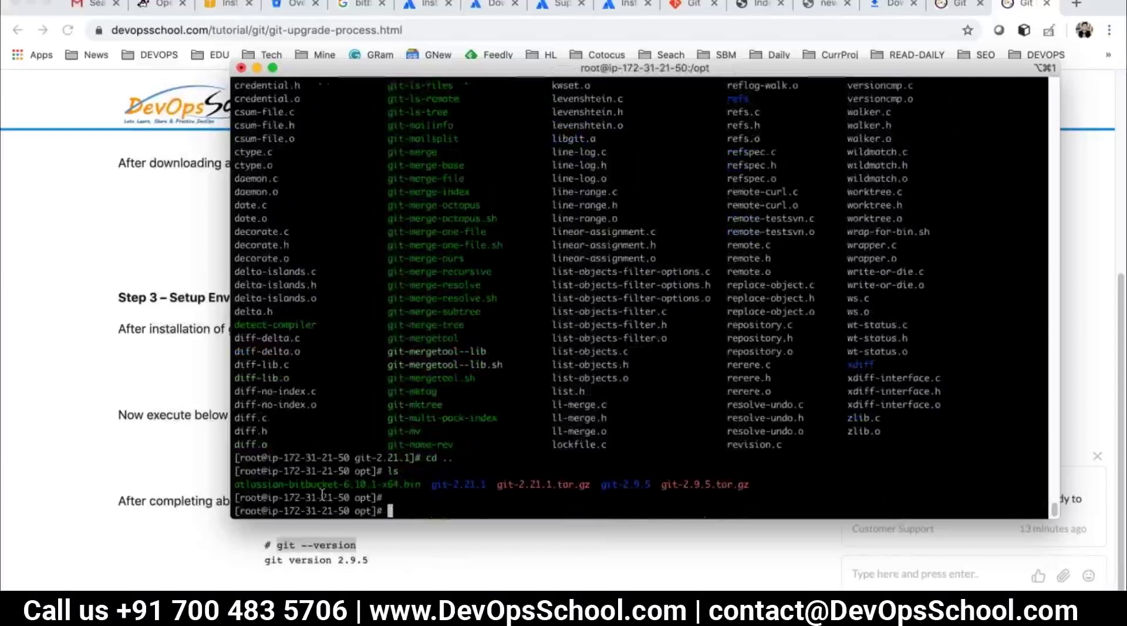
type("./")
type("a")
key("Tab")
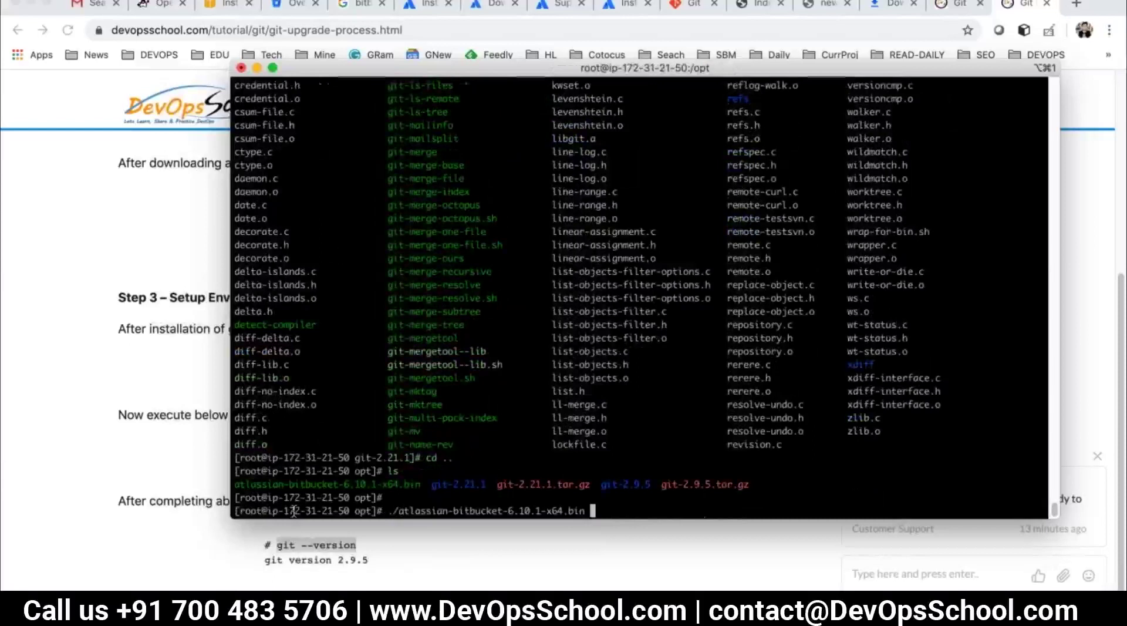
key("Return")
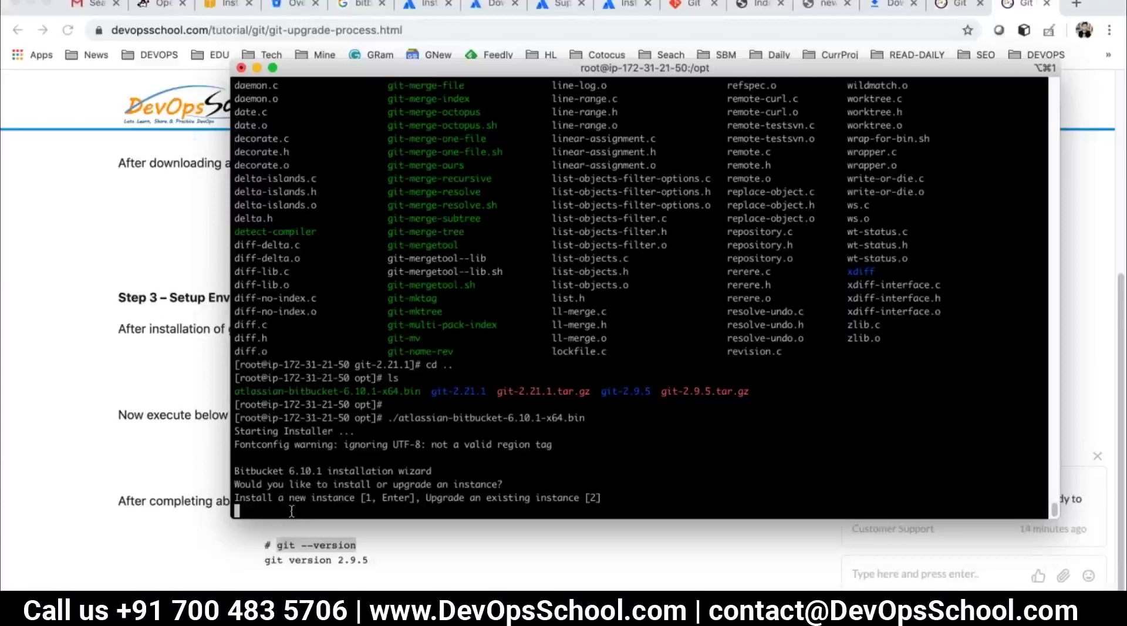
key("Return")
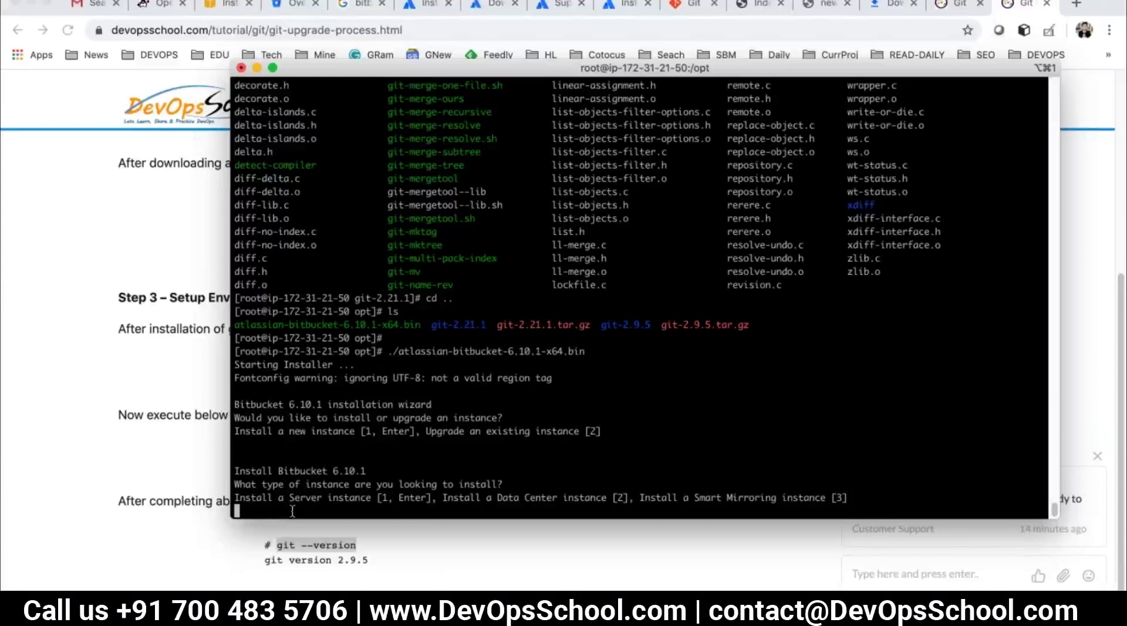
- Accept Server instance, default install and home folders, port 7990, and service mode, then install
key("Return")
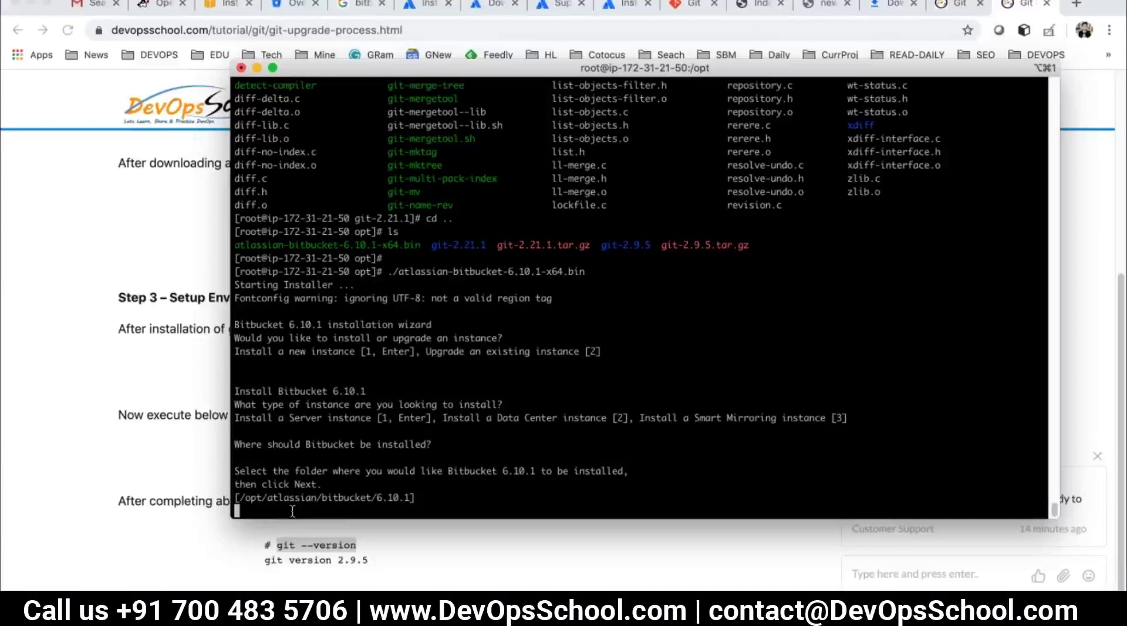
key("Return")
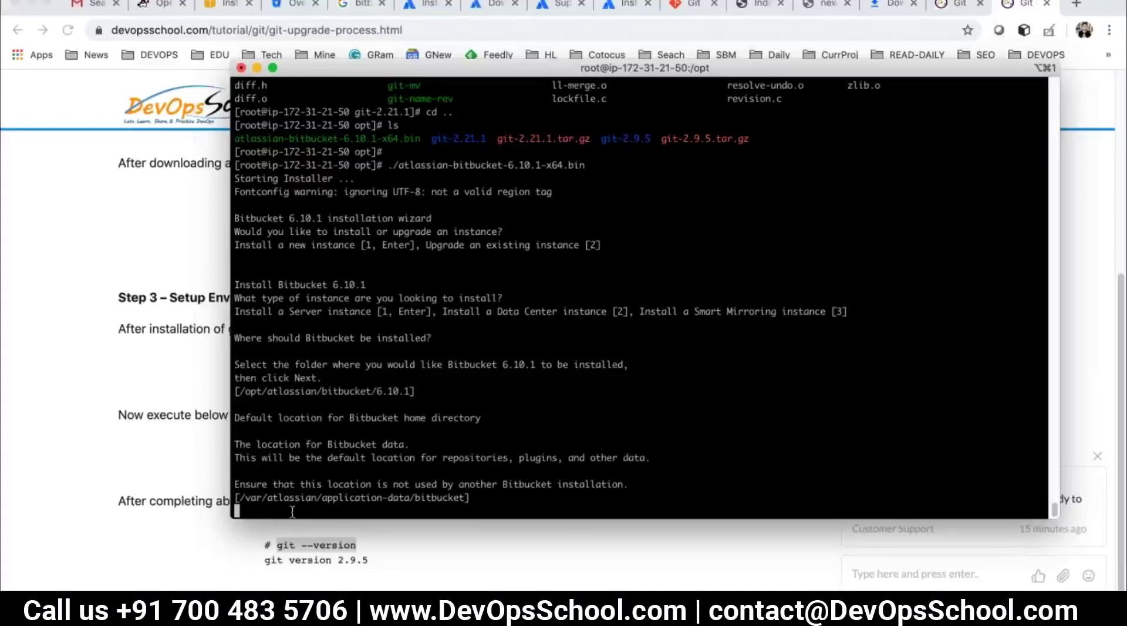
key("Return")
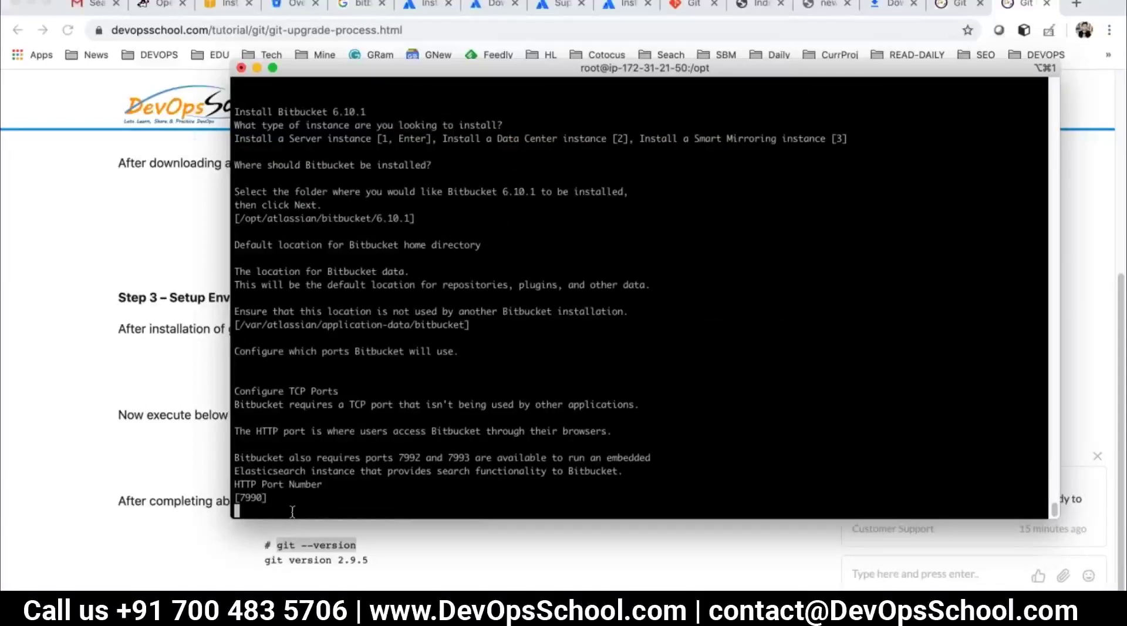
key("Return")
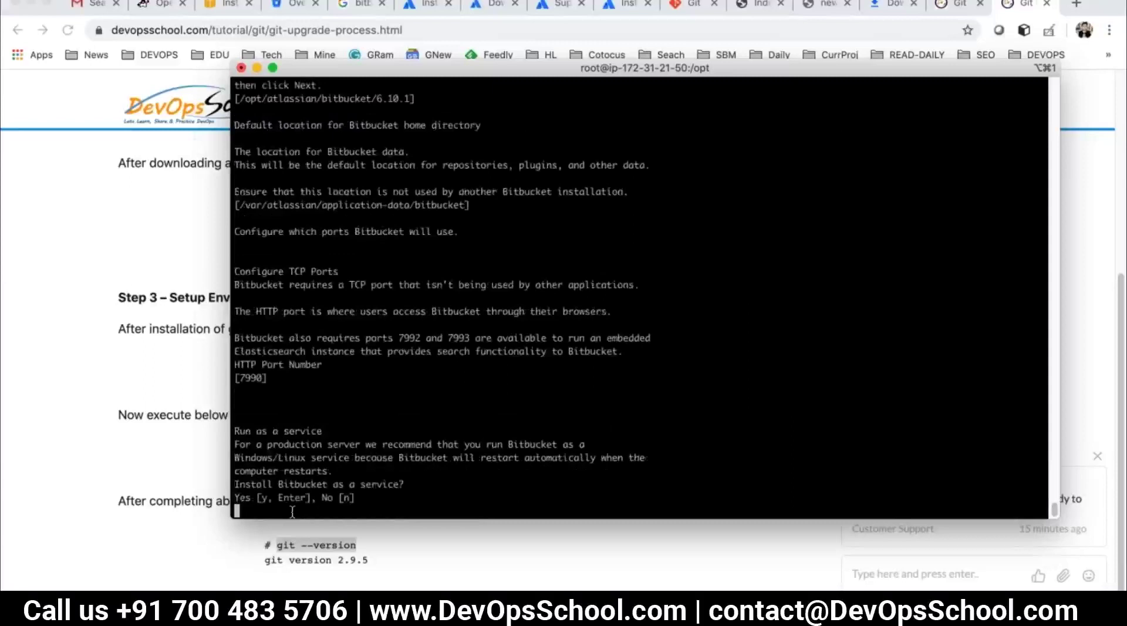
key("Return")
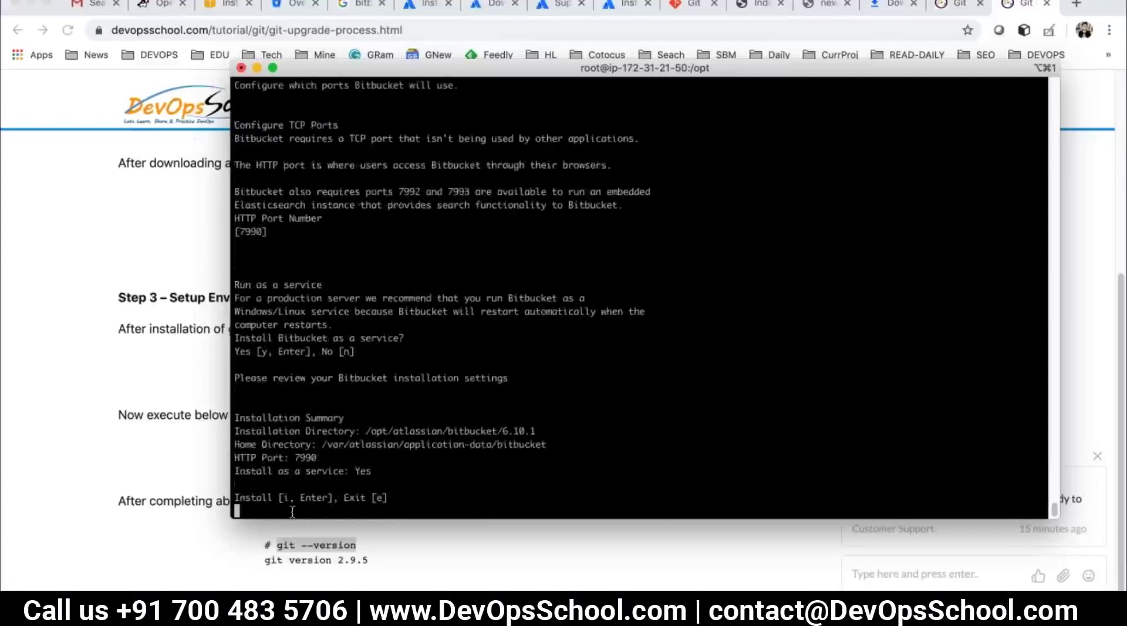
key("Return")
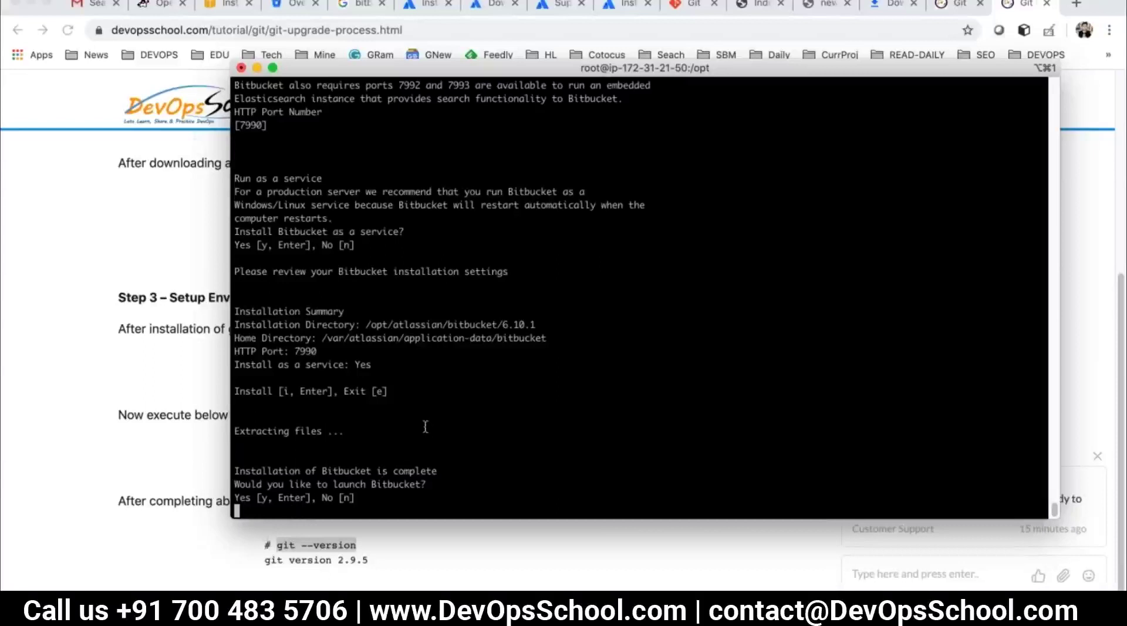
- Select the Bitbucket installer output from the launch command to the end for copying
scroll(419, 414, "up", 3)
scroll(419, 414, "up", 9)
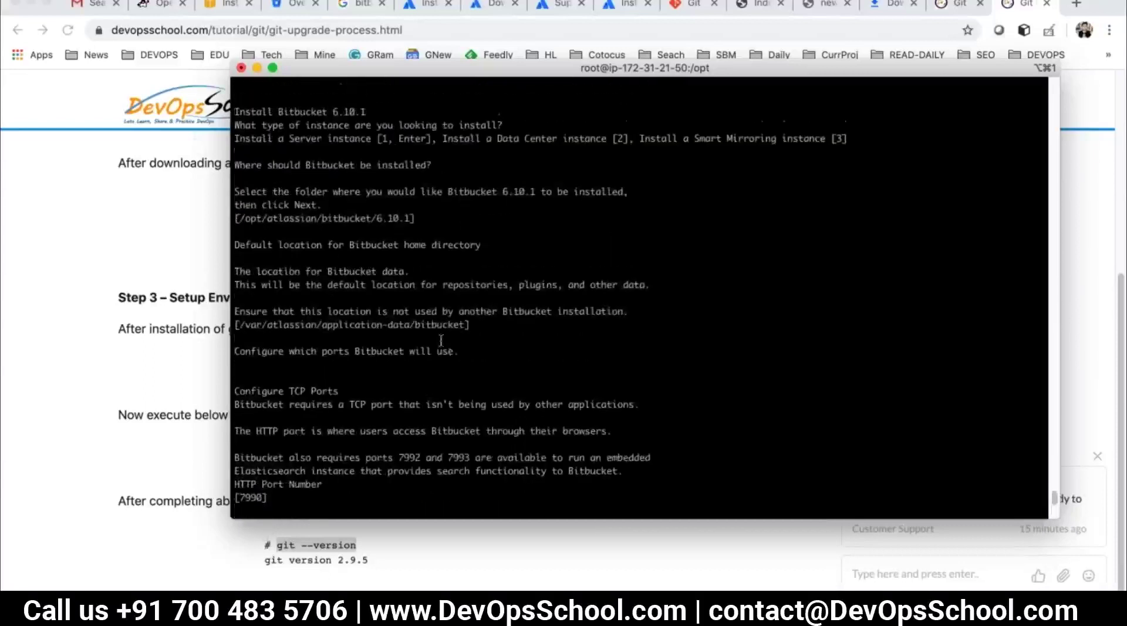
scroll(444, 345, "up", 7)
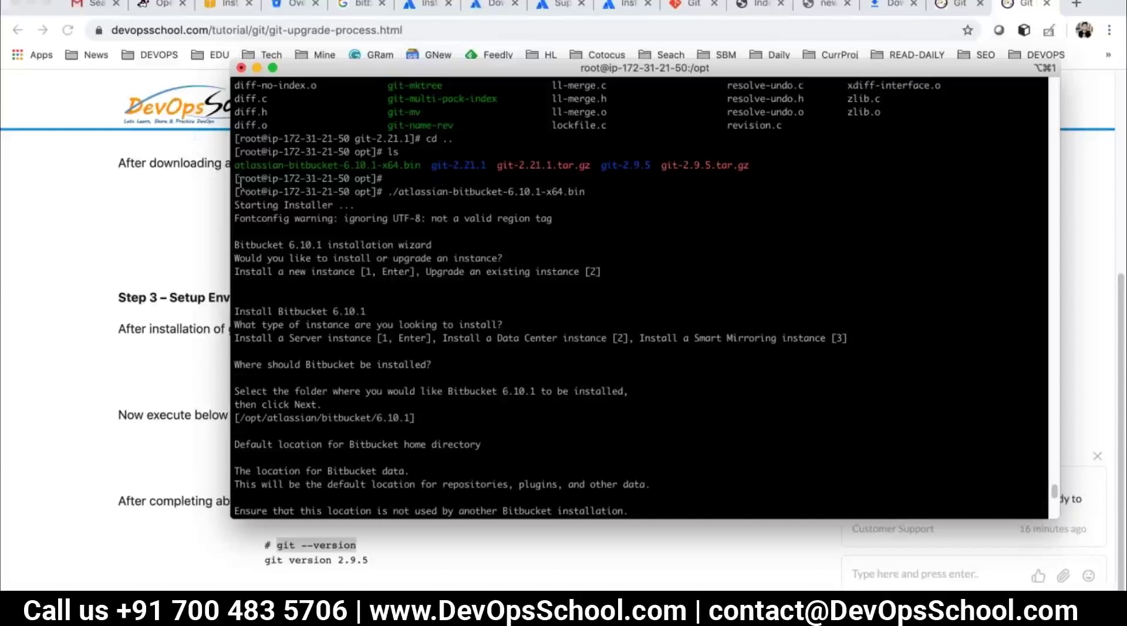
left_click_drag(236, 178, 529, 500)
scroll(401, 325, "down", 2)
scroll(411, 352, "down", 10)
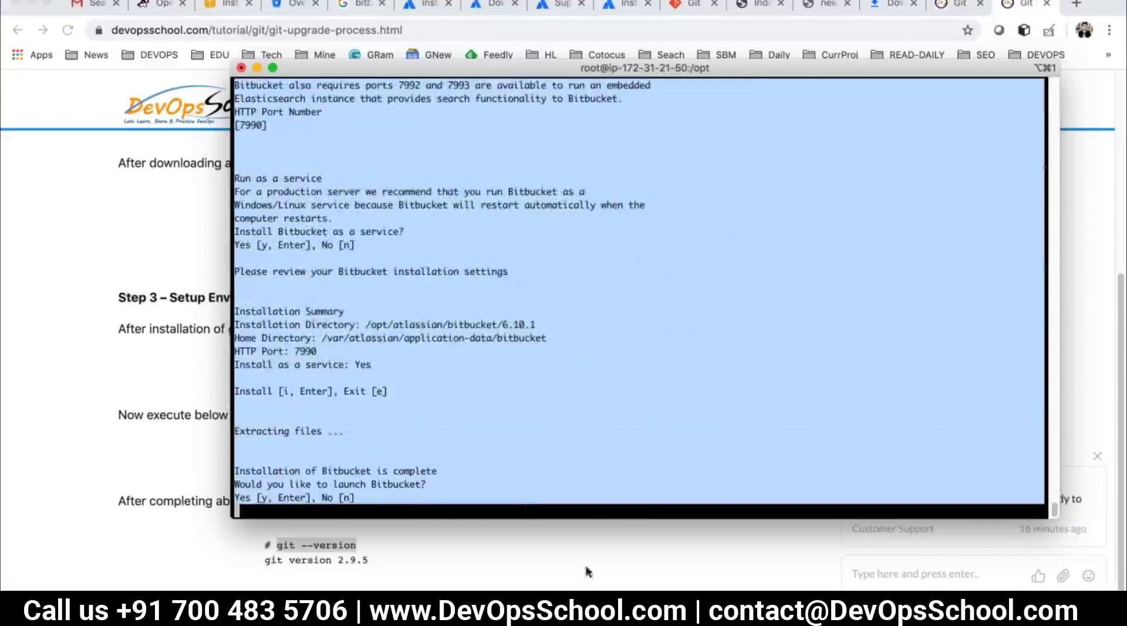
- Paste the Bitbucket installer transcript at the end of the BITBUEKT notes
key("super+Tab")
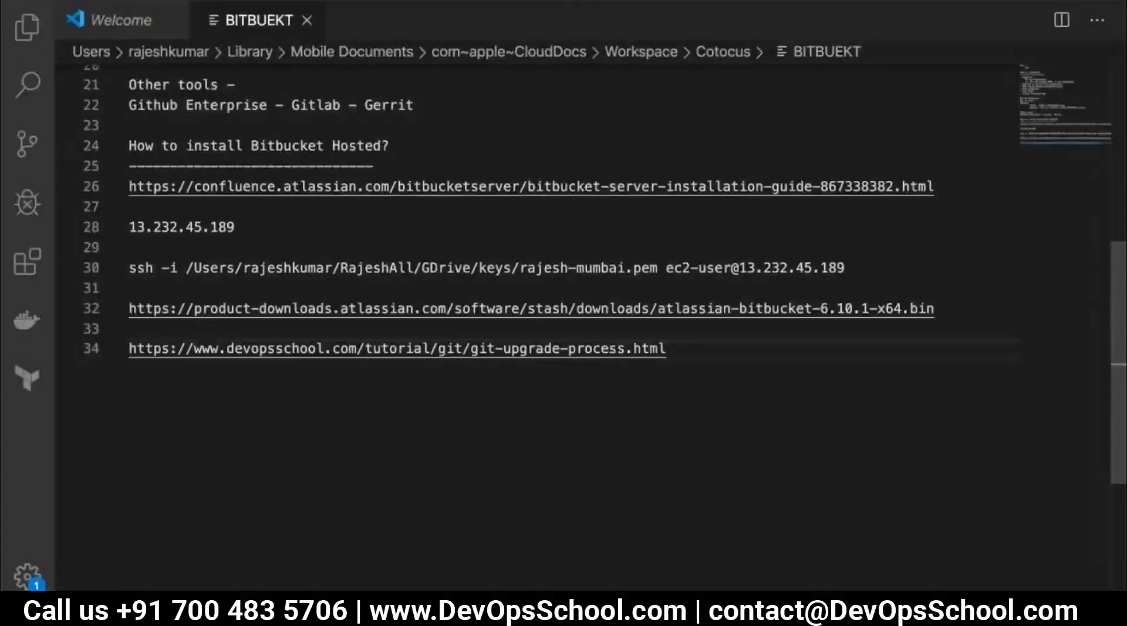
key("Return")
key("Return")
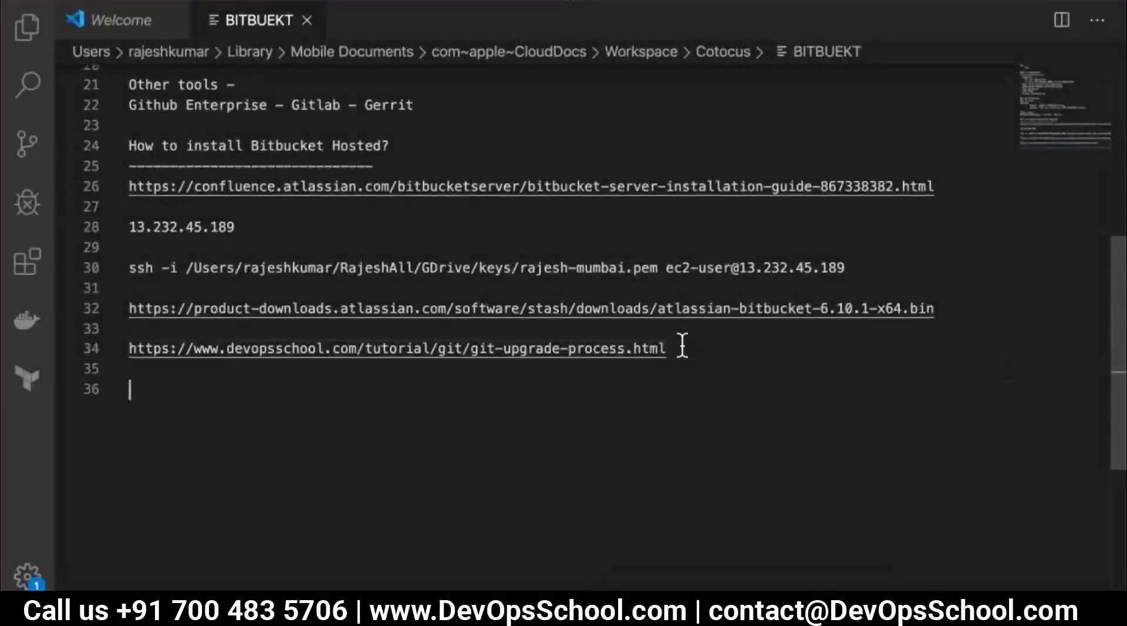
key("super+v")
scroll(516, 309, "up", 8)
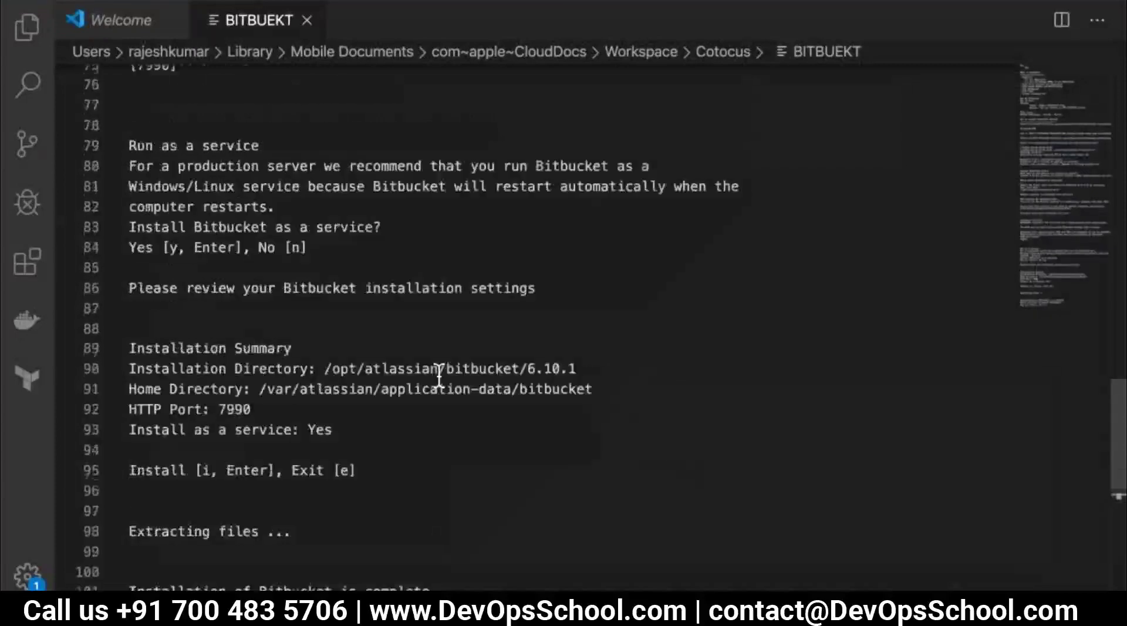
scroll(457, 375, "up", 3)
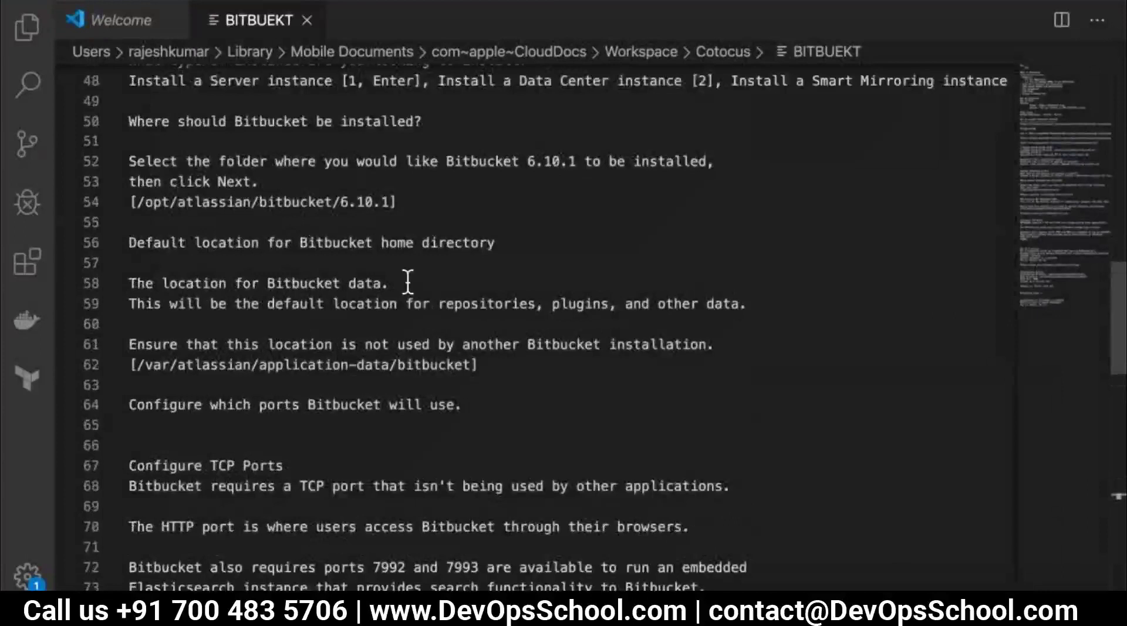
scroll(407, 282, "up", 3)
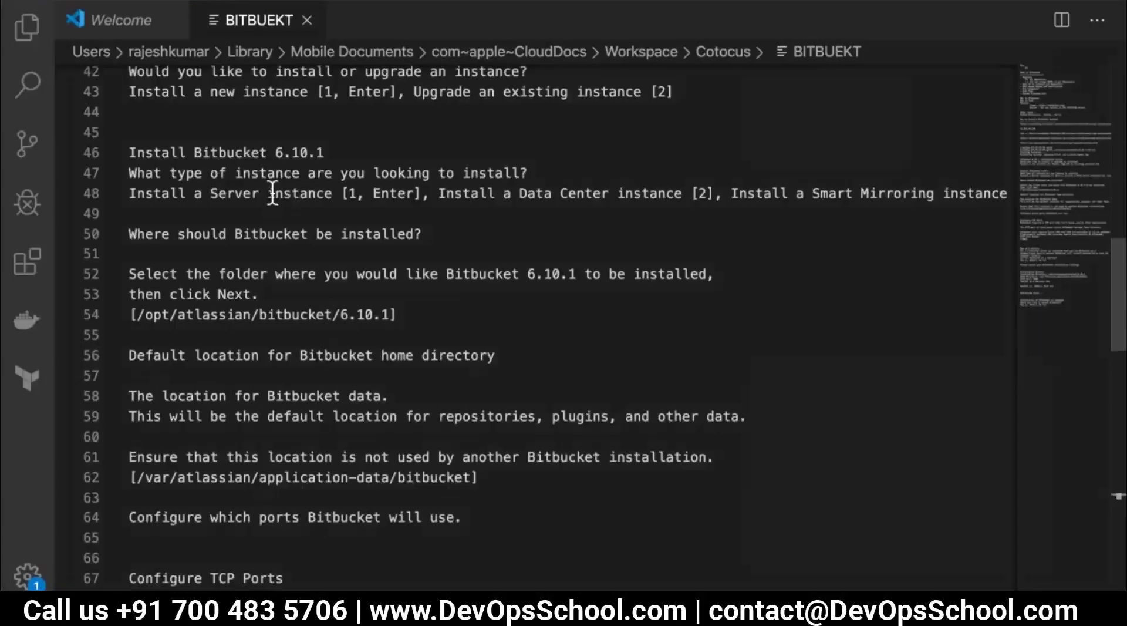
- Highlight the Data Center instance and Smart Mirroring options on line 48
double_click(272, 194)
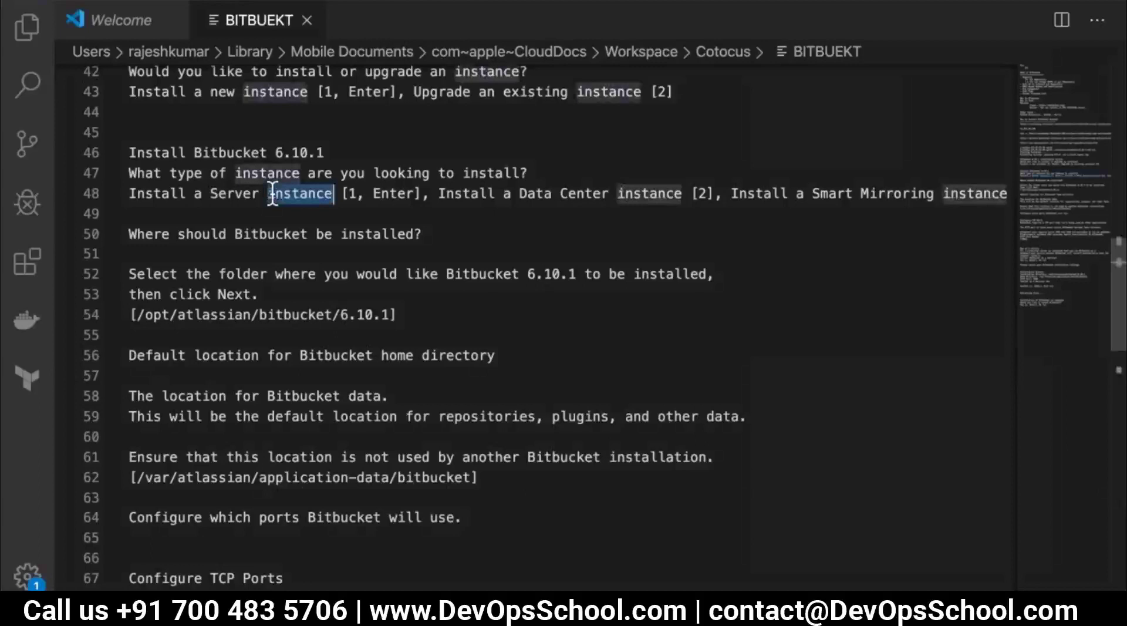
left_click(596, 186)
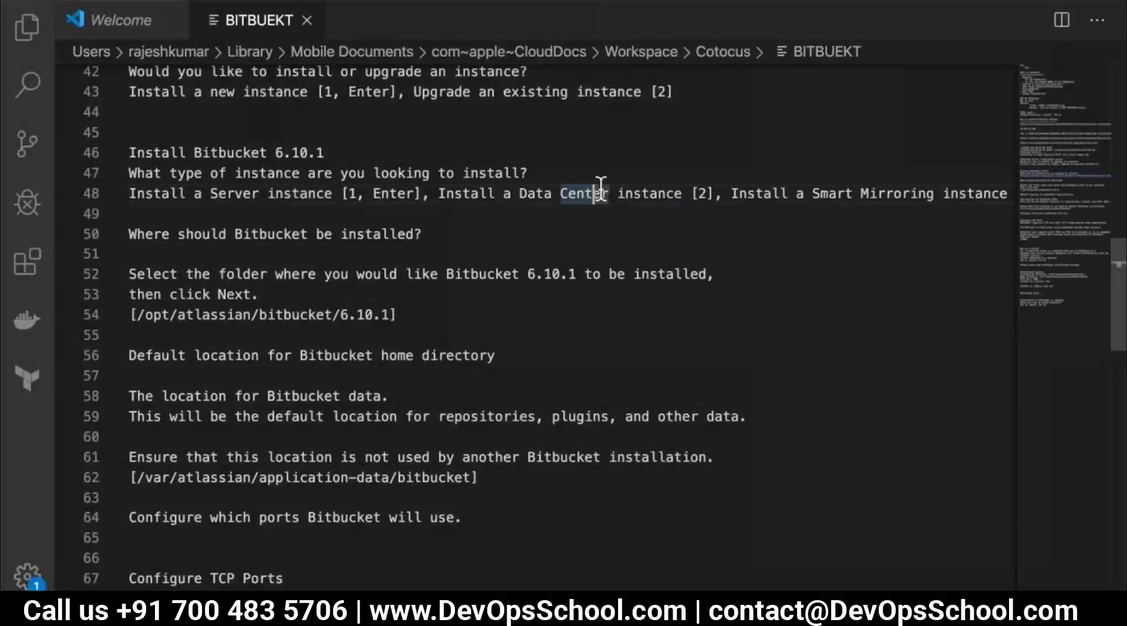
double_click(625, 193)
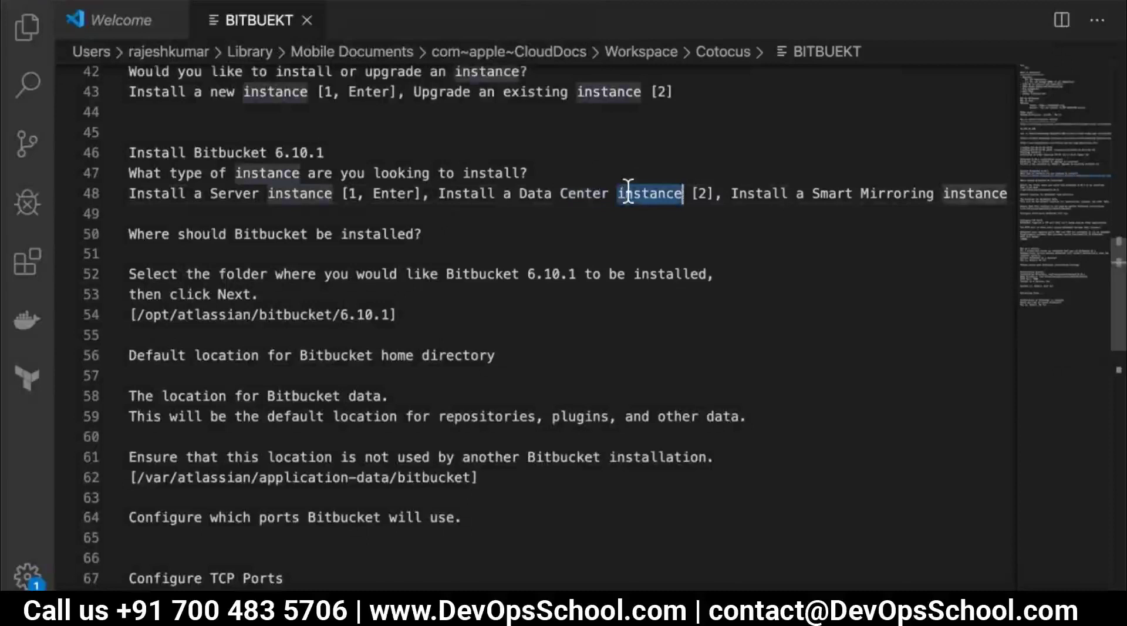
double_click(873, 193)
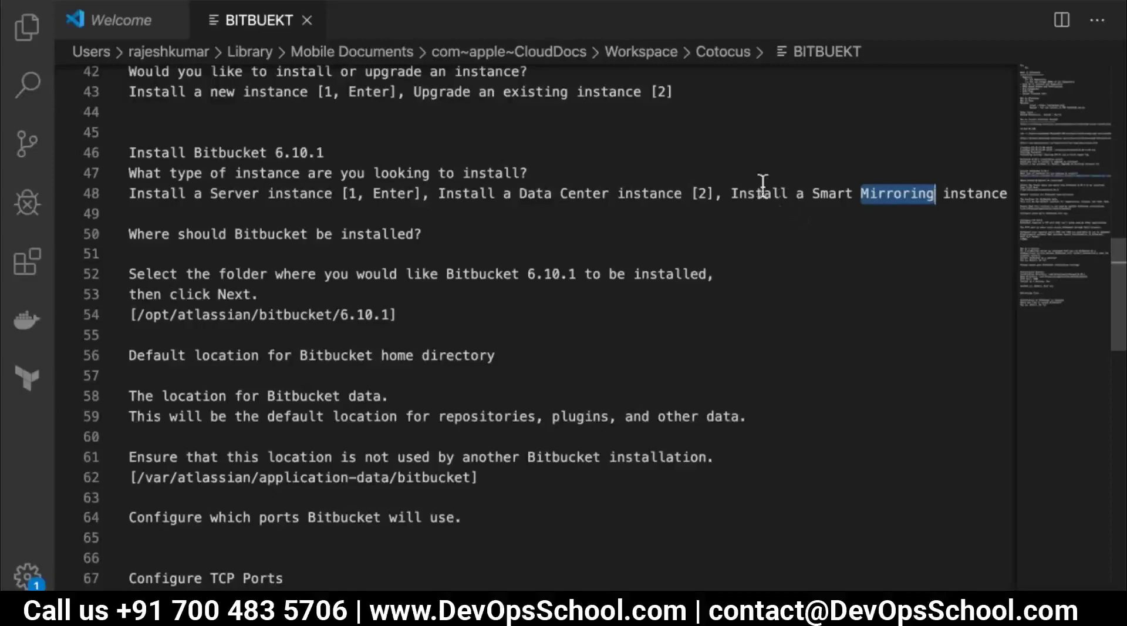
left_click(763, 193)
double_click(888, 194)
left_click(930, 193)
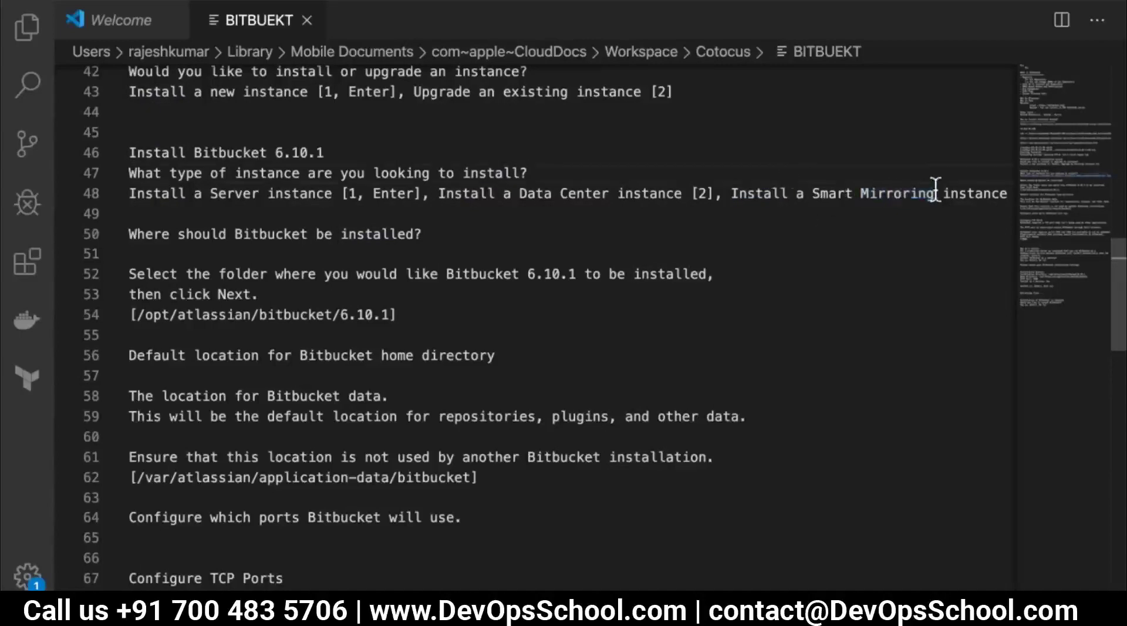
left_click_drag(933, 193, 763, 194)
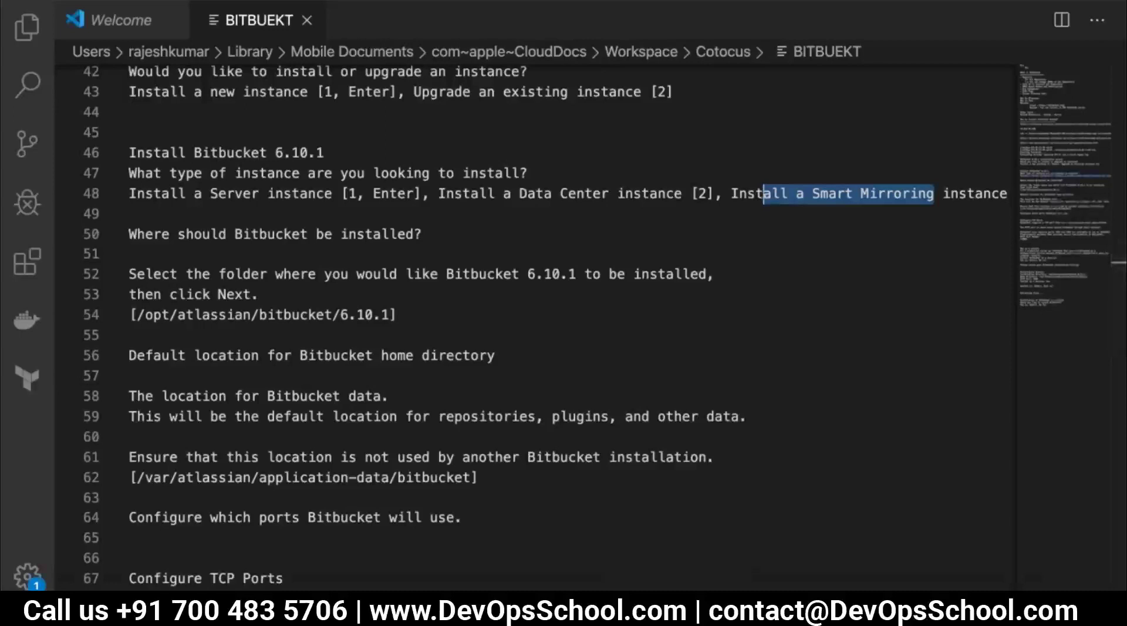
key("super+Tab")
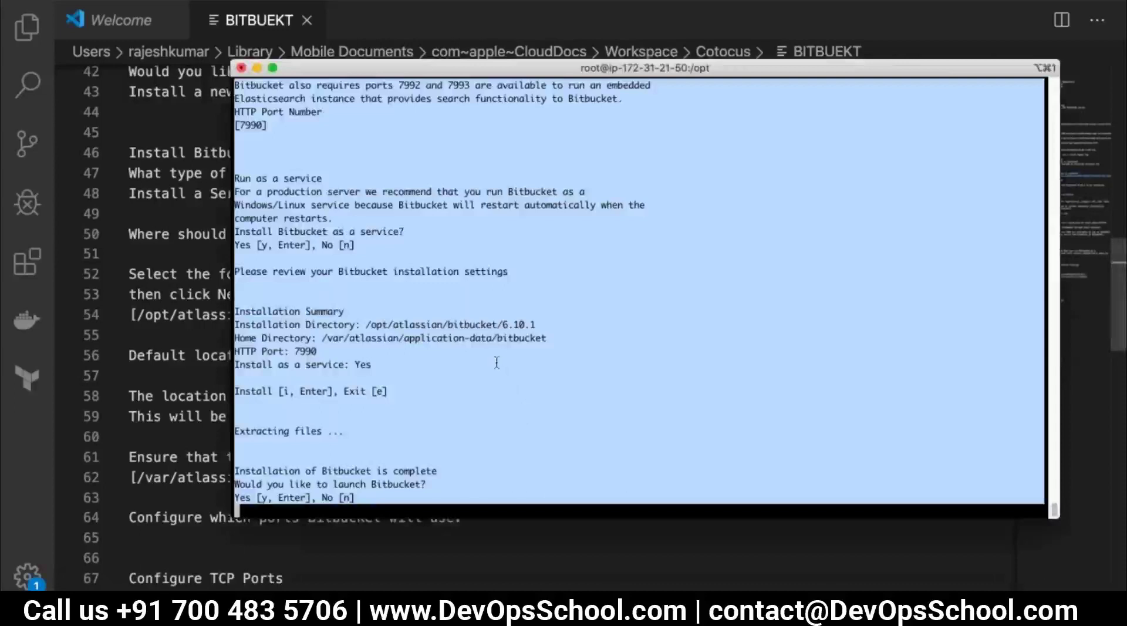
- Review the Installation Summary, highlighting the Bitbucket home directory and HTTP port 7990
left_click(497, 362)
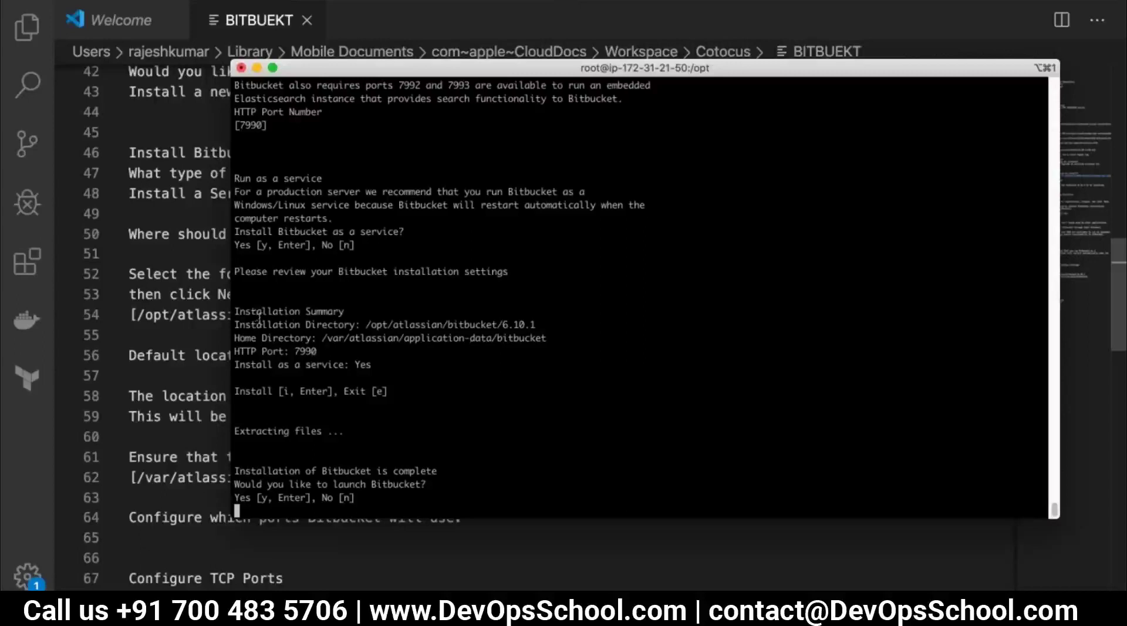
left_click_drag(235, 310, 246, 381)
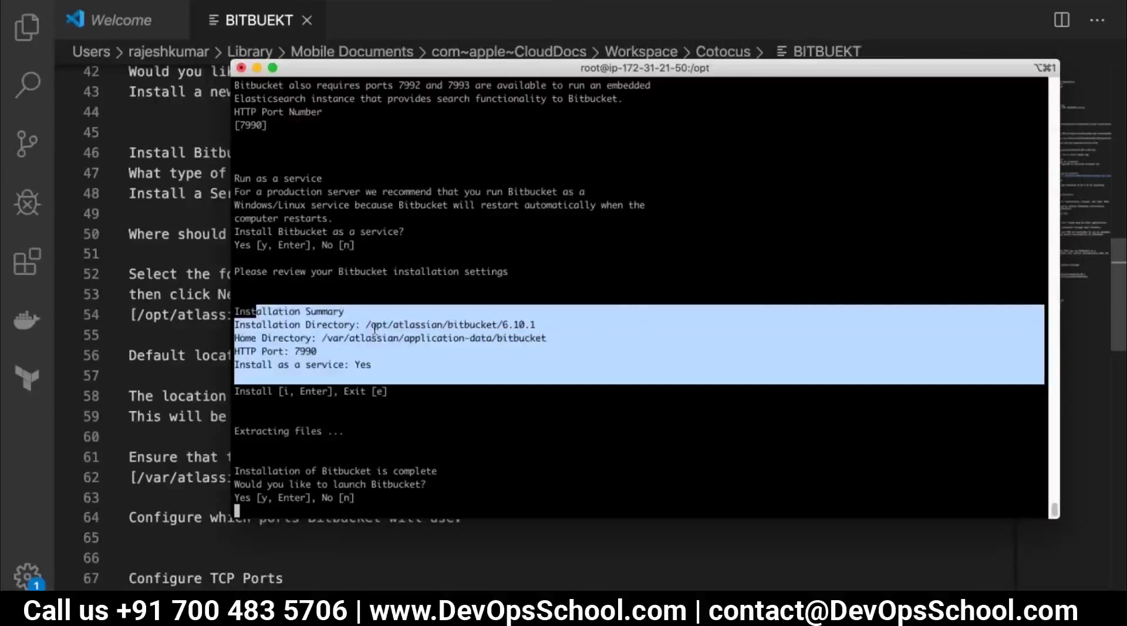
left_click(373, 329)
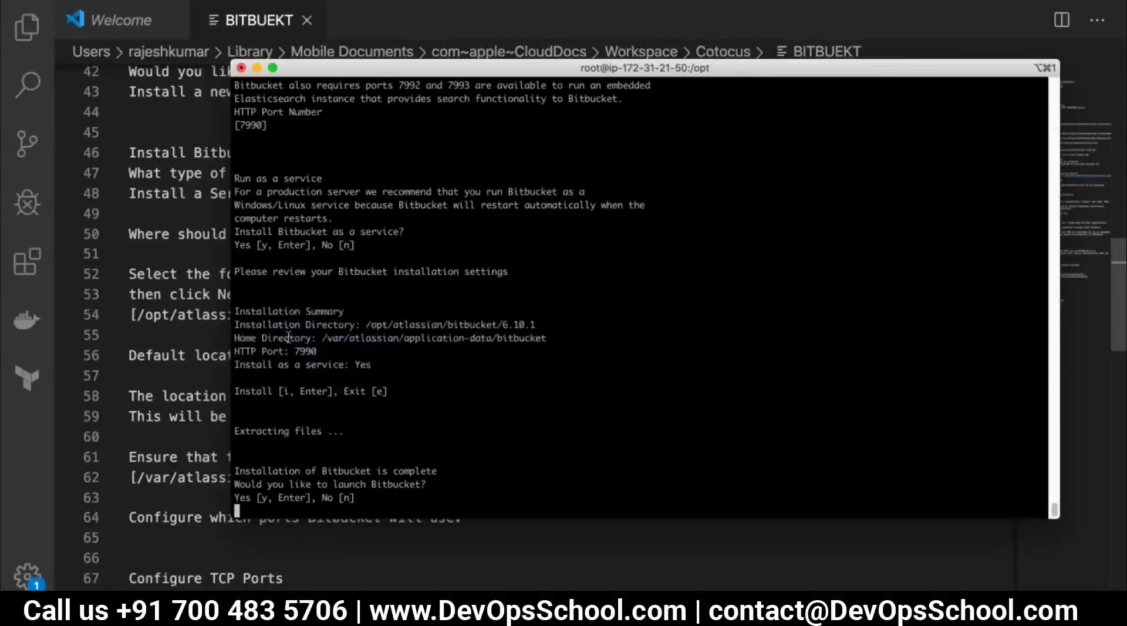
left_click_drag(339, 345, 339, 352)
double_click(338, 340)
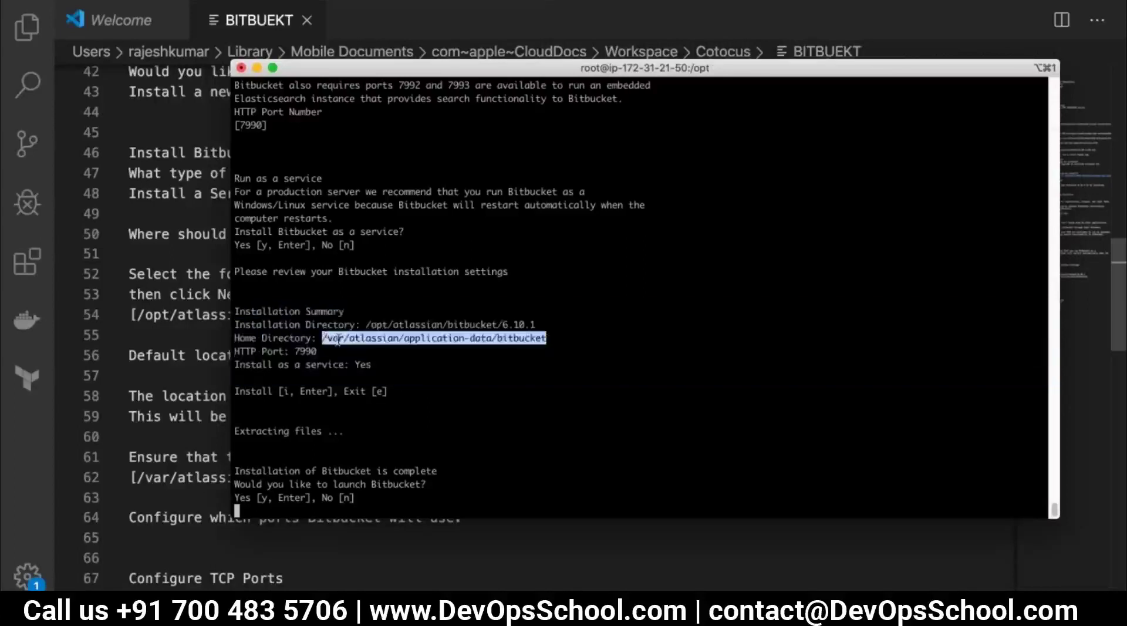
left_click_drag(272, 351, 307, 354)
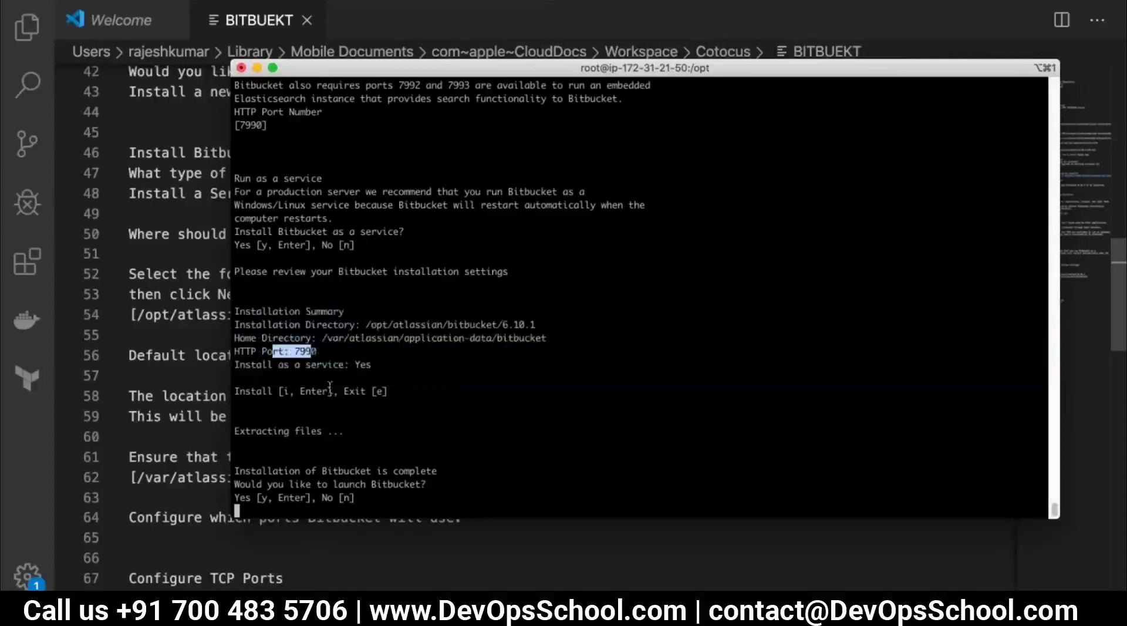
left_click(341, 427)
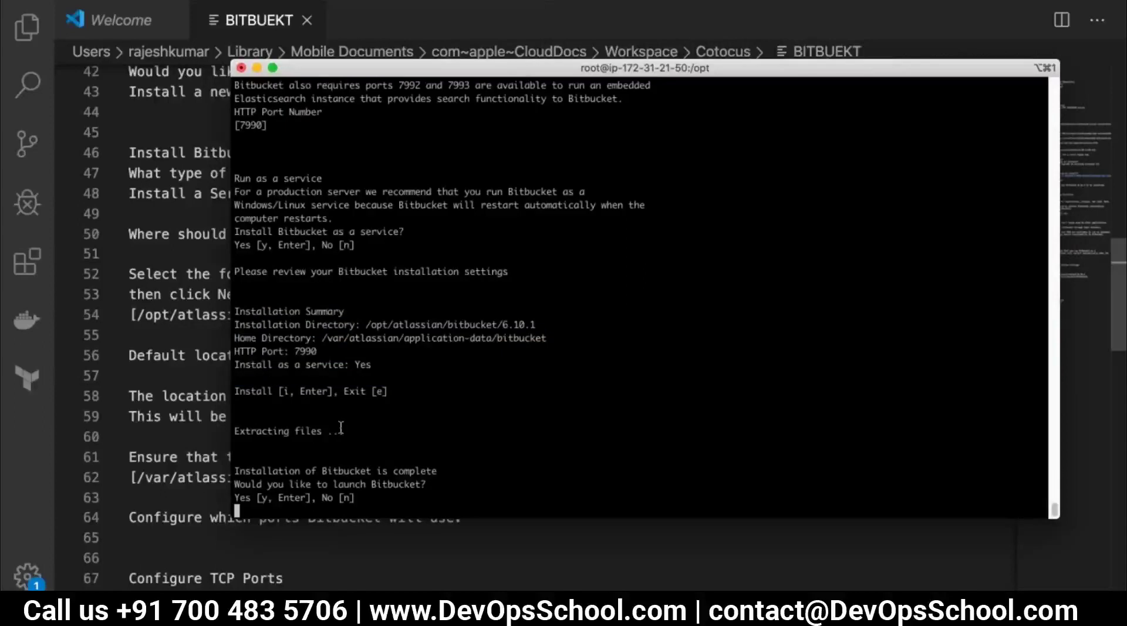
- Launch Bitbucket to finish installing, then copy the EC2 instance's public IPv4 address
key("Return")
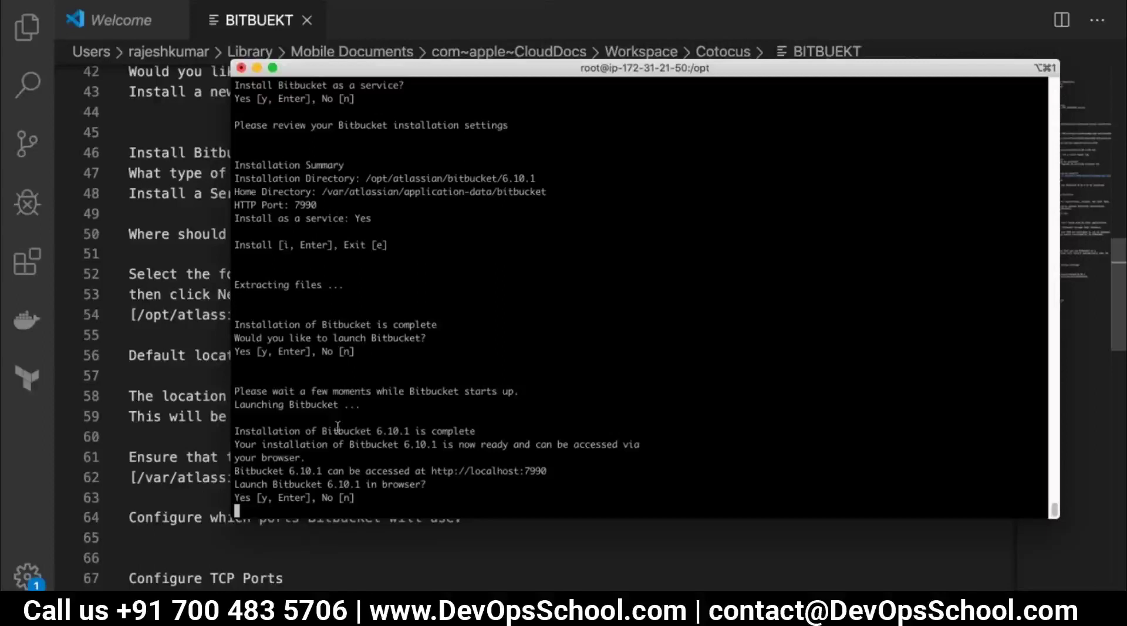
key("Return")
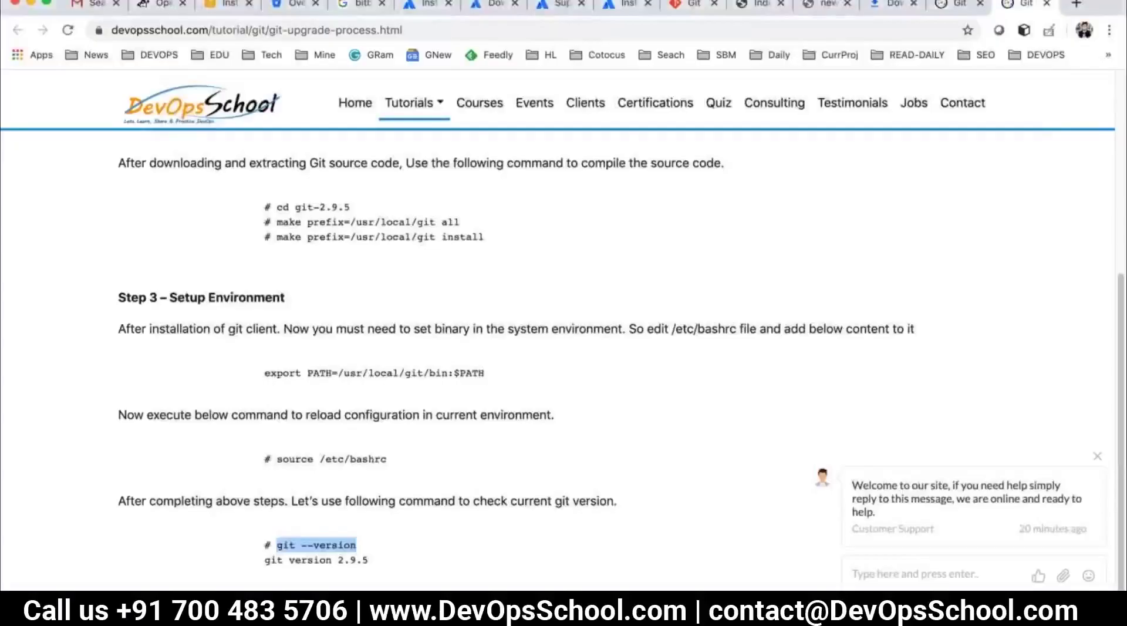
left_click(217, 10)
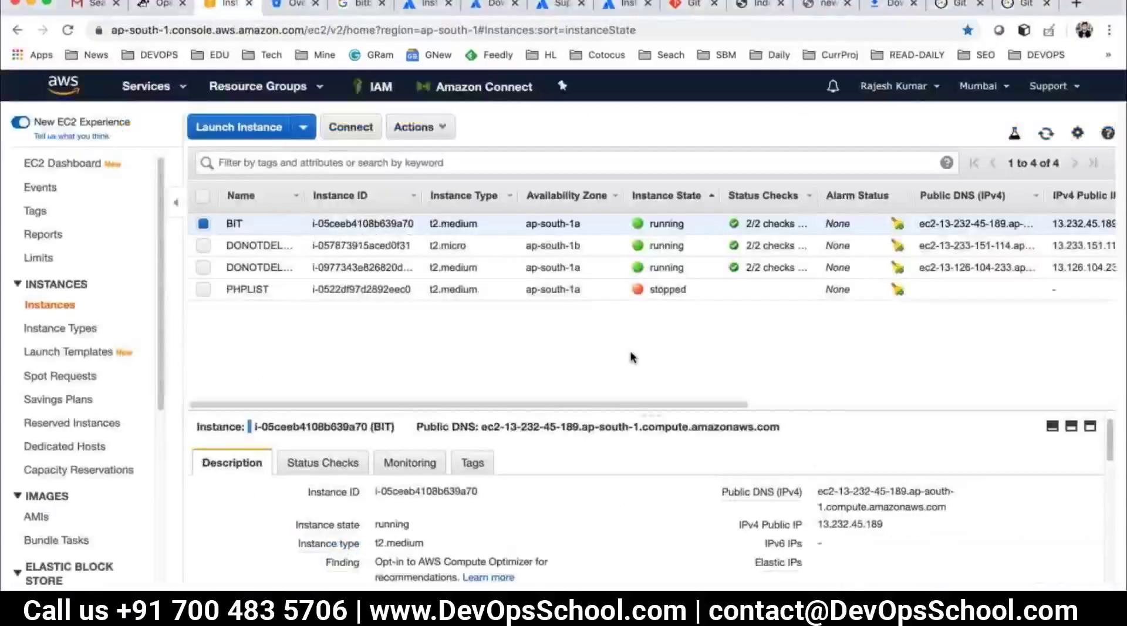
left_click(895, 523)
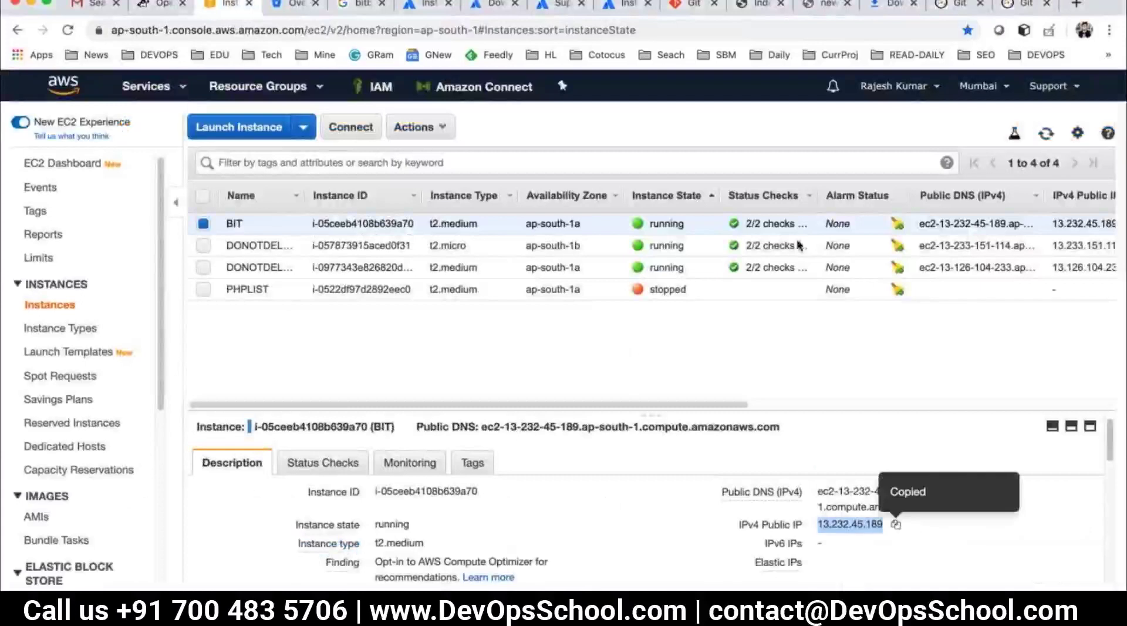
- Load the Bitbucket setup wizard at the server IP on port 7990 in a new tab
key("super+t")
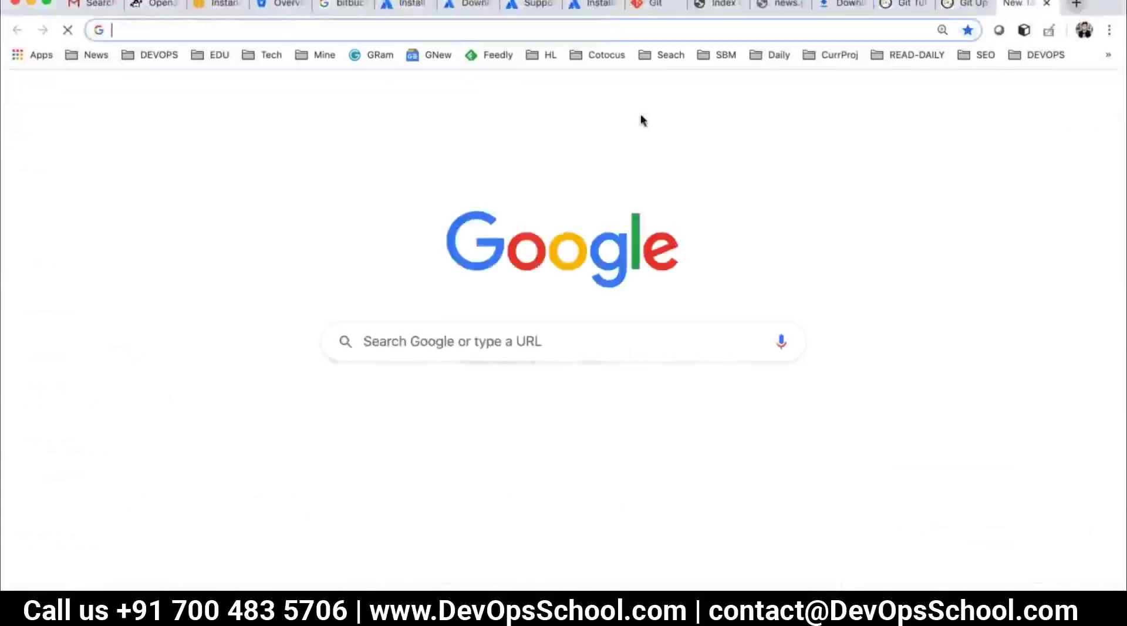
key("super+v")
type(":7990")
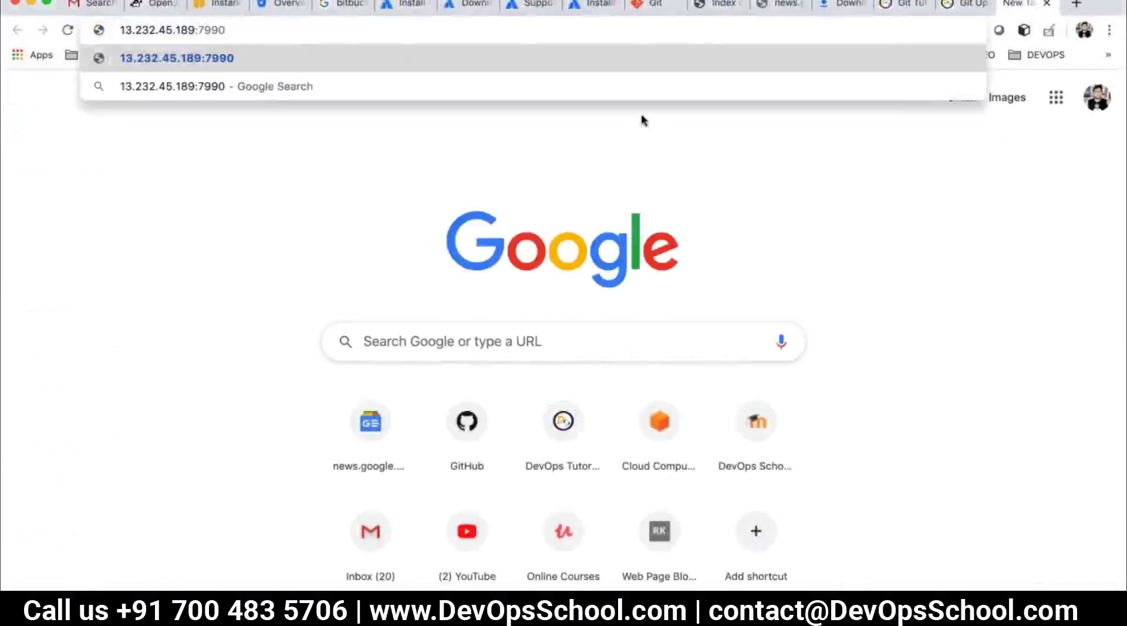
key("Return")
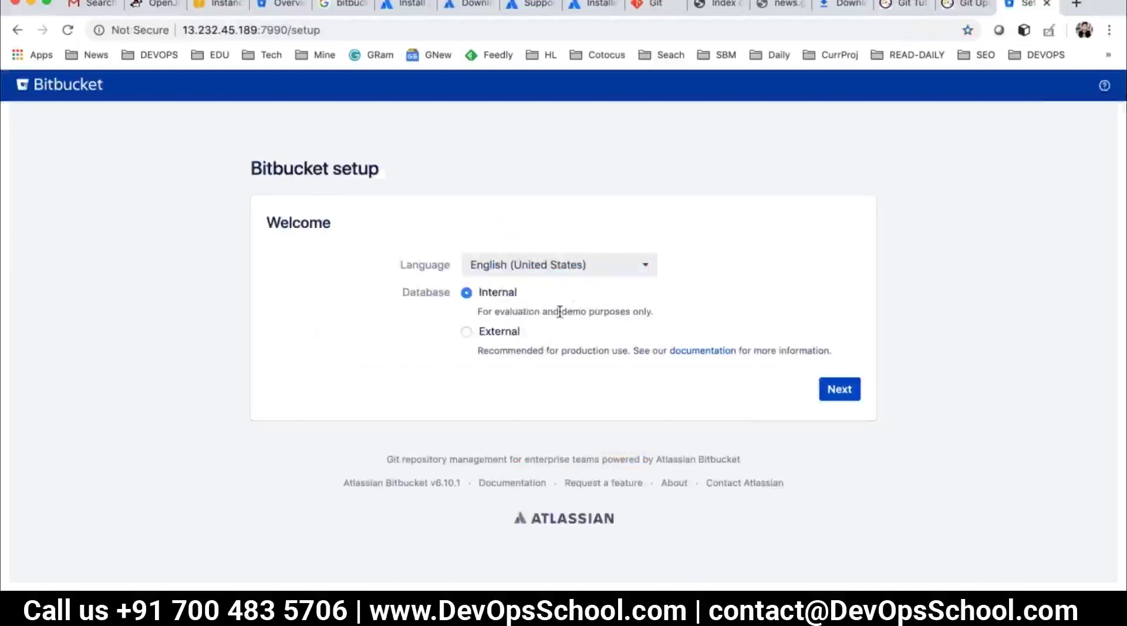
- Try the External database option and Database Type list, then revert to Internal
left_click(496, 332)
scroll(516, 361, "down", 1)
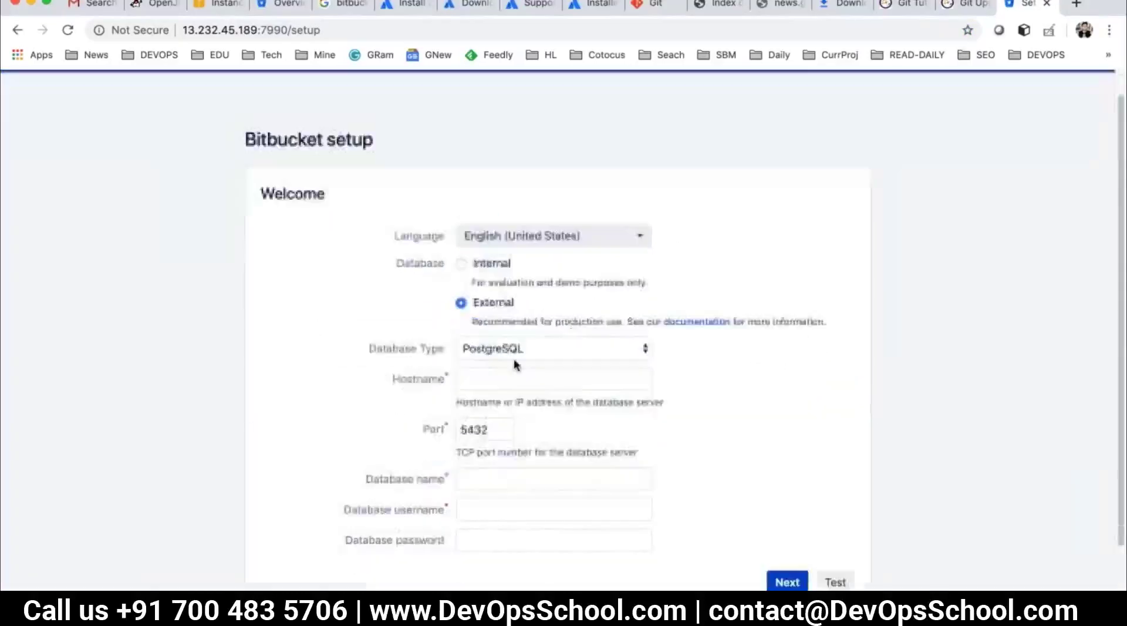
scroll(515, 360, "up", 1)
scroll(495, 358, "down", 1)
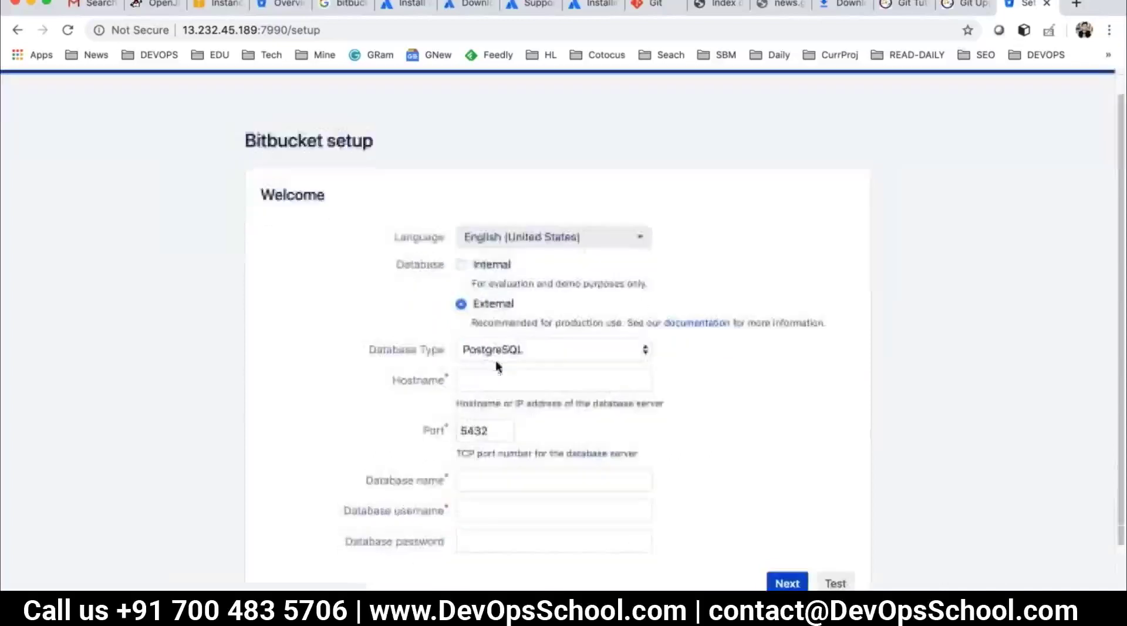
left_click(510, 345)
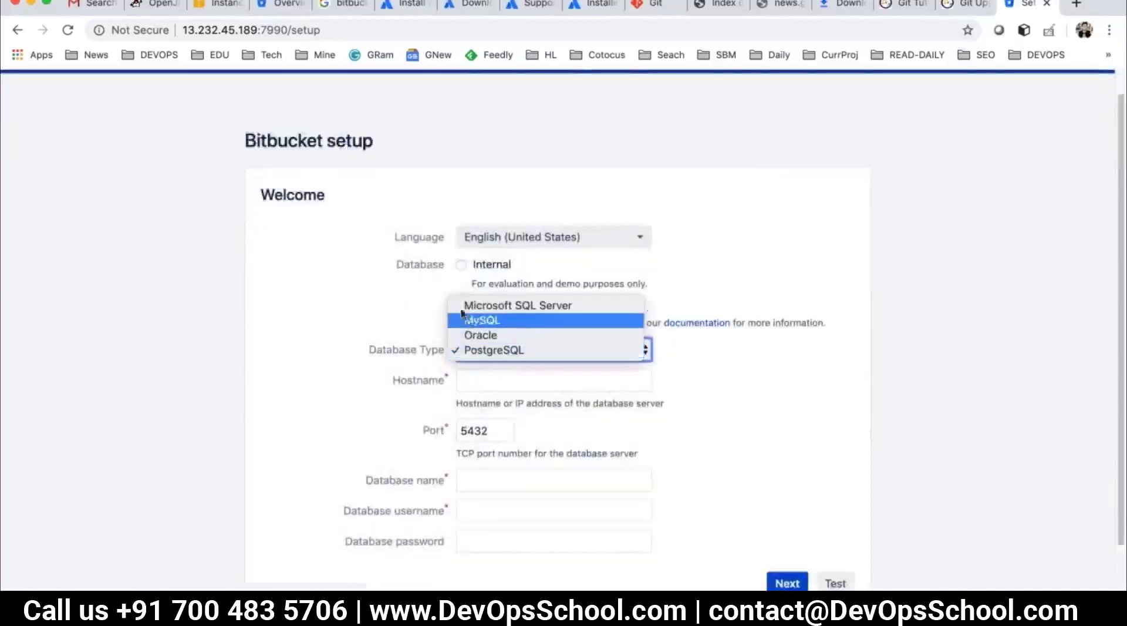
left_click(390, 299)
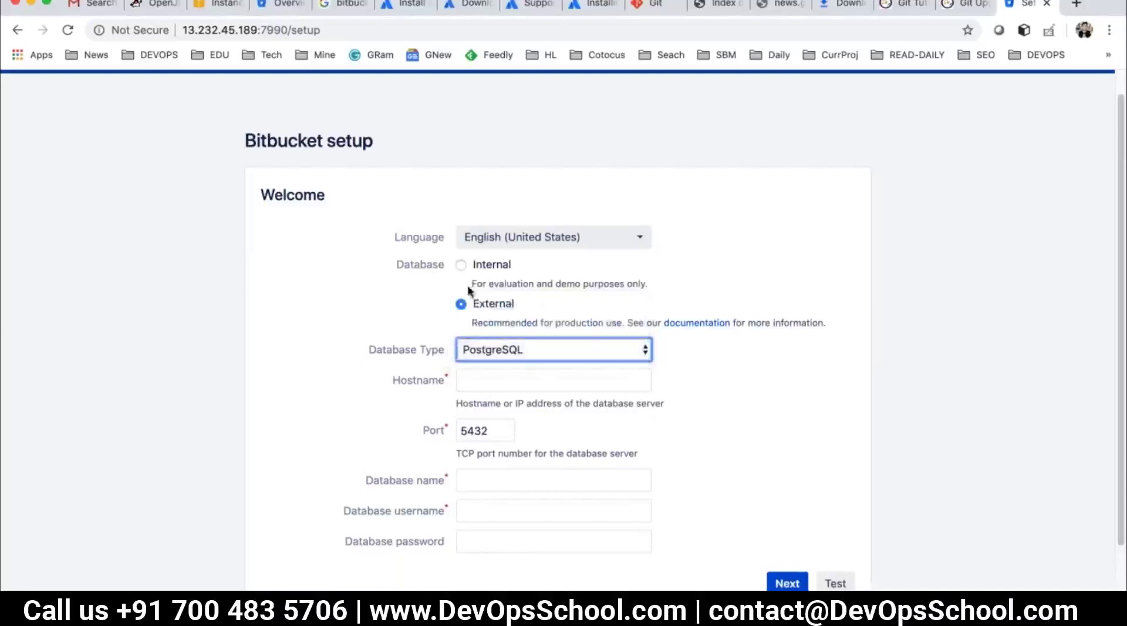
left_click(460, 265)
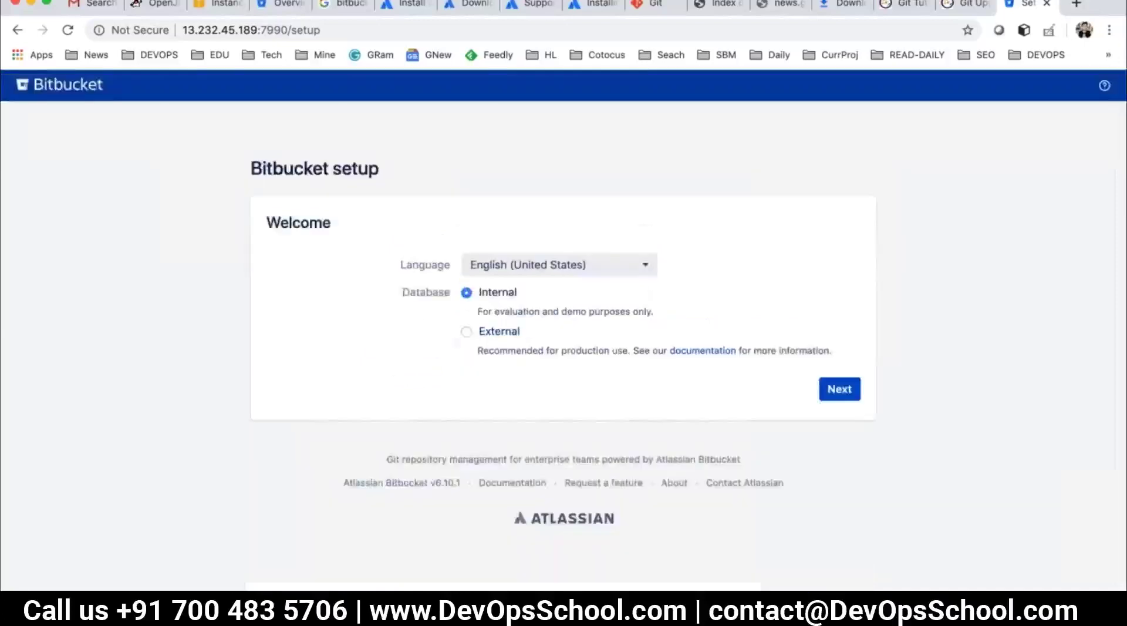
- Select External again, inspect the Database name field, and return to Internal
left_click(468, 331)
scroll(572, 395, "down", 2)
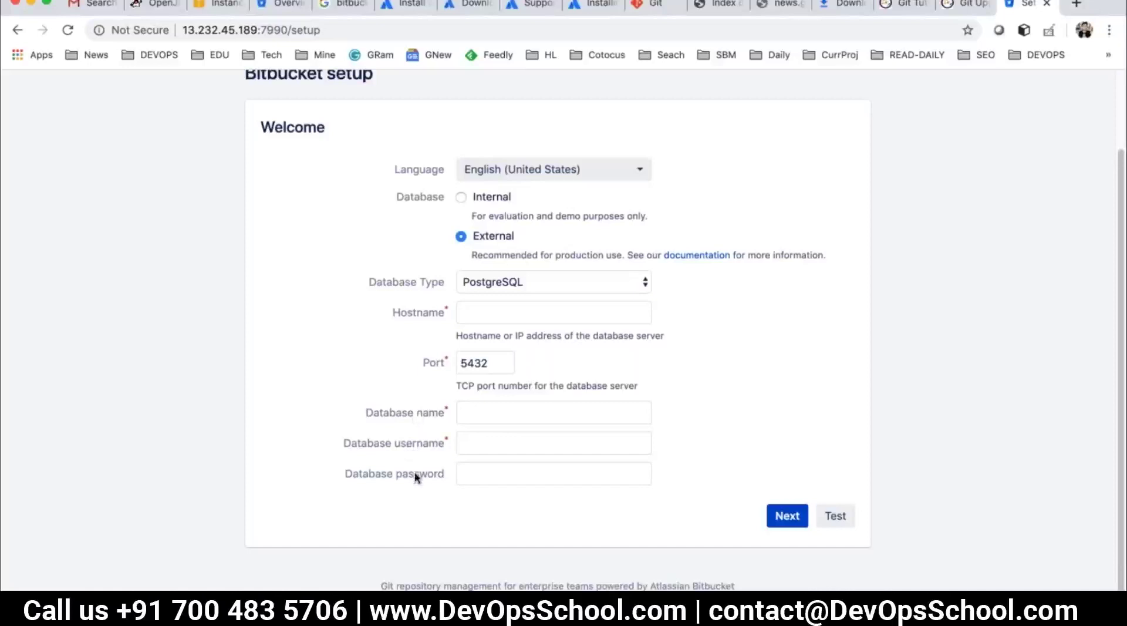
left_click_drag(453, 421, 384, 421)
left_click(647, 406)
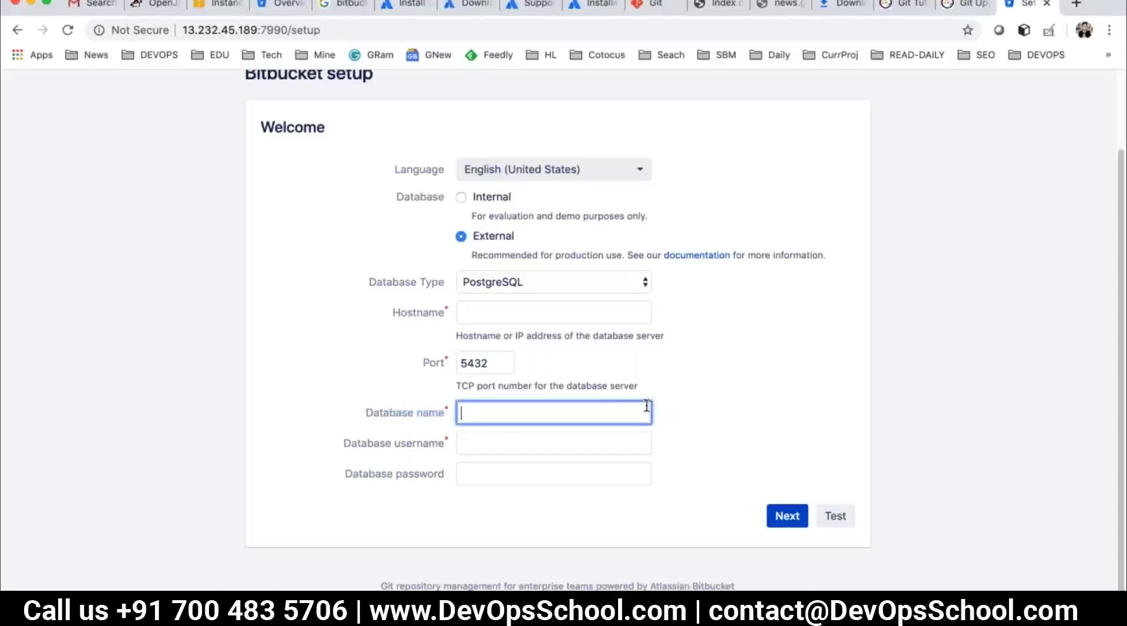
left_click(671, 399)
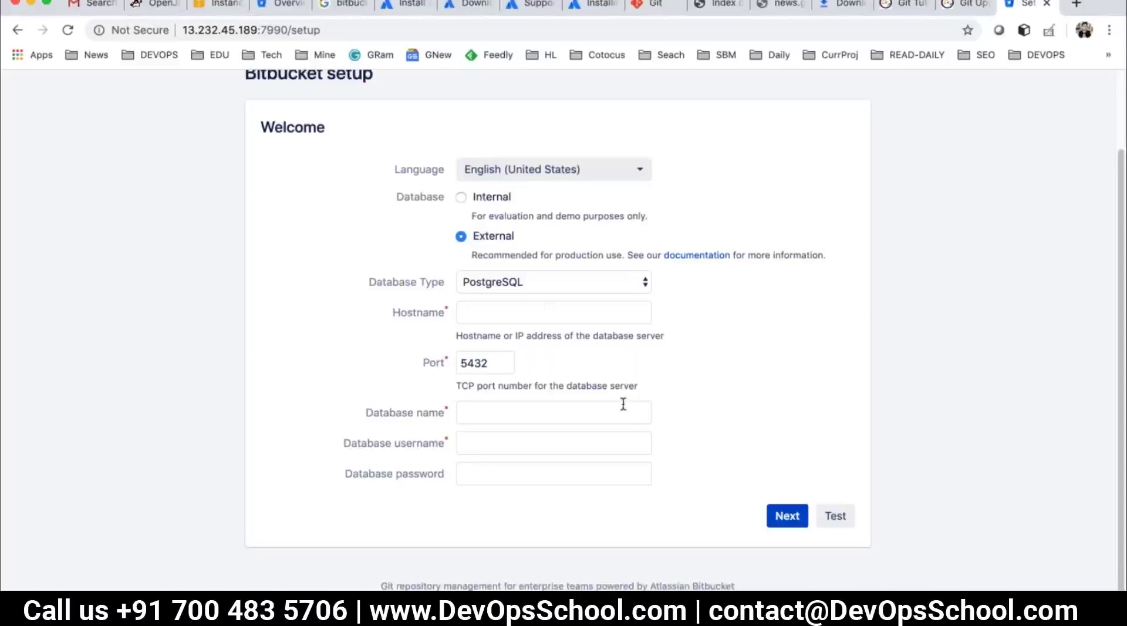
scroll(477, 207, "up", 1)
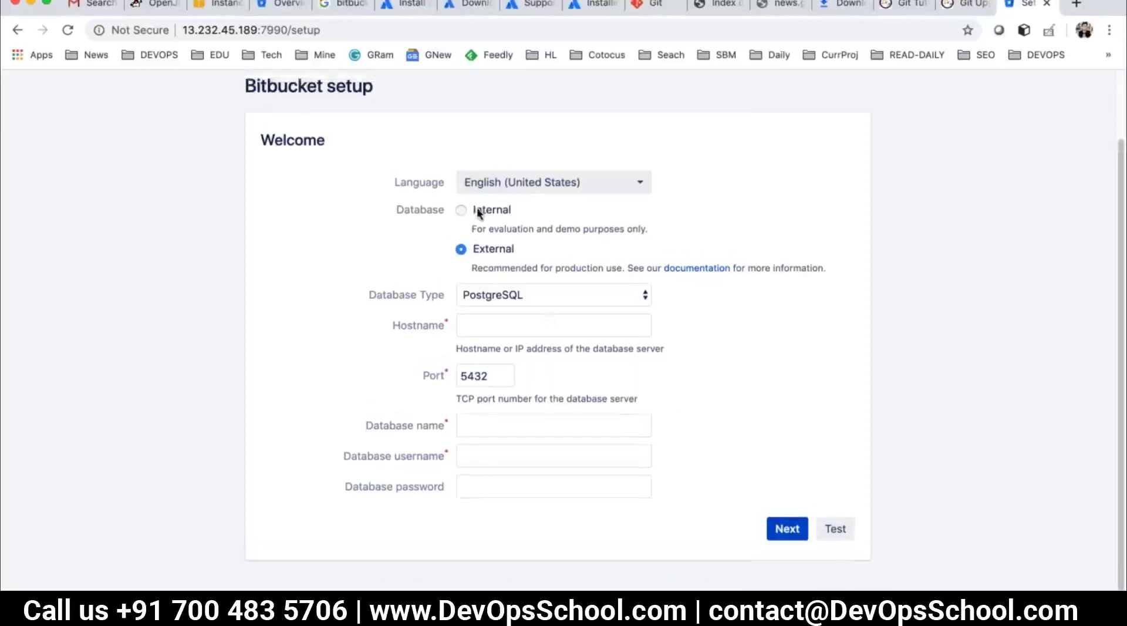
left_click(476, 206)
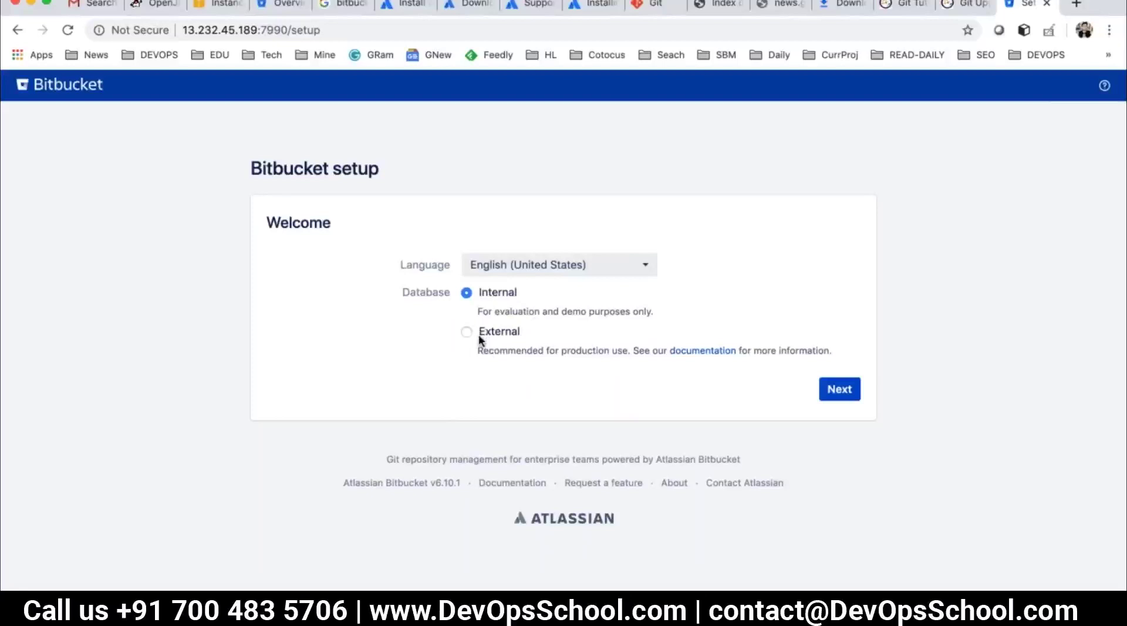
key("super+Tab")
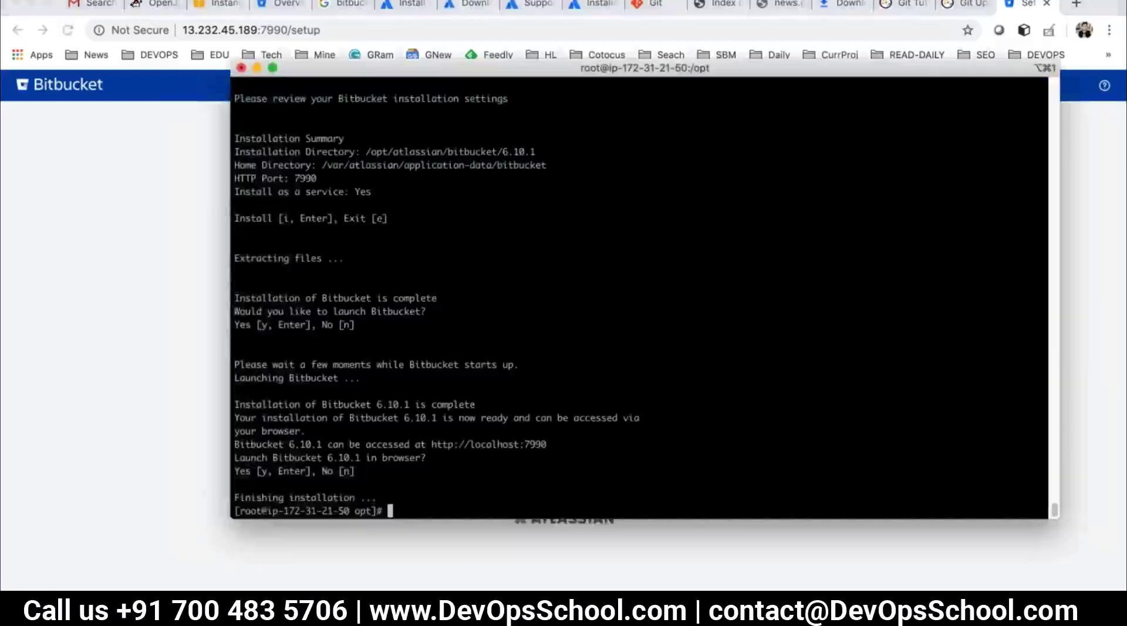
- Recover from mistyped cd commands, list /opt, and enter the atlassian folder
type("cd /ls")
key("Return")
type("cd ")
type("la")
key("Return")
type("ls")
key("Return")
type("cd at")
key("Tab")
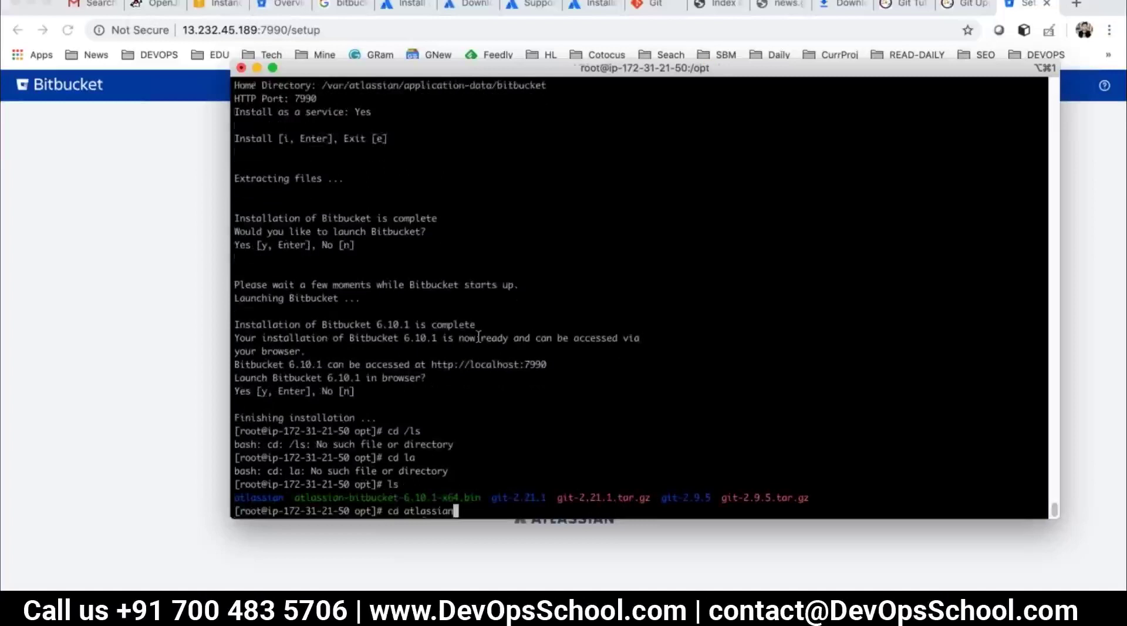
key("Return")
type("ls")
key("Return")
- Enter bitbucket/6.10.1 and list its app, bin, elasticsearch, lib, logs and work folders
type("cd bitbucket/")
key("Tab")
key("Return")
type("ls")
key("Return")
type("cd 6")
key("Tab")
key("Return")
type("ls")
key("Return")
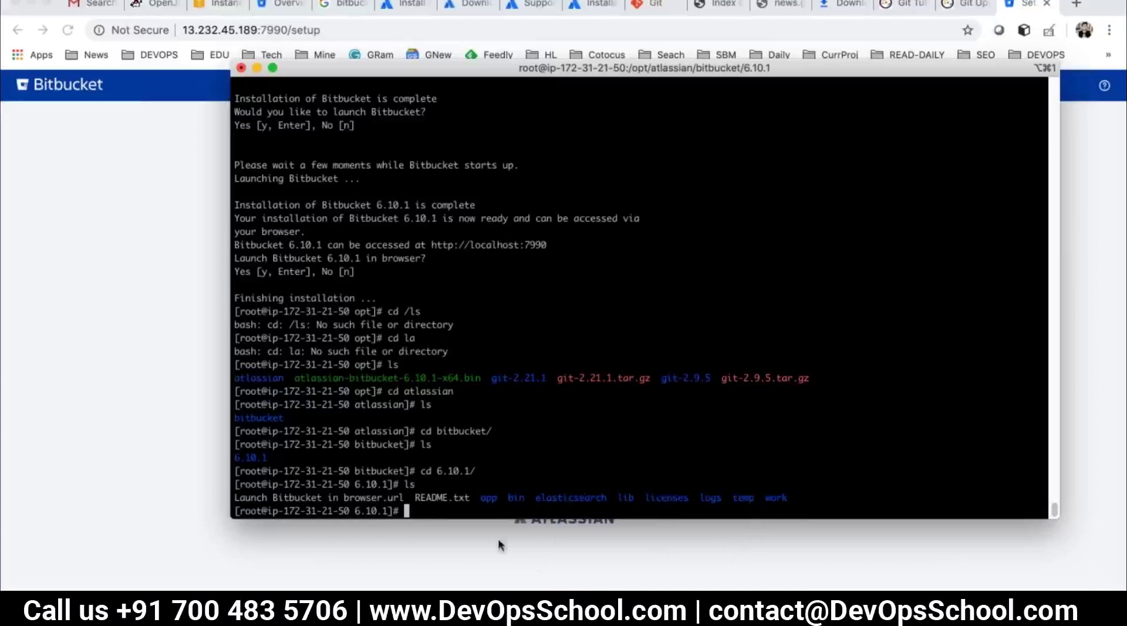
double_click(488, 498)
key("super+Tab")
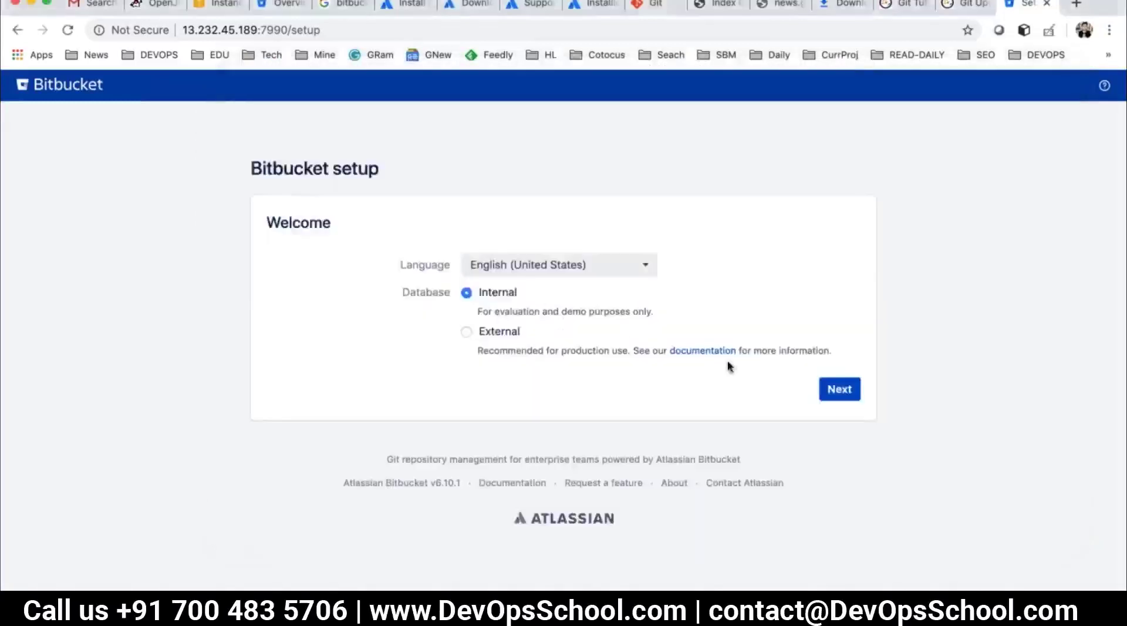
- Continue with the internal database, request an evaluation license, and sign in with an existing account
left_click(841, 397)
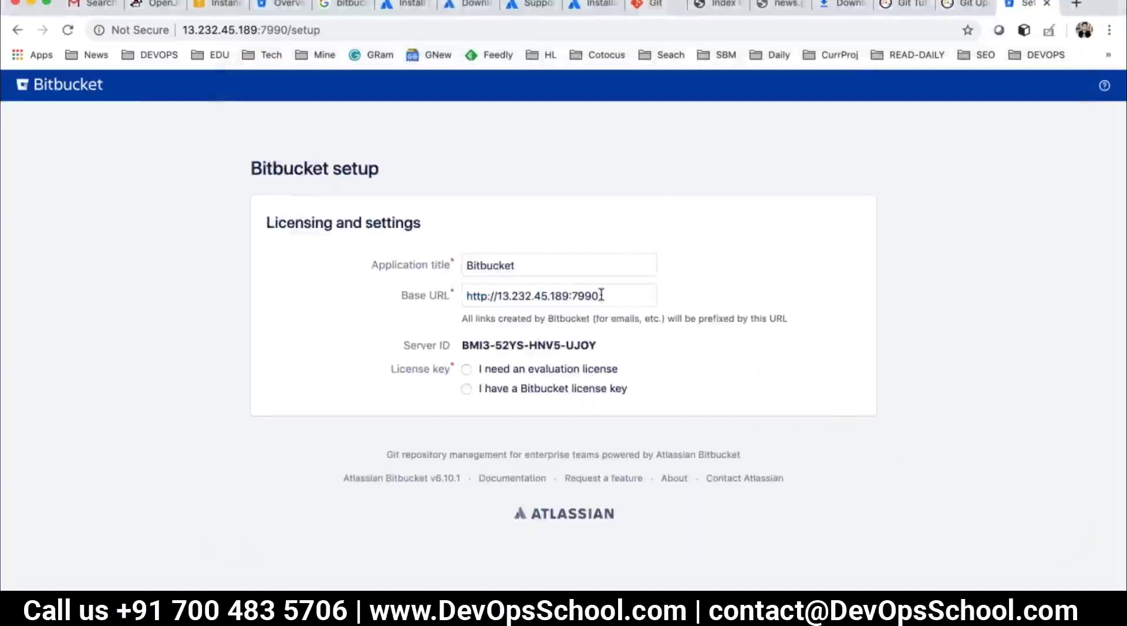
left_click(466, 370)
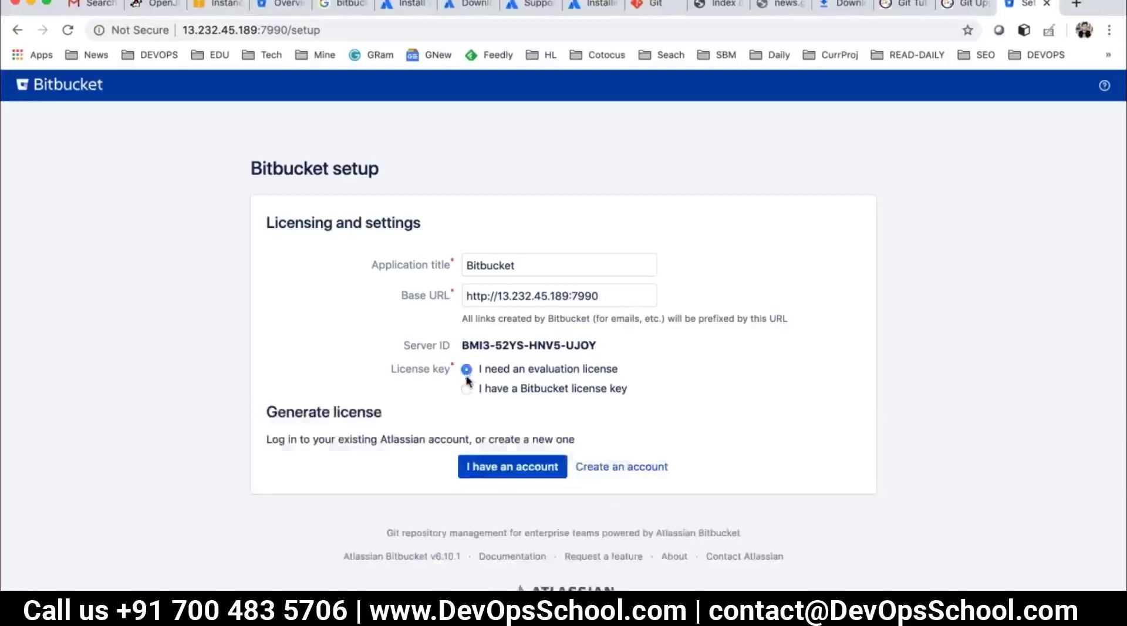
left_click(508, 476)
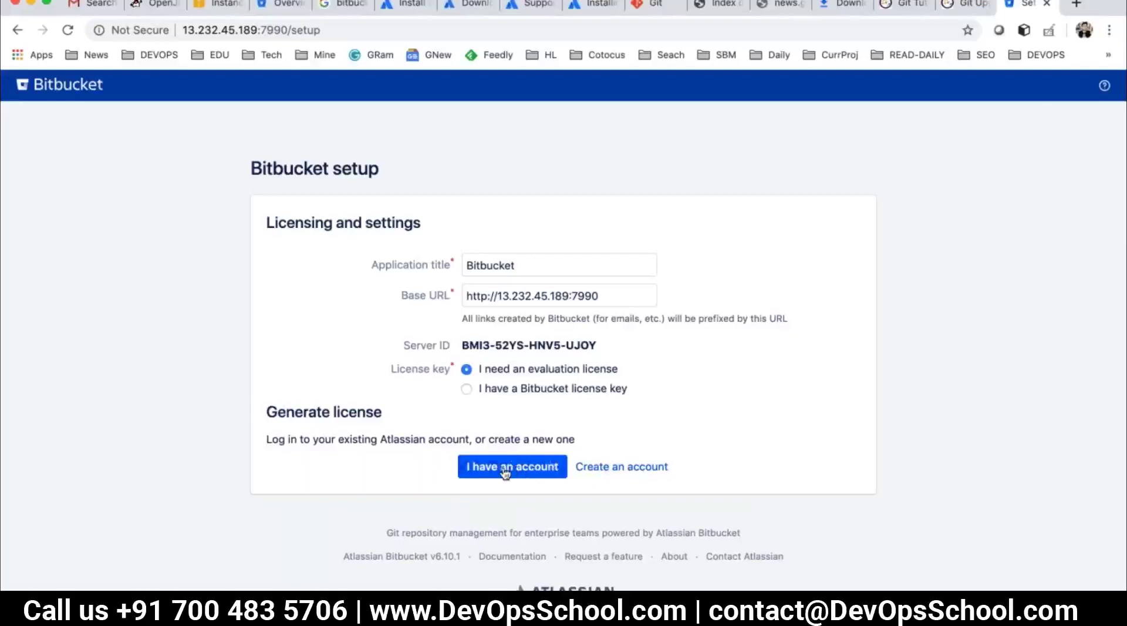
left_click(505, 472)
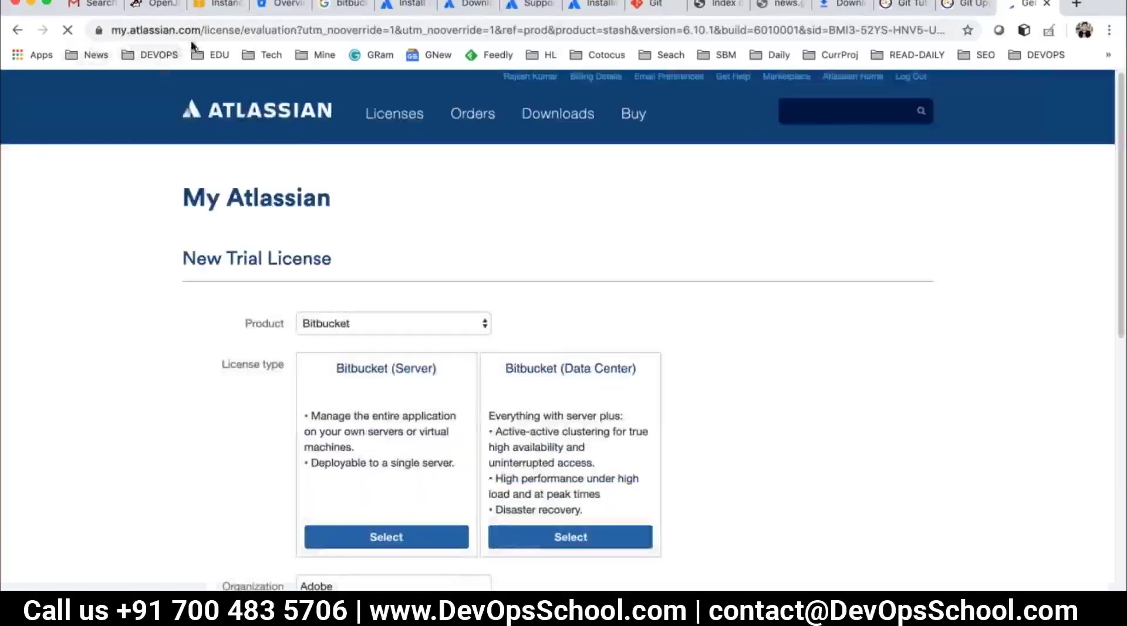
- Generate a Bitbucket (Server) trial license and confirm installing it on 13.232.45.189
scroll(406, 399, "down", 1)
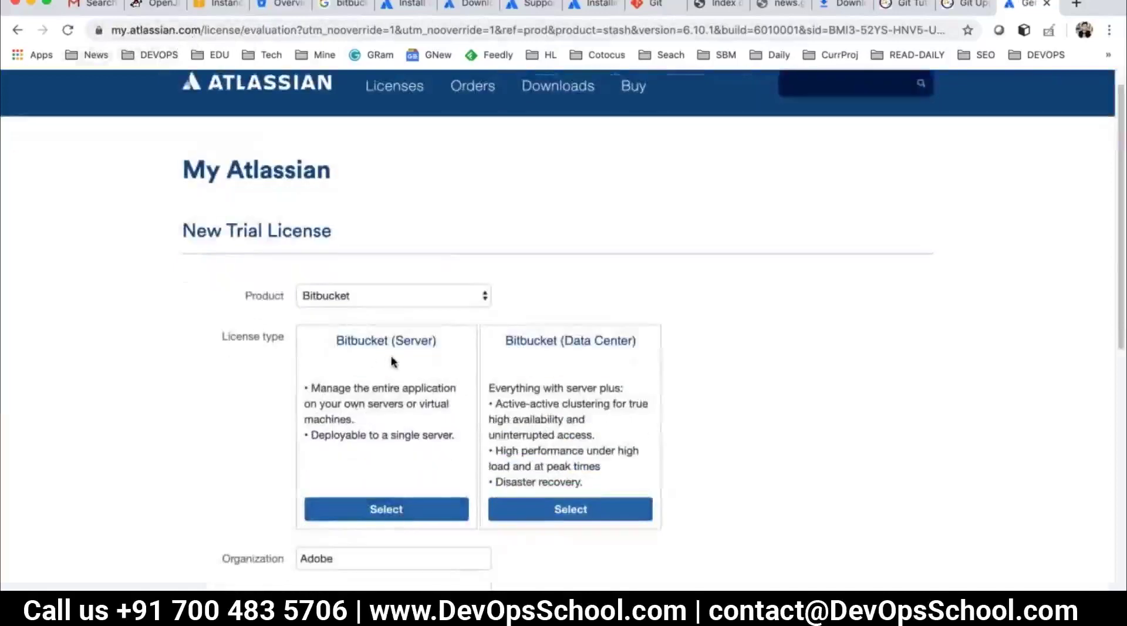
left_click(384, 508)
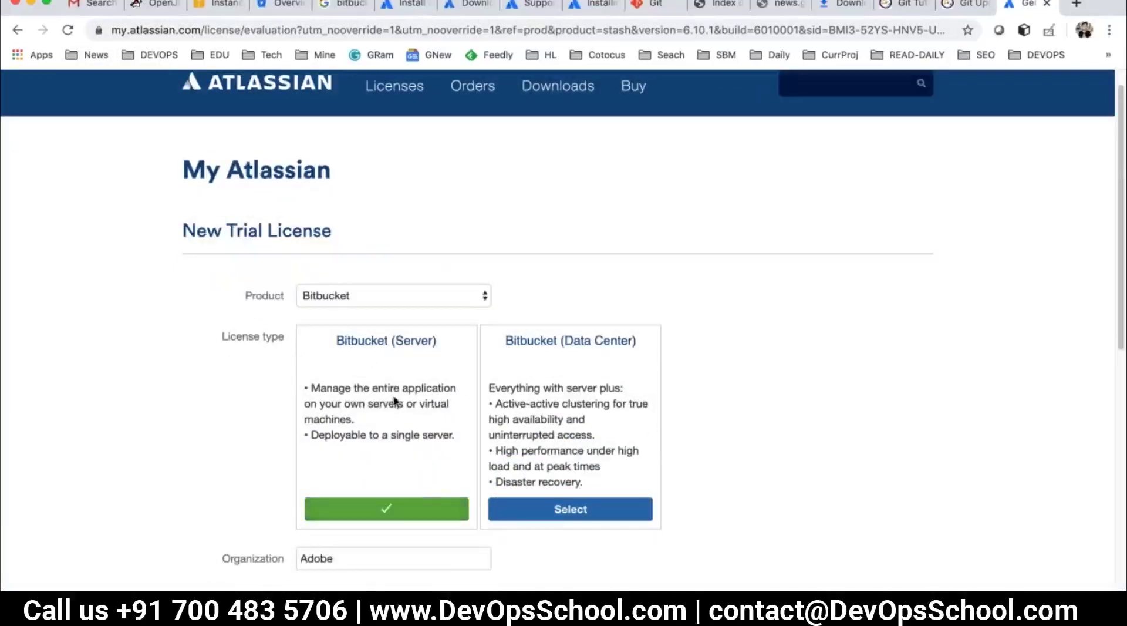
scroll(382, 441, "down", 15)
left_click(344, 251)
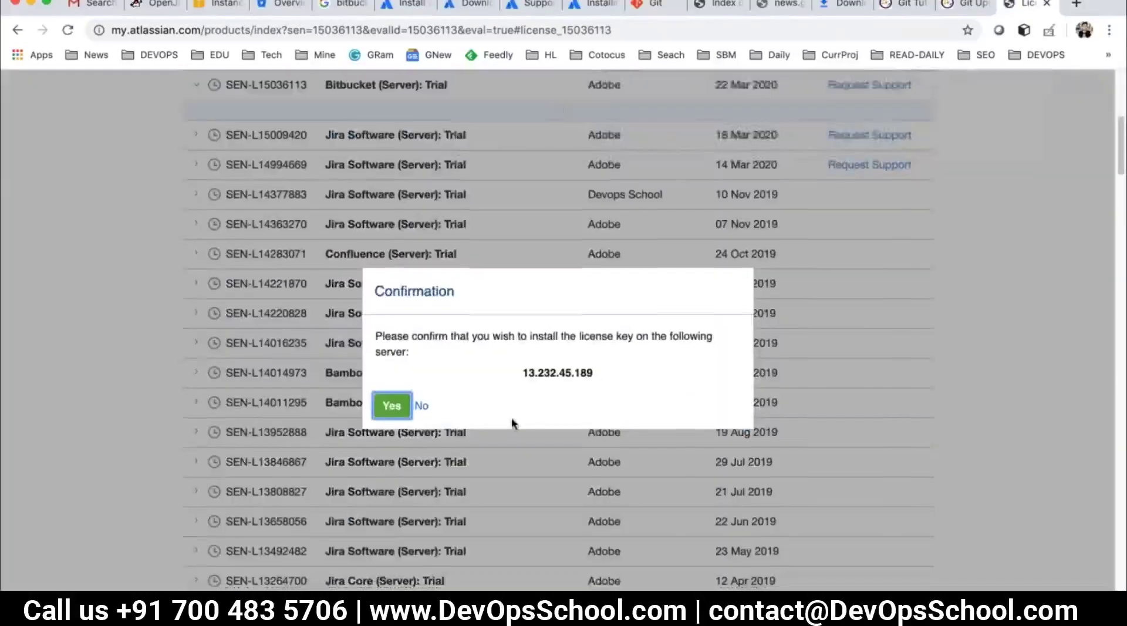
key("Return")
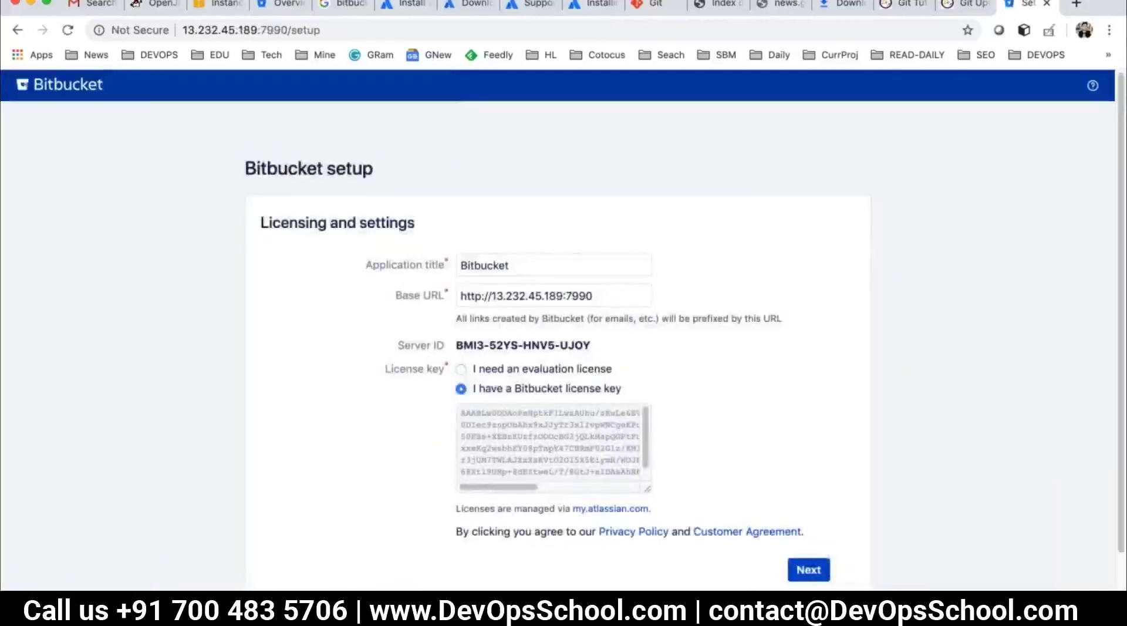
- Submit the license, then enter the administrator's username and full name
left_click(808, 570)
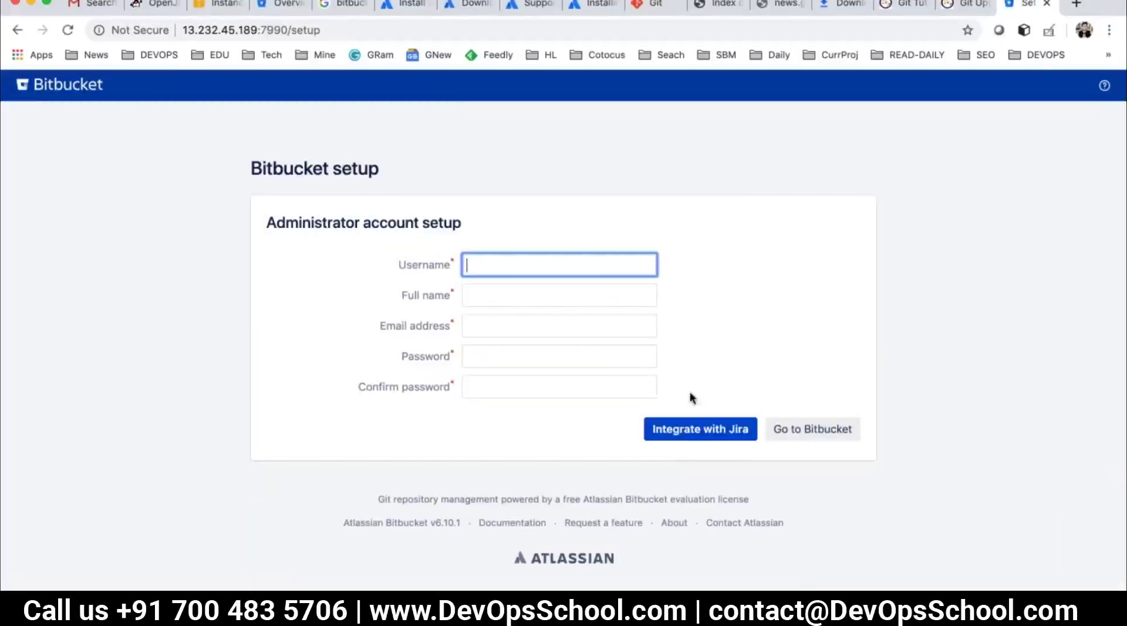
type("rajesh")
key("Tab")
type("dev")
key("BackSpace")
key("BackSpace")
key("BackSpace")
type("rajesh kumar")
key("Tab")
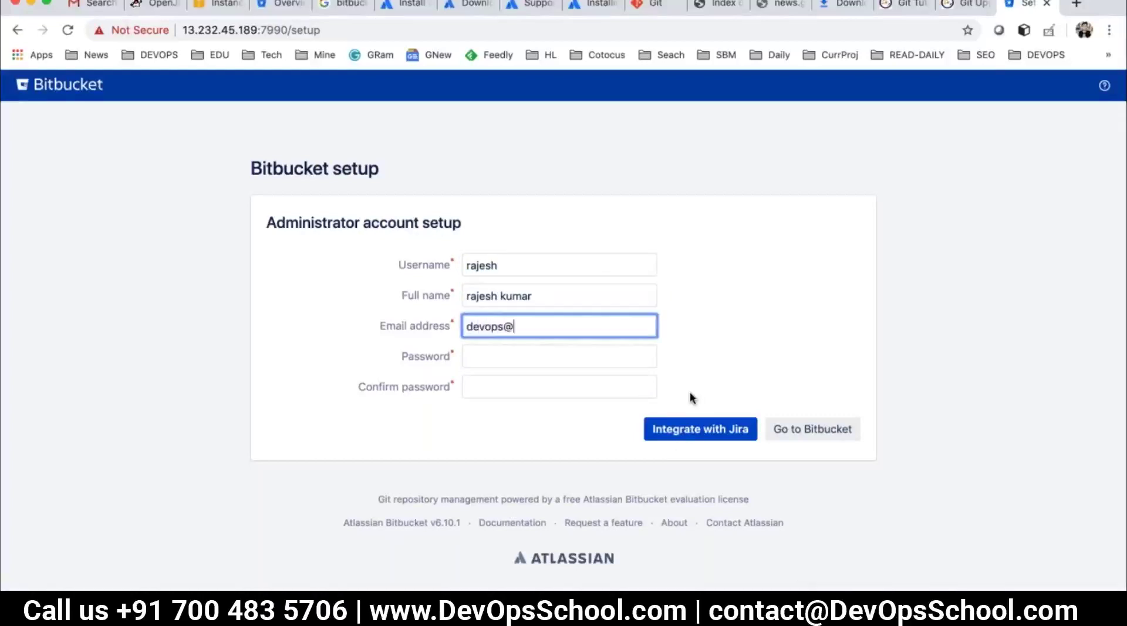
- Enter the administrator's email and password, then finish setup to reach the login page
key("Tab")
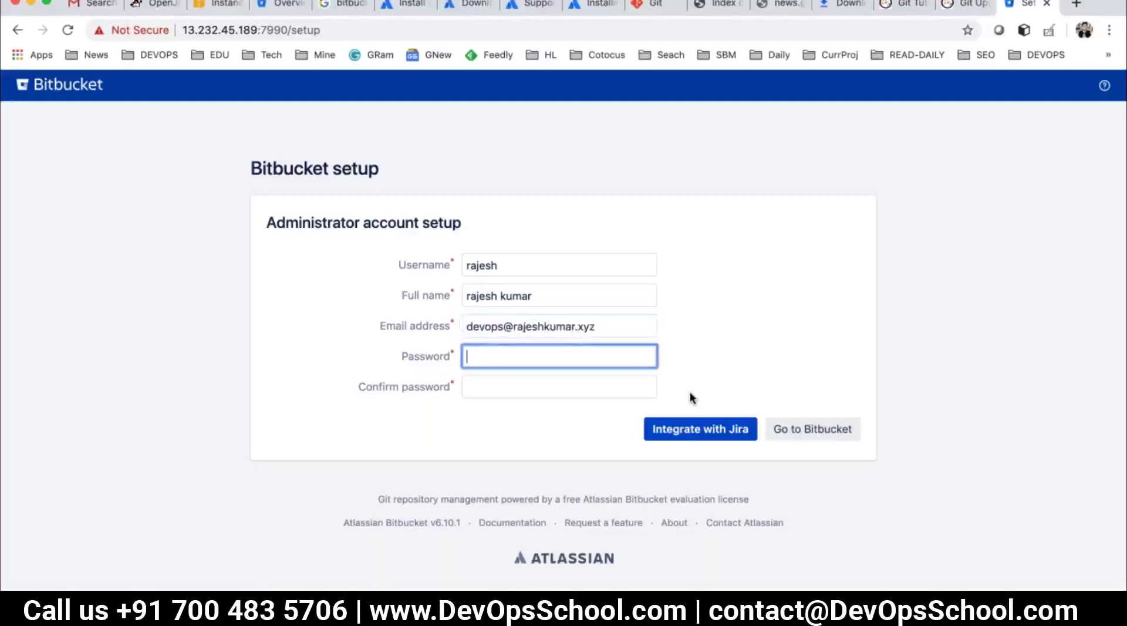
key("Tab")
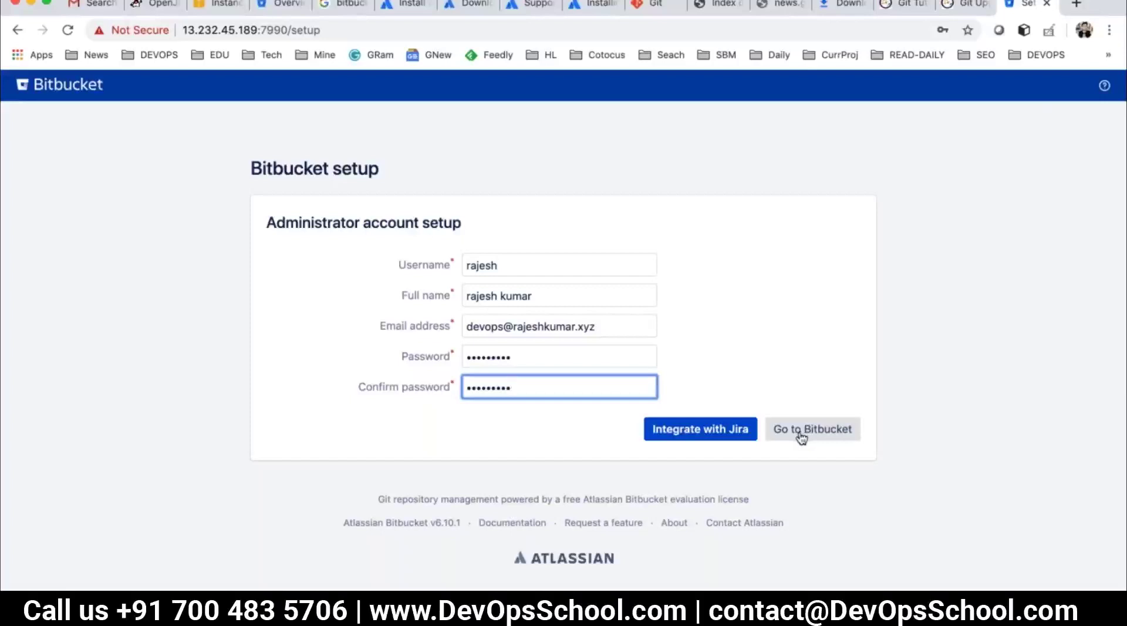
left_click(801, 438)
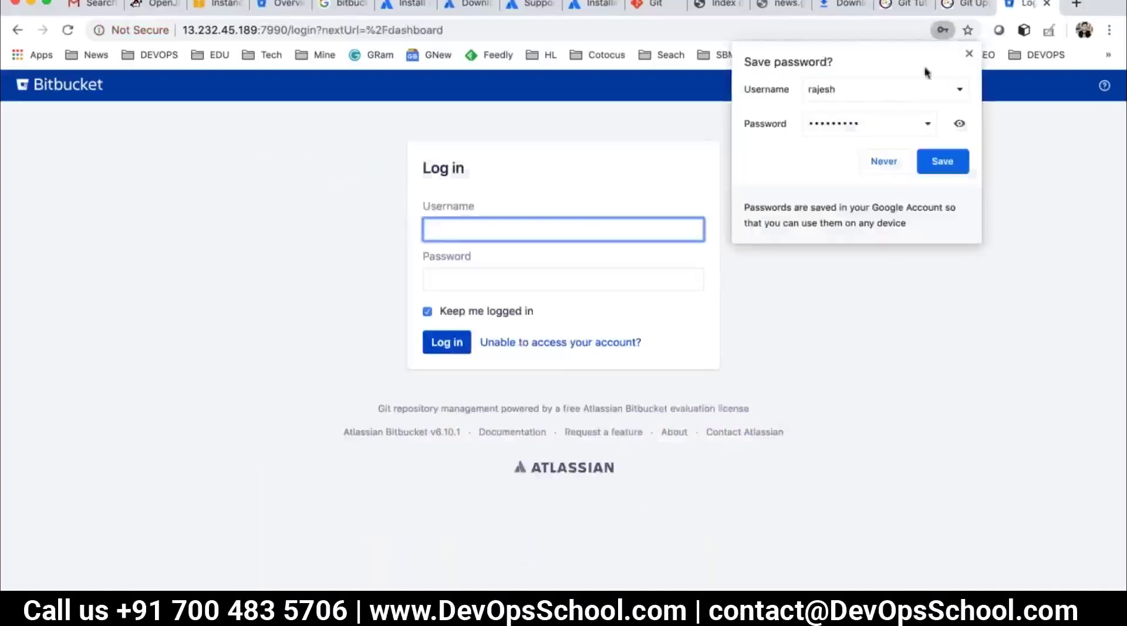
- Dismiss the save-password prompt and try logging in with the admin credentials
left_click(882, 161)
type("devops")
key("Tab")
type("*********")
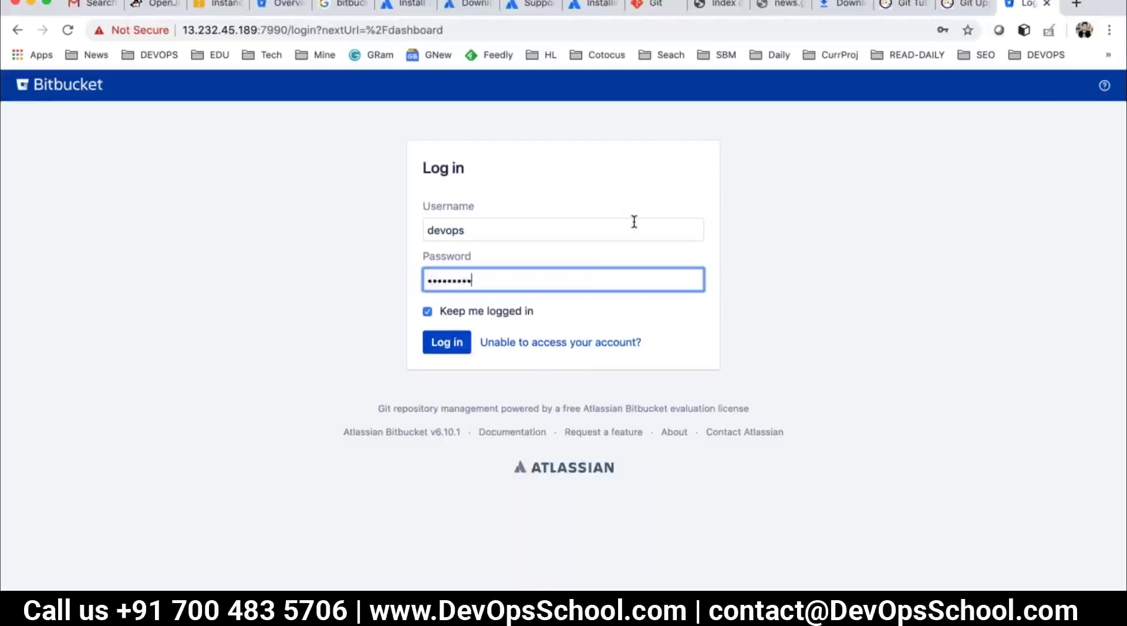
left_click(448, 341)
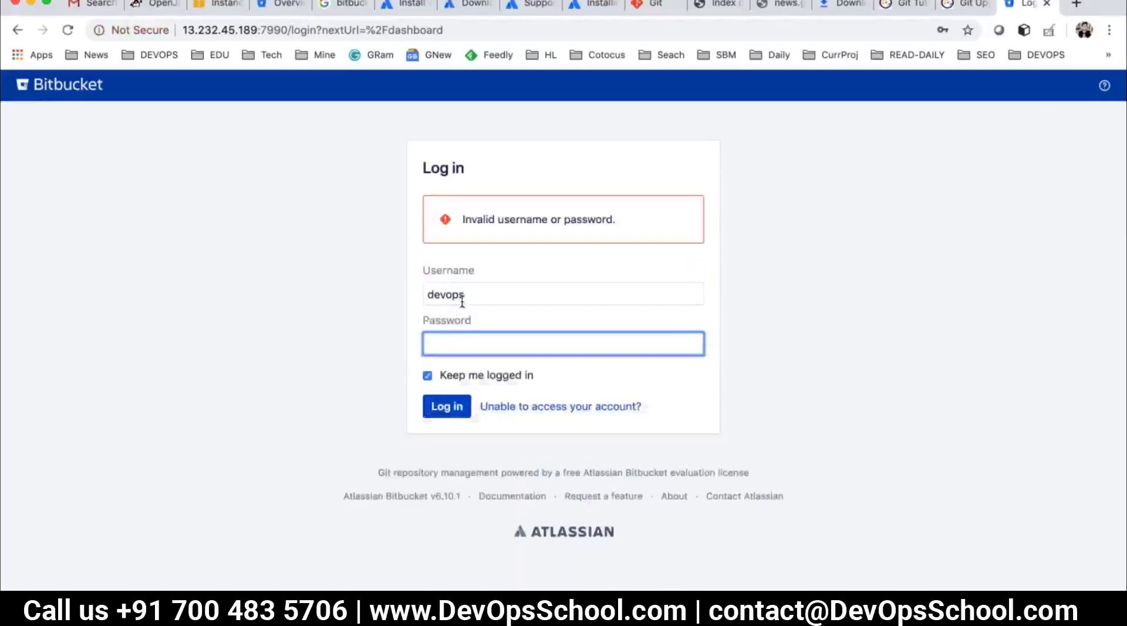
- Re-enter the correct admin username and password, sign in, and select the server address
double_click(462, 301)
type("rajesh")
key("Tab")
type("***")
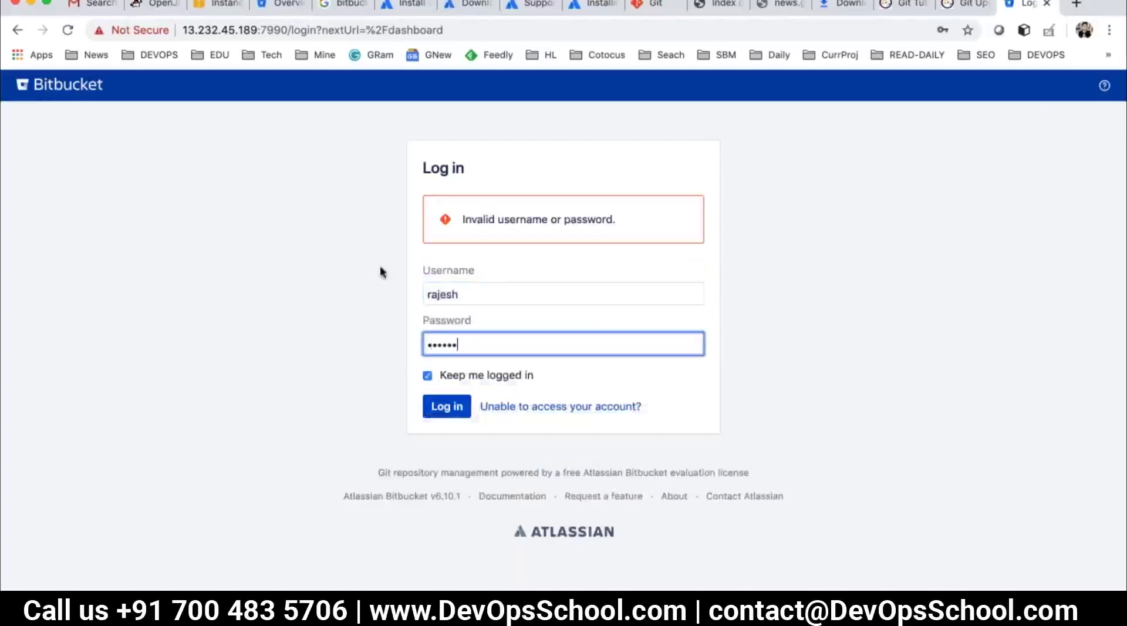
key("Return")
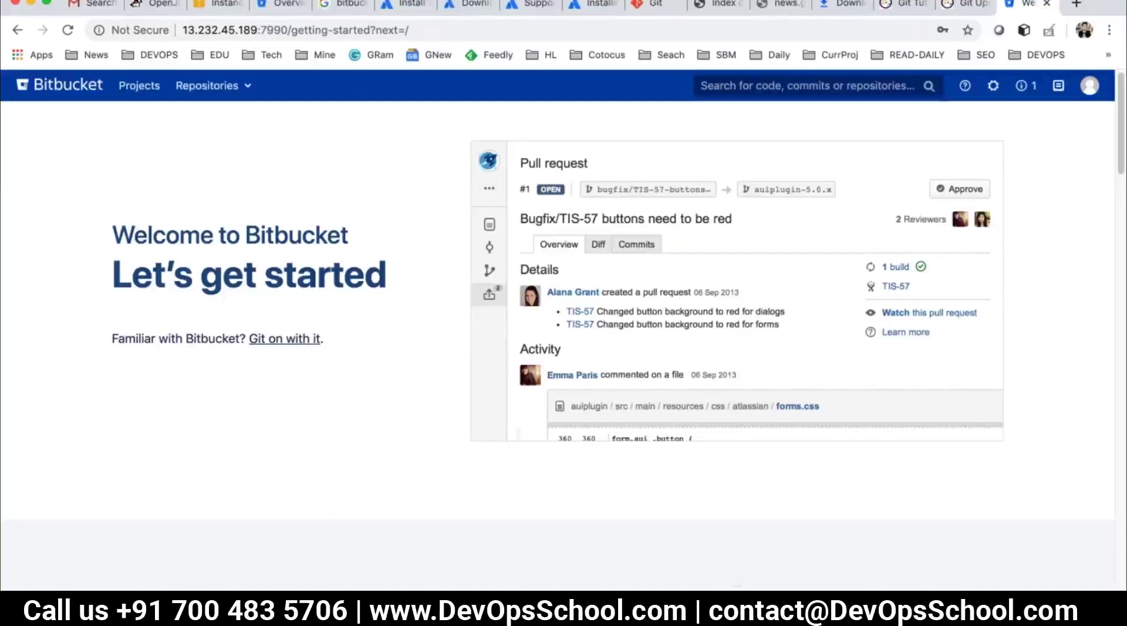
left_click_drag(288, 30, 181, 30)
key("super+c")
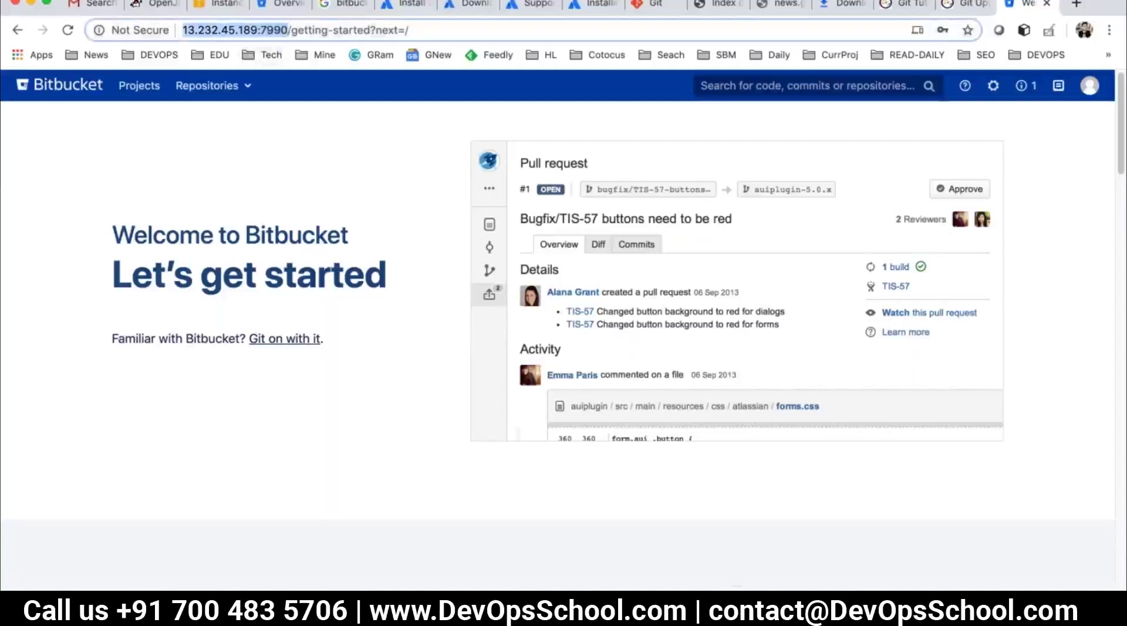
- Record the server URL, admin username and password in the notes, then a separator line
key("super+Tab")
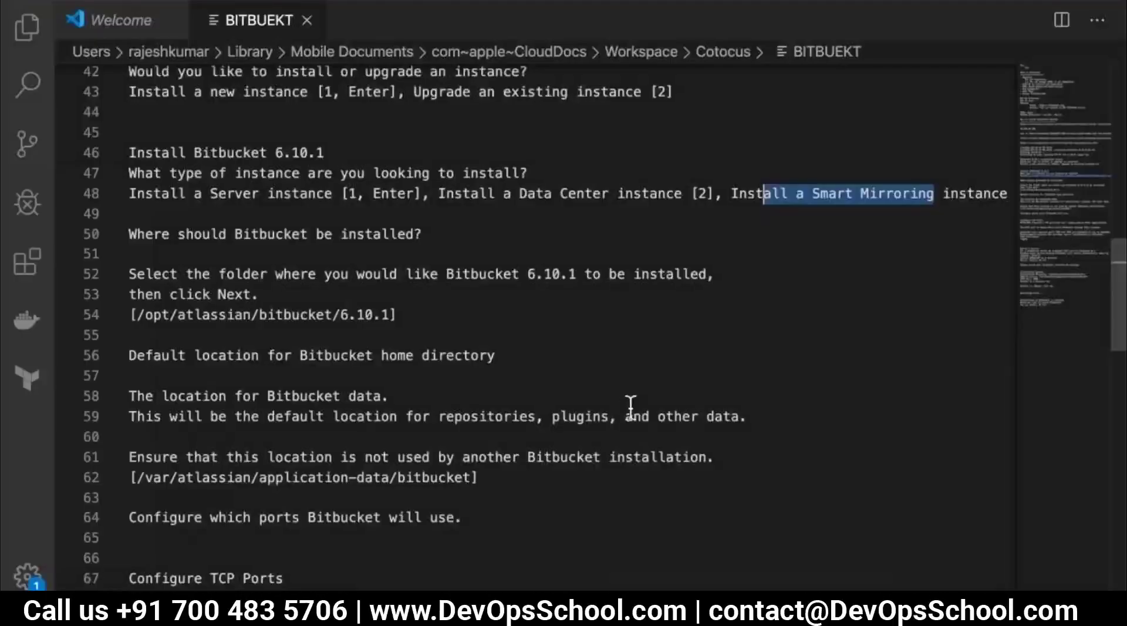
scroll(630, 405, "down", 20)
left_click(624, 410)
scroll(624, 410, "up", 5)
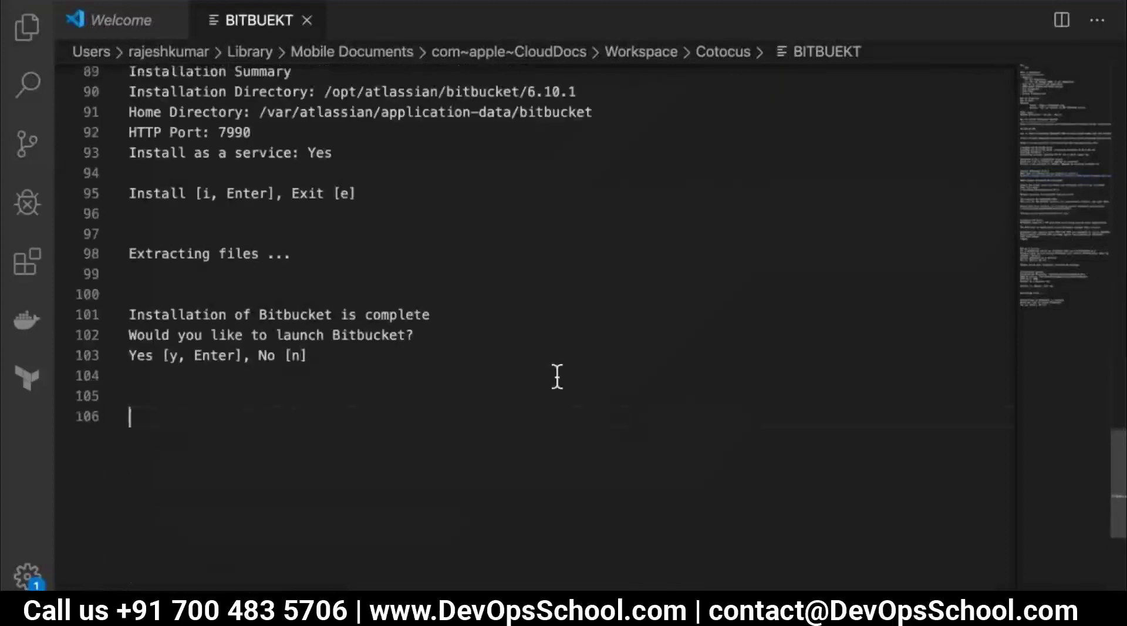
key("super+v")
key("Return")
type("rajesh")
key("Escape")
key("Return")
key("Return")
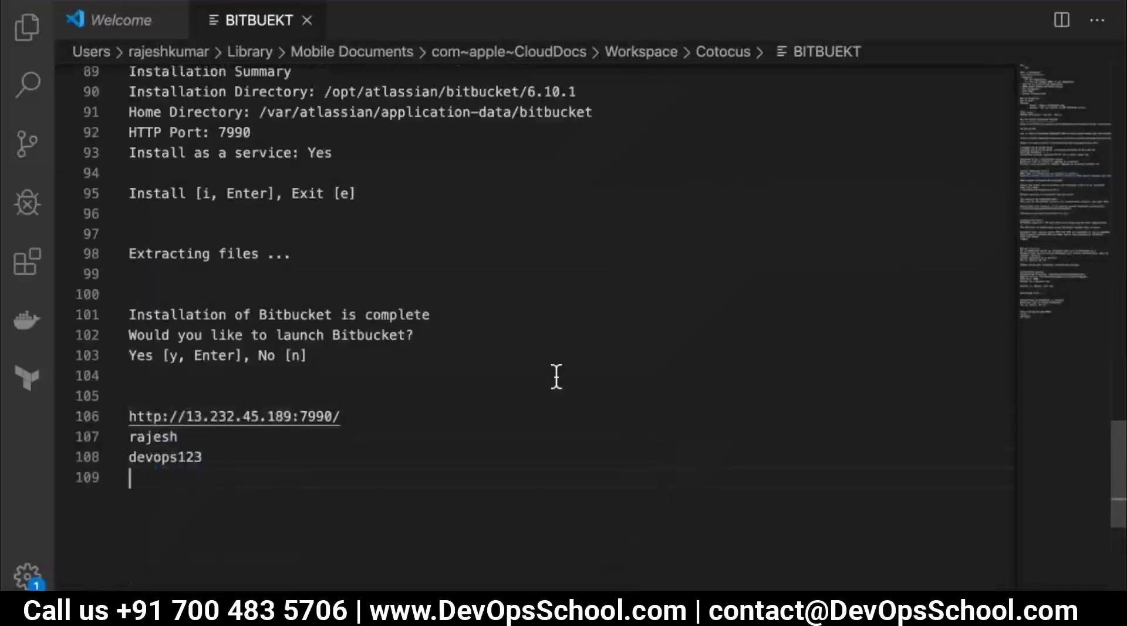
key("Return")
type("======")
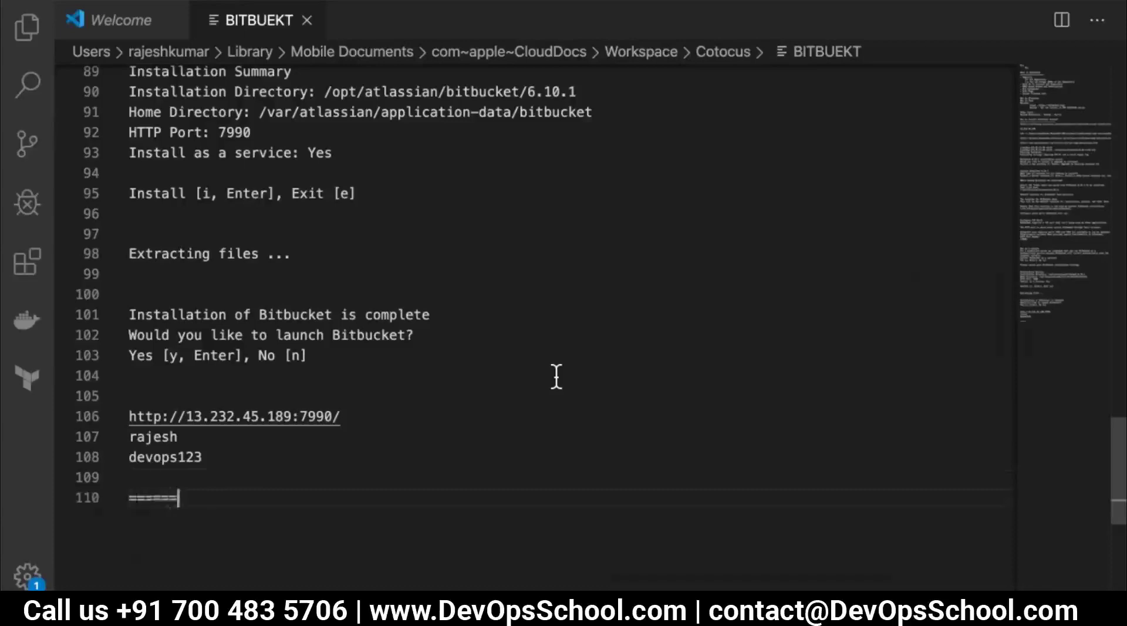
type("========================")
key("Return")
- Add the heading 'Step 1 - Configure Bitbucket' below the separator
type("Ste1")
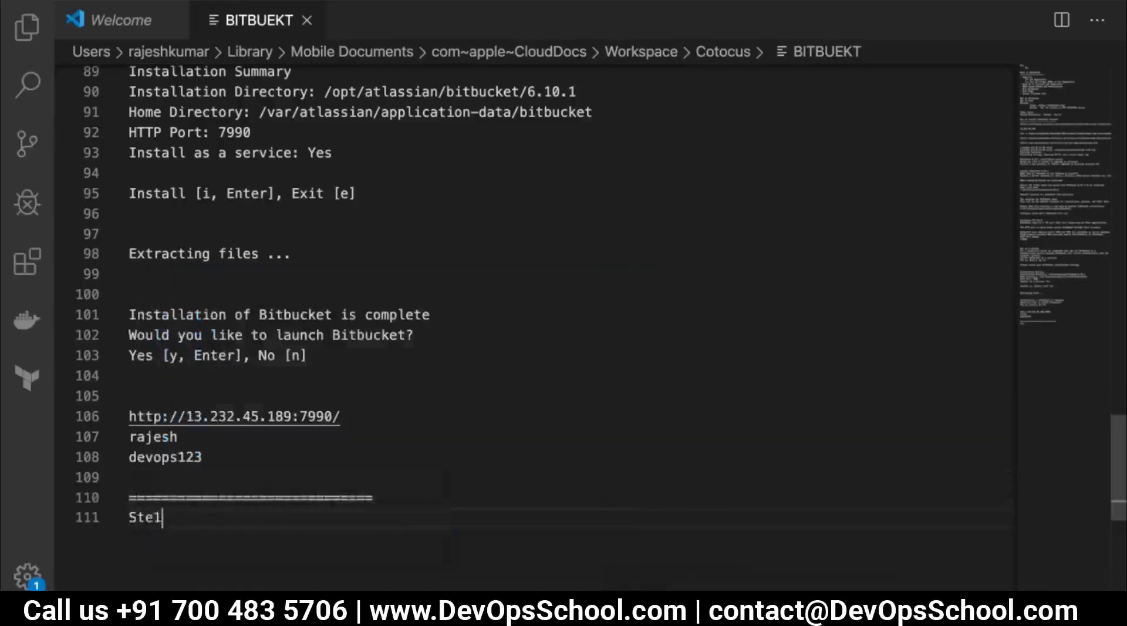
key("BackSpace")
type("p 1 - Configure Bitbu")
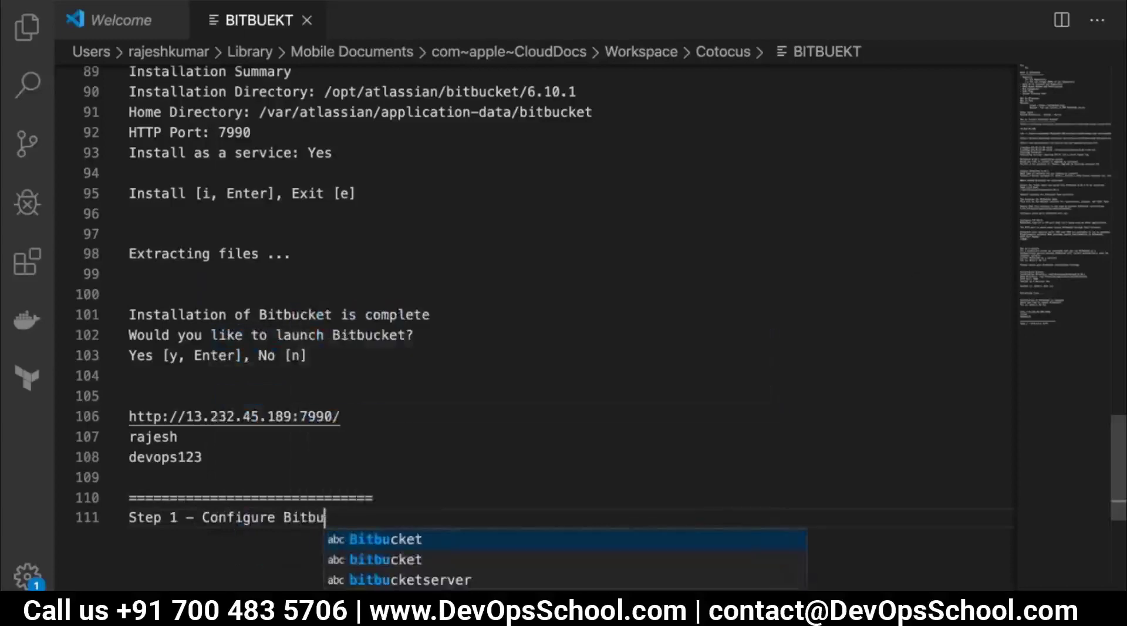
type("cket")
key("Return")
key("Return")
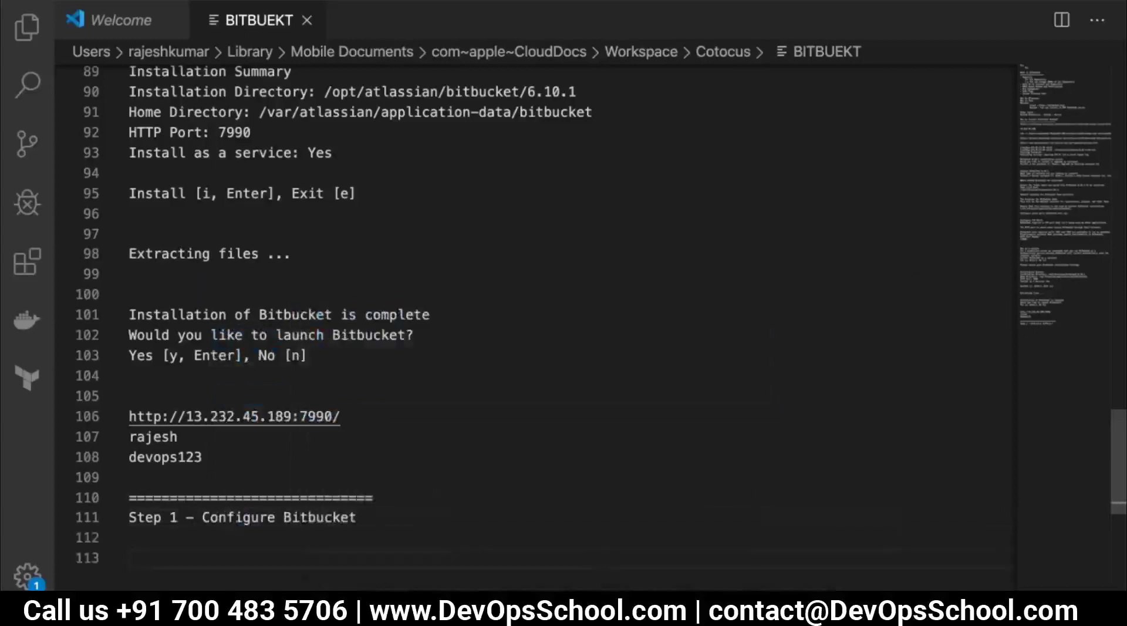
key("super+v")
key("super+z")
left_click(390, 514)
key("Return")
key("Return")
key("BackSpace")
- List indented items Mail Server and Org, with Projects nested under Org
key("Tab")
type("Mail Serv")
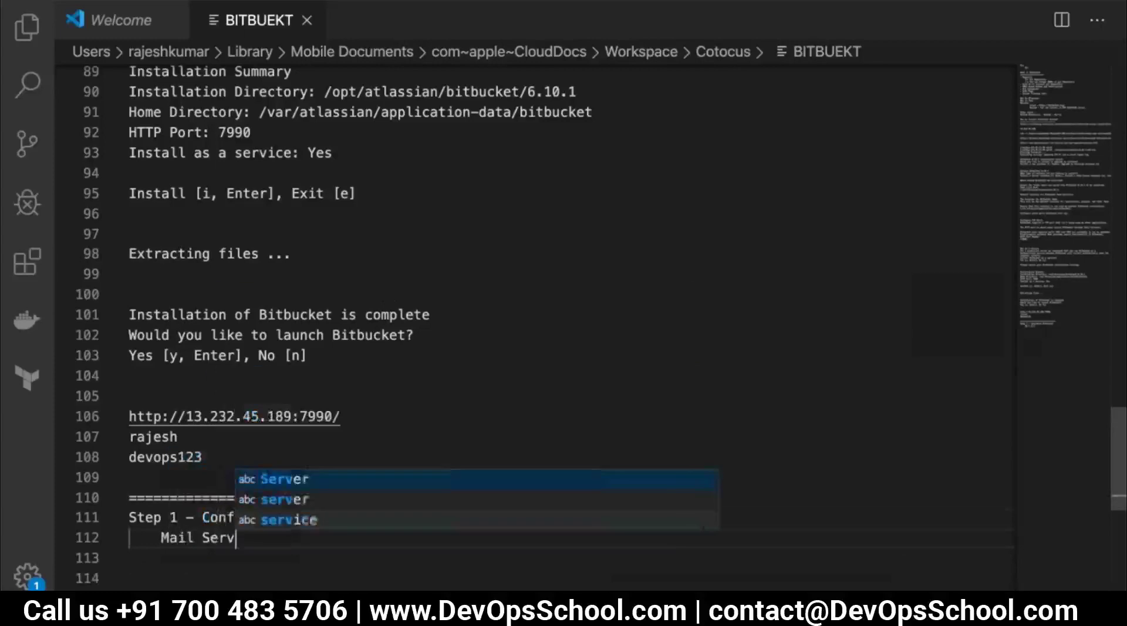
type("er")
key("Escape")
key("Return")
type("Org")
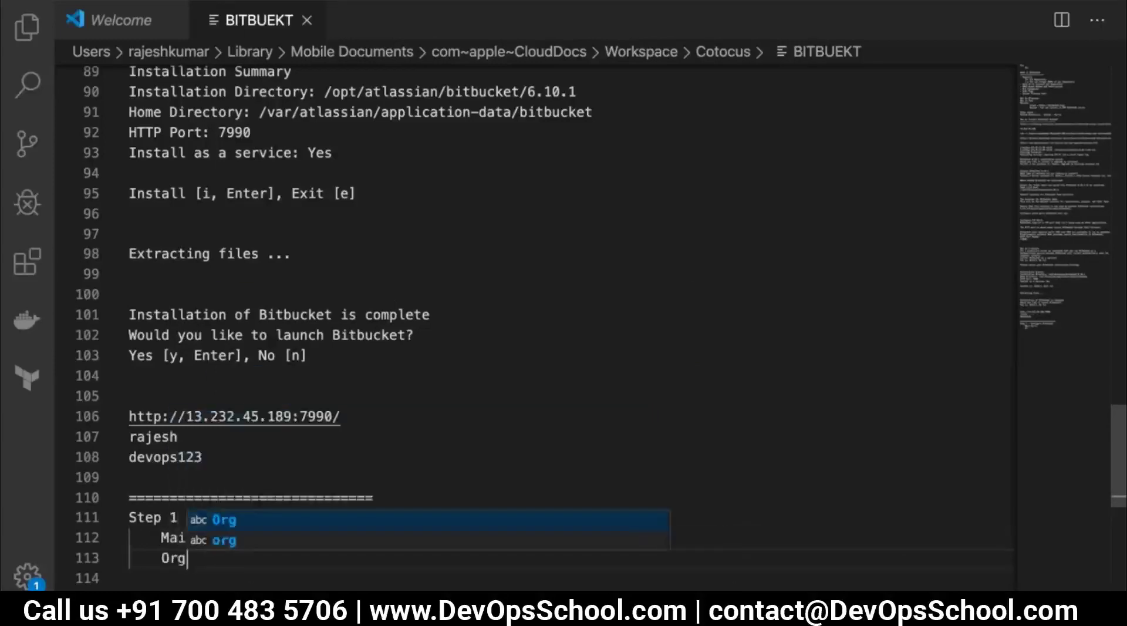
key("Escape")
key("Return")
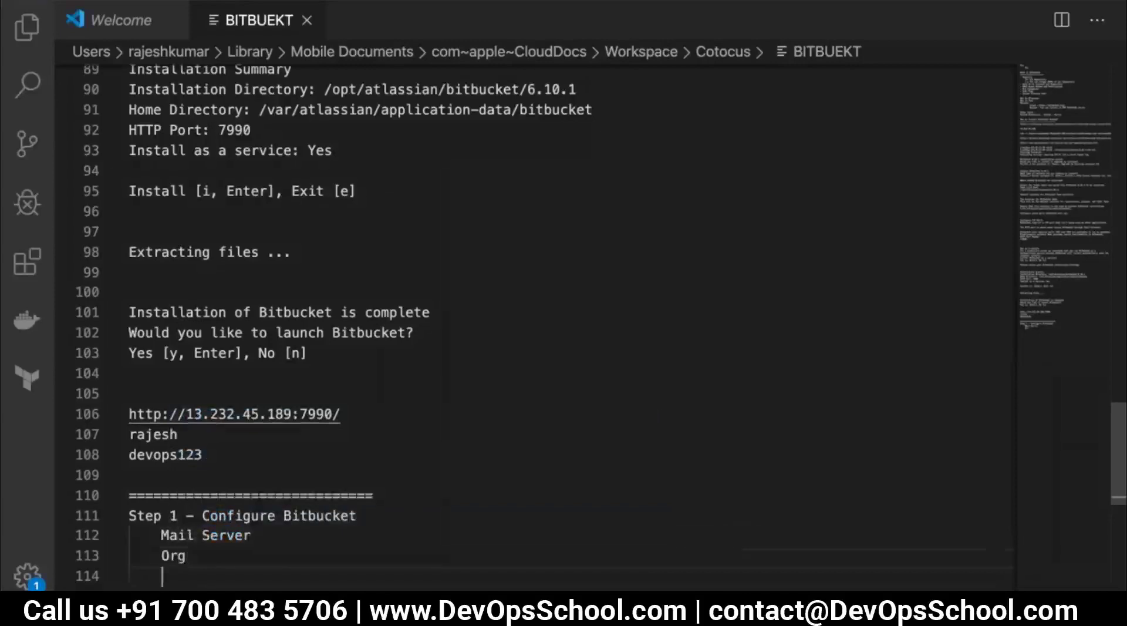
key("Tab")
type("Projects")
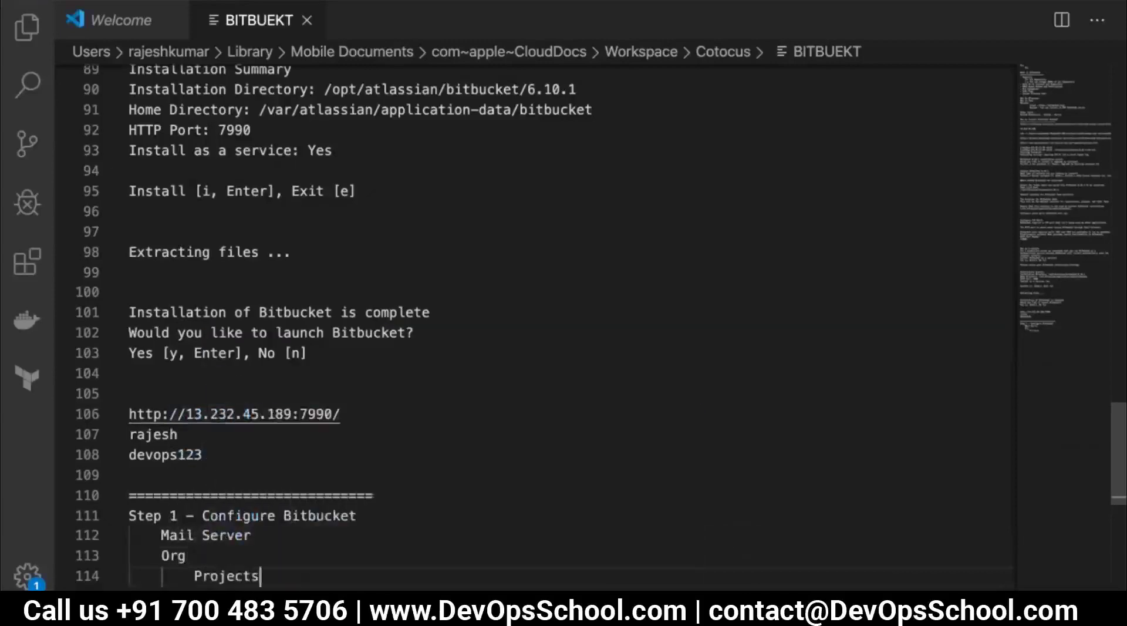
key("Return")
- Add the items Authentication, Authrization and other.. to the Step 1 list
type("Acce")
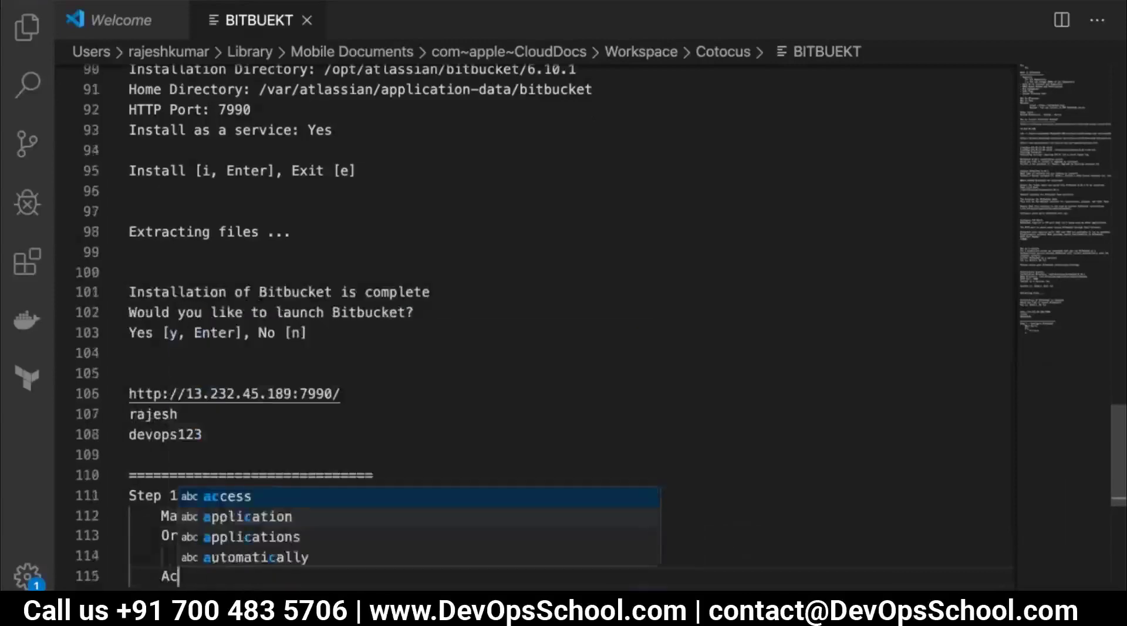
key("BackSpace")
key("BackSpace")
key("BackSpace")
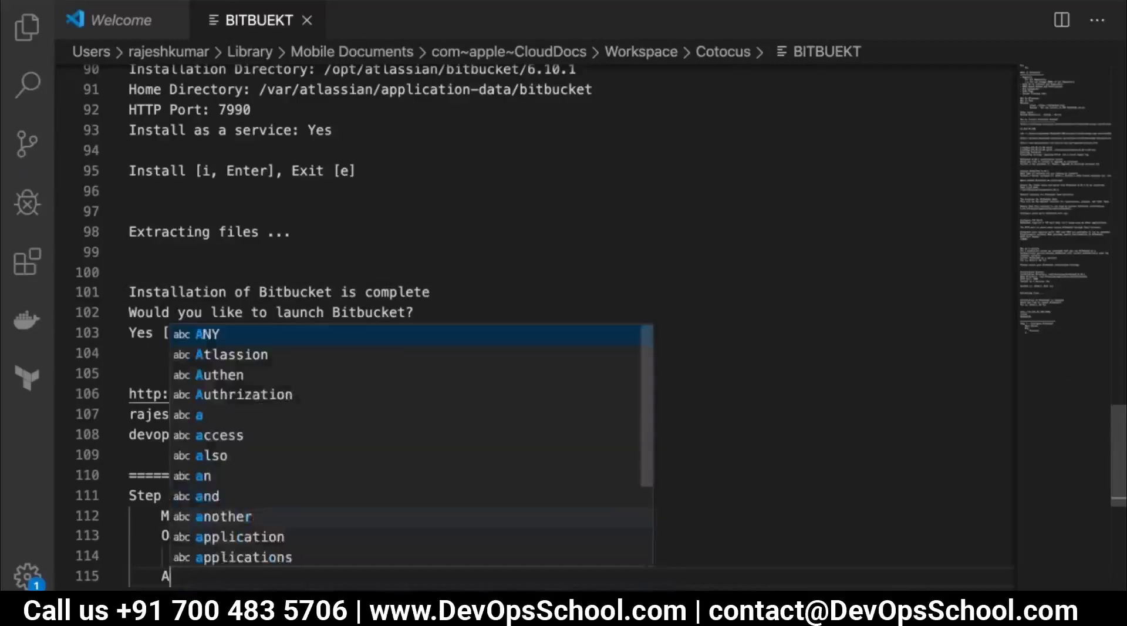
type("uthentication & Auth")
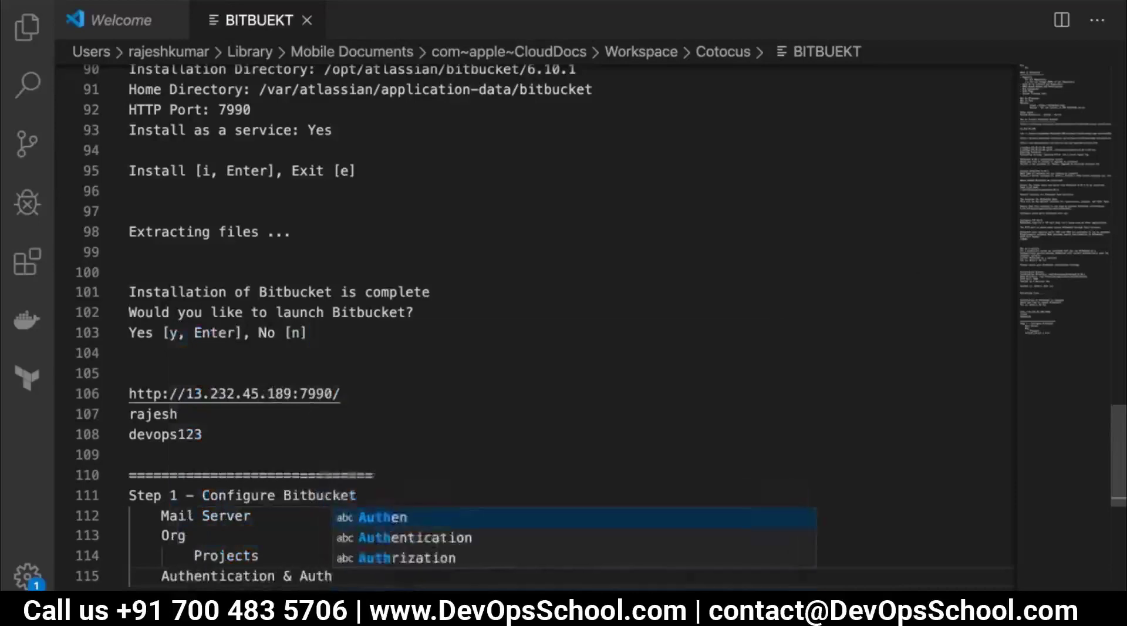
type("enticatio")
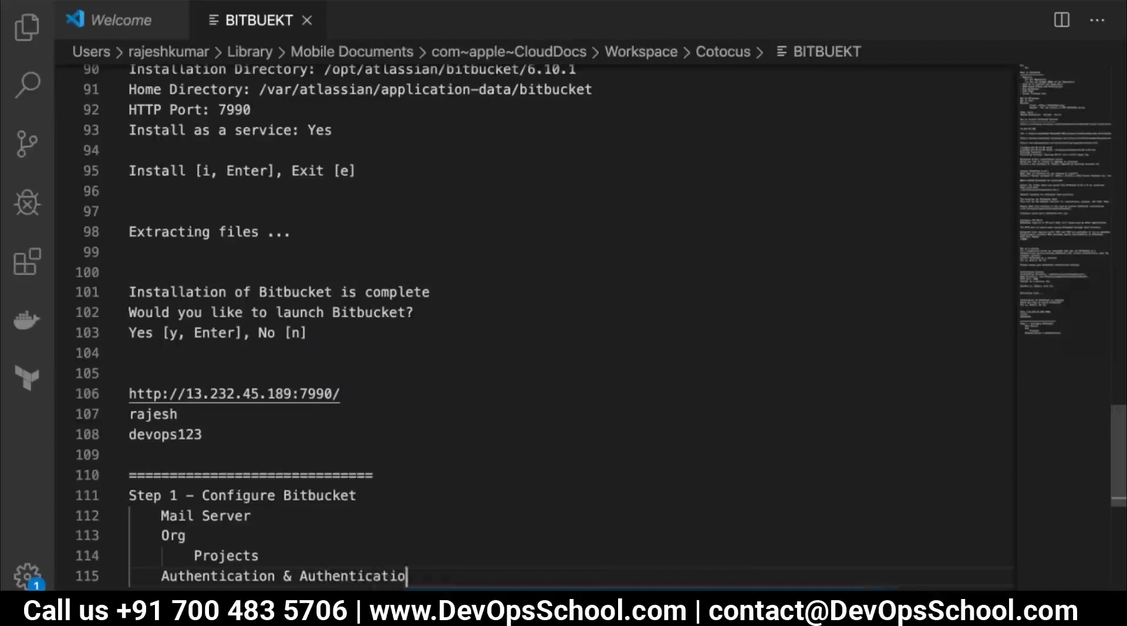
key("BackSpace")
key("BackSpace")
key("BackSpace")
key("BackSpace")
key("BackSpace")
key("BackSpace")
key("BackSpace")
key("BackSpace")
key("BackSpace")
key("BackSpace")
key("BackSpace")
key("BackSpace")
key("BackSpace")
key("BackSpace")
key("BackSpace")
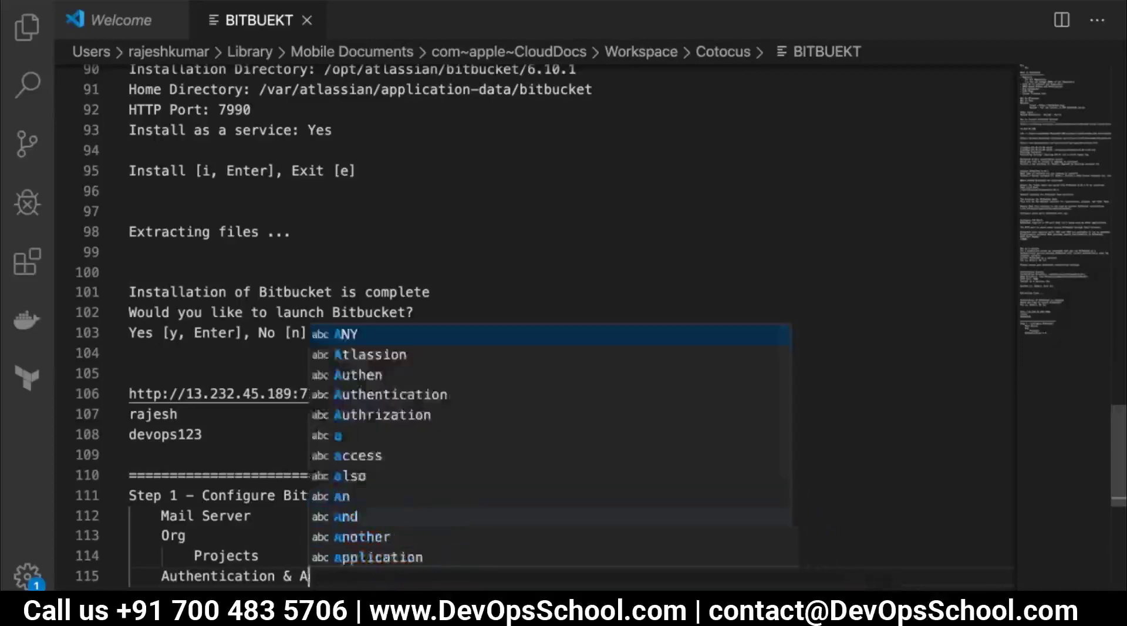
key("Return")
type("Authrization")
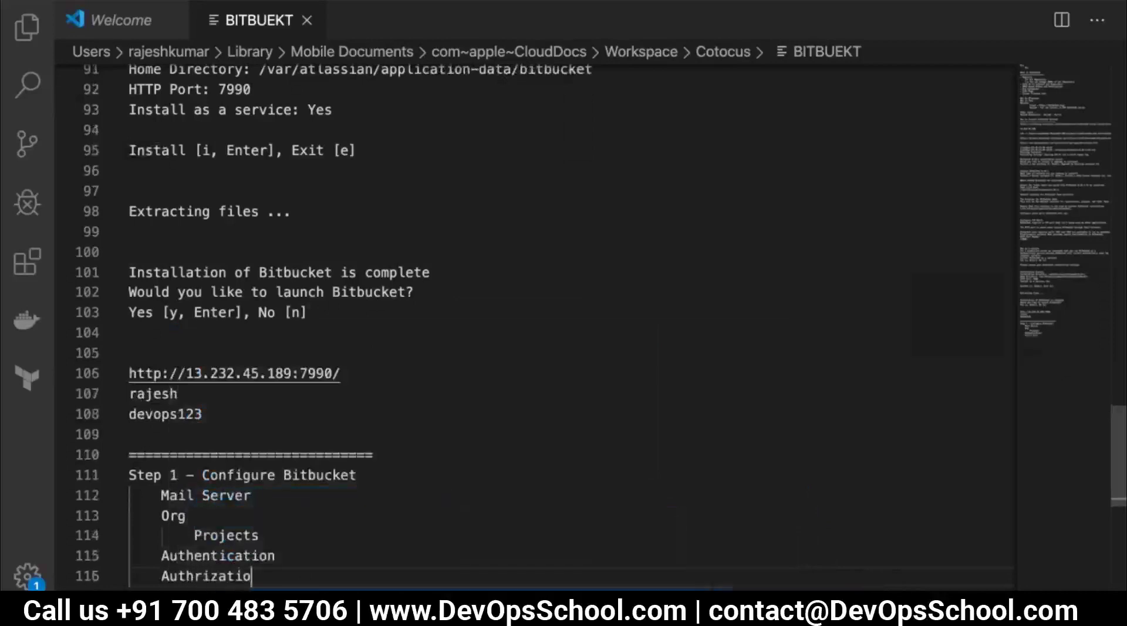
key("Return")
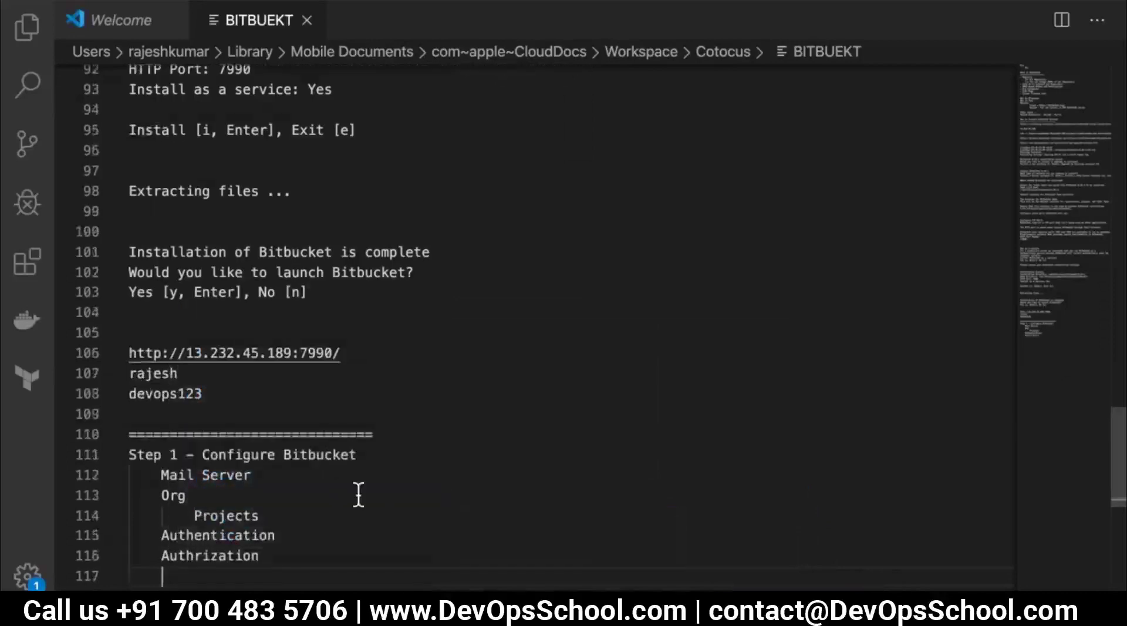
scroll(357, 491, "down", 2)
left_click(284, 449)
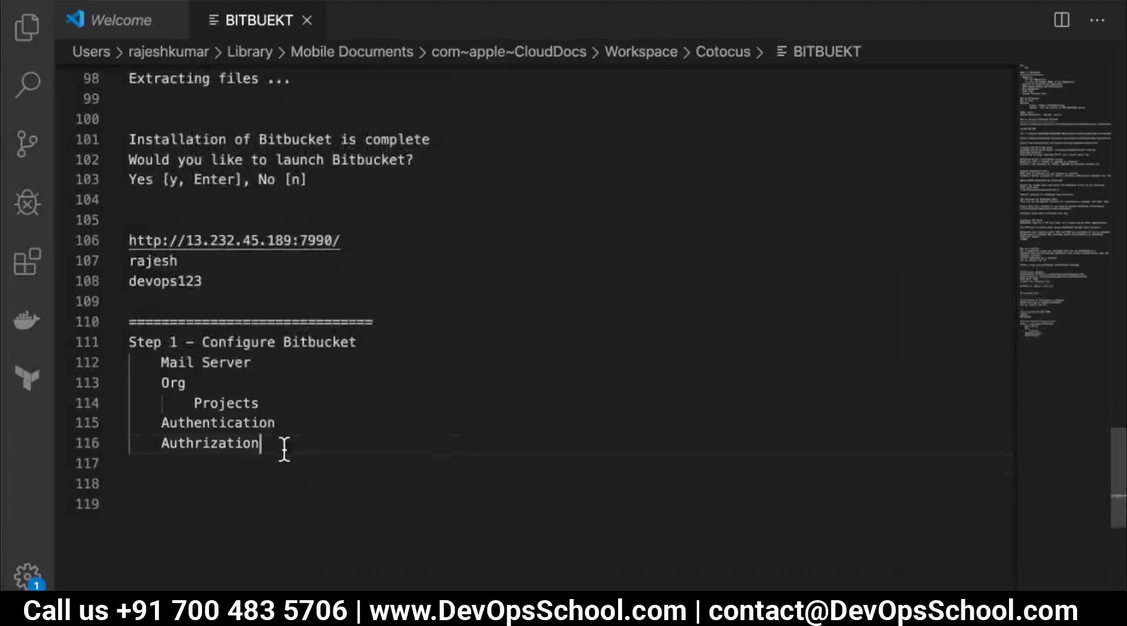
key("Return")
type("other..")
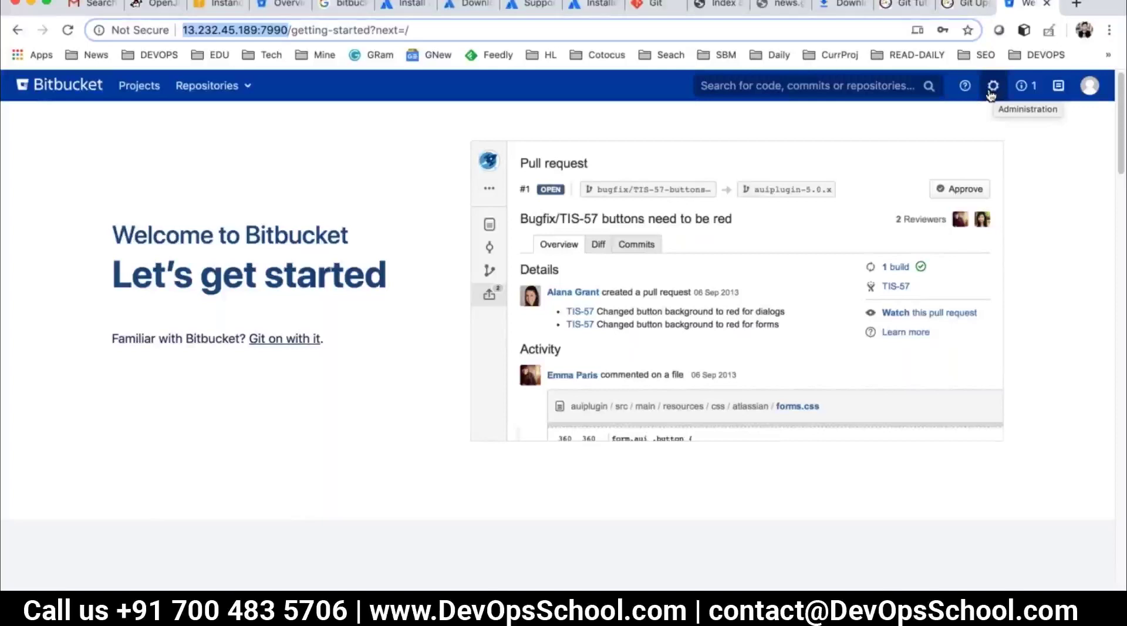
- Open the Administration area and review the overview, highlighting the Mail server setting
left_click(992, 87)
key("super+Tab")
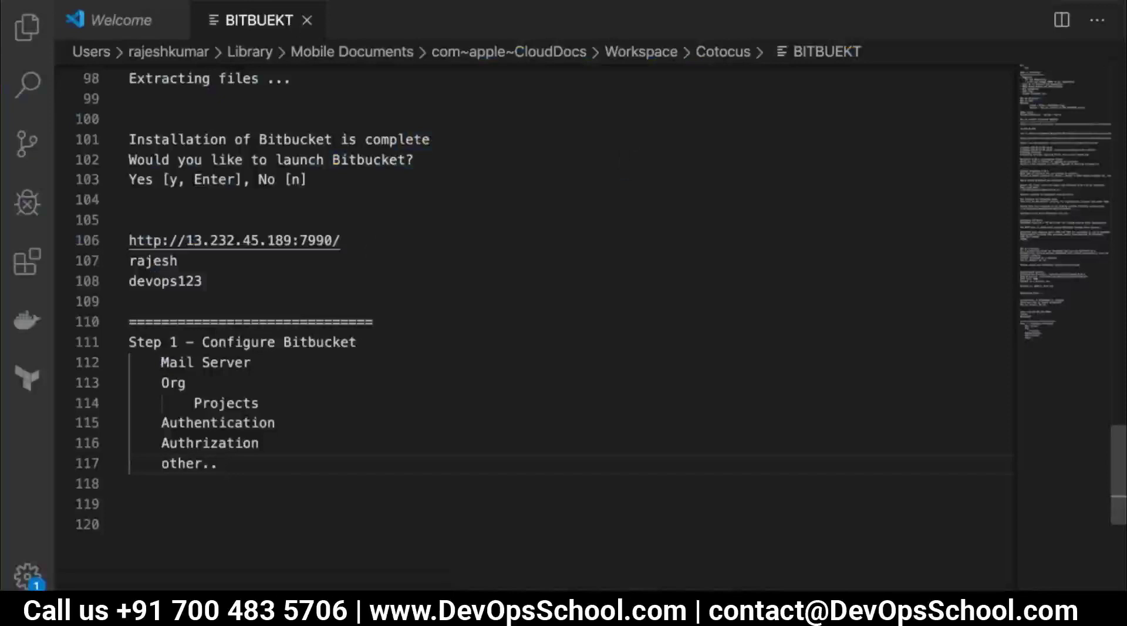
double_click(238, 342)
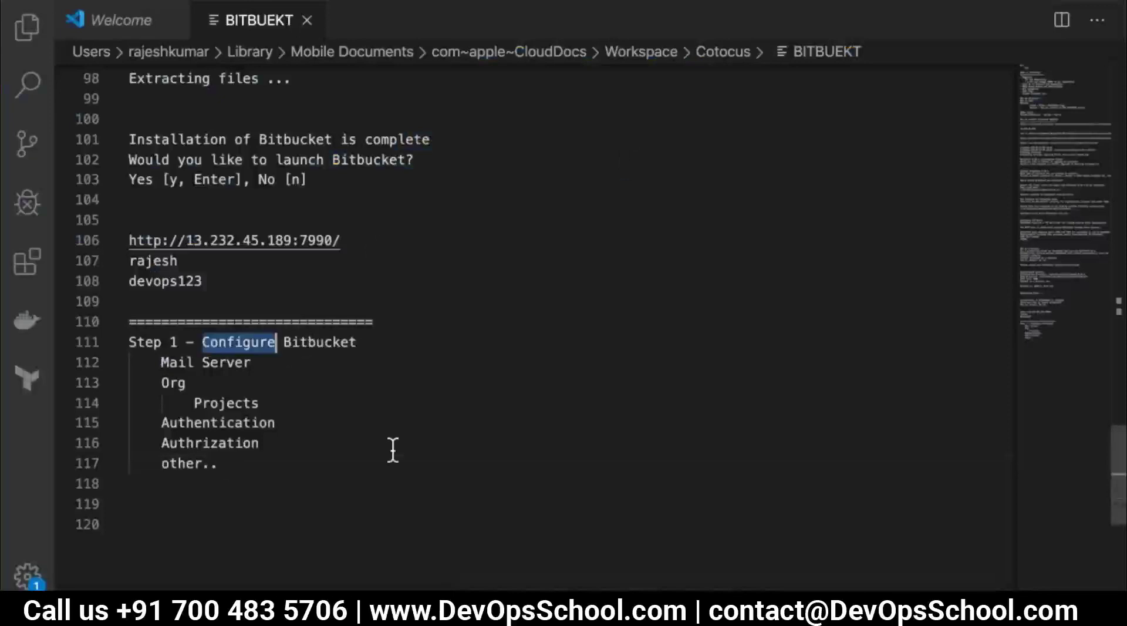
key("super+Tab")
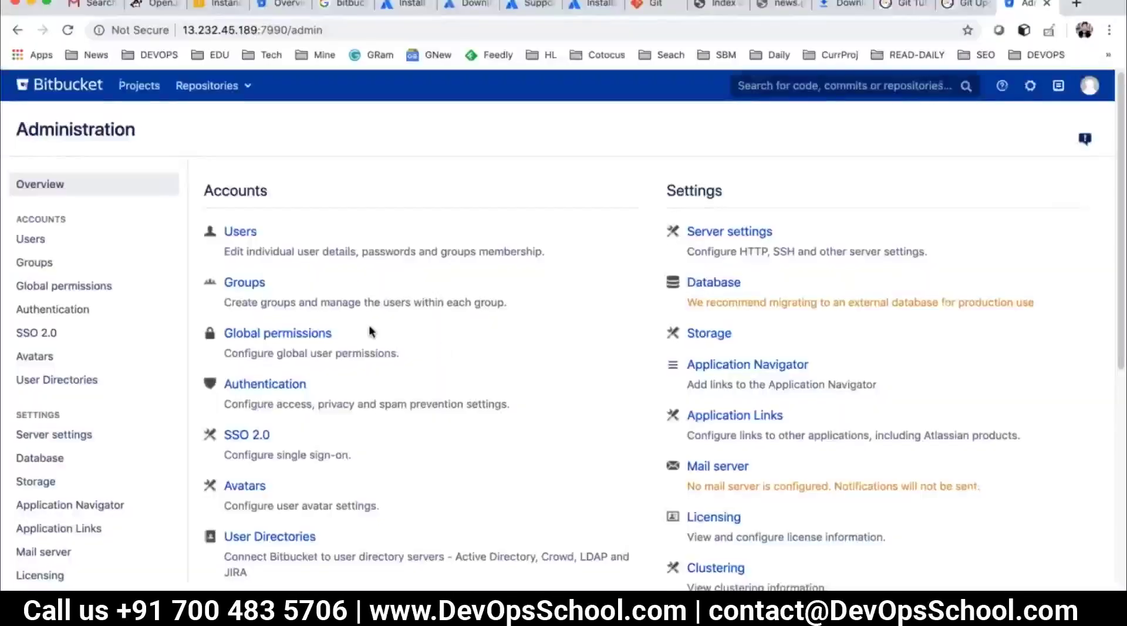
scroll(369, 328, "down", 10)
scroll(370, 330, "up", 10)
scroll(371, 335, "down", 10)
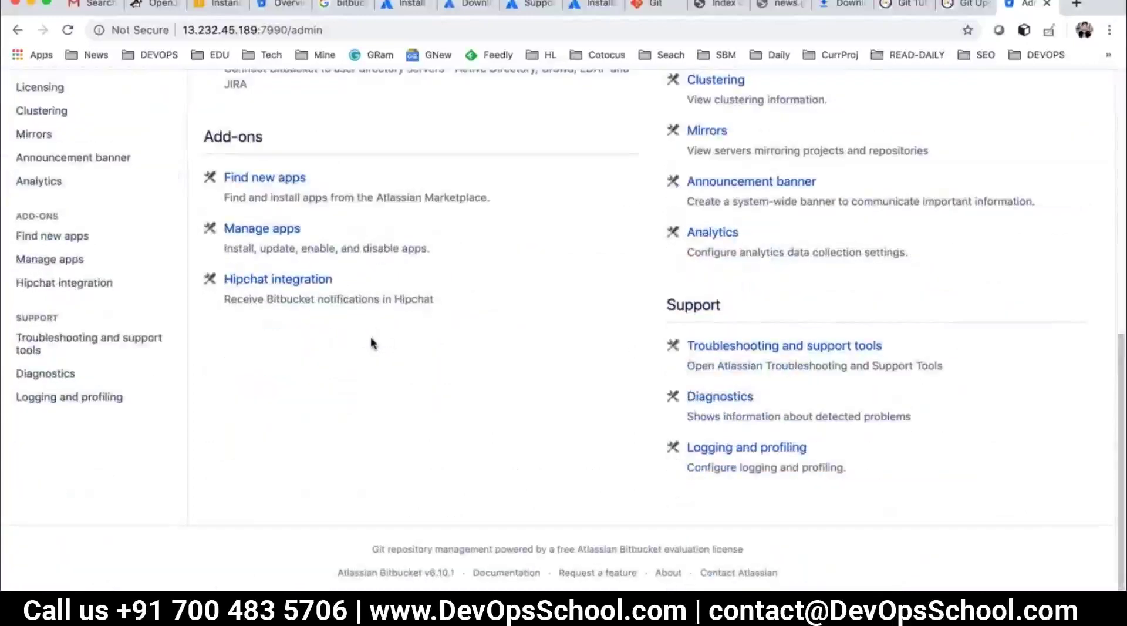
scroll(588, 516, "up", 5)
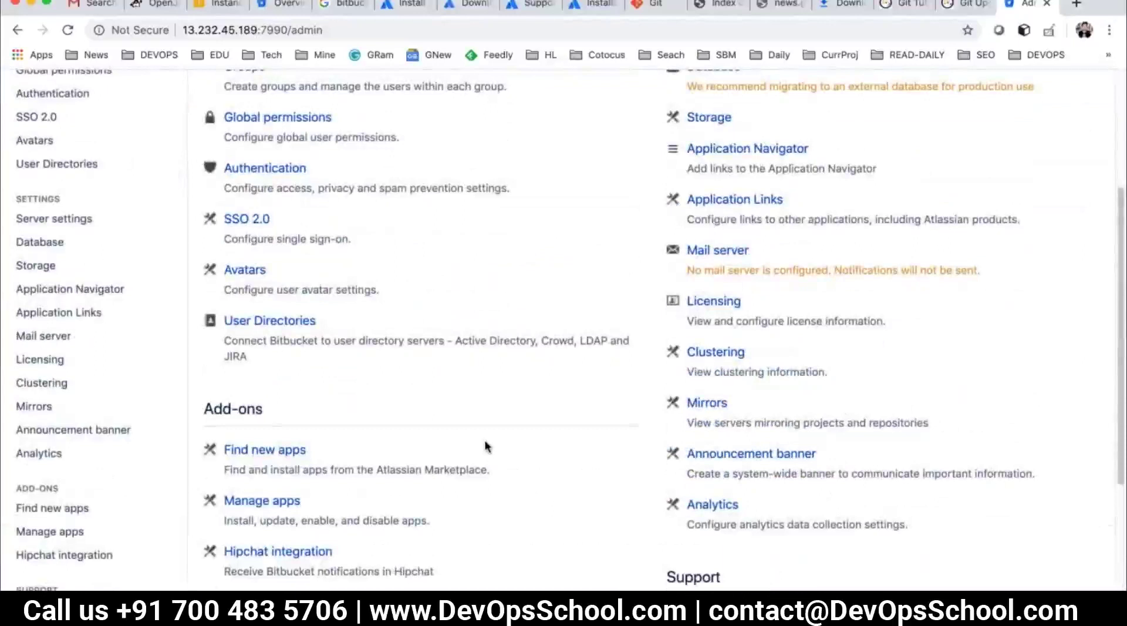
scroll(486, 447, "up", 1)
left_click_drag(765, 275, 692, 269)
left_click(727, 281)
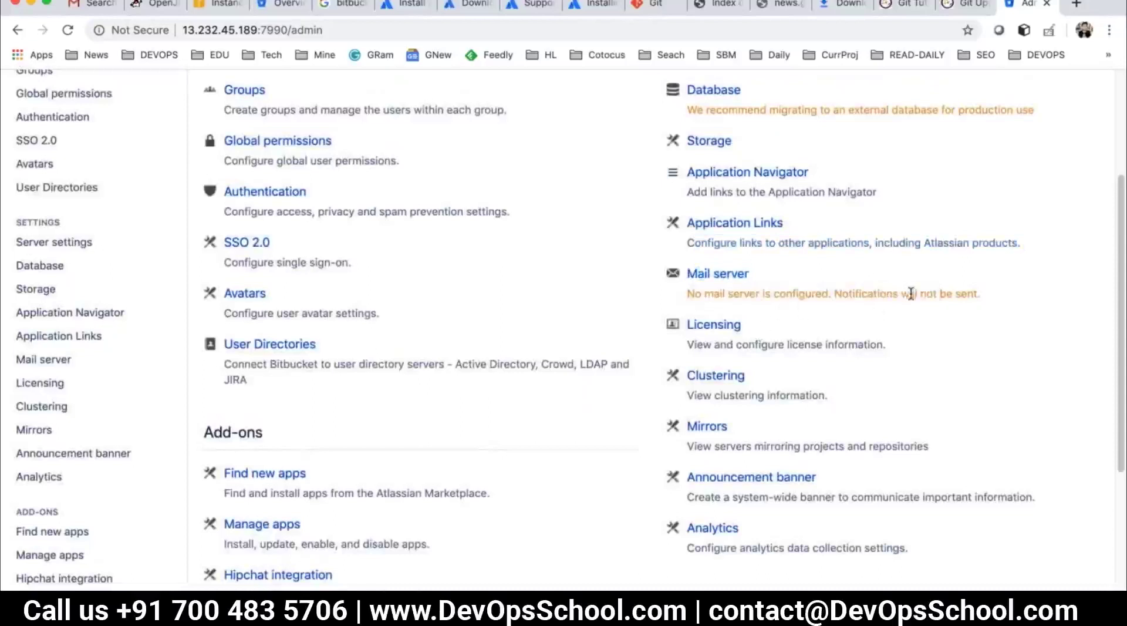
left_click_drag(754, 274, 691, 267)
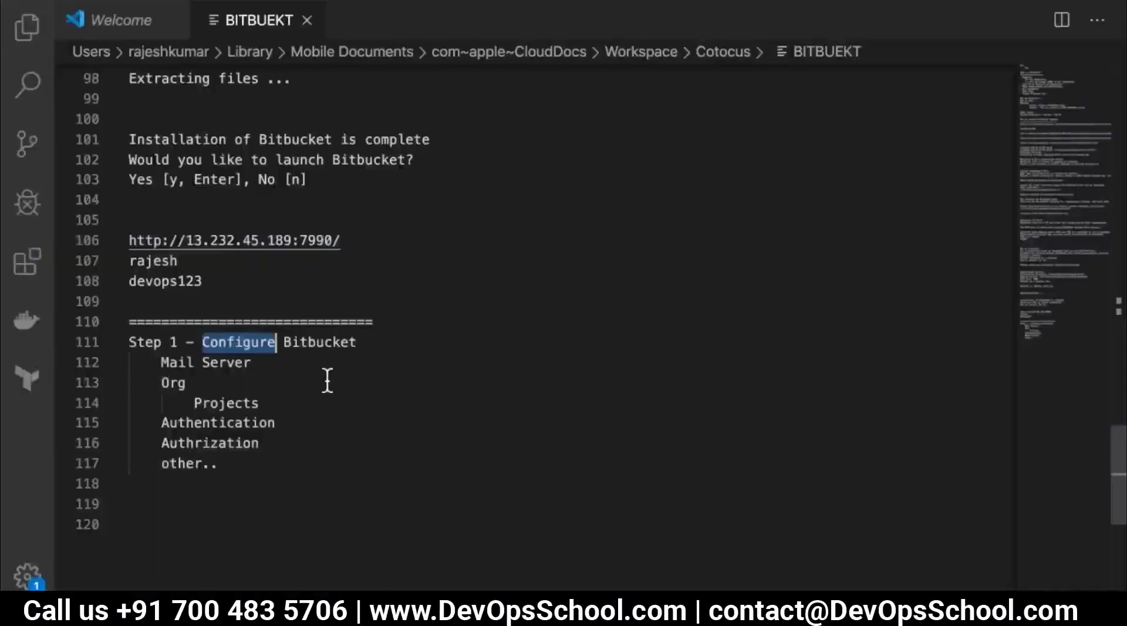
- Mark Mail Server in the notes, then open the Database settings page
key("super+Tab")
left_click(319, 362)
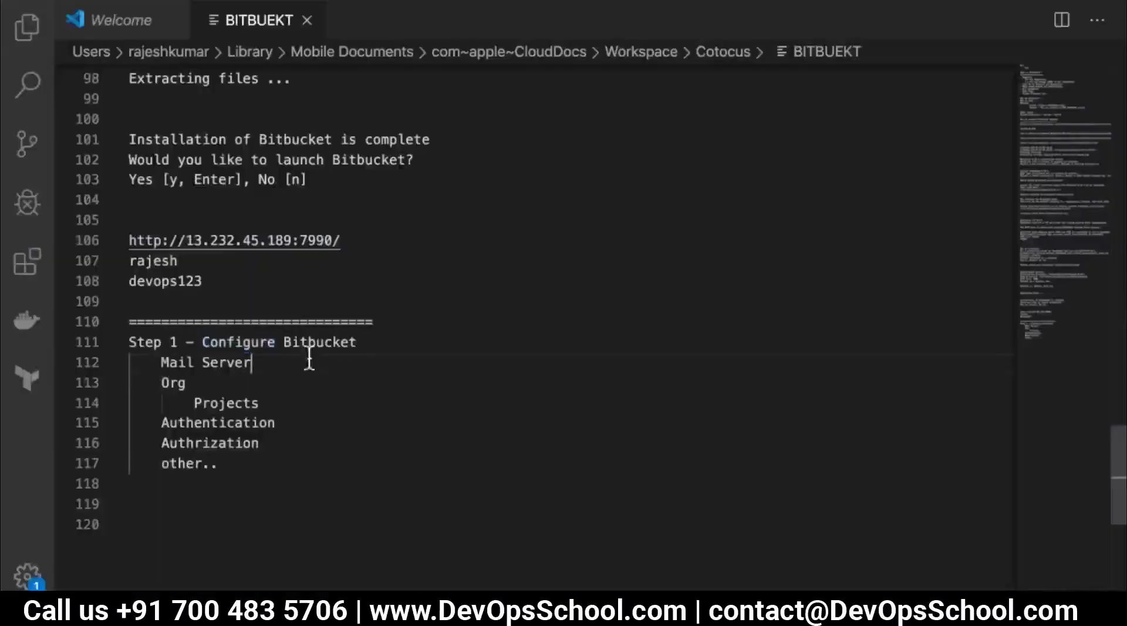
double_click(179, 363)
key("super+Tab")
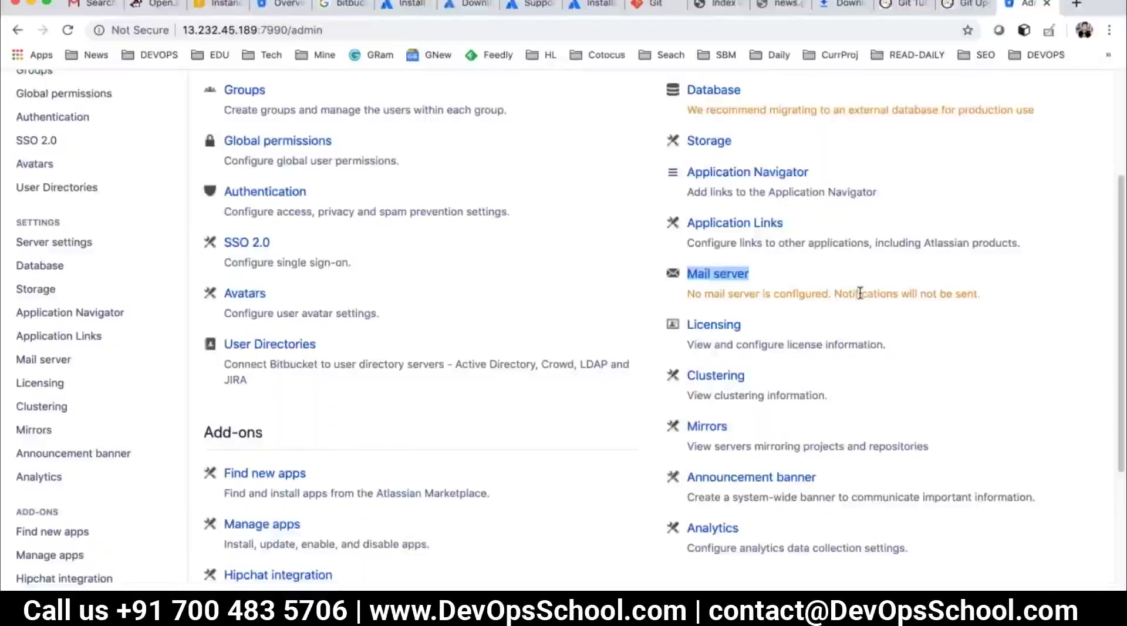
scroll(860, 293, "up", 1)
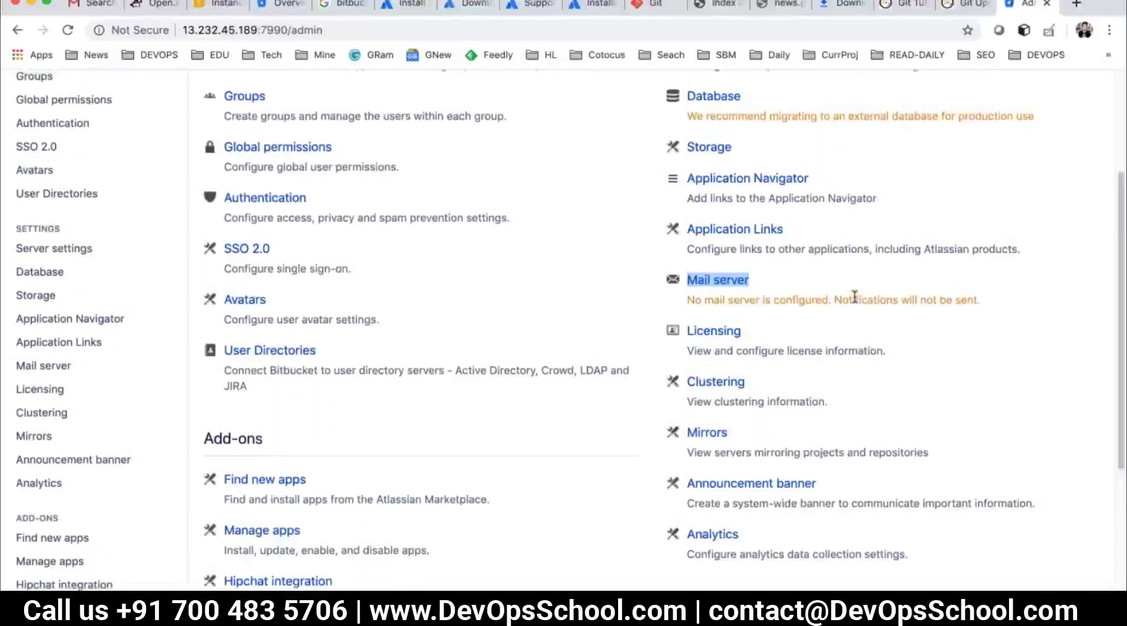
scroll(855, 296, "up", 1)
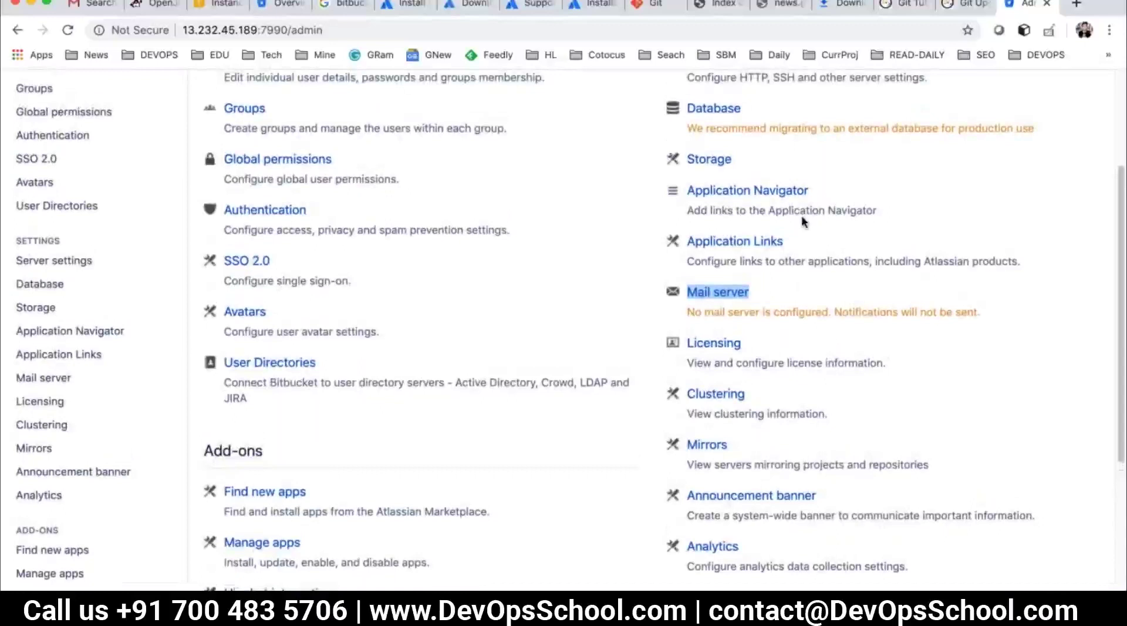
left_click(719, 115)
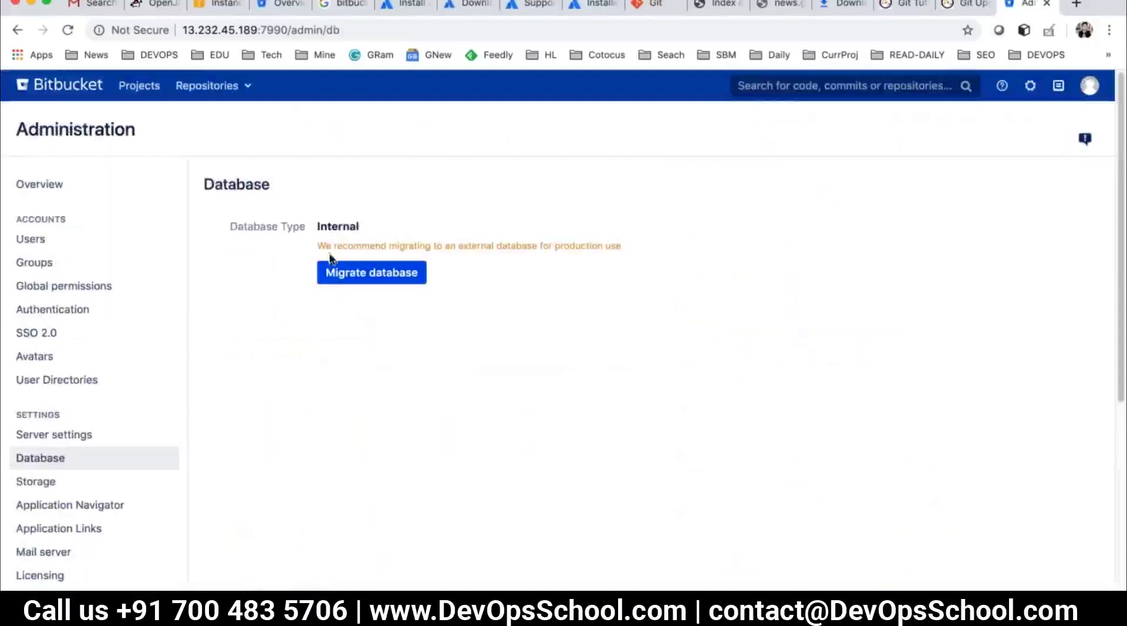
- Preview Migrate database's Database Type options, keep PostgreSQL, cancel, and return to Administration
left_click(358, 276)
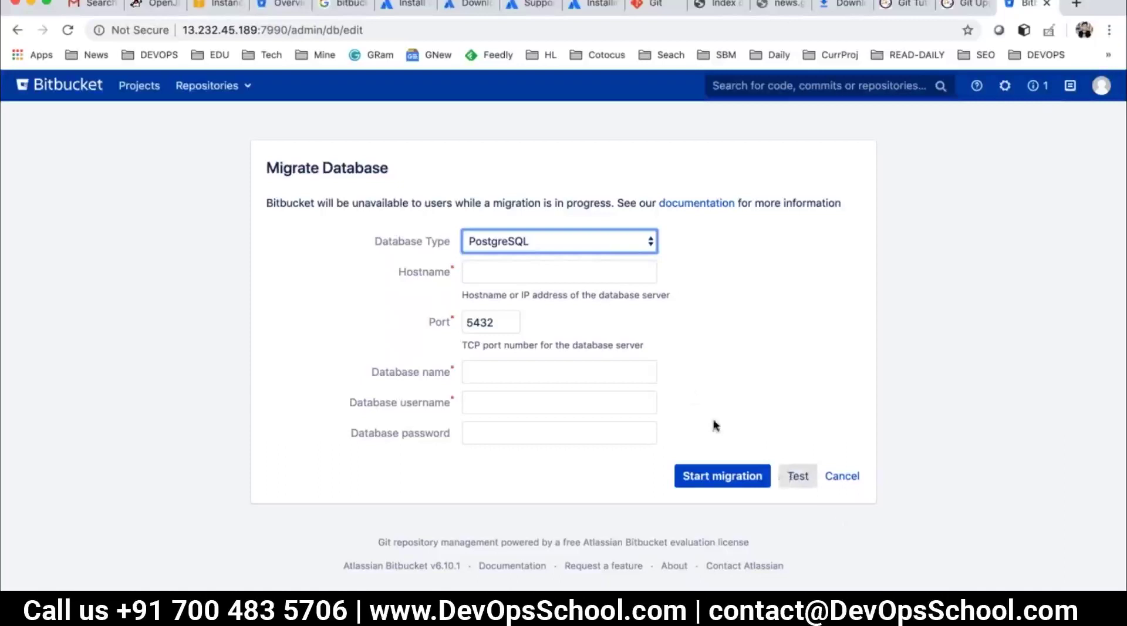
left_click_drag(516, 206, 532, 247)
left_click(531, 247)
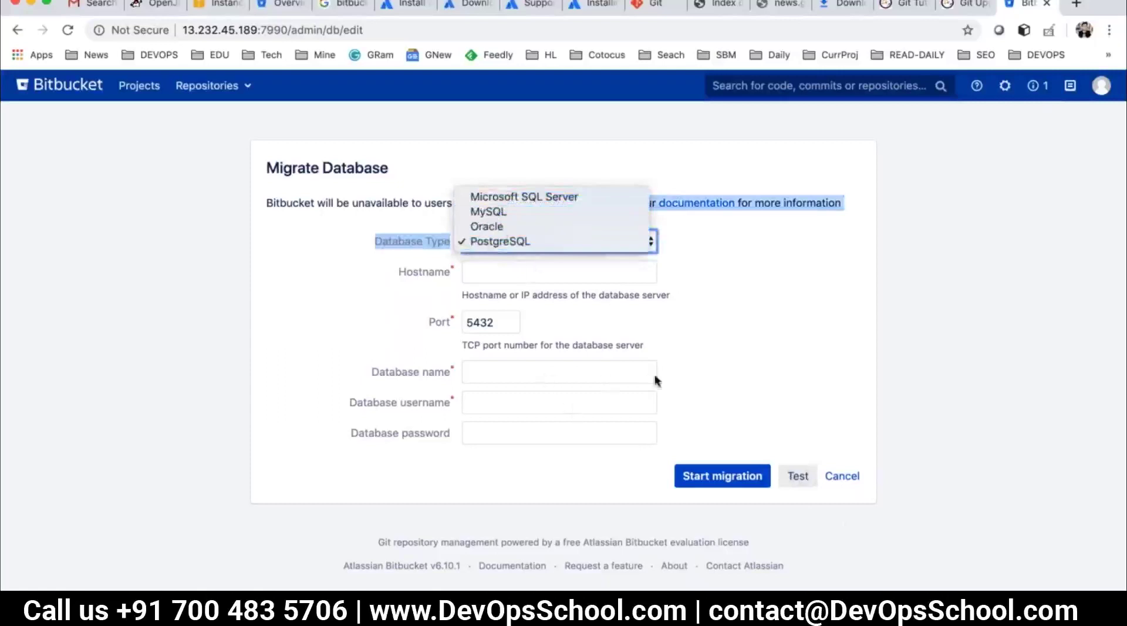
left_click(681, 385)
left_click(851, 475)
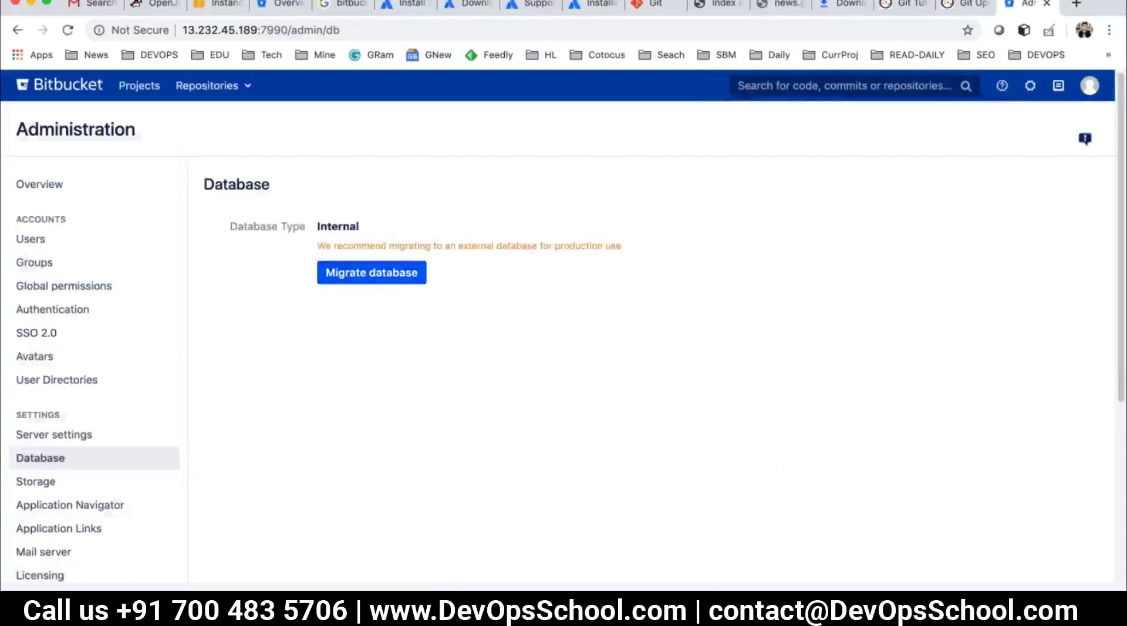
left_click(1029, 91)
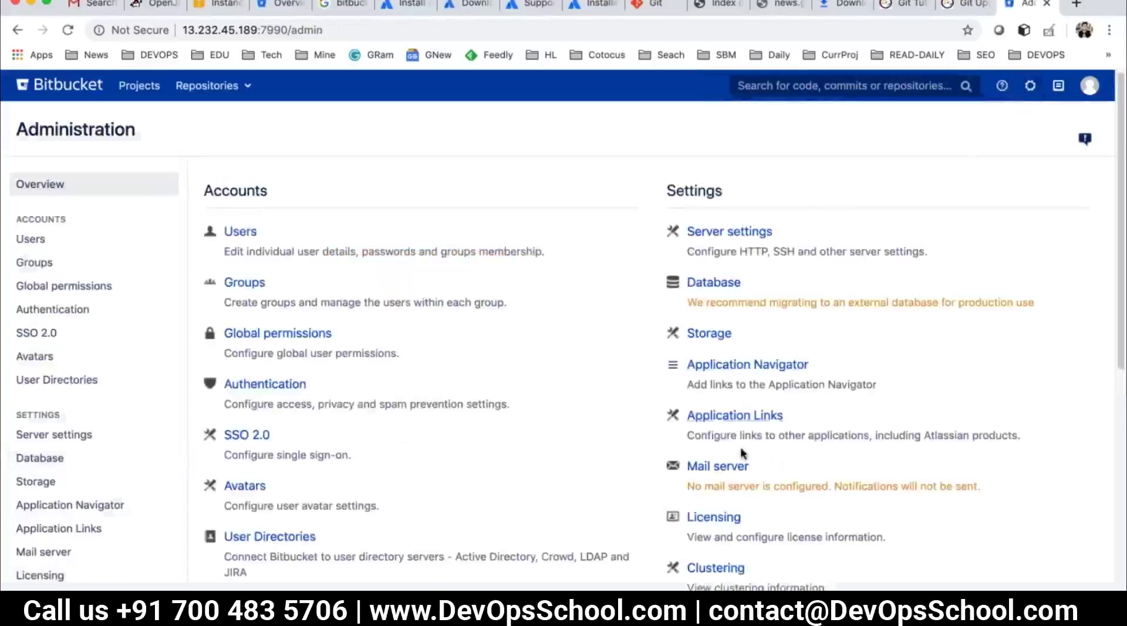
- Look through the Mail server configuration and the Administration overview sections
left_click(727, 465)
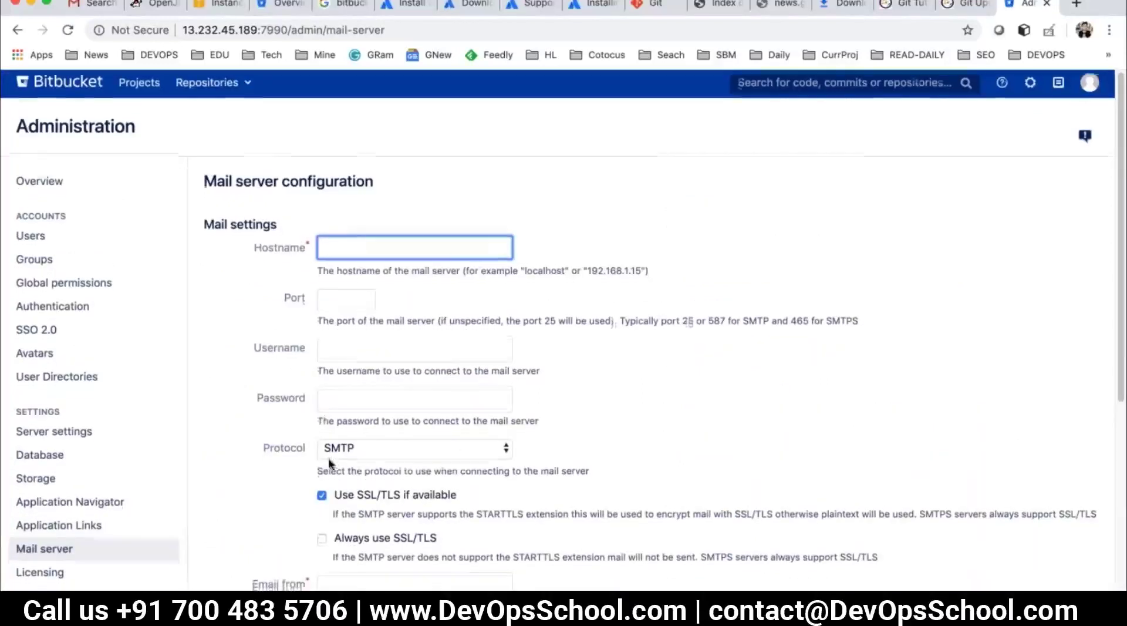
scroll(329, 457, "down", 1)
scroll(329, 447, "down", 5)
scroll(329, 443, "up", 6)
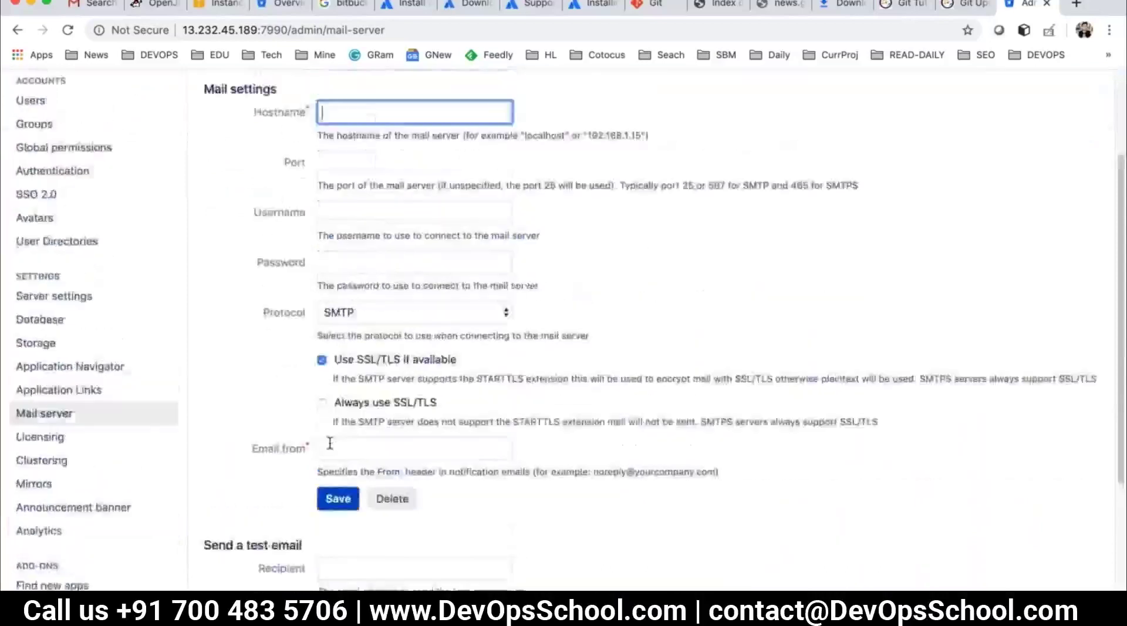
scroll(329, 447, "down", 6)
scroll(329, 447, "up", 6)
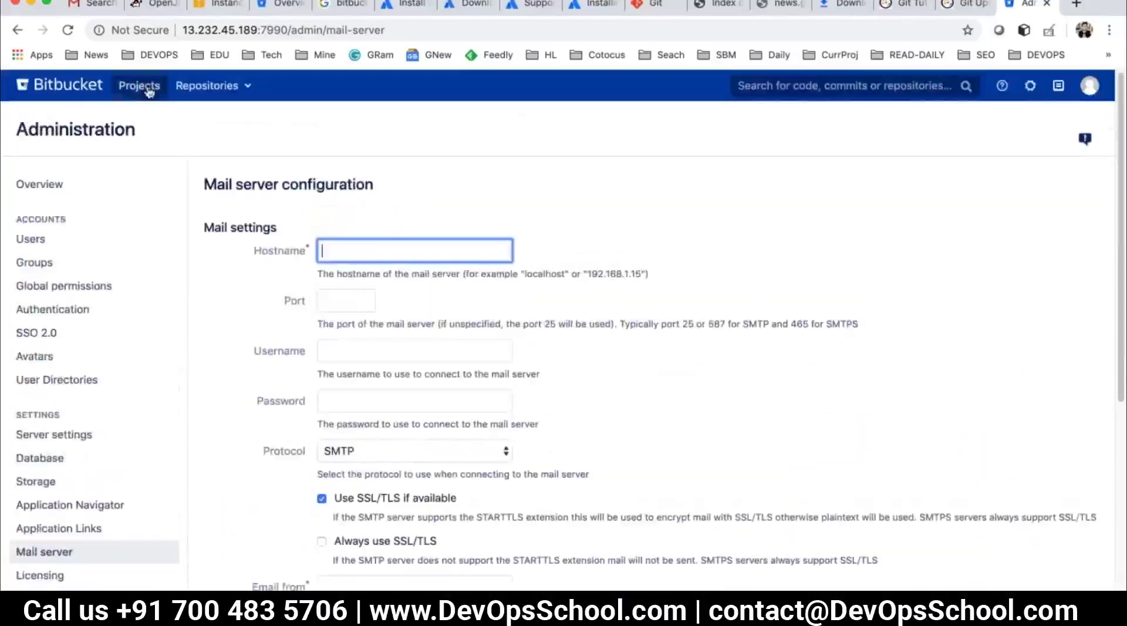
left_click(1030, 88)
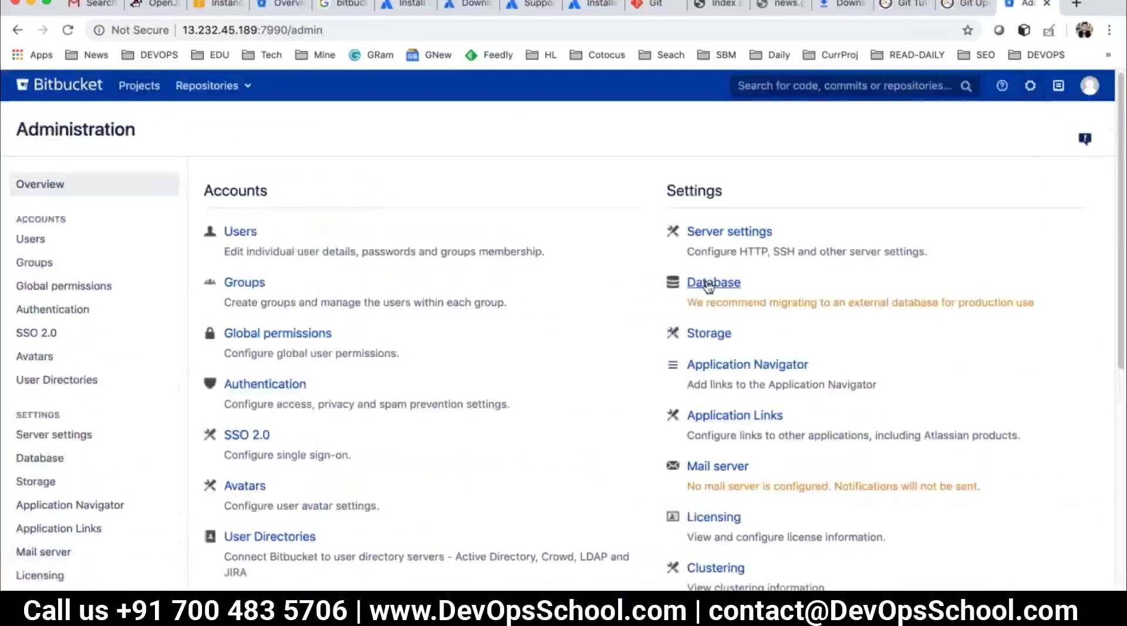
scroll(754, 531, "down", 1)
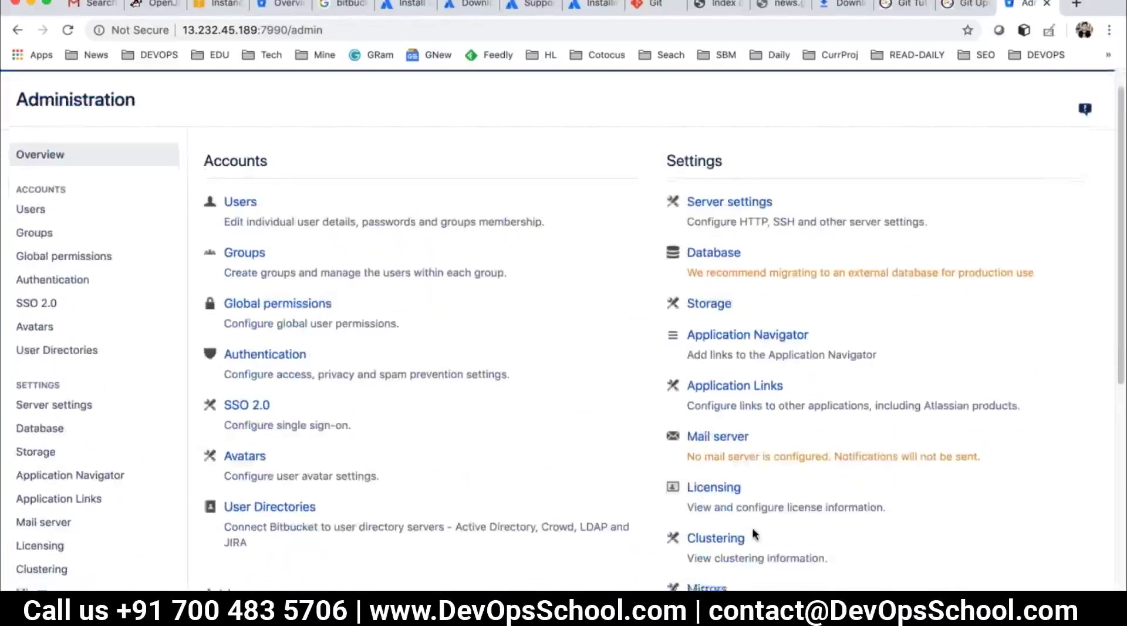
scroll(297, 446, "down", 3)
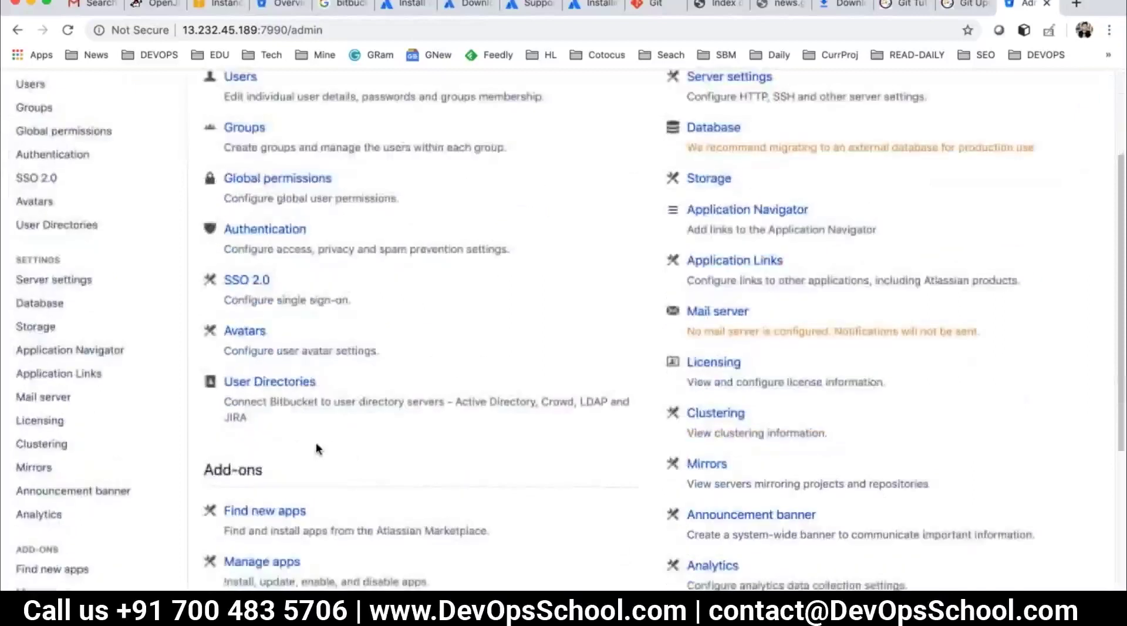
scroll(320, 443, "up", 4)
- Review the Step 1 outline in the notes, from Org through Authentication
key("super+Tab")
left_click_drag(282, 378, 173, 347)
key("super+Tab")
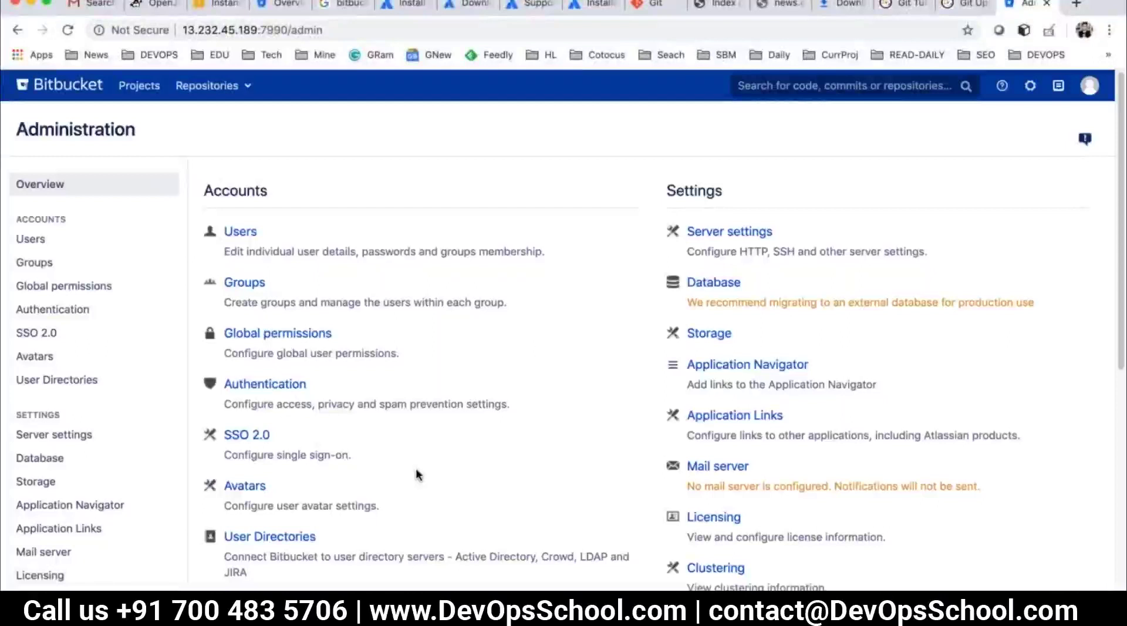
key("super+Tab")
double_click(212, 403)
double_click(216, 423)
- Append 'HOW TO LOGIN BITBUCKET?' to the Authentication line and begin a Password sub-item
double_click(224, 443)
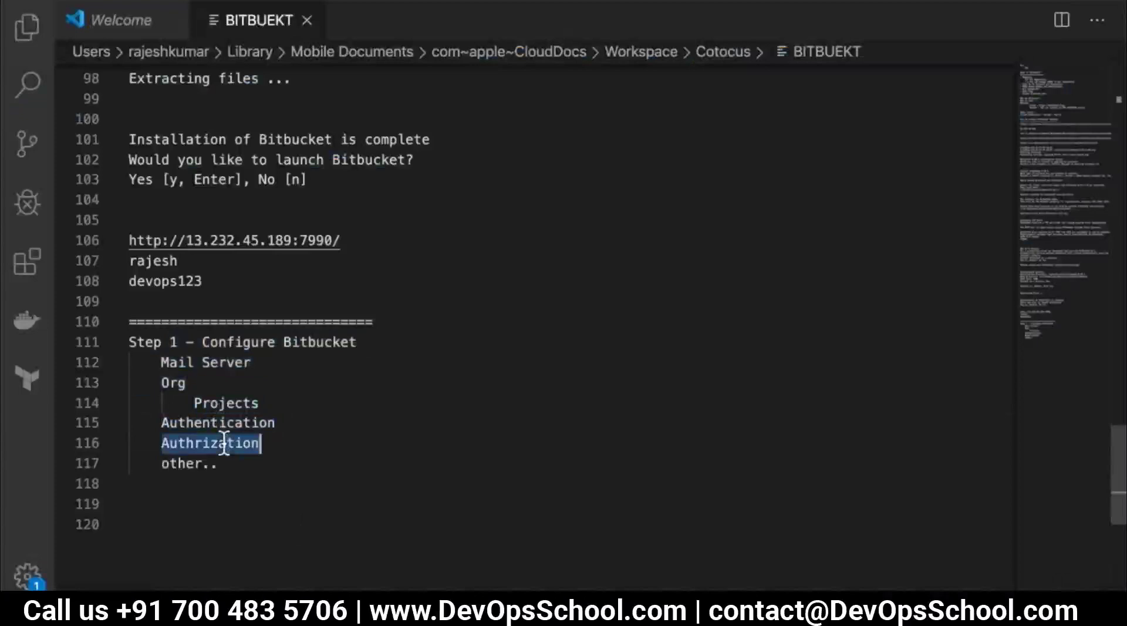
double_click(212, 423)
left_click(282, 442)
double_click(286, 425)
left_click(287, 426)
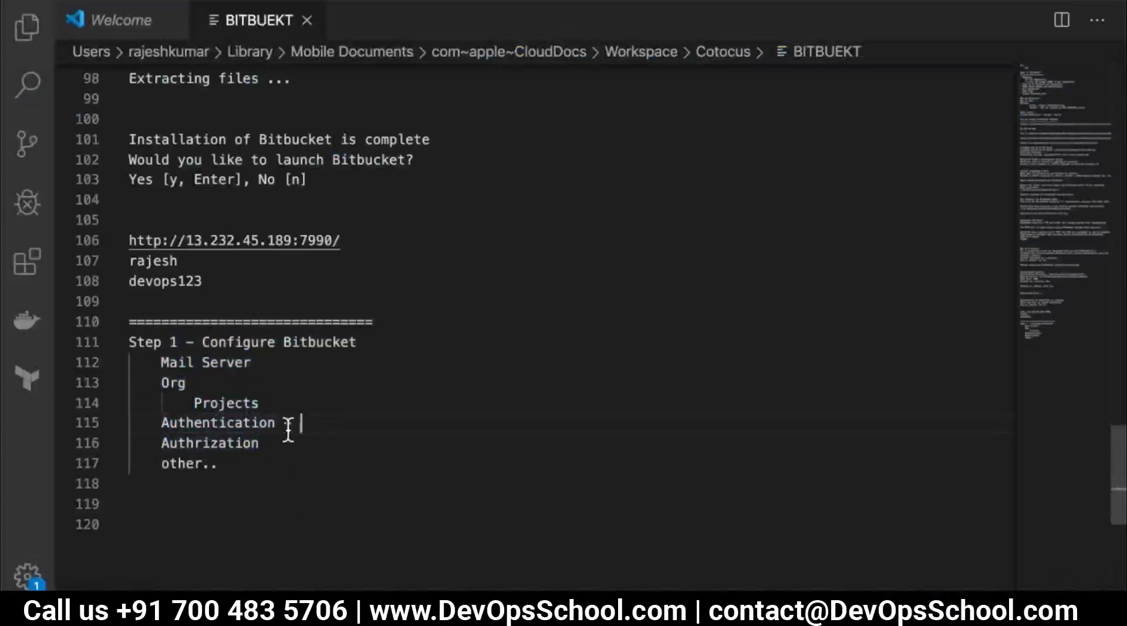
type("HOW TO LO")
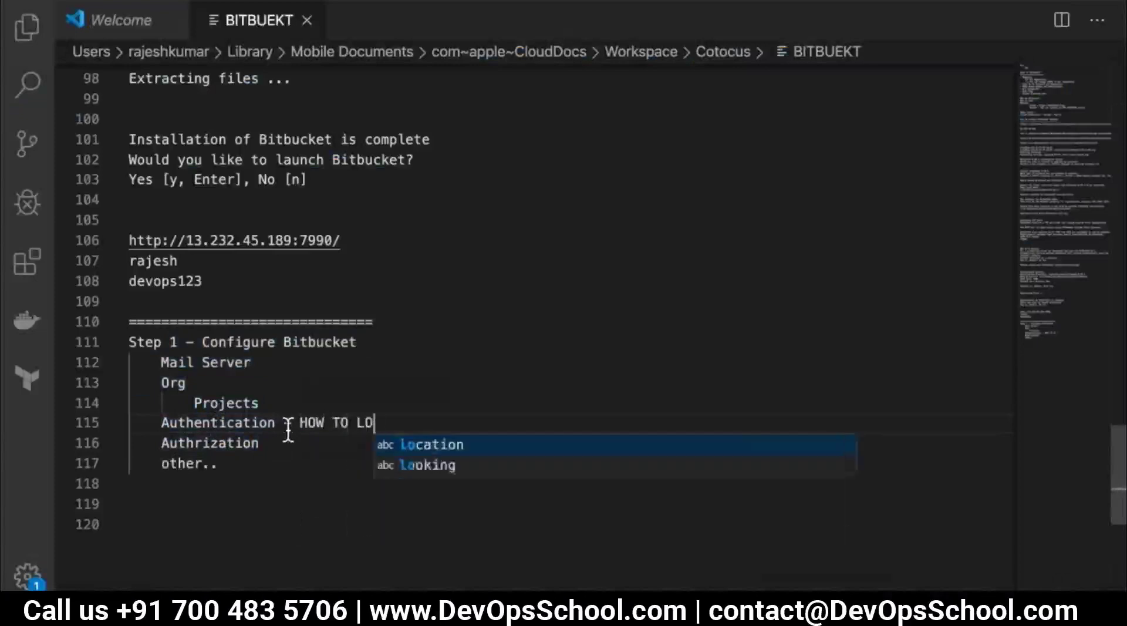
type("GIN BU")
key("BackSpace")
type("I")
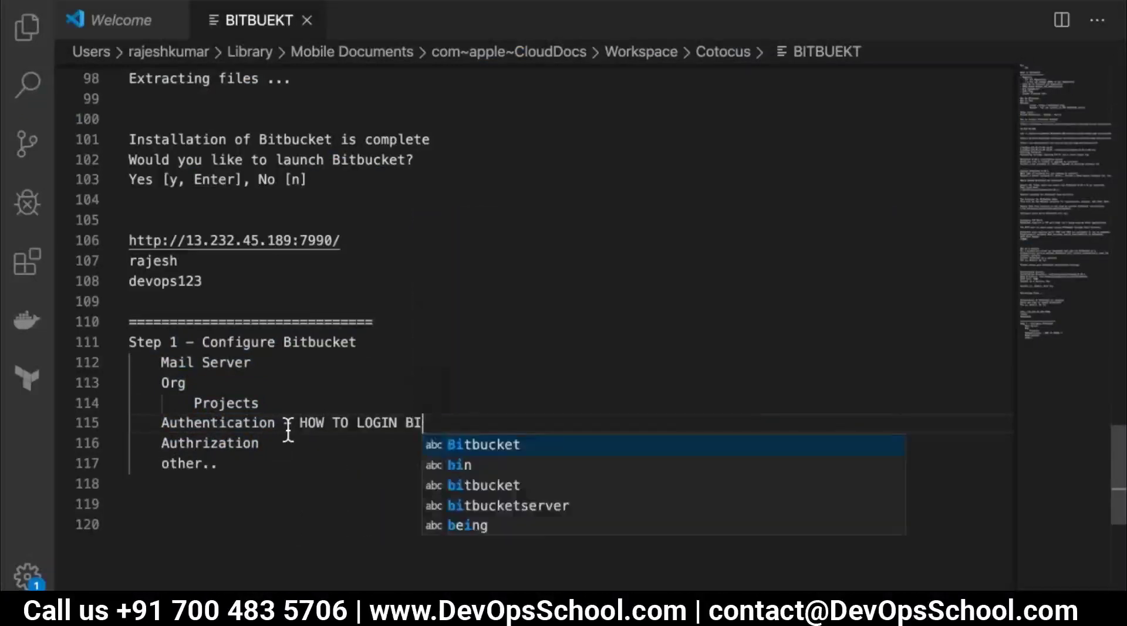
type("TBUCKET?")
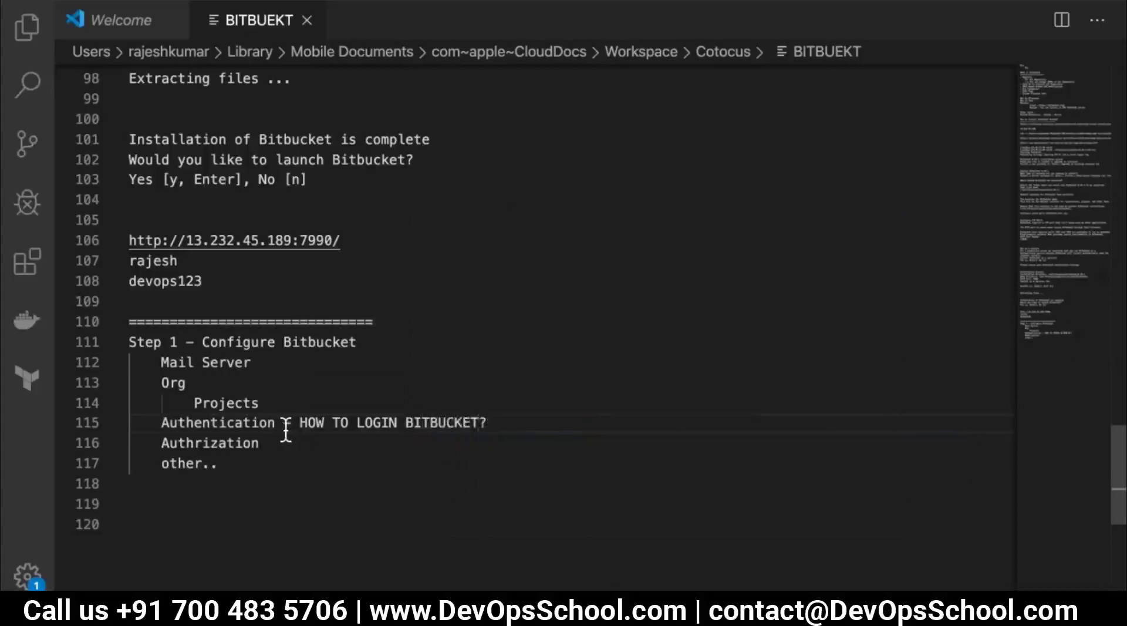
key("Return")
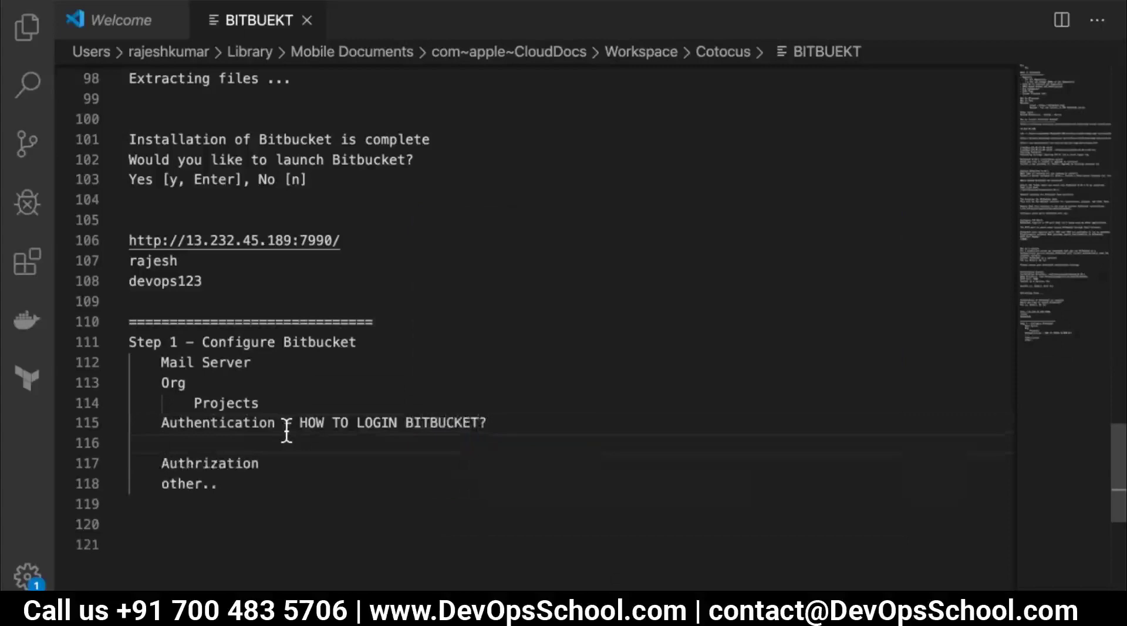
type("Password")
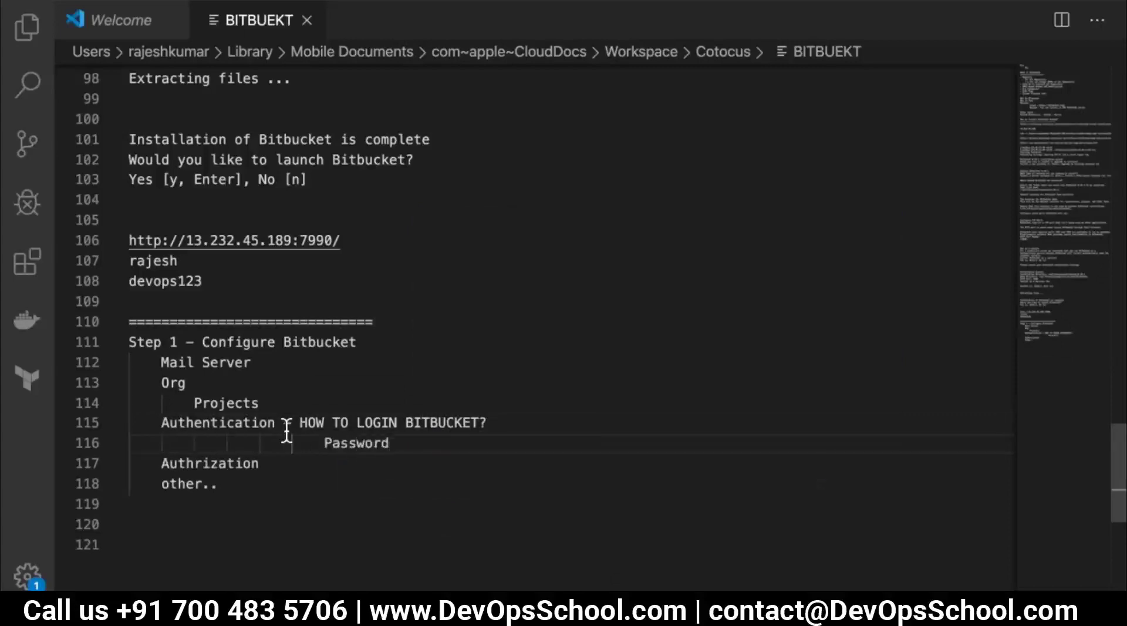
key("super+Tab")
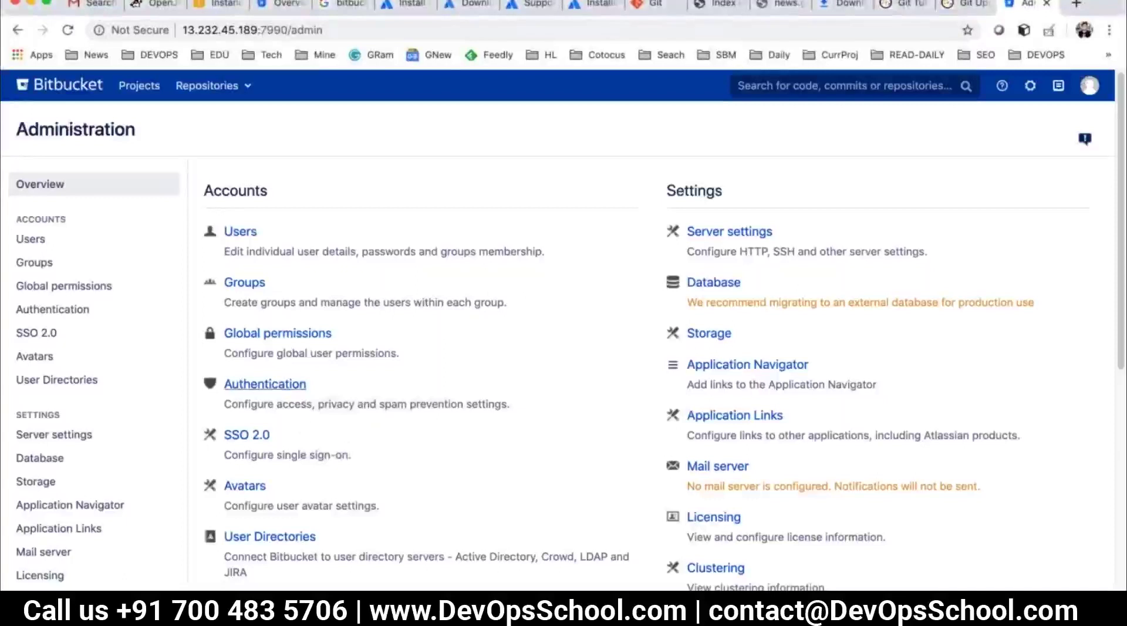
- Check Authentication settings, then select the Bitbucket Internal Directory name in User Directories
left_click(270, 387)
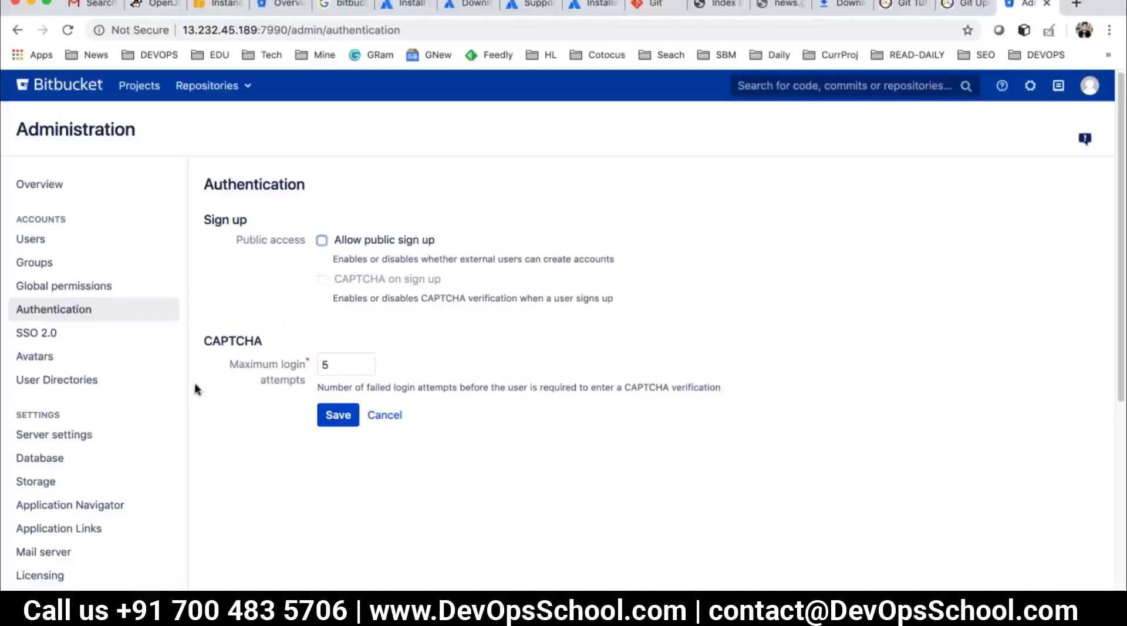
left_click(45, 379)
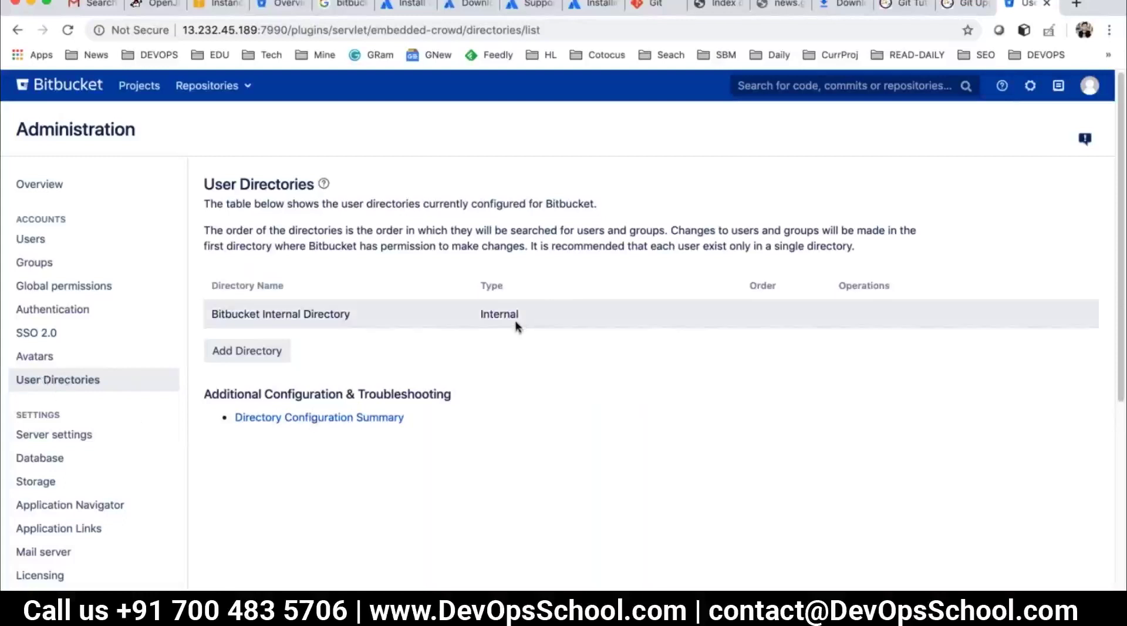
left_click_drag(523, 318, 481, 318)
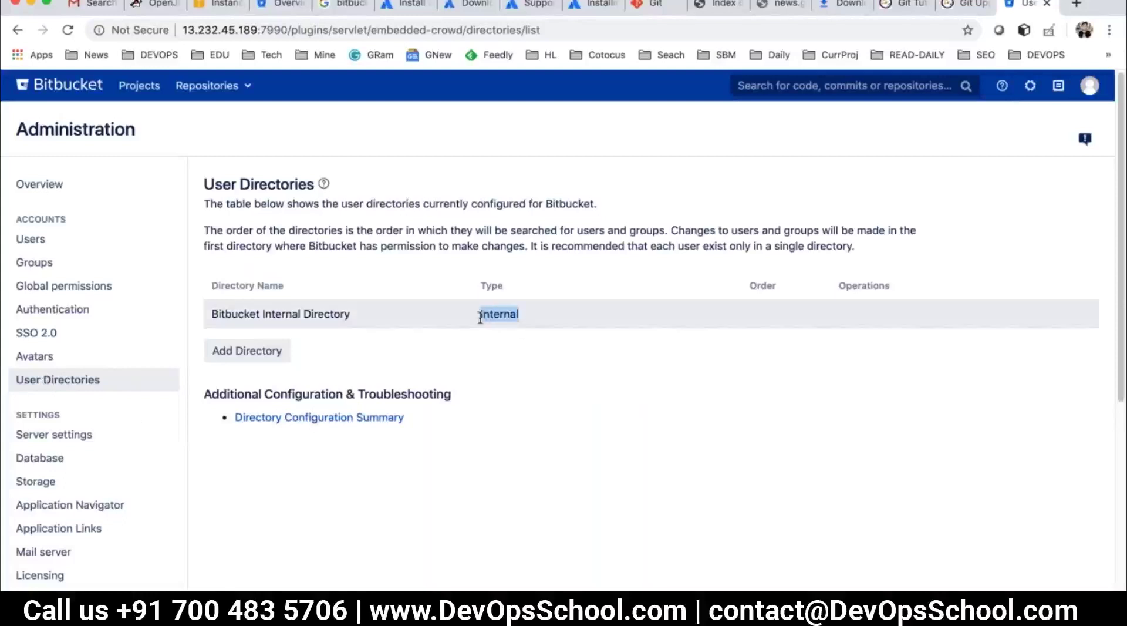
left_click_drag(360, 313, 212, 313)
key("super+c")
- Paste Bitbucket Internal Directory after 'Password =' and make it read 'Password based'
key("super+Tab")
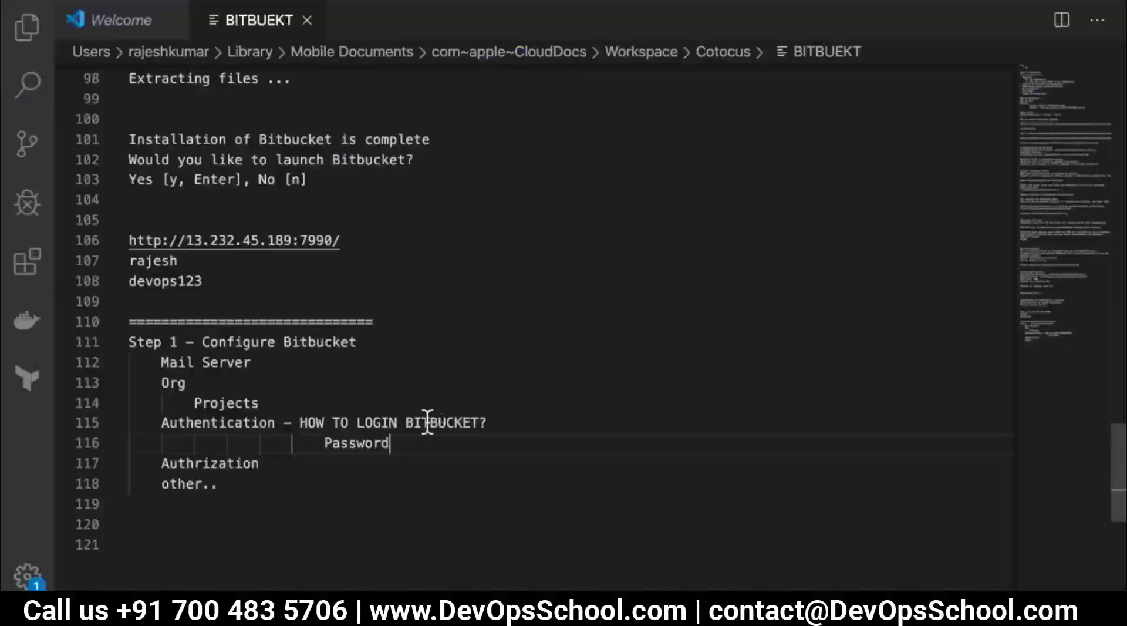
key("super+v")
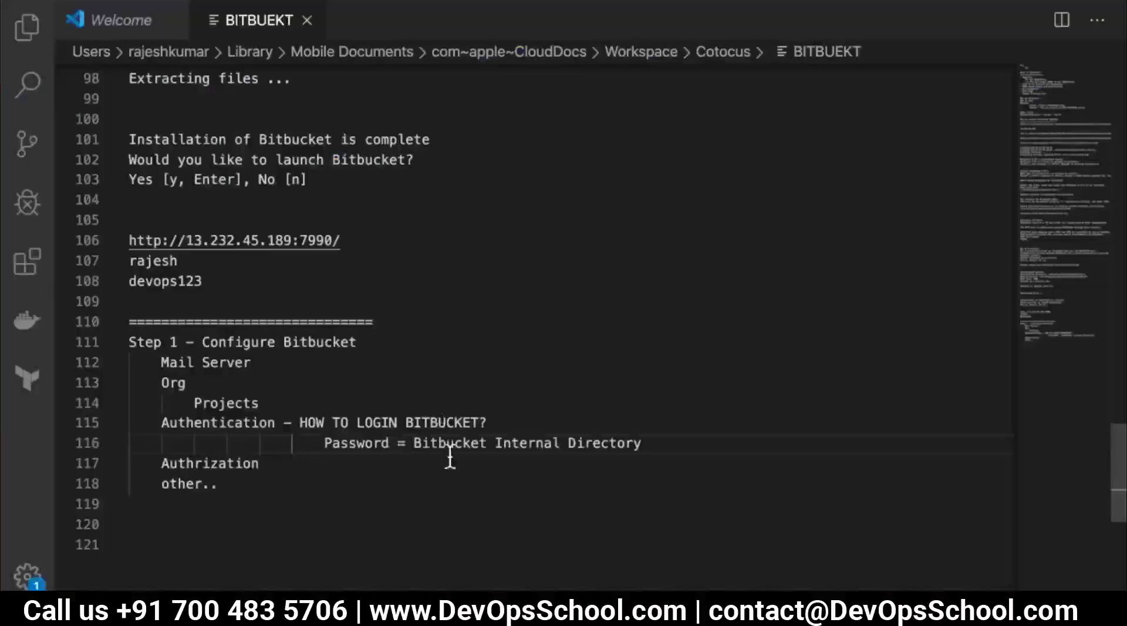
left_click(398, 442)
type("based")
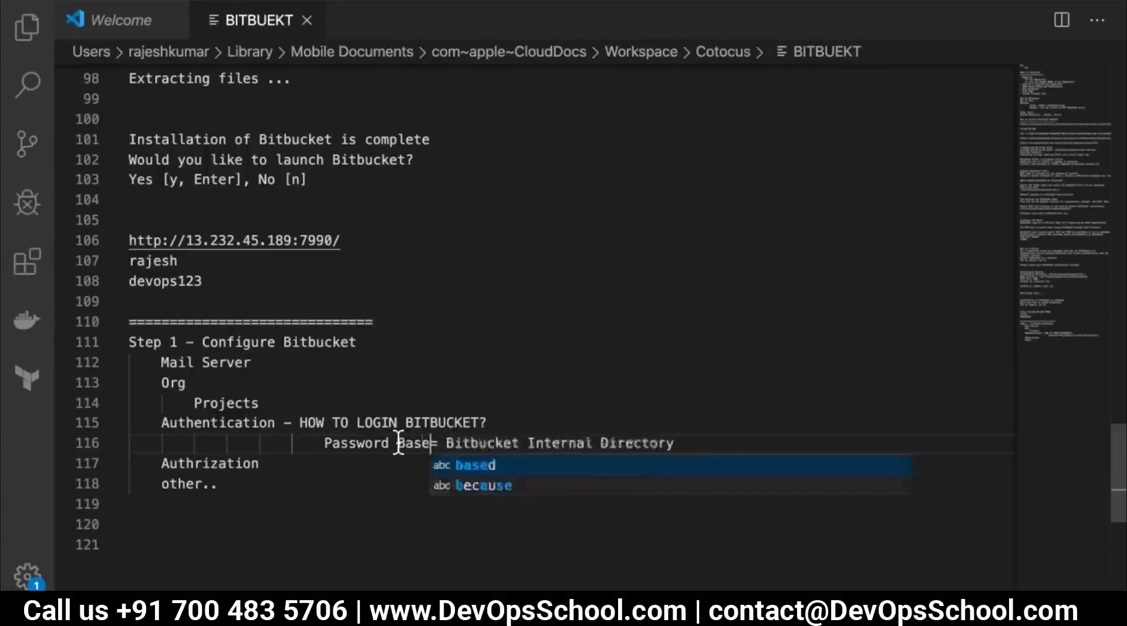
key("super+Tab")
left_click(409, 465)
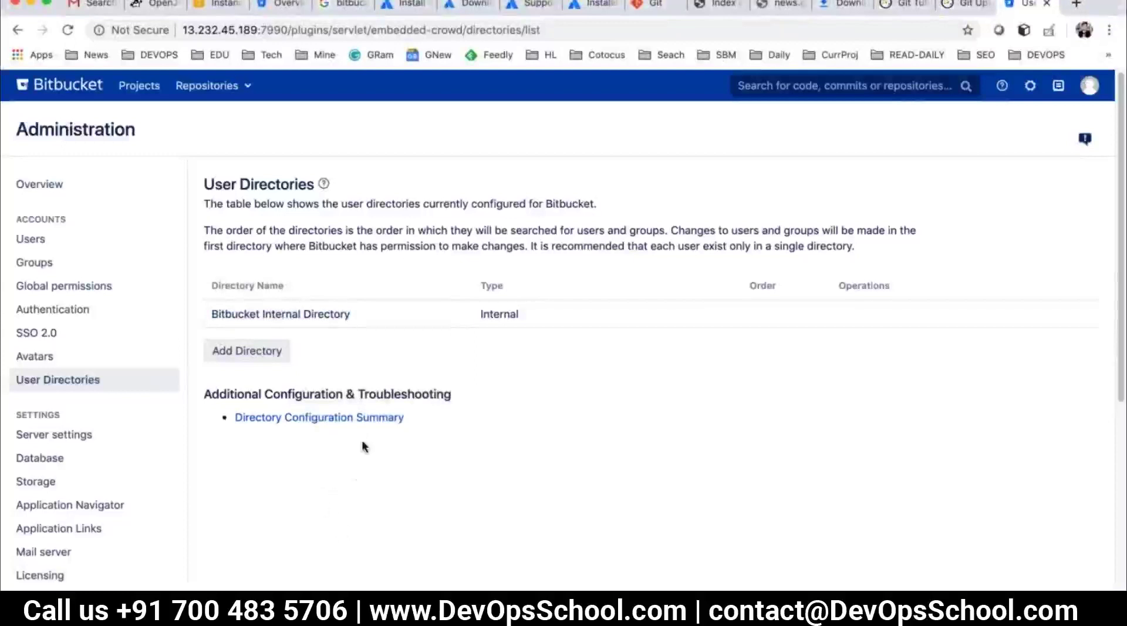
- Preview the LDAP directory type form under Add Directory, then cancel without adding it
left_click(249, 353)
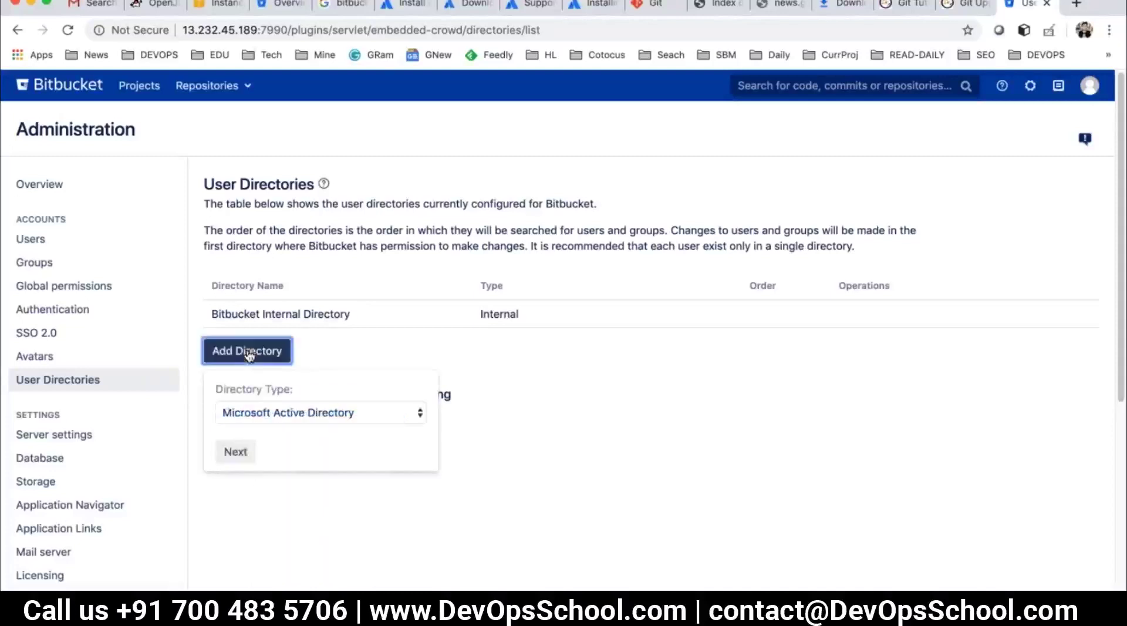
left_click(290, 415)
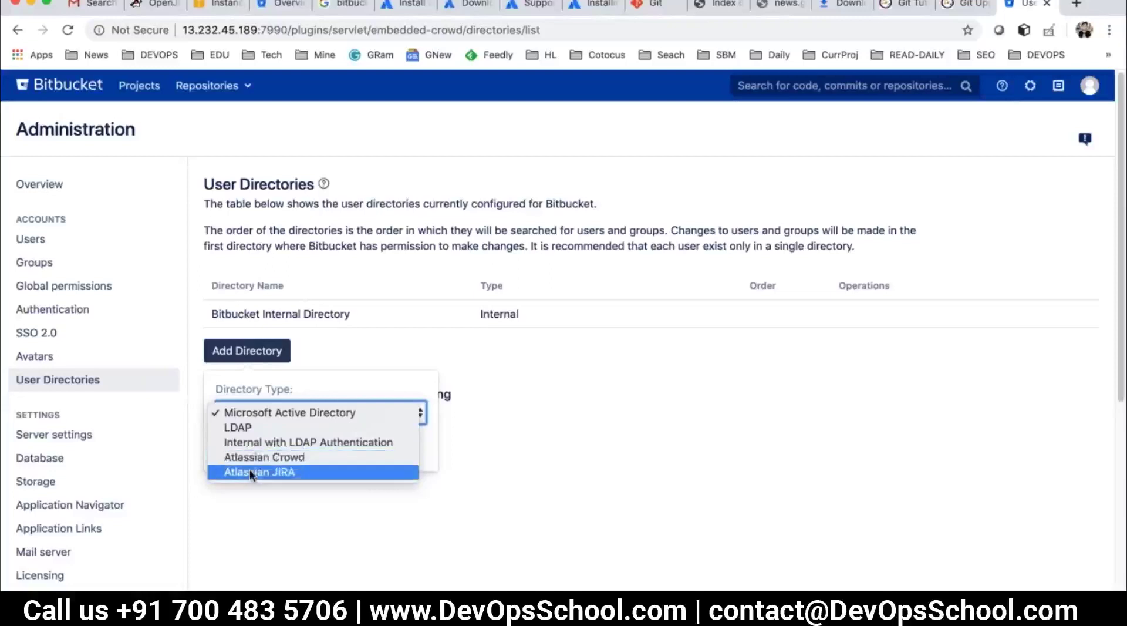
left_click(232, 433)
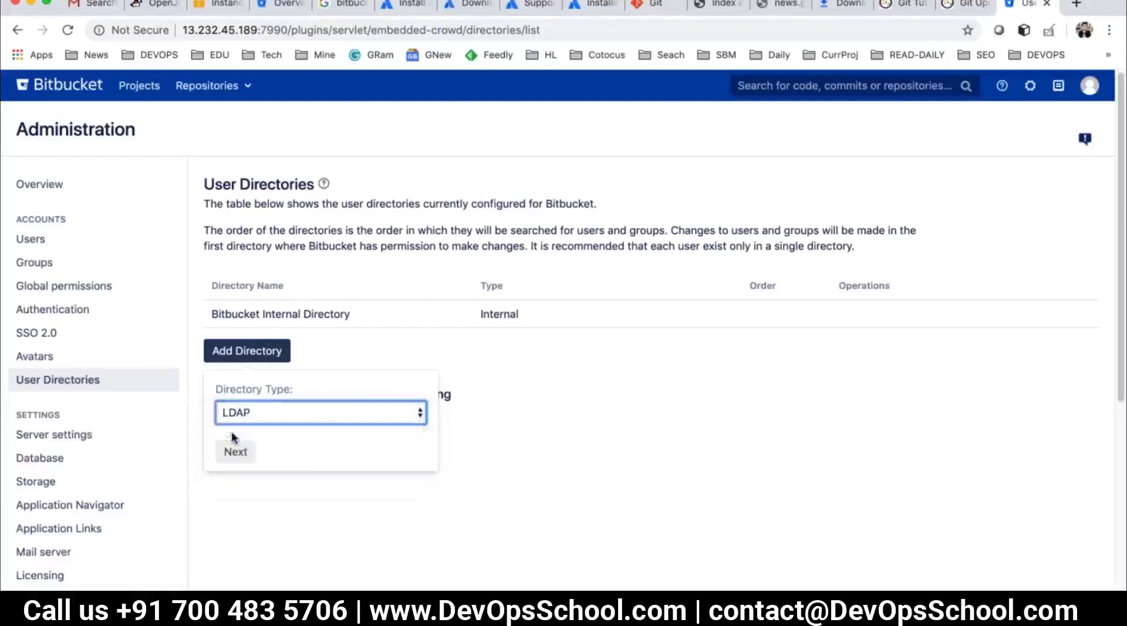
left_click(236, 454)
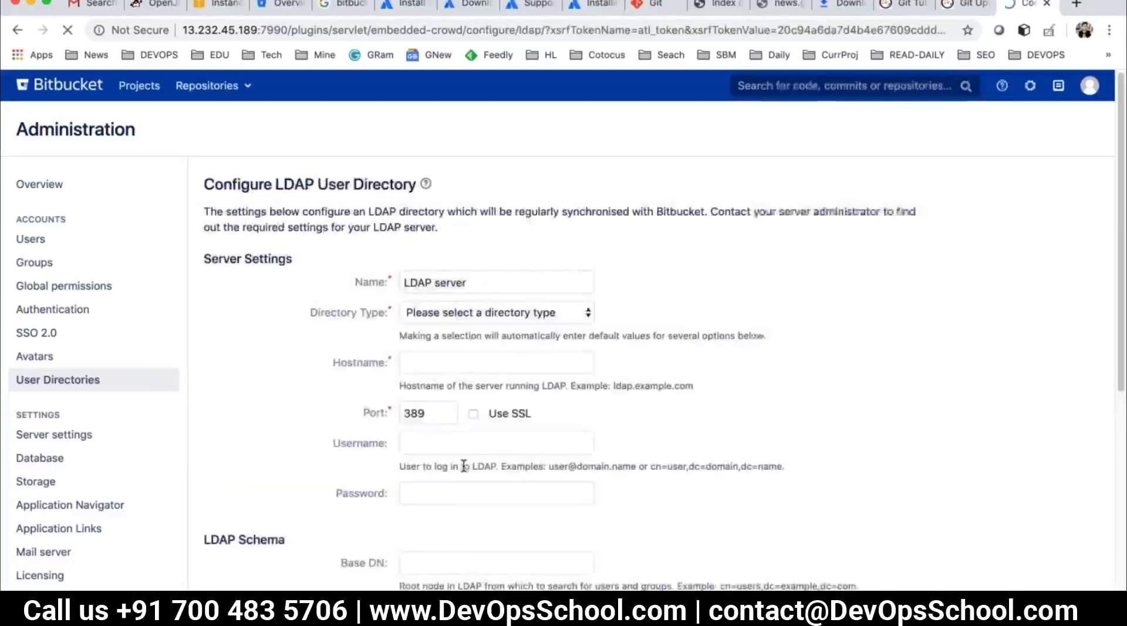
scroll(463, 467, "down", 10)
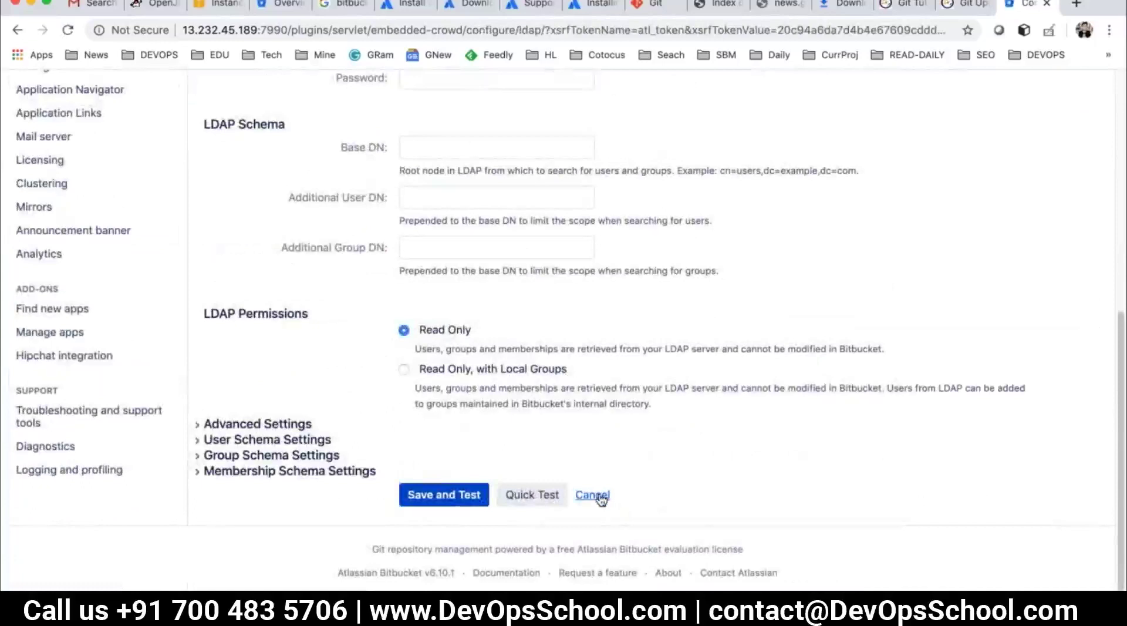
left_click(594, 495)
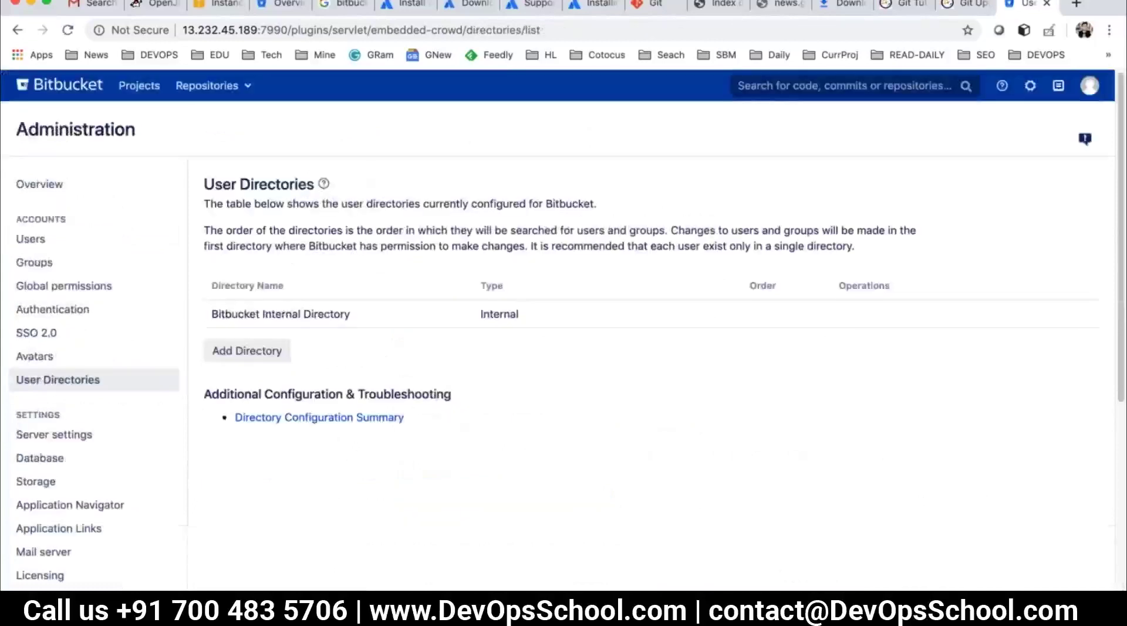
key("super+Tab")
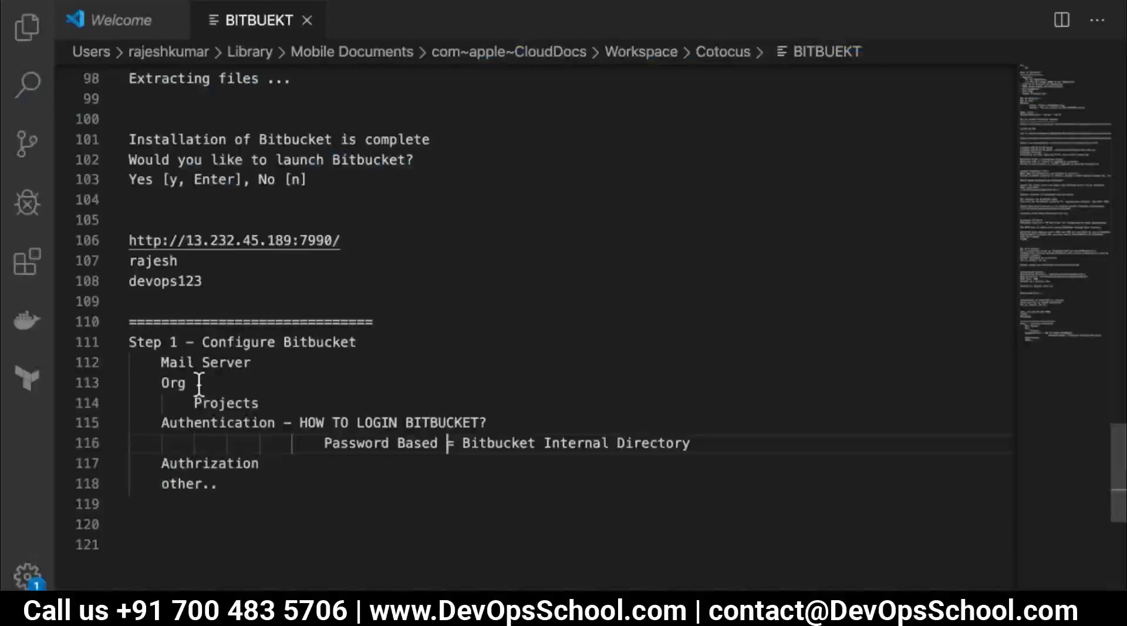
- Add 'What is the access you have?' after Authrization on line 117 and open a new line
left_click(253, 362)
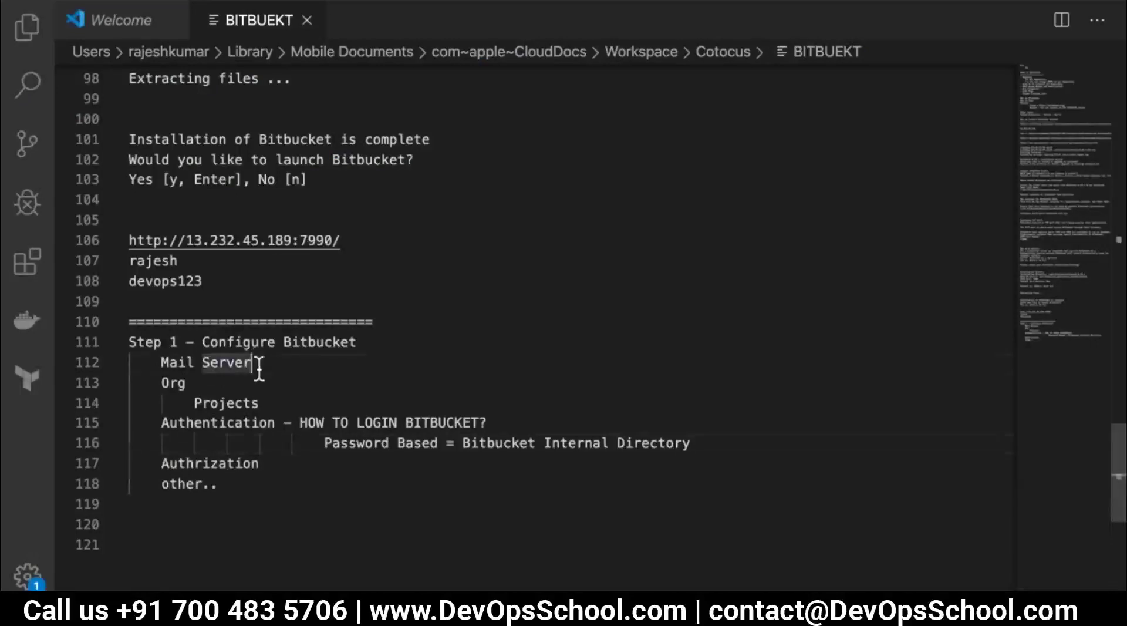
double_click(200, 423)
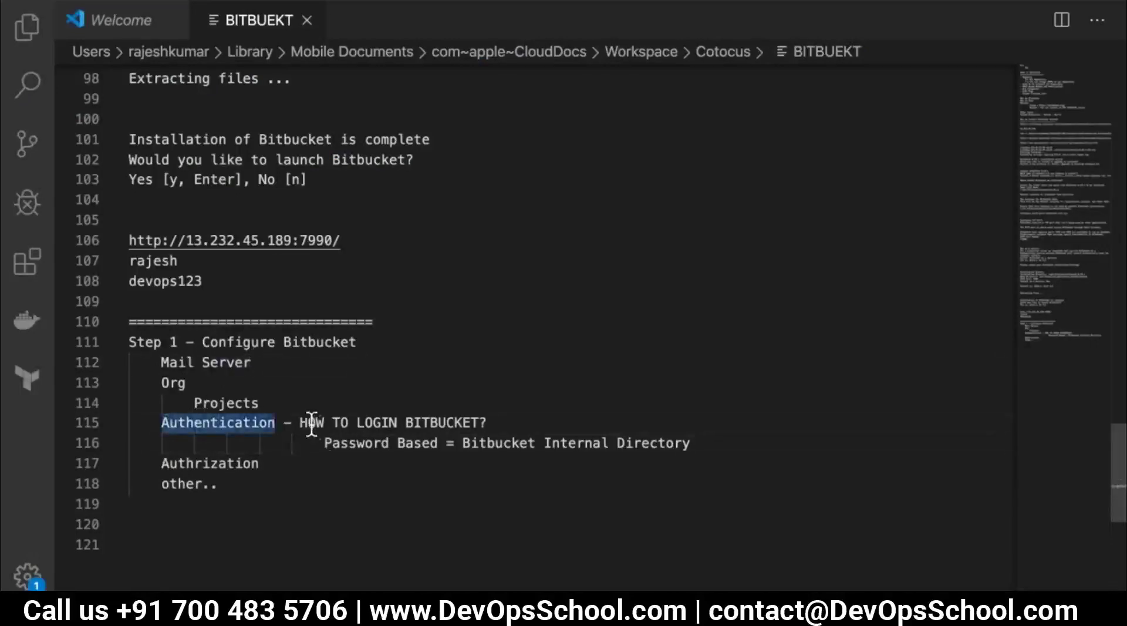
left_click(382, 414)
left_click(422, 443)
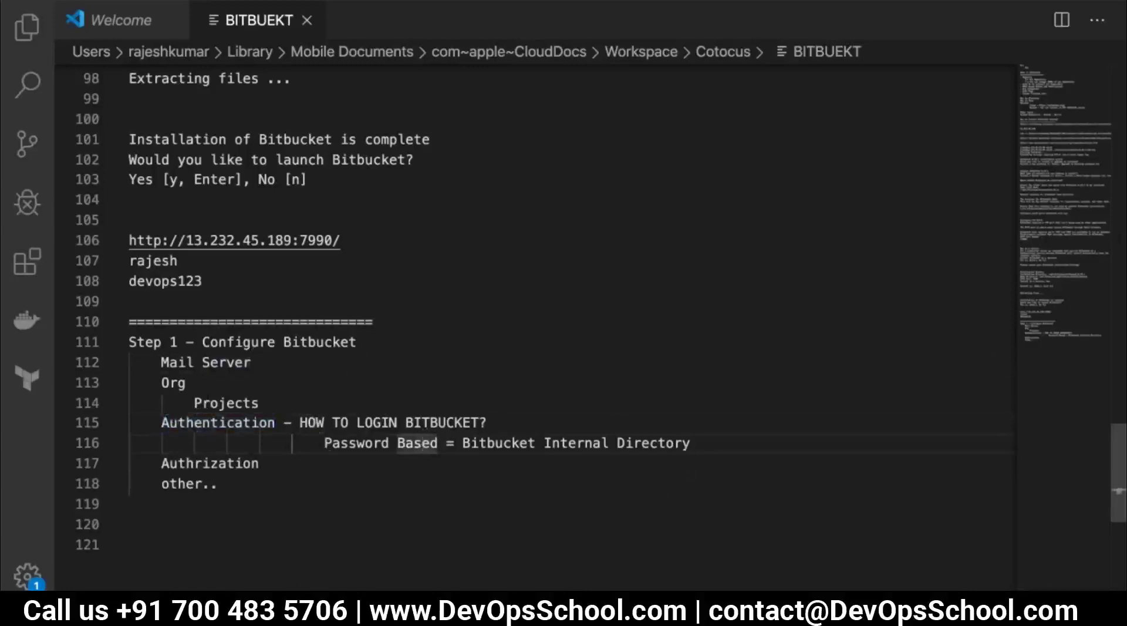
left_click(300, 462)
type("- ")
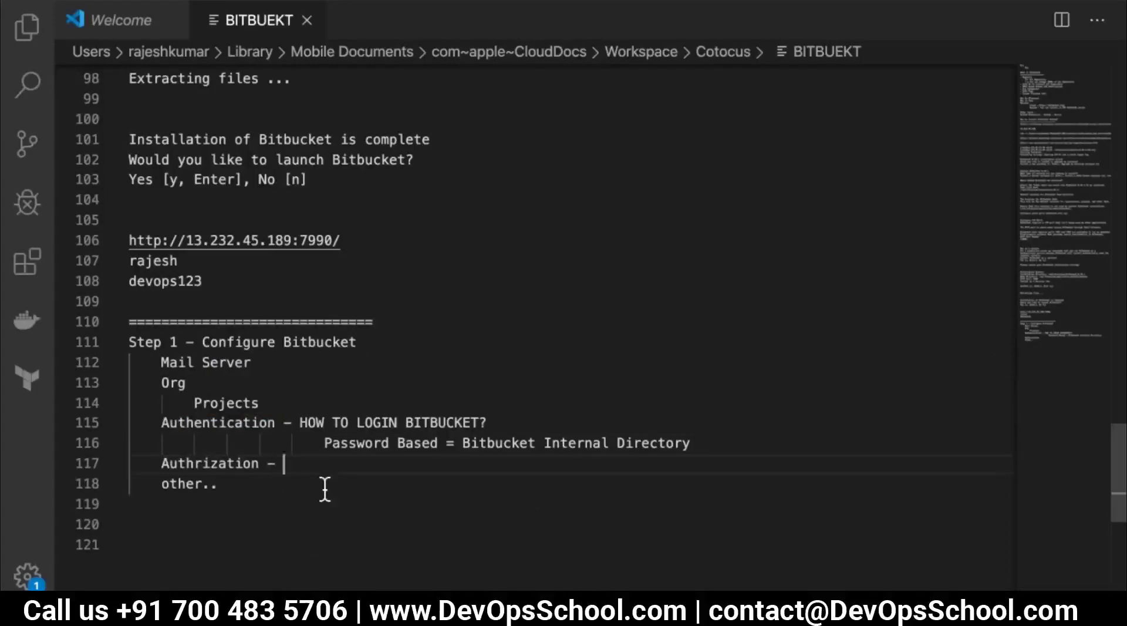
type(" Who i")
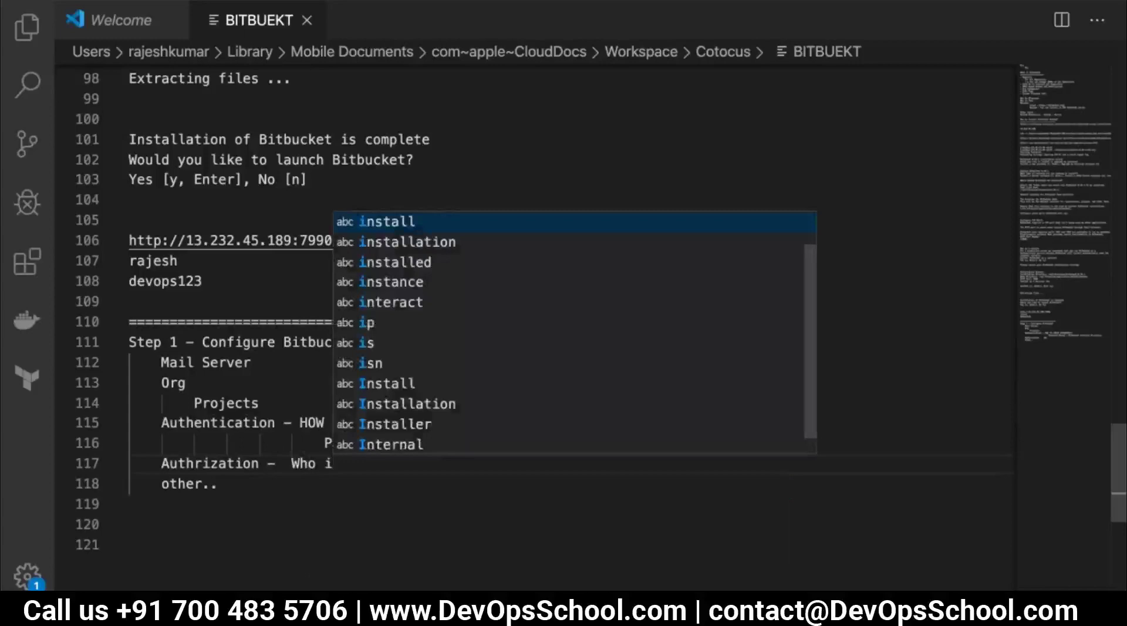
type("s supp")
key("BackSpace")
key("BackSpace")
key("BackSpace")
key("BackSpace")
key("BackSpace")
key("BackSpace")
key("BackSpace")
key("BackSpace")
key("BackSpace")
key("BackSpace")
type("What is the access you have")
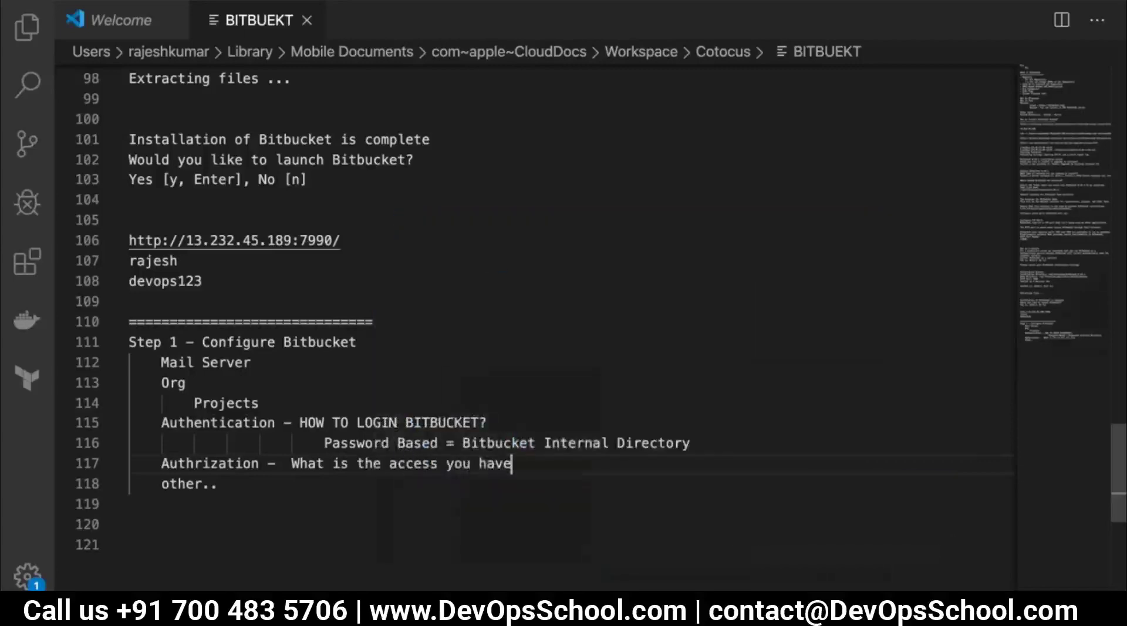
type("?")
key("Return")
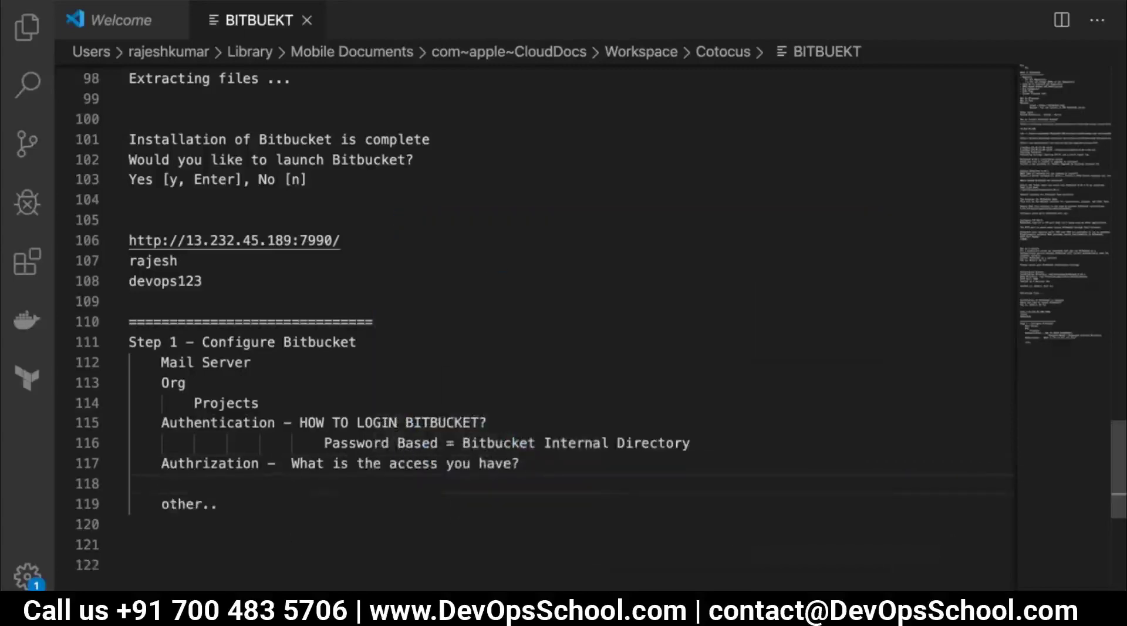
key("super+Tab")
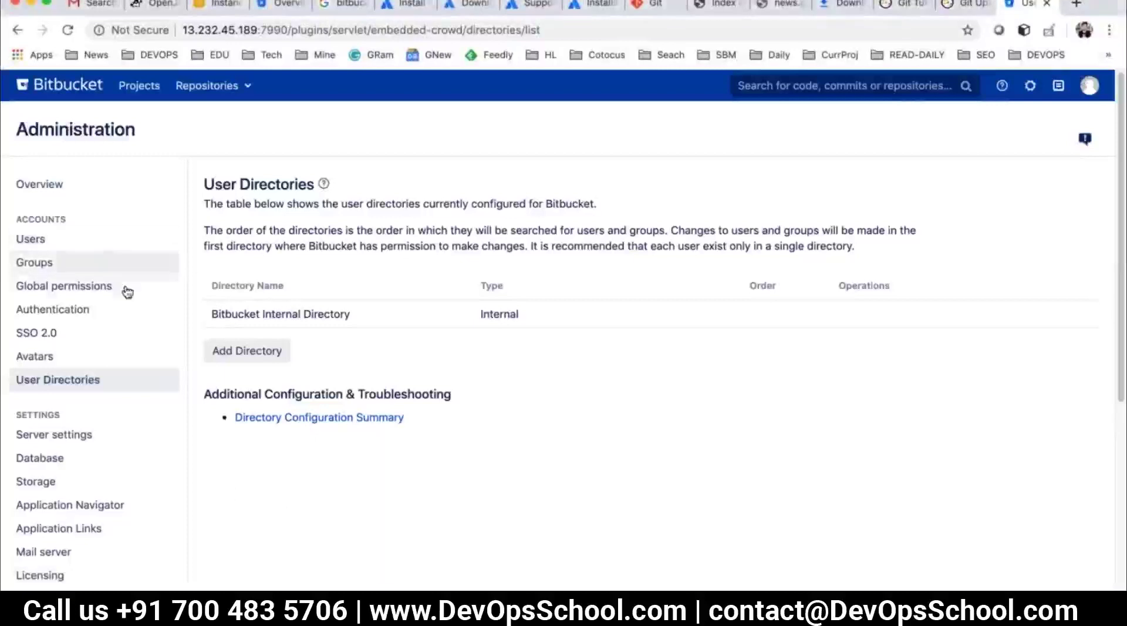
- Add an indented 'Users' line under Authrization in the BITBUEKT notes file
key("super+Tab")
key("super+Tab")
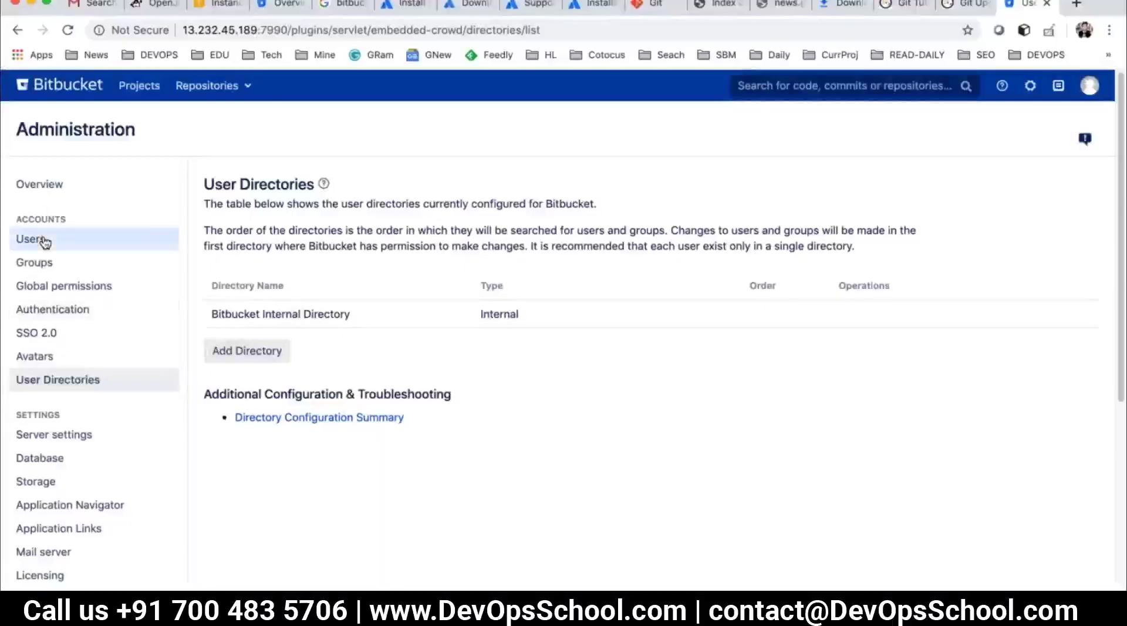
key("super+Tab")
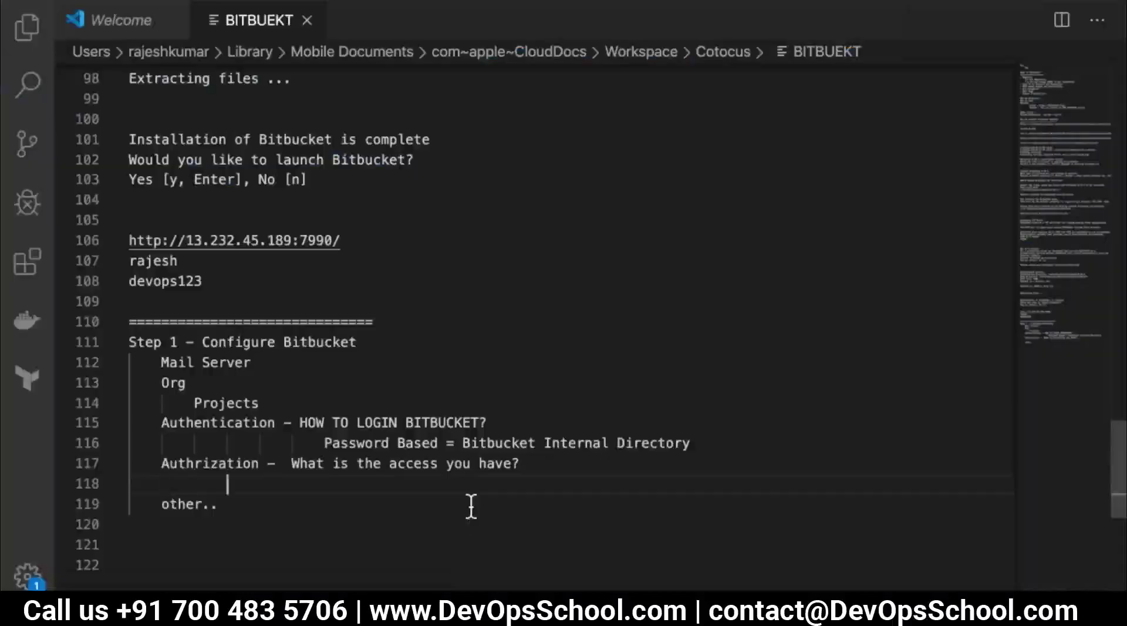
key("Tab")
key("Tab")
type("USERS")
key("Return")
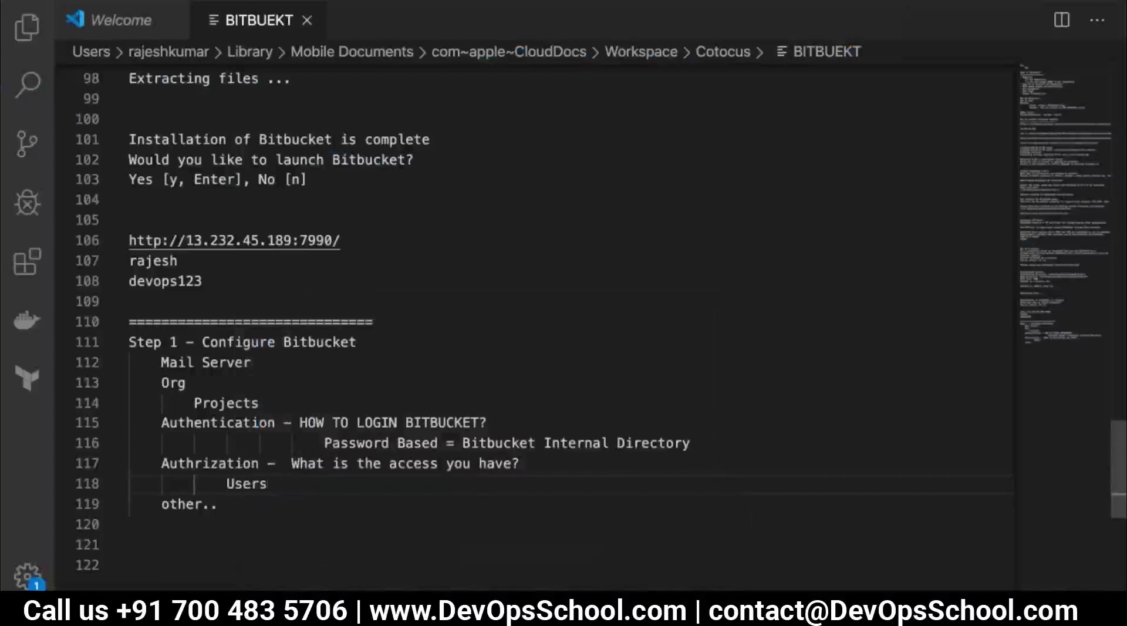
key("Return")
- Check the Bitbucket Users page, then add 'Groups' to the notes
key("super+Tab")
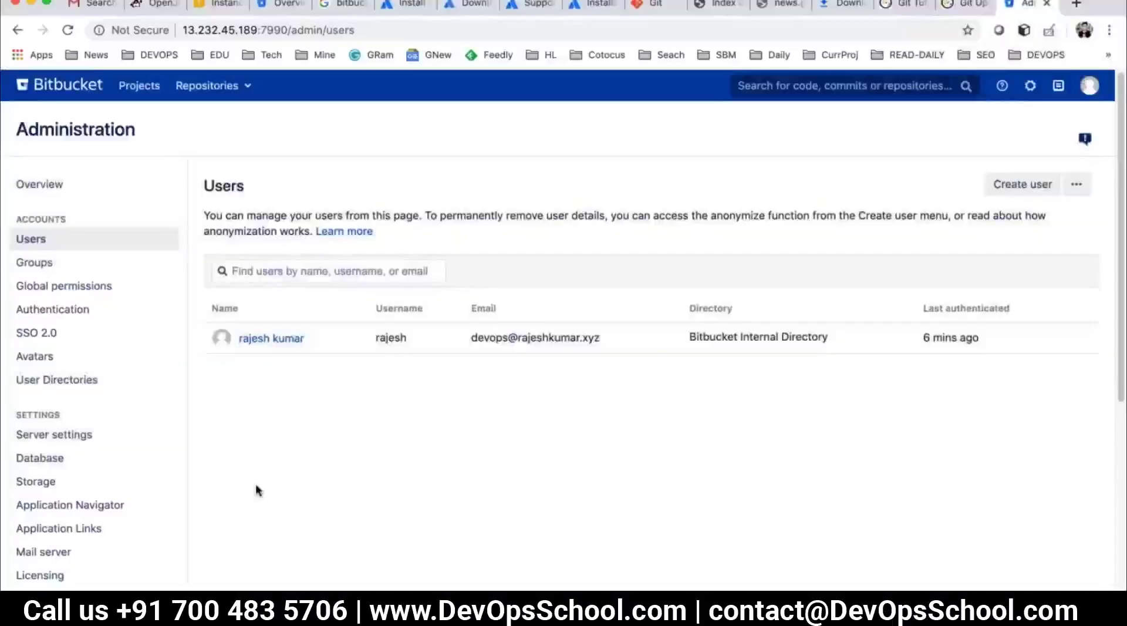
key("super+Tab")
type("Group")
key("Return")
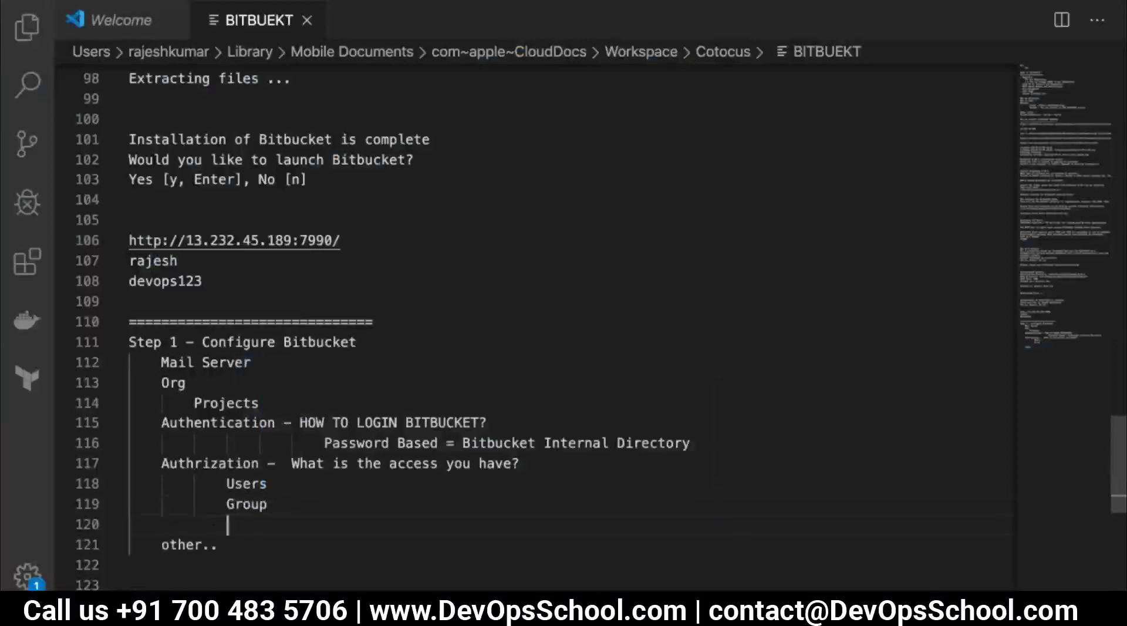
key("BackSpace")
type("s")
key("Return")
- Open Bitbucket's Global Permissions page and note 'Global Permission' in the notes file
key("super+Tab")
left_click(58, 290)
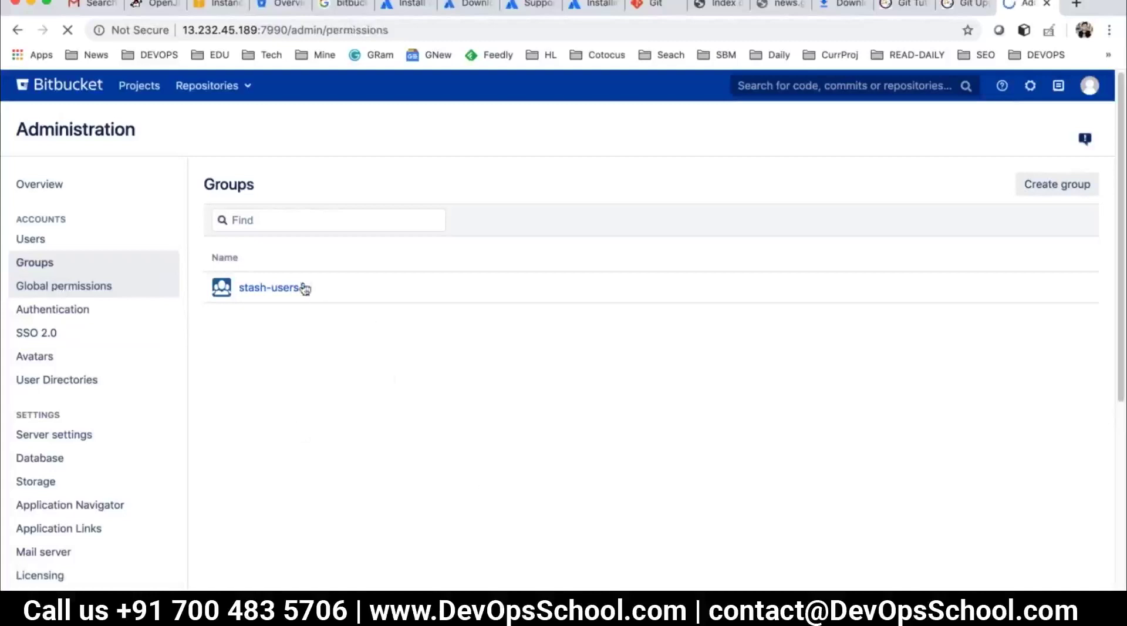
key("super+Tab")
type("Global Permision")
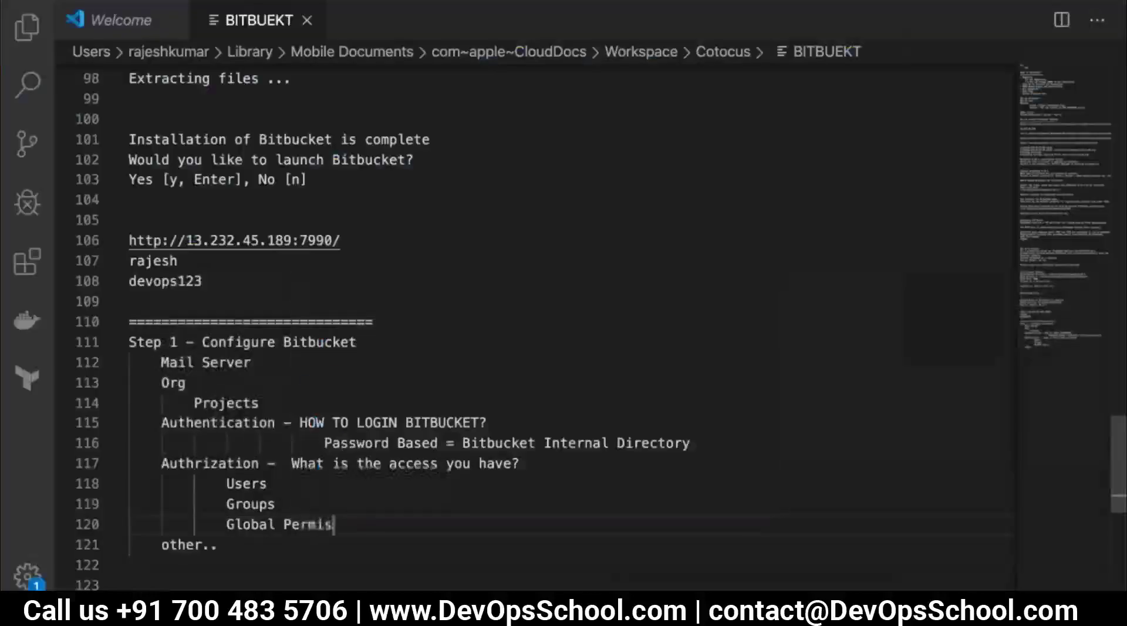
key("BackSpace")
key("BackSpace")
type("sion")
- Review the Global Permissions page, then go to the Groups admin page
key("super+Tab")
scroll(354, 421, "down", 4)
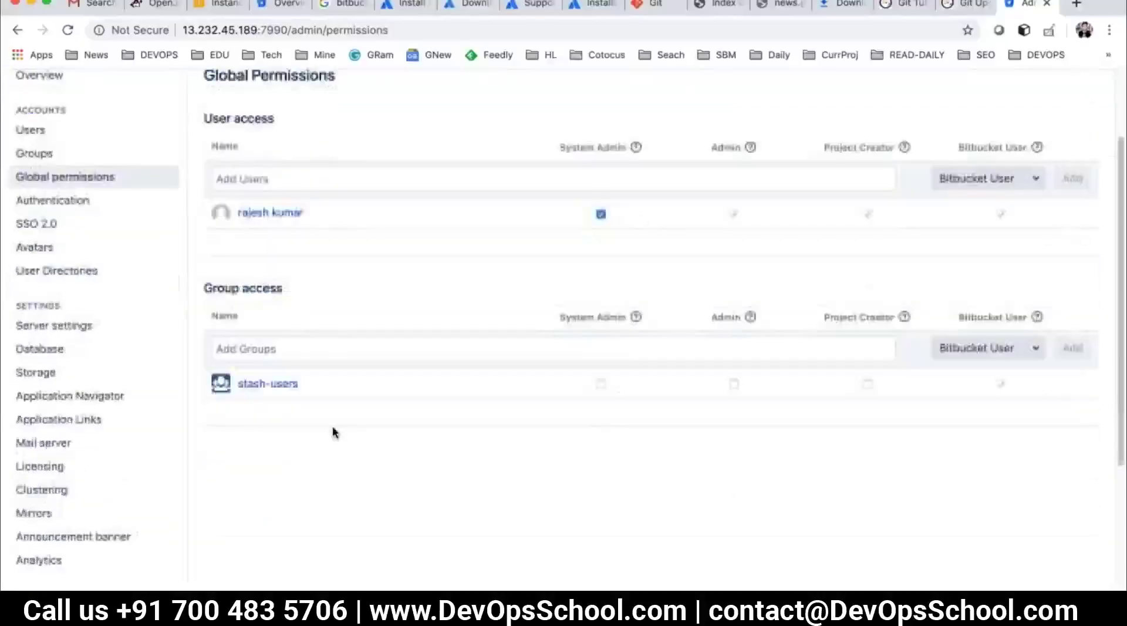
scroll(333, 433, "down", 3)
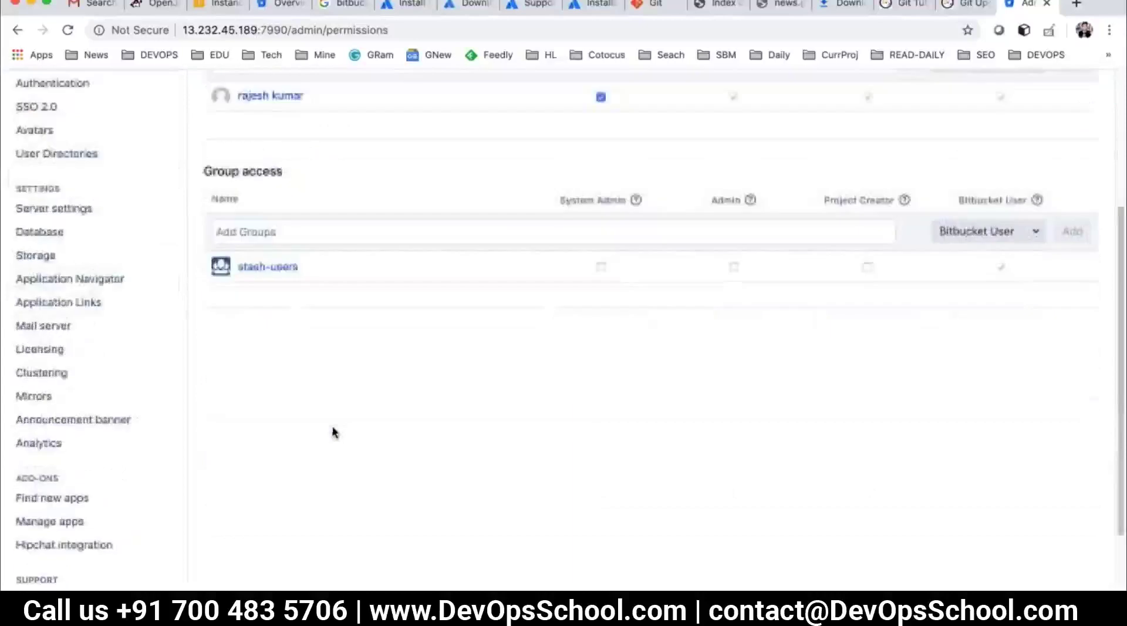
scroll(332, 433, "up", 5)
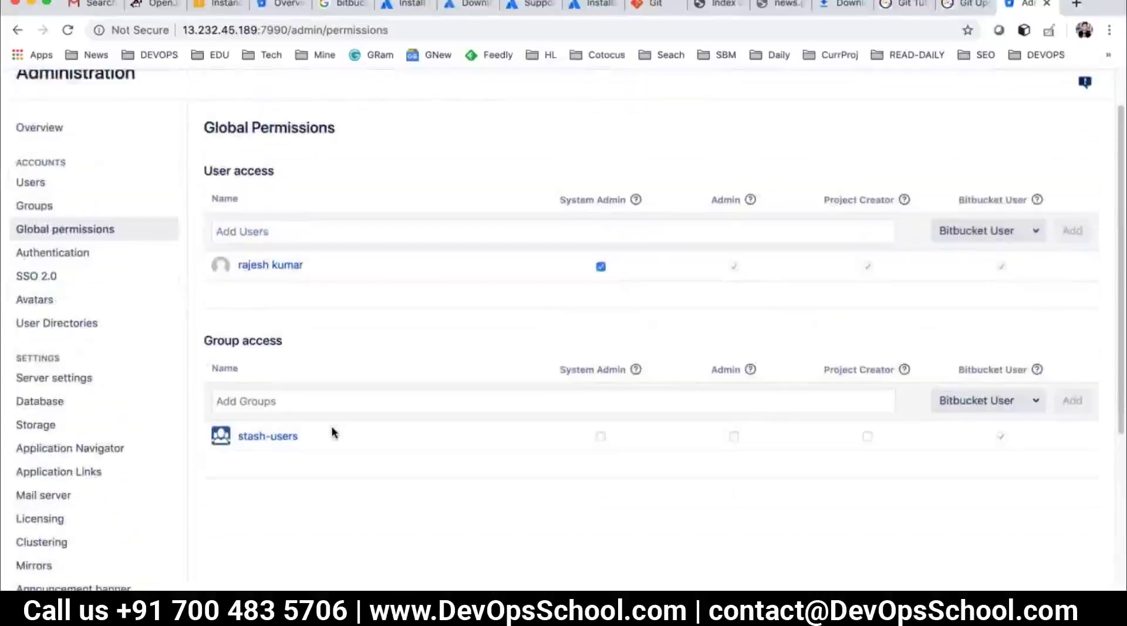
scroll(332, 432, "up", 2)
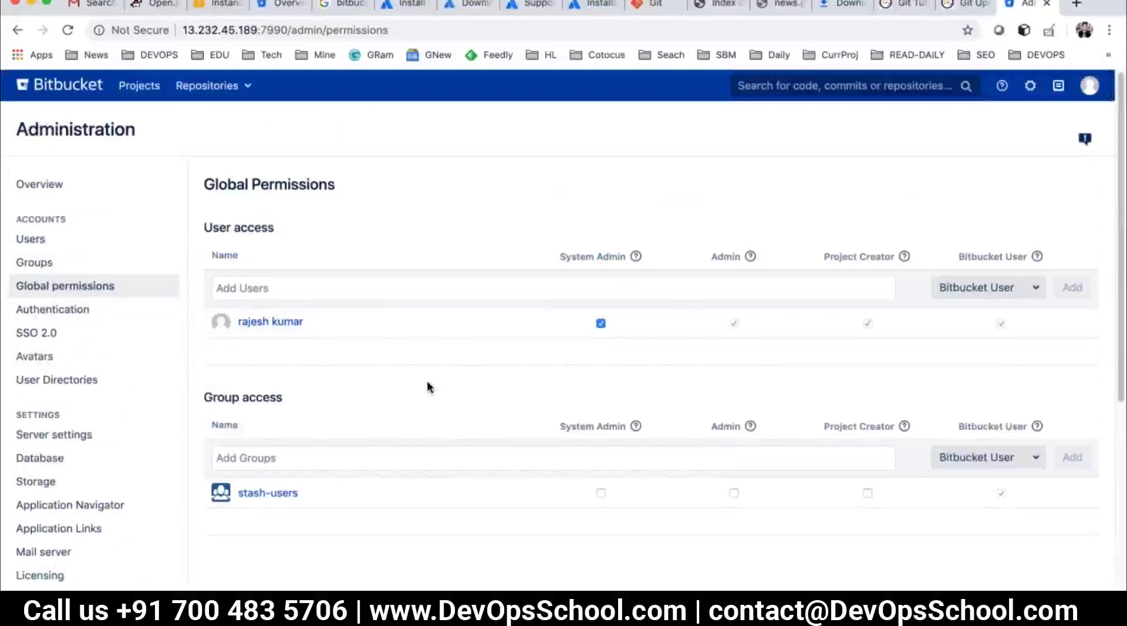
left_click(40, 264)
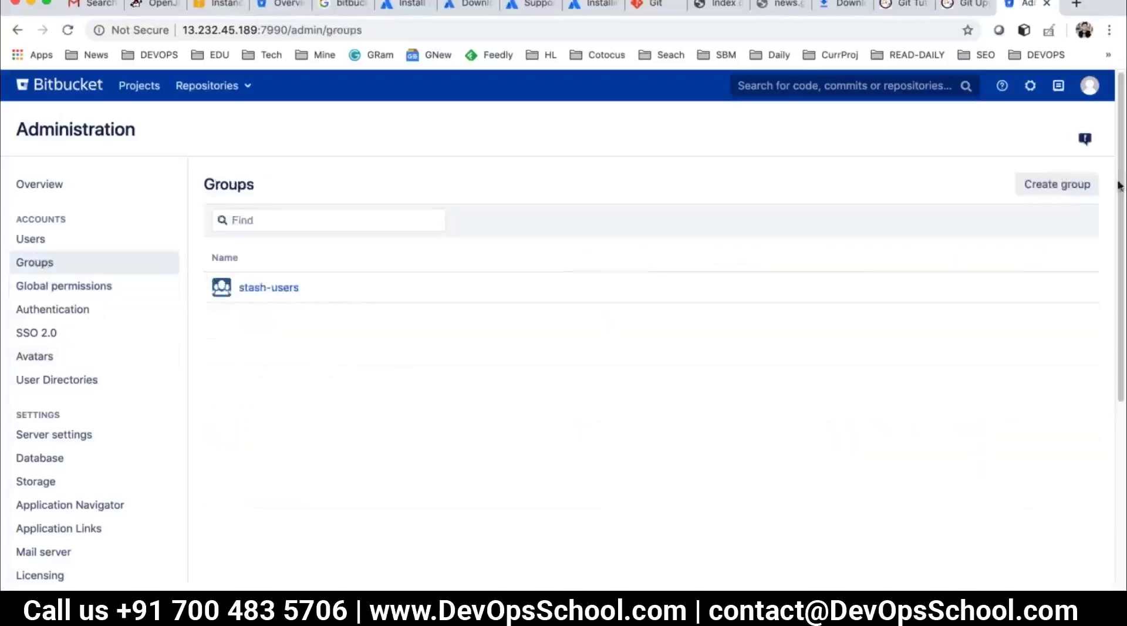
- Create two groups named 'dev' and 'qa', then return to the Groups list
left_click(1054, 187)
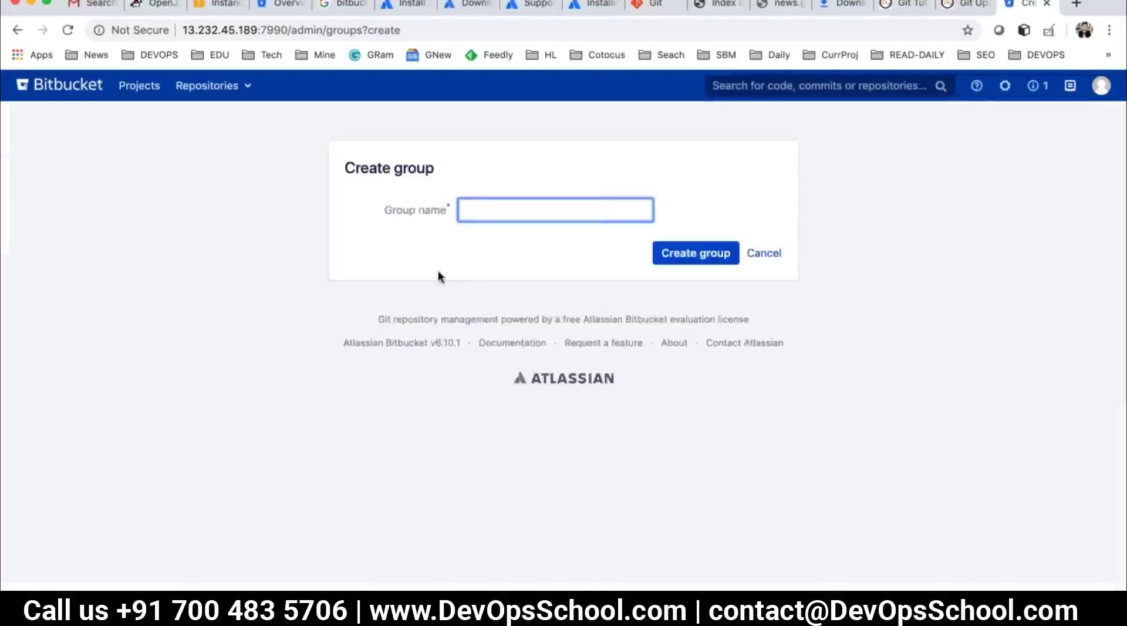
type("dev")
left_click(662, 252)
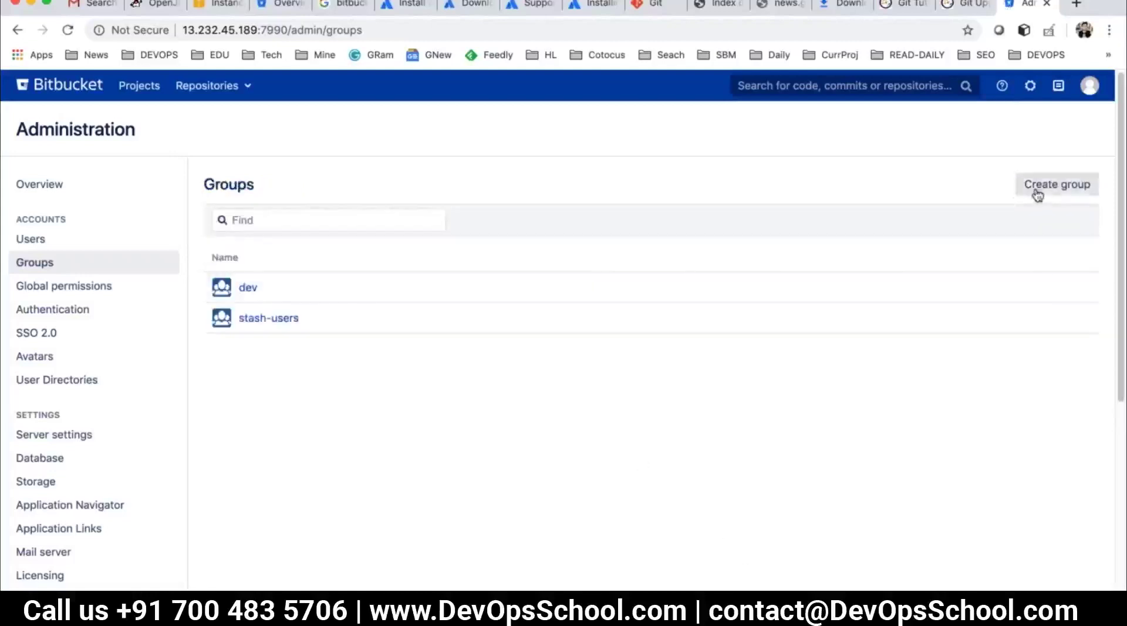
left_click(1034, 192)
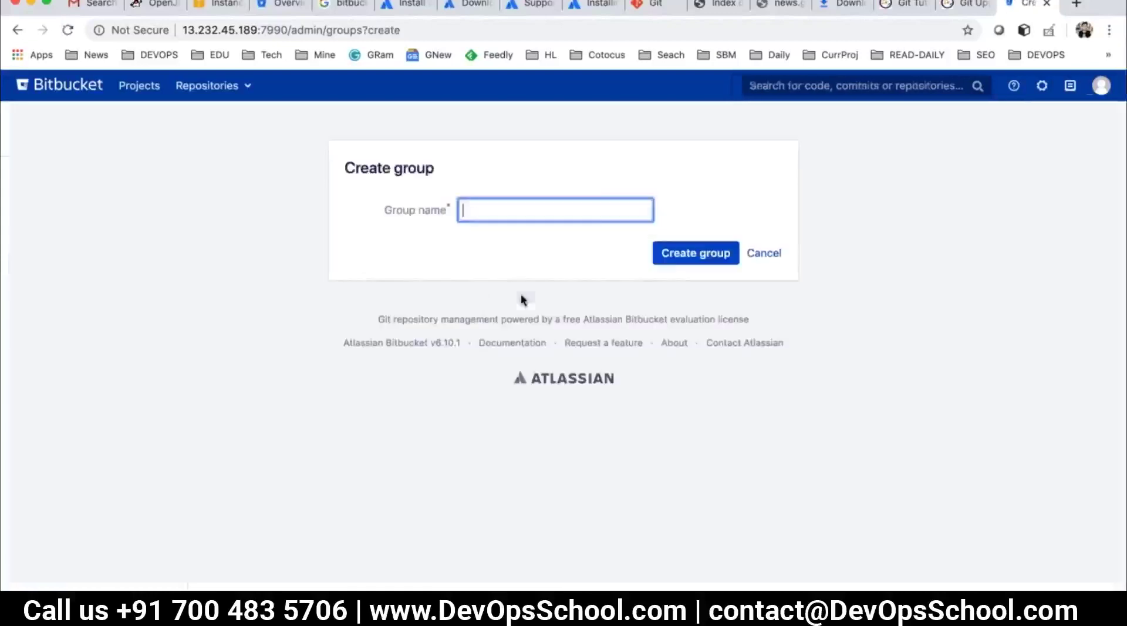
type("qa")
left_click(675, 257)
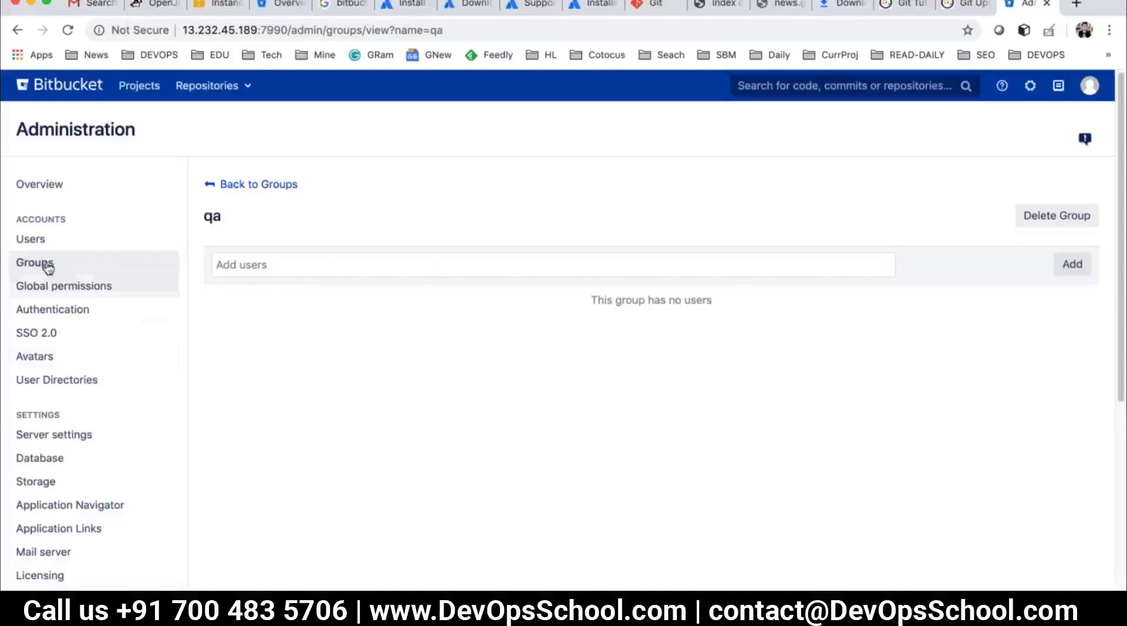
left_click(49, 267)
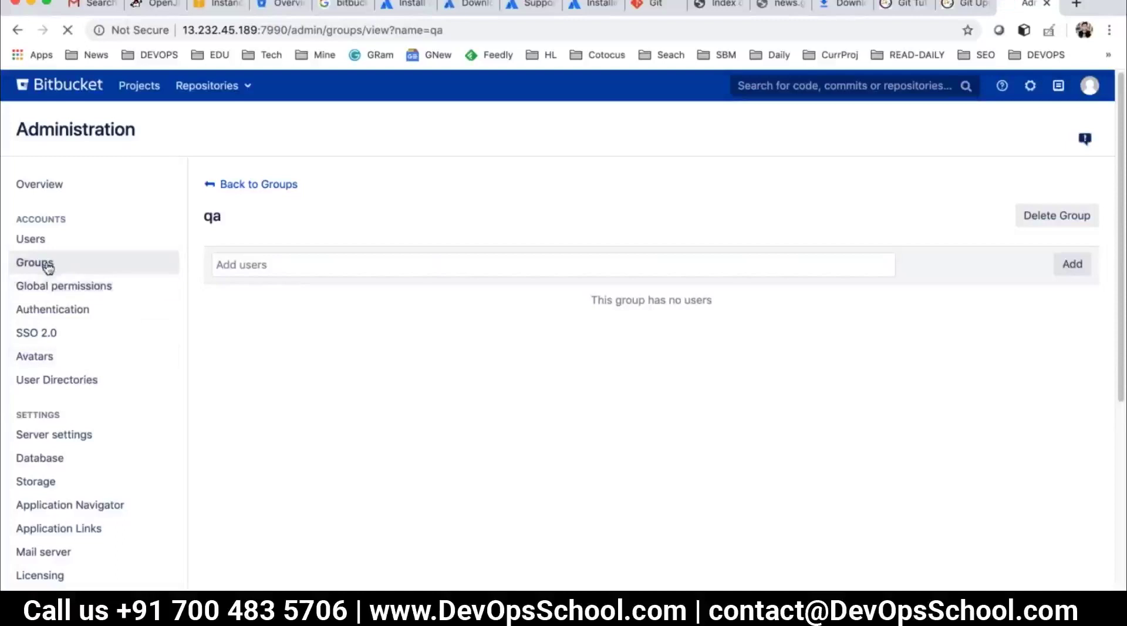
- Open the Users admin page and bring up a new Create user form
left_click(30, 239)
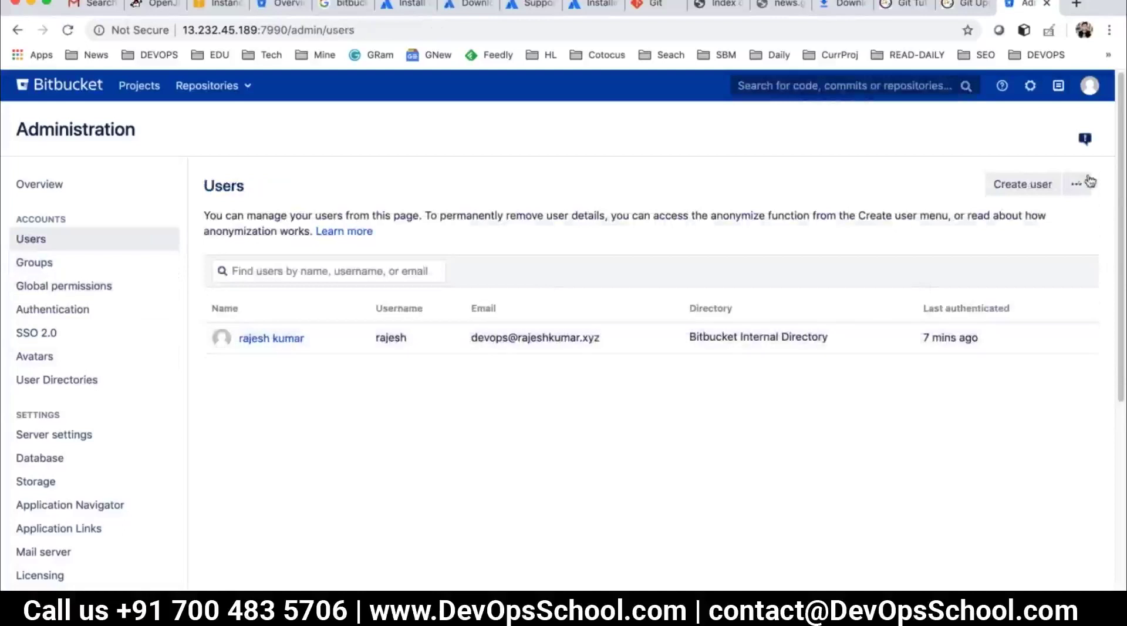
left_click(1025, 187)
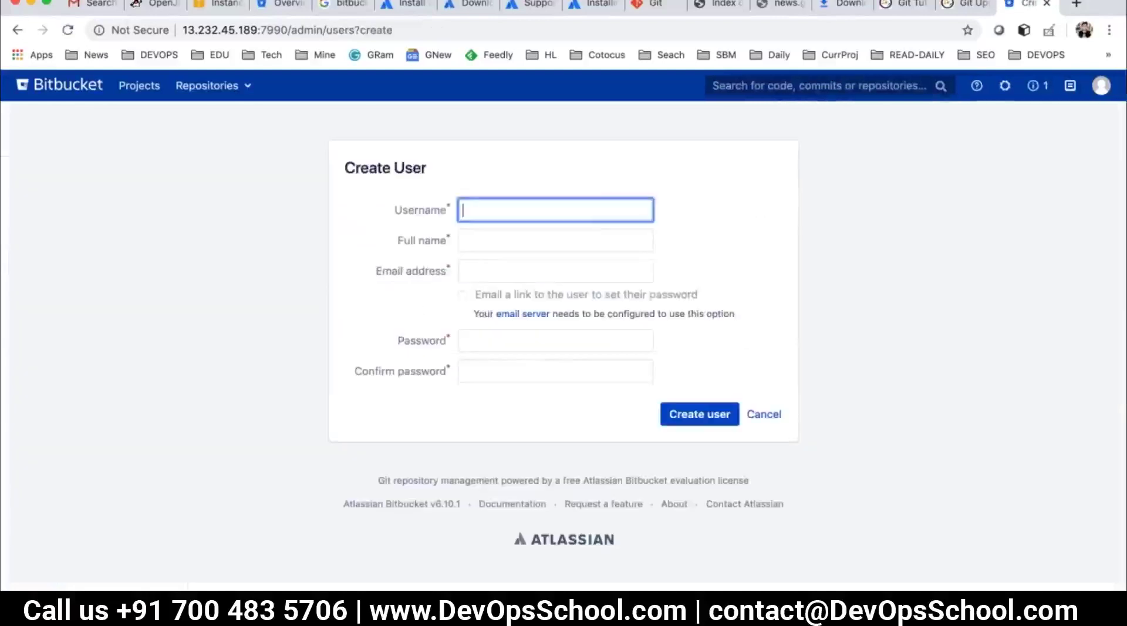
left_click(756, 416)
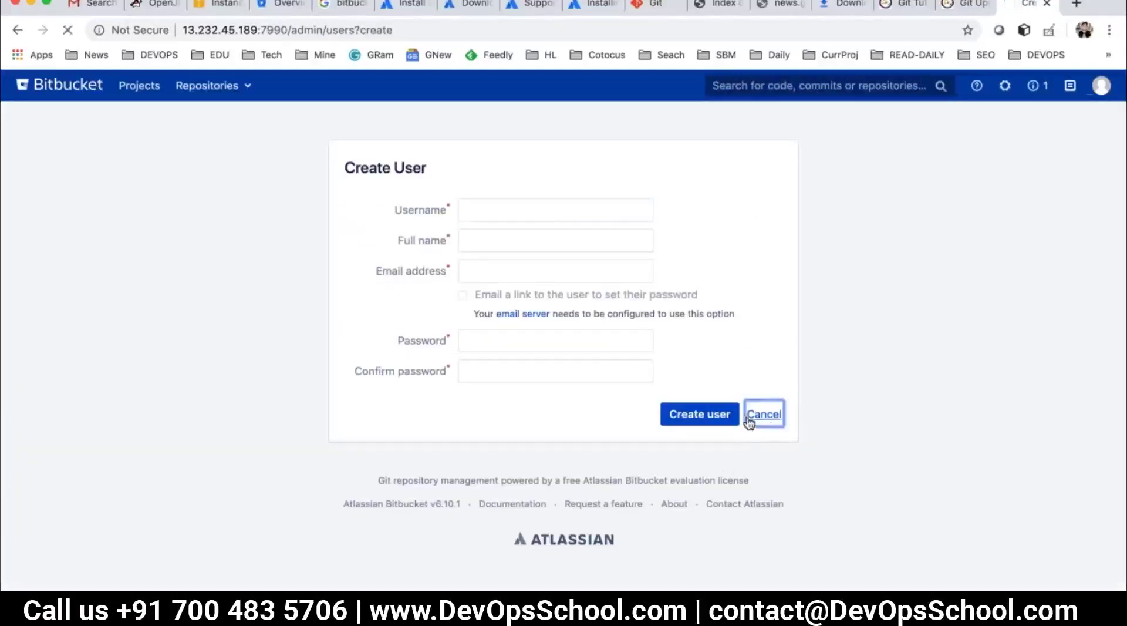
left_click(1080, 185)
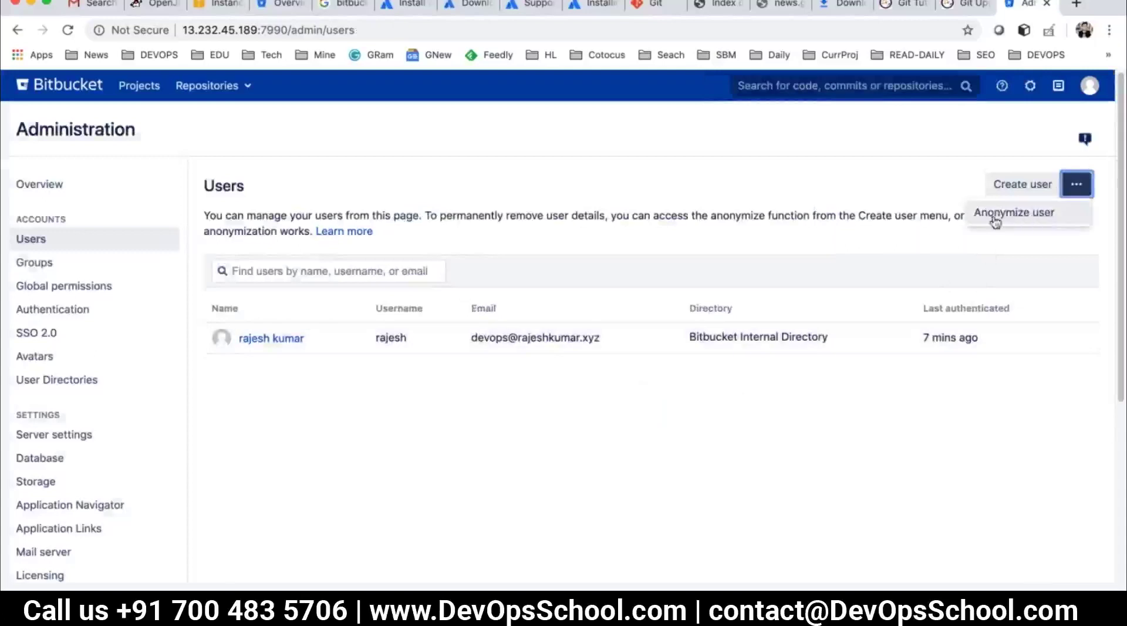
left_click(1009, 186)
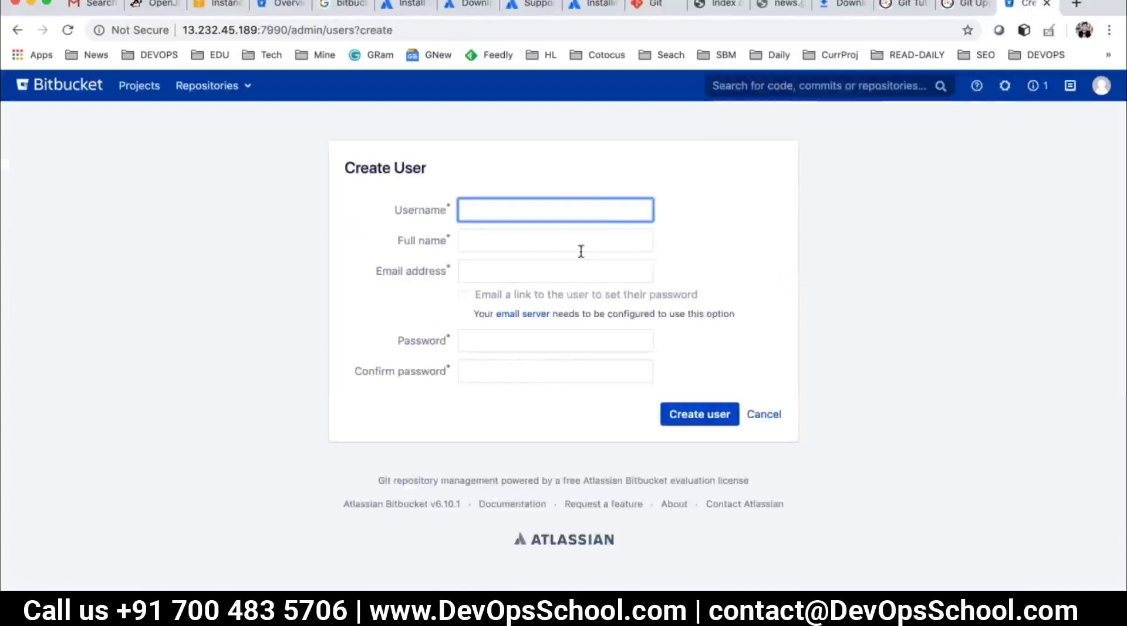
- Create user dev1 with its full name, e-mail and password, then return to Users
key("Tab")
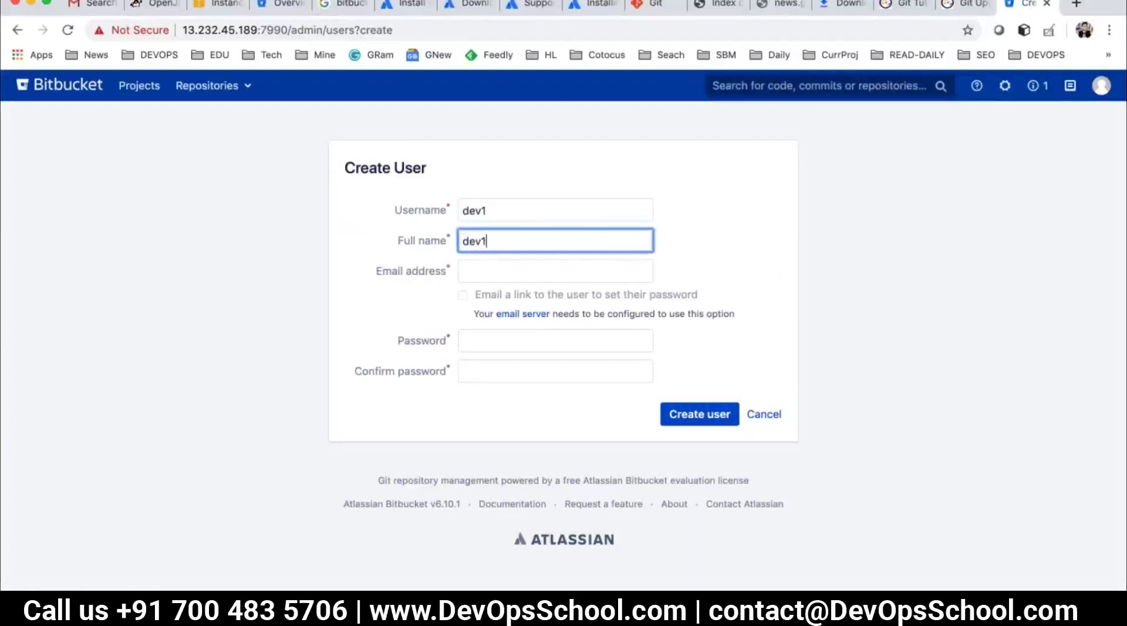
key("Tab")
type("dev1@")
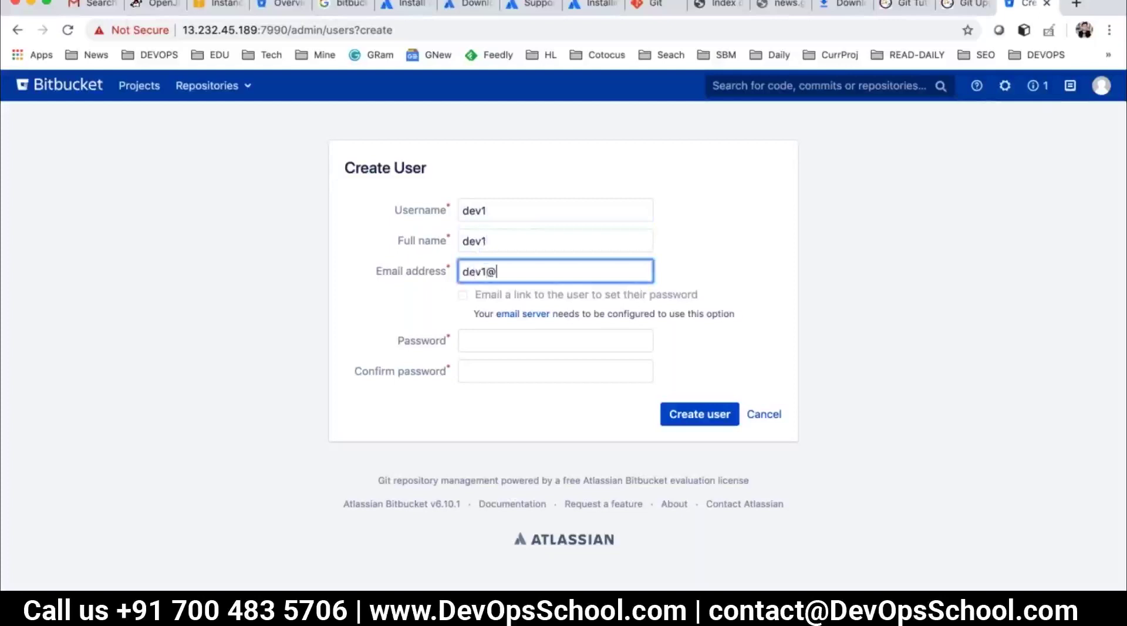
type("dev1.com")
key("Tab")
key("Tab")
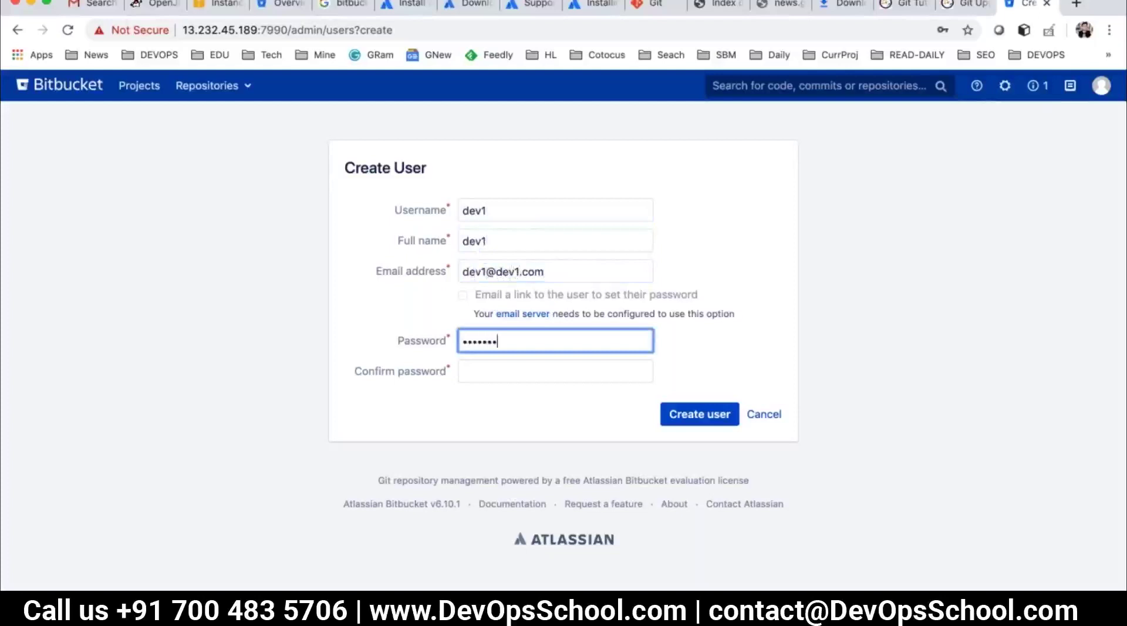
key("Tab")
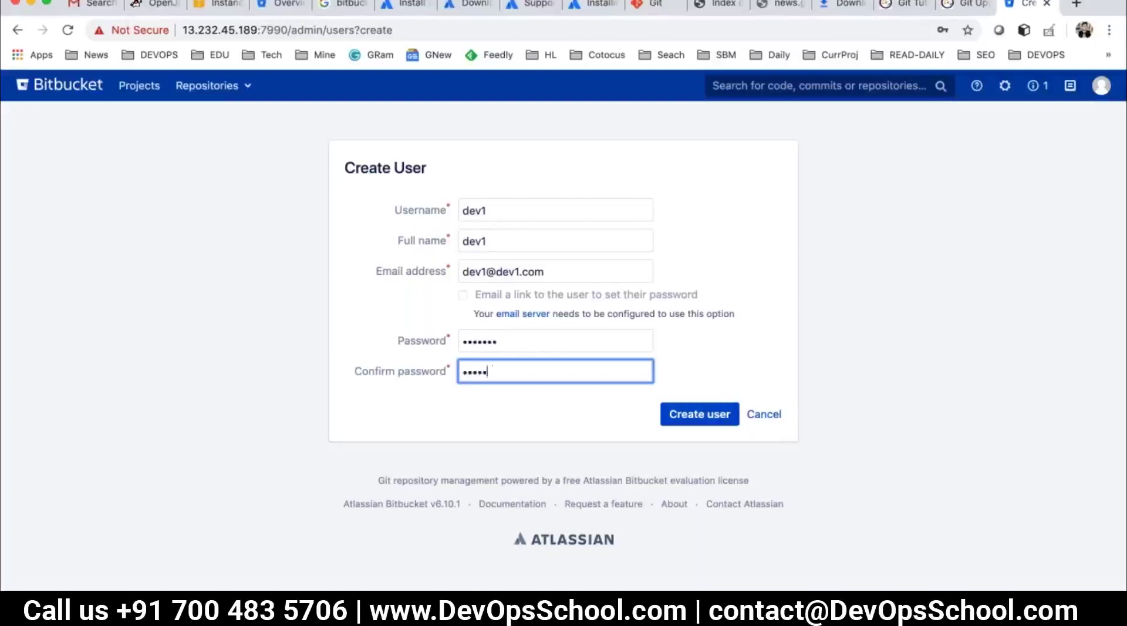
left_click(695, 414)
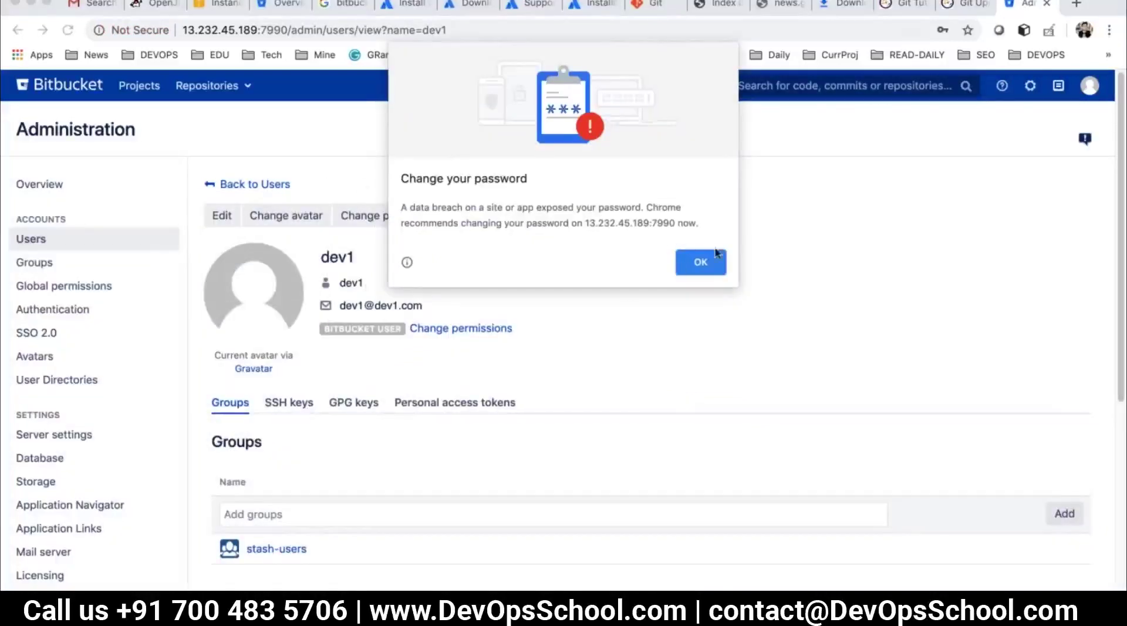
left_click(706, 262)
left_click(220, 184)
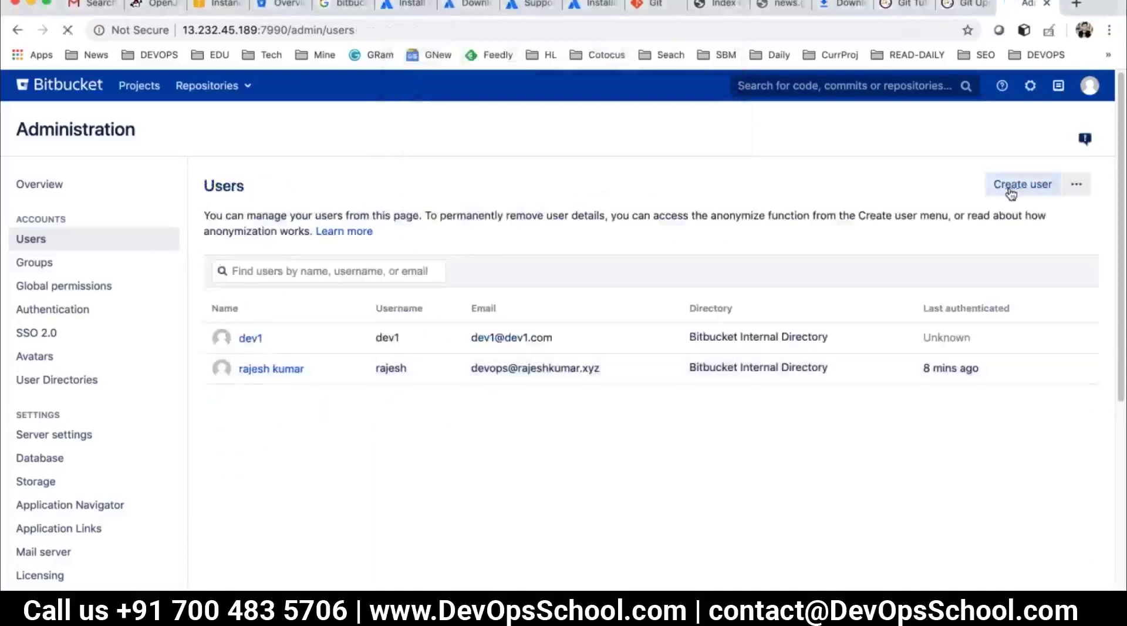
- Start a new user with username qa1 and fill in its full name and e-mail
left_click(1007, 189)
type("qa")
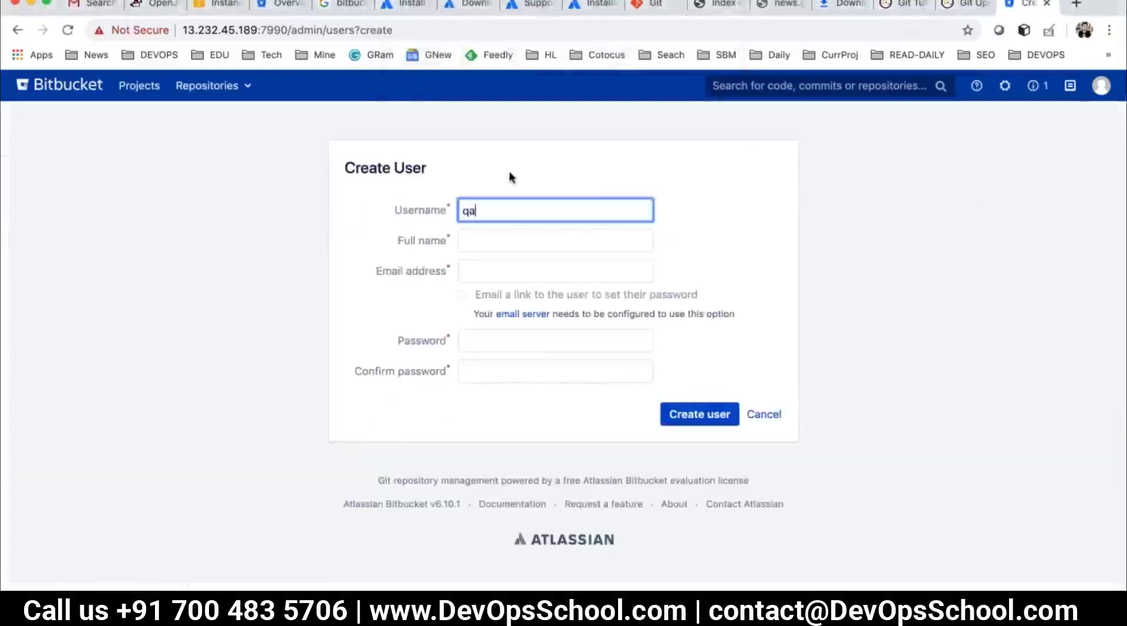
key("Tab")
type("qs")
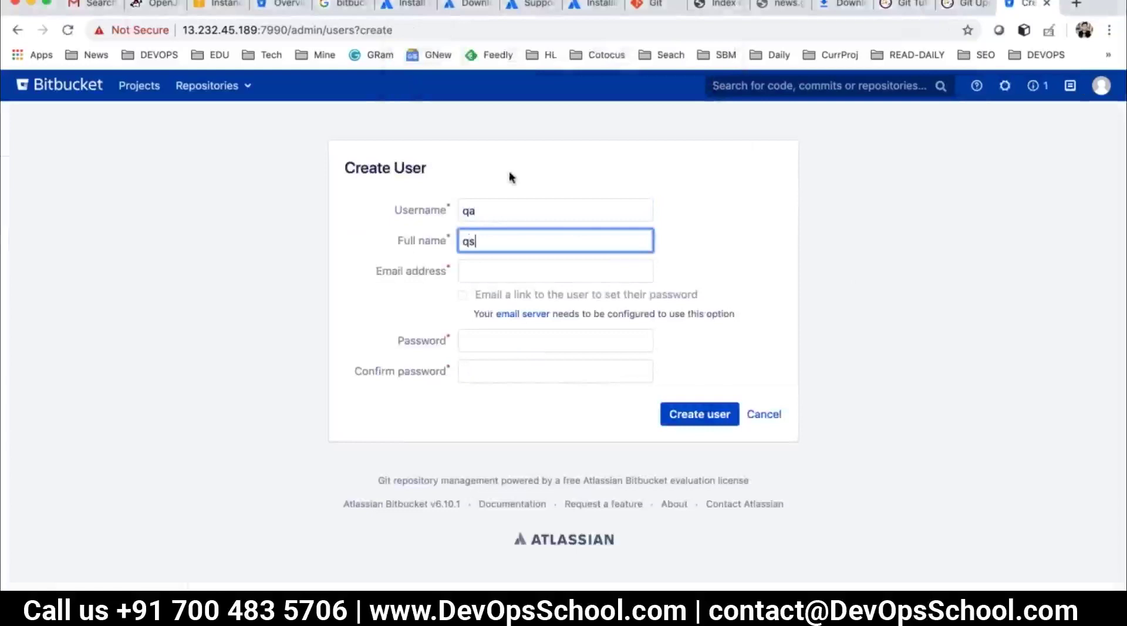
left_click(510, 214)
type("1")
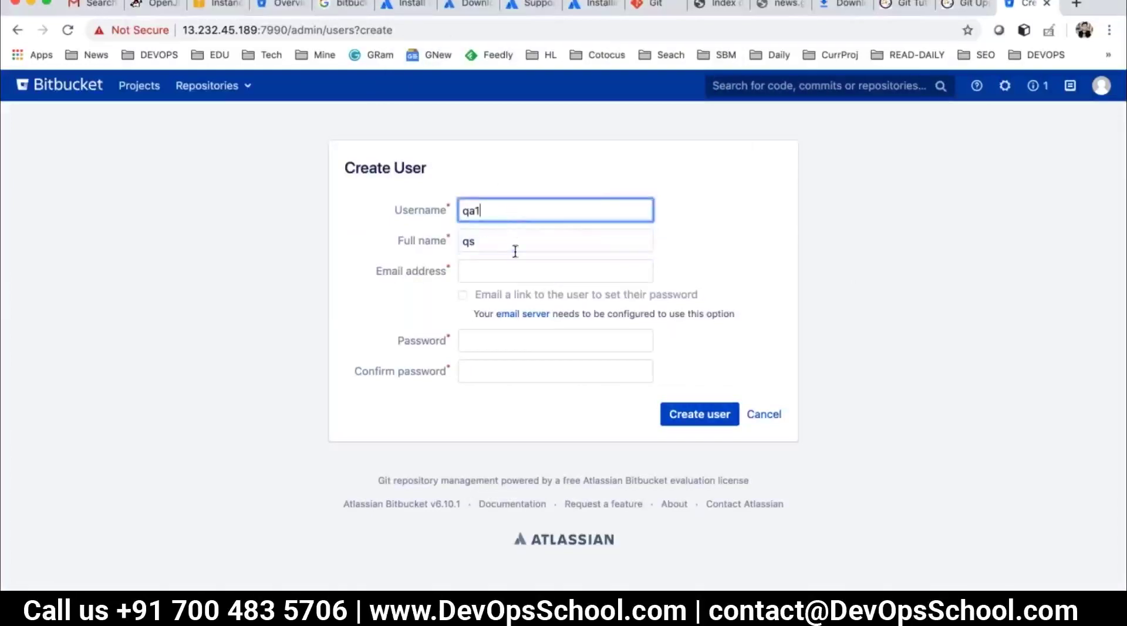
left_click(515, 250)
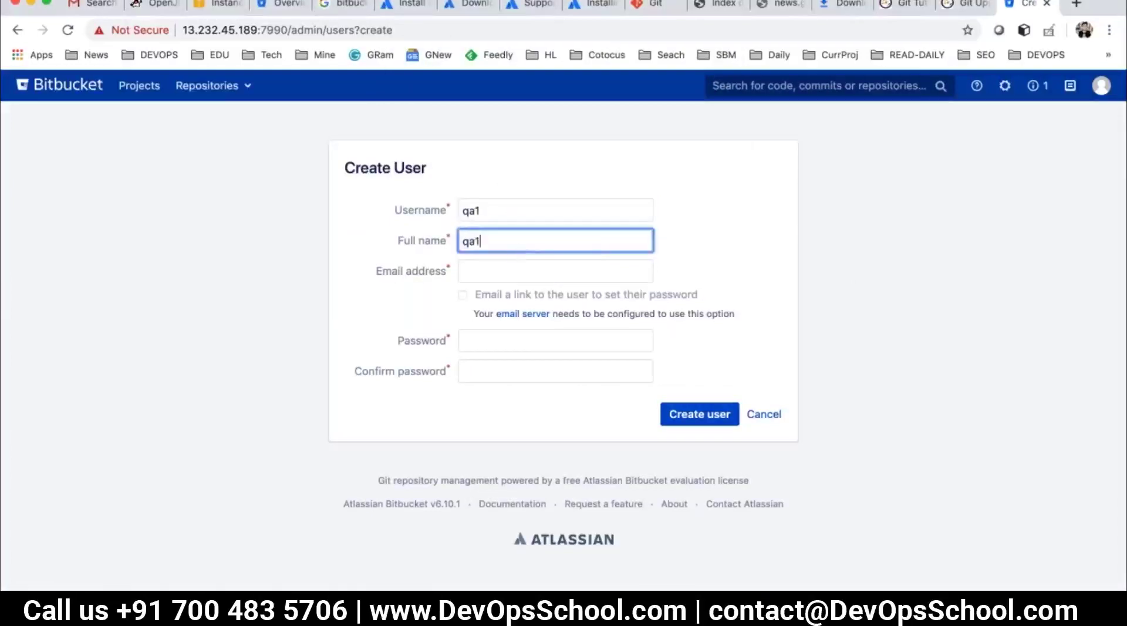
left_click(555, 271)
type("qa1@qa1.com")
key("Tab")
key("Tab")
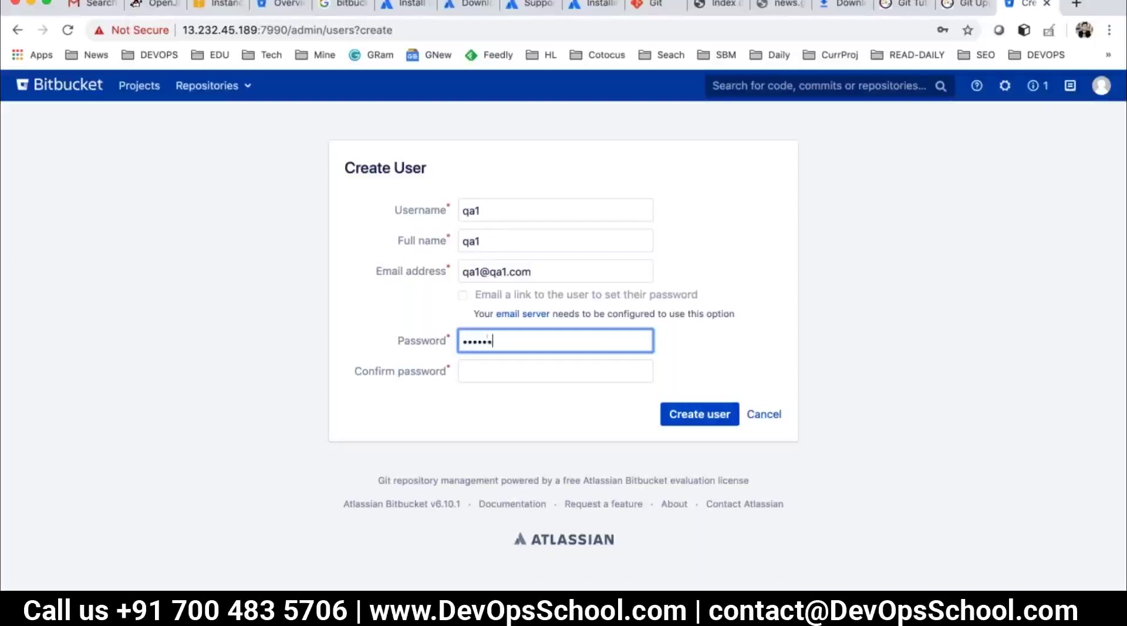
- Set the qa1 password, fix the mismatch error and create the account
key("Tab")
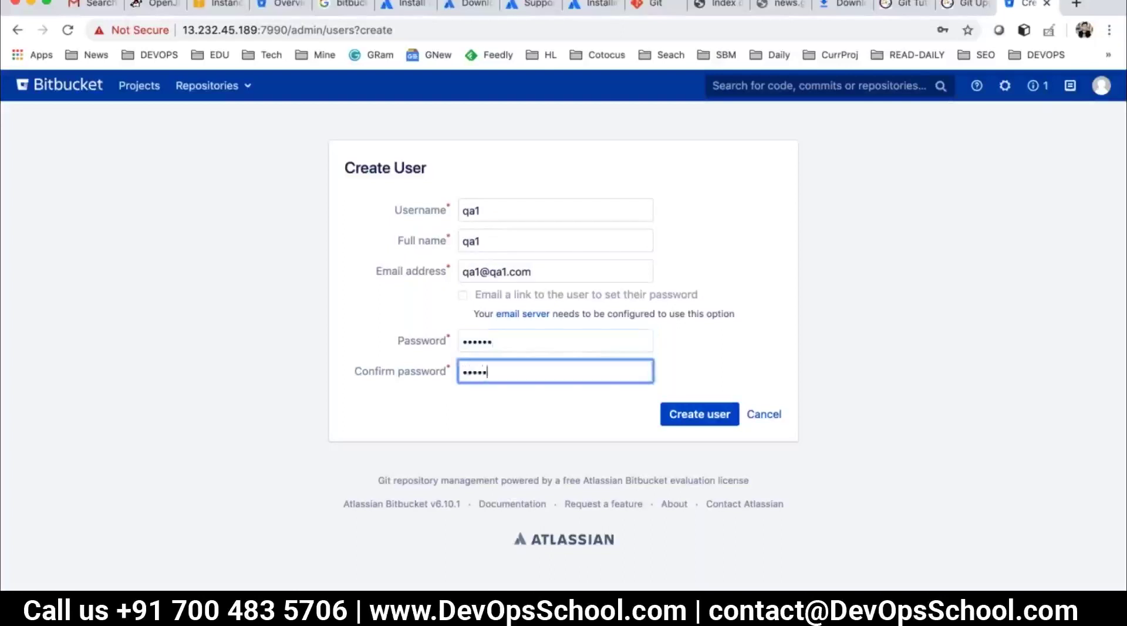
left_click(702, 414)
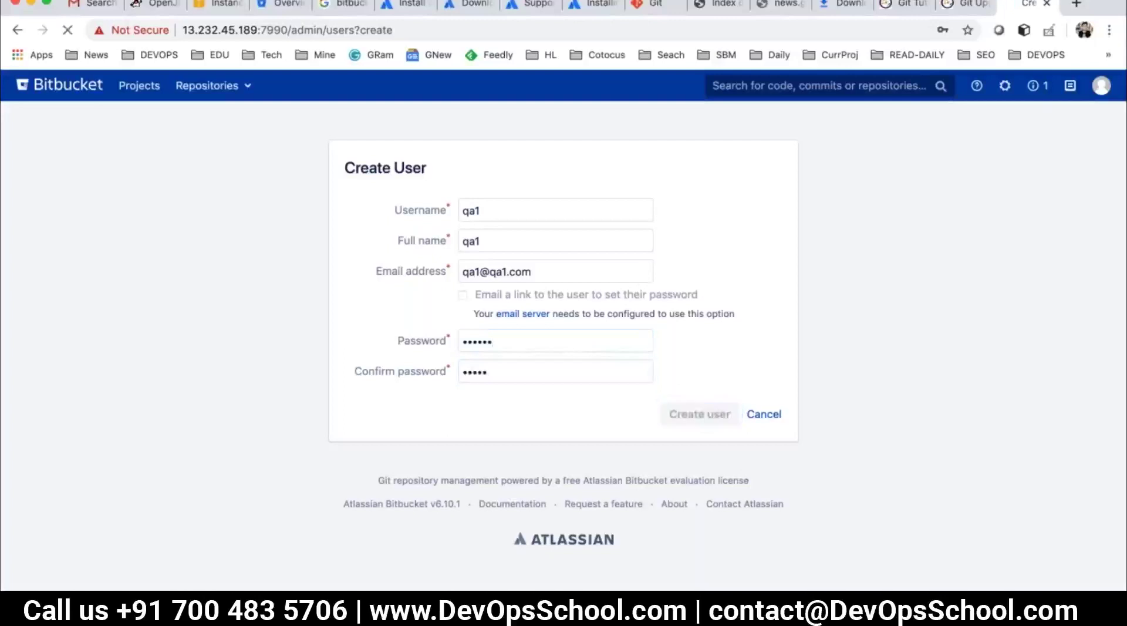
left_click(508, 344)
key("Tab")
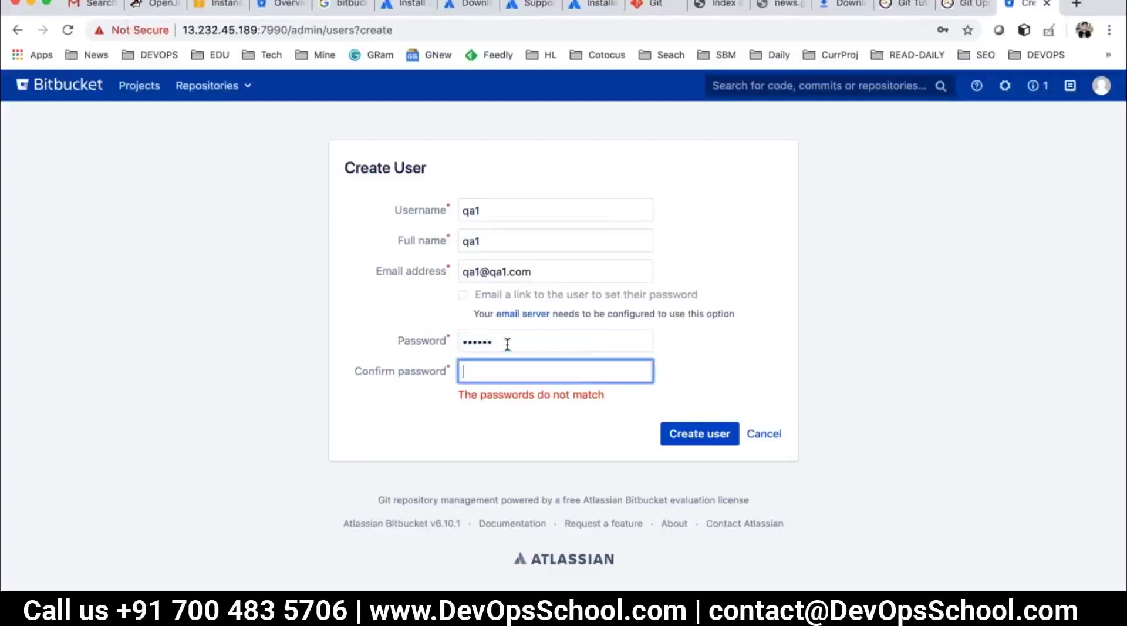
left_click(675, 440)
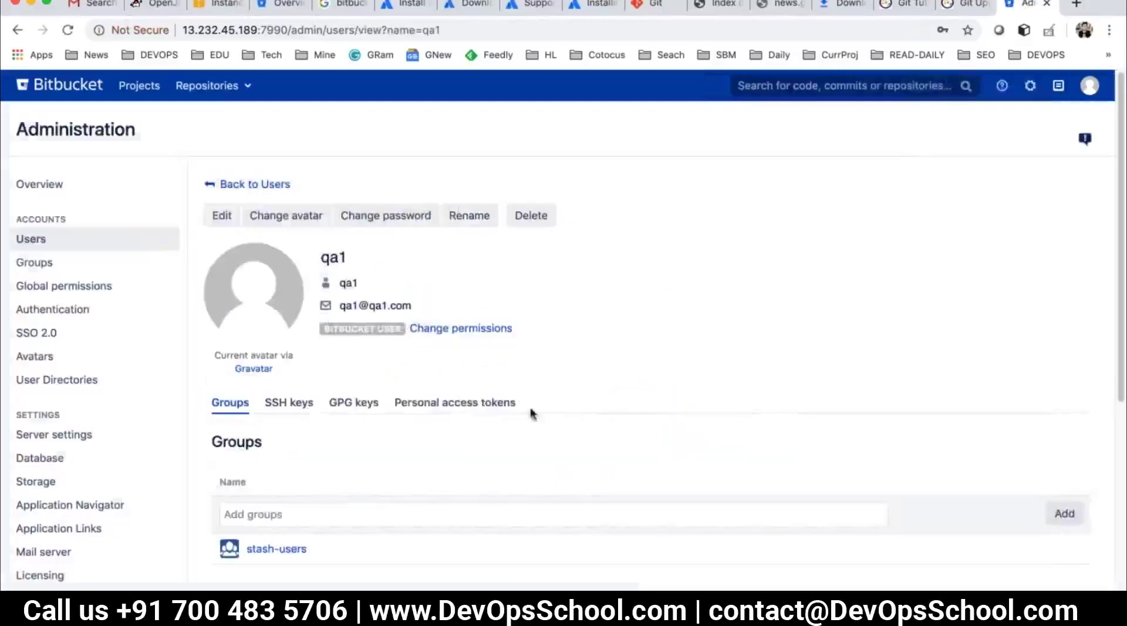
- Add user dev1 to the dev group from its account page
left_click(223, 190)
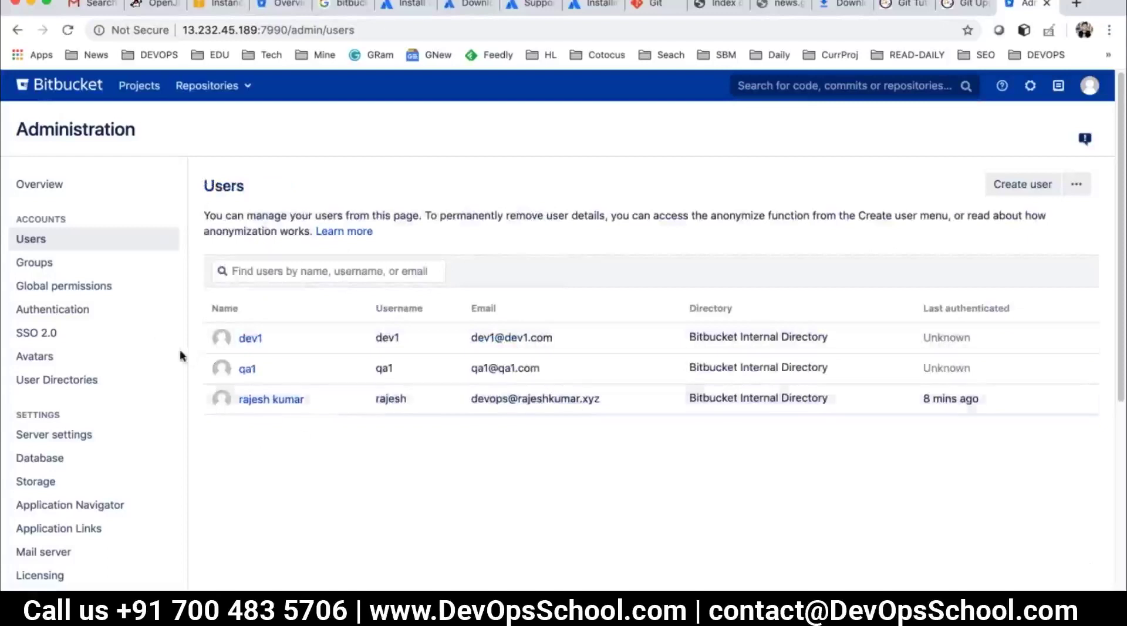
left_click(39, 262)
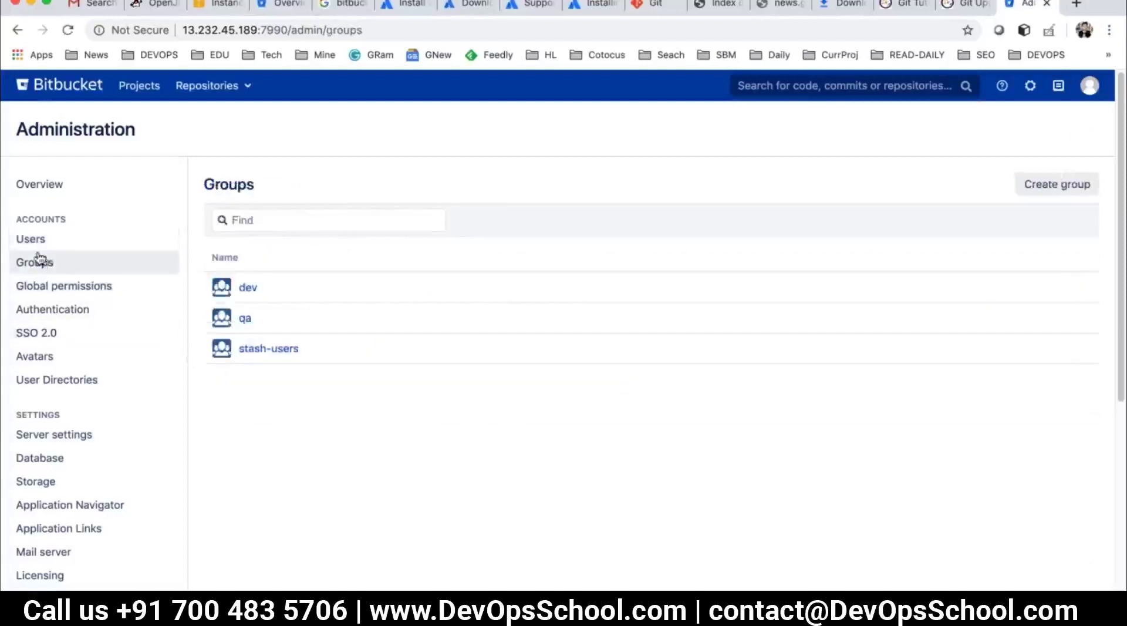
left_click(31, 243)
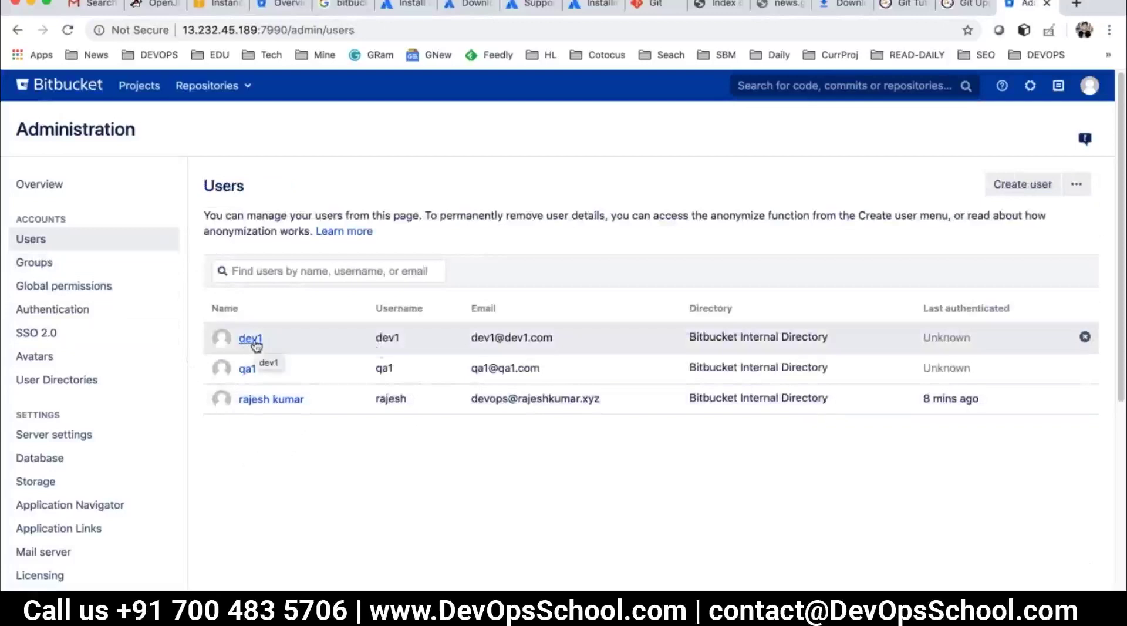
left_click(250, 339)
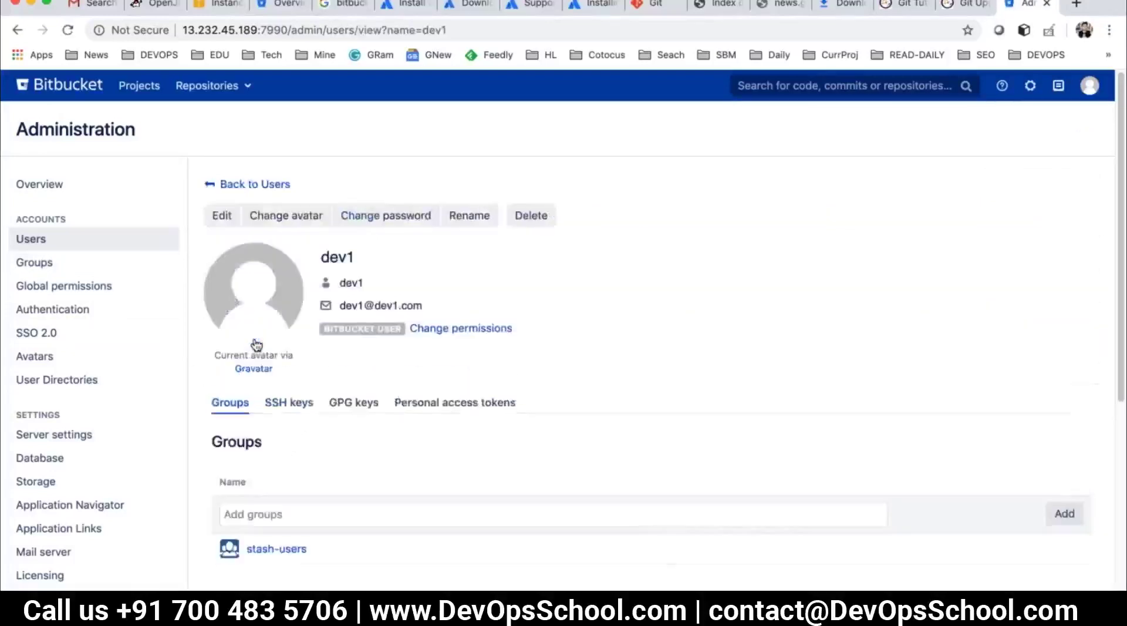
scroll(375, 529, "down", 1)
scroll(374, 527, "down", 2)
left_click(297, 407)
type("de")
left_click(264, 435)
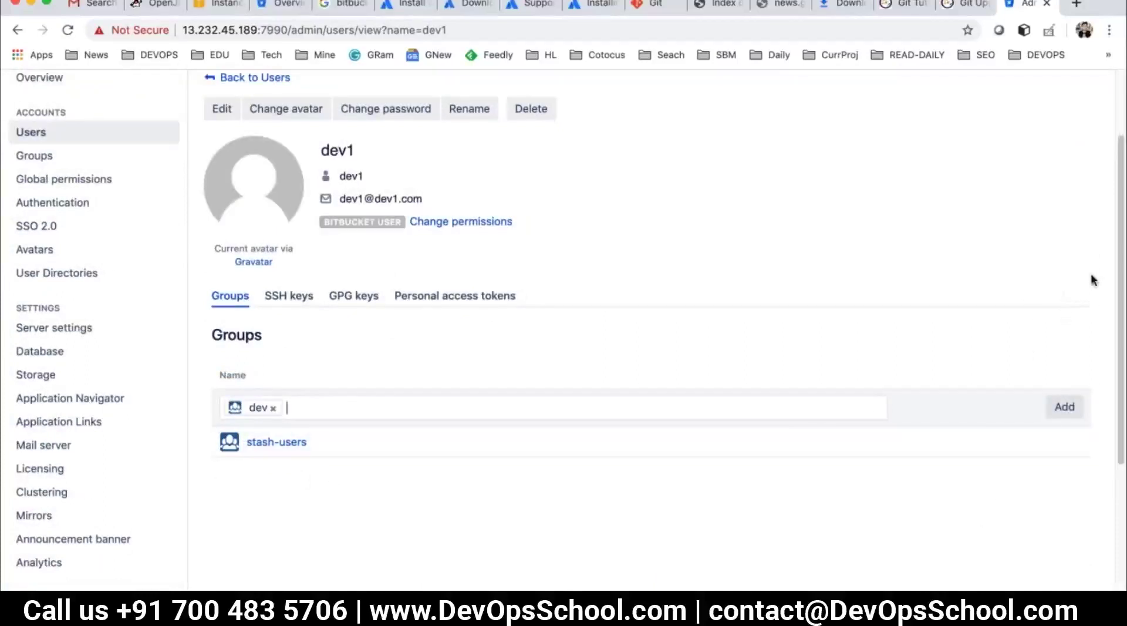
left_click(1061, 406)
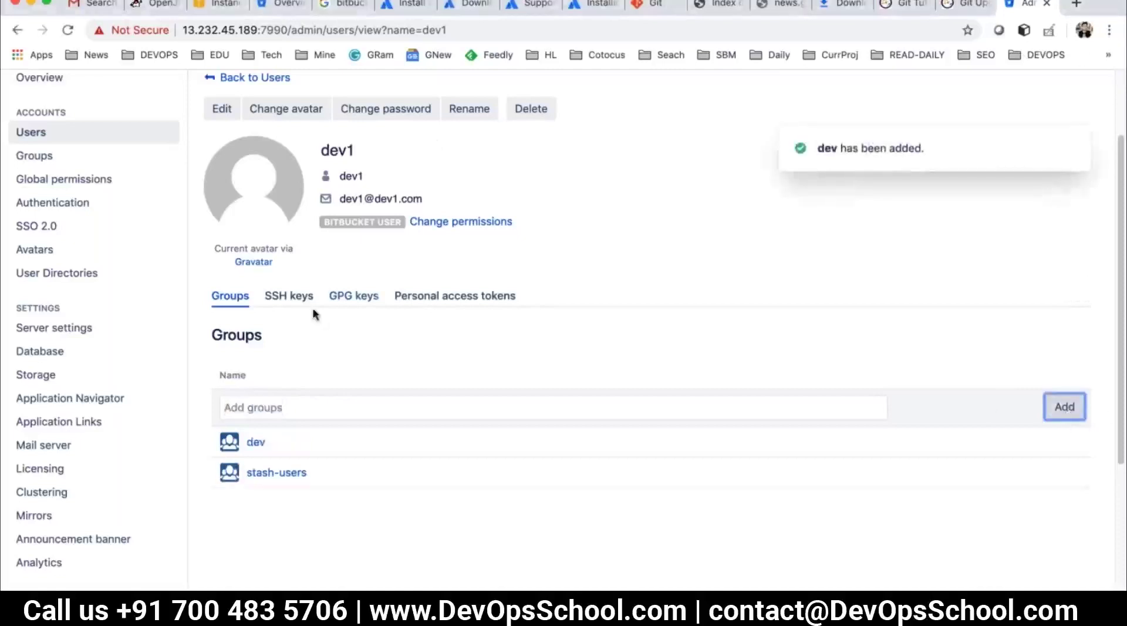
- Add user qa1 to the qa group, then return to the Groups list
left_click(37, 130)
left_click(249, 370)
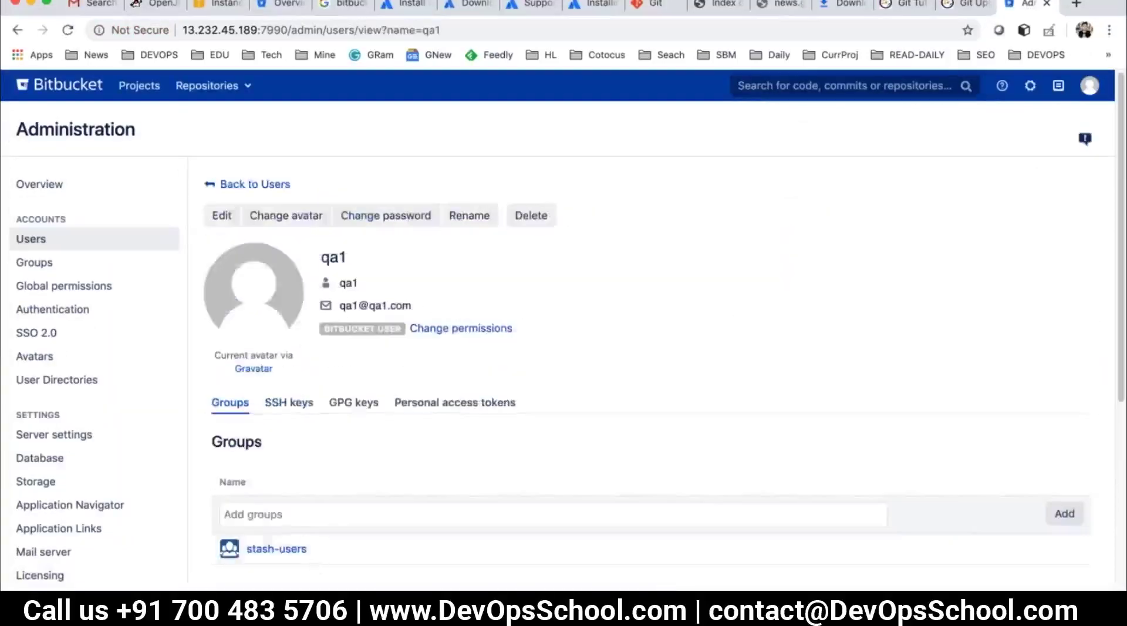
left_click(296, 518)
type("qa")
left_click(269, 548)
left_click(1064, 513)
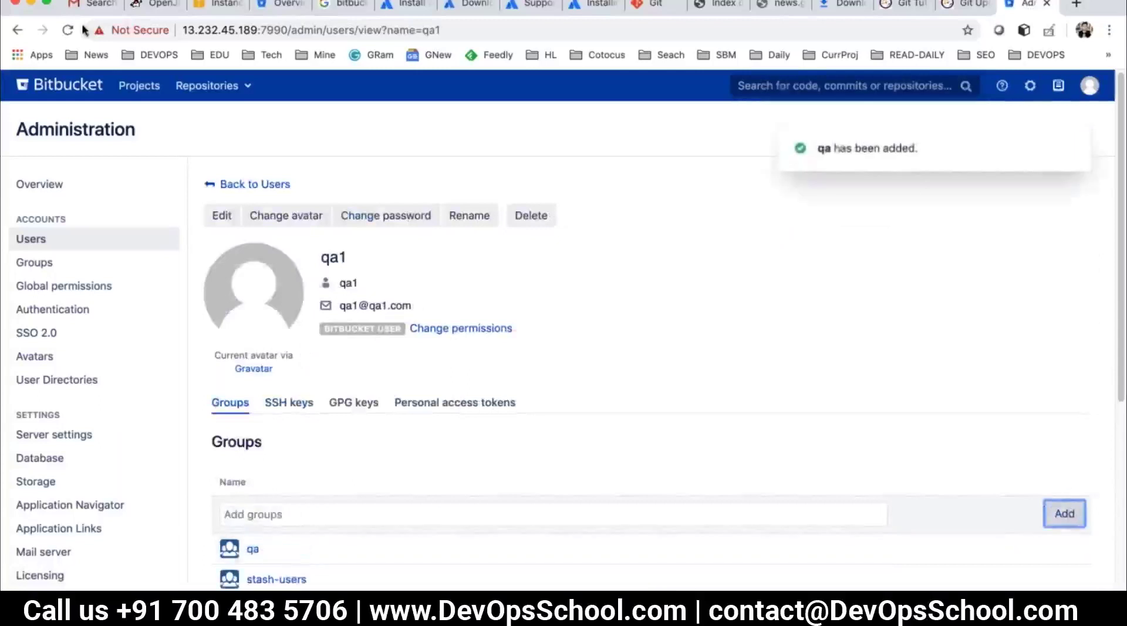
left_click(51, 259)
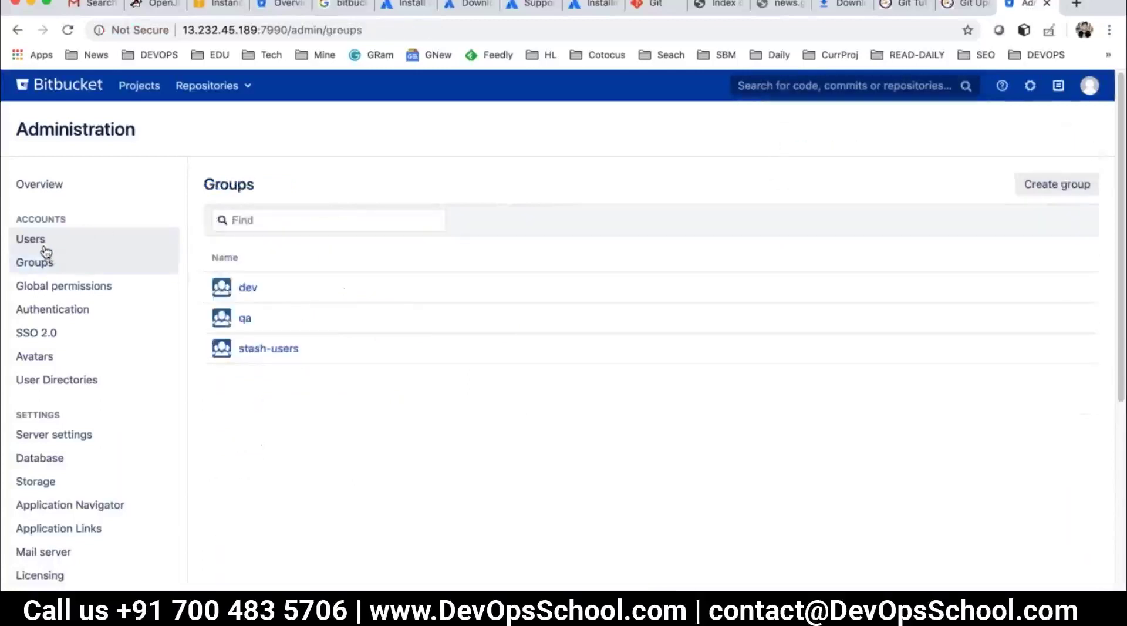
- Open Global permissions and highlight its Group access and User access sections
left_click(28, 238)
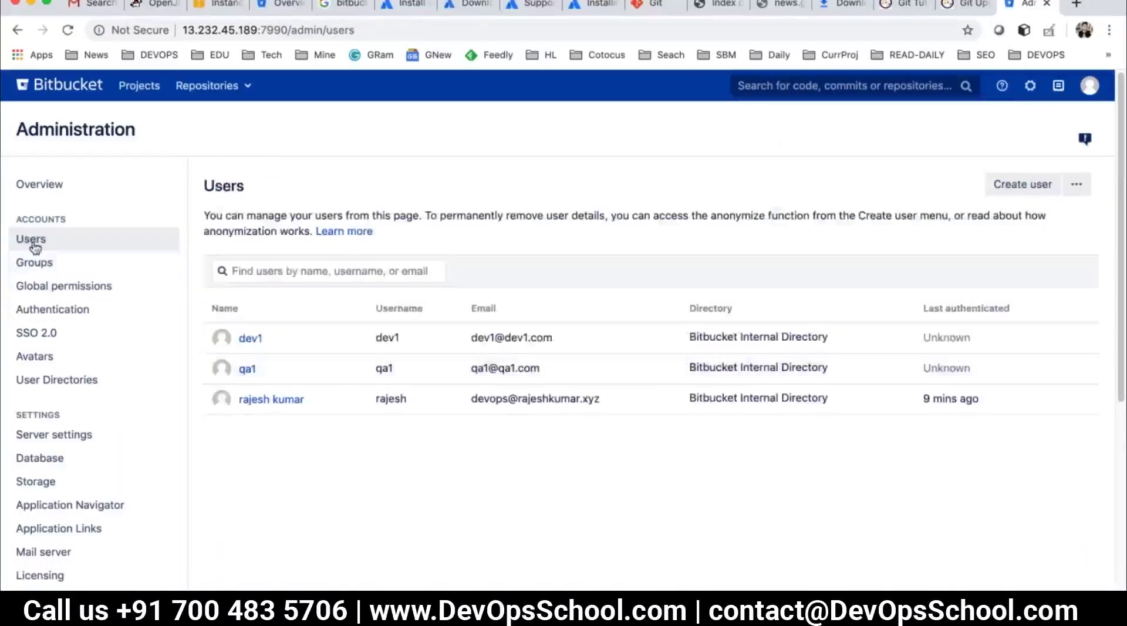
left_click(39, 266)
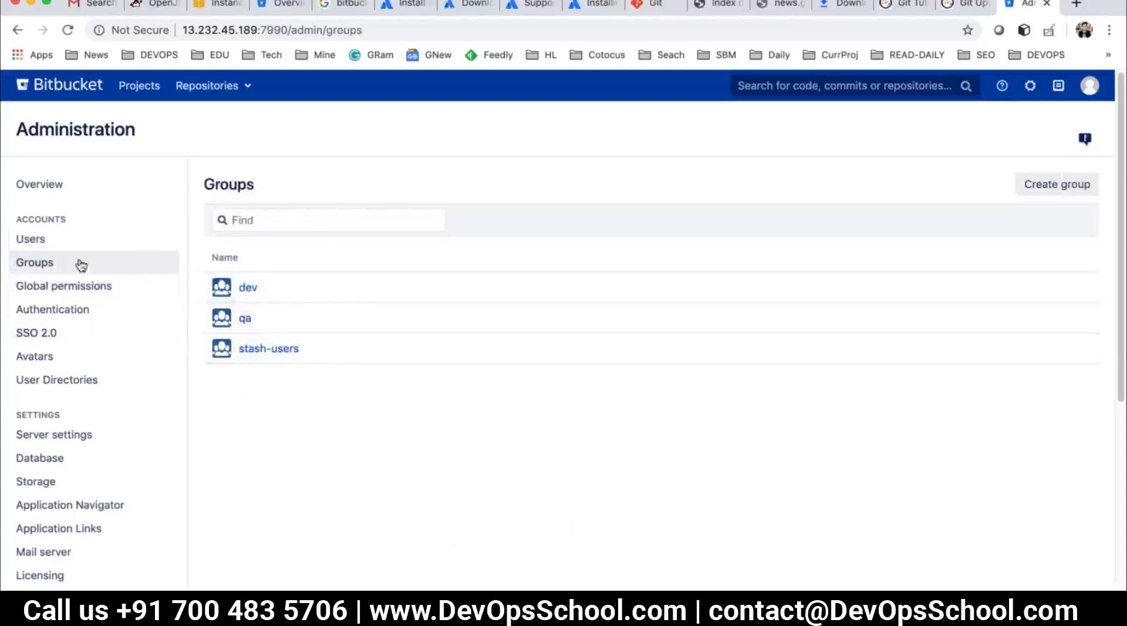
left_click(80, 287)
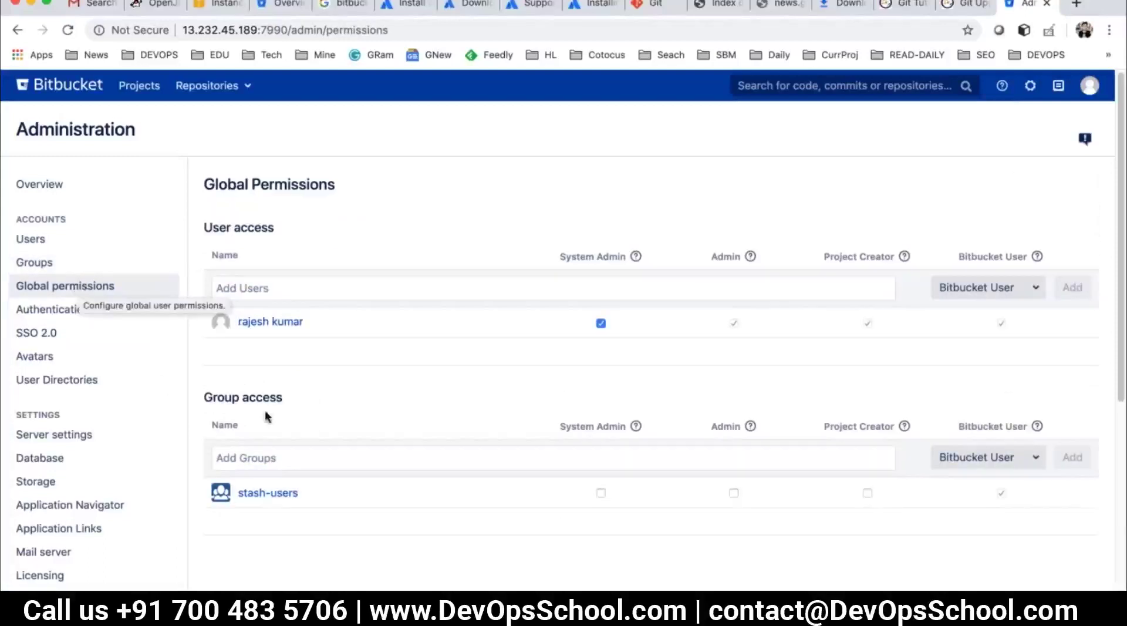
left_click_drag(217, 397, 271, 391)
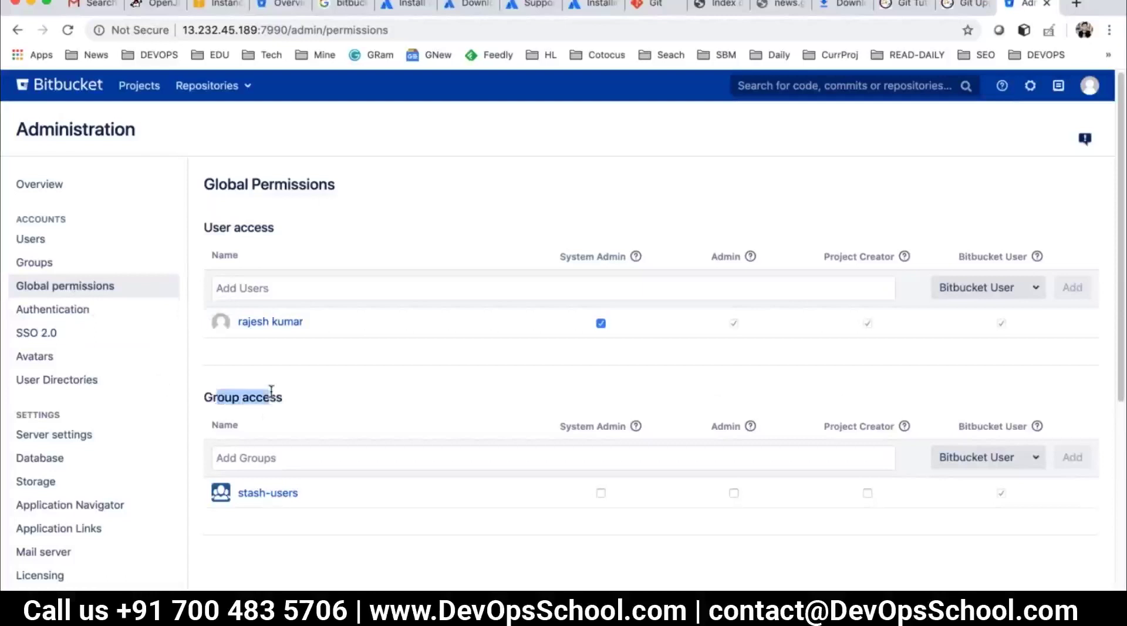
left_click_drag(213, 223, 265, 247)
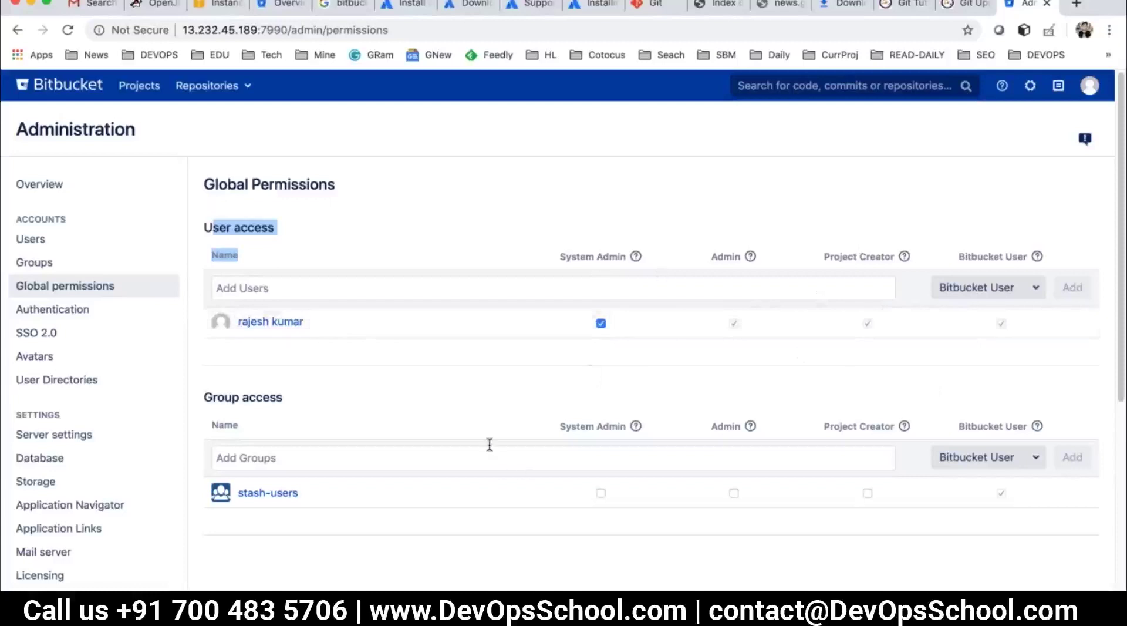
- Grant the dev group the Project Creator global permission
left_click(284, 453)
type("a")
key("BackSpace")
type("dev")
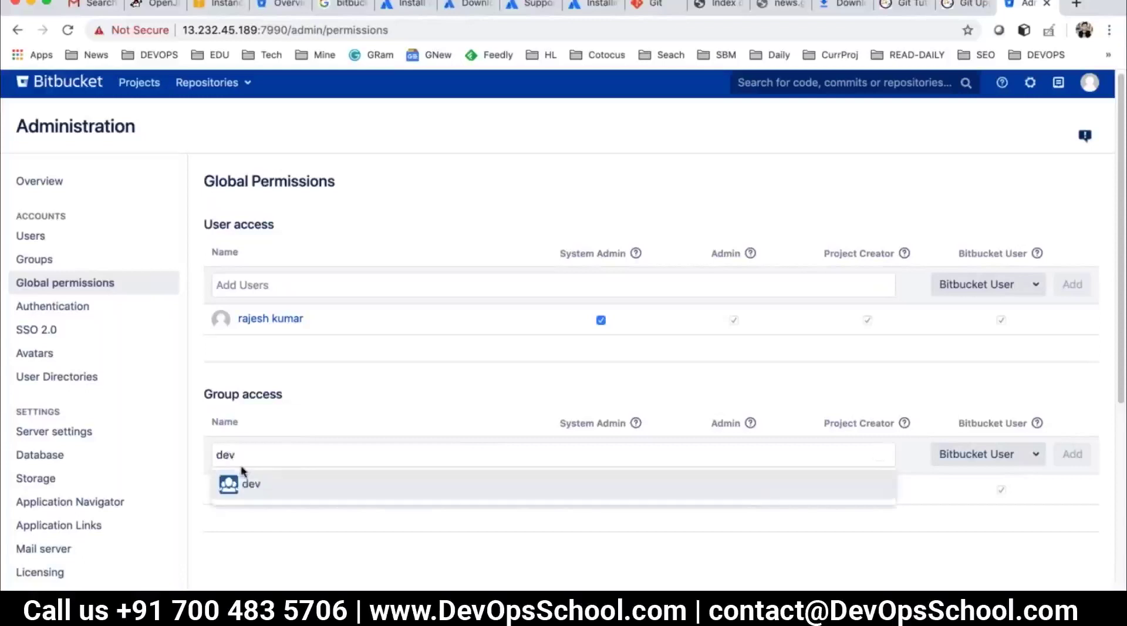
key("BackSpace")
key("BackSpace")
key("BackSpace")
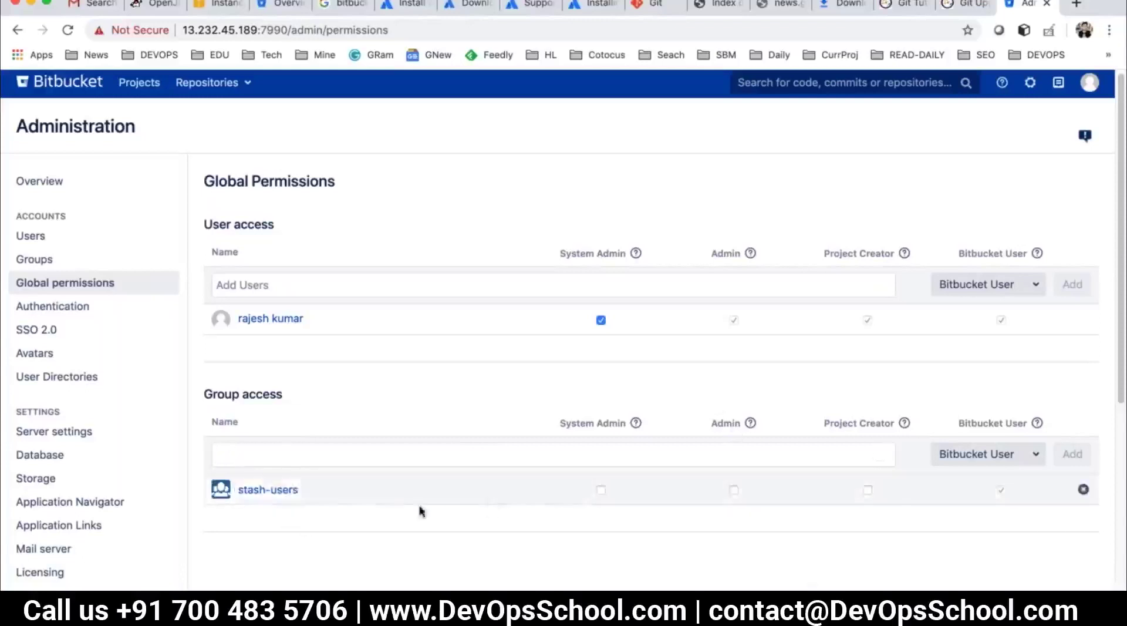
left_click(388, 458)
type("de")
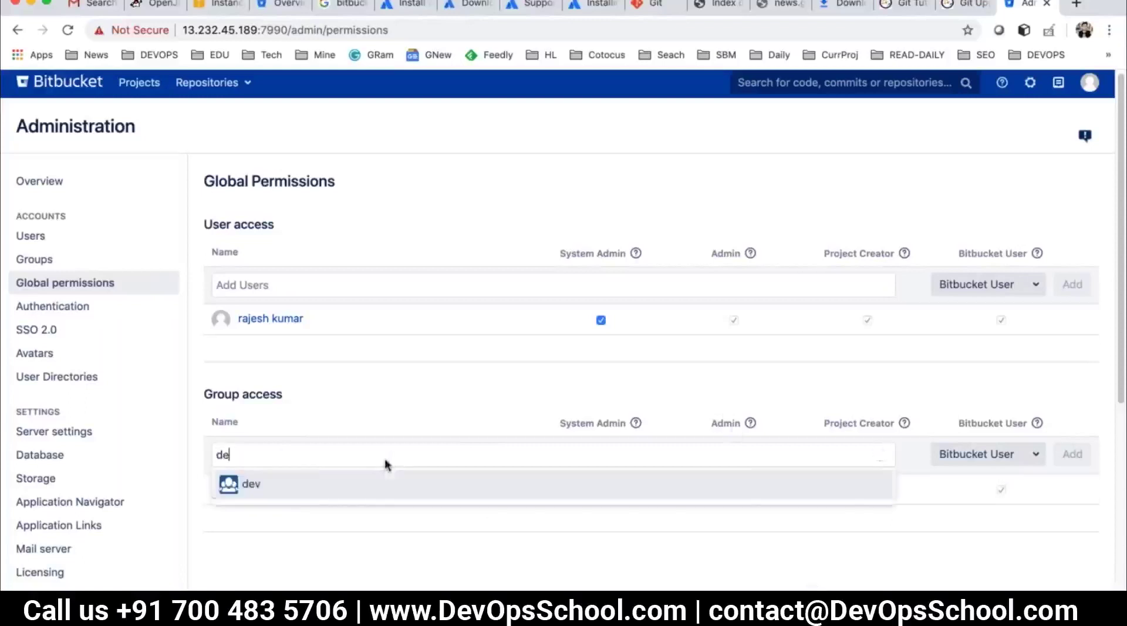
type("v")
left_click(315, 482)
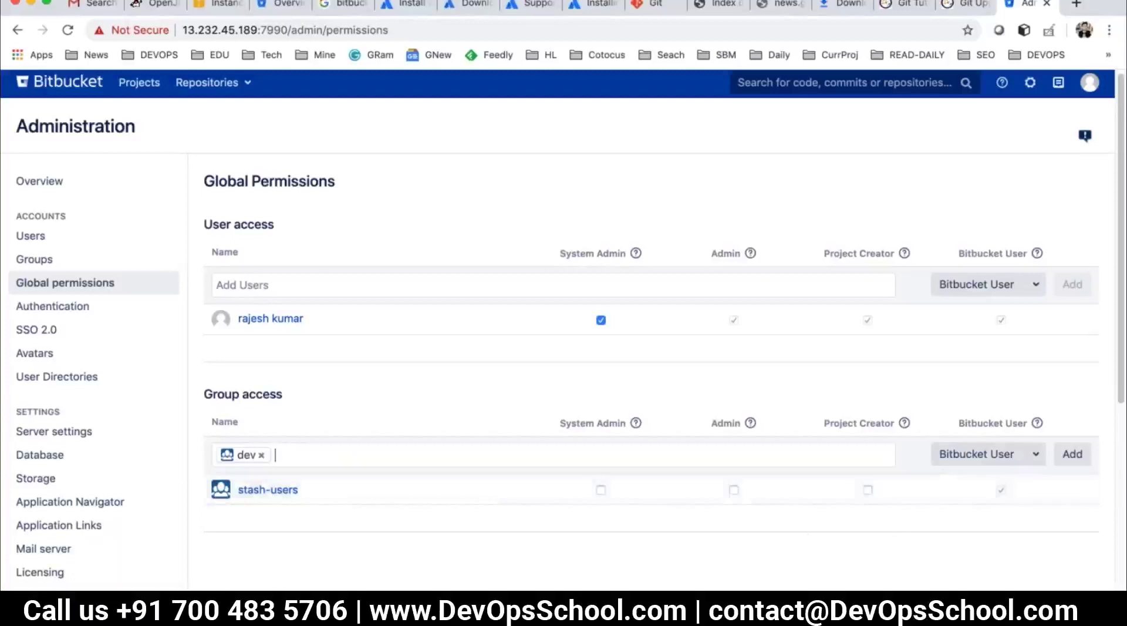
left_click(950, 462)
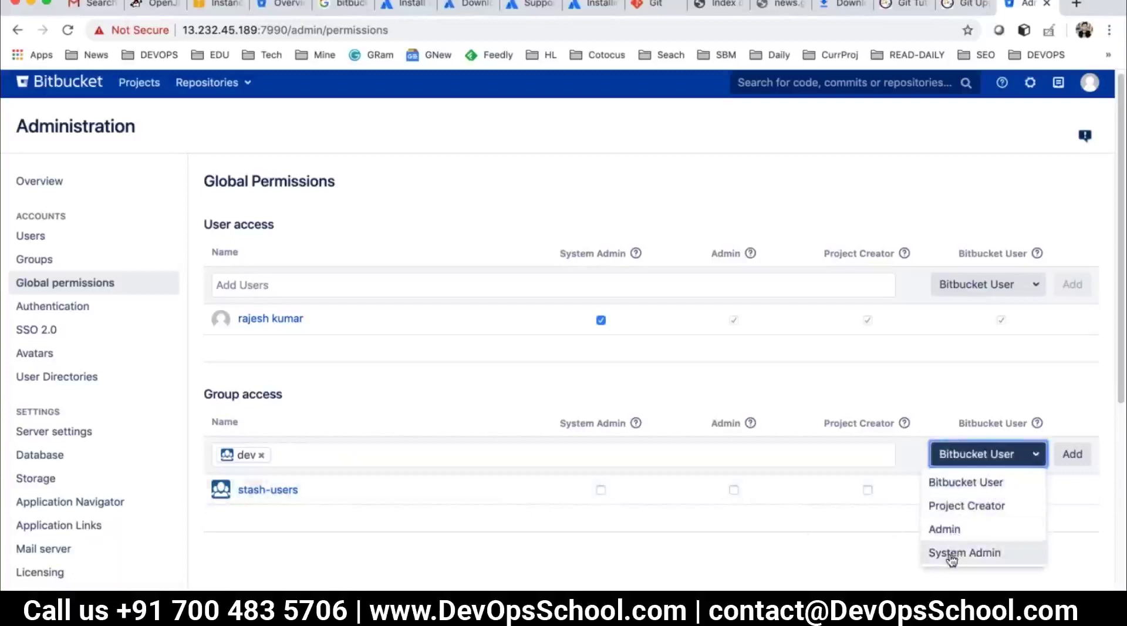
left_click(966, 506)
left_click(1072, 453)
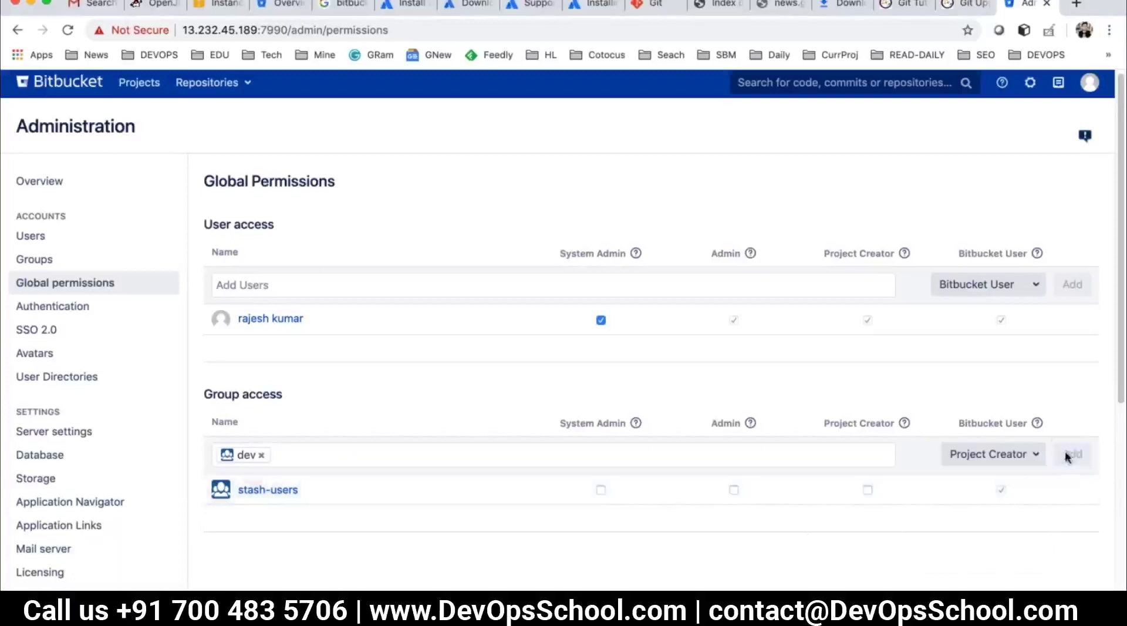
- Add the qa group with Bitbucket User global permission
left_click(421, 453)
type("qa")
left_click(269, 494)
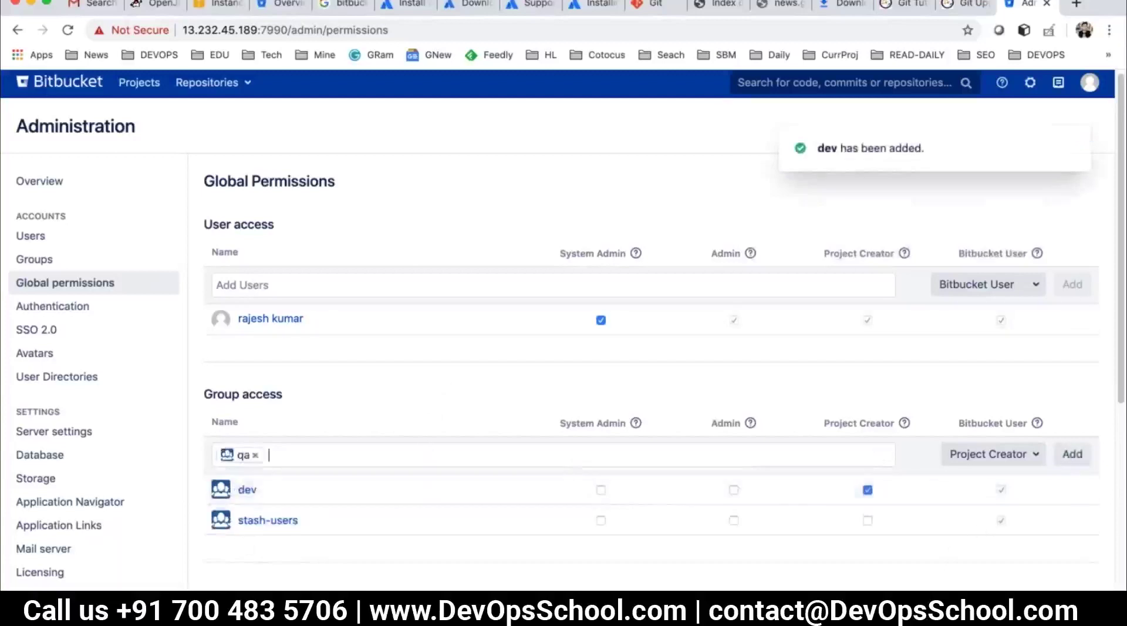
left_click(974, 458)
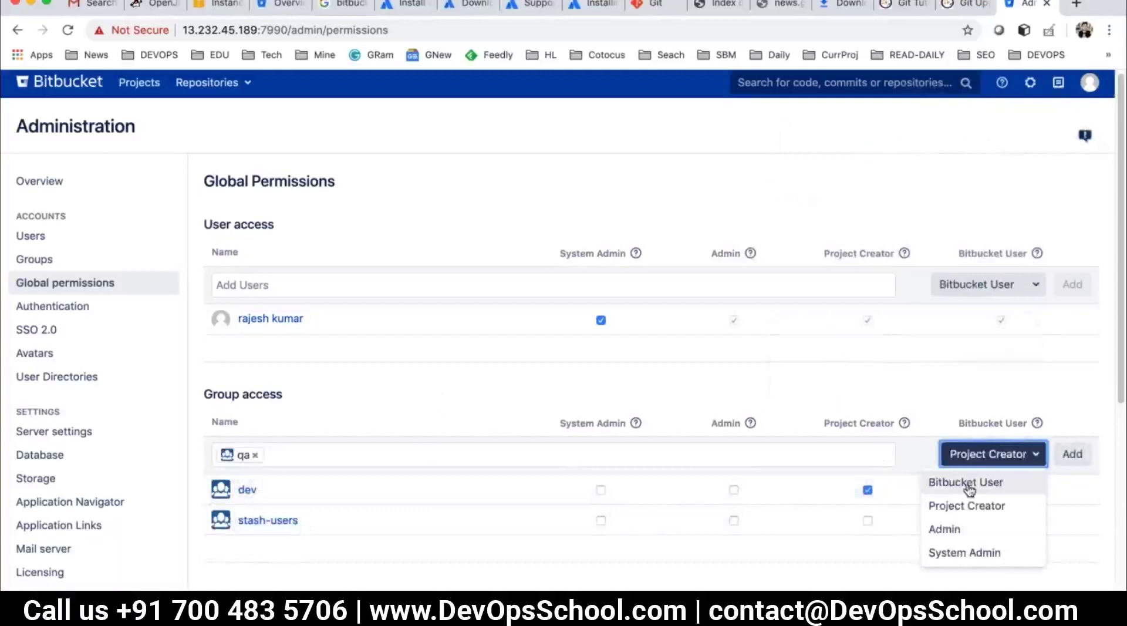
left_click(968, 479)
left_click(1065, 456)
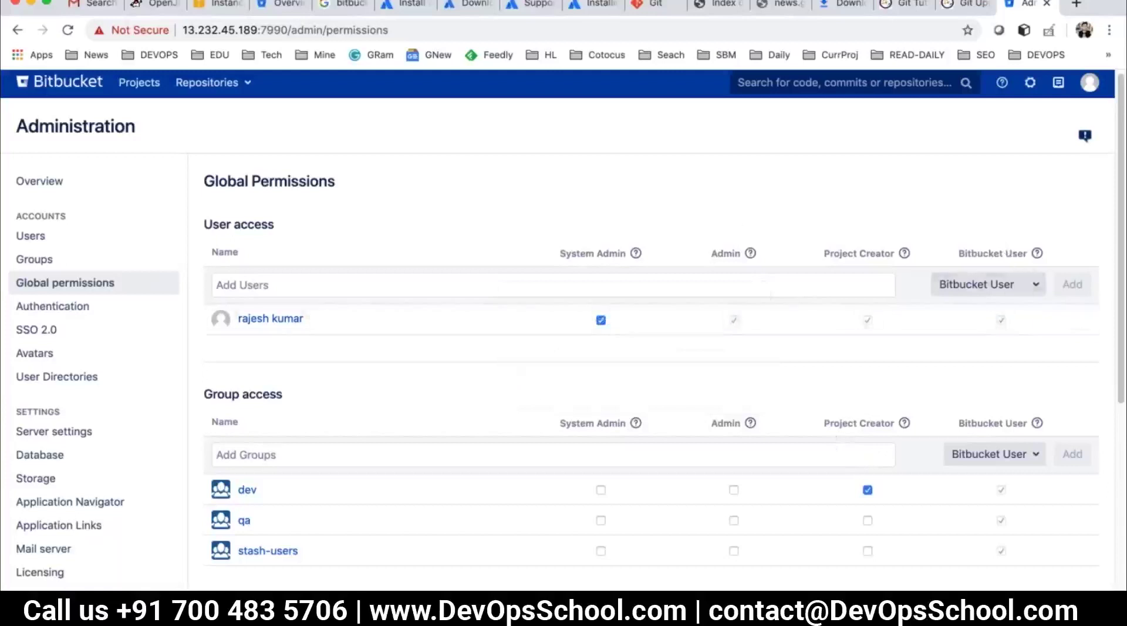
mouse_move(1037, 256)
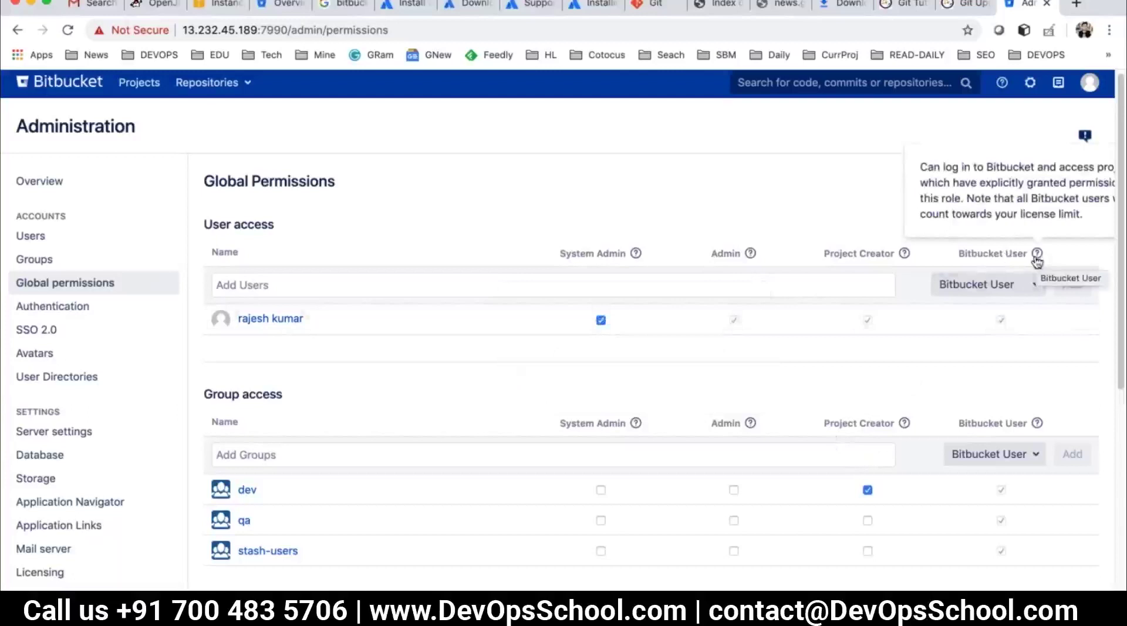
mouse_move(904, 253)
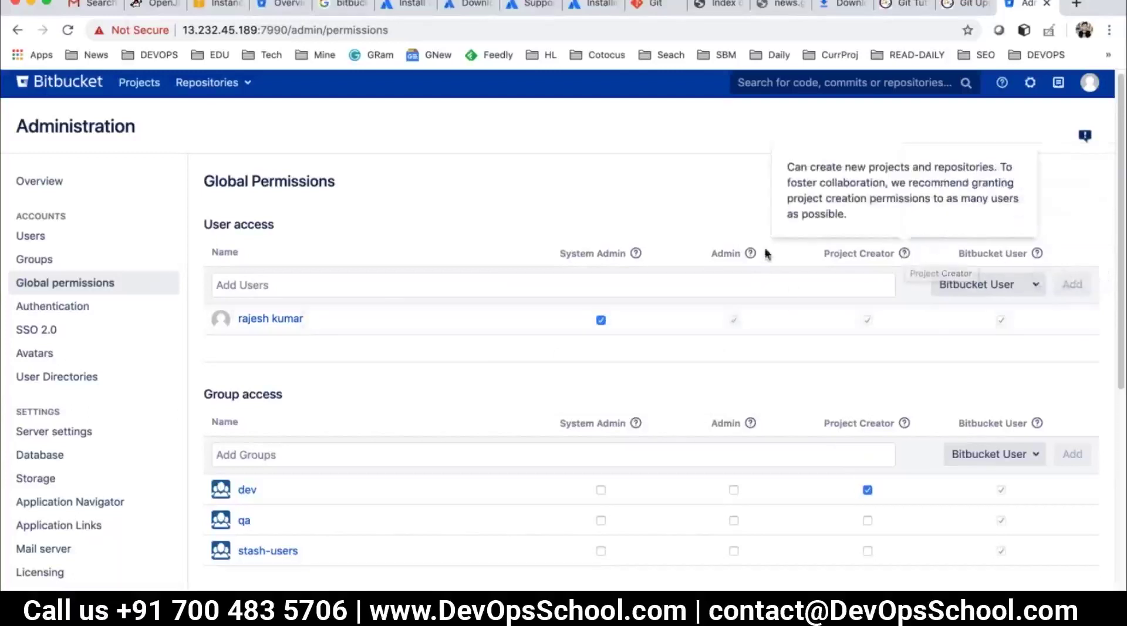
mouse_move(750, 258)
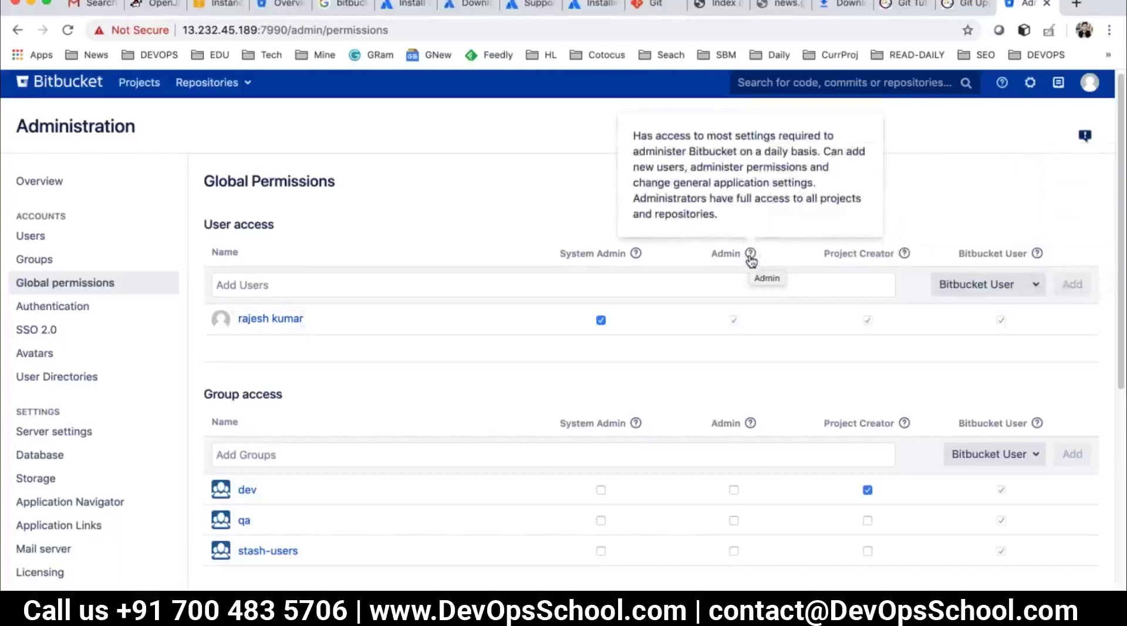
mouse_move(635, 263)
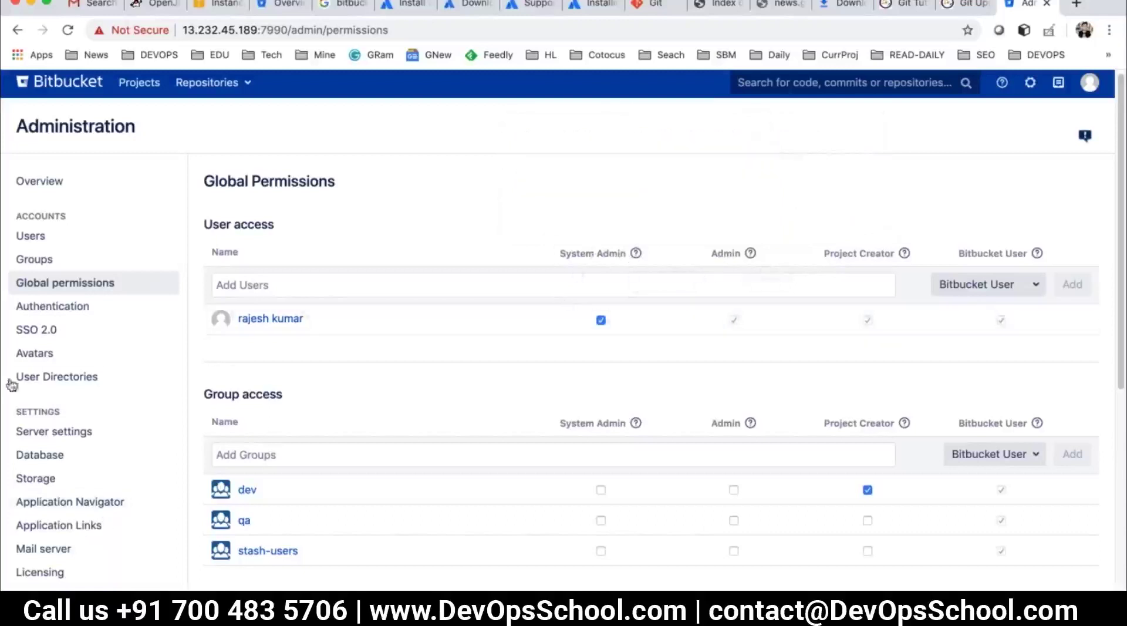
scroll(155, 525, "down", 1)
scroll(155, 524, "down", 5)
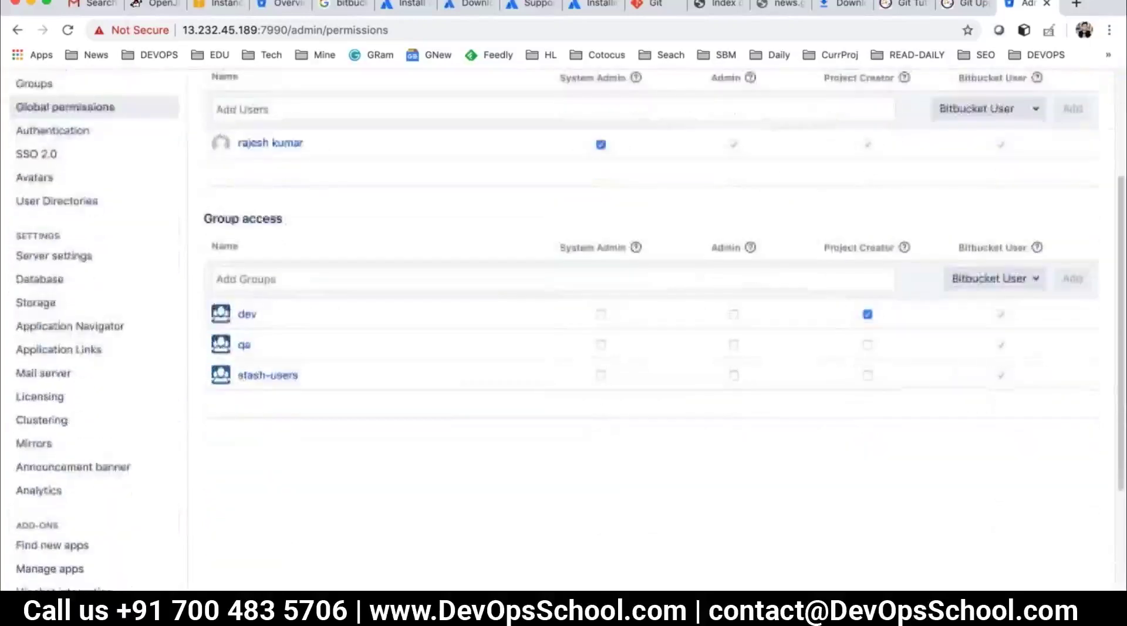
scroll(151, 527, "down", 3)
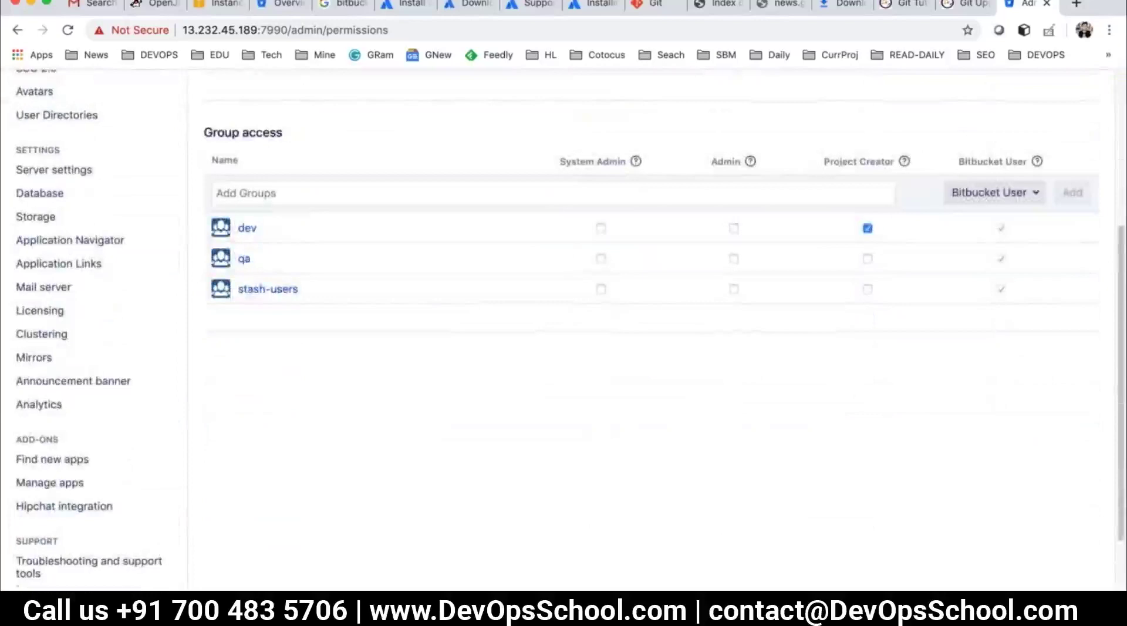
scroll(159, 547, "down", 4)
scroll(159, 547, "up", 10)
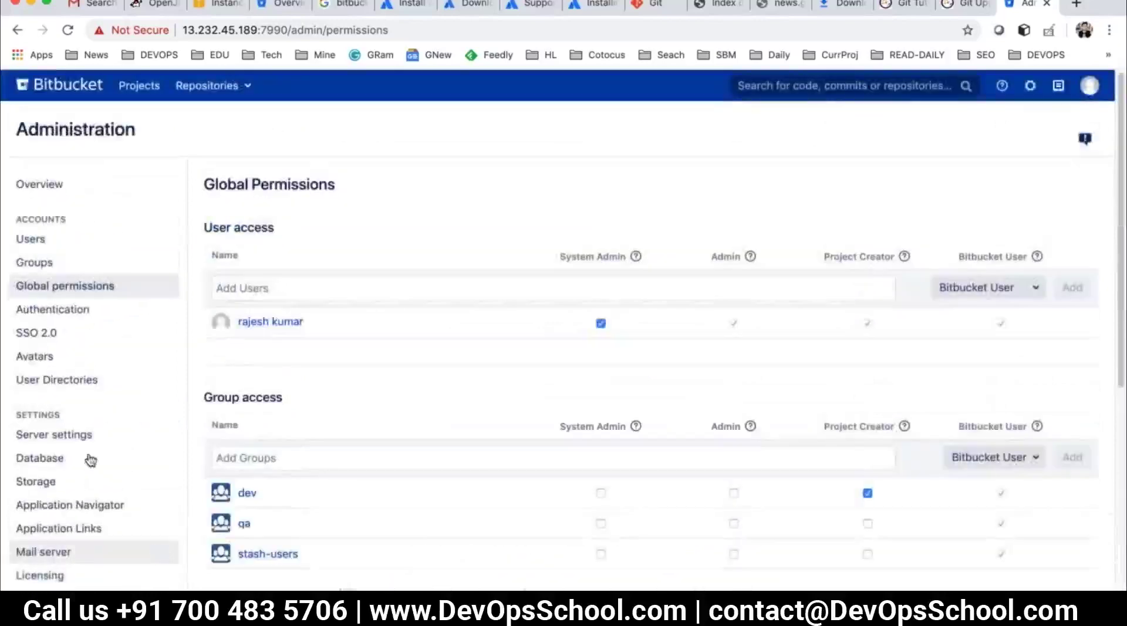
- Open the Administration overview and scroll through its Accounts, Settings, Add-ons and Support sections
left_click(1030, 86)
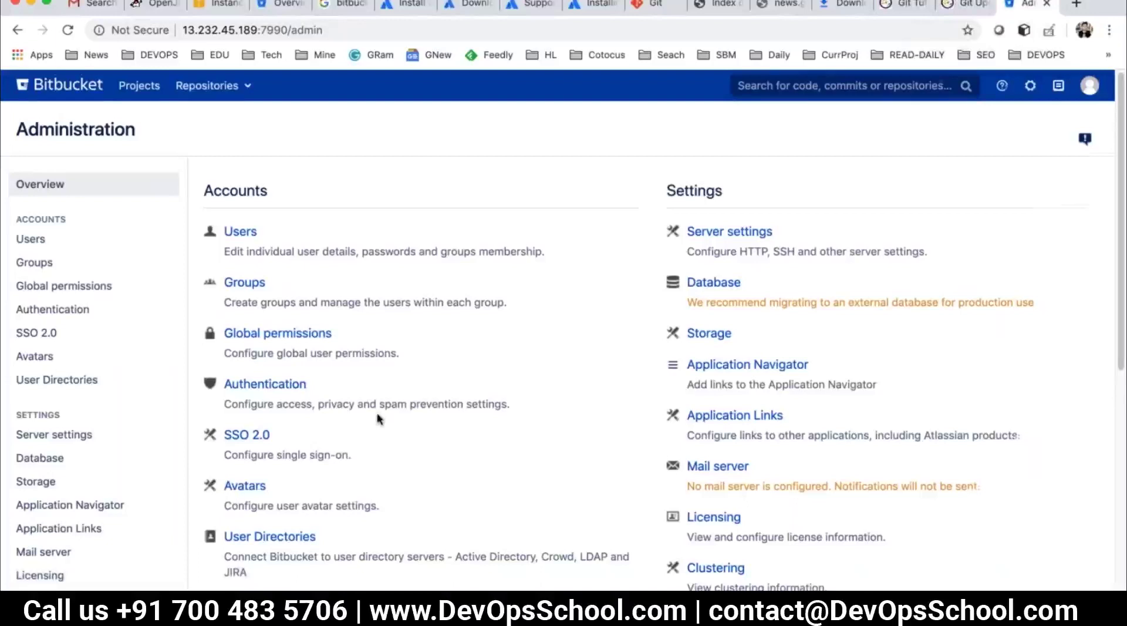
scroll(378, 419, "down", 1)
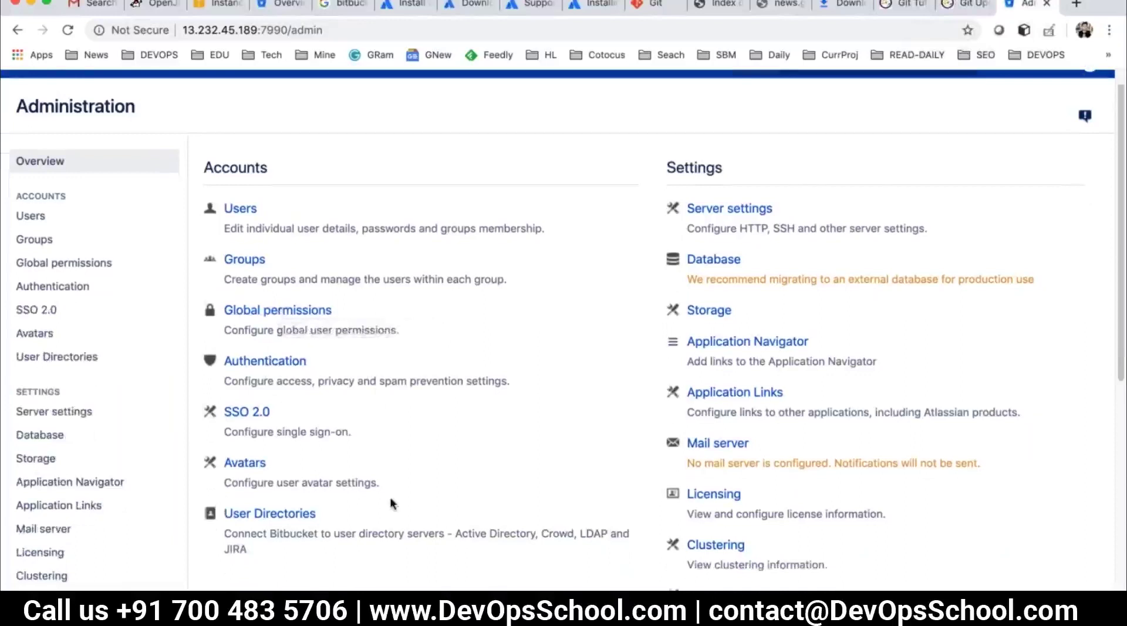
scroll(390, 497, "down", 3)
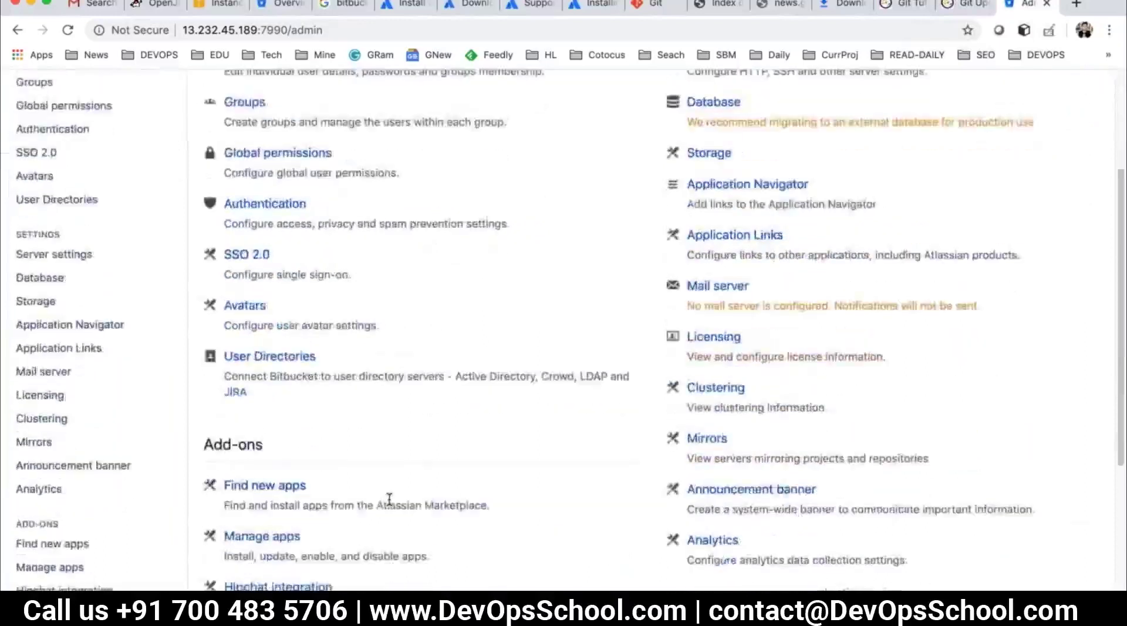
scroll(390, 498, "down", 5)
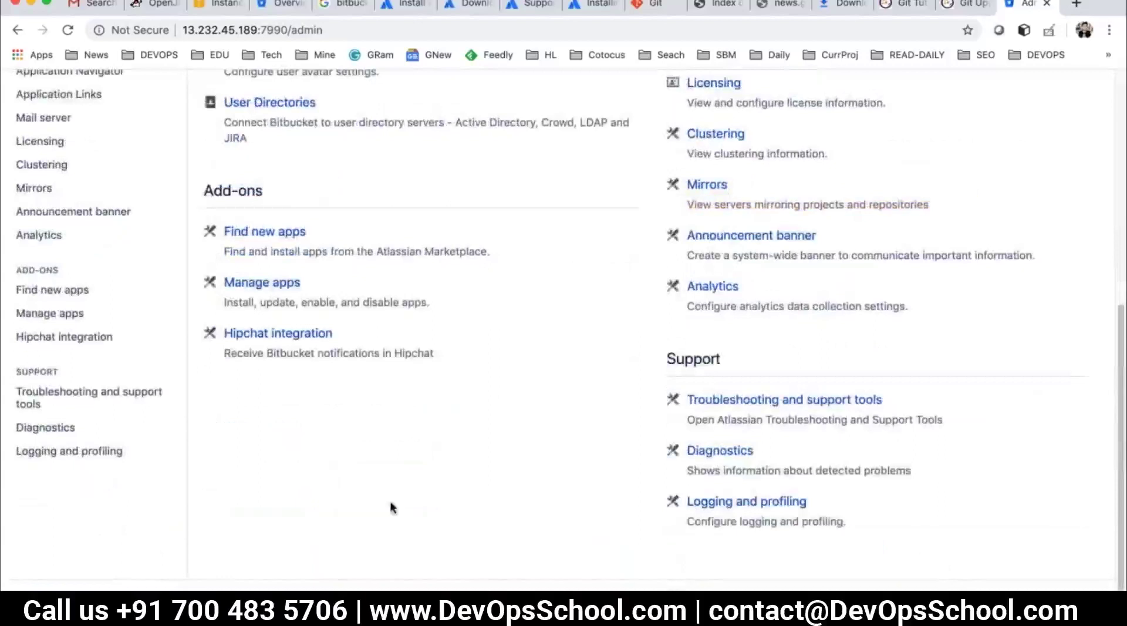
scroll(392, 507, "up", 3)
scroll(717, 453, "up", 4)
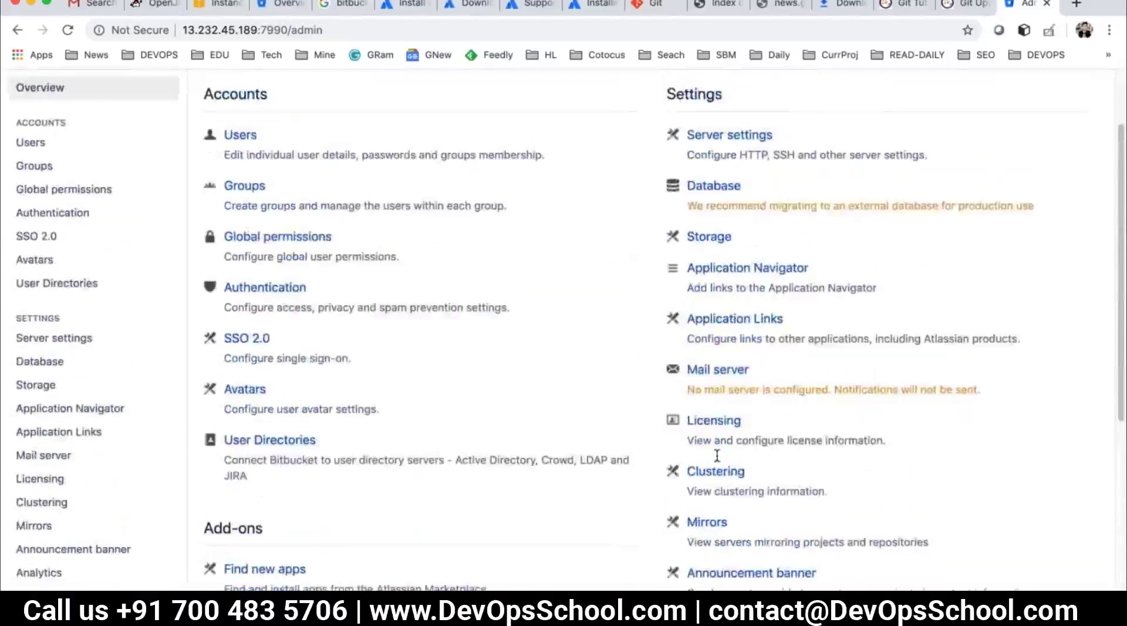
scroll(261, 408, "up", 1)
scroll(262, 408, "down", 5)
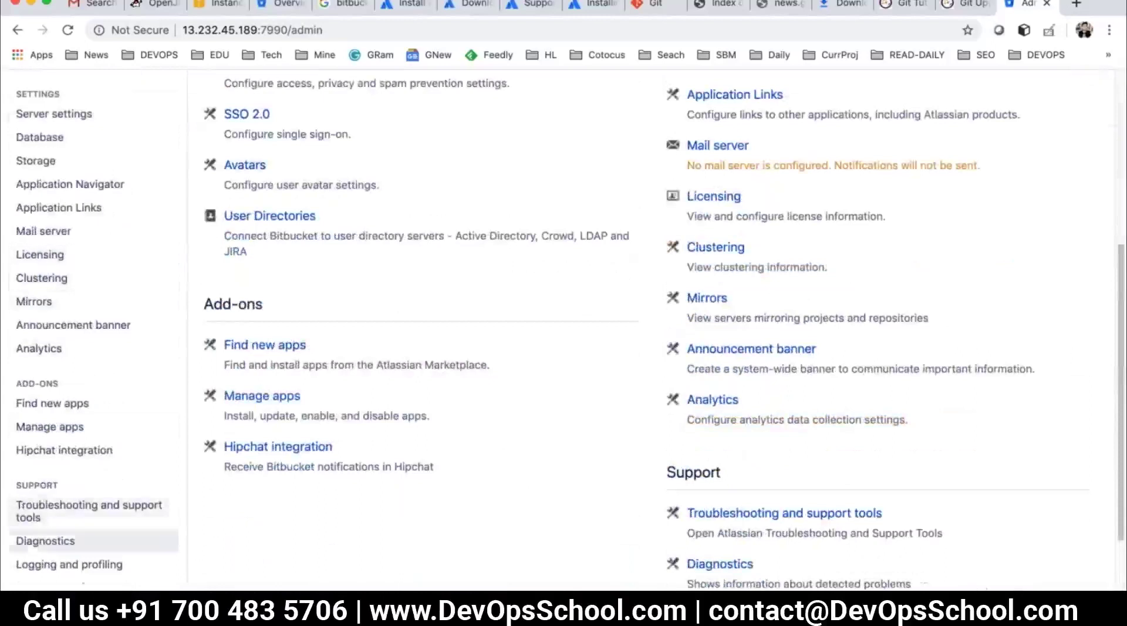
scroll(81, 587, "down", 1)
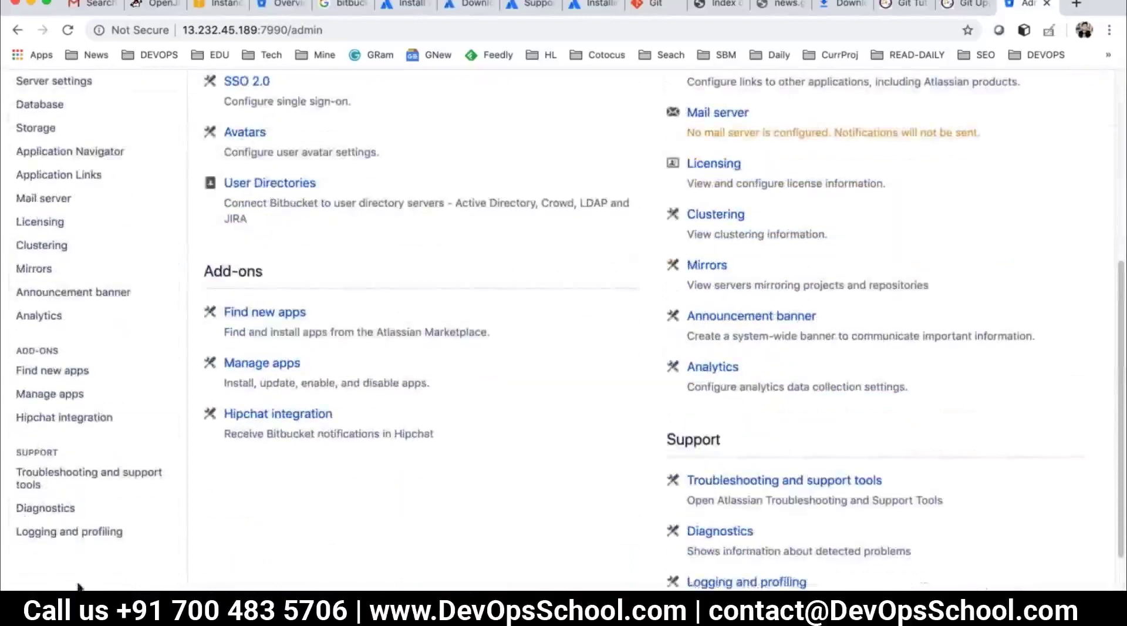
scroll(79, 586, "up", 6)
scroll(77, 584, "down", 6)
scroll(65, 570, "up", 7)
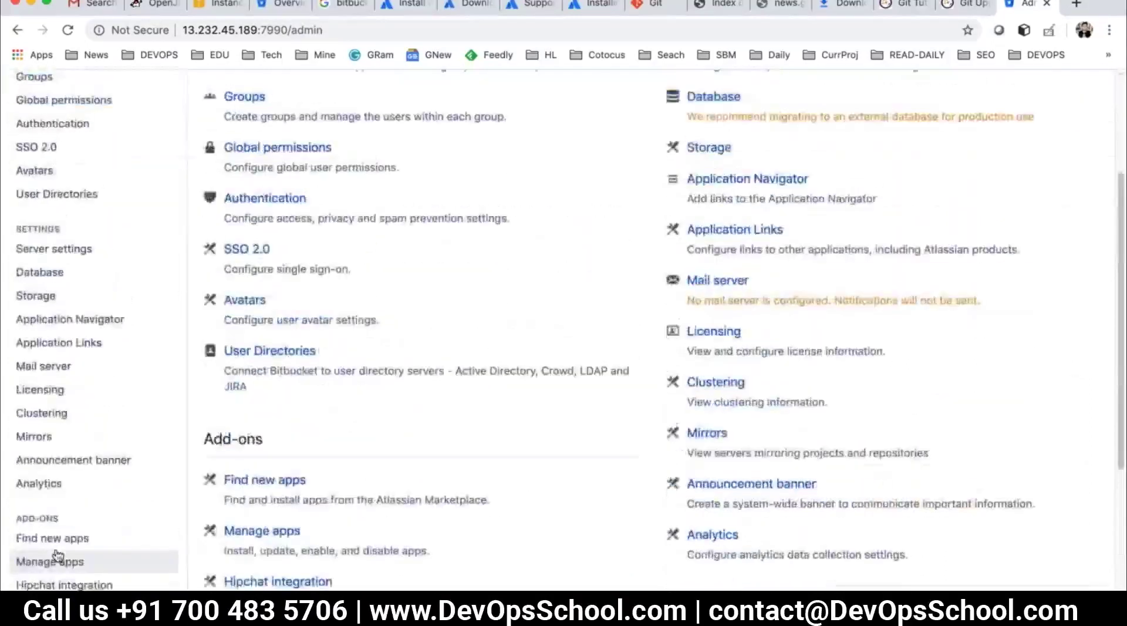
- Browse Users, Groups, Global permissions and User Directories, then open the SSO 2.0 login configuration
left_click(27, 241)
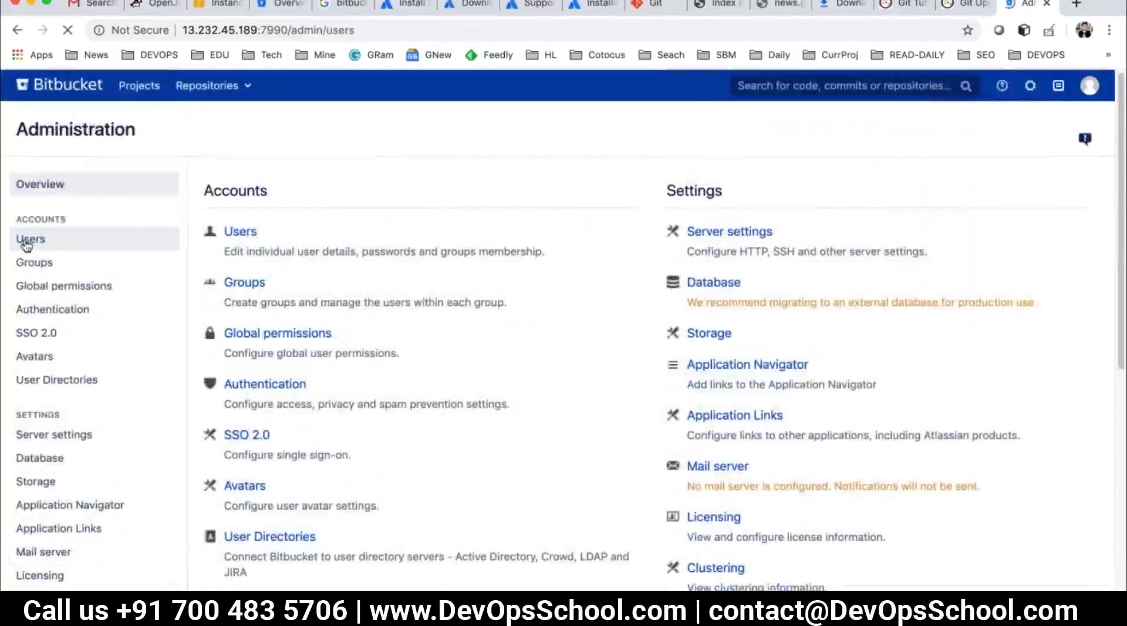
left_click(38, 263)
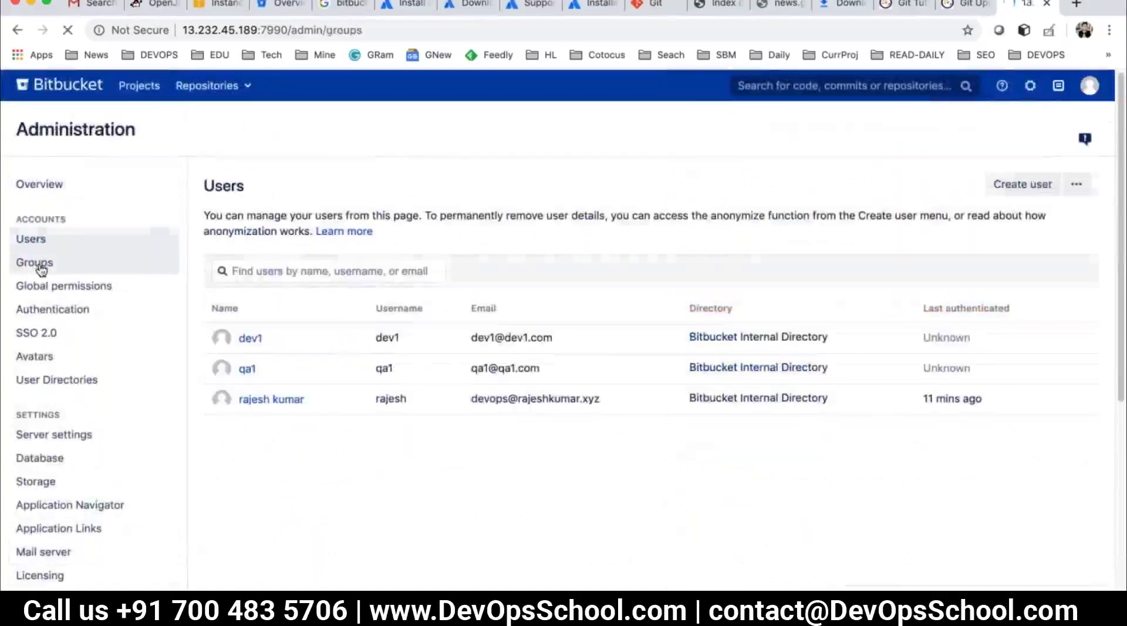
left_click(47, 286)
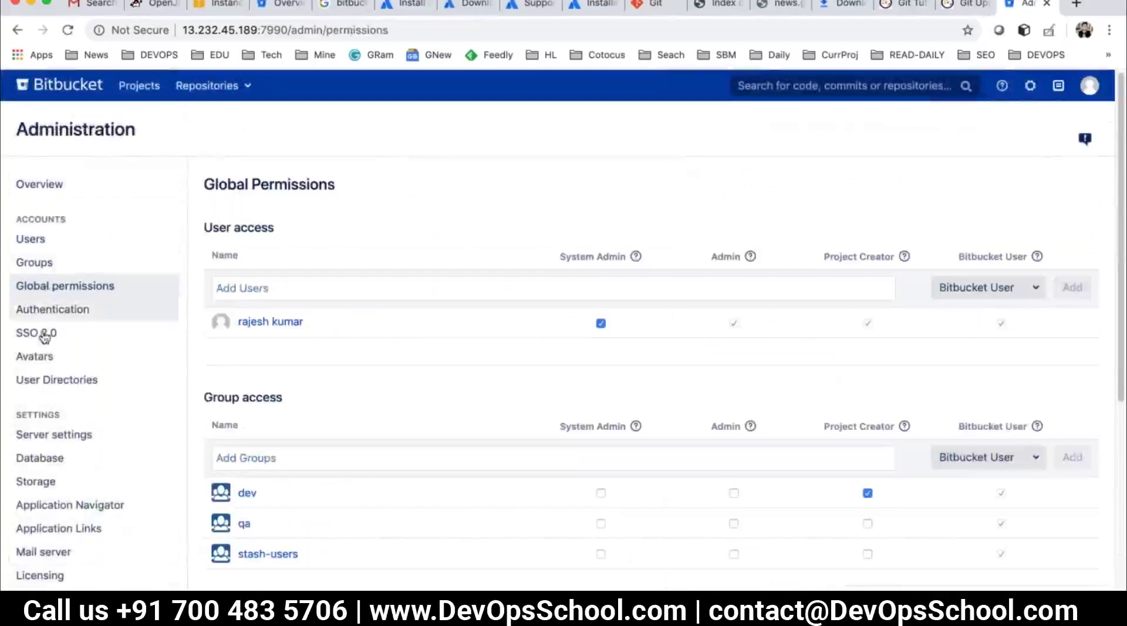
left_click(63, 381)
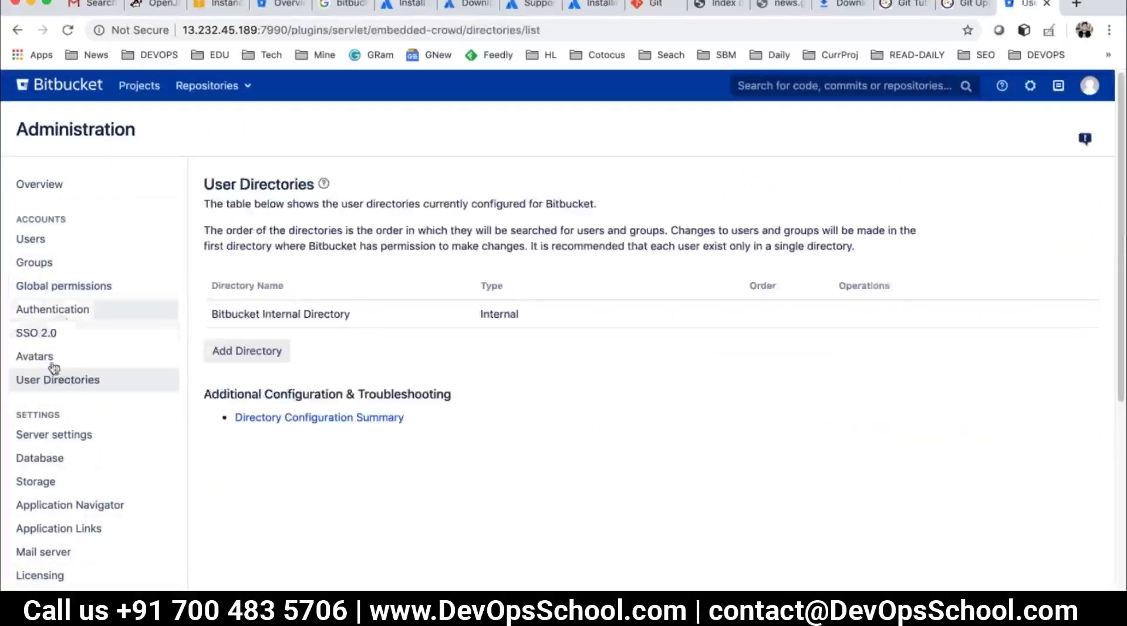
left_click(41, 337)
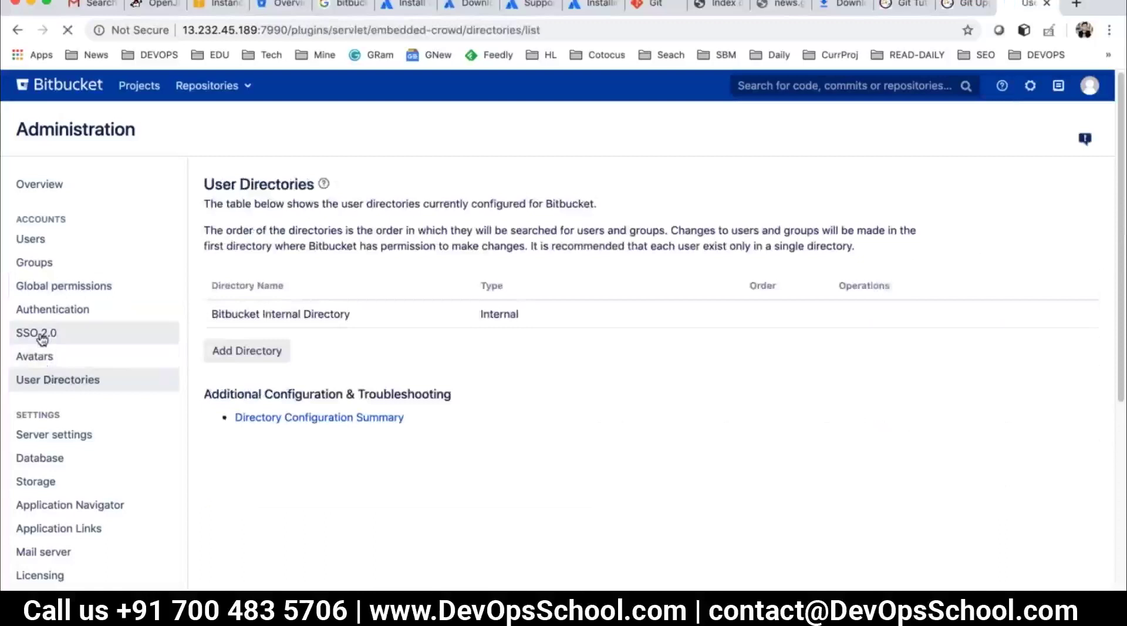
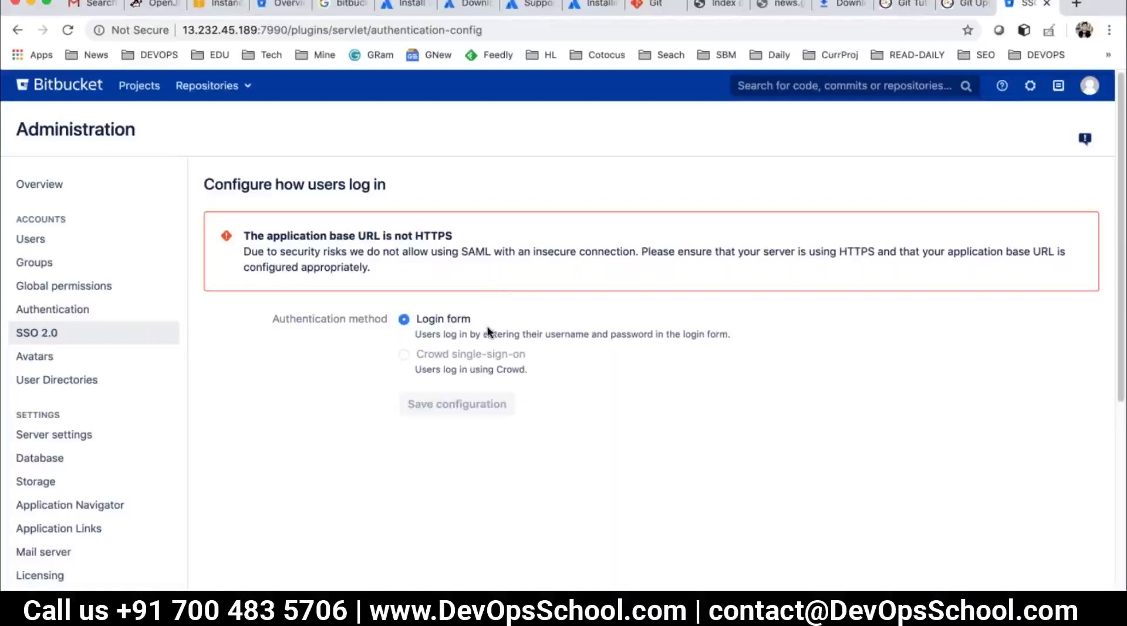
- Open Global permissions and scroll to the user and group access lists
left_click(87, 287)
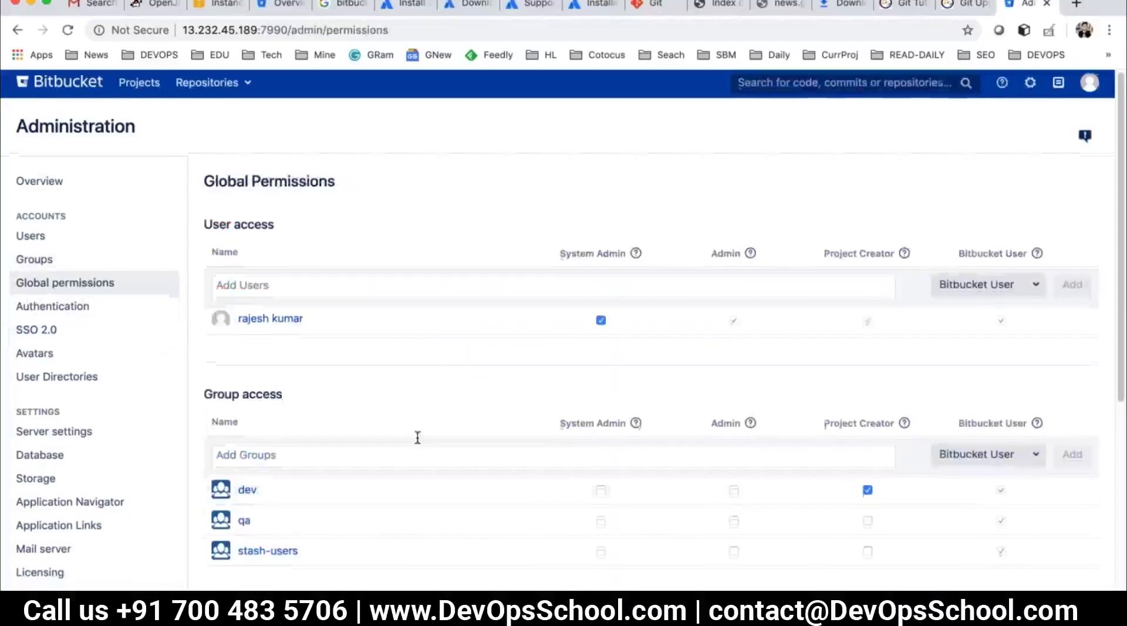
scroll(417, 439, "down", 1)
scroll(415, 438, "down", 1)
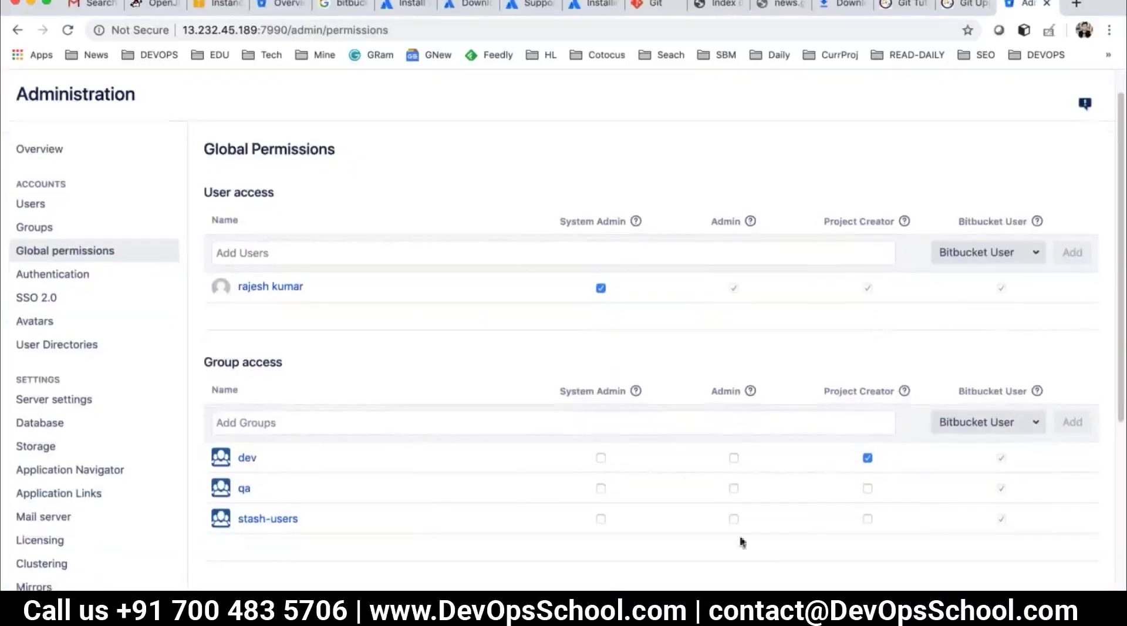
- Read the Admin permission description, which grants administrators full access
mouse_move(753, 392)
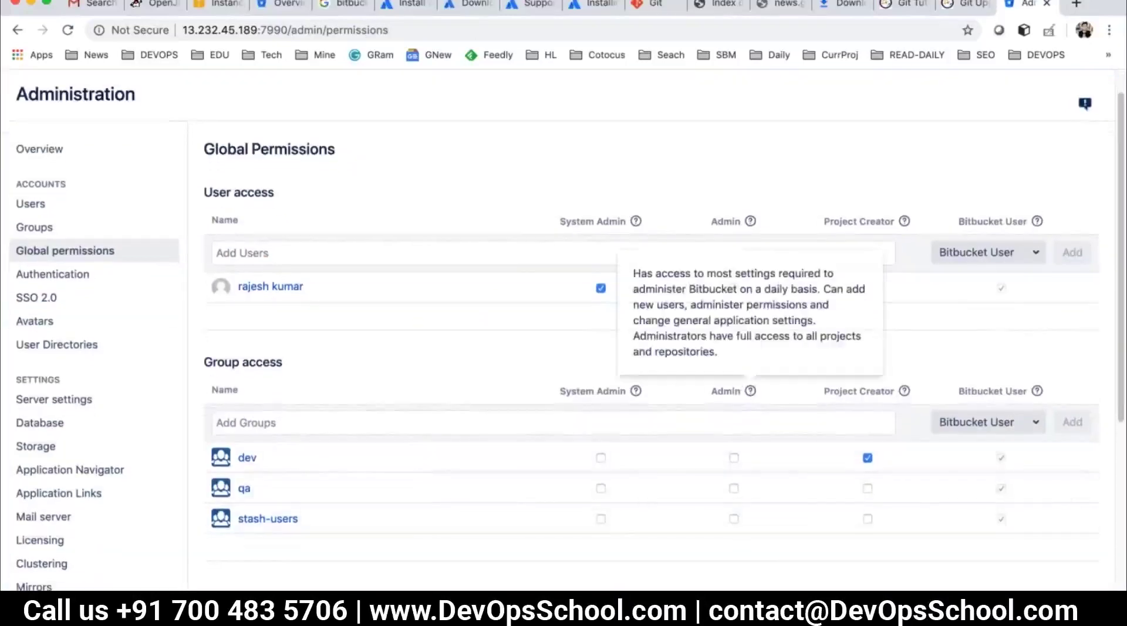
mouse_move(637, 393)
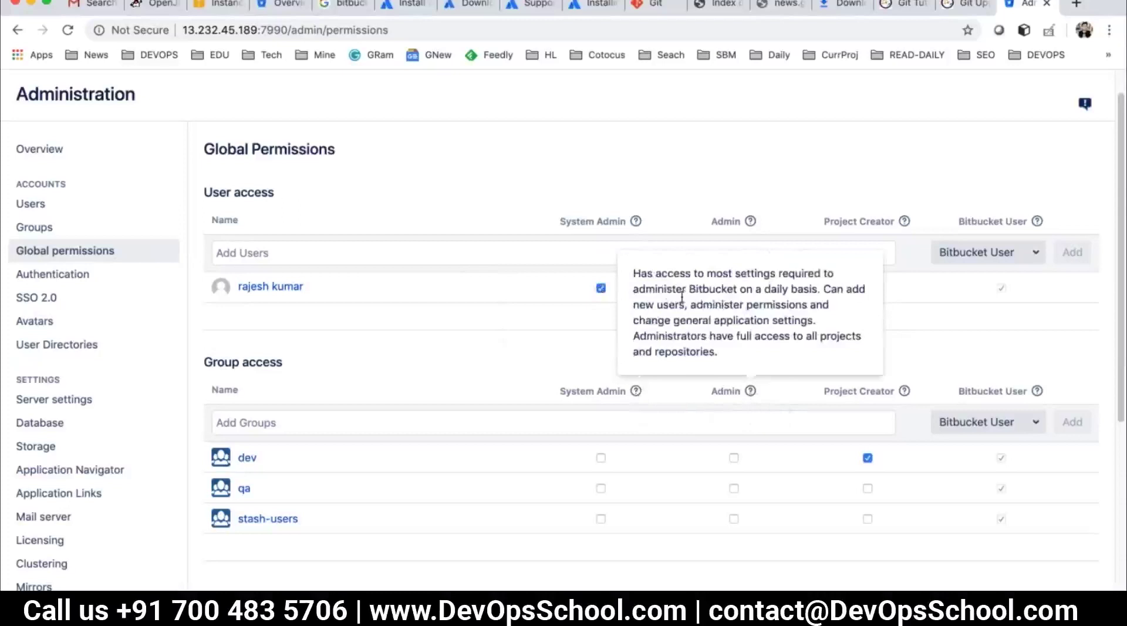
left_click_drag(637, 299, 807, 302)
left_click_drag(648, 319, 784, 321)
left_click(696, 350)
left_click_drag(681, 335, 791, 336)
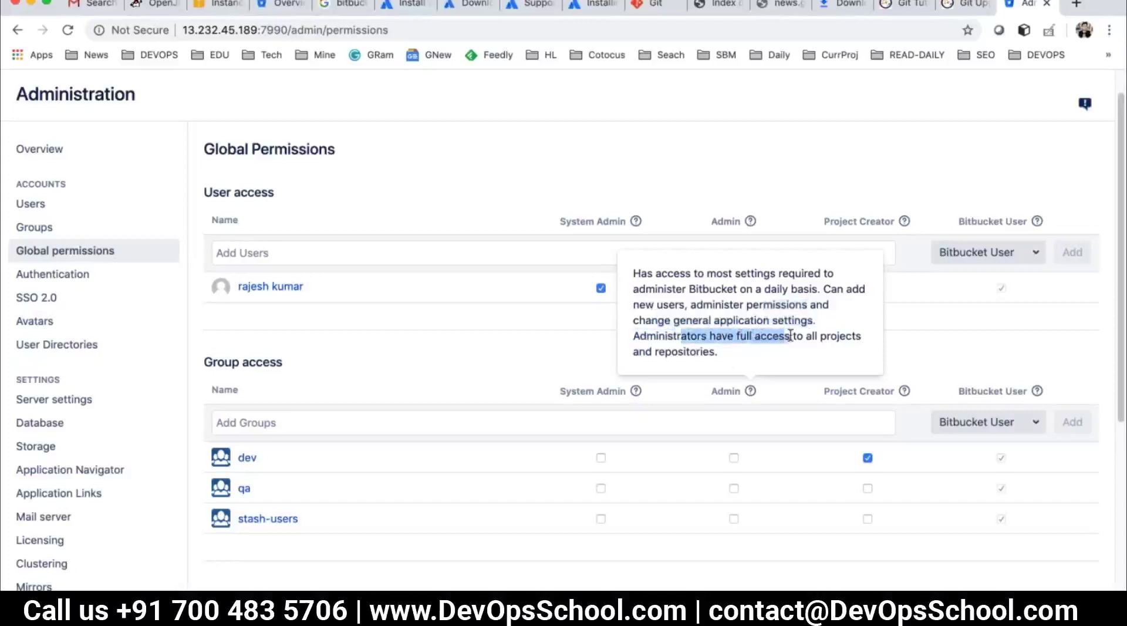
left_click_drag(719, 352, 667, 348)
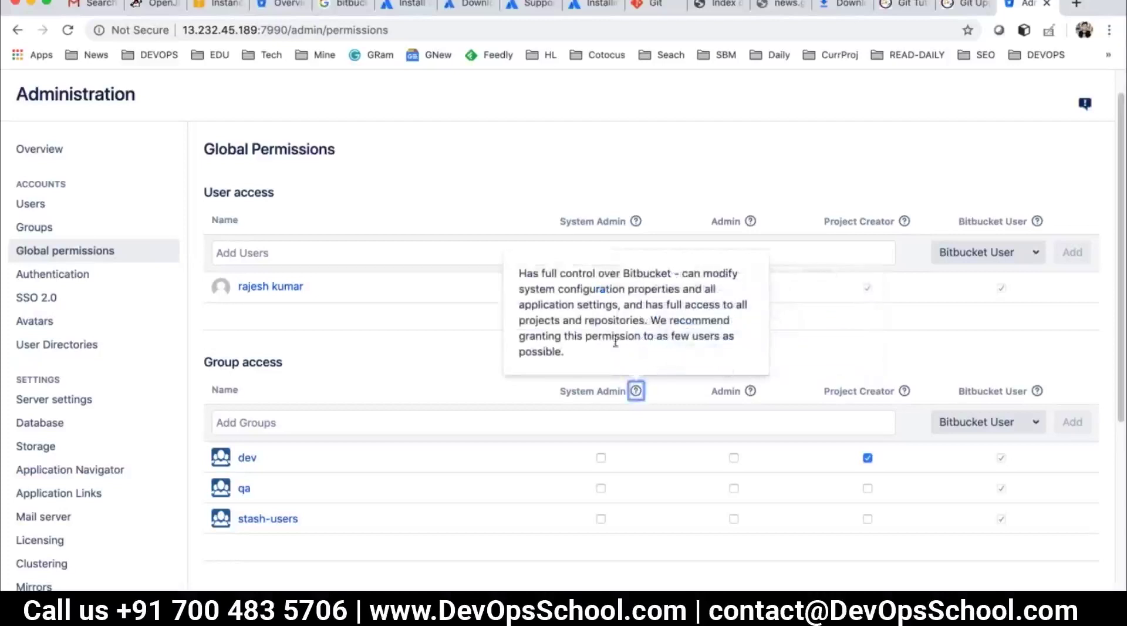
left_click_drag(585, 345, 555, 321)
left_click(633, 383)
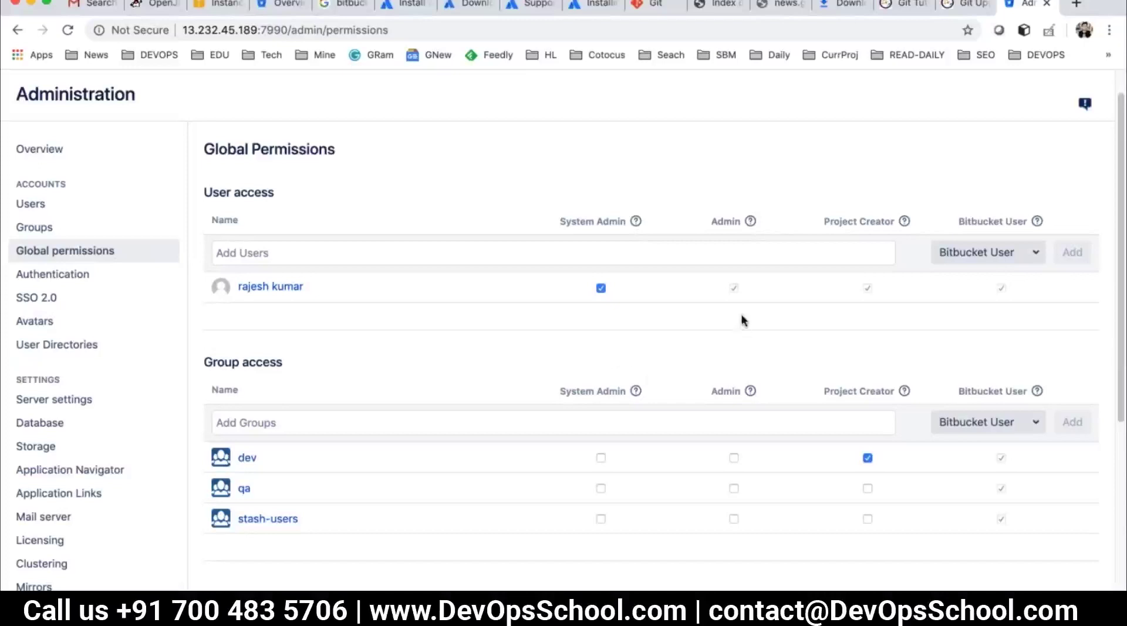
- Read the System Admin permission description
mouse_move(750, 392)
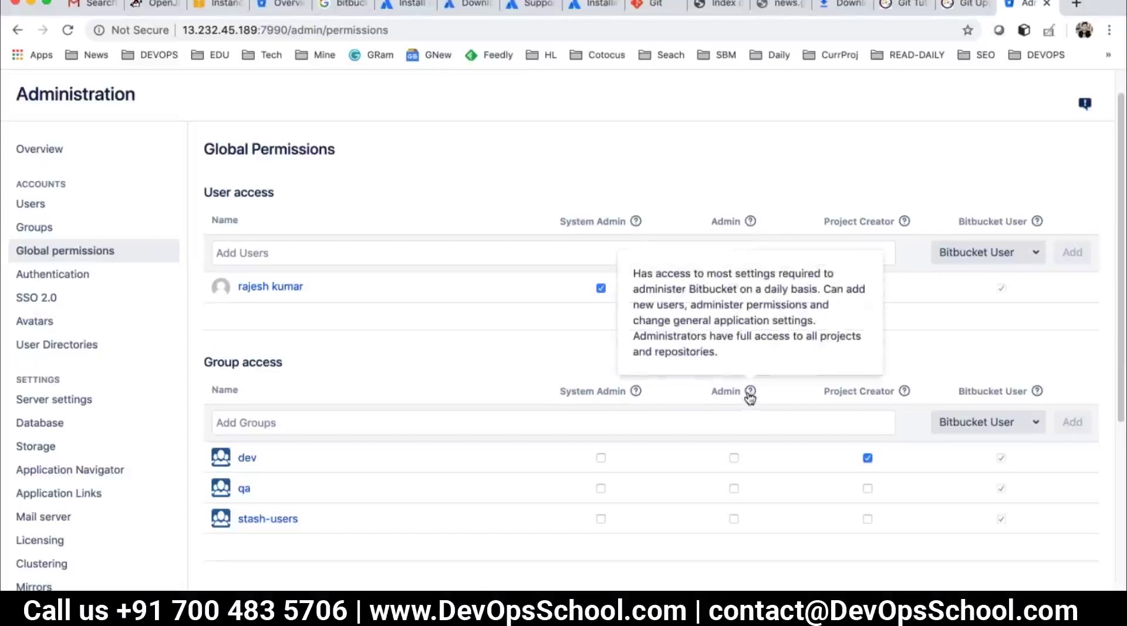
mouse_move(637, 392)
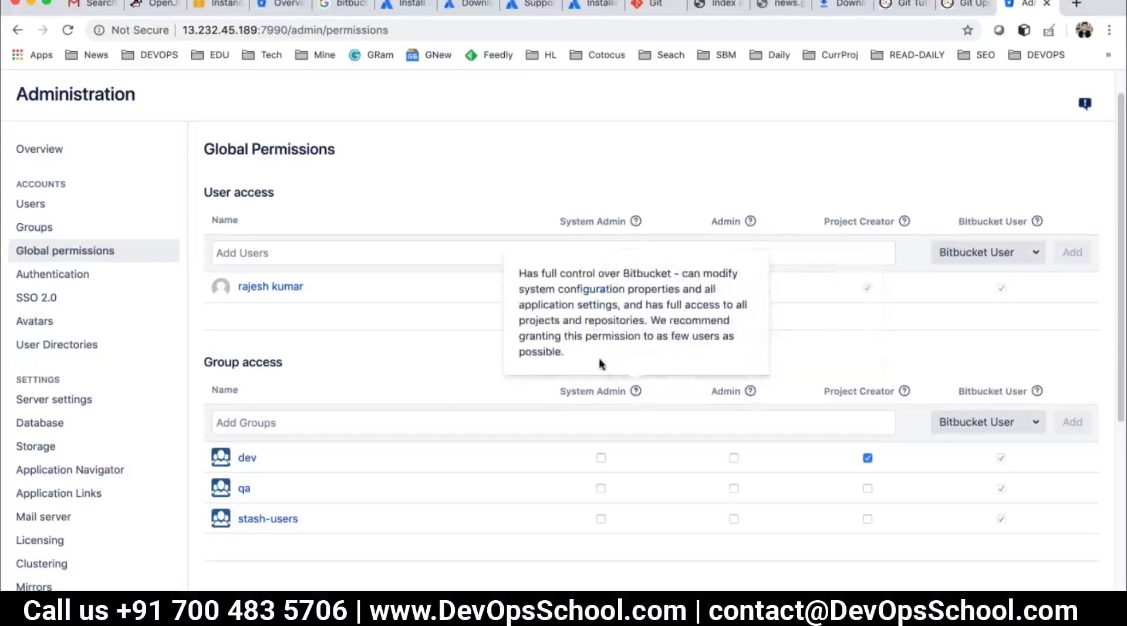
left_click_drag(572, 286, 656, 327)
left_click(583, 299)
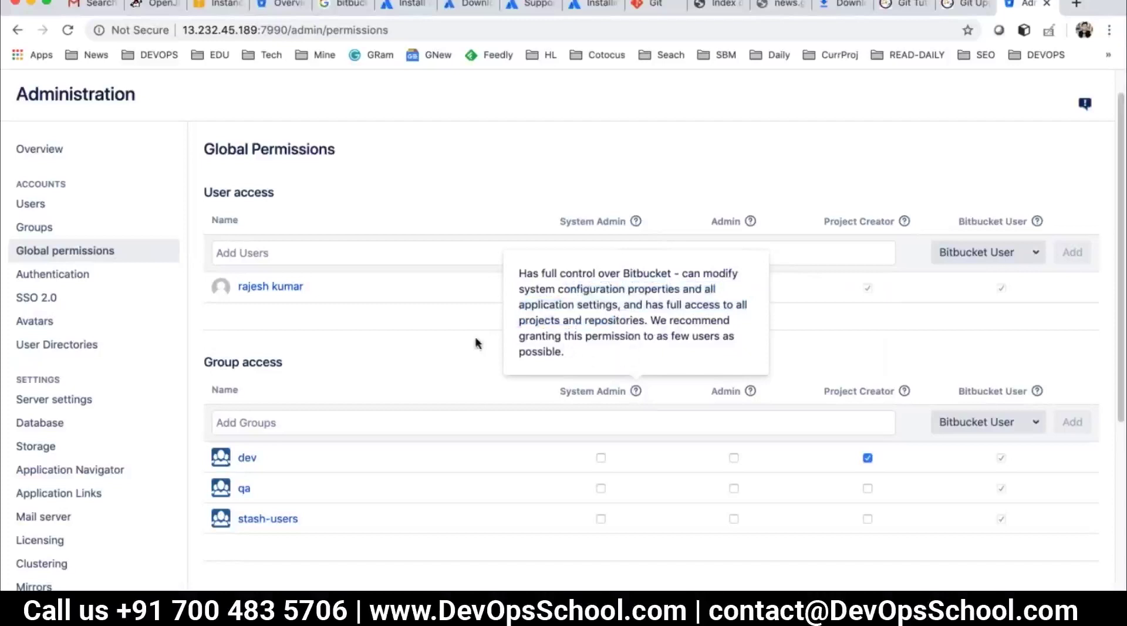
- Add user dev1 to global user access with Bitbucket User permission
left_click(275, 257)
type("dev1")
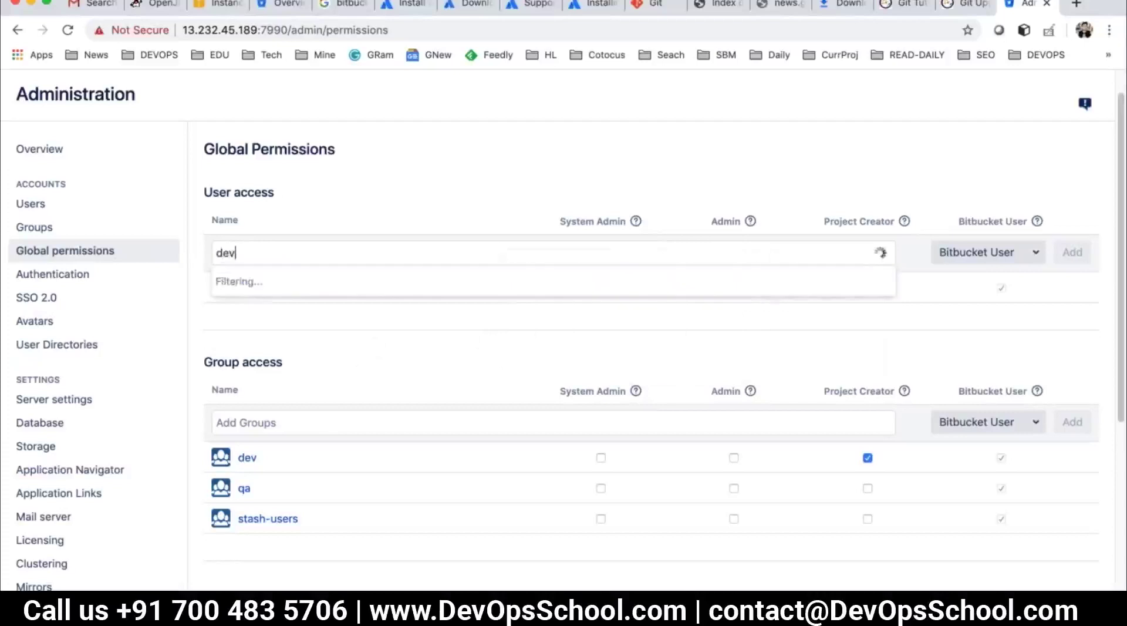
left_click(280, 284)
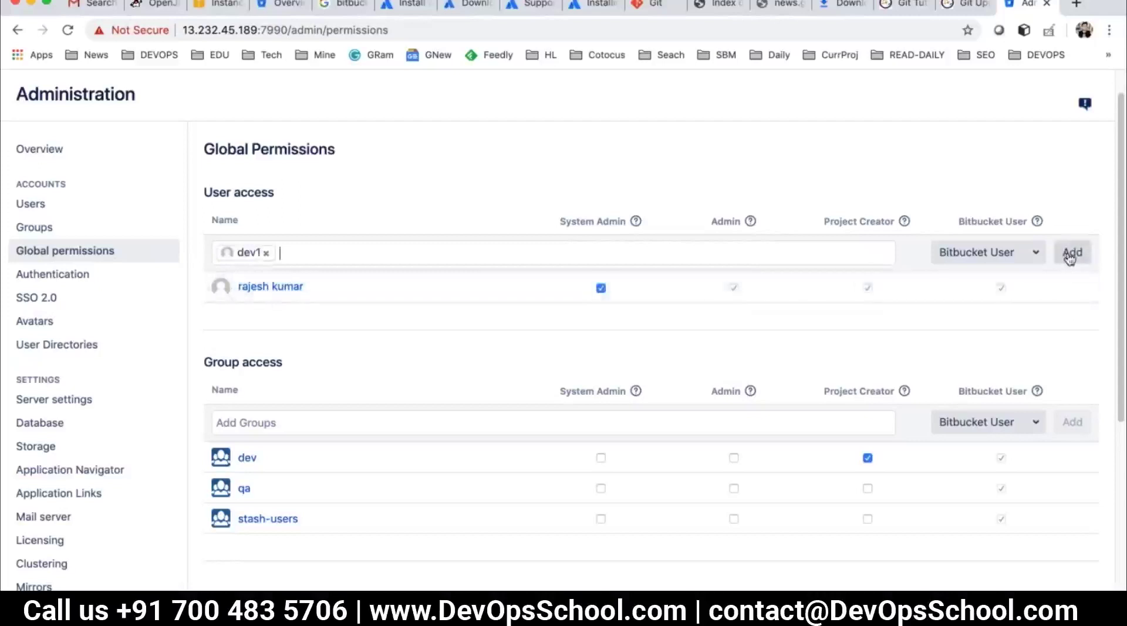
left_click(1009, 254)
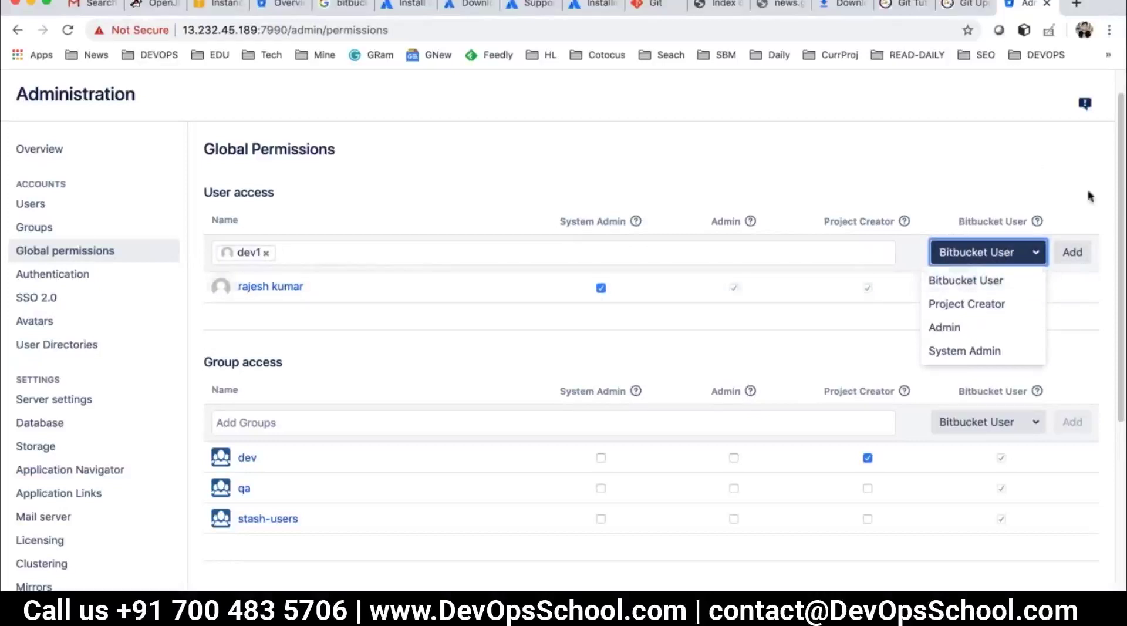
left_click(1038, 221)
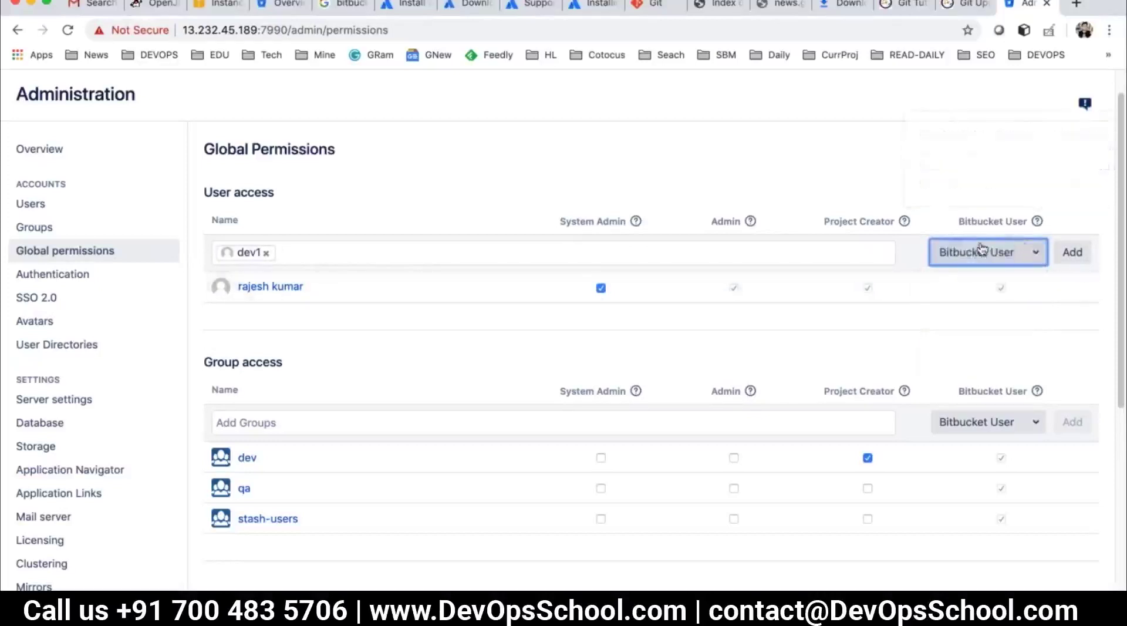
left_click(1029, 254)
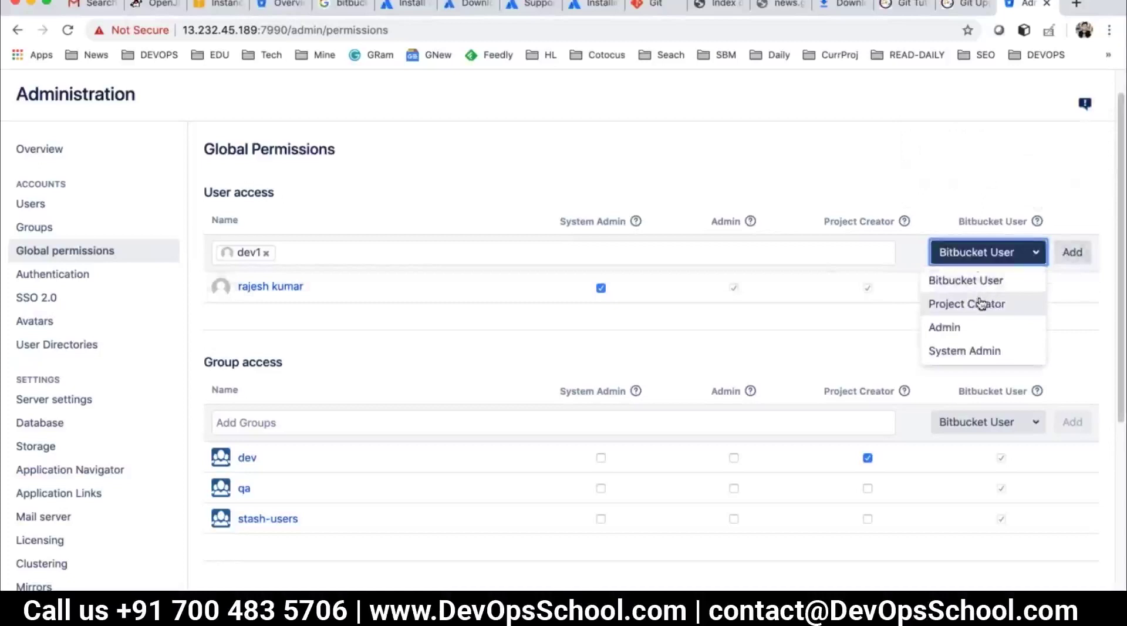
left_click(1072, 251)
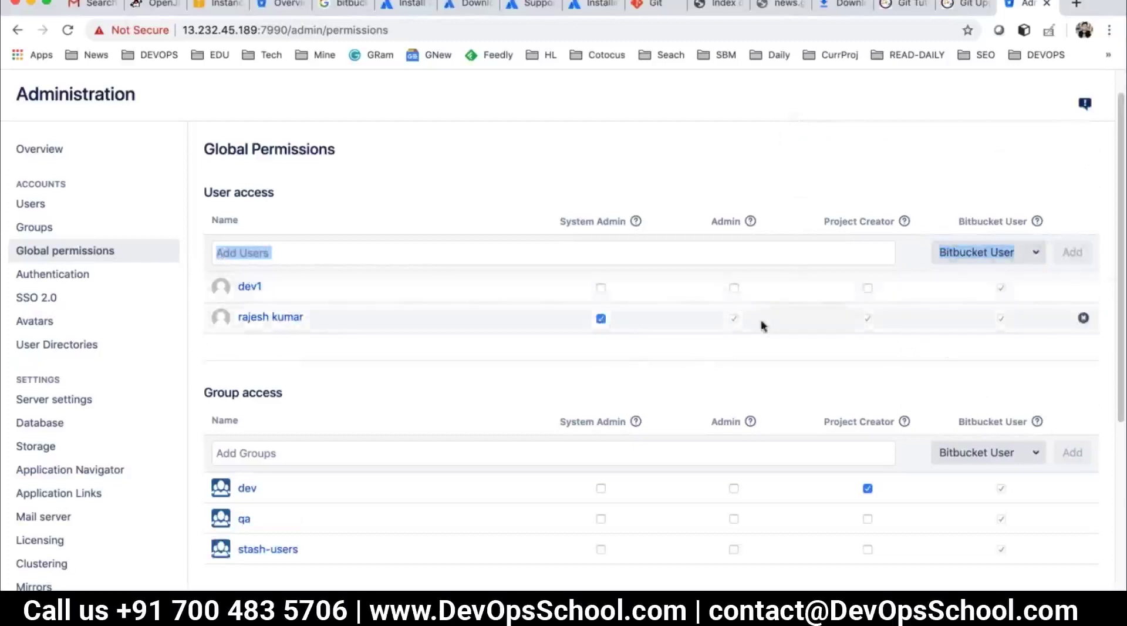
- Try dev1's permission levels and settle on System Admin
left_click(763, 343)
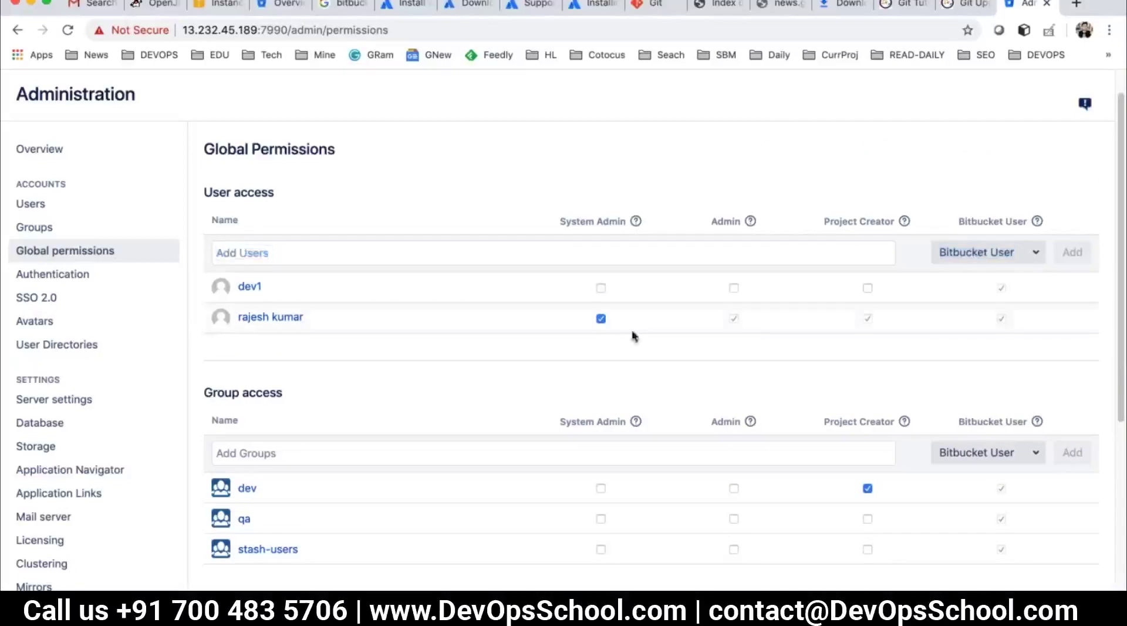
left_click(601, 289)
left_click(1003, 253)
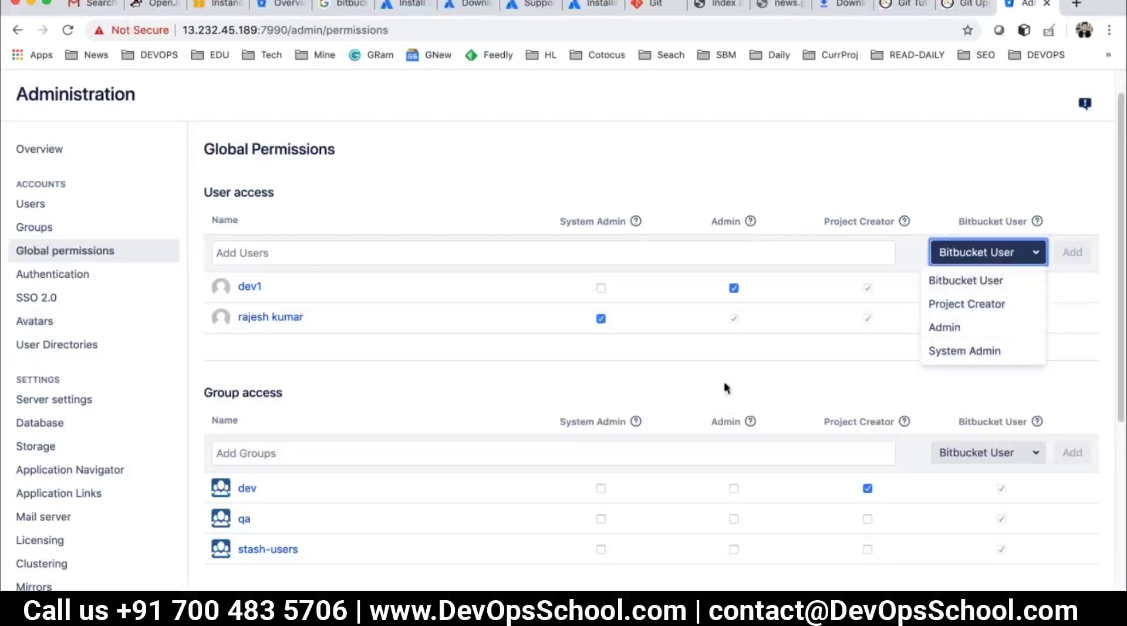
left_click(646, 338)
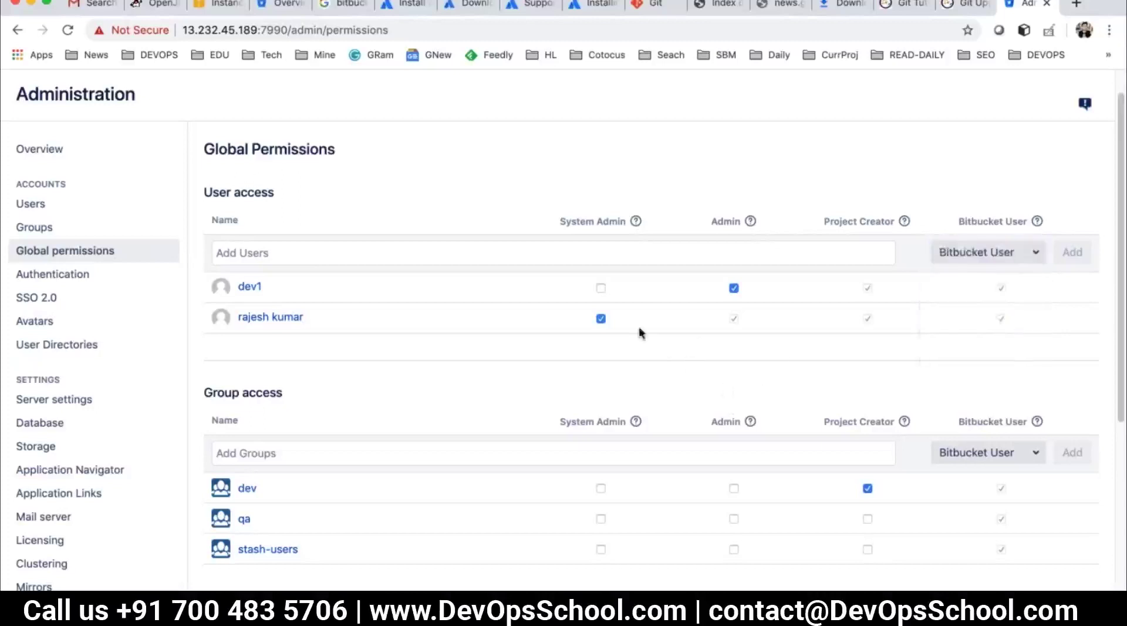
left_click(600, 288)
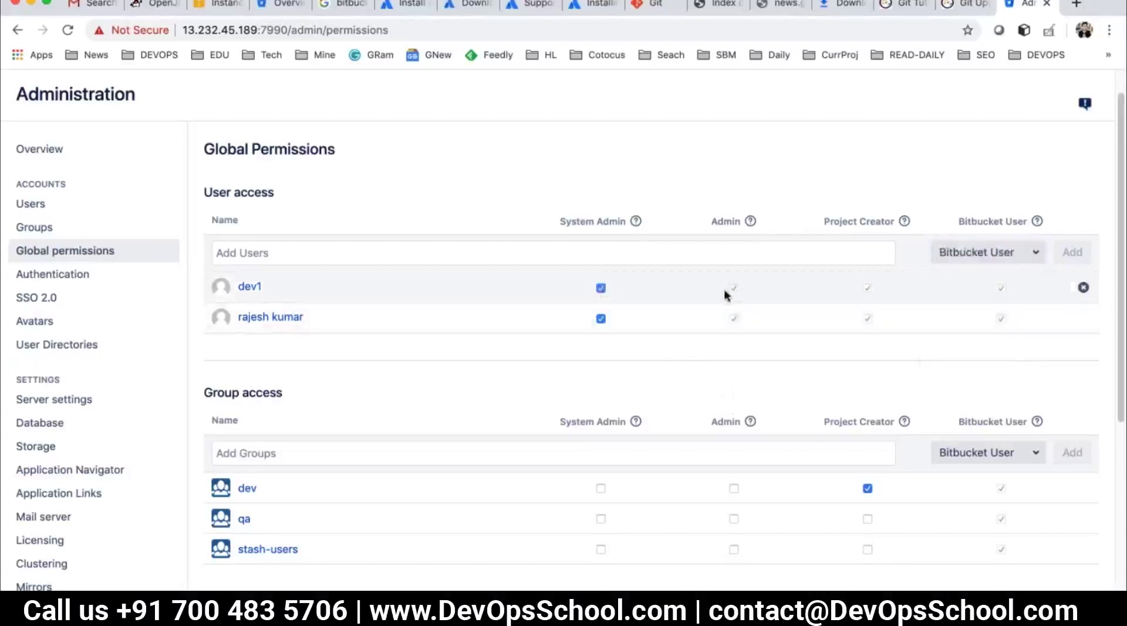
left_click(600, 288)
left_click(734, 288)
left_click(868, 288)
left_click(868, 289)
left_click(992, 253)
left_click(1012, 353)
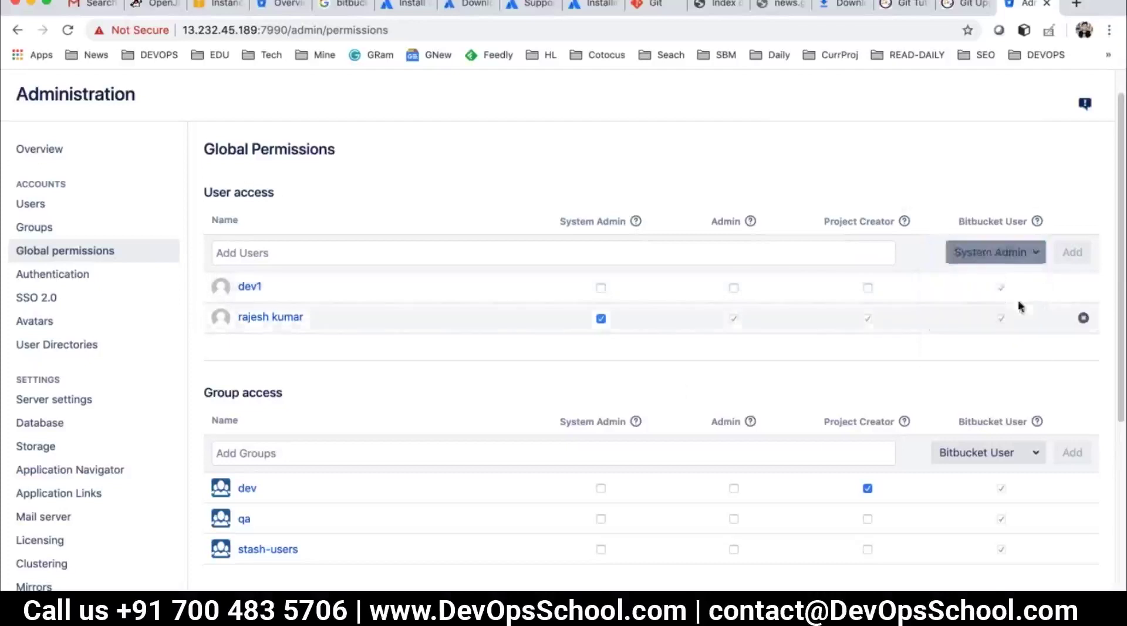
left_click(601, 289)
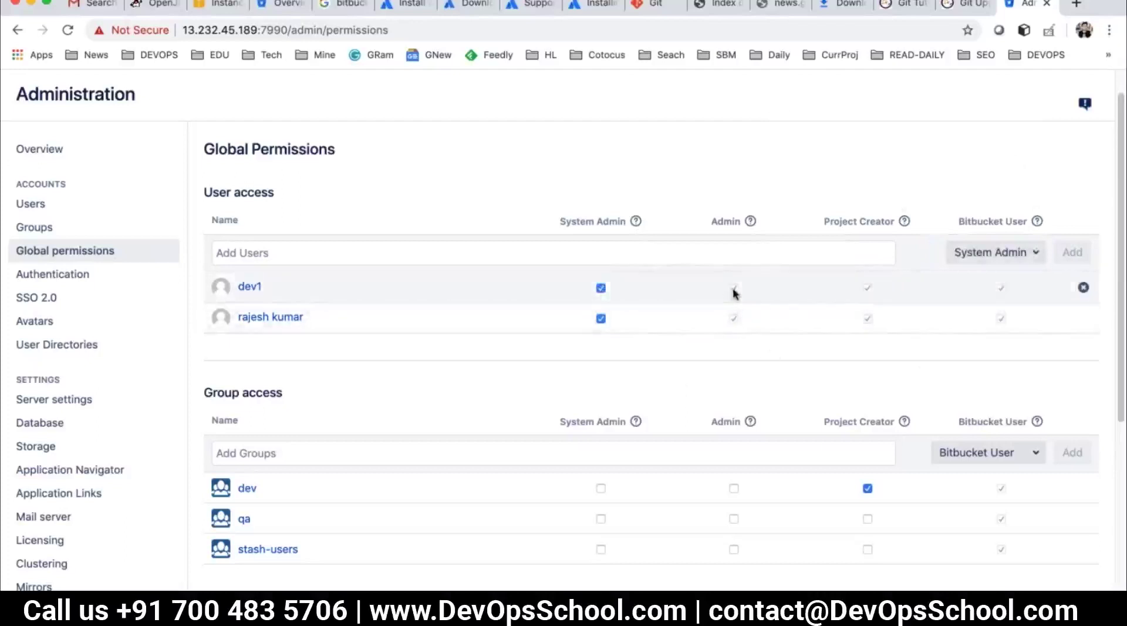
- Review the Admin permission description text
mouse_move(732, 293)
mouse_move(753, 227)
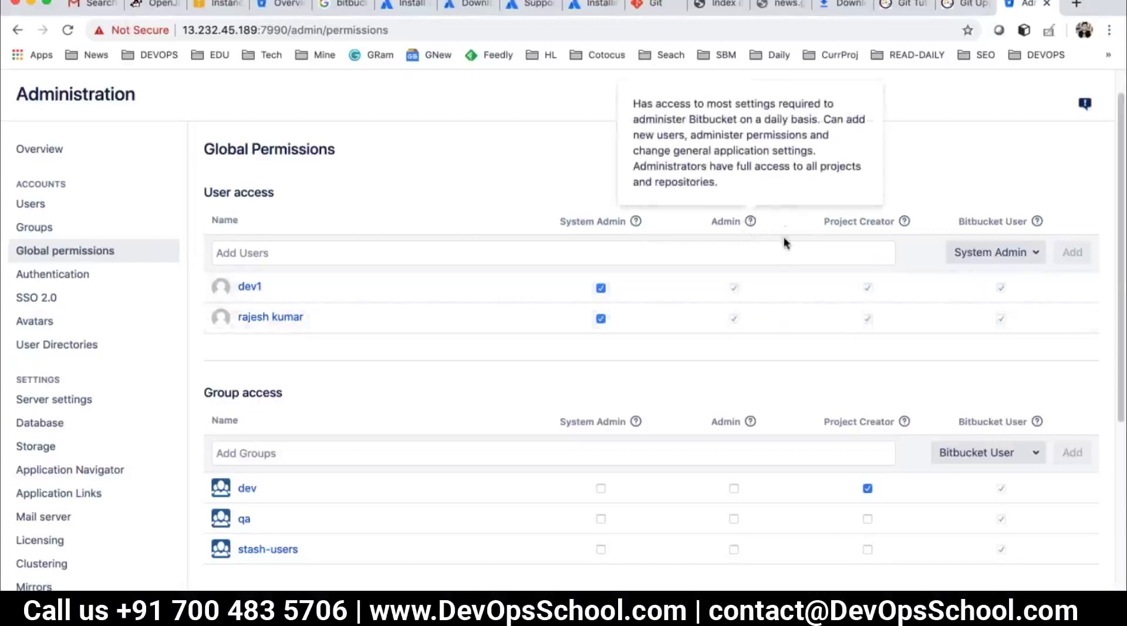
left_click_drag(721, 166, 743, 282)
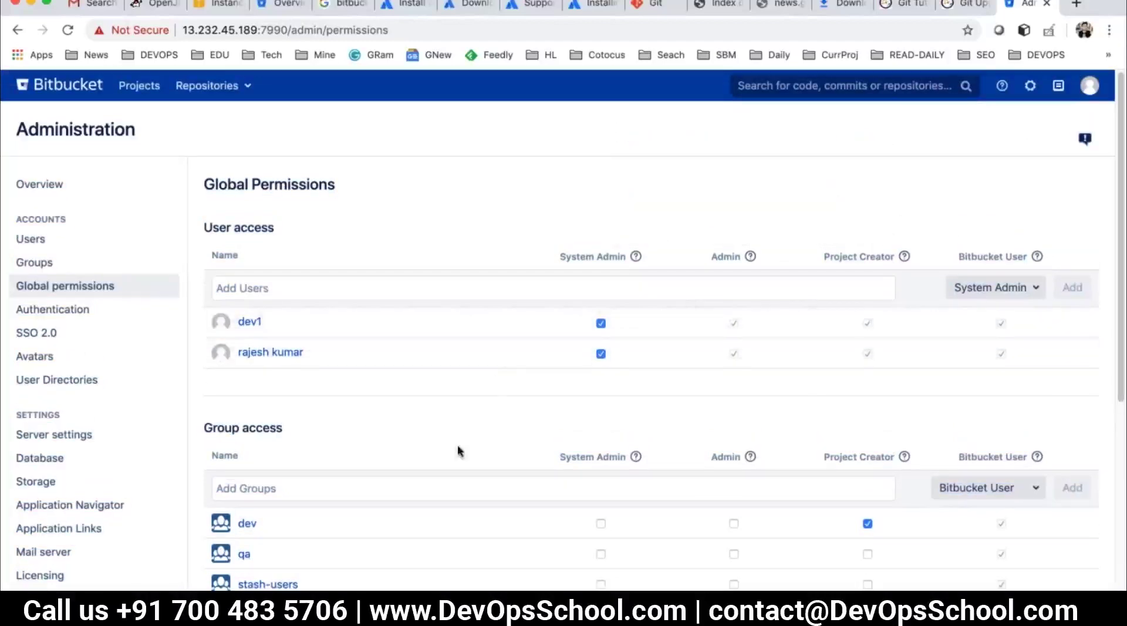
key("super+Tab")
scroll(219, 390, "down", 5)
scroll(219, 391, "up", 1)
scroll(218, 390, "up", 3)
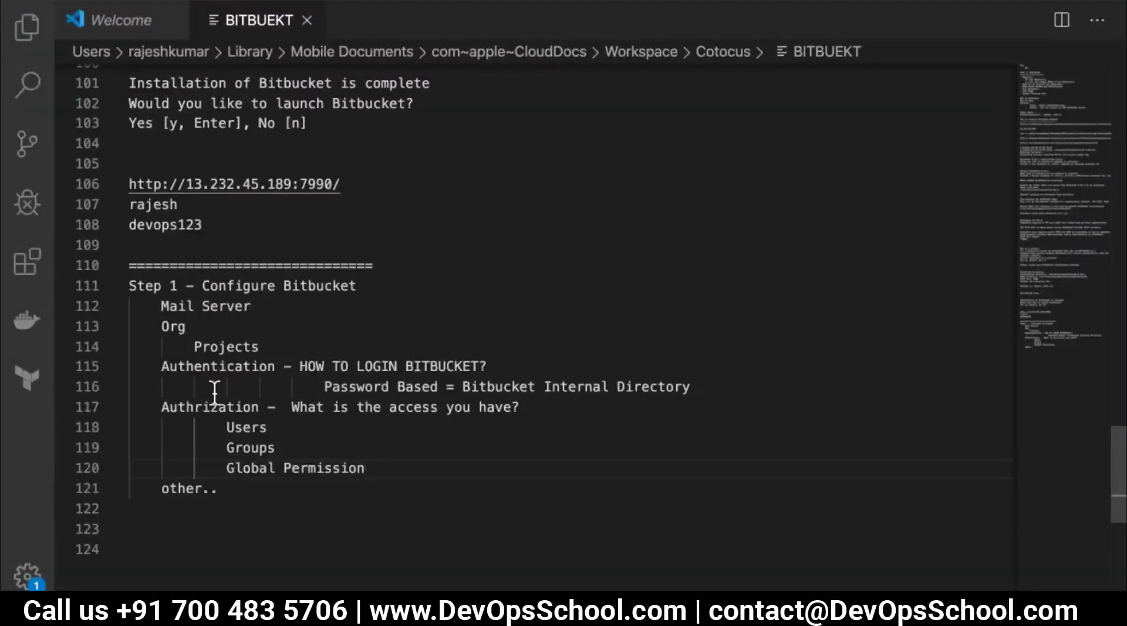
key("super+Tab")
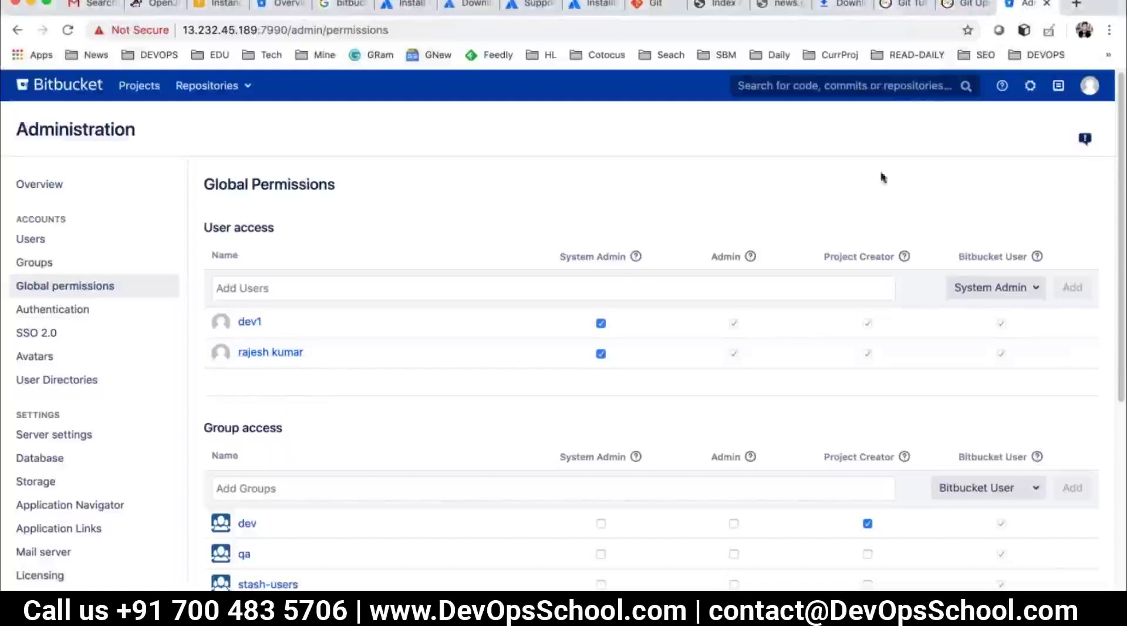
- Review the Administration overview's Mail server and database notices, then open Server settings
left_click(1030, 86)
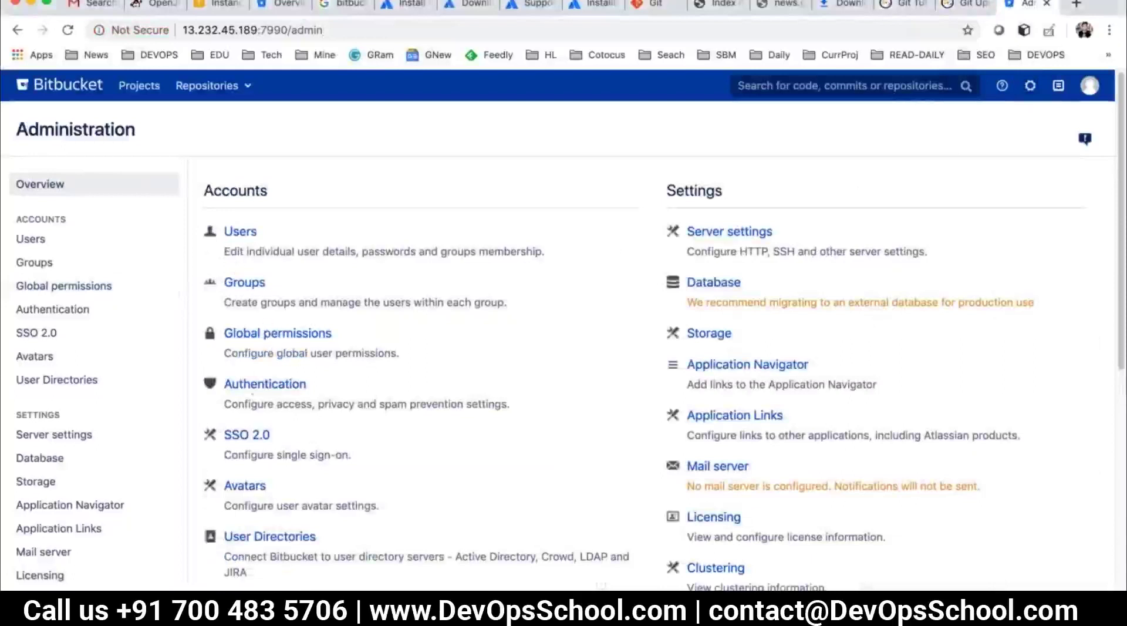
scroll(385, 402, "down", 1)
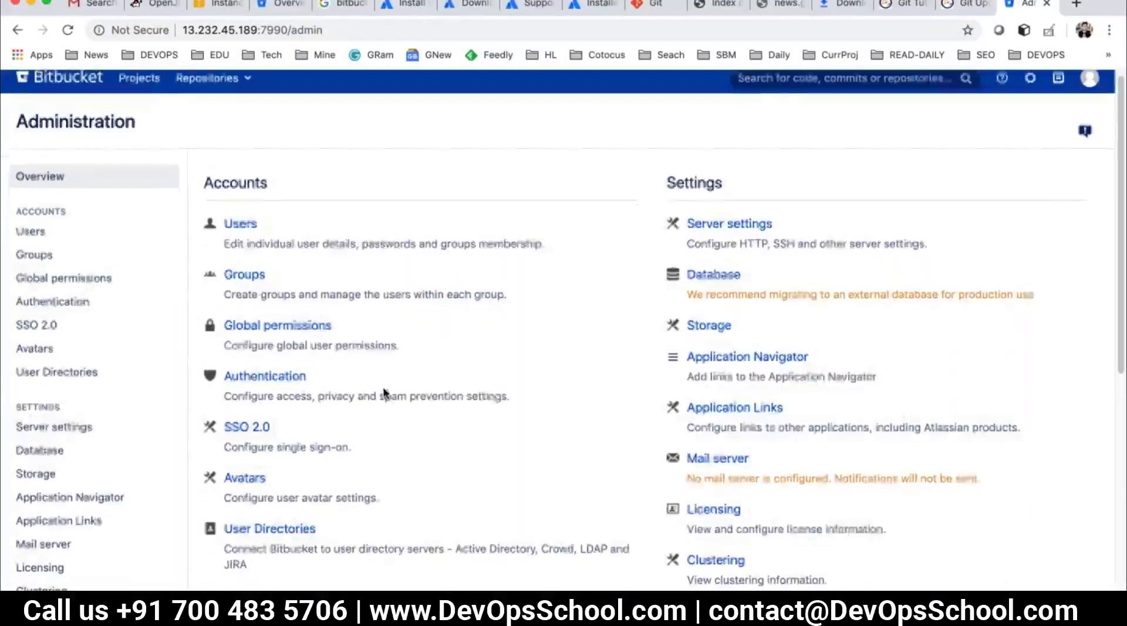
scroll(290, 535, "down", 5)
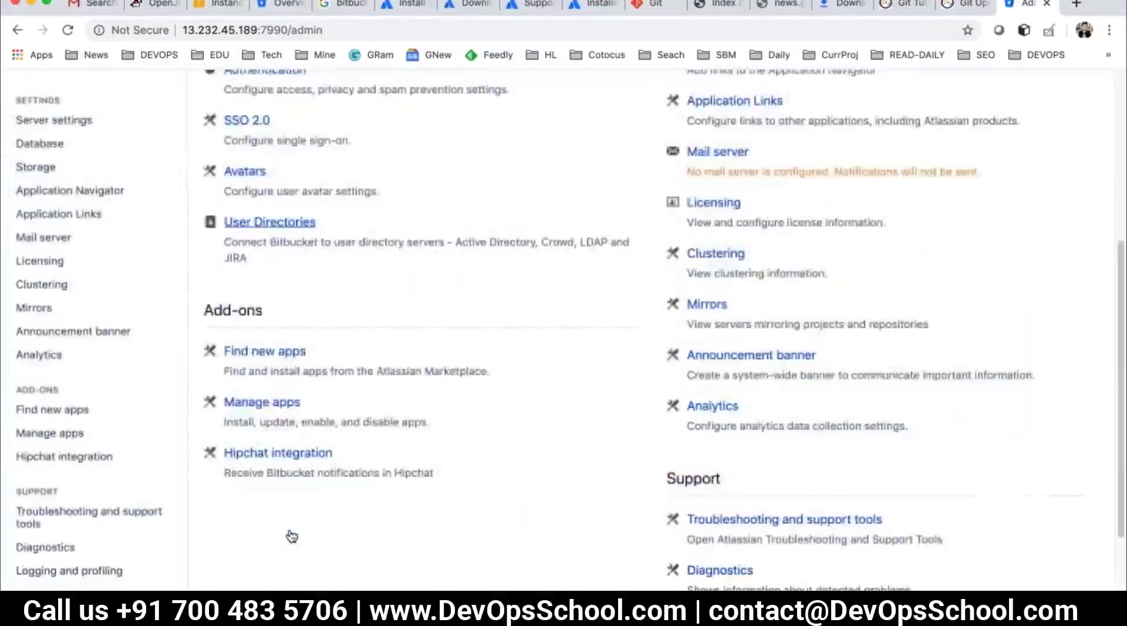
scroll(290, 534, "up", 3)
scroll(291, 534, "down", 1)
scroll(566, 402, "up", 3)
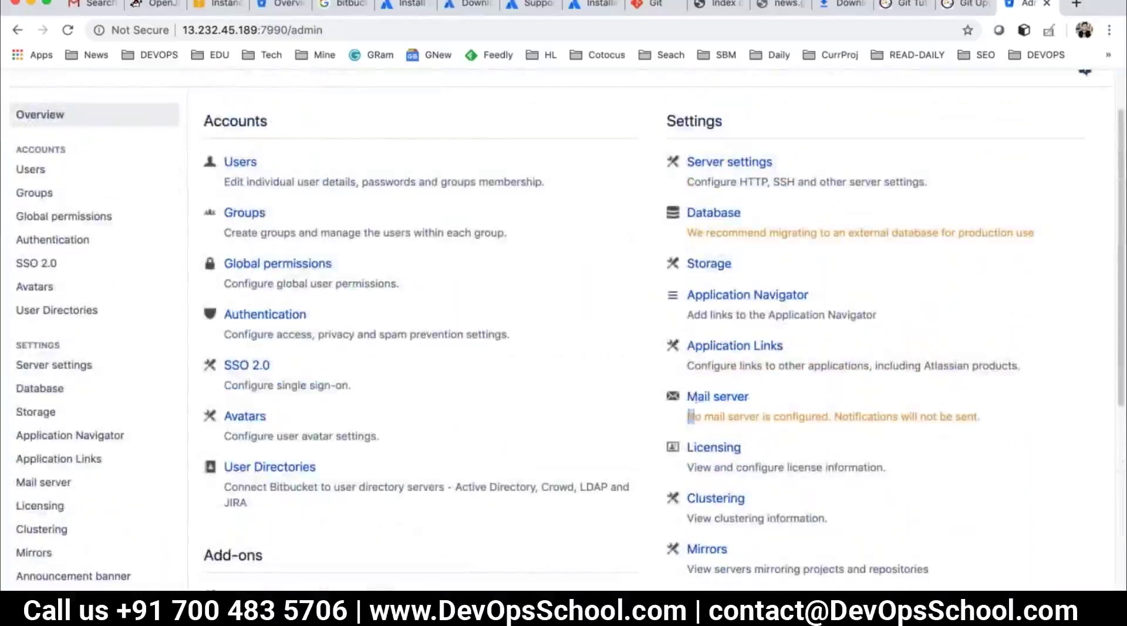
left_click_drag(750, 400, 689, 396)
left_click_drag(753, 230, 721, 212)
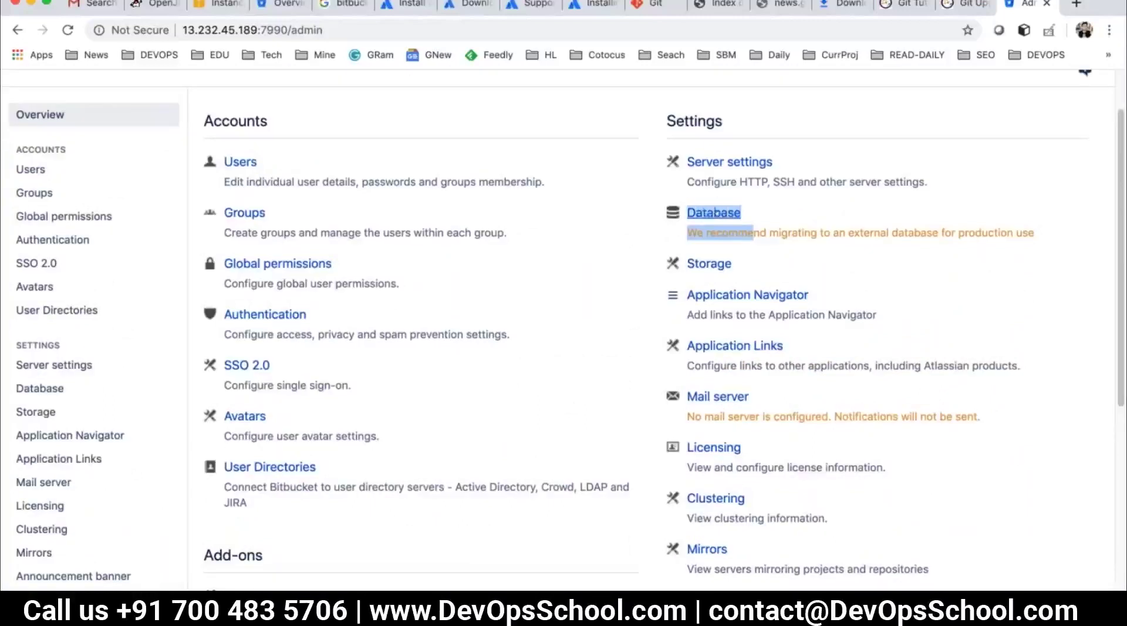
left_click(971, 186)
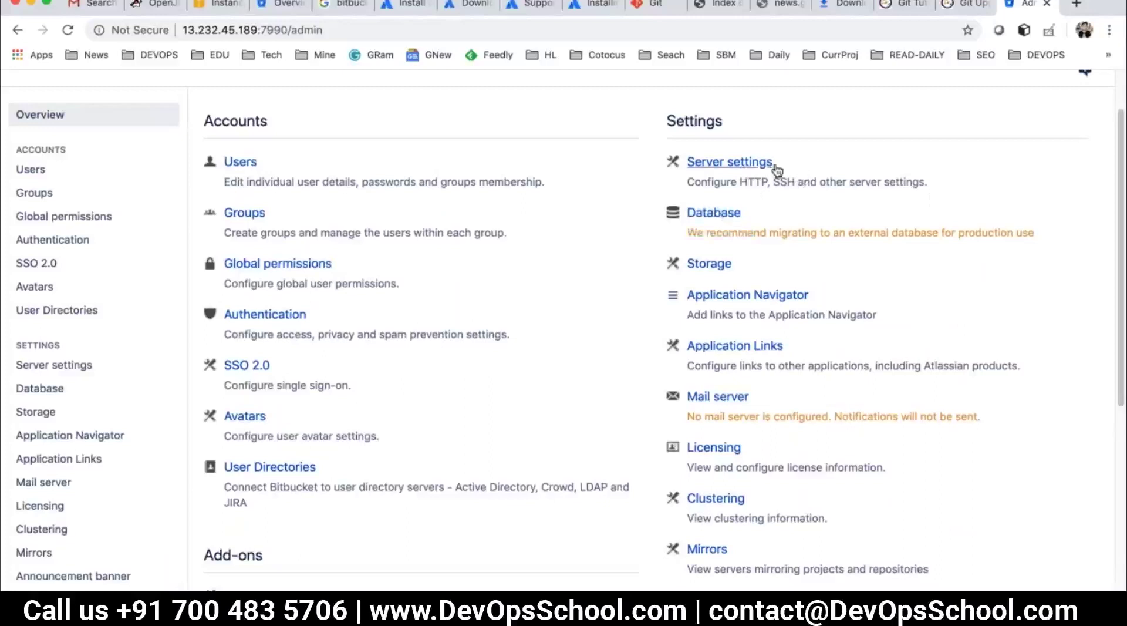
left_click_drag(777, 160, 693, 154)
left_click(702, 167)
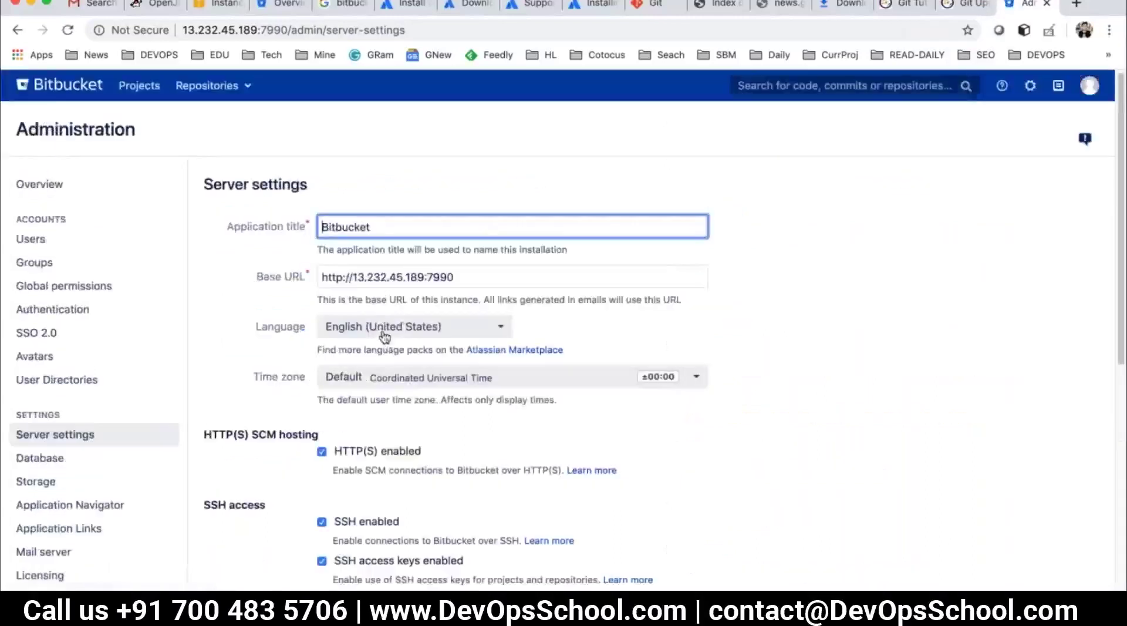
- Inspect the Base URL, SSH port 7999 and SSH base URL fields
left_click(337, 276)
double_click(337, 276)
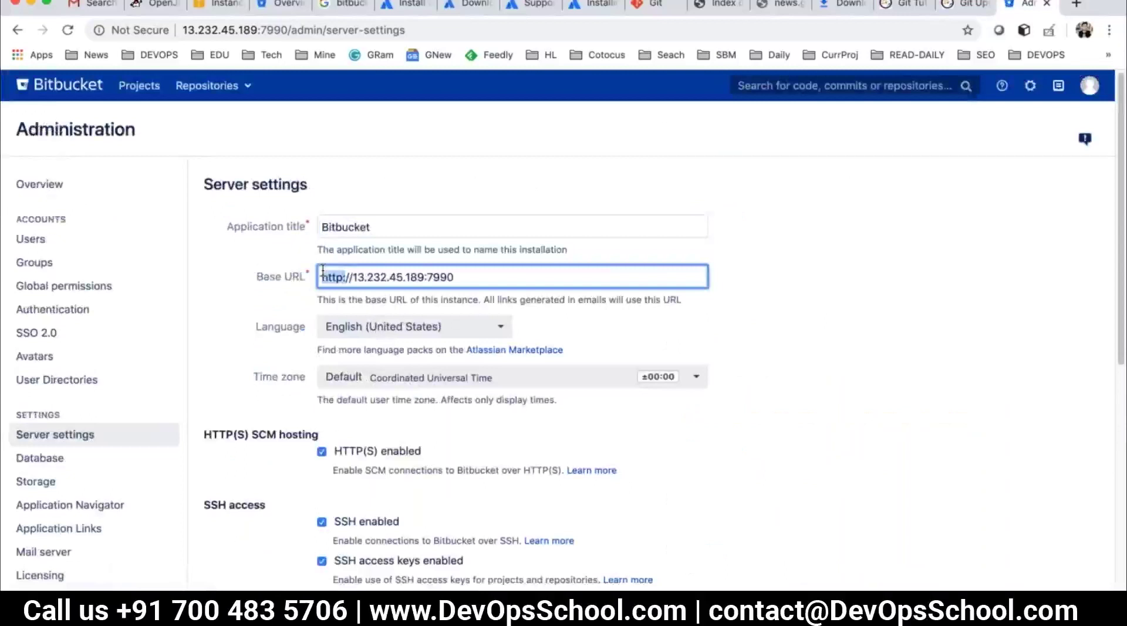
scroll(405, 420, "down", 1)
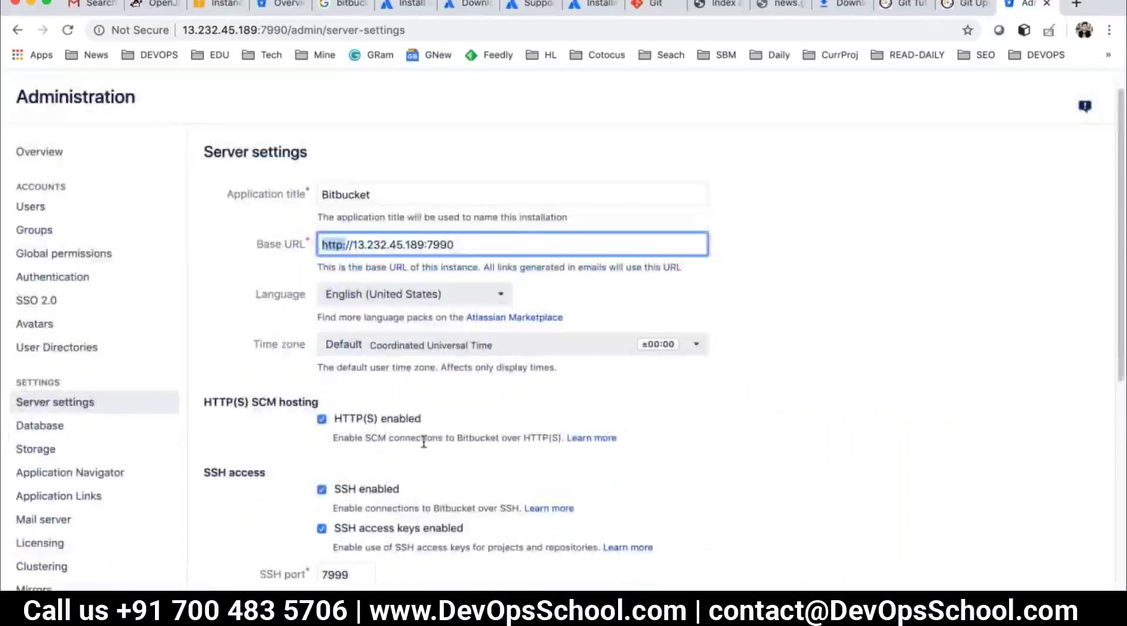
scroll(424, 442, "down", 1)
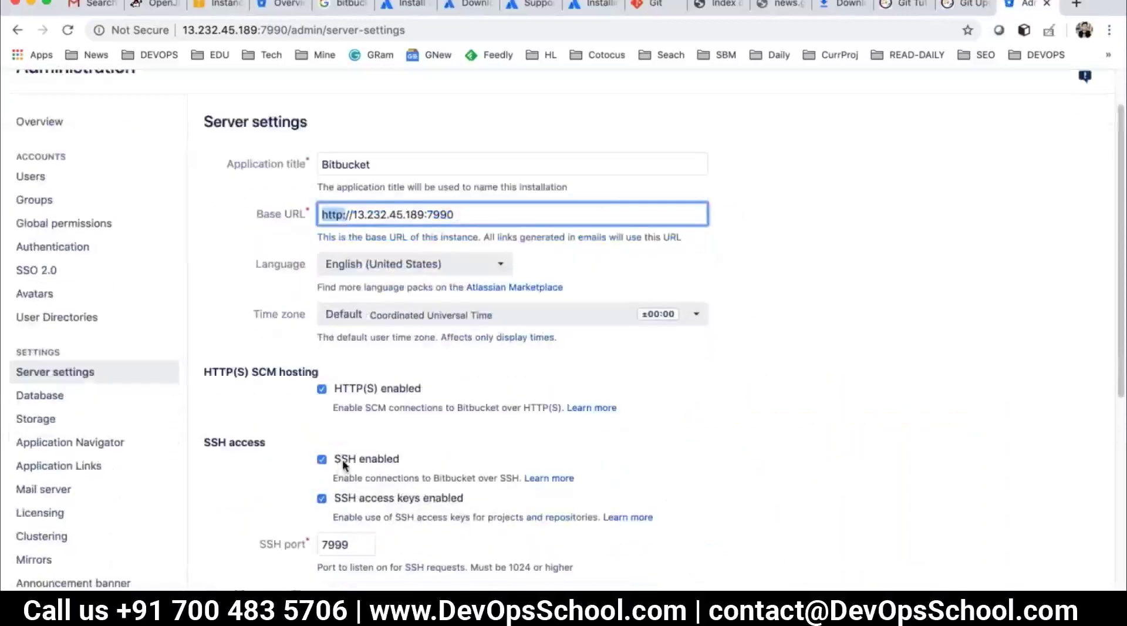
scroll(382, 499, "down", 2)
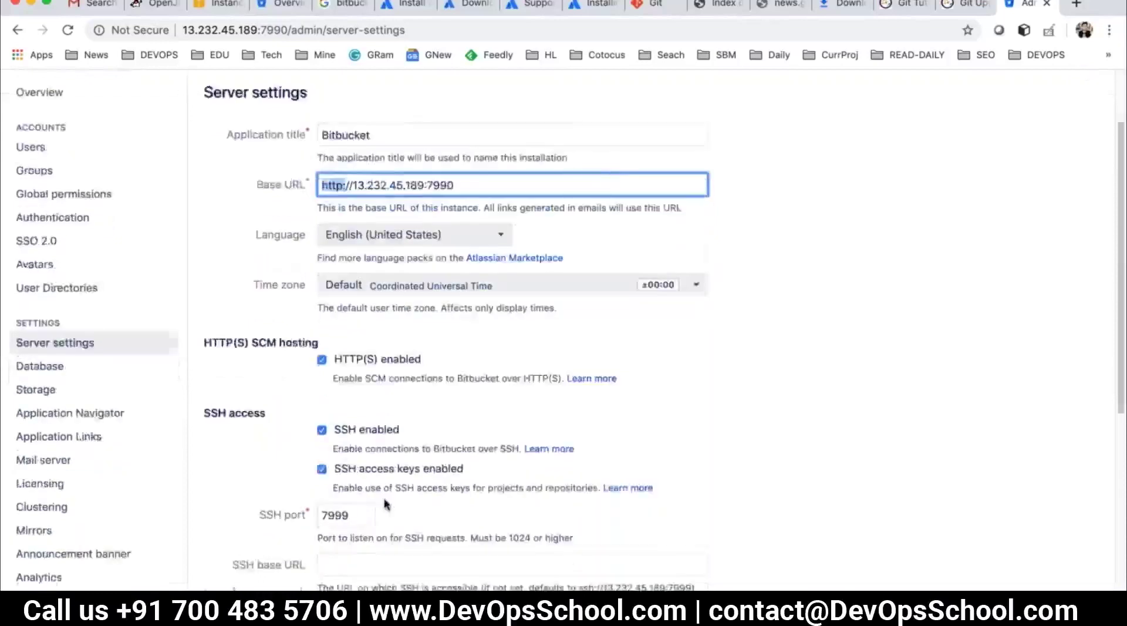
double_click(337, 485)
scroll(324, 480, "down", 2)
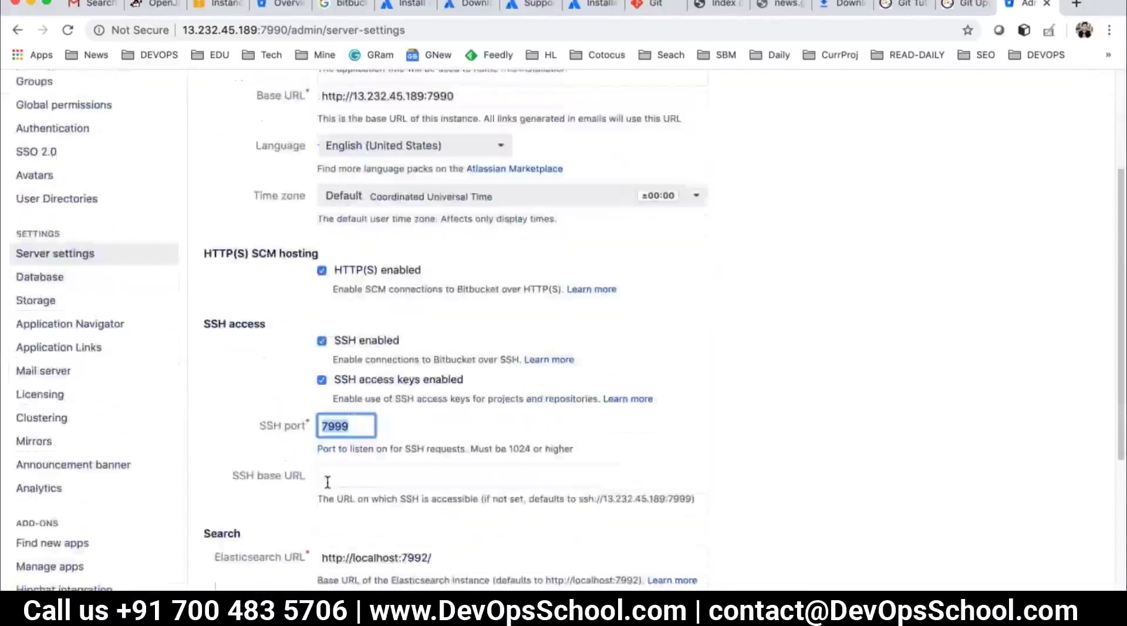
left_click_drag(277, 476, 350, 468)
left_click(369, 474)
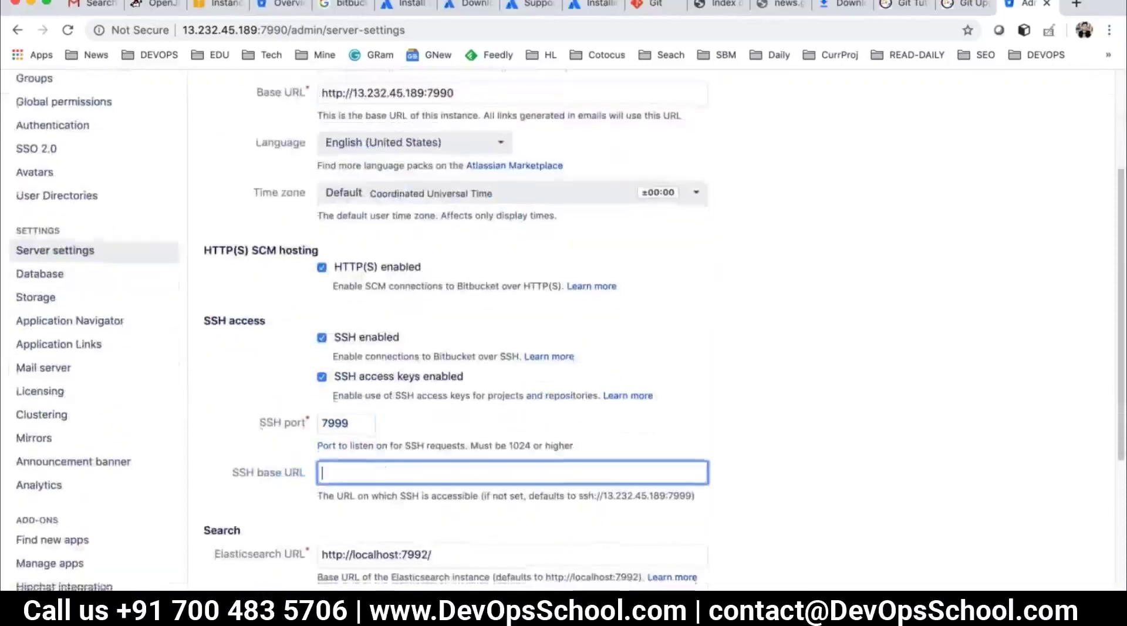
scroll(292, 439, "down", 4)
left_click_drag(433, 428, 310, 437)
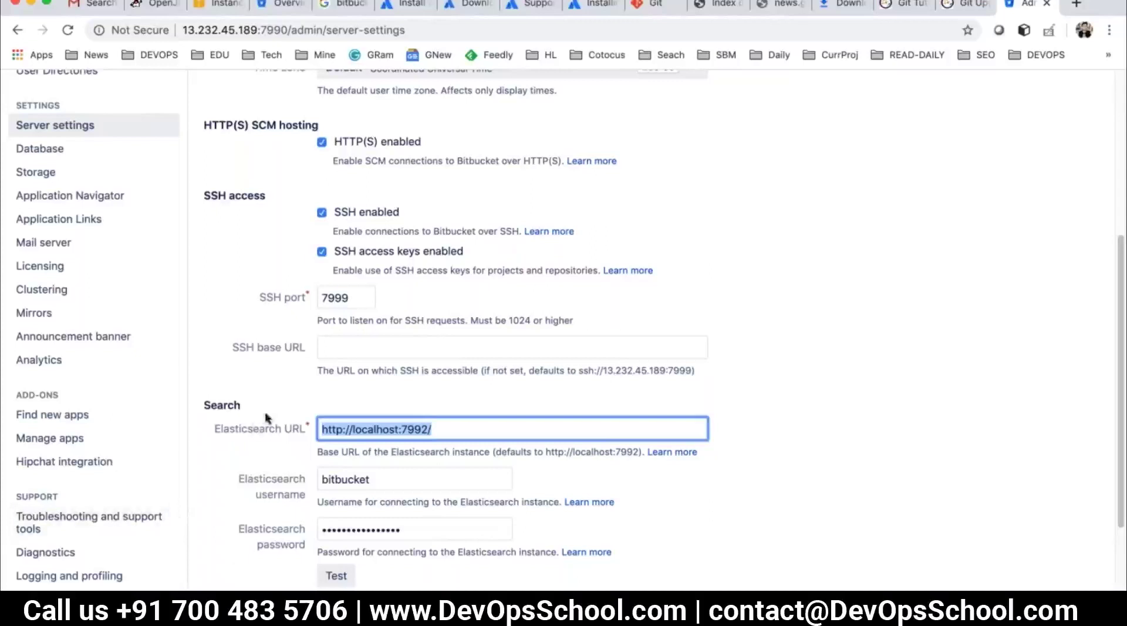
scroll(486, 441, "down", 1)
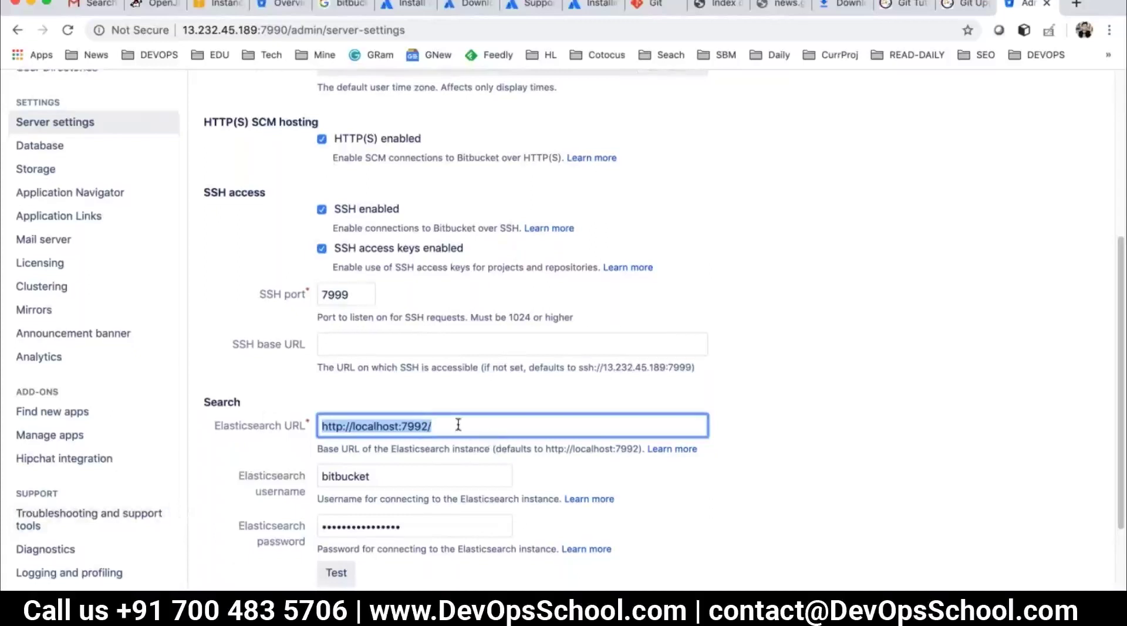
left_click(459, 425)
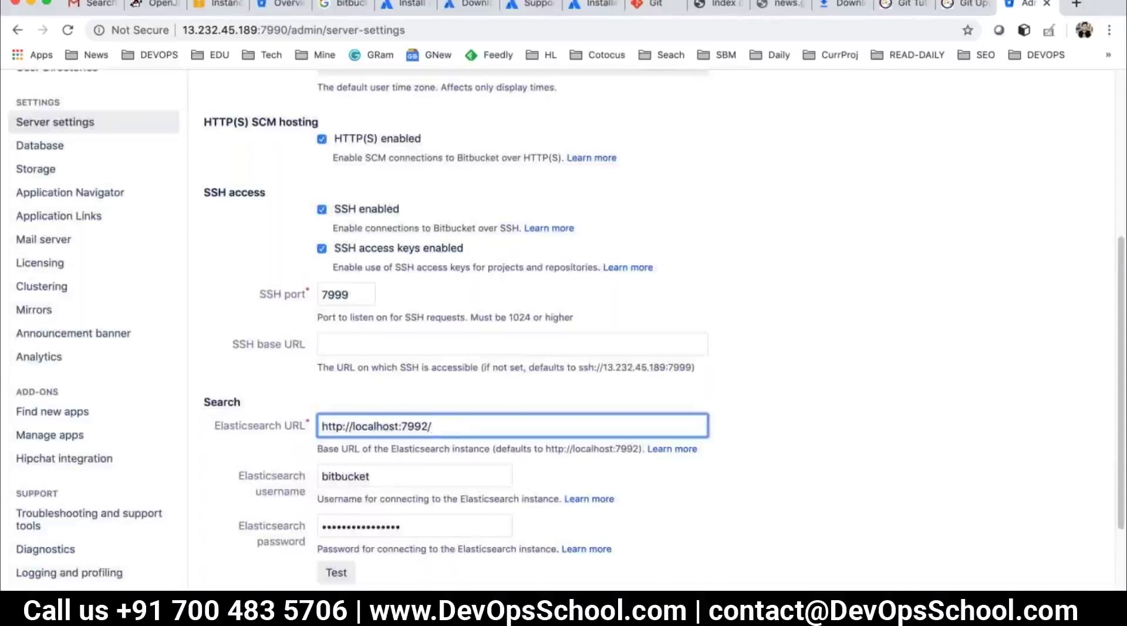
key("super+Tab")
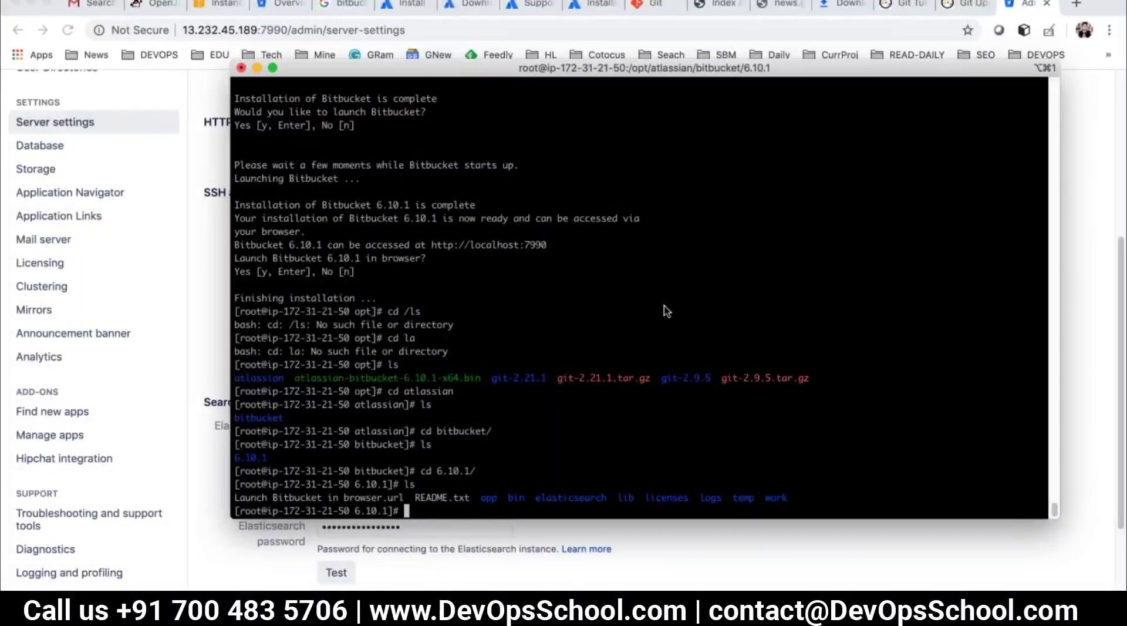
- Restart the terminal session and ssh back into the Bitbucket server
right_click(547, 499)
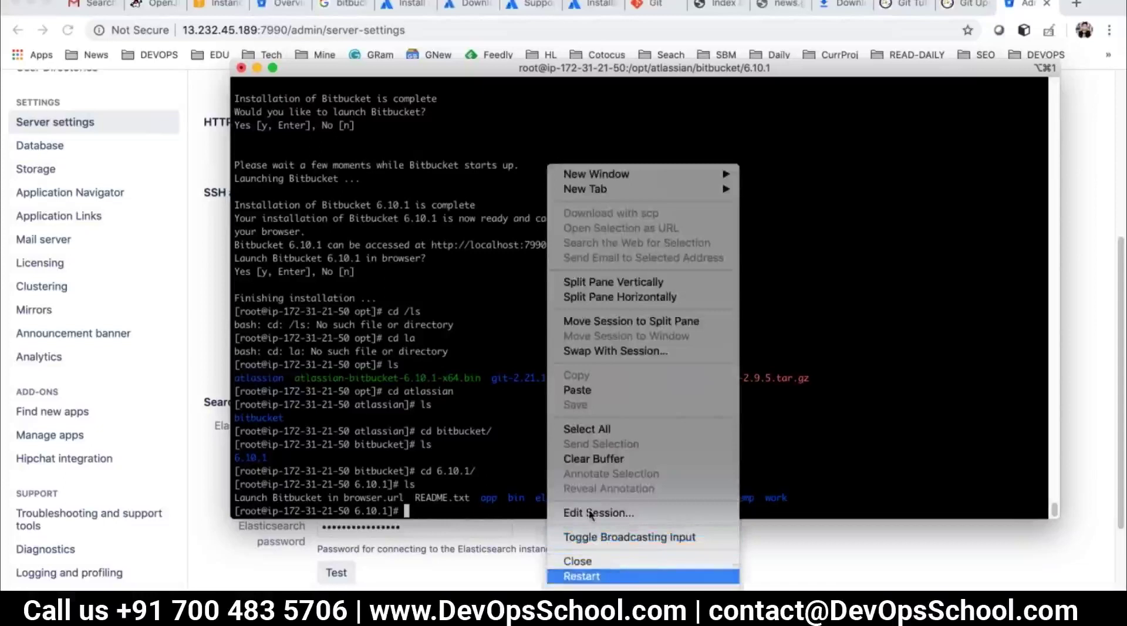
left_click(612, 574)
left_click(747, 168)
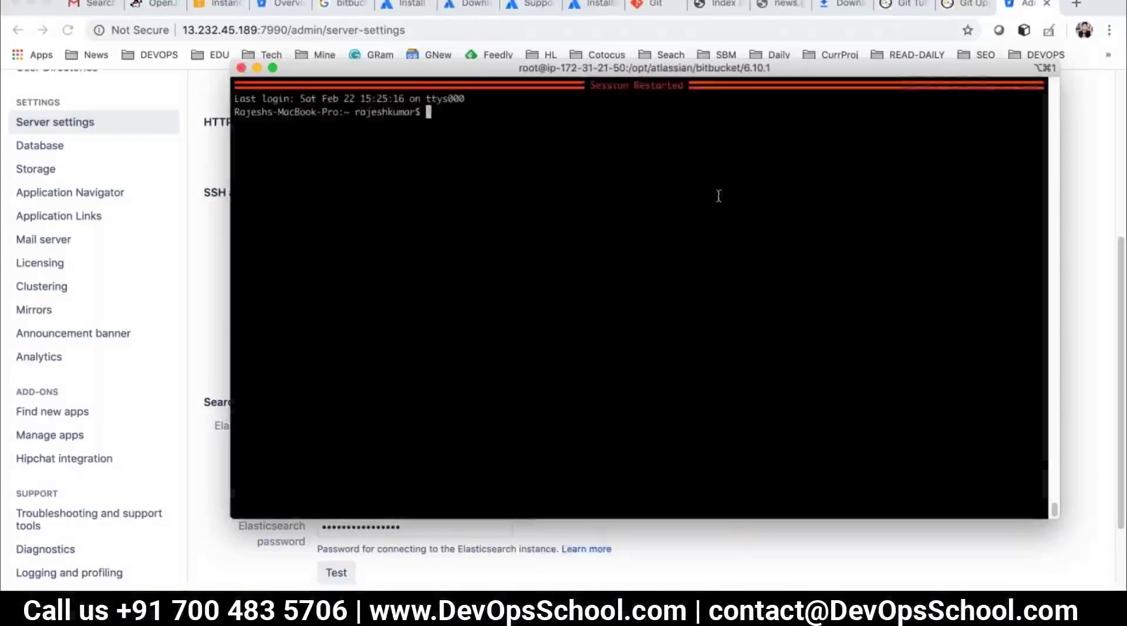
key("Up")
key("Return")
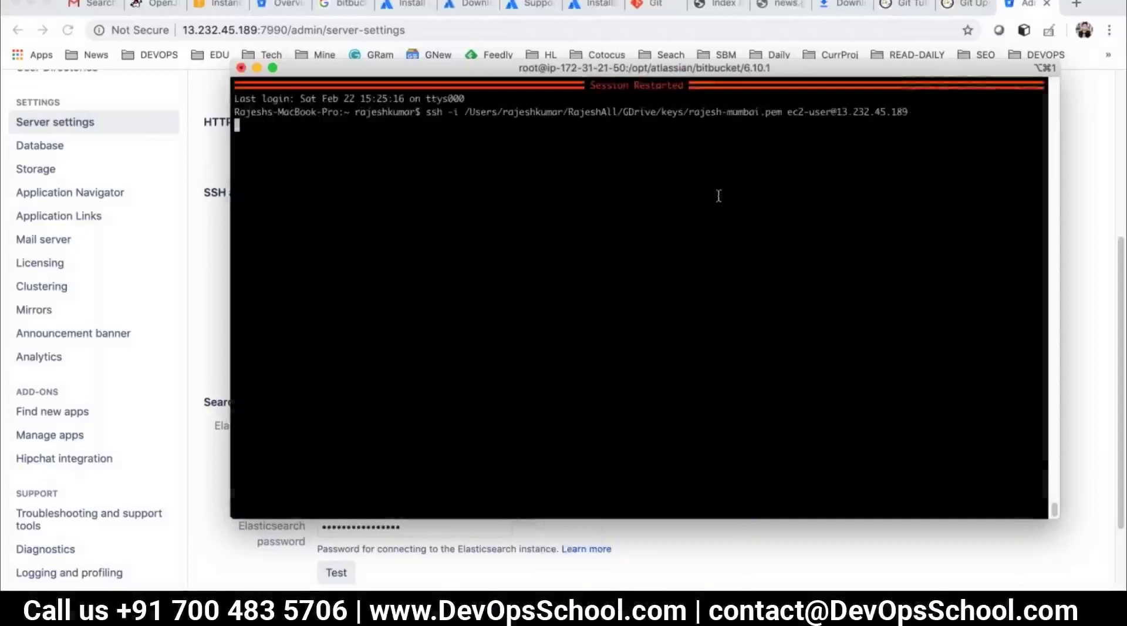
- Become root with sudo -s and confirm Elasticsearch runs via ps -eaf | grep elas
type("s")
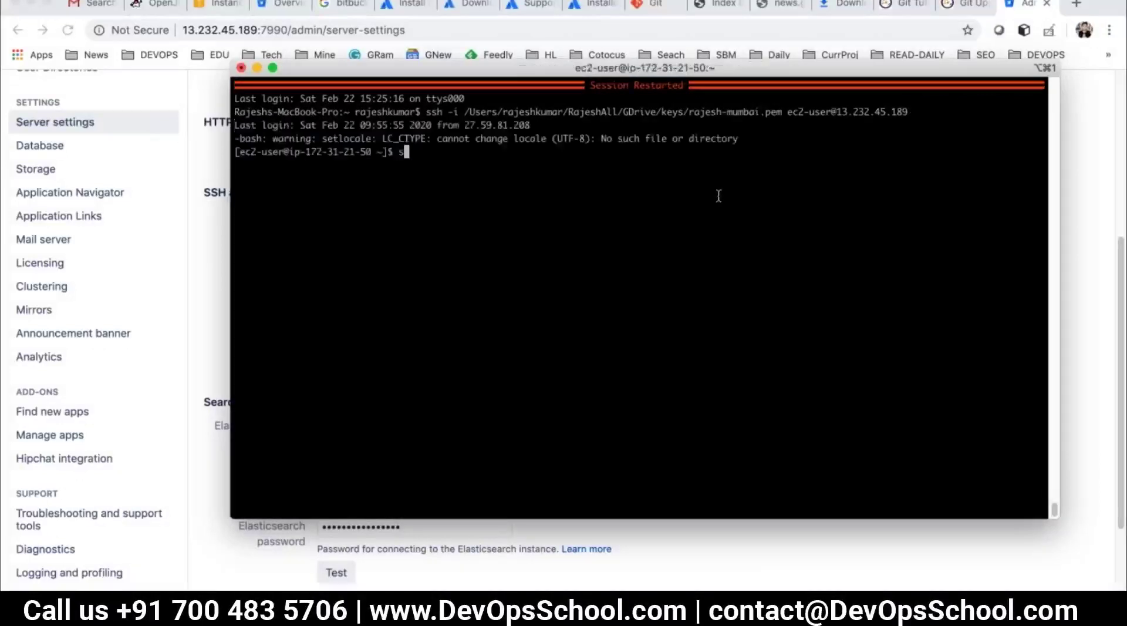
type("udo -s")
key("Return")
type("ps -")
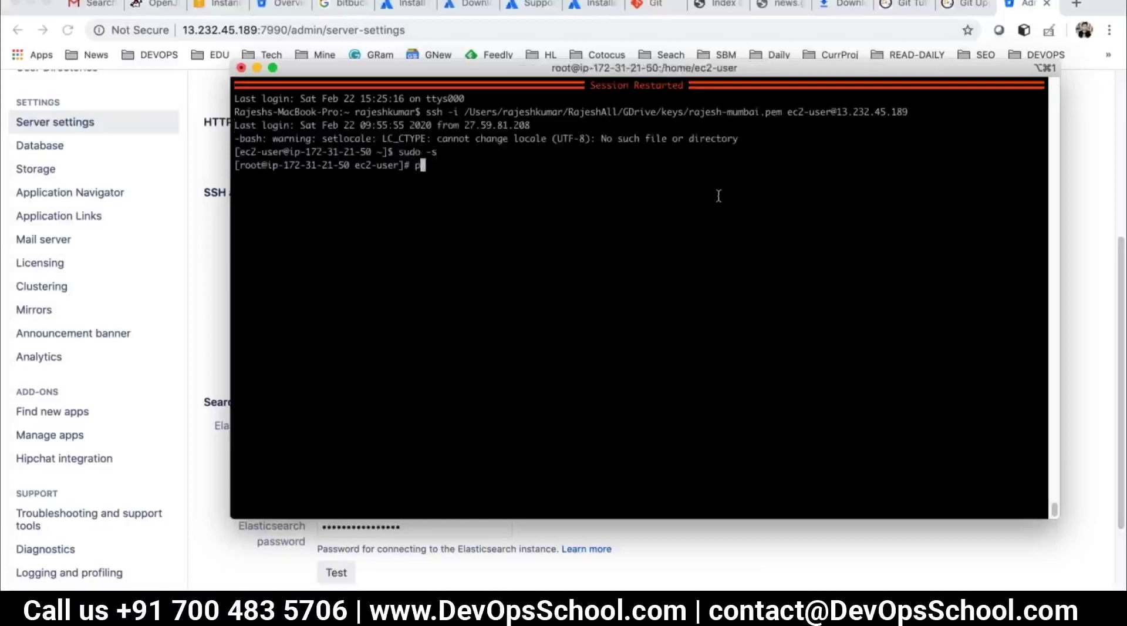
type("eaf | grep elas")
key("Return")
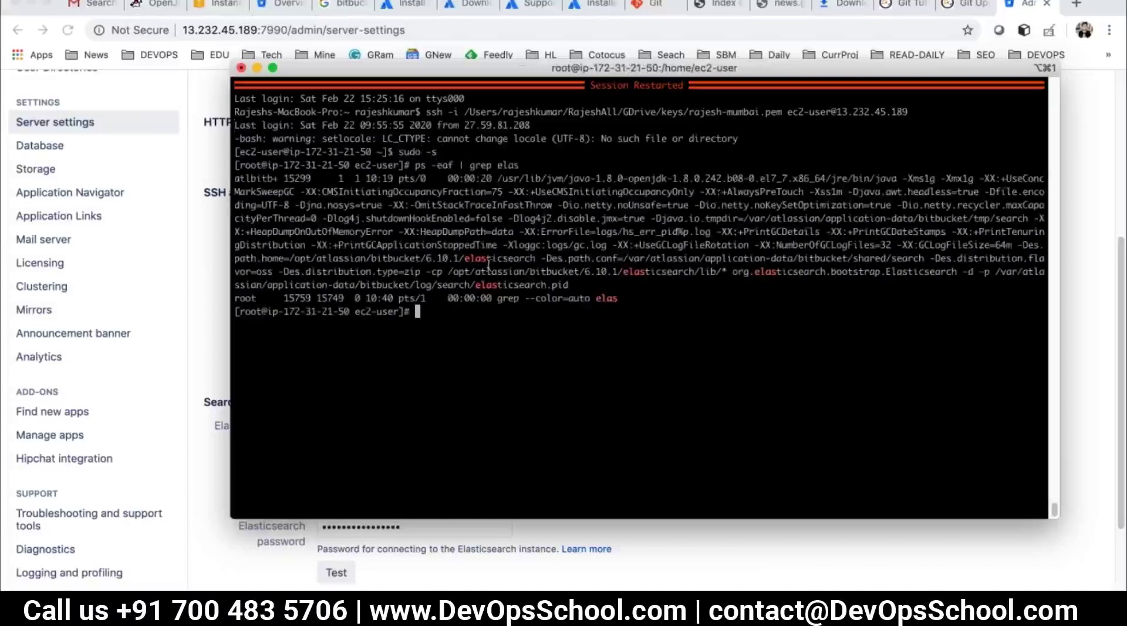
left_click_drag(524, 303, 440, 254)
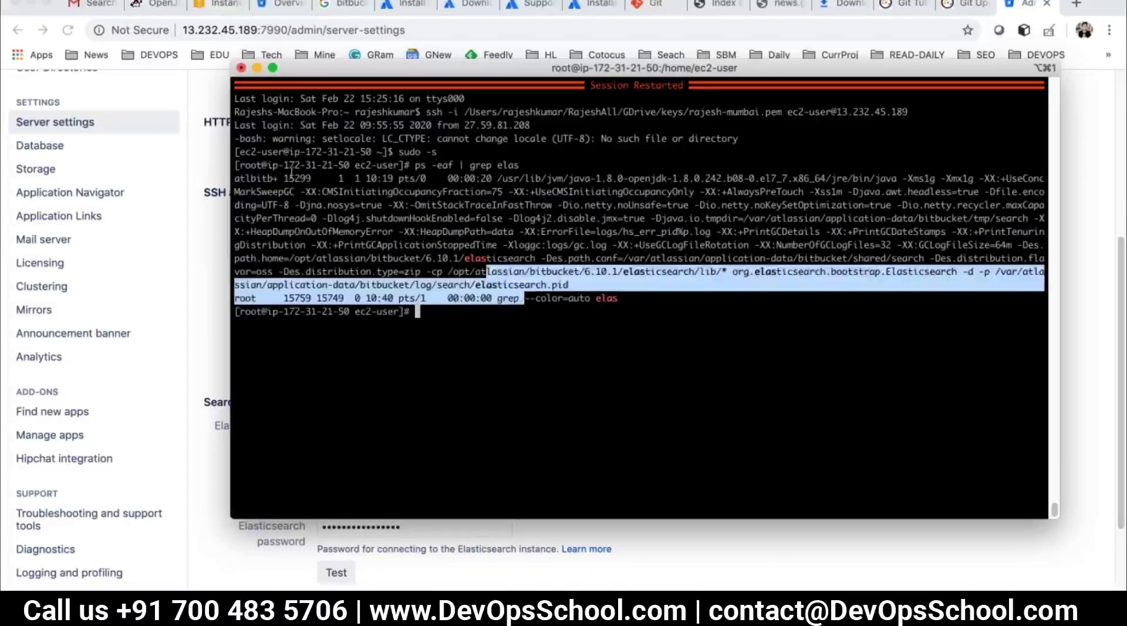
left_click_drag(323, 229, 418, 351)
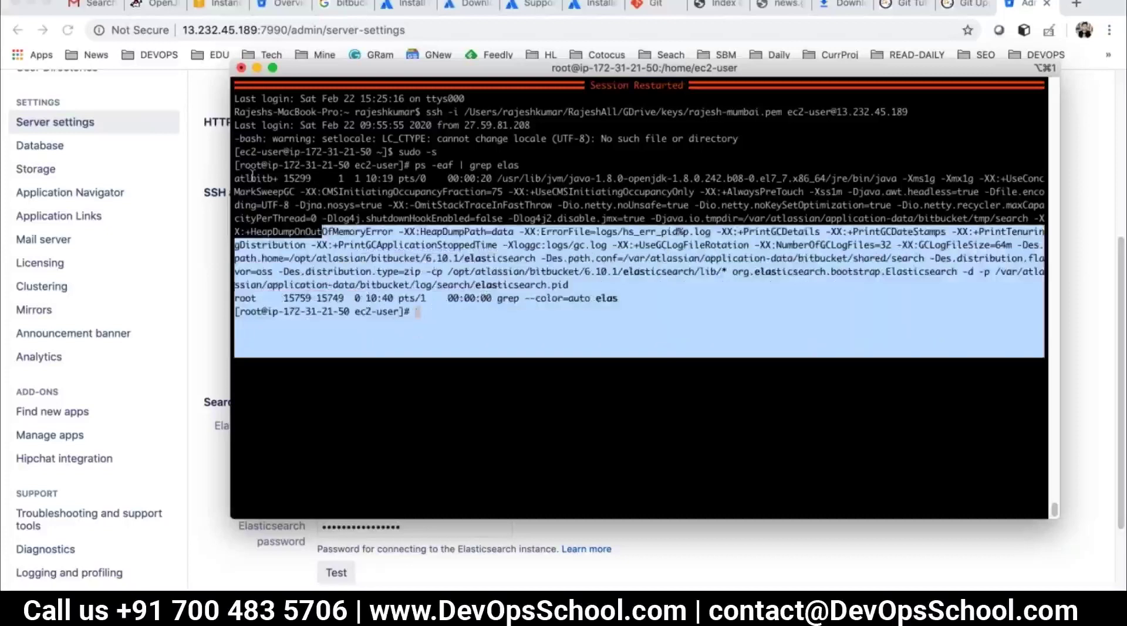
double_click(256, 177)
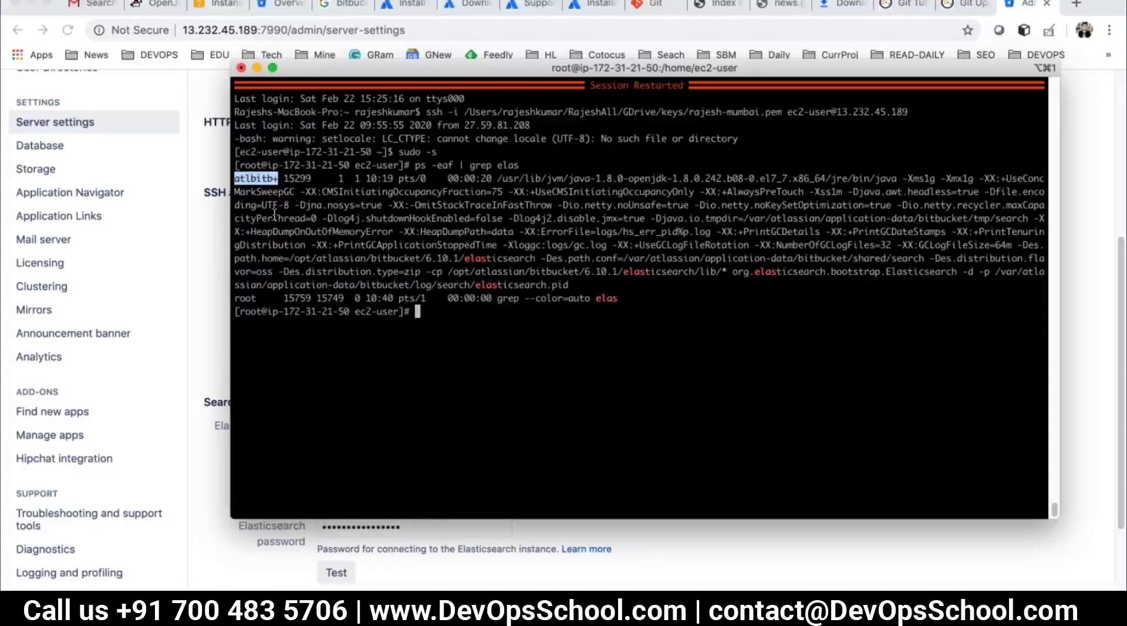
key("super+Tab")
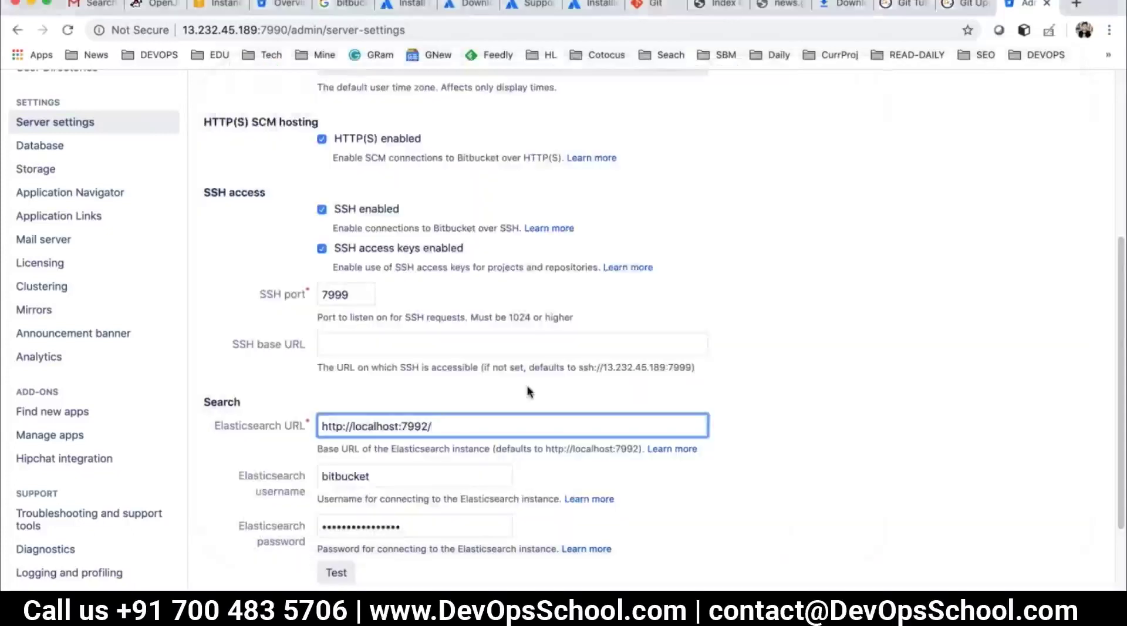
key("super+Tab")
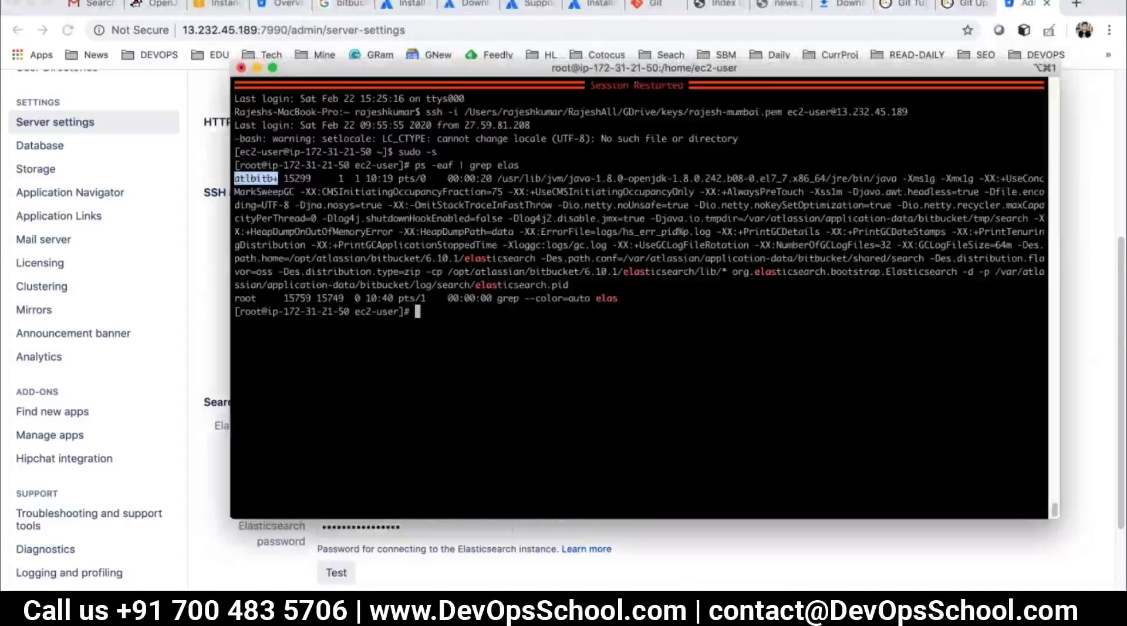
key("super+Tab")
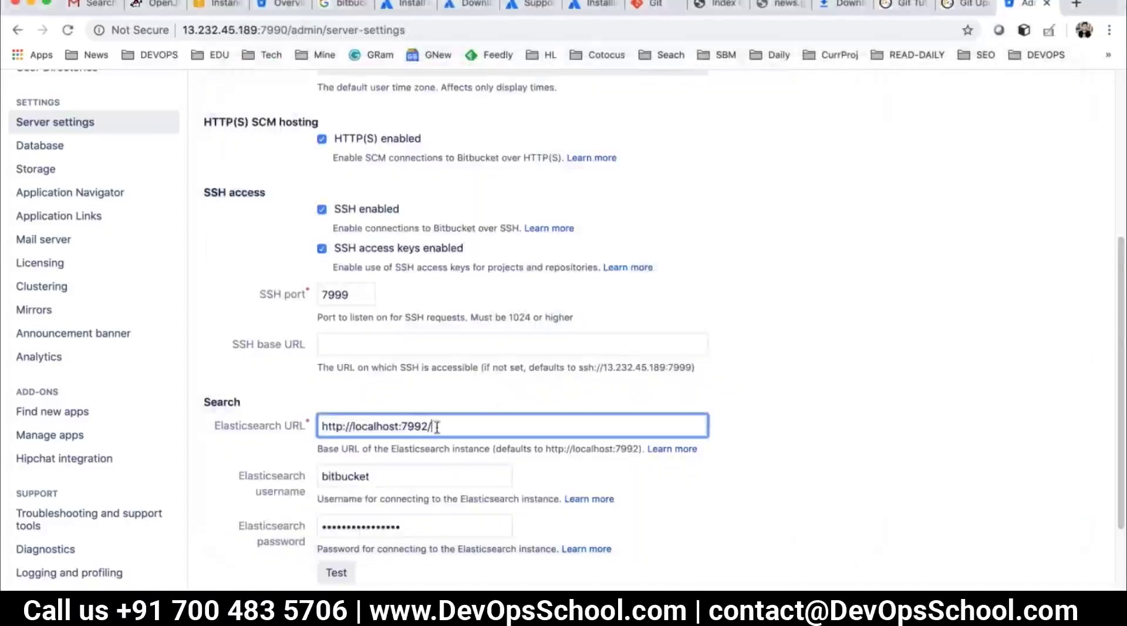
left_click_drag(433, 424, 327, 402)
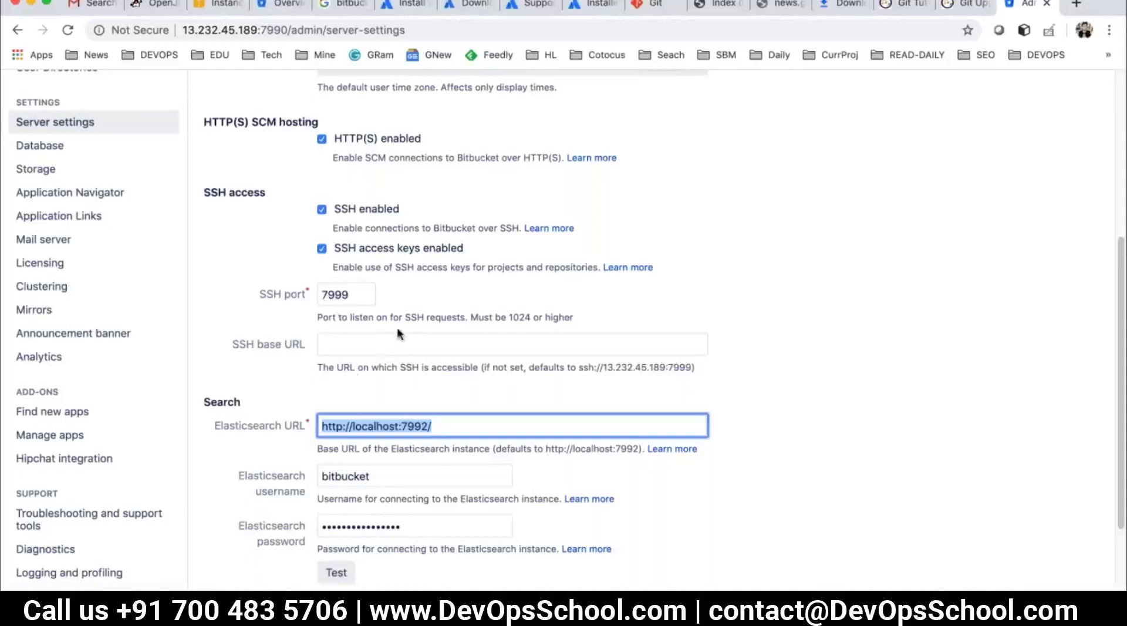
scroll(446, 402, "down", 1)
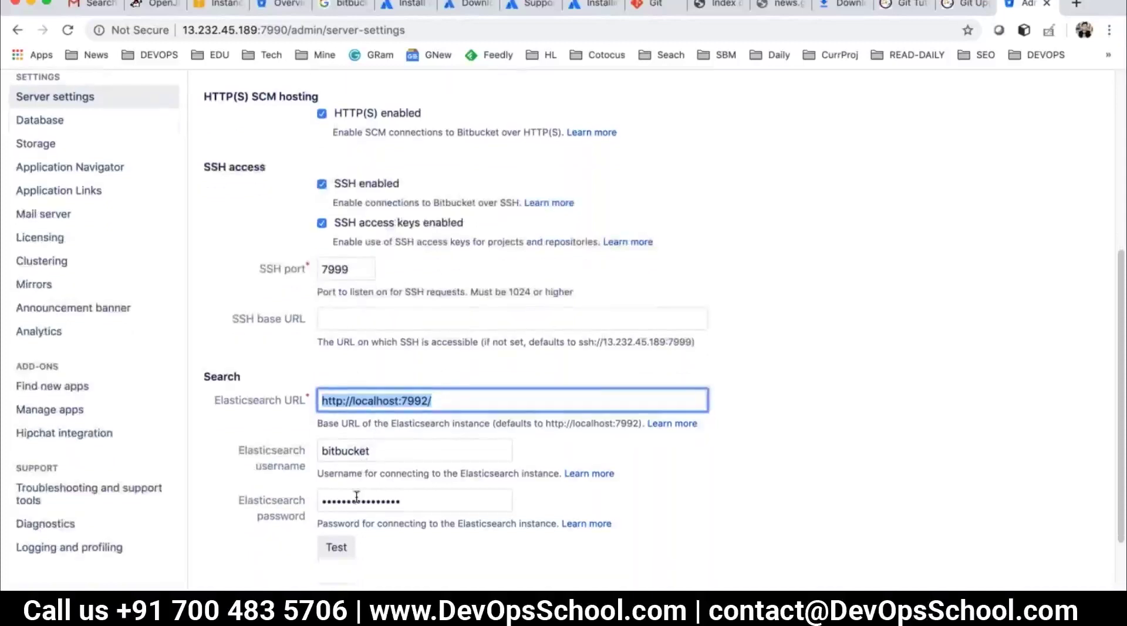
scroll(356, 496, "down", 2)
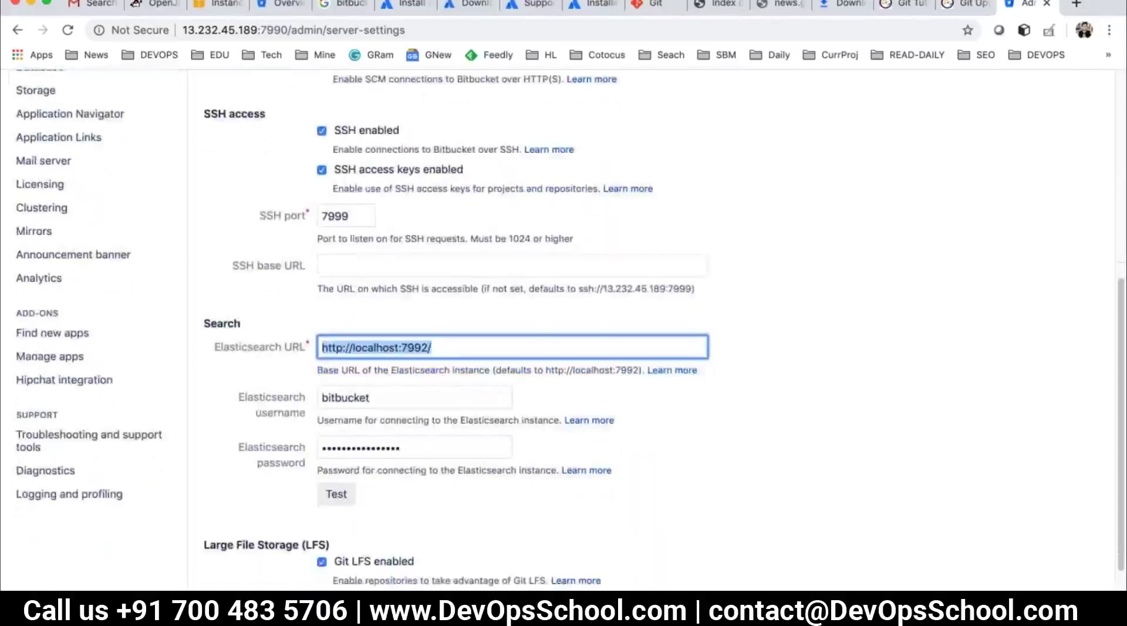
scroll(361, 496, "down", 4)
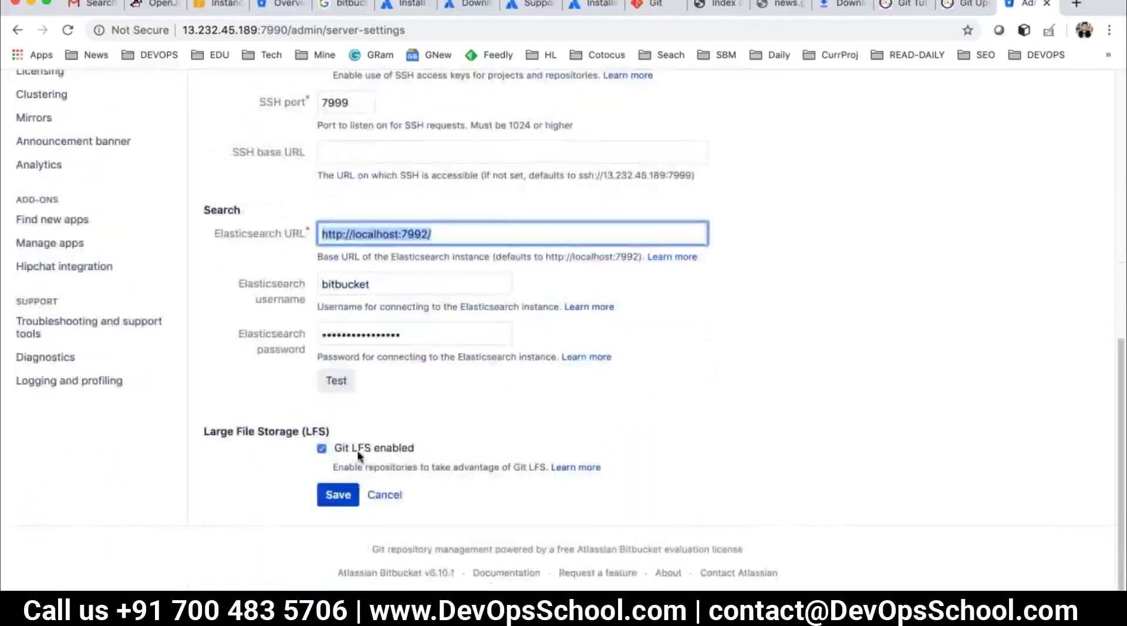
scroll(355, 457, "up", 1)
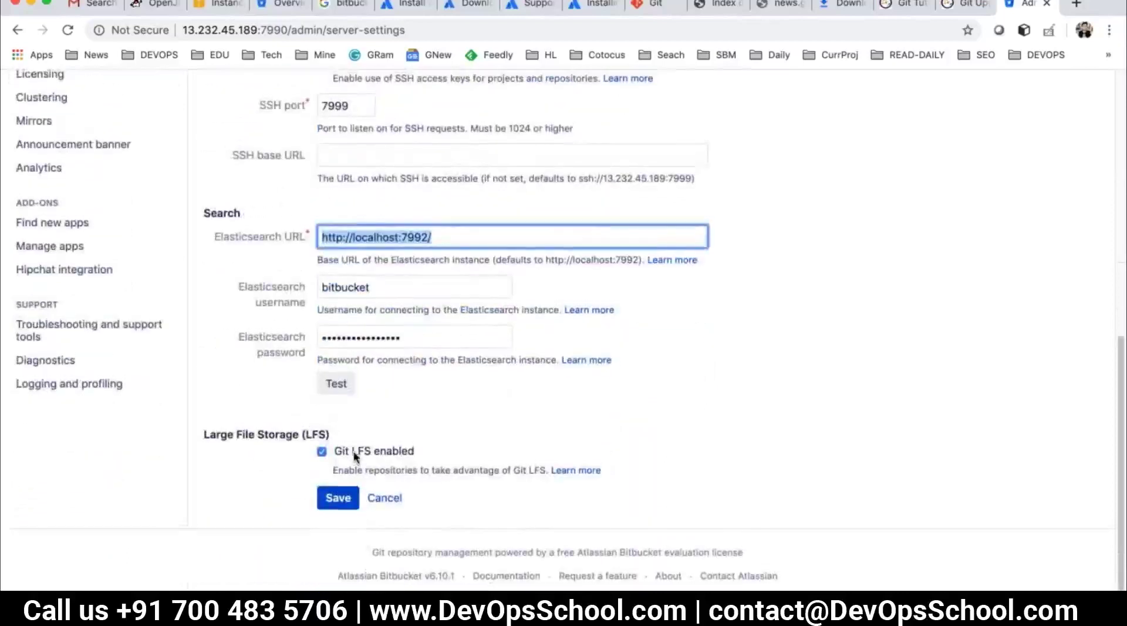
scroll(355, 457, "up", 1)
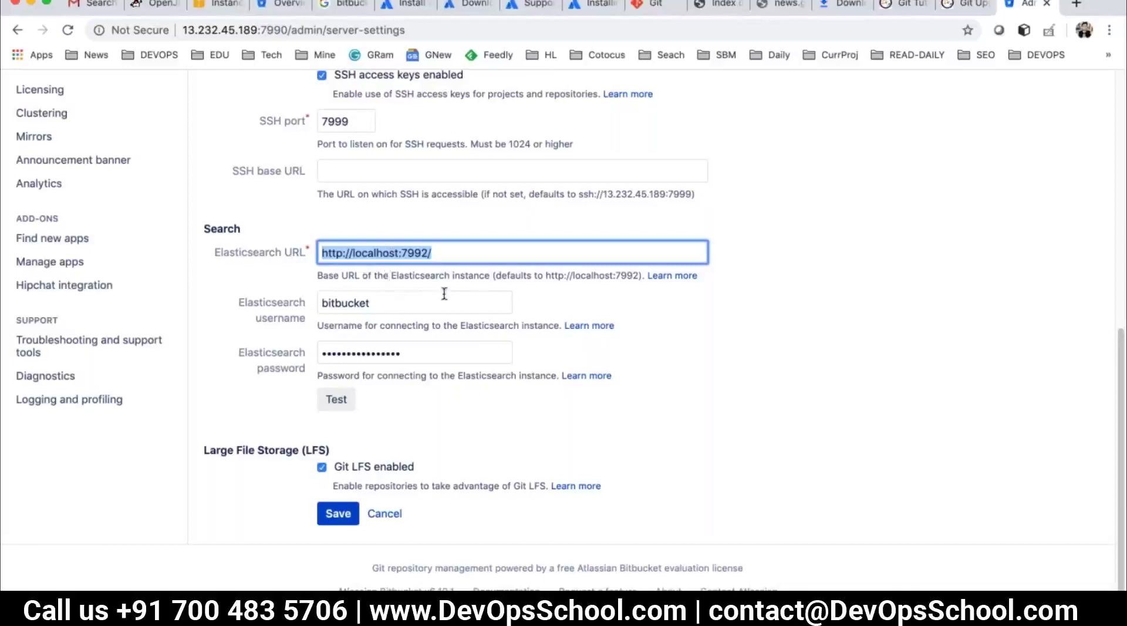
key("Return")
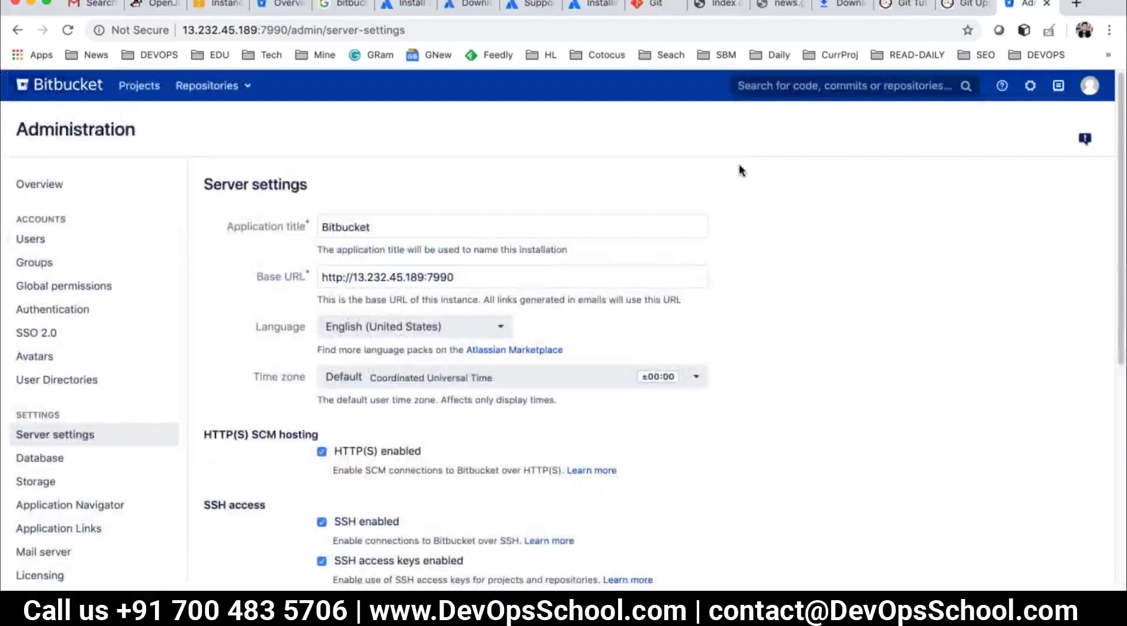
- Save the server settings and return to the Administration overview
left_click(756, 85)
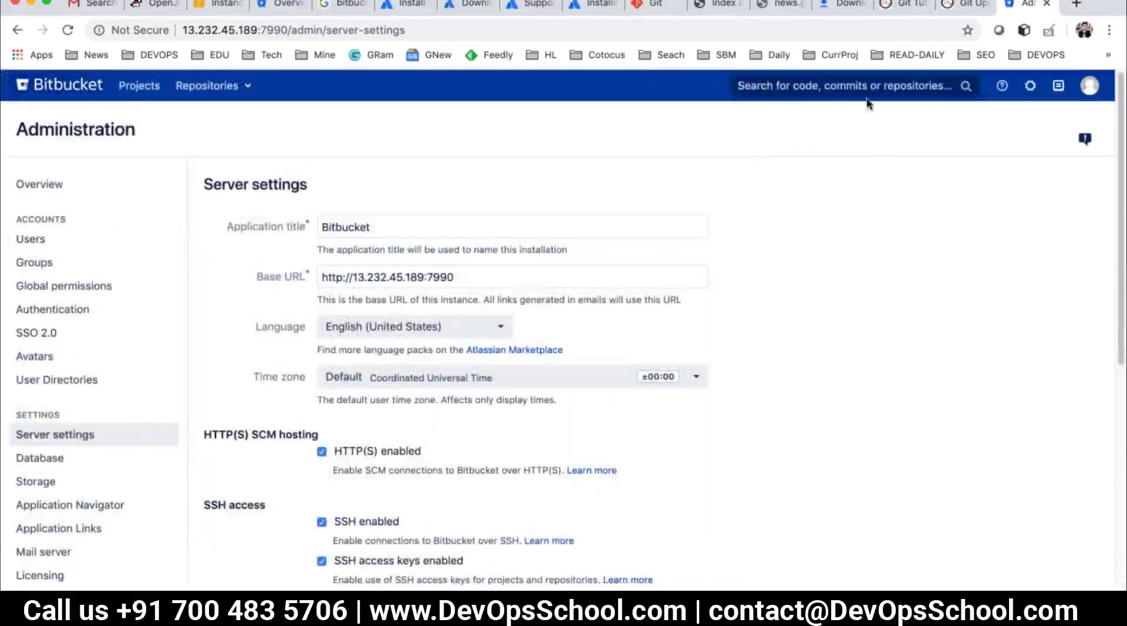
scroll(620, 204, "down", 5)
scroll(428, 490, "down", 2)
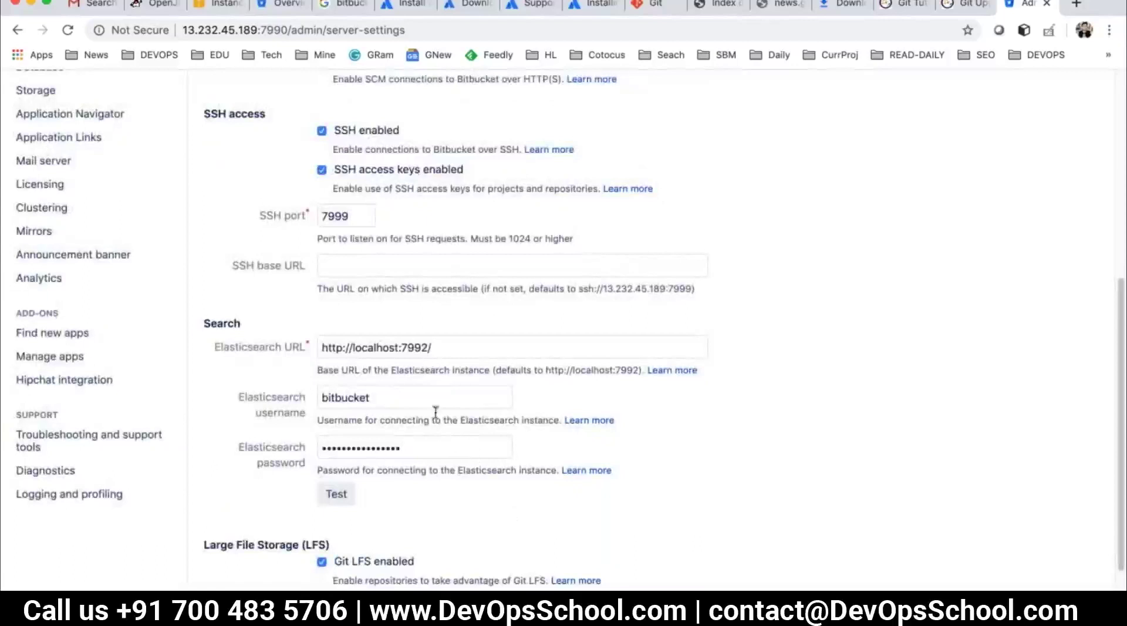
scroll(434, 411, "down", 3)
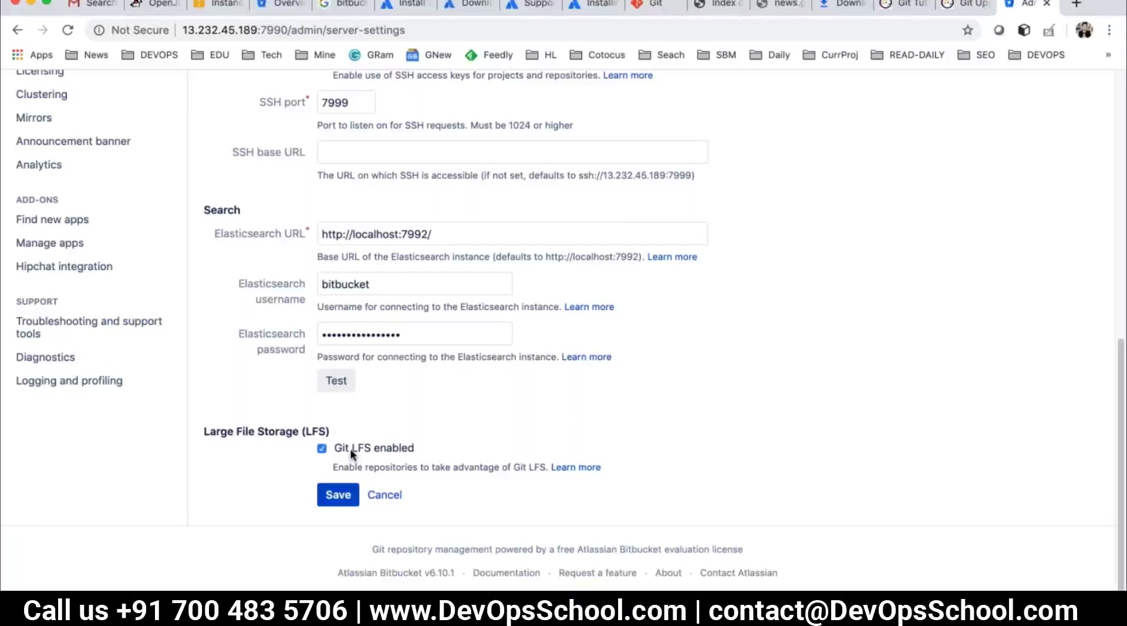
left_click(336, 500)
scroll(352, 397, "up", 3)
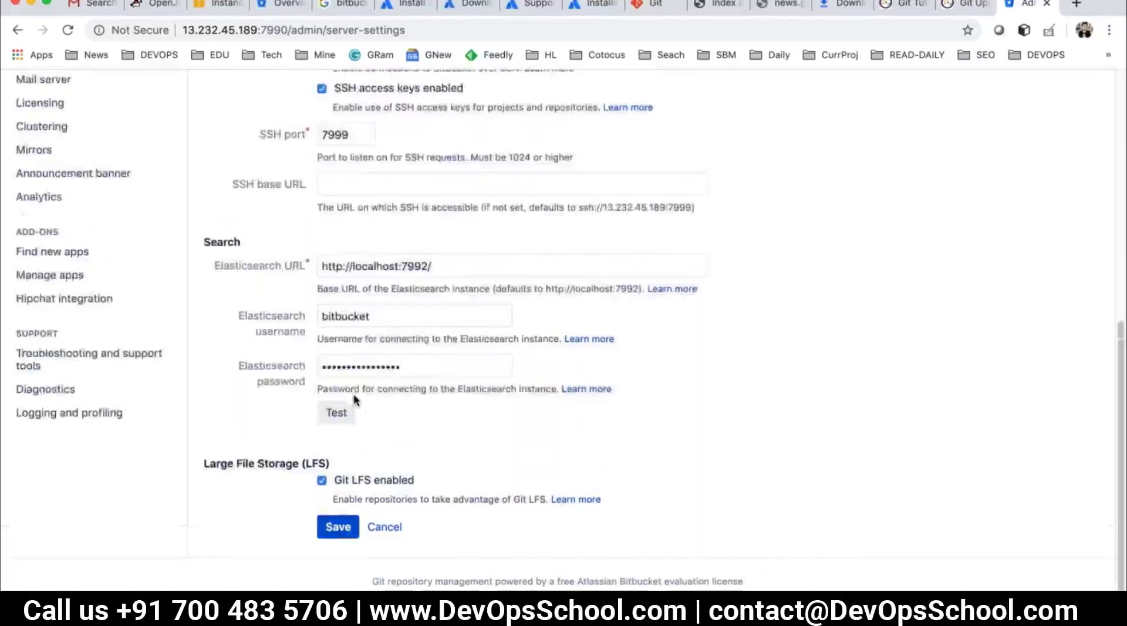
scroll(563, 329, "up", 6)
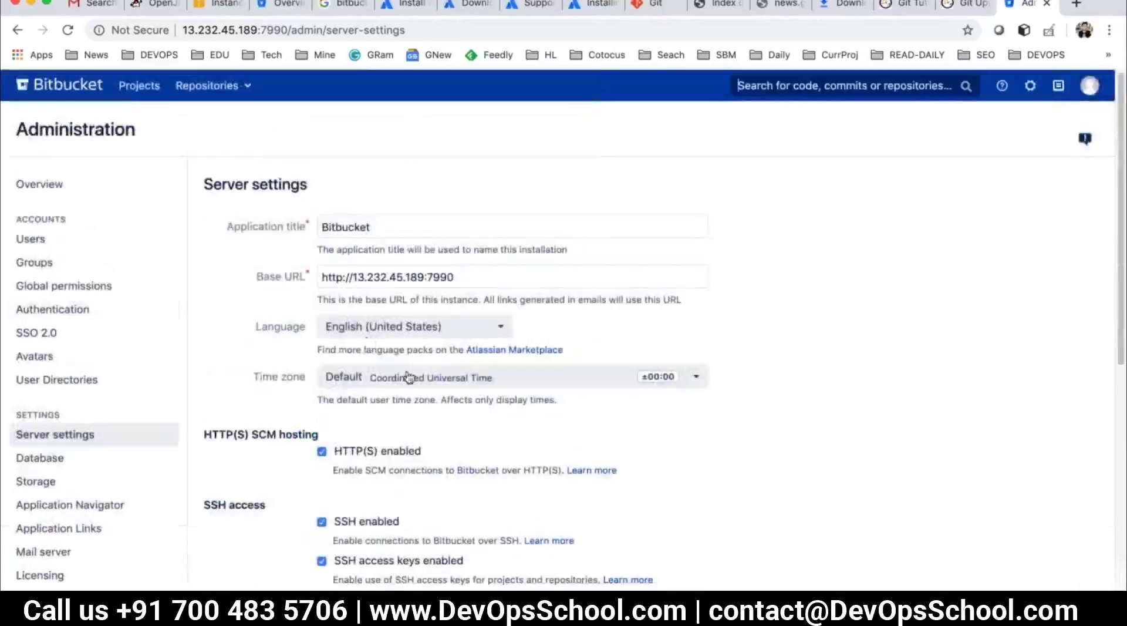
left_click(1032, 91)
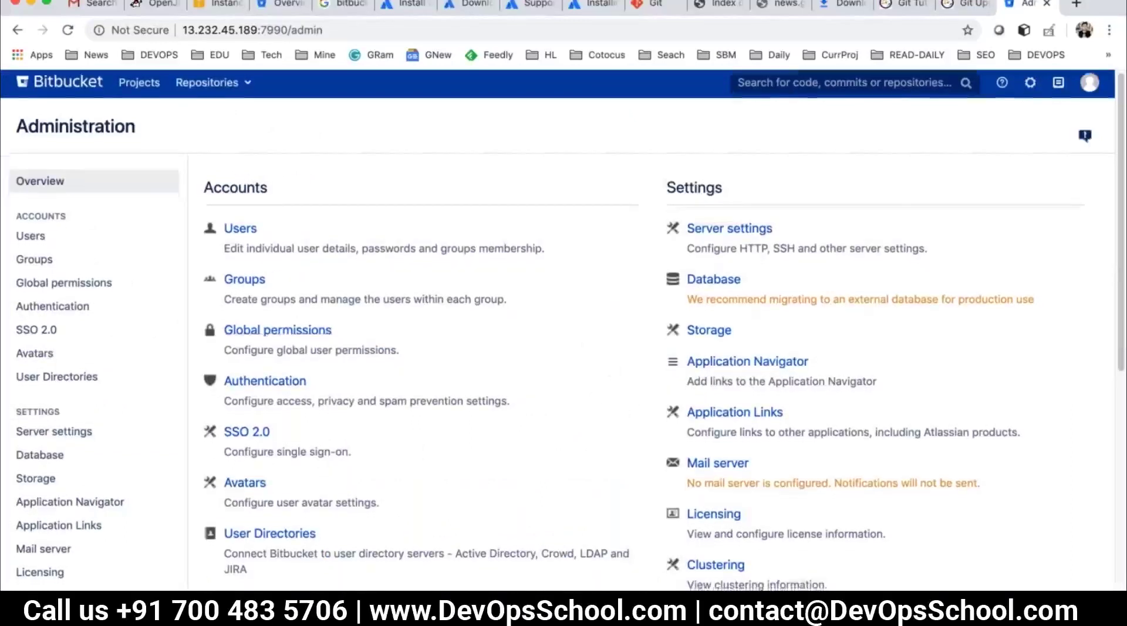
- Open the Add-ons Find new apps page in a new tab and switch to it
scroll(296, 364, "down", 5)
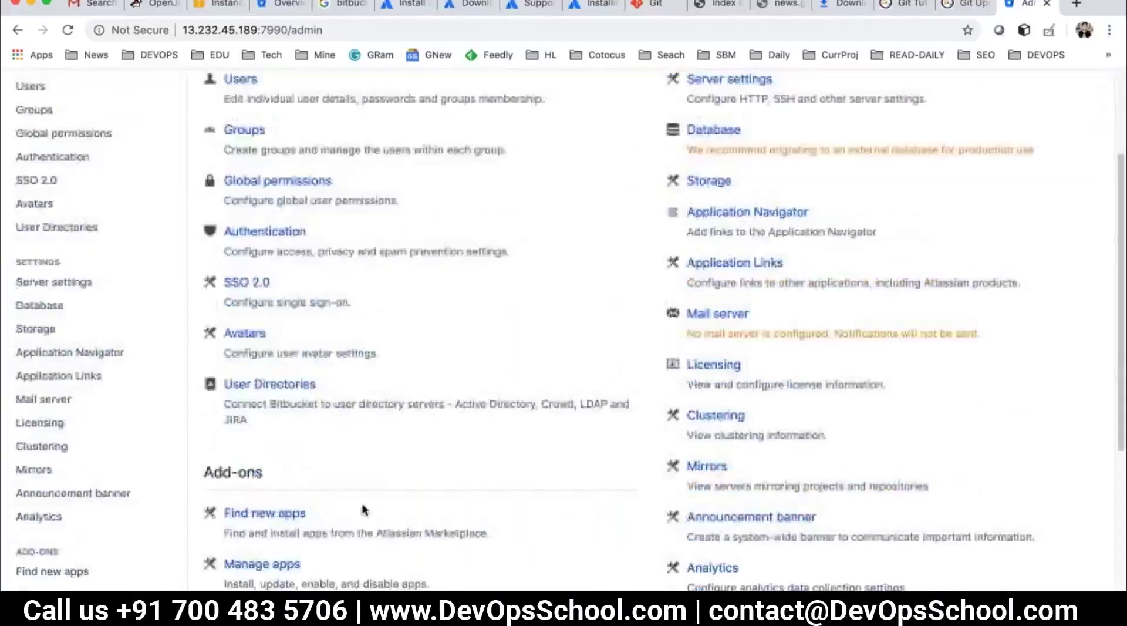
scroll(765, 427, "up", 6)
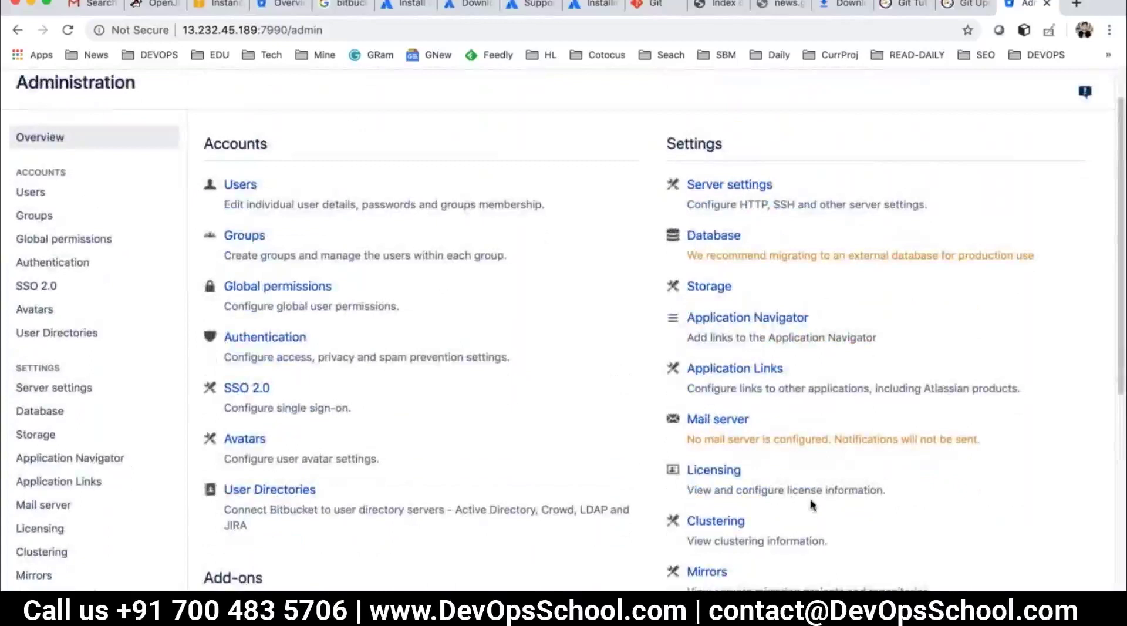
scroll(810, 500, "down", 1)
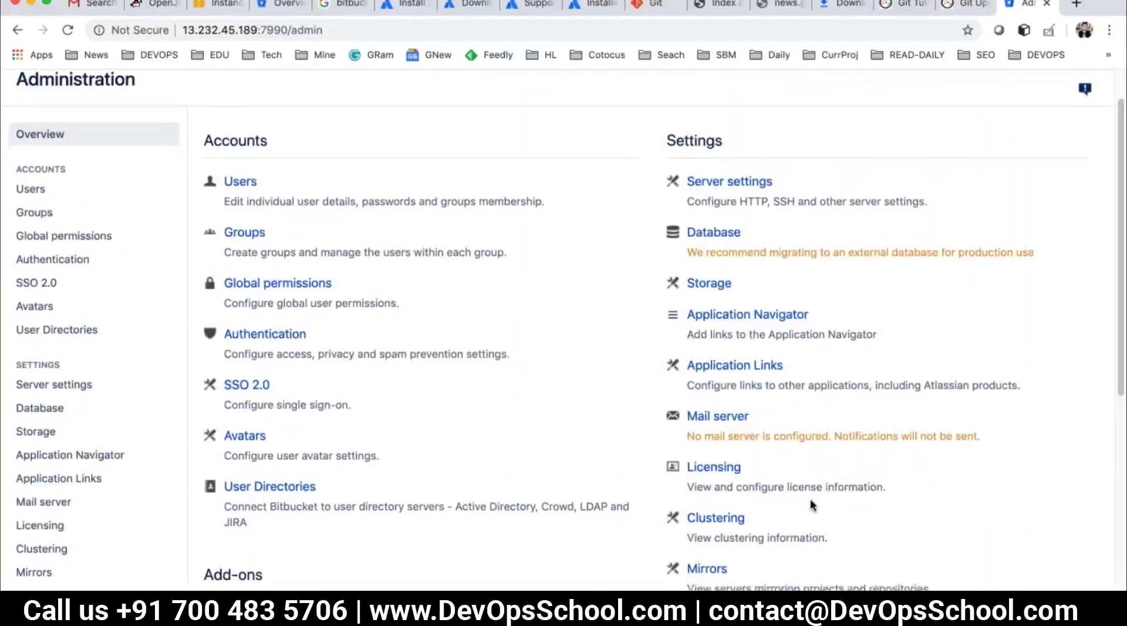
scroll(810, 504, "down", 1)
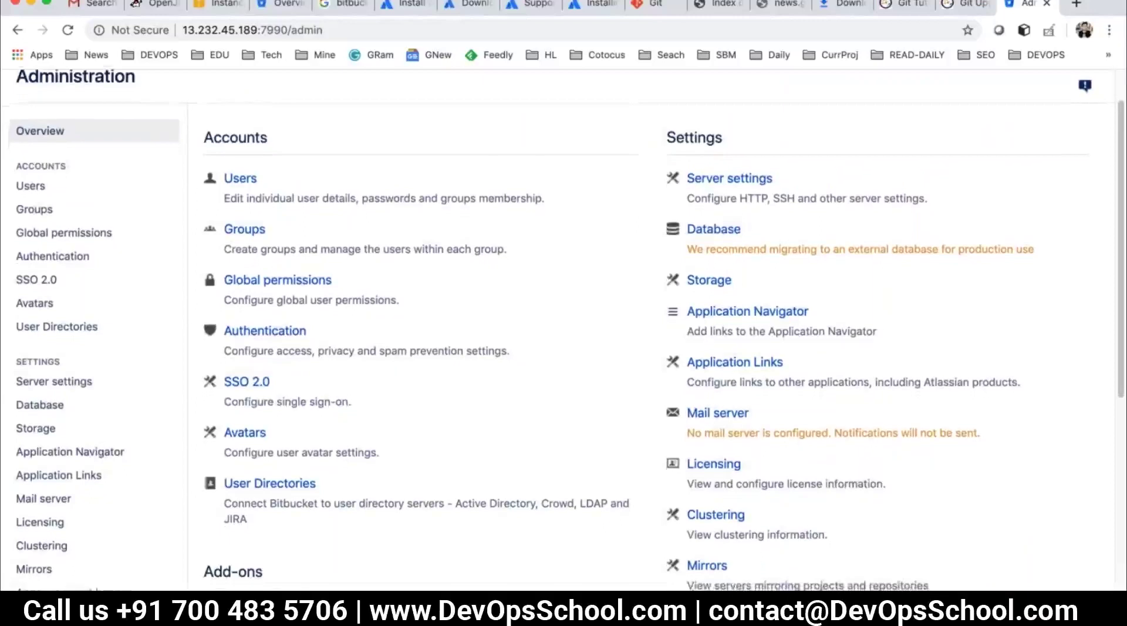
scroll(398, 338, "down", 8)
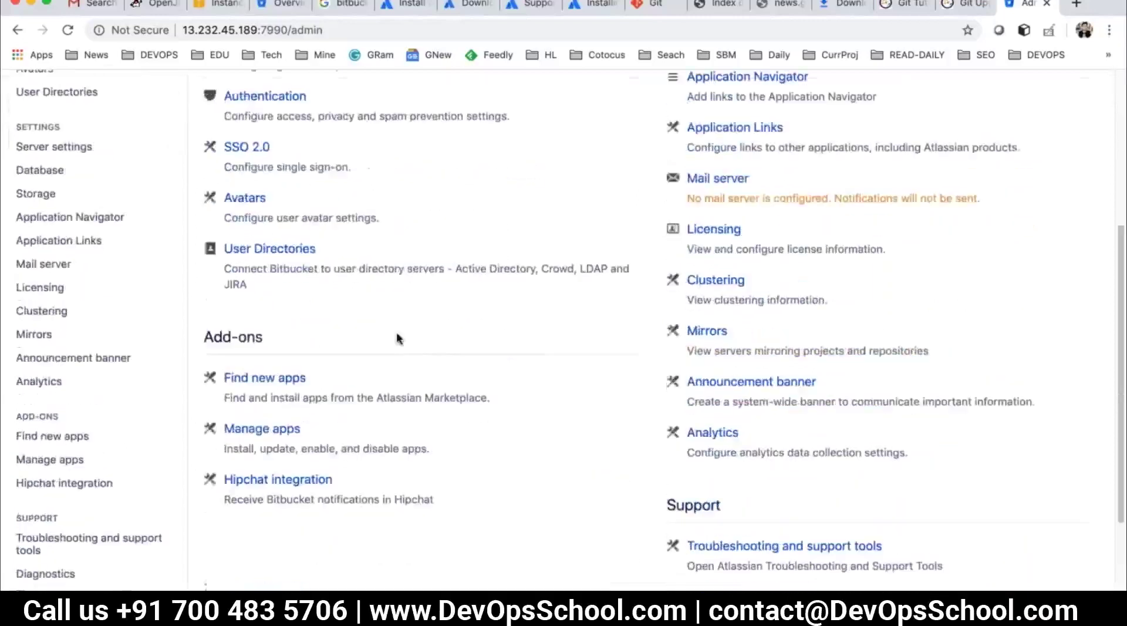
left_click_drag(215, 336, 246, 337)
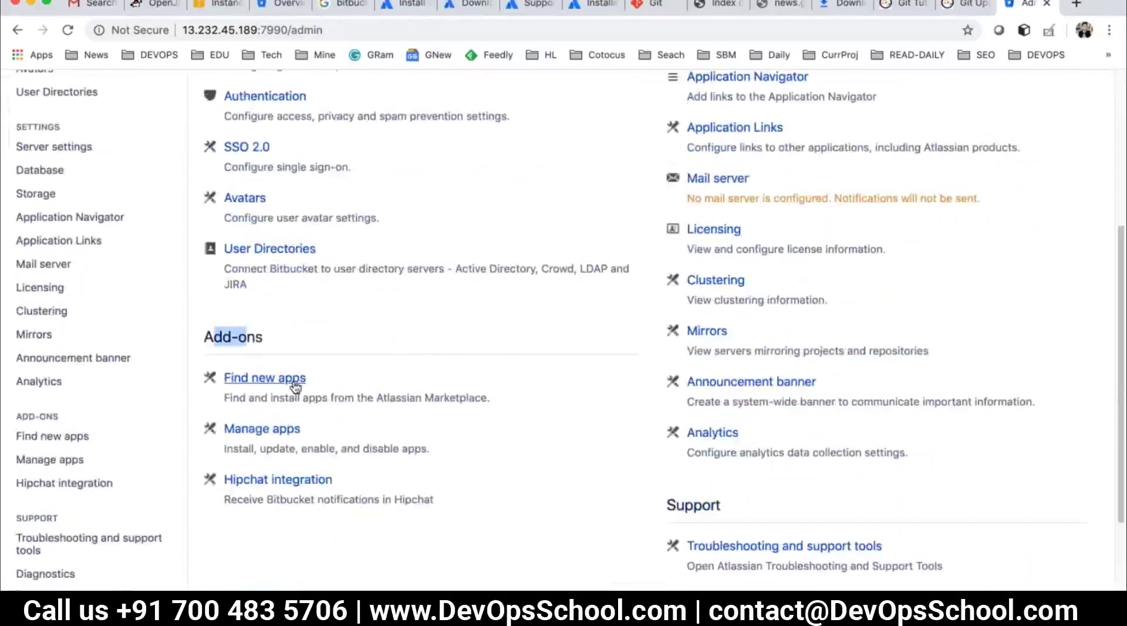
left_click(303, 526)
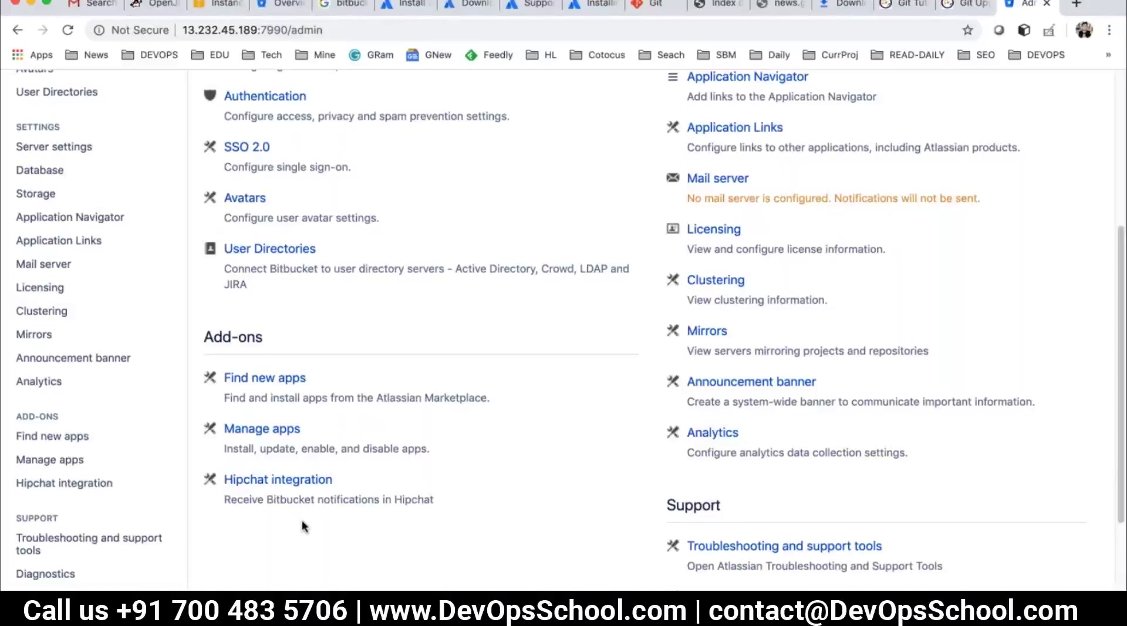
right_click(260, 379)
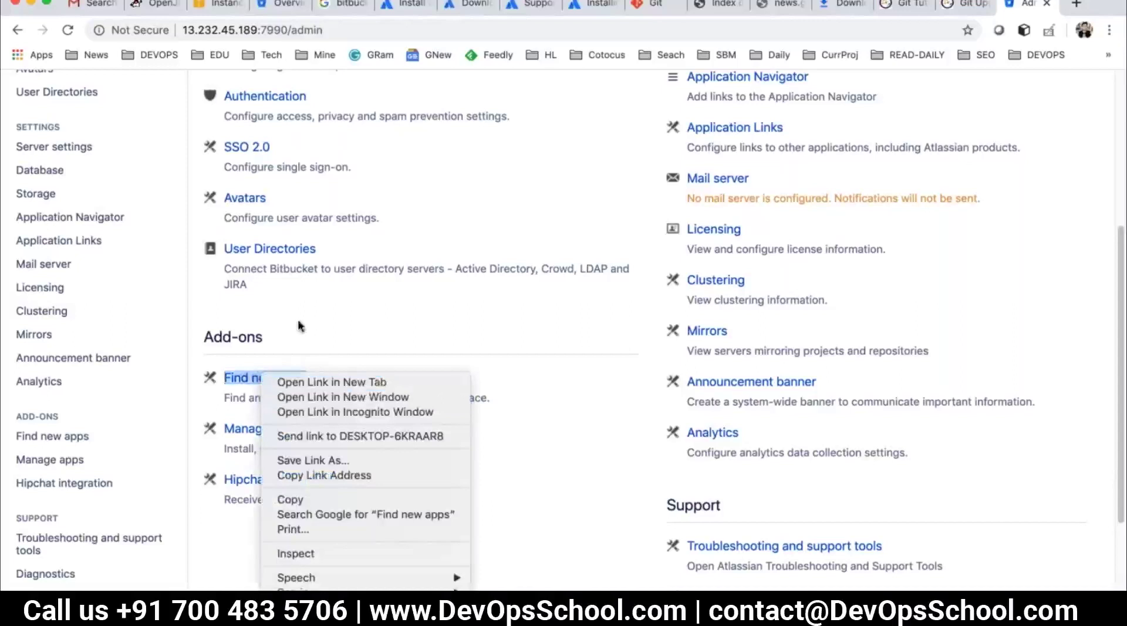
key("Escape")
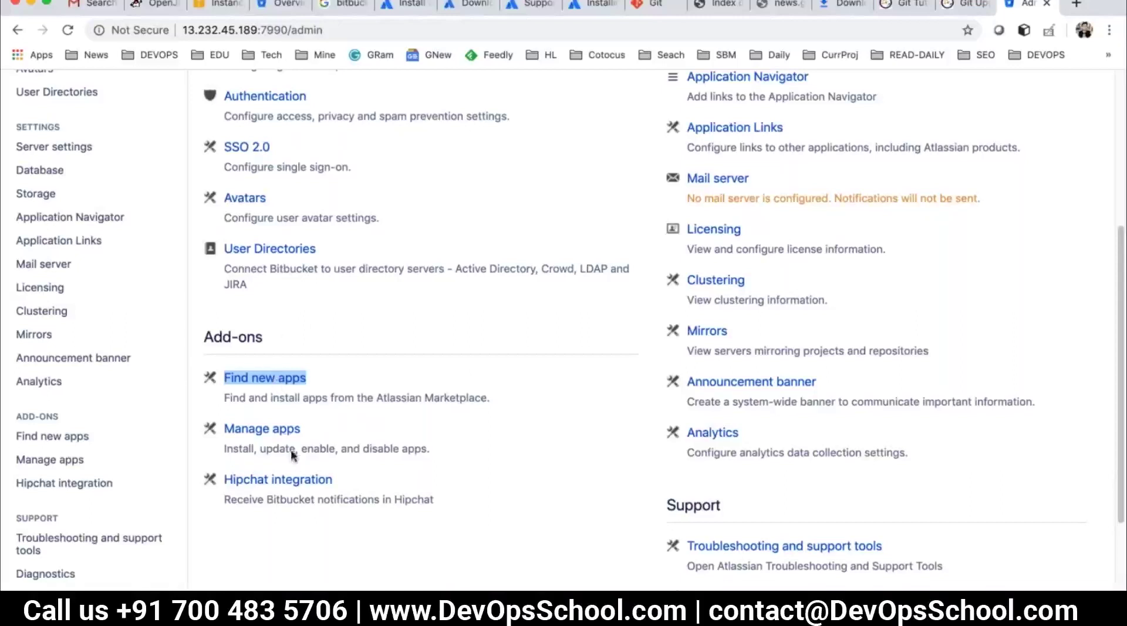
right_click(247, 383)
left_click(264, 388)
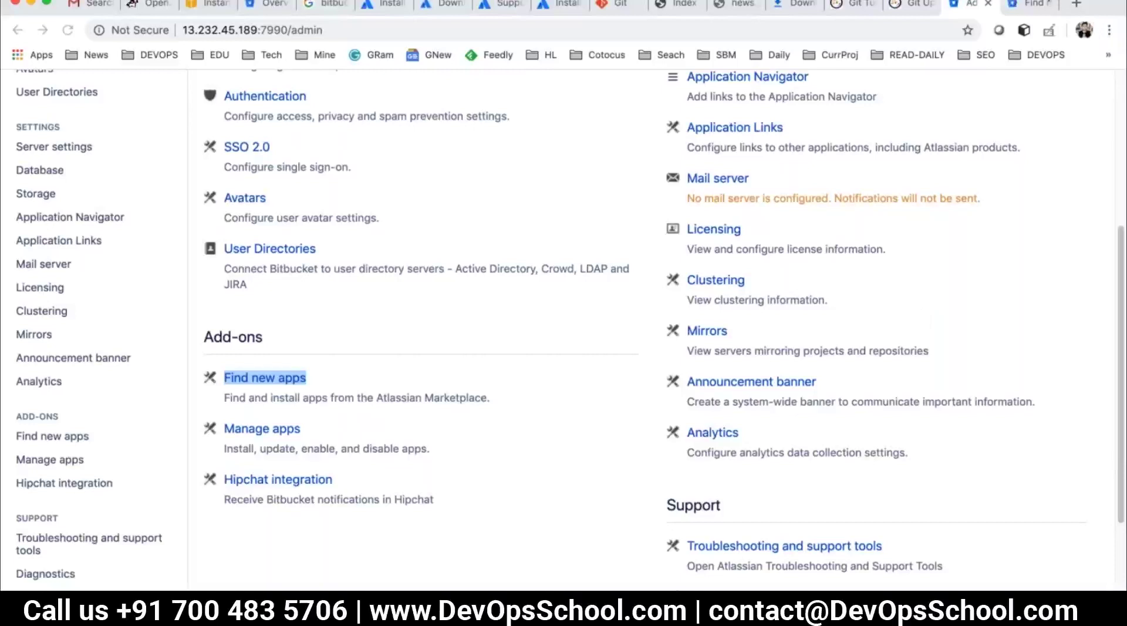
left_click(1027, 4)
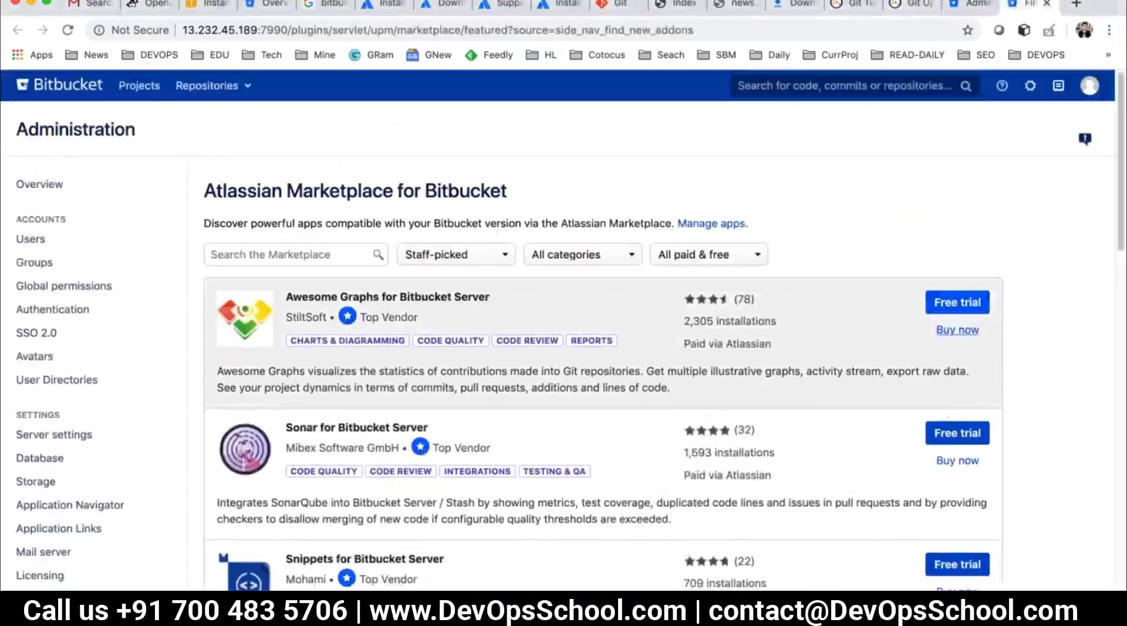
- Filter staff-picked Marketplace apps to All free, leaving Better Commit Policy for Bitbucket
scroll(897, 460, "down", 3)
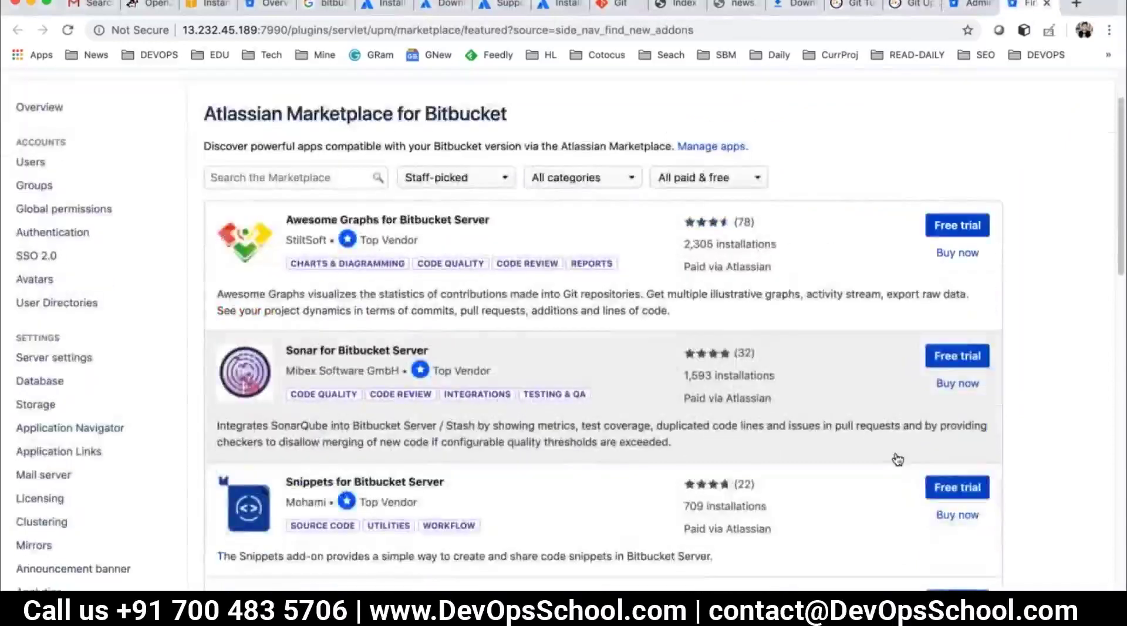
scroll(838, 428, "down", 3)
scroll(704, 411, "down", 8)
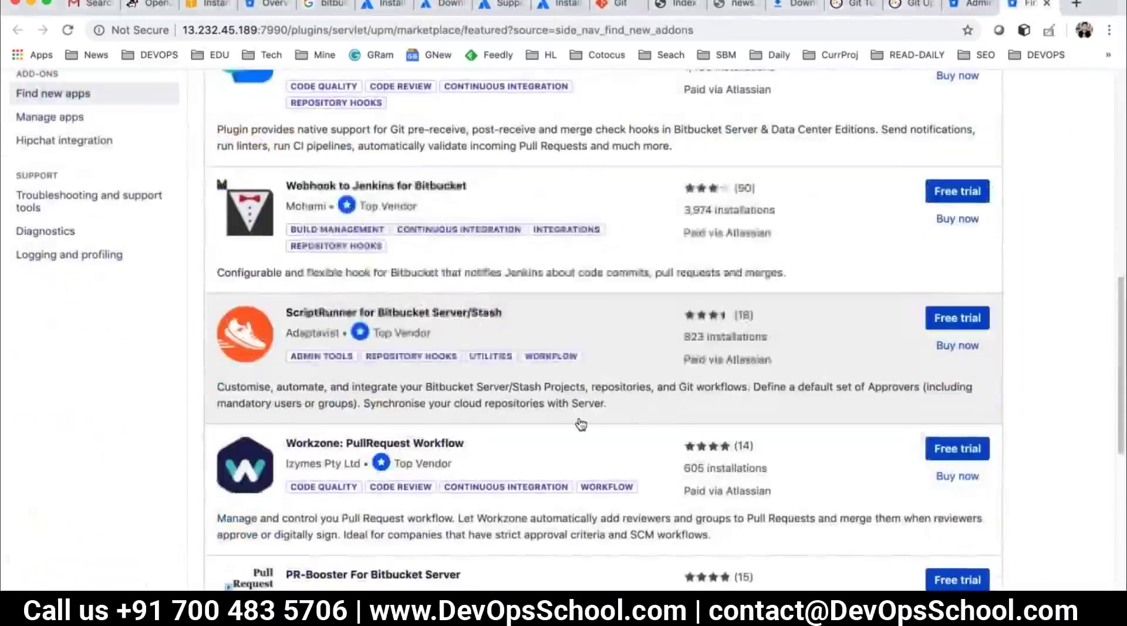
scroll(584, 428, "down", 3)
scroll(552, 428, "up", 9)
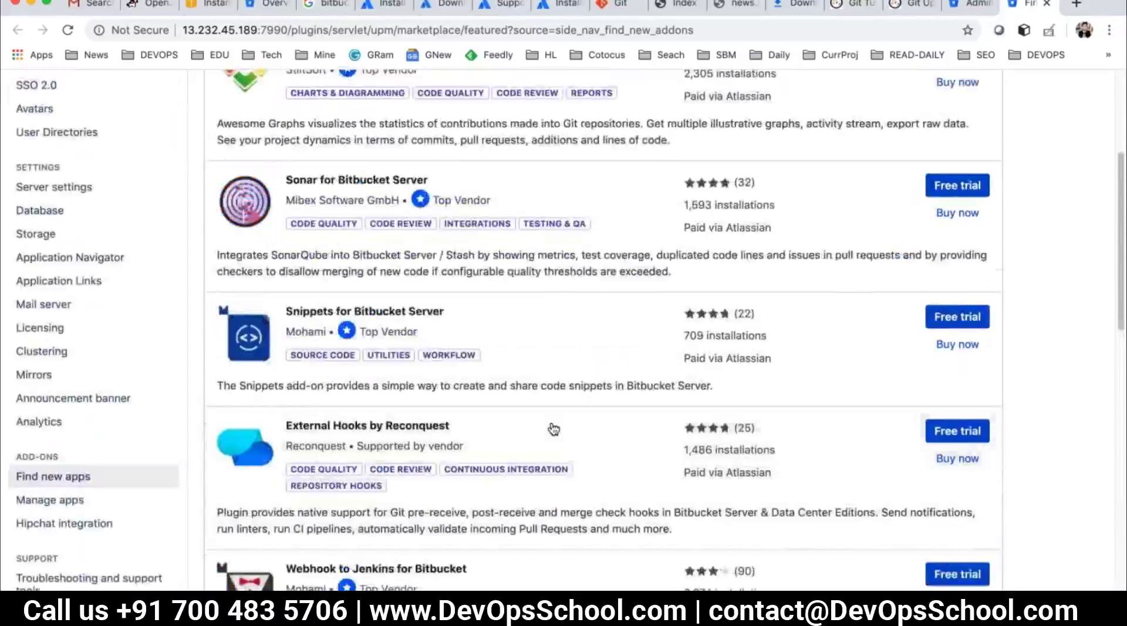
scroll(554, 428, "up", 4)
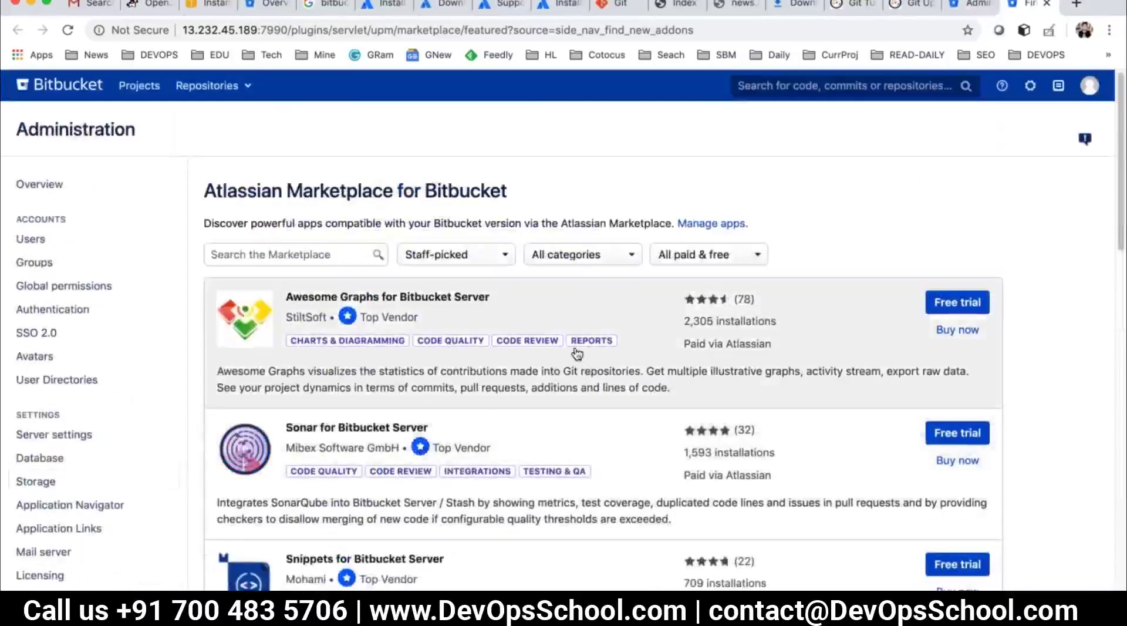
scroll(578, 353, "down", 2)
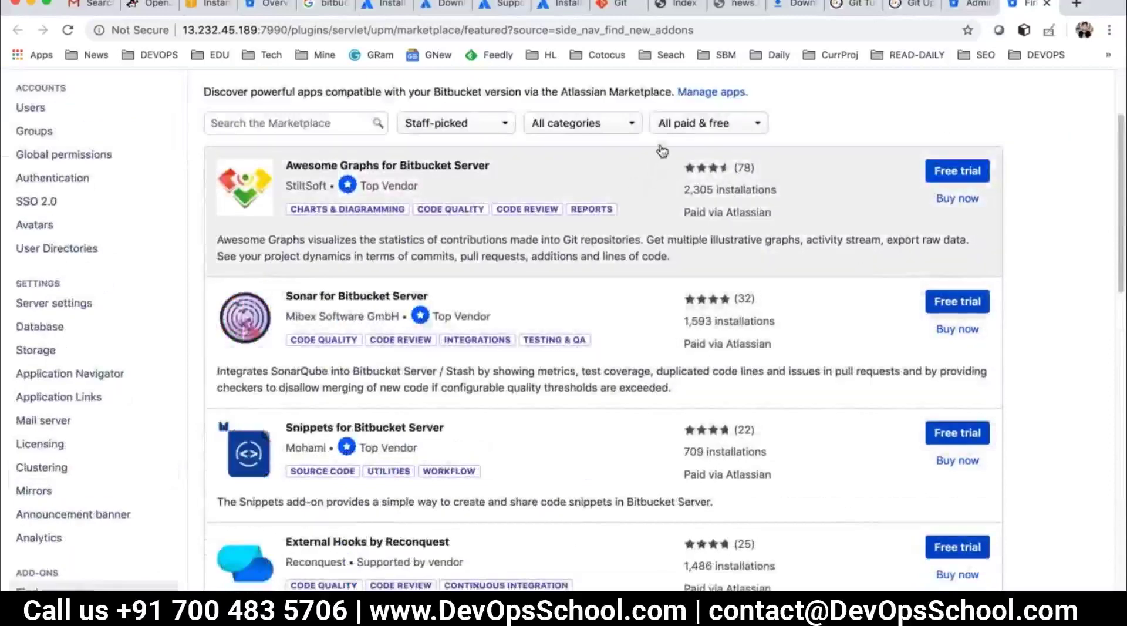
left_click(668, 126)
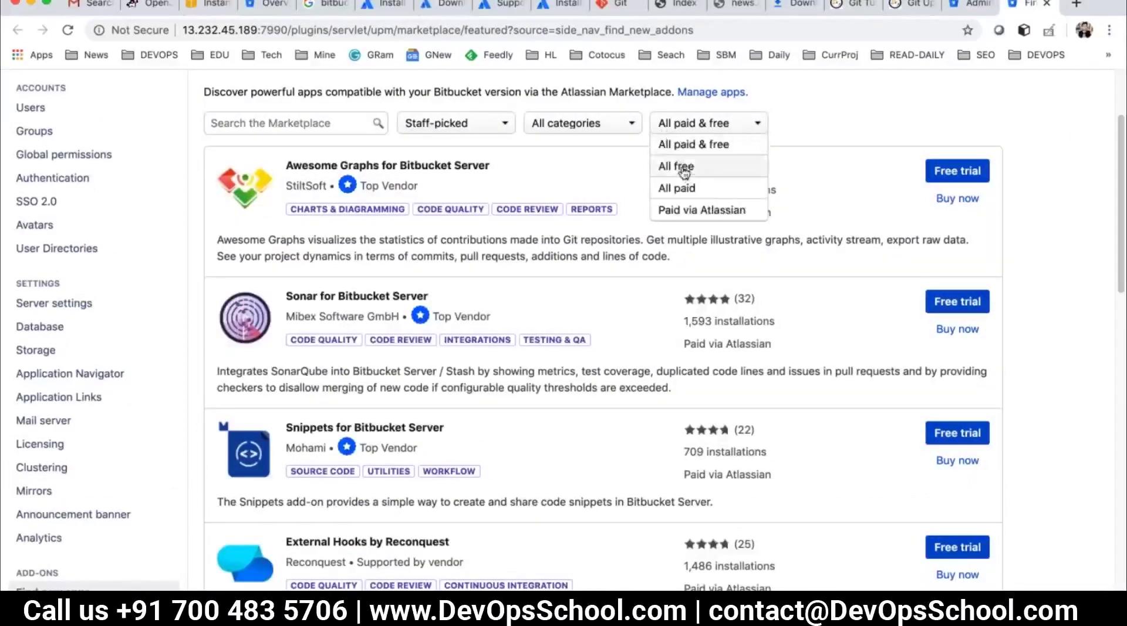
left_click(682, 167)
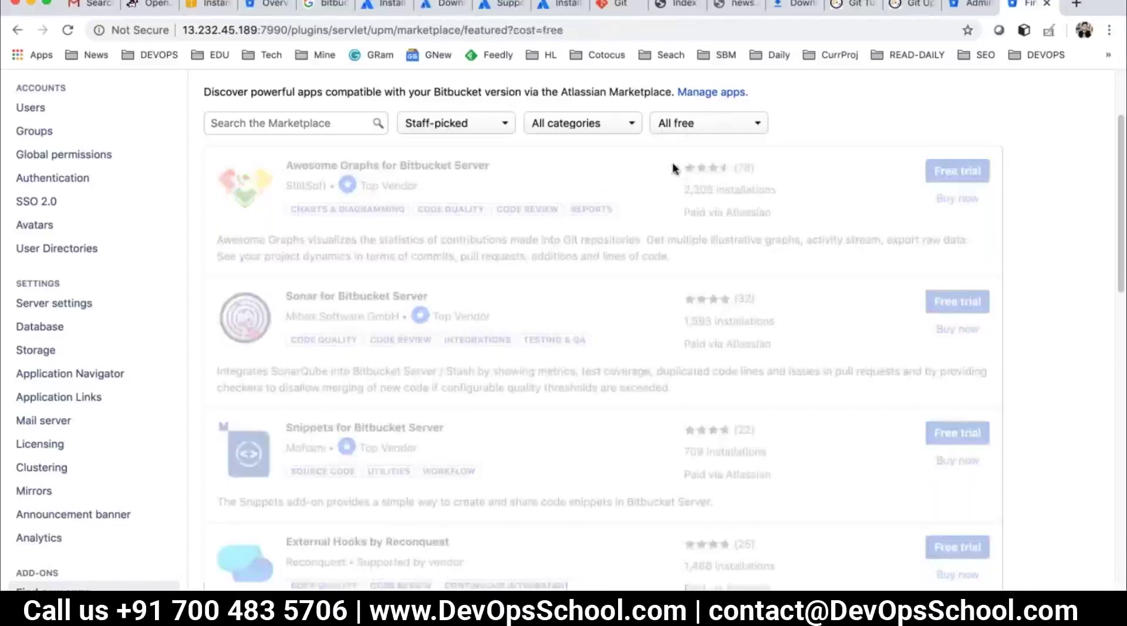
scroll(610, 294, "up", 5)
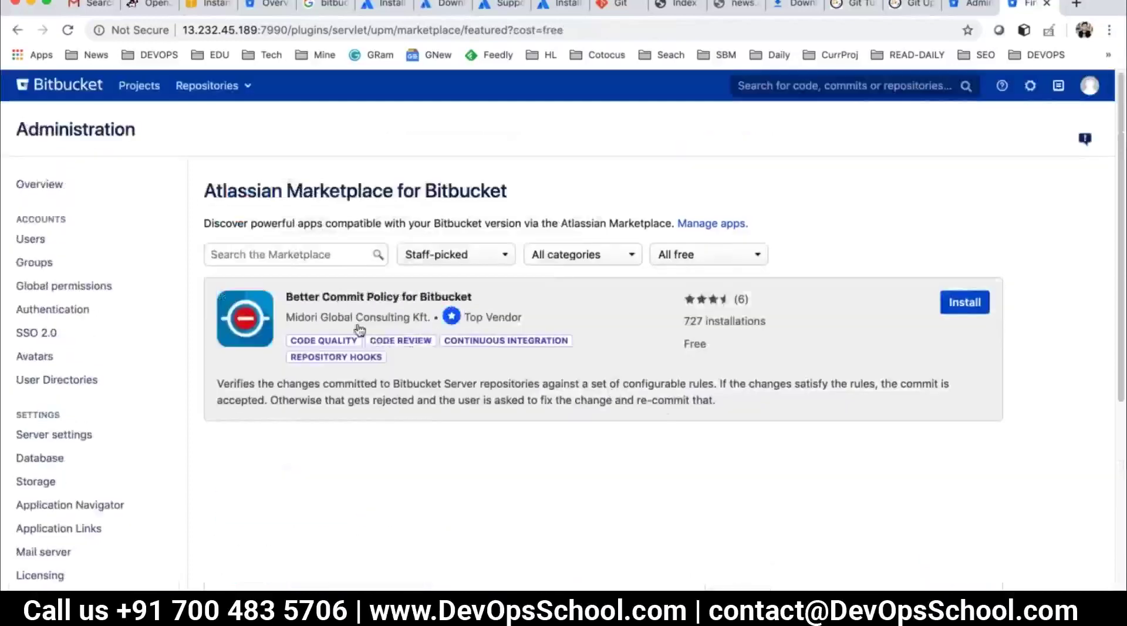
- Install Better Commit Policy for Bitbucket v4.2.0, accepting its terms, and continue to Getting started
left_click(955, 303)
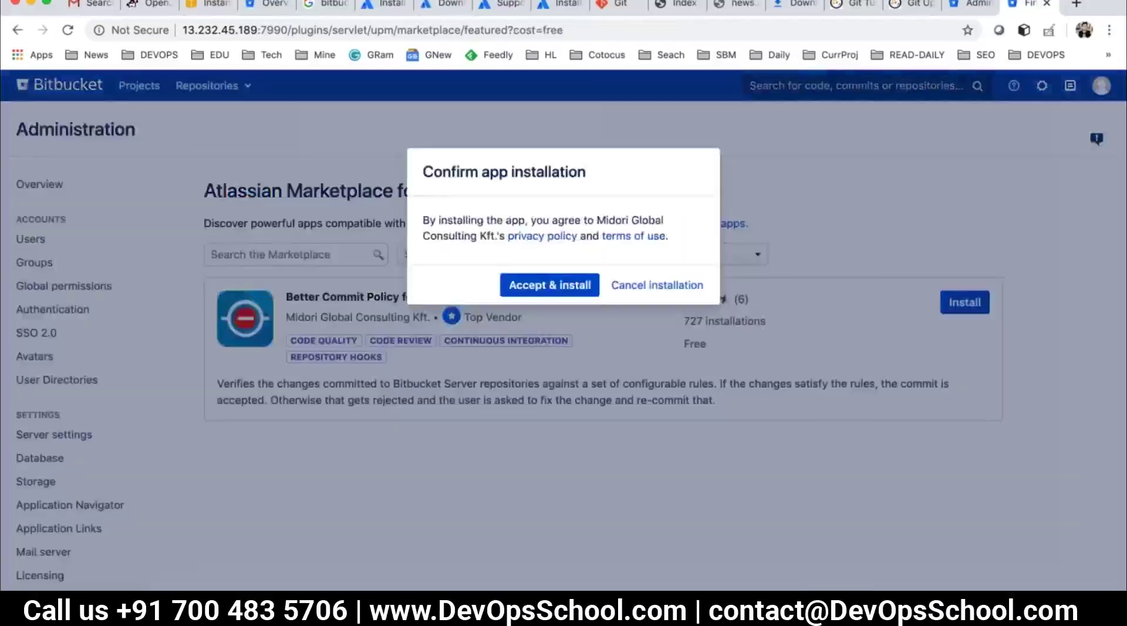
left_click(568, 284)
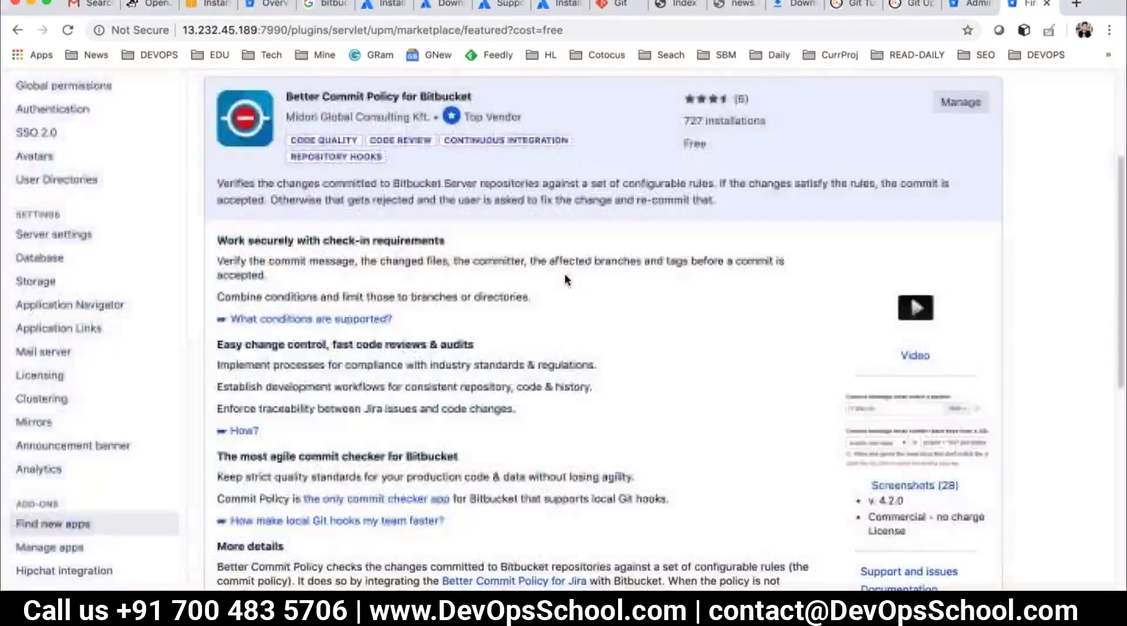
scroll(495, 223, "up", 1)
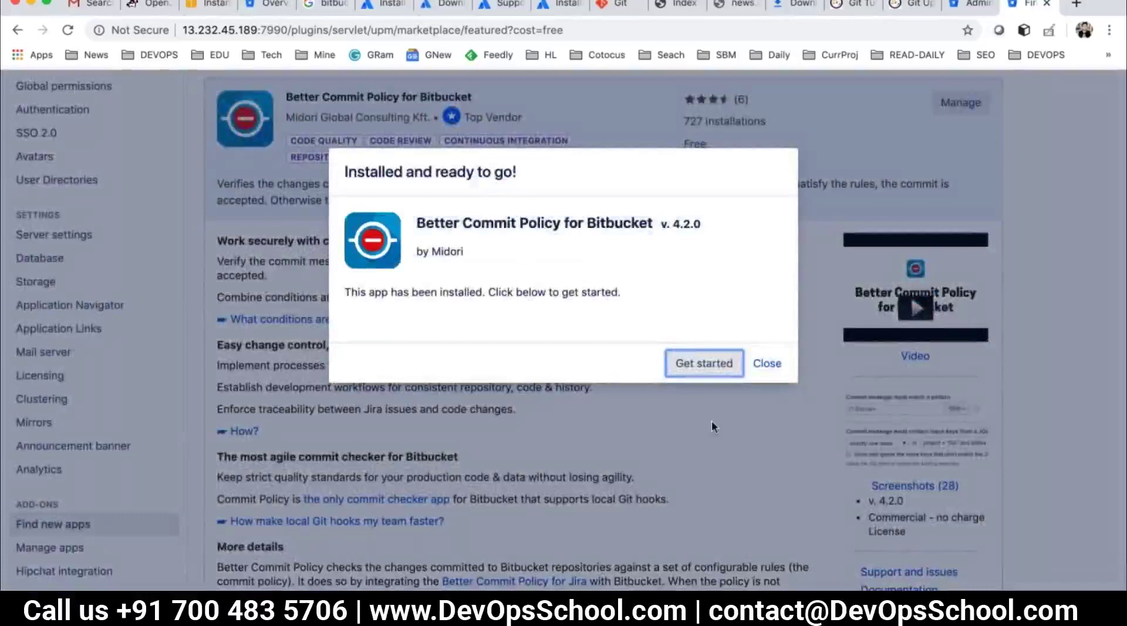
key("Escape")
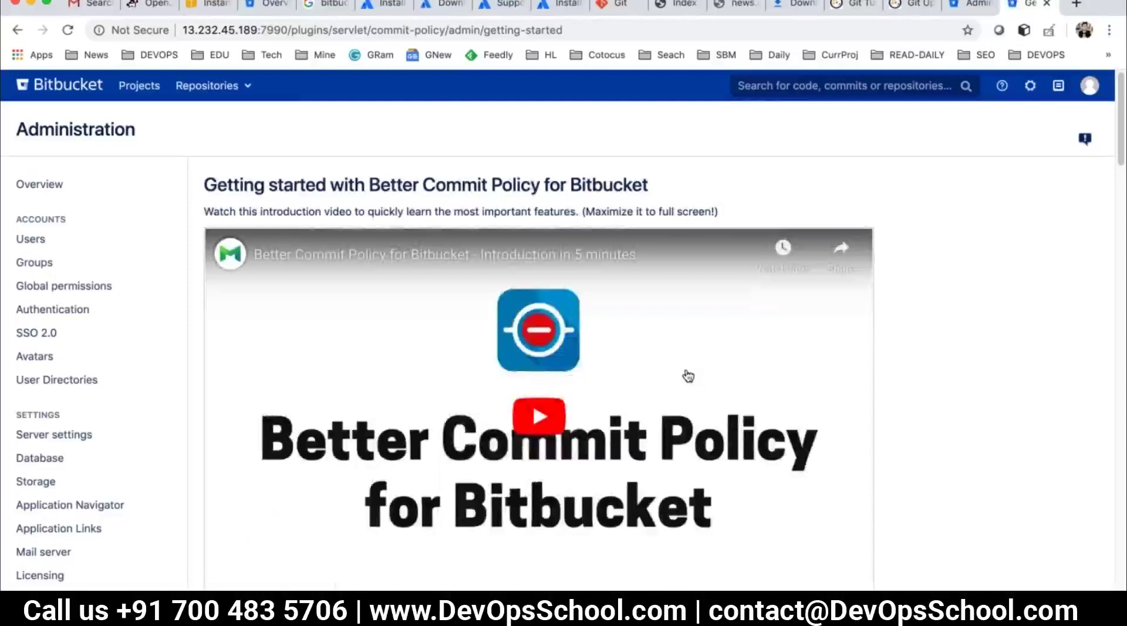
- Read the Better Commit Policy getting-started guide, then return to the main Administration page
scroll(549, 432, "down", 5)
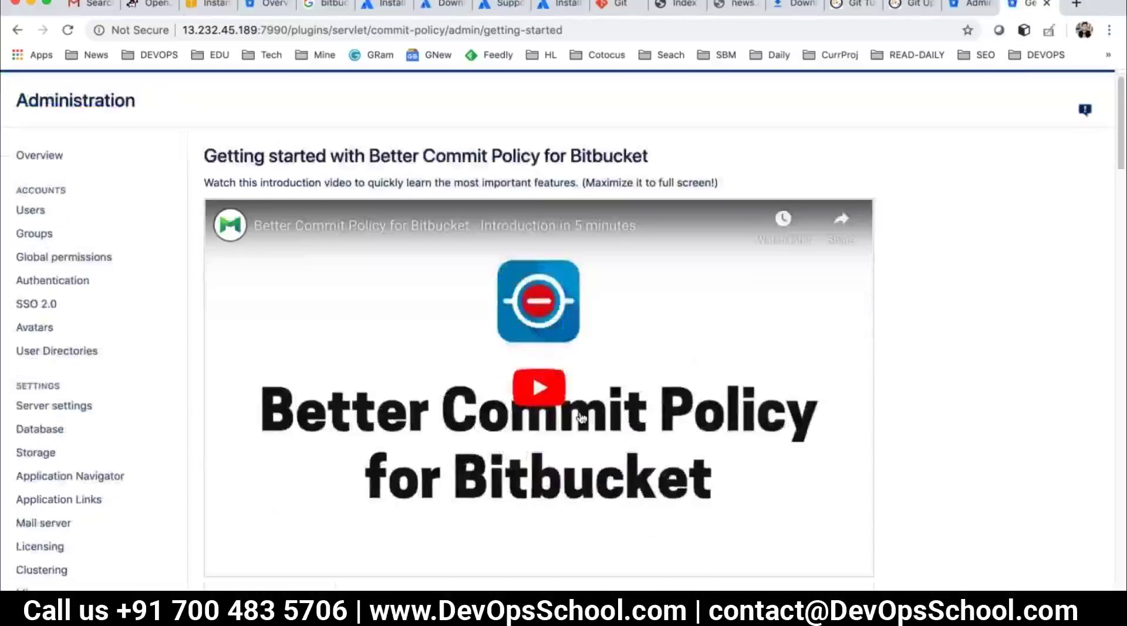
scroll(551, 432, "down", 8)
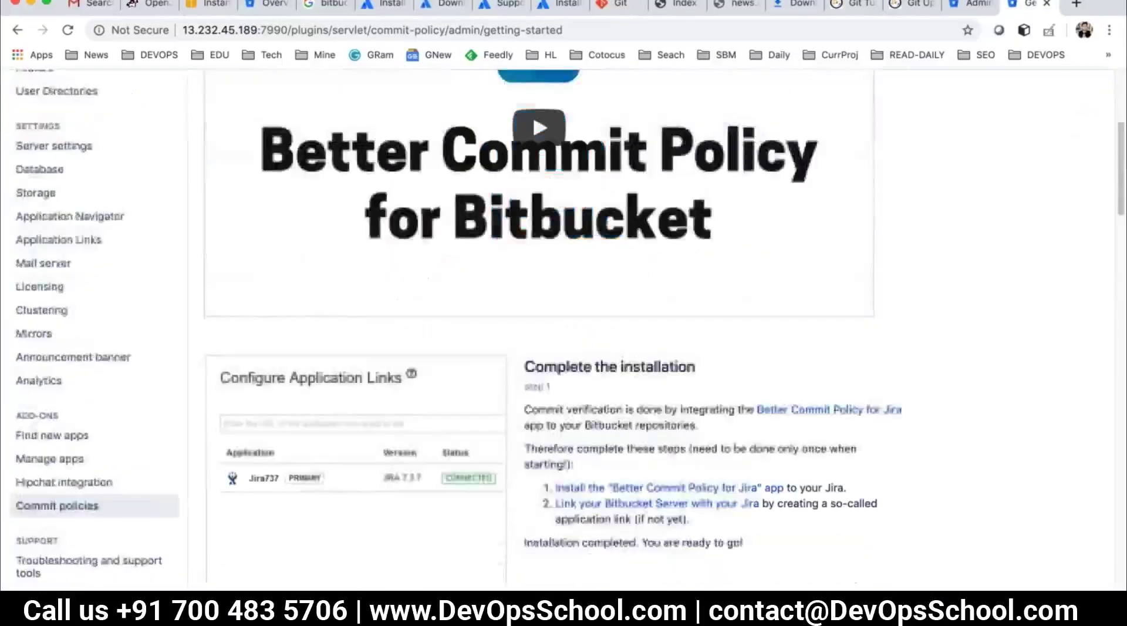
scroll(564, 432, "down", 3)
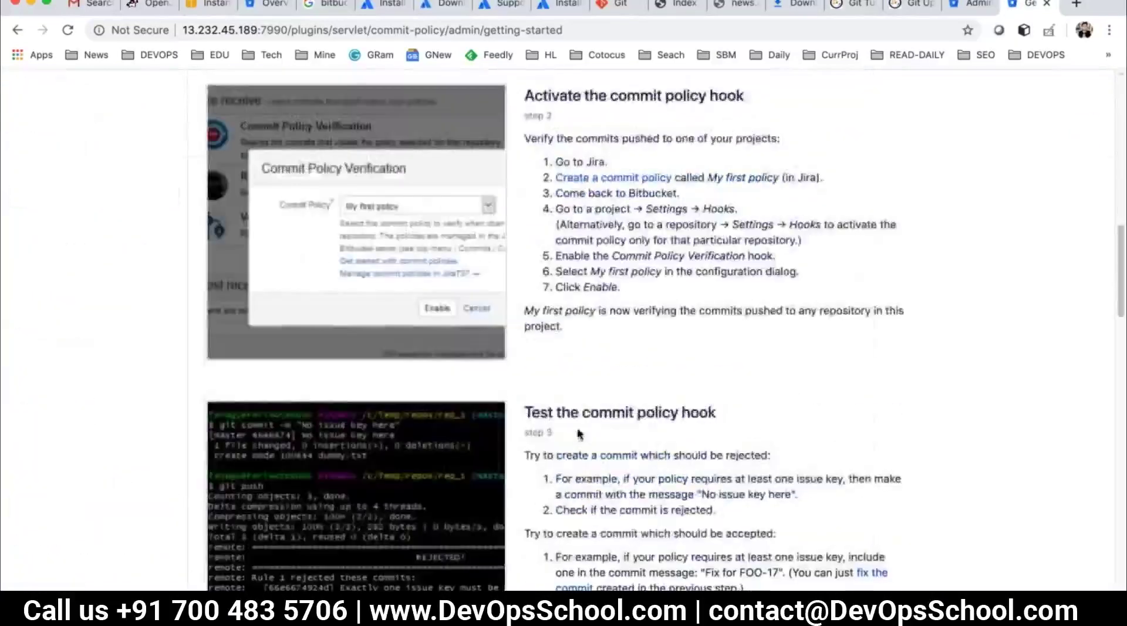
scroll(579, 432, "up", 20)
left_click(1022, 94)
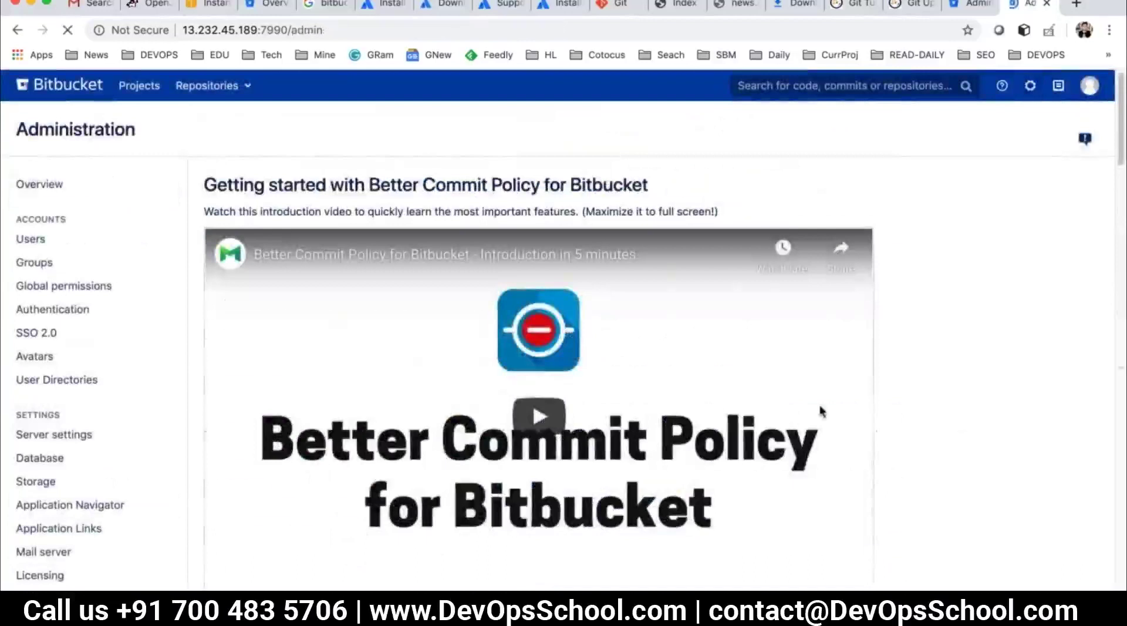
- Open Hipchat integration from the Add-ons section in a new browser tab
scroll(406, 479, "down", 5)
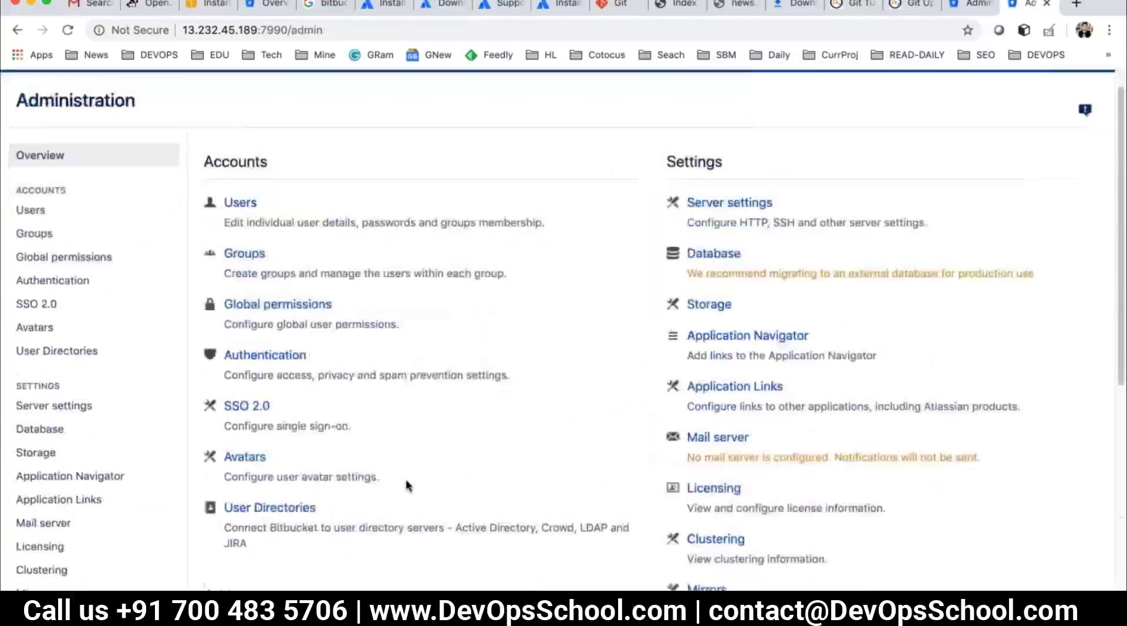
scroll(405, 486, "down", 1)
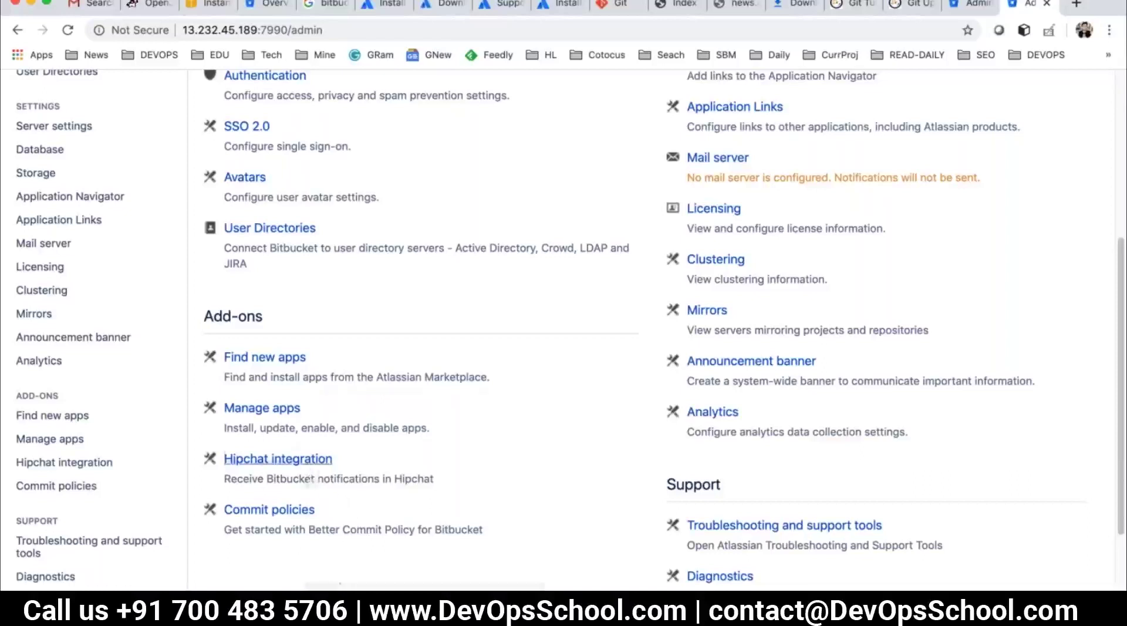
right_click(301, 458)
left_click(323, 407)
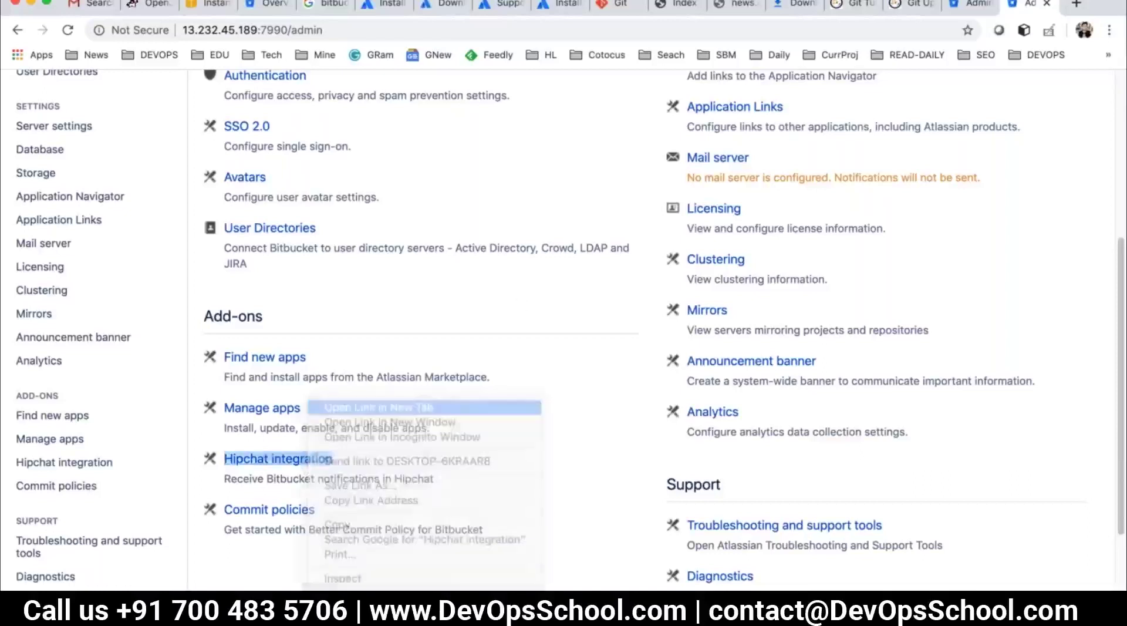
- Review the Hipchat integration setup page twice, ending back on the Administration overview tab
left_click(1033, 4)
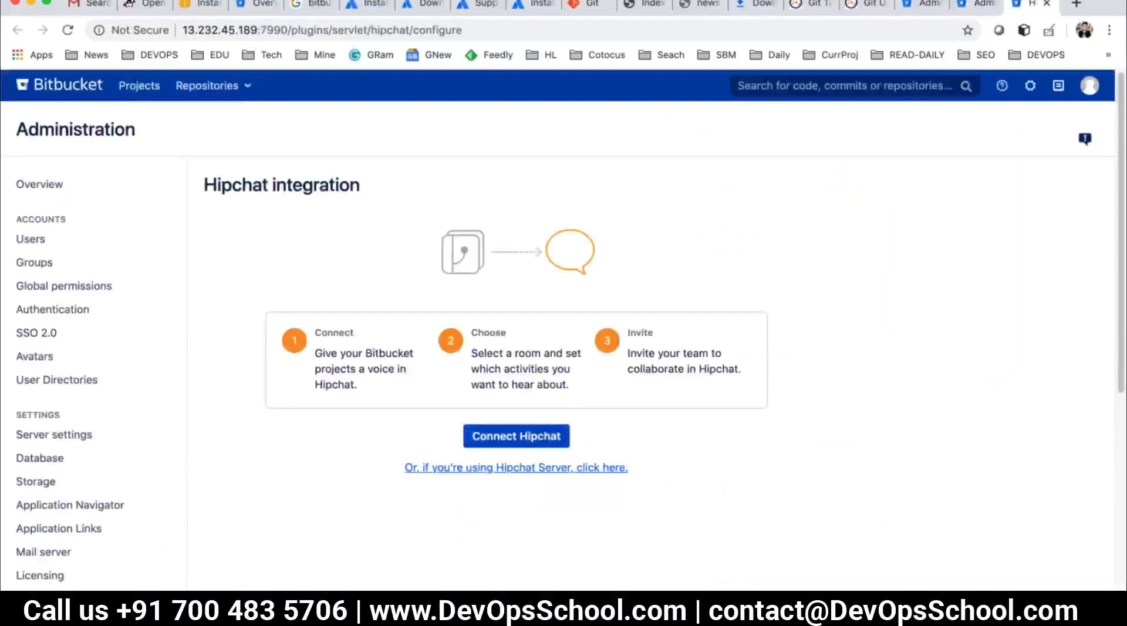
left_click(971, 5)
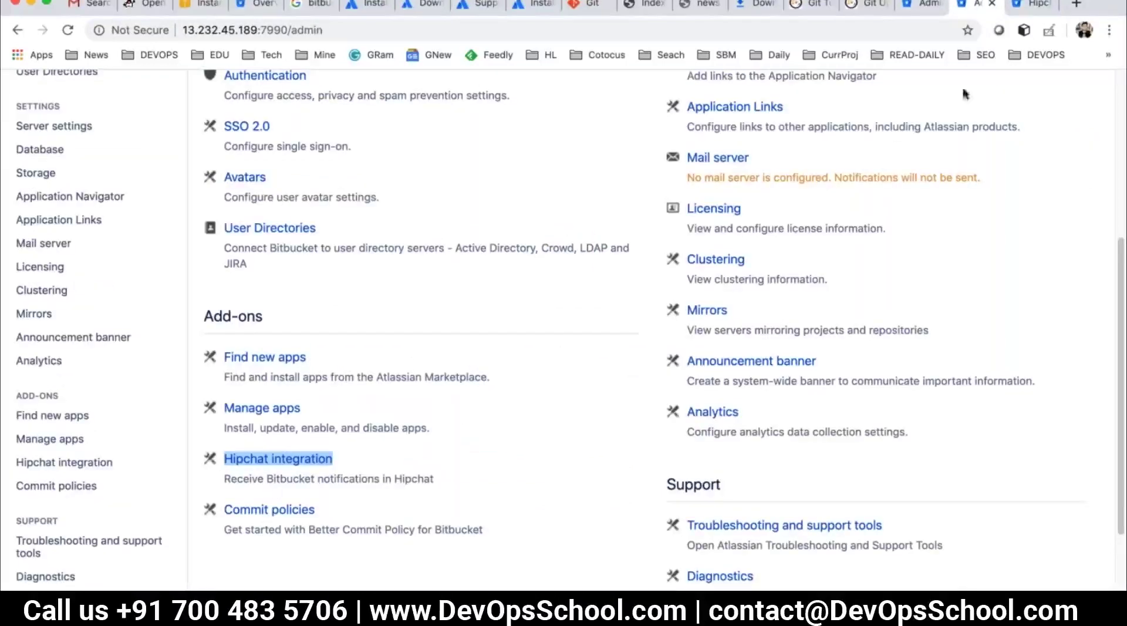
left_click(1028, 6)
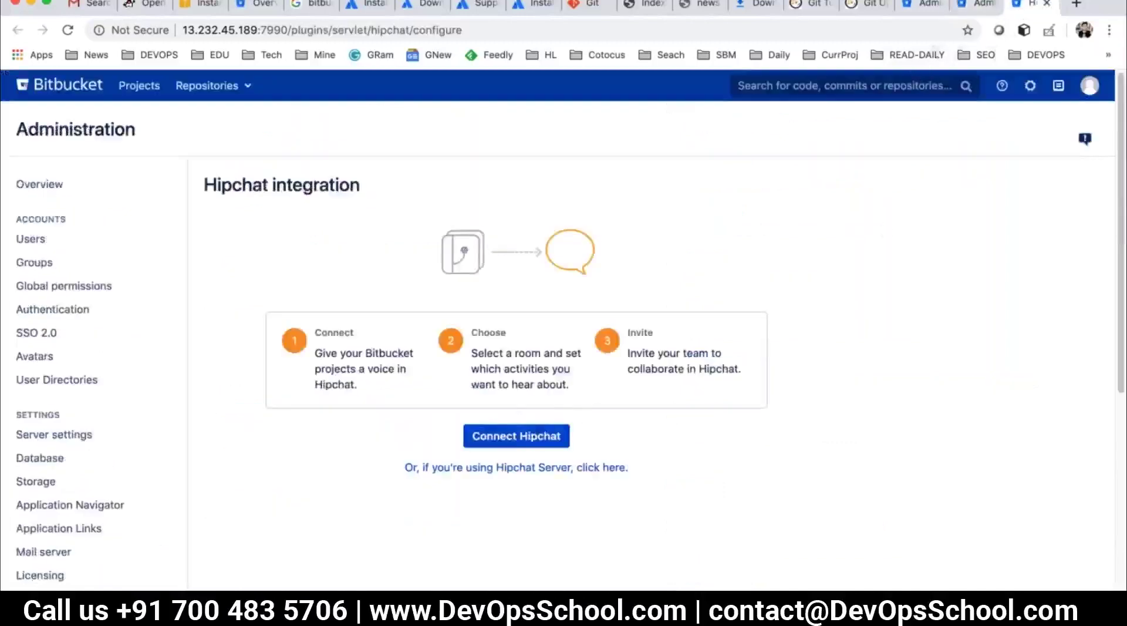
left_click(971, 5)
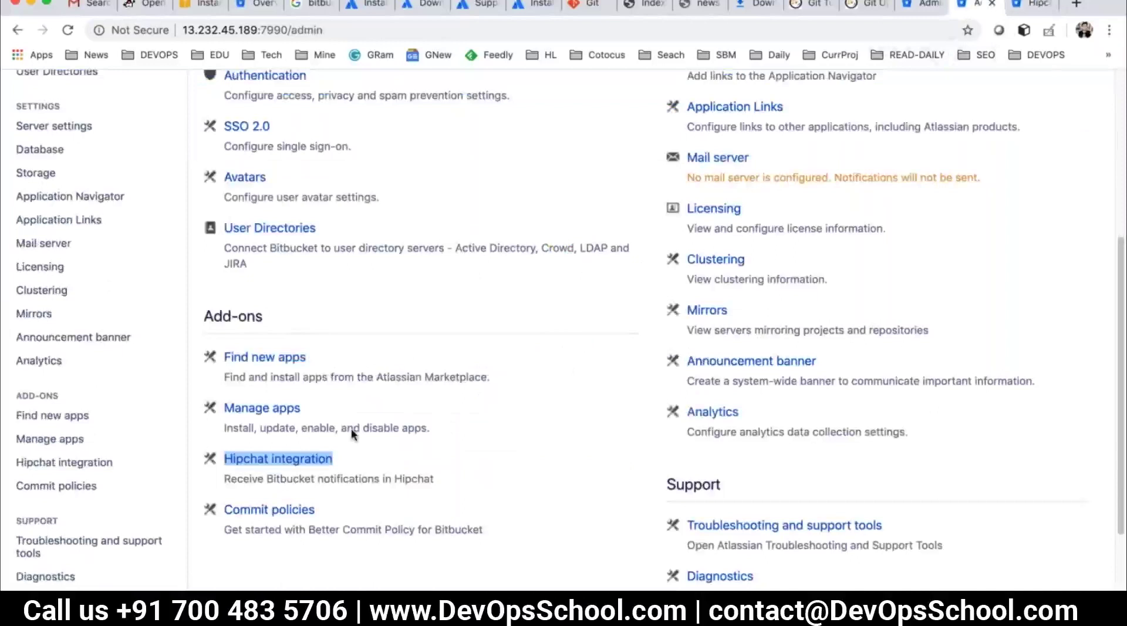
scroll(351, 428, "down", 1)
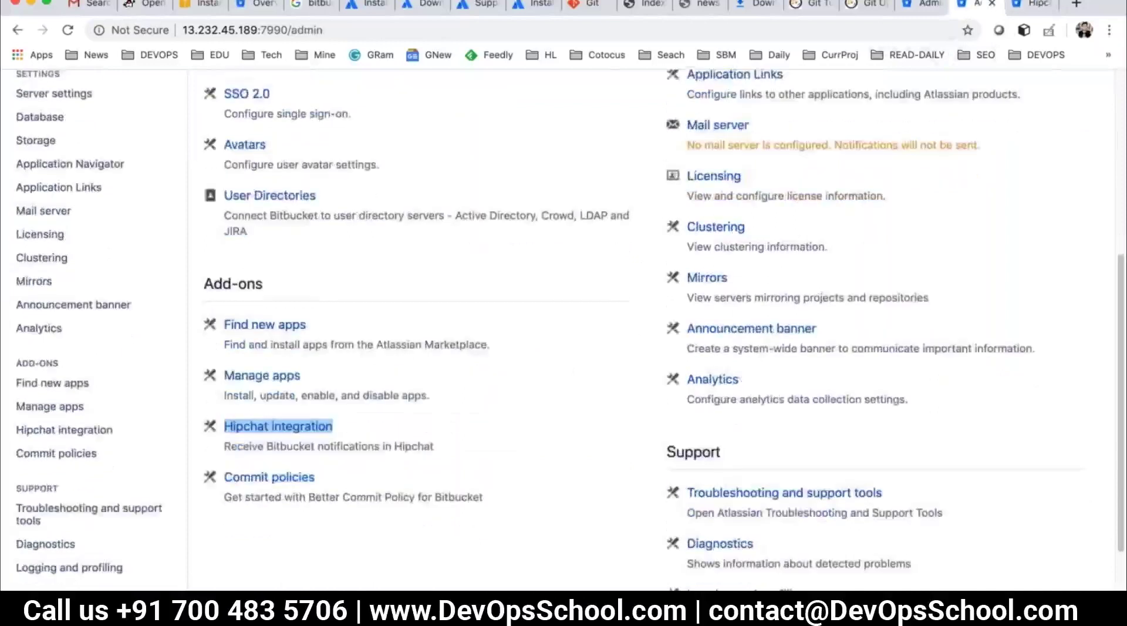
left_click(275, 484)
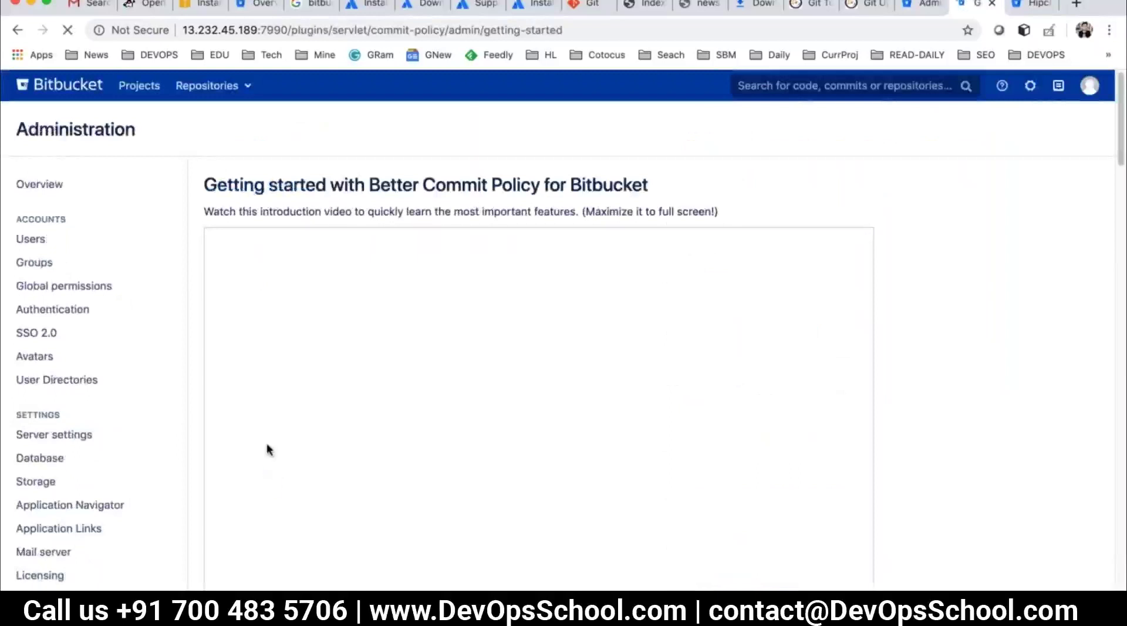
scroll(269, 452, "down", 2)
scroll(293, 434, "up", 2)
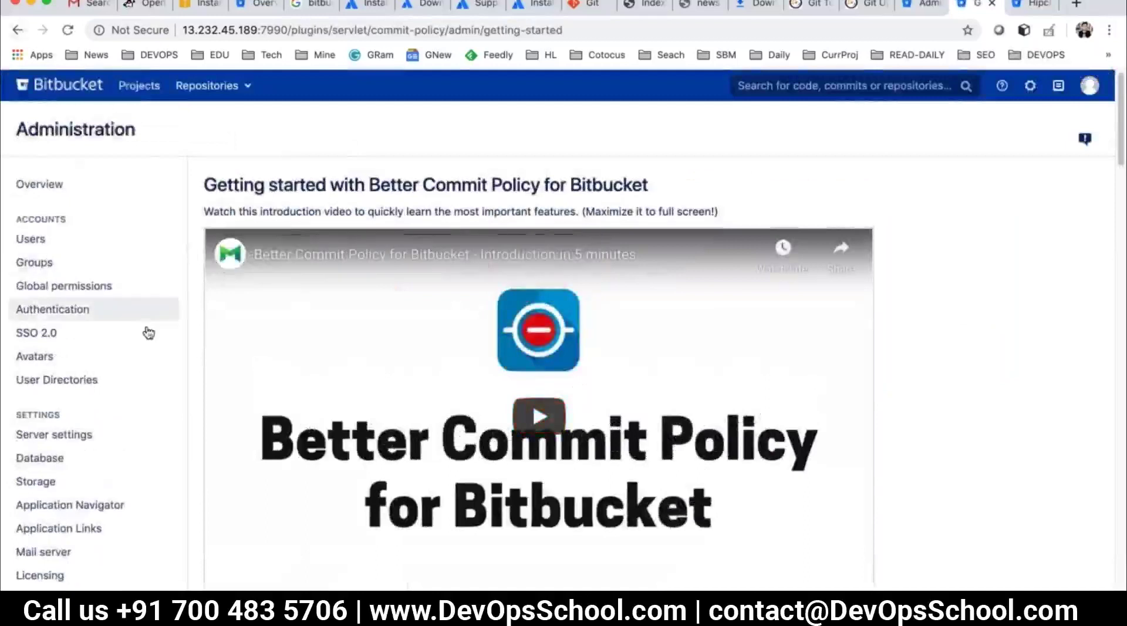
scroll(149, 333, "down", 15)
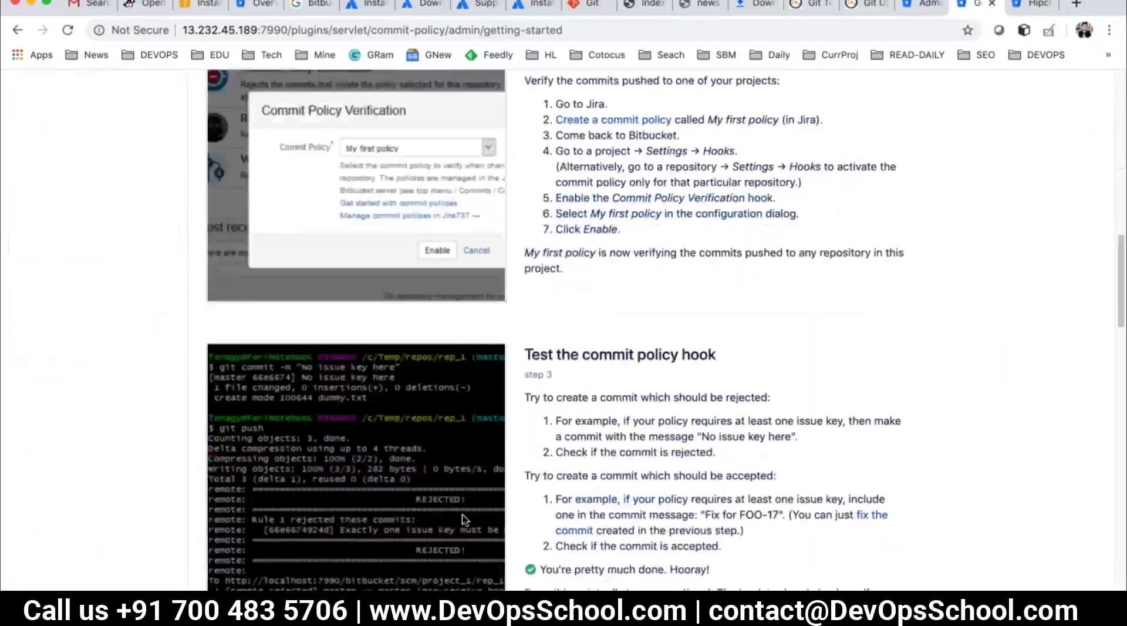
scroll(637, 270, "up", 4)
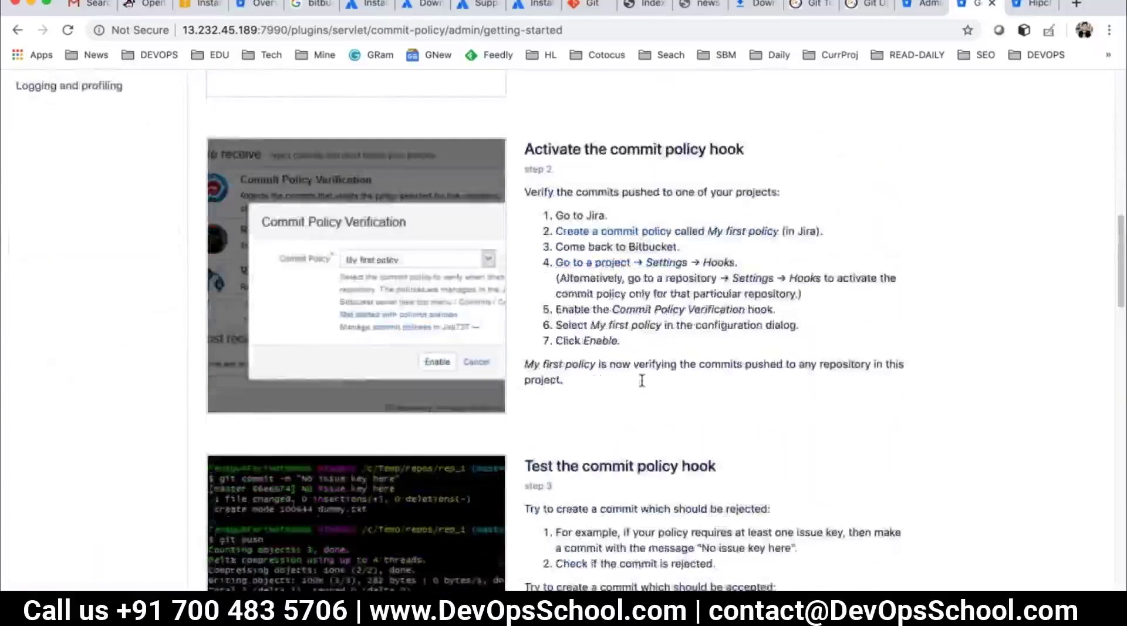
scroll(642, 380, "down", 15)
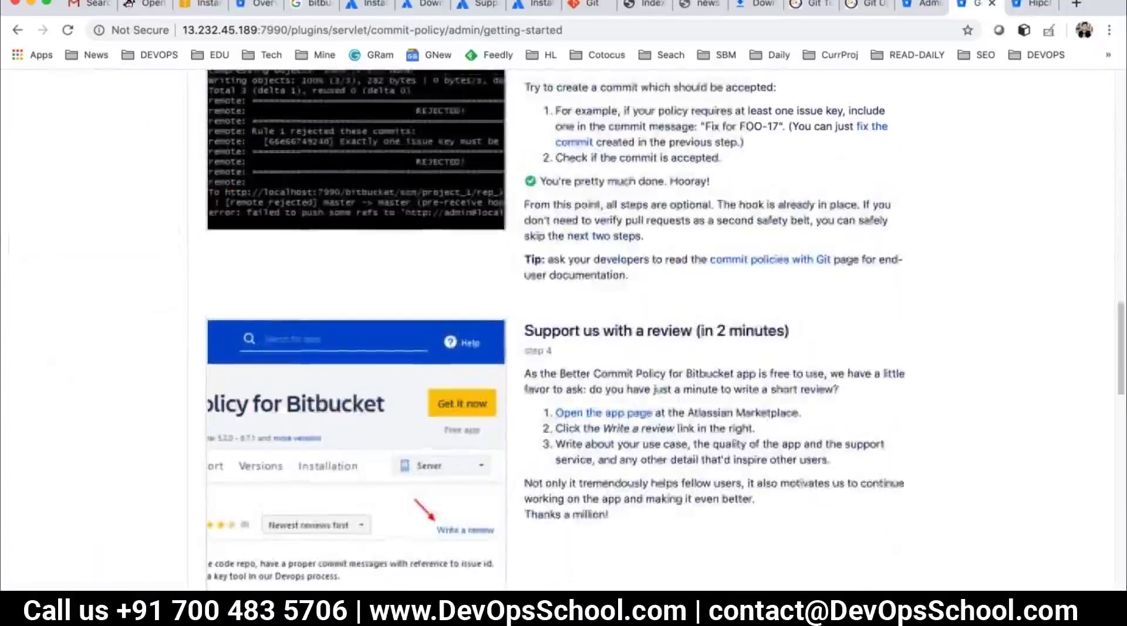
scroll(664, 329, "up", 1)
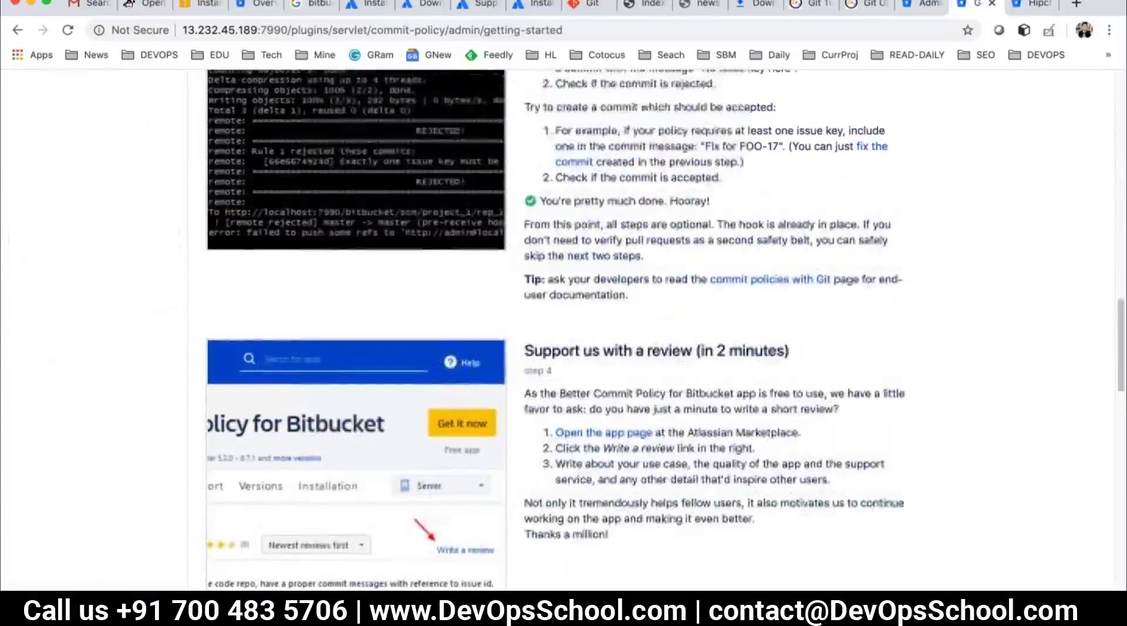
left_click(592, 433)
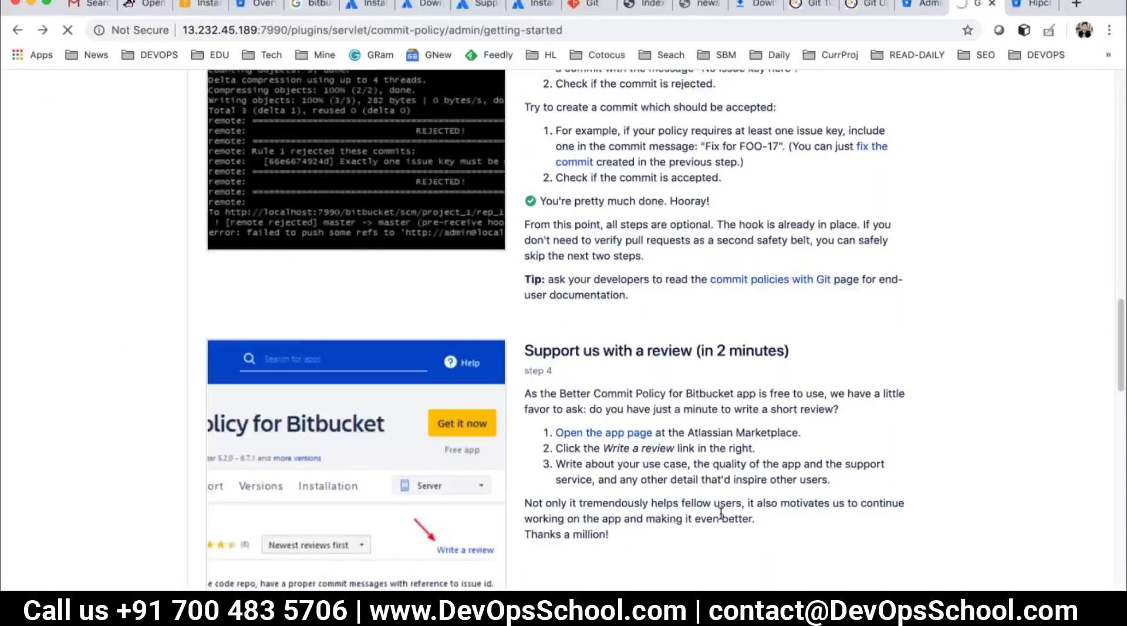
scroll(527, 509, "up", 1)
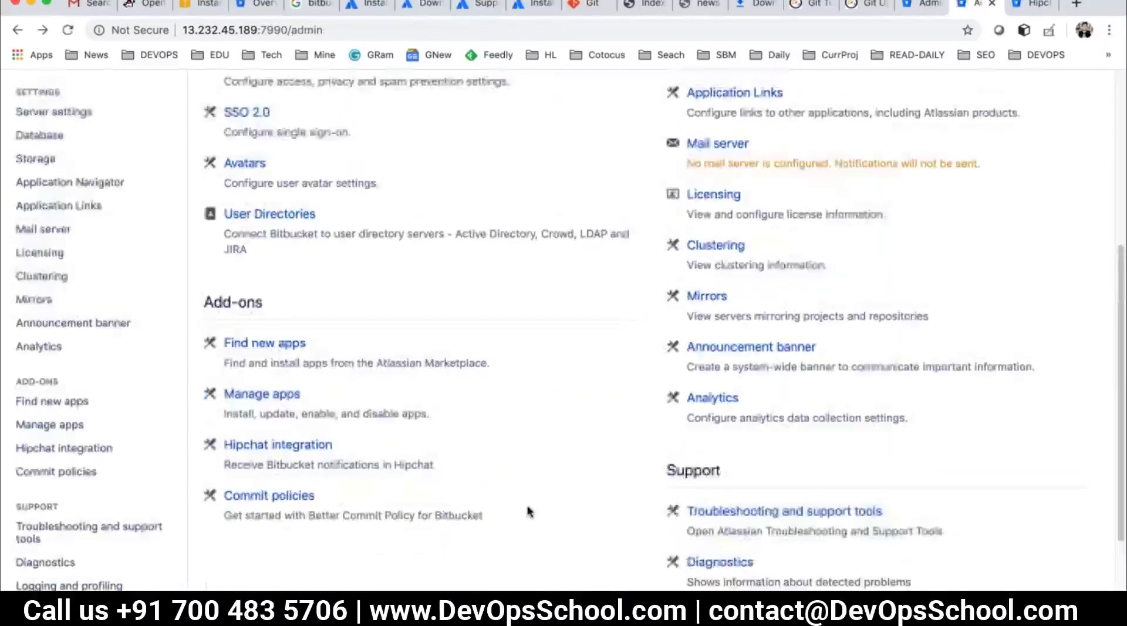
scroll(554, 416, "up", 1)
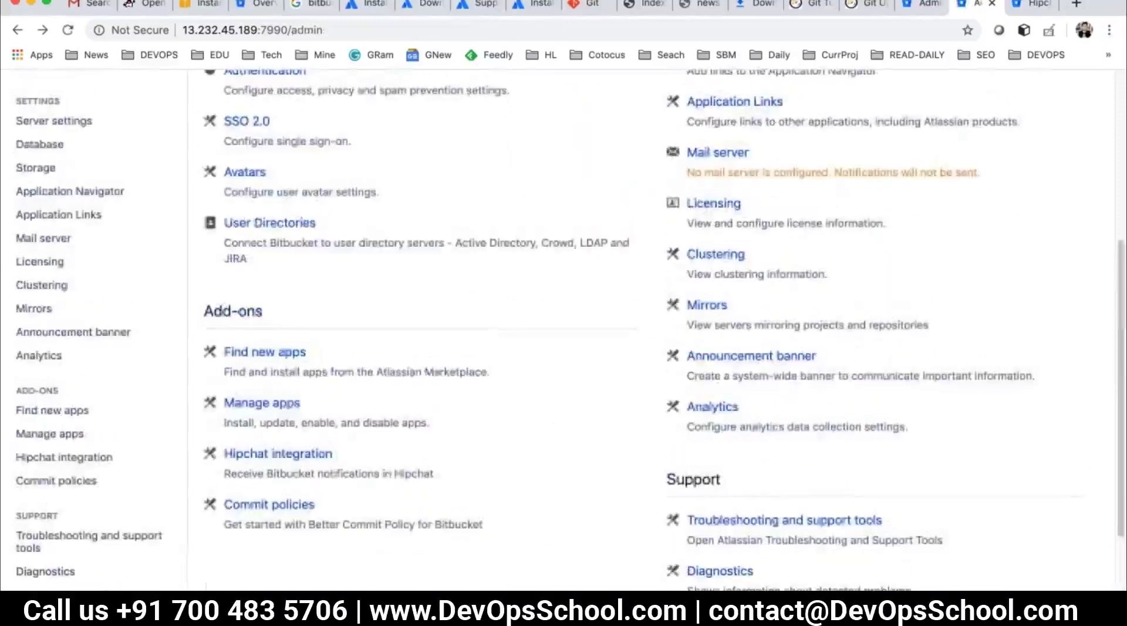
scroll(829, 512, "down", 1)
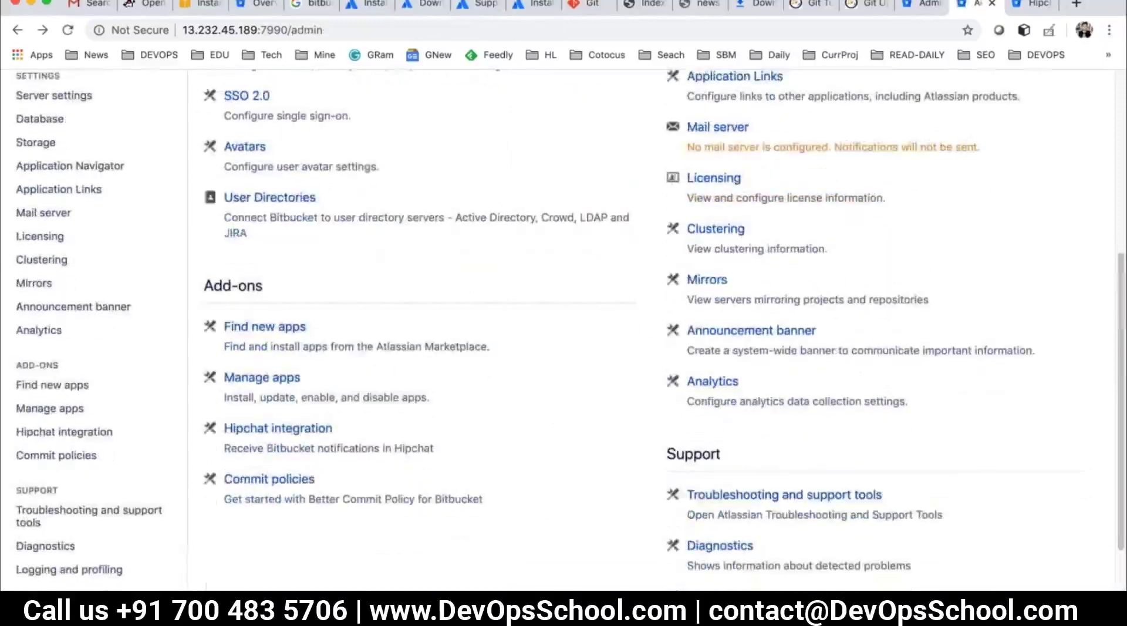
scroll(767, 500, "down", 1)
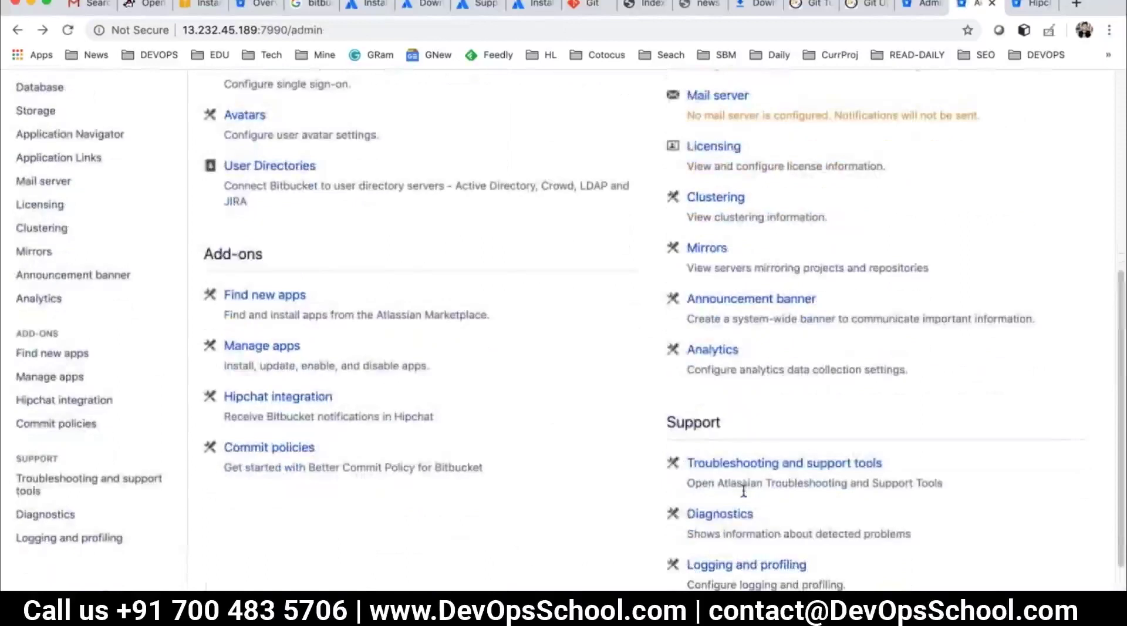
left_click_drag(834, 578, 586, 539)
left_click(584, 535)
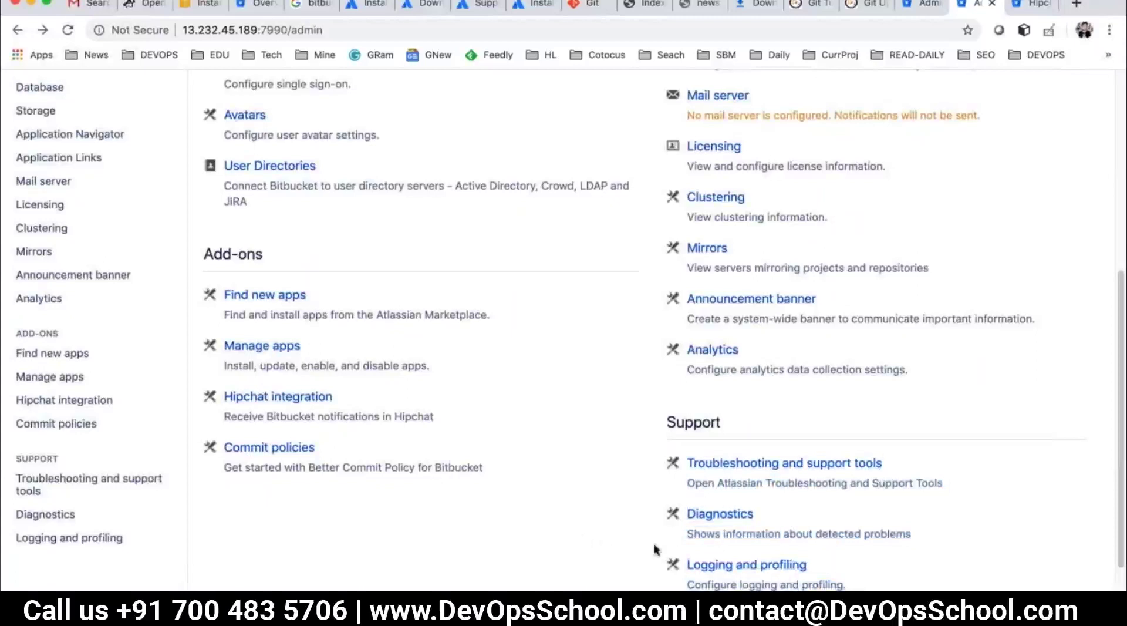
left_click_drag(896, 533, 690, 531)
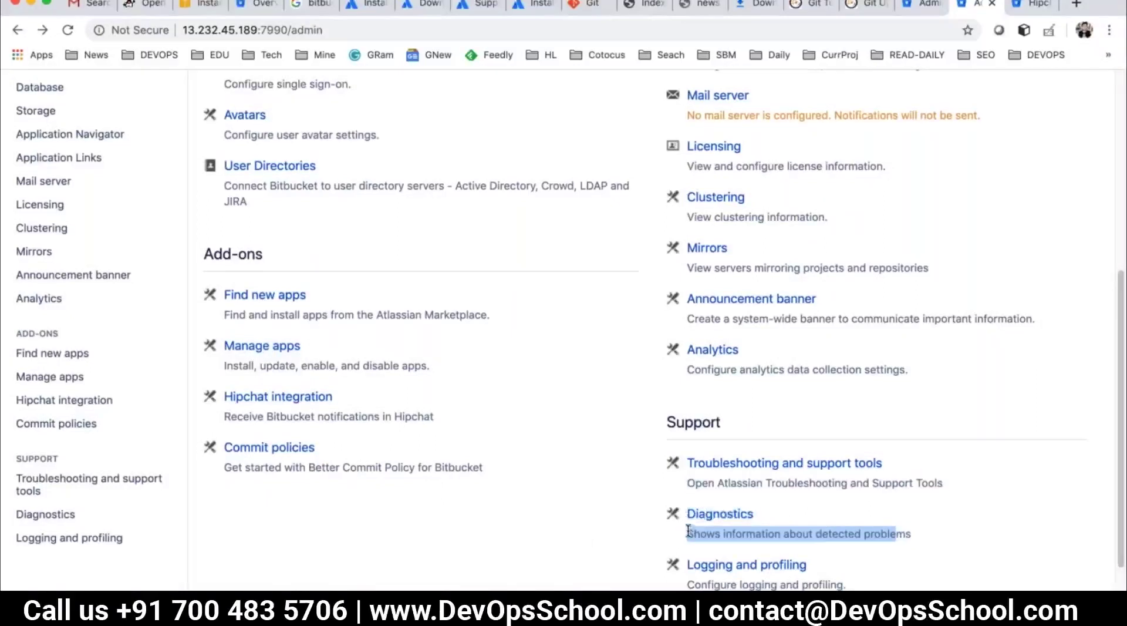
left_click(562, 552)
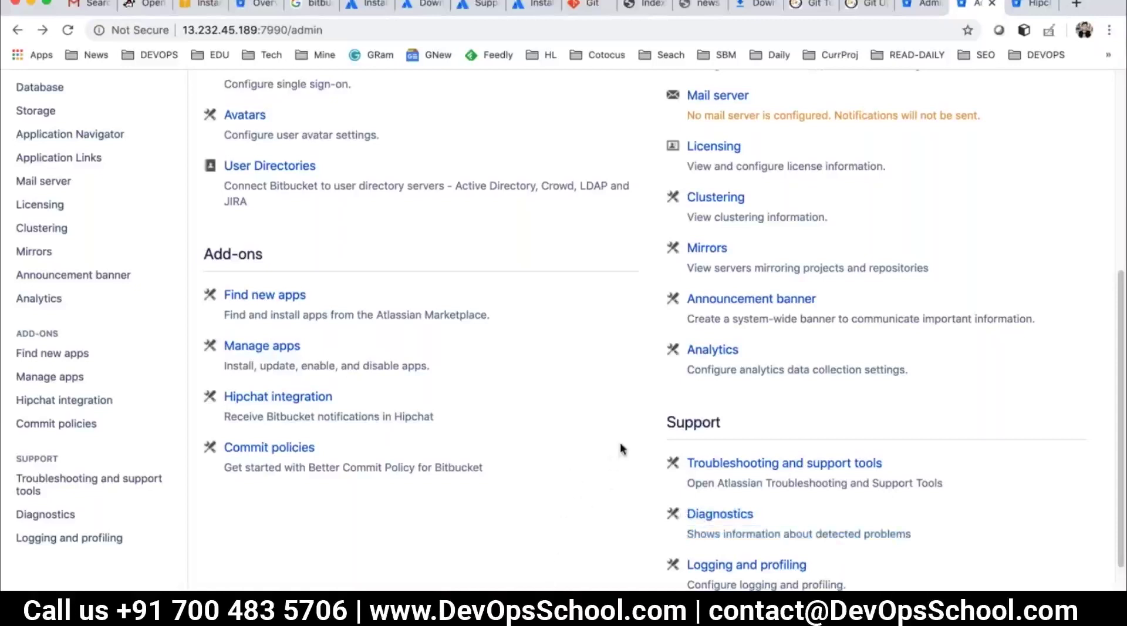
scroll(294, 375, "up", 6)
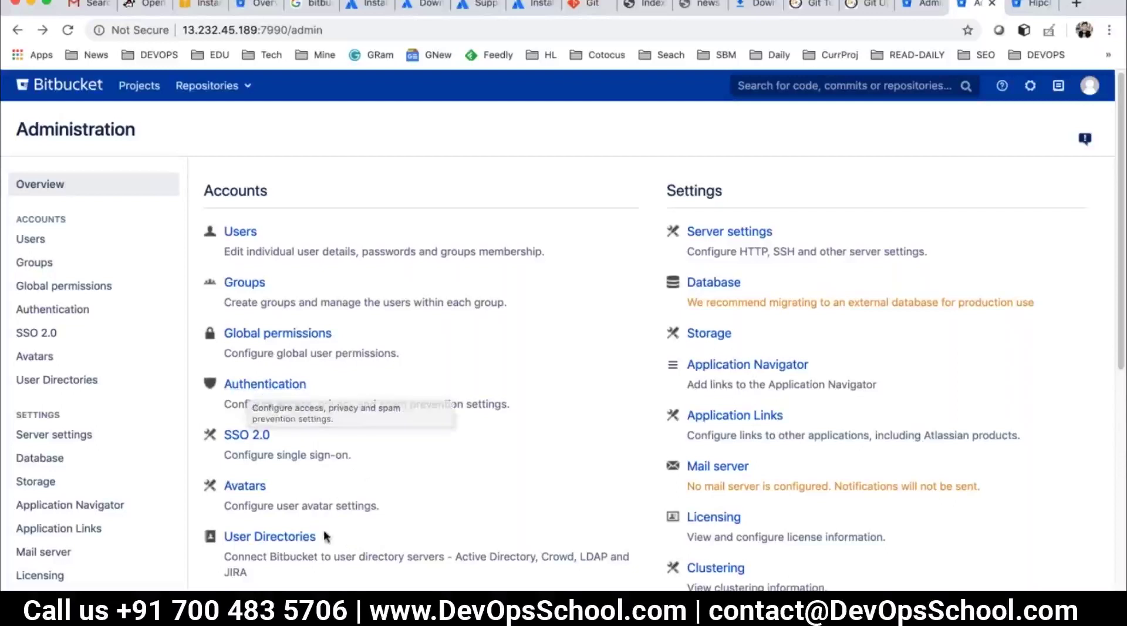
- Review the Administration overview, including its mail server and external database warnings
scroll(290, 509, "down", 1)
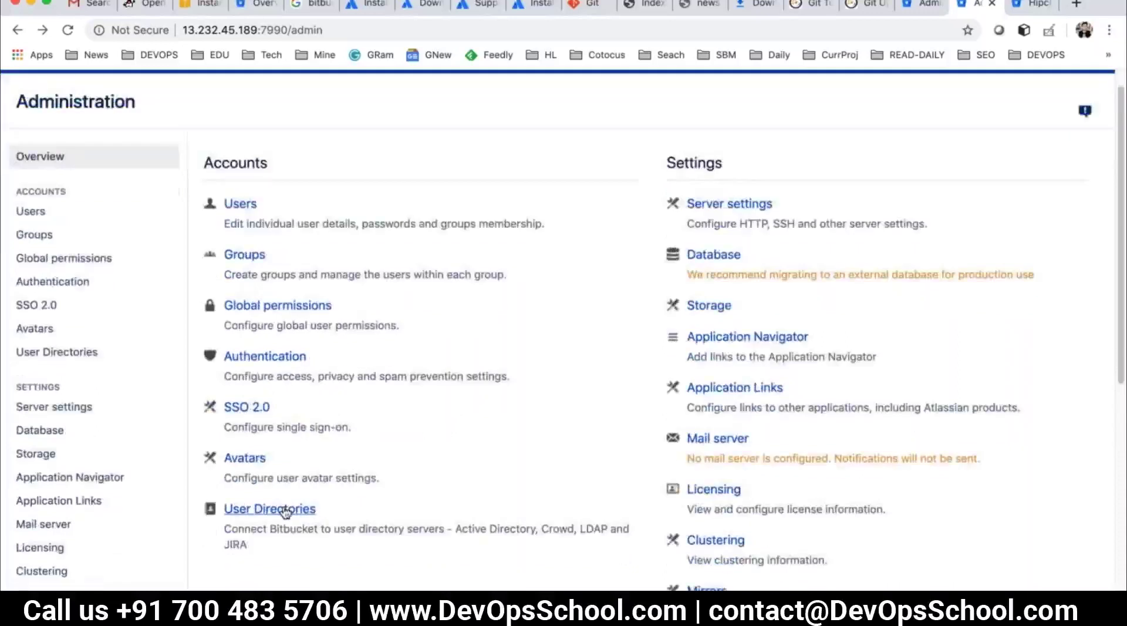
scroll(286, 512, "down", 4)
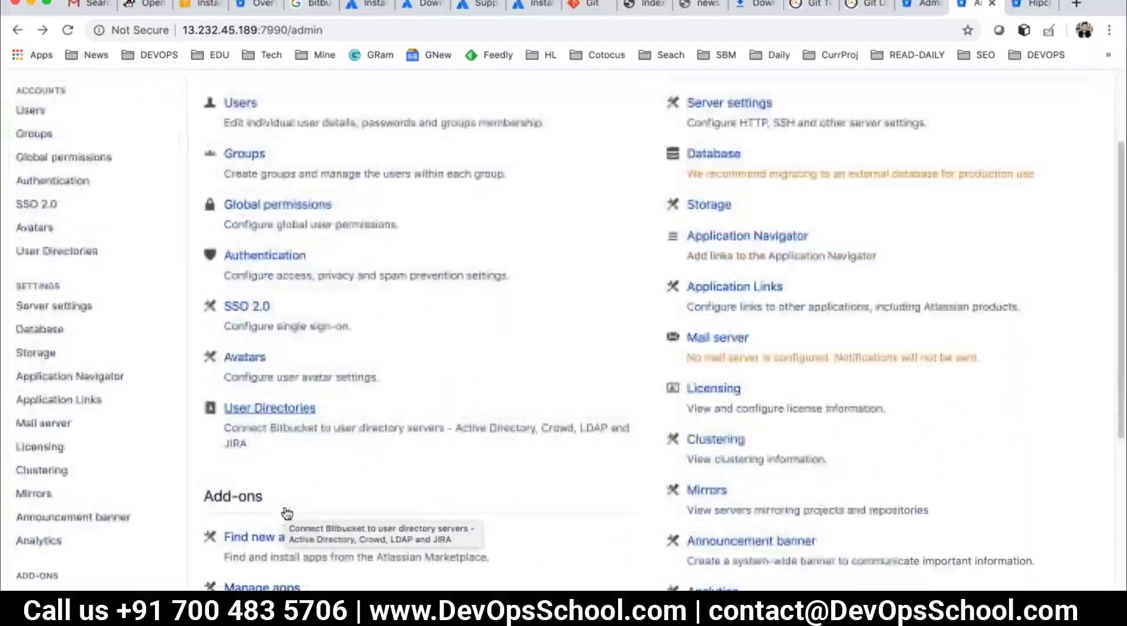
scroll(286, 512, "down", 5)
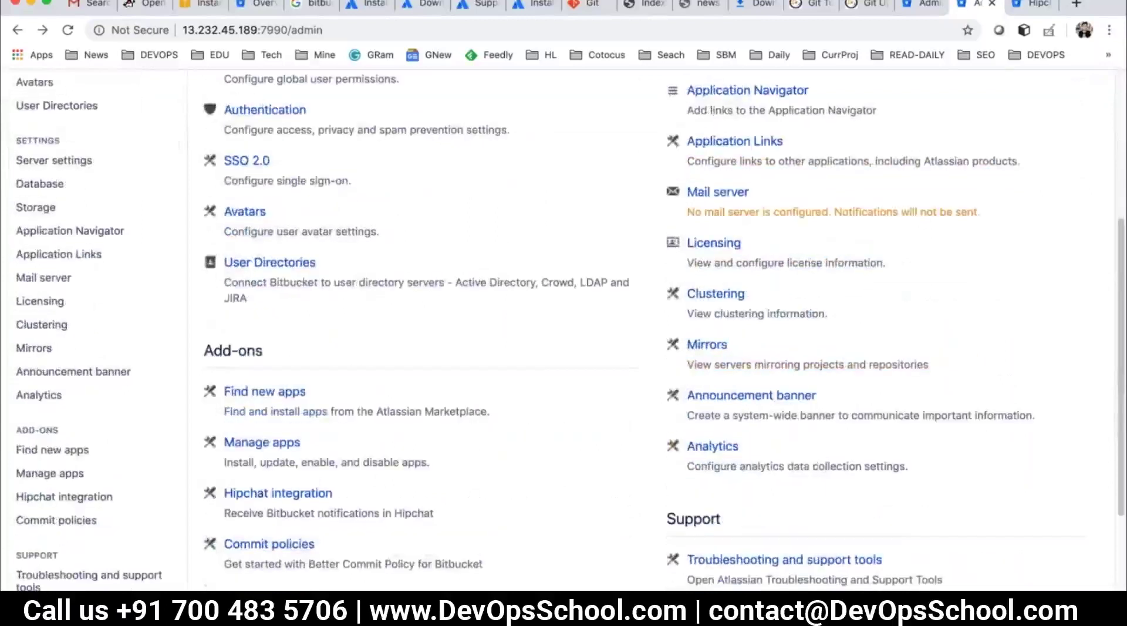
scroll(421, 513, "up", 10)
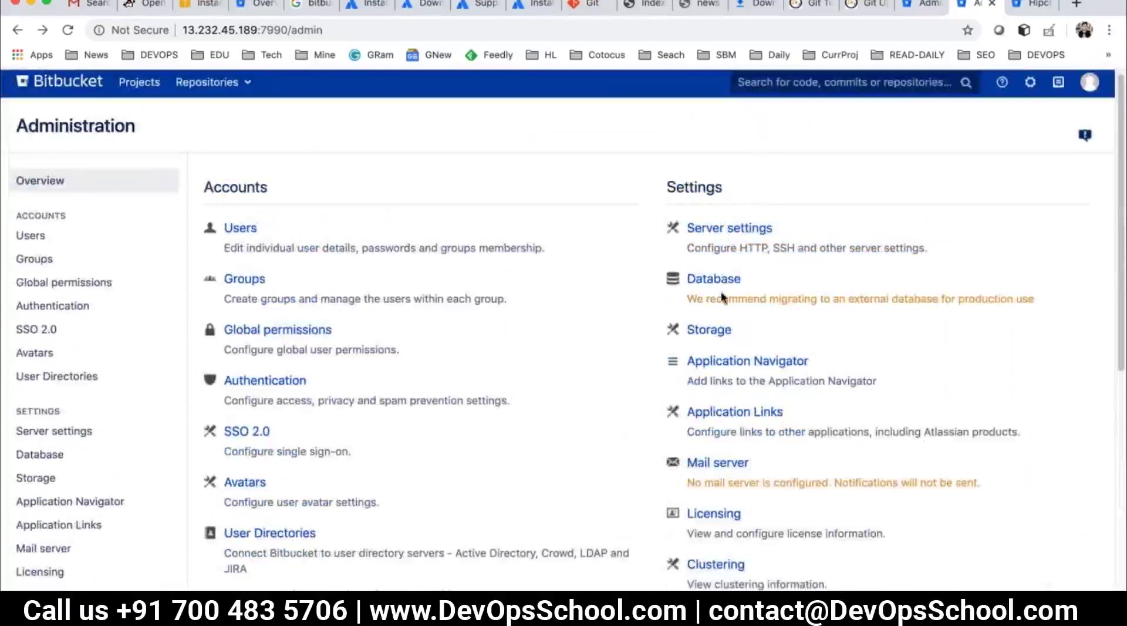
scroll(775, 346, "down", 4)
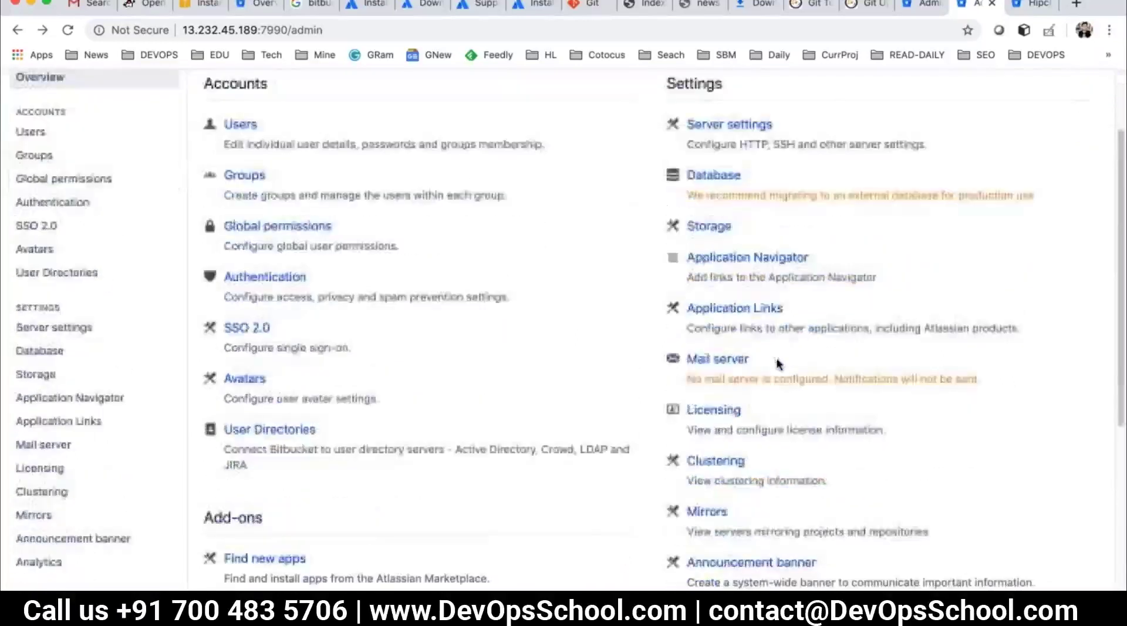
scroll(778, 363, "down", 5)
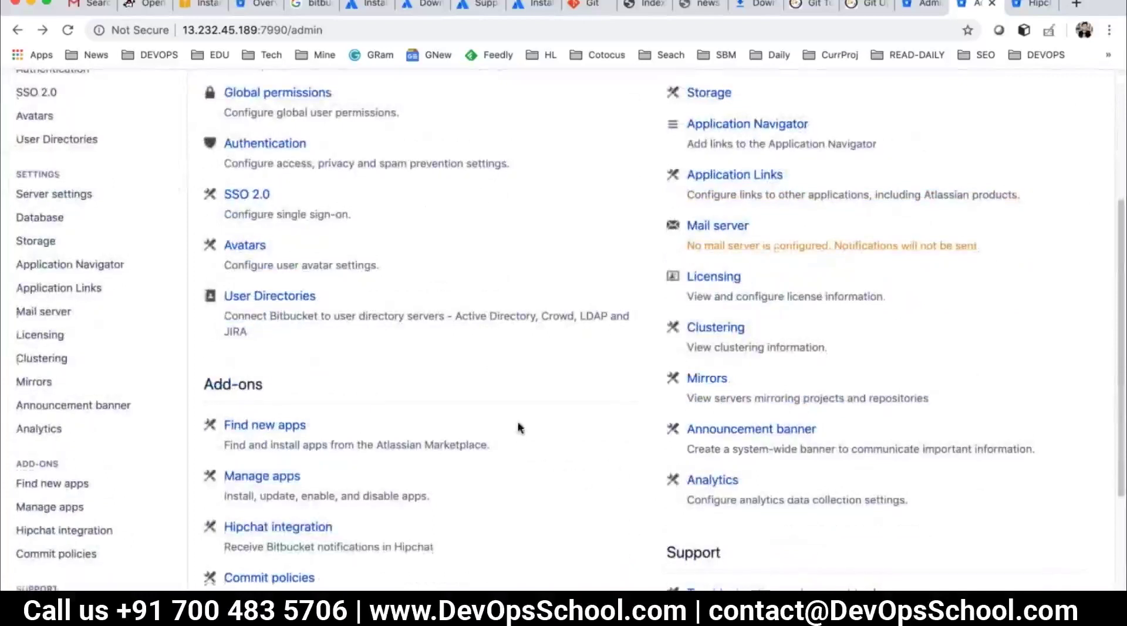
scroll(518, 427, "up", 7)
scroll(517, 426, "up", 3)
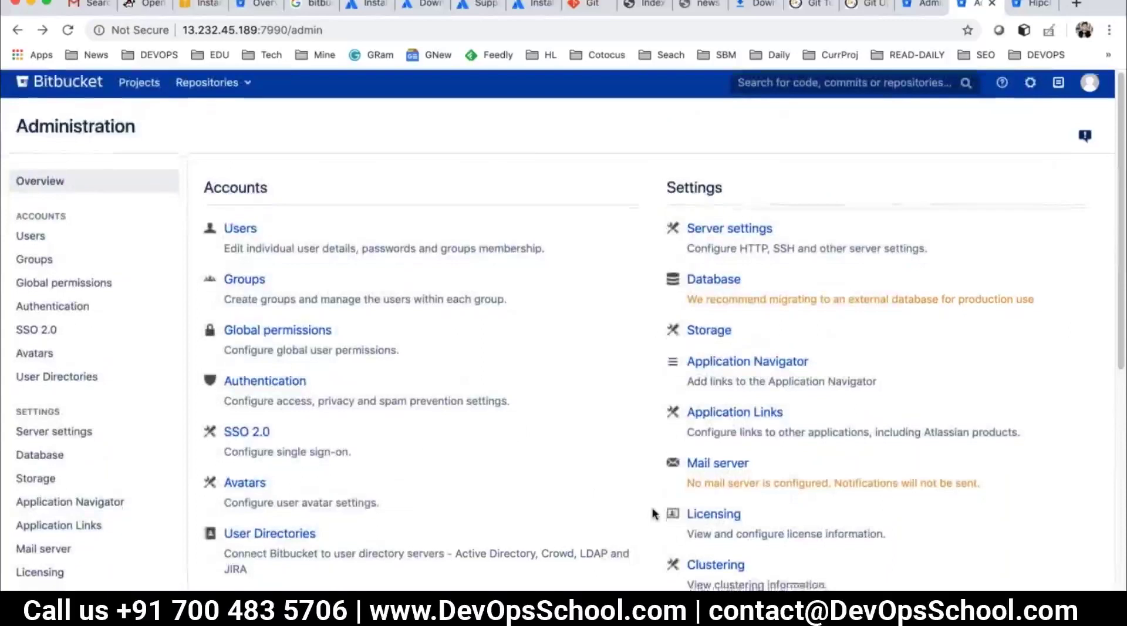
scroll(653, 508, "down", 1)
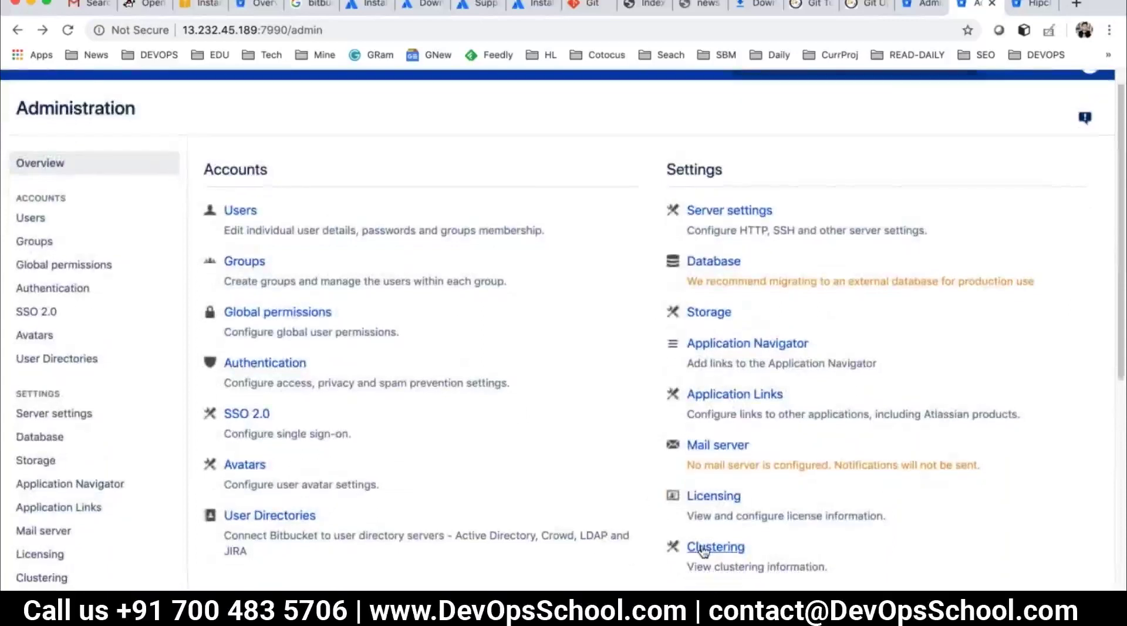
scroll(704, 552, "down", 4)
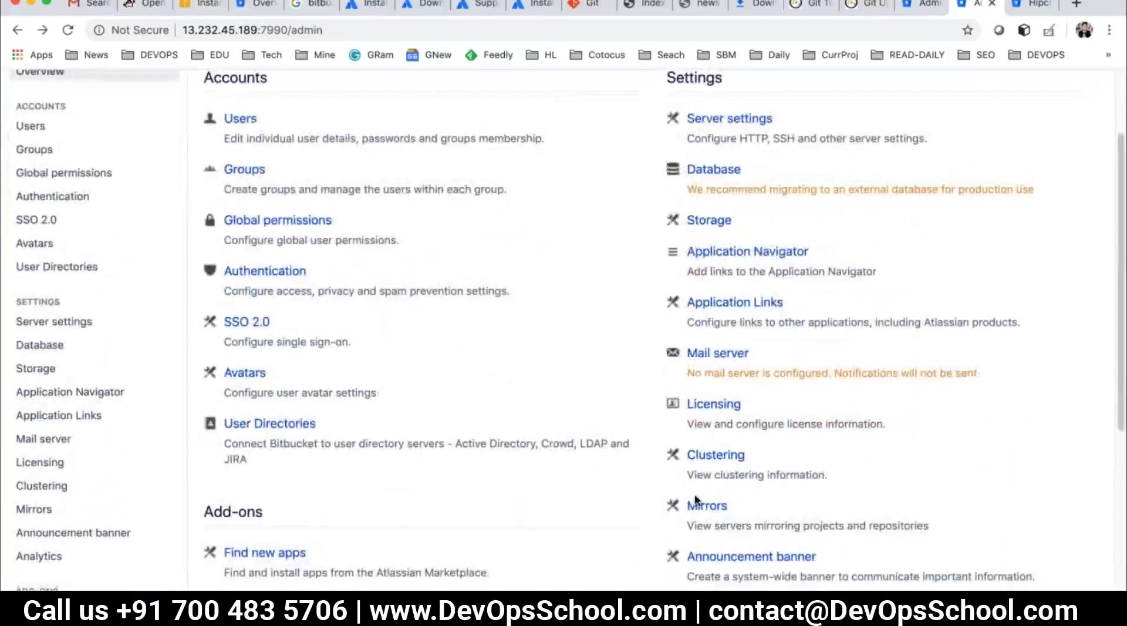
scroll(698, 503, "down", 1)
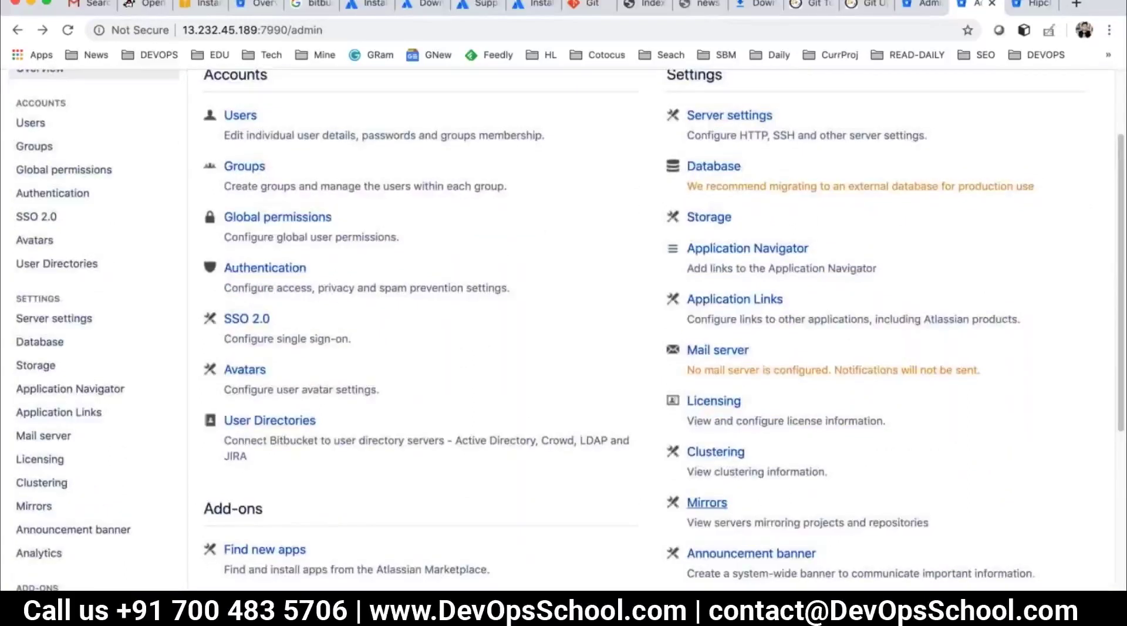
scroll(604, 499, "down", 1)
scroll(603, 499, "up", 5)
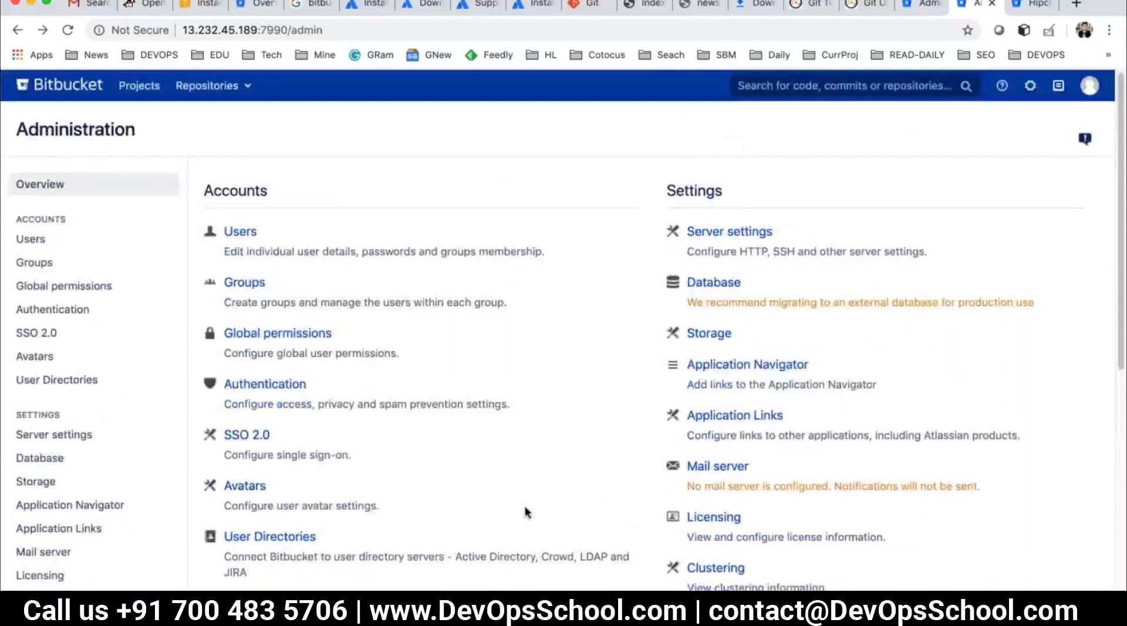
- Add a 'Step 2' heading on line 123 of the Bitbucket setup notes in VS Code
key("super+Tab")
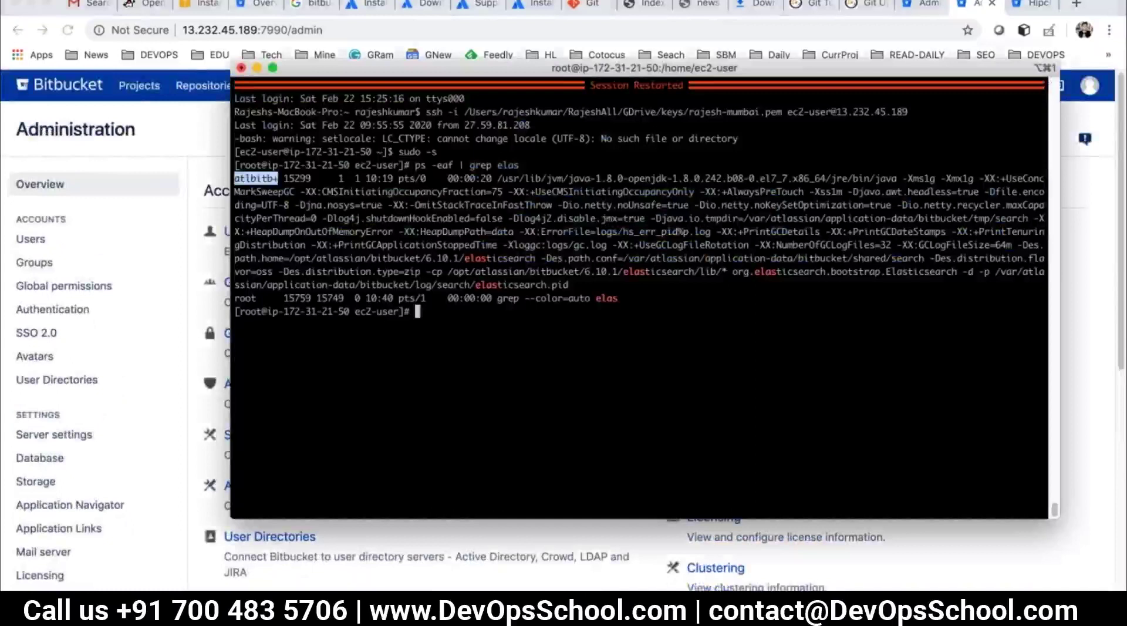
key("super+Tab")
type("Step 2")
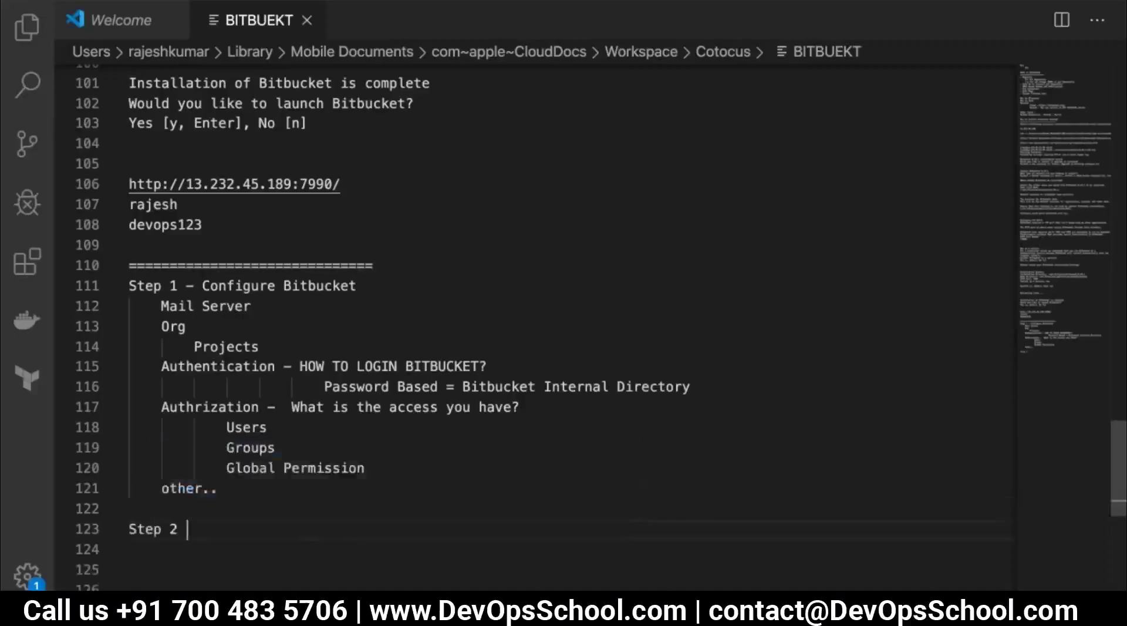
key("super+Tab")
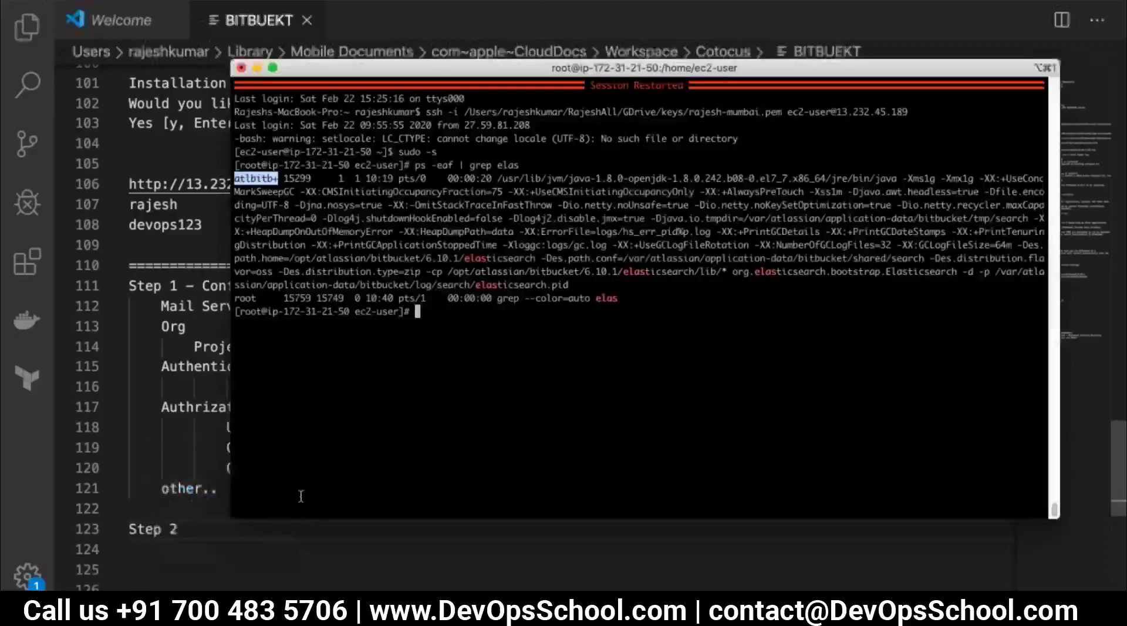
key("super+Tab")
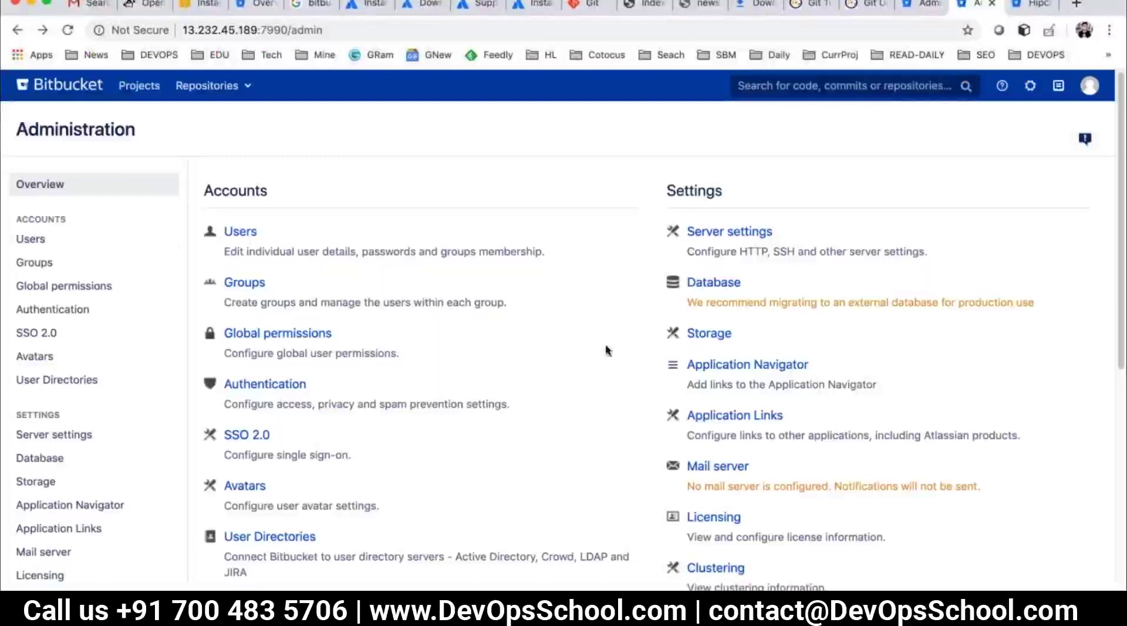
- Open the empty Projects page via the Bitbucket logo and start a new project
left_click(58, 94)
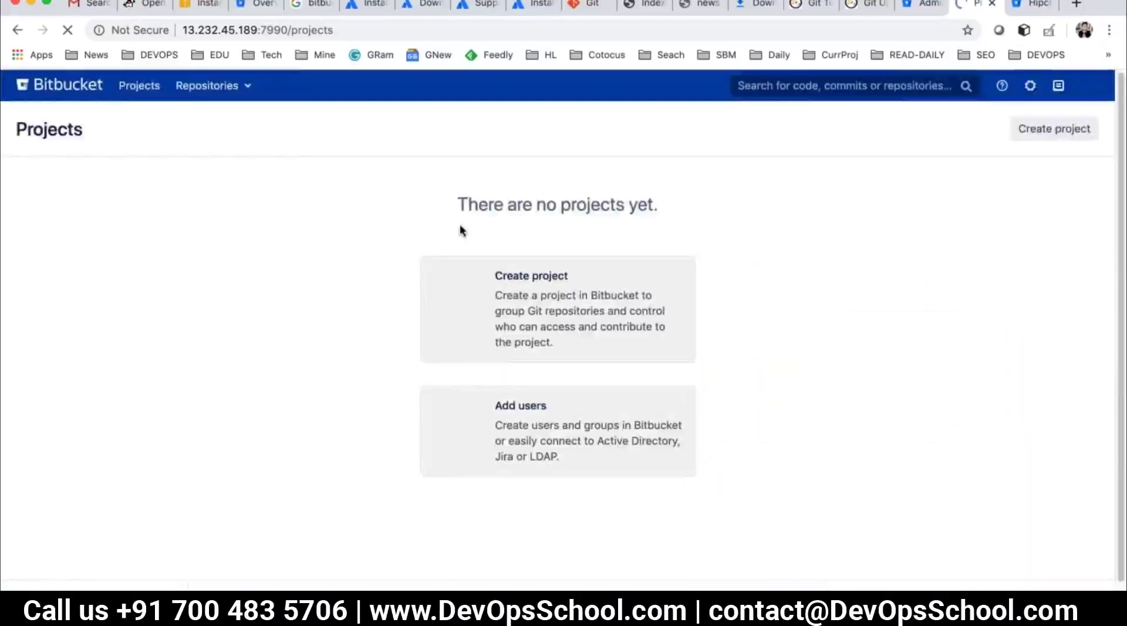
left_click_drag(506, 207, 578, 284)
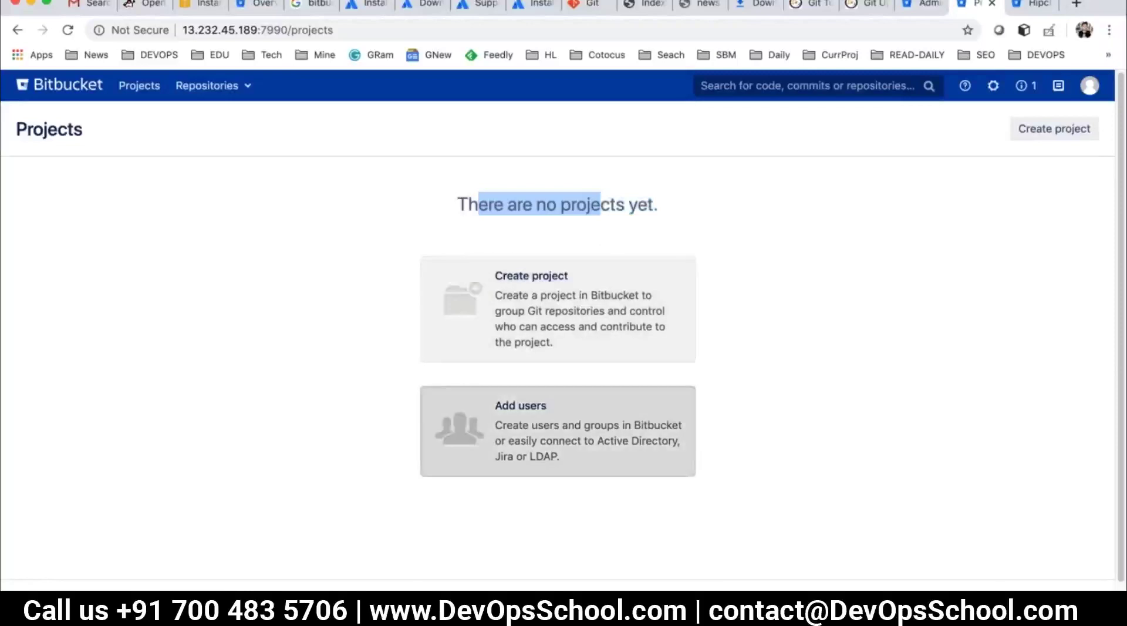
left_click(539, 288)
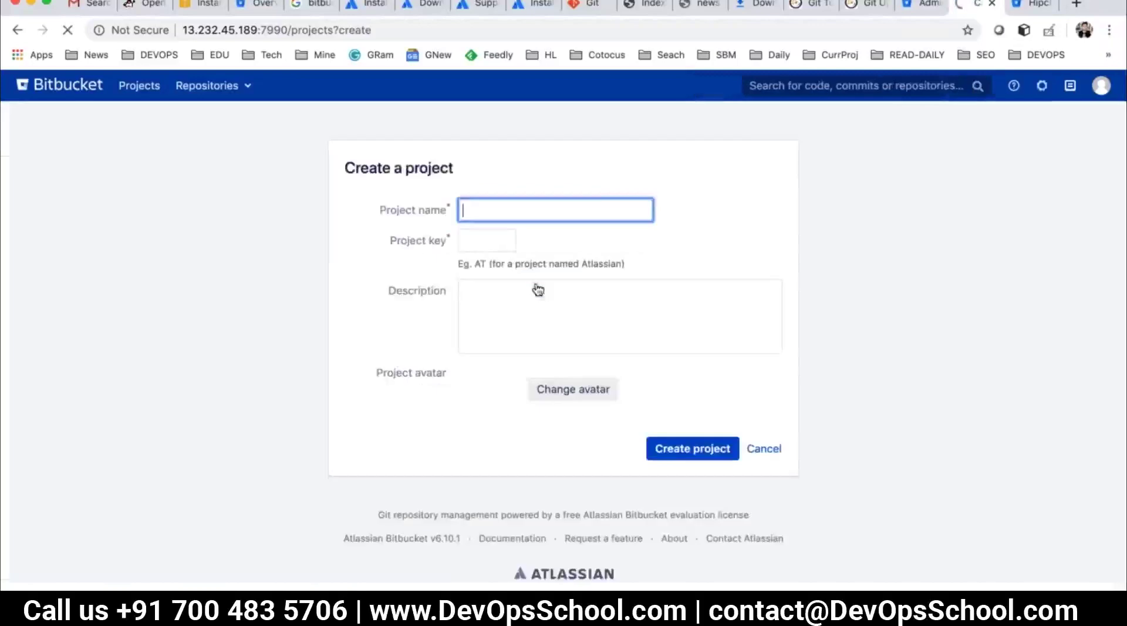
- Create project1 with key PROJ and a description repeating 'project1'
type("project")
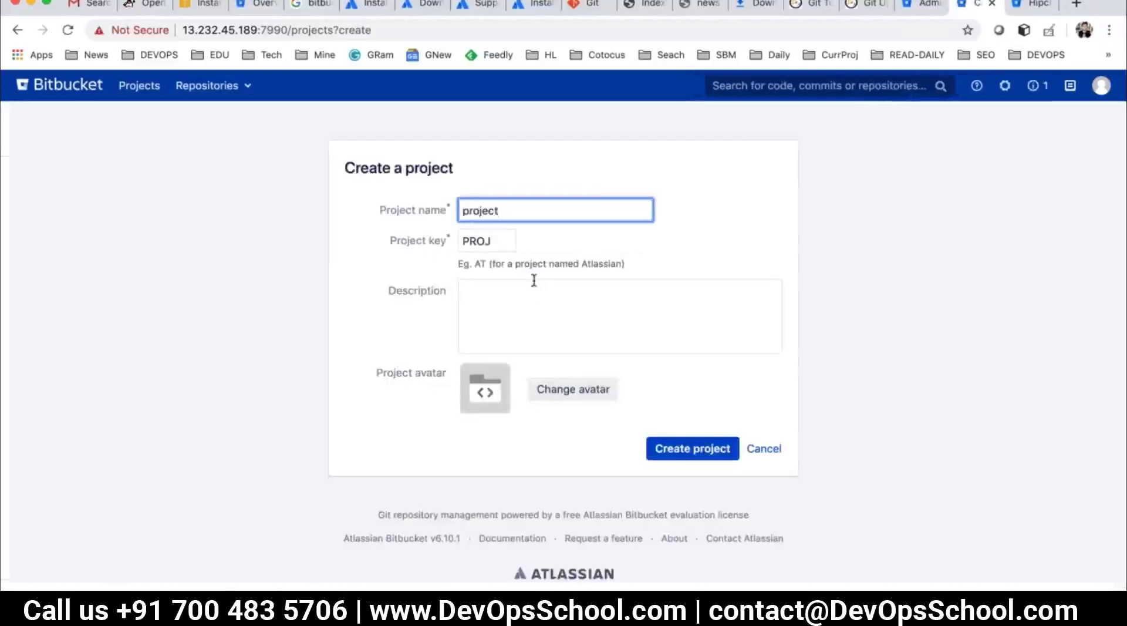
key("super+a")
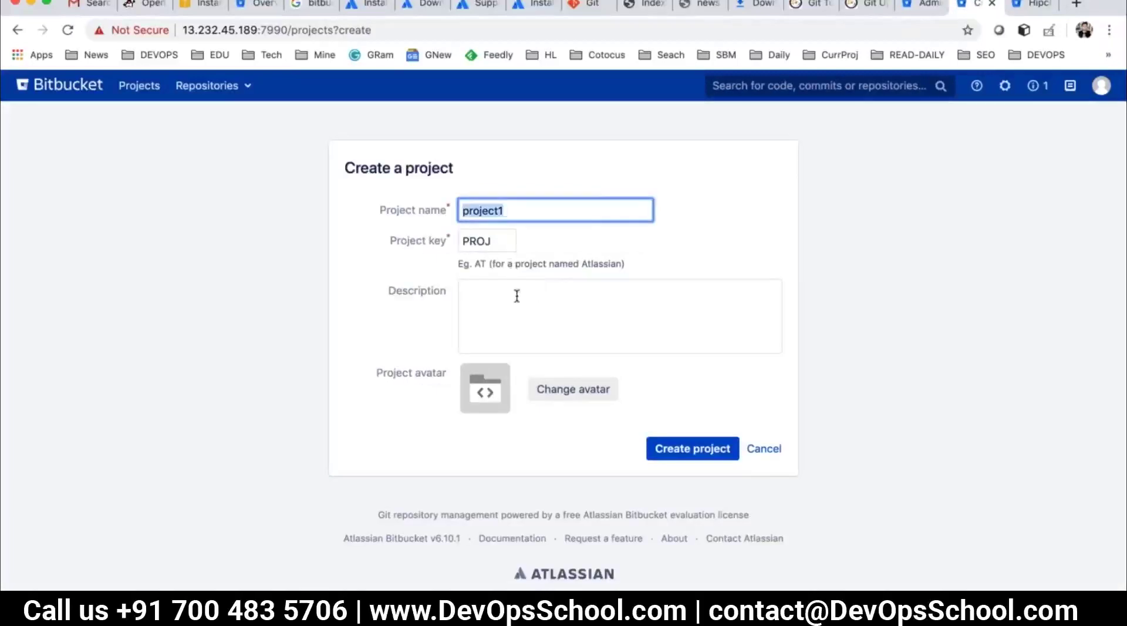
left_click(516, 295)
key("super+v")
key("super+v")
key("super+v")
left_click(512, 212)
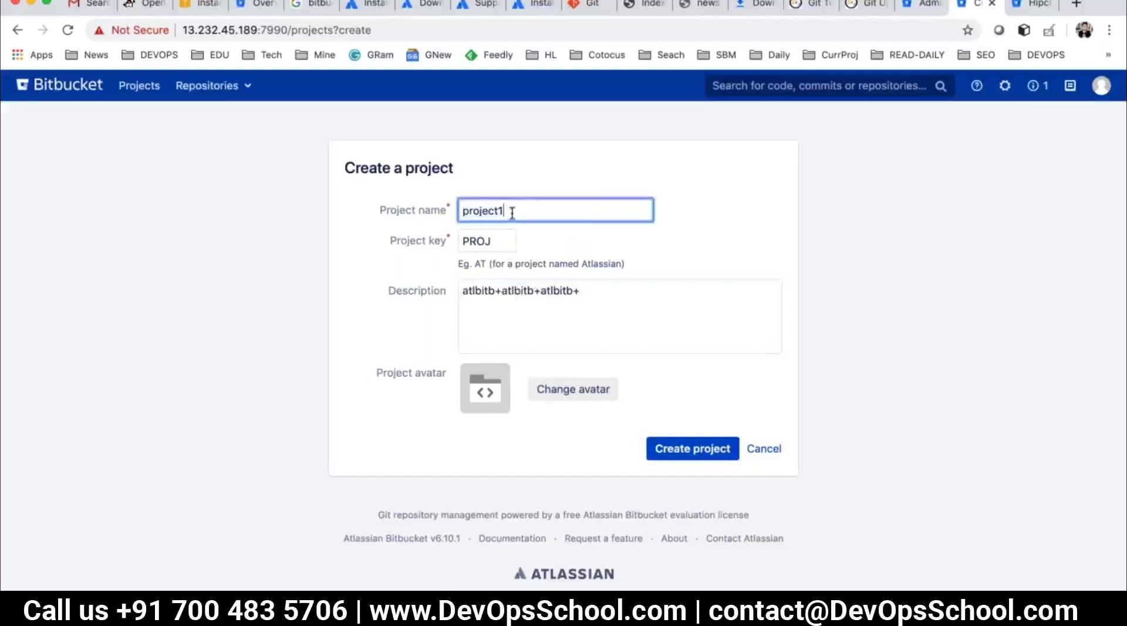
left_click(575, 319)
key("super+a")
key("super+v")
key("super+v")
key("super+v")
key("super+v")
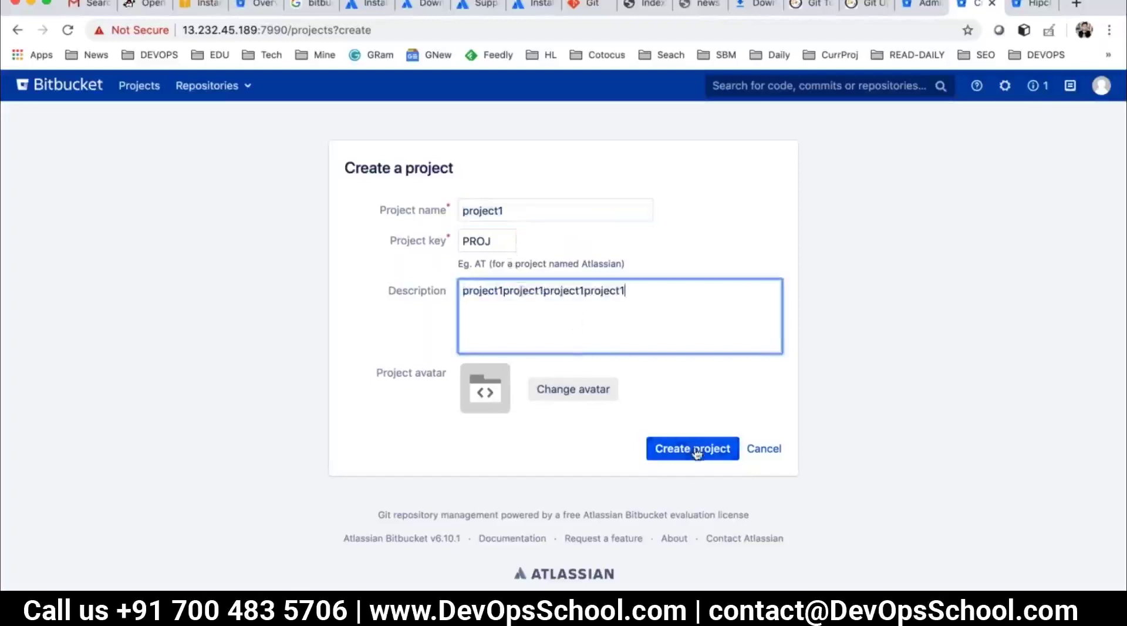
left_click(695, 450)
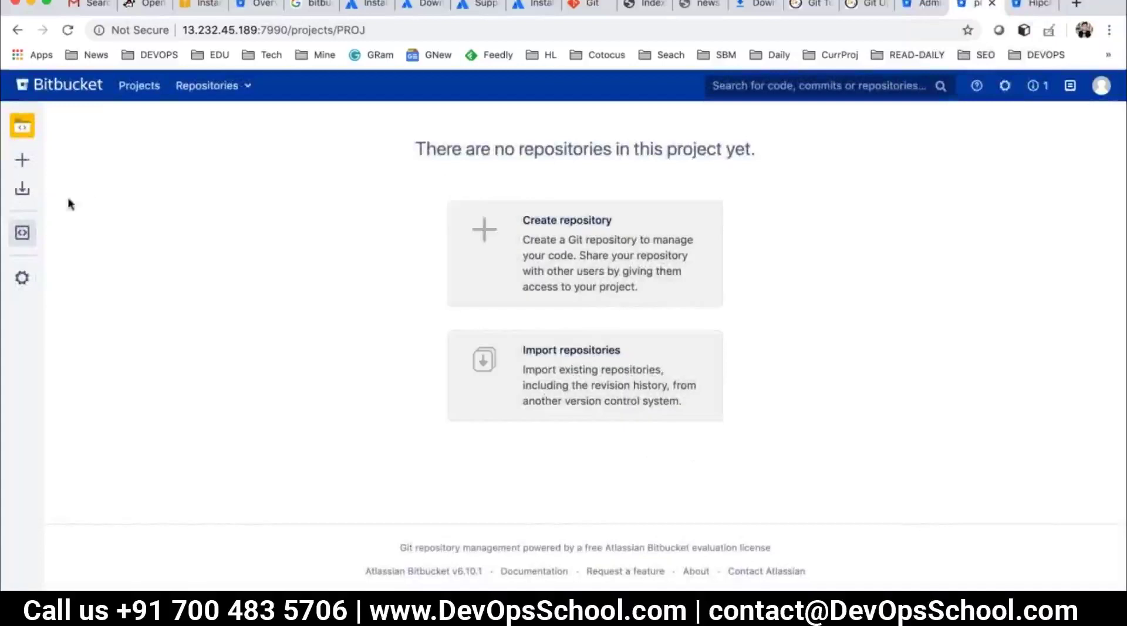
- Browse project1, the projects list and recent repositories, then open project1's new repository form
left_click(25, 164)
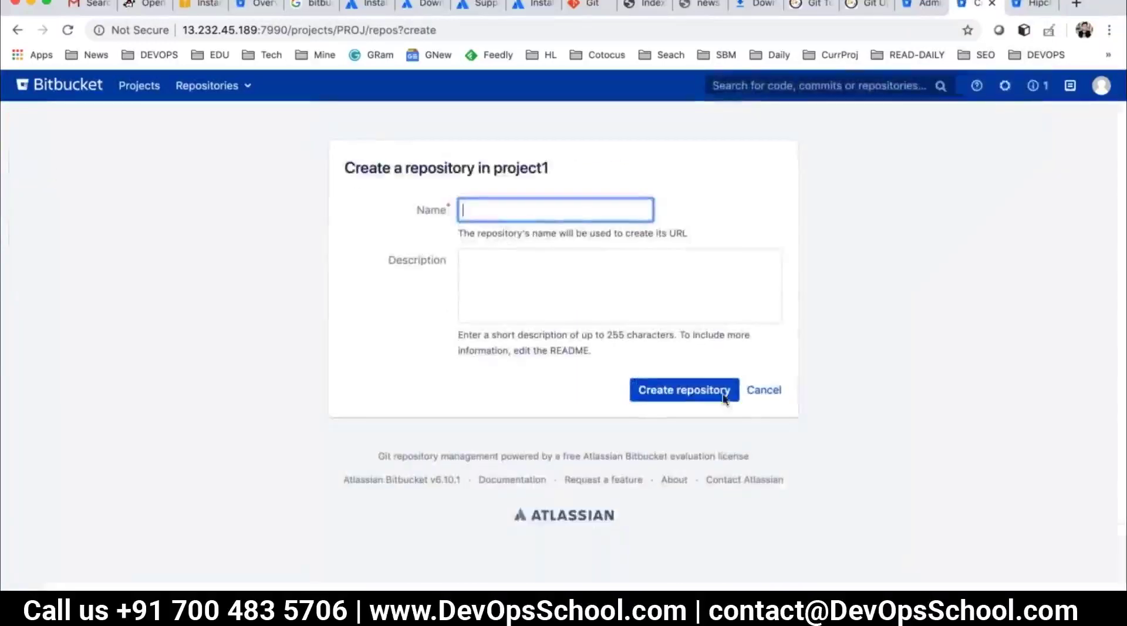
left_click(765, 390)
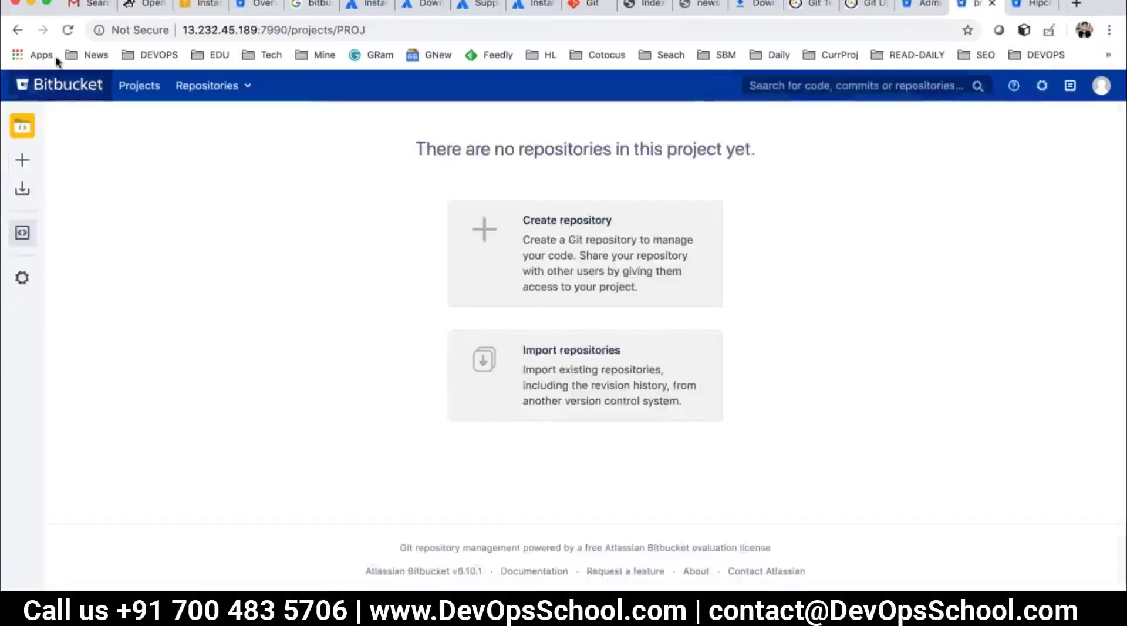
left_click(488, 270)
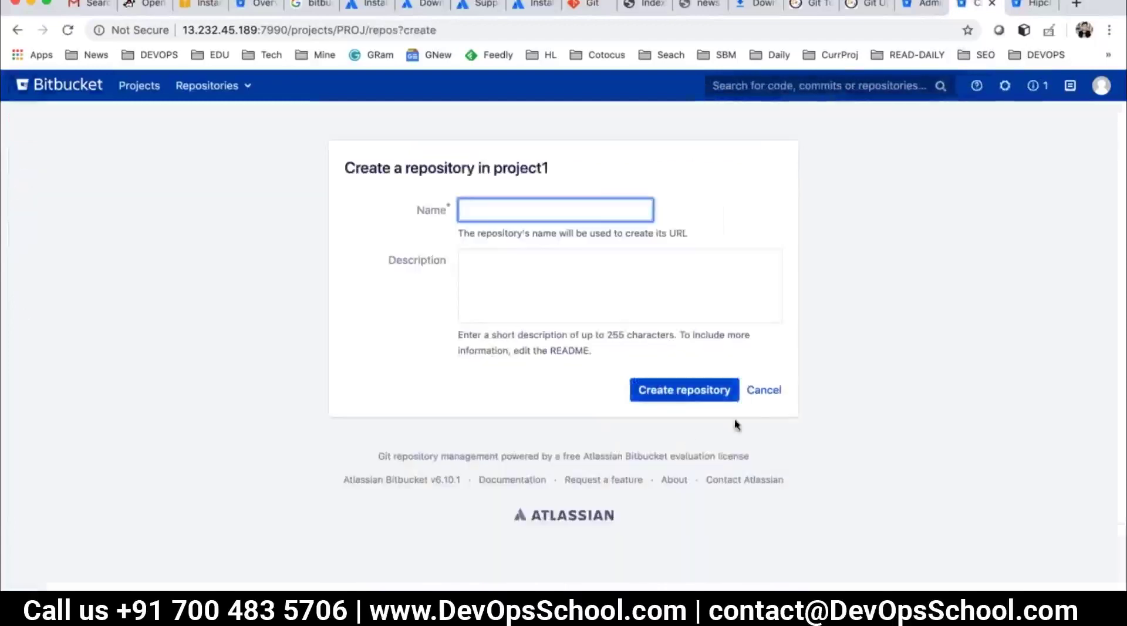
left_click(763, 391)
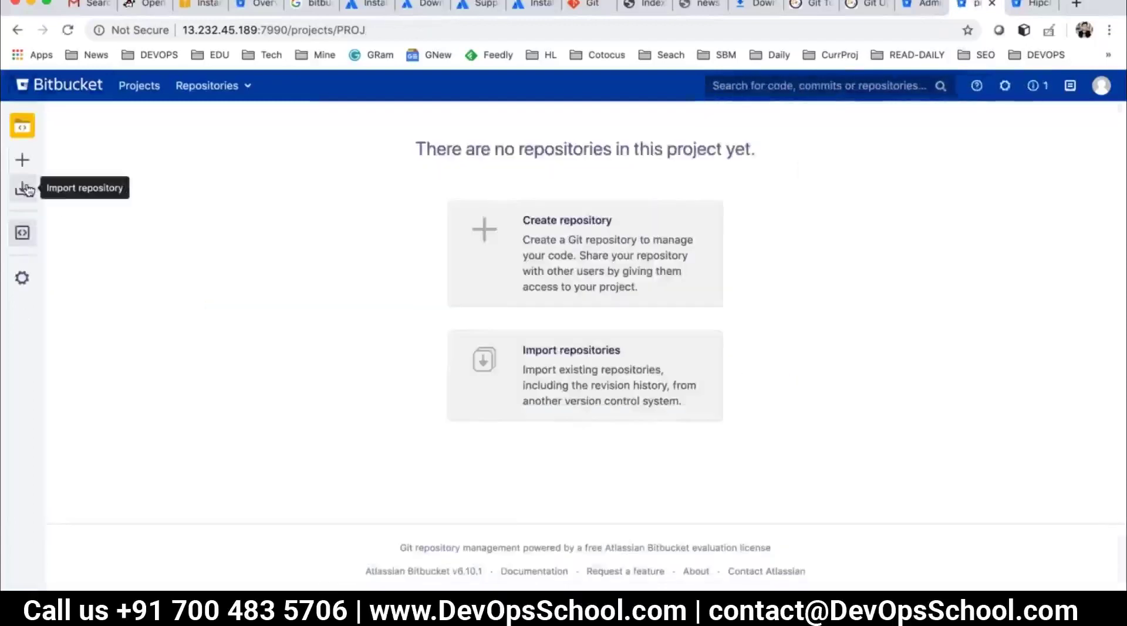
left_click(29, 235)
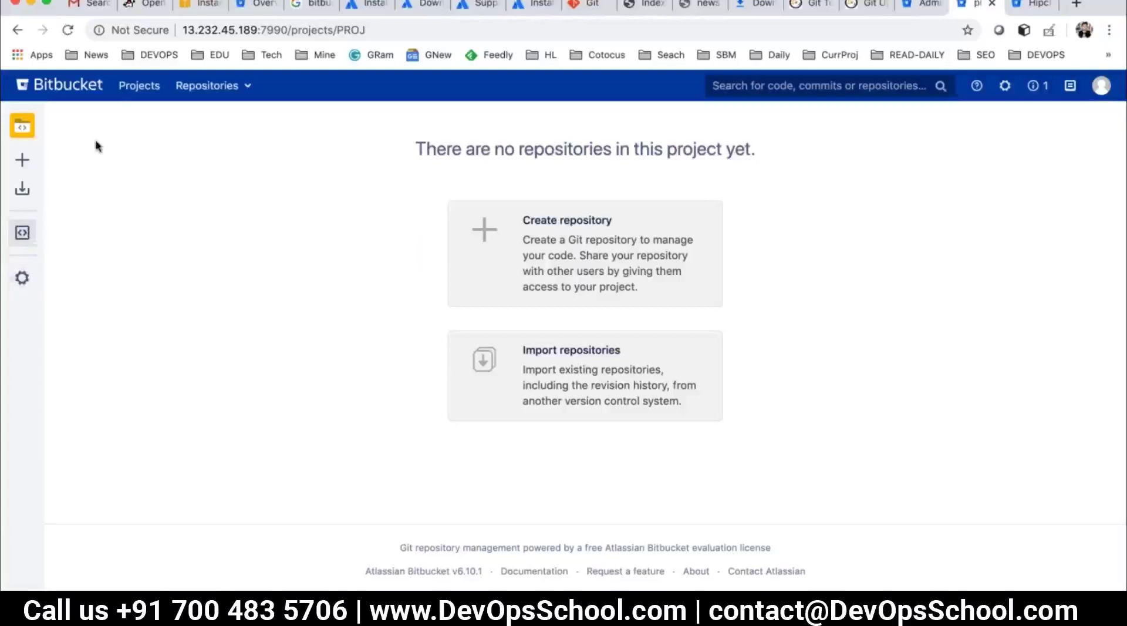
left_click(124, 88)
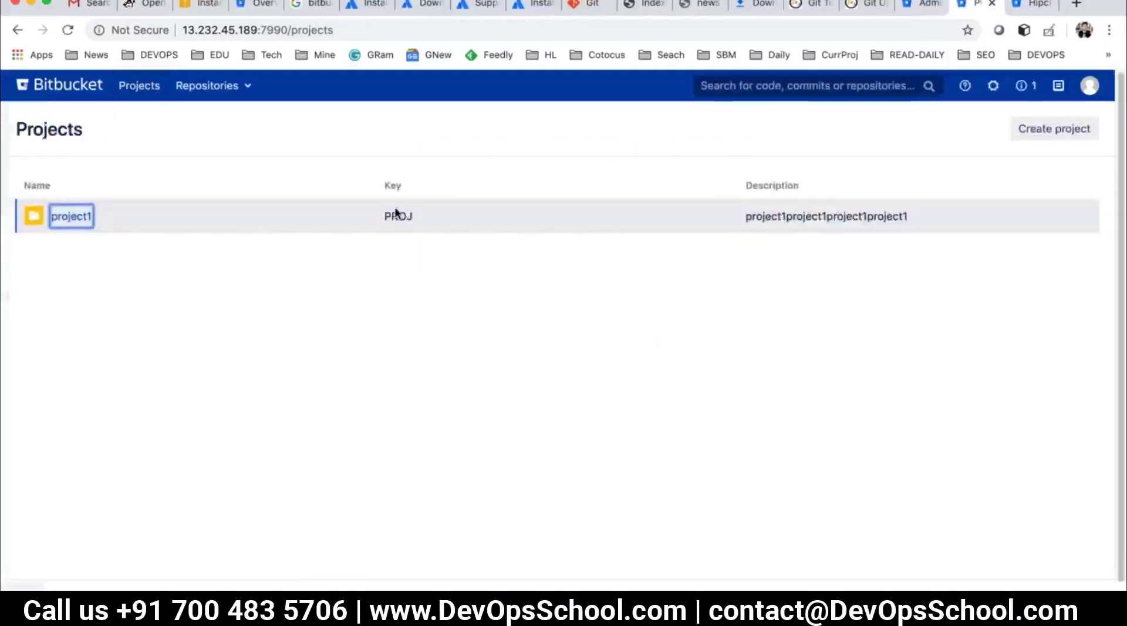
left_click(214, 98)
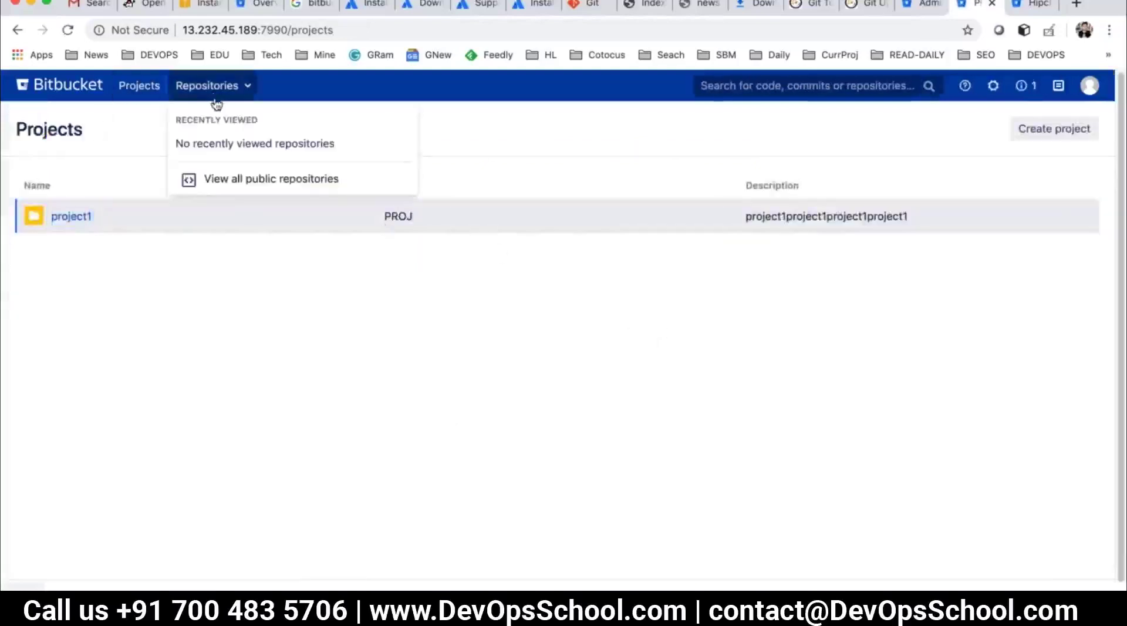
left_click(122, 88)
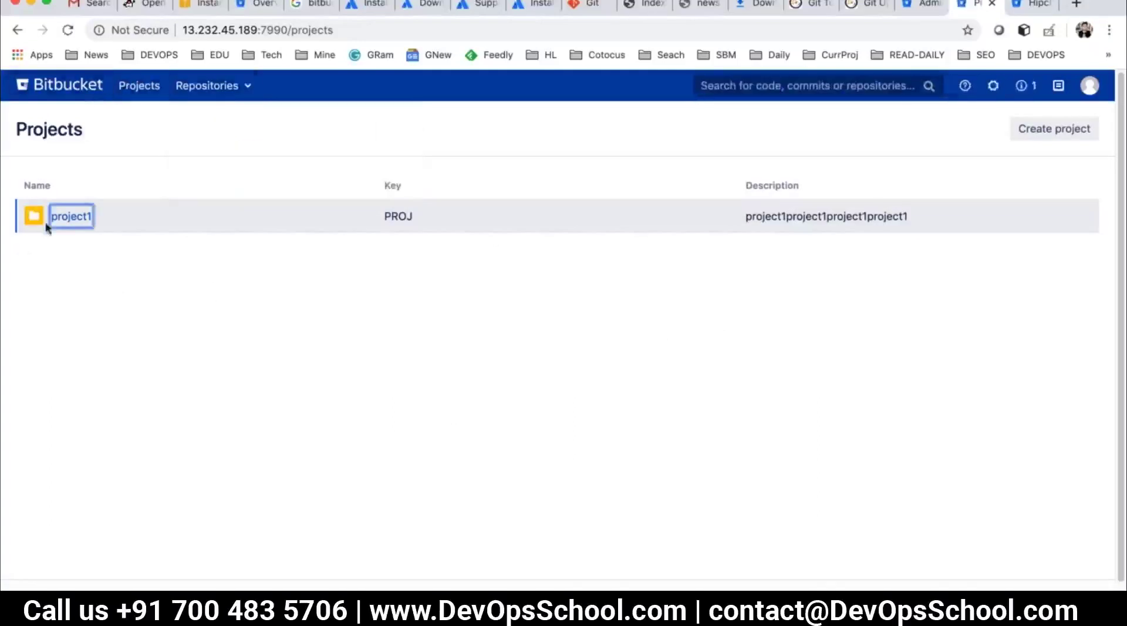
left_click(71, 216)
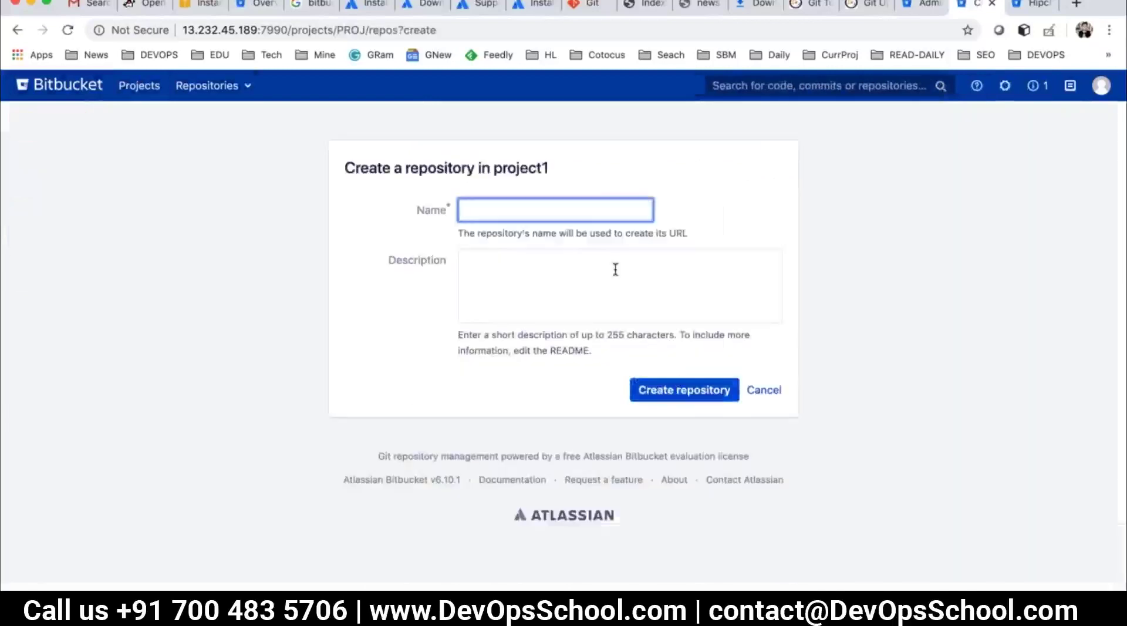
- Create repository repo1 with repo1 as its description
type("repo1")
key("super+a")
key("super+c")
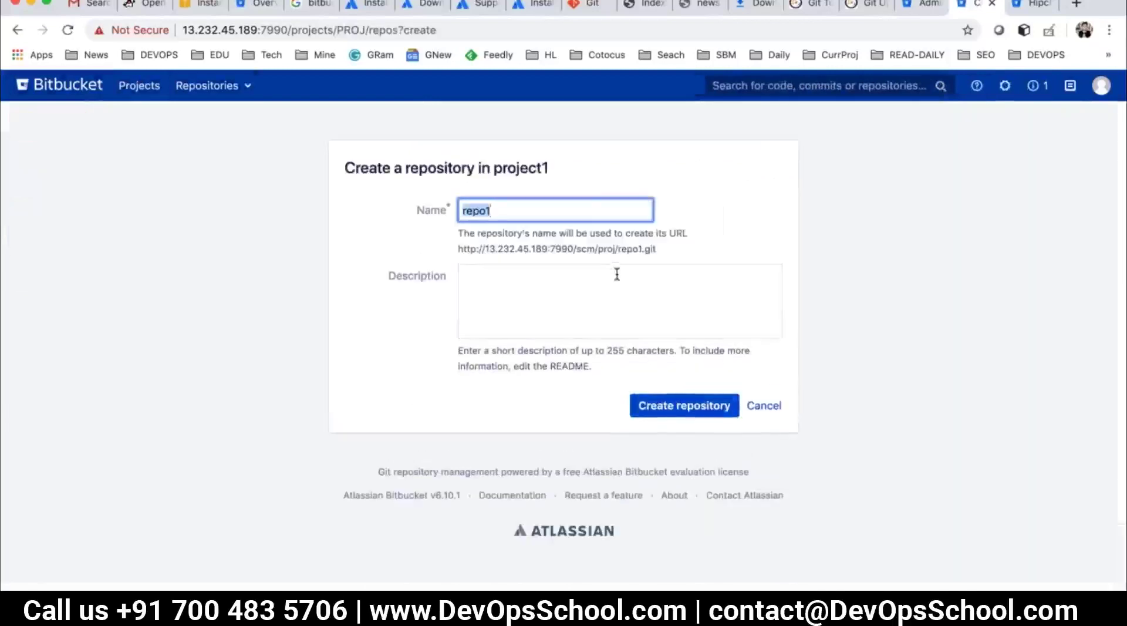
left_click(624, 285)
key("super+v")
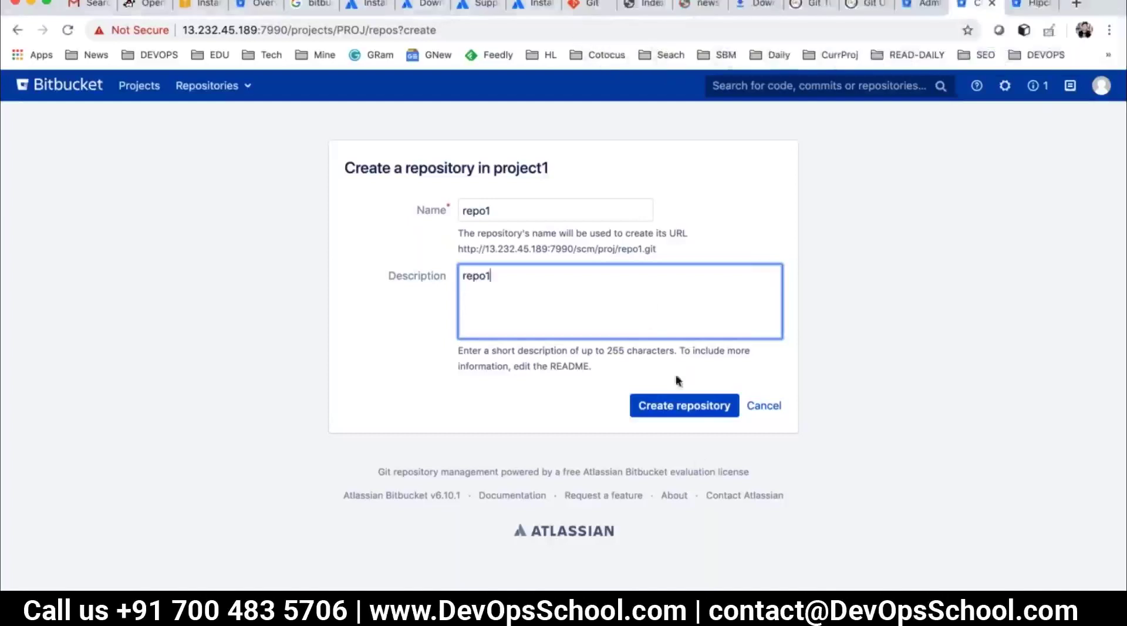
left_click(699, 413)
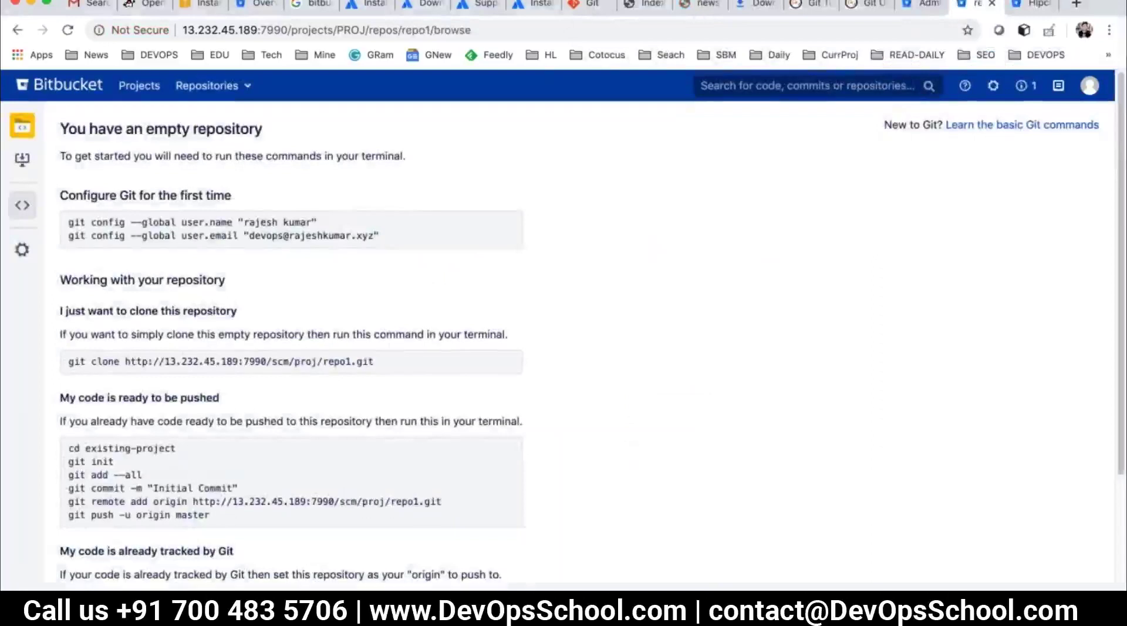
scroll(216, 405, "down", 2)
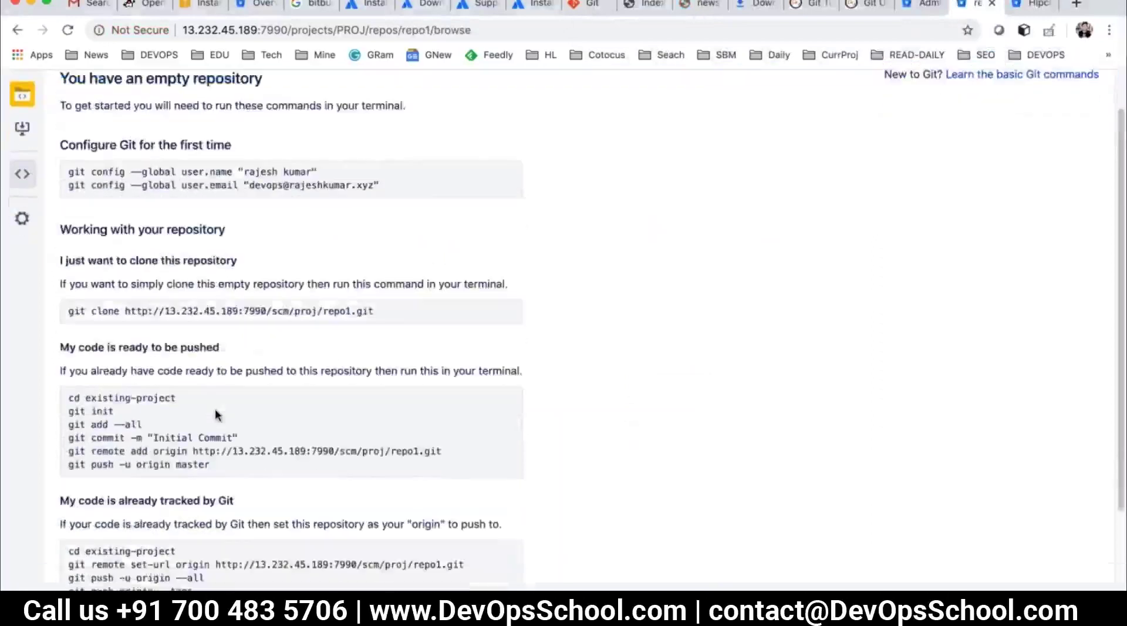
scroll(215, 409, "down", 3)
scroll(200, 400, "up", 4)
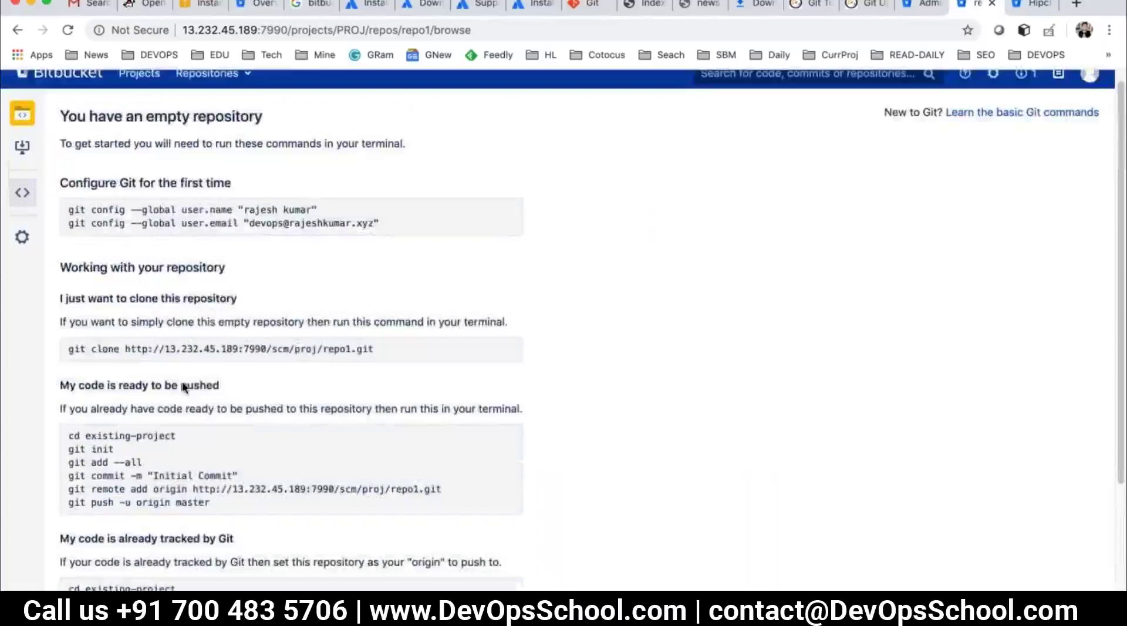
scroll(184, 388, "up", 1)
scroll(359, 287, "down", 5)
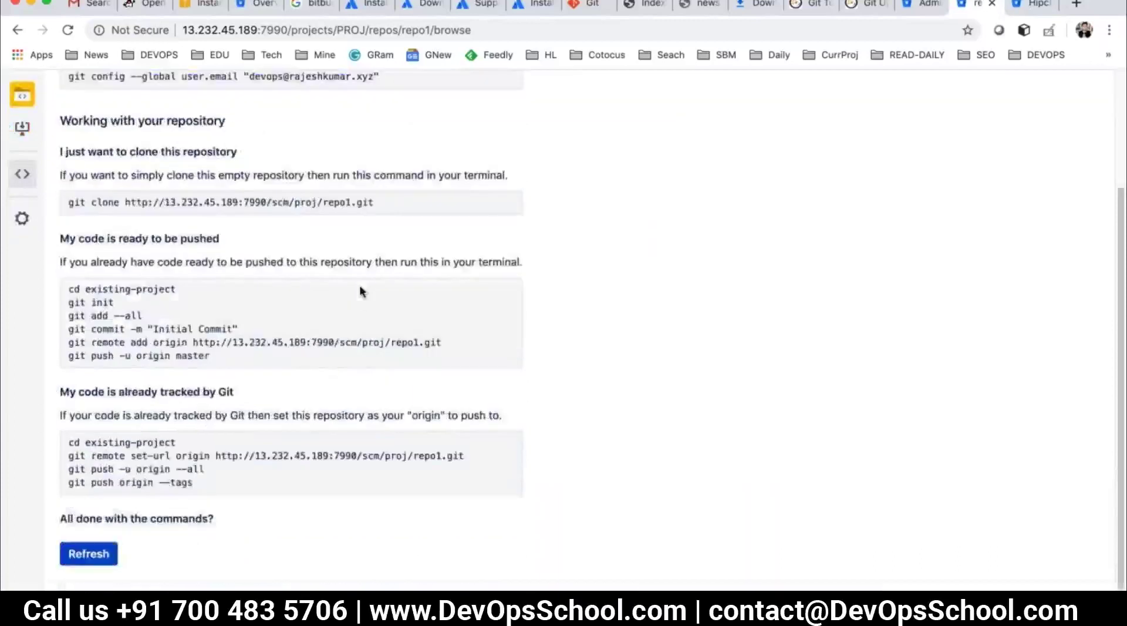
scroll(362, 293, "up", 5)
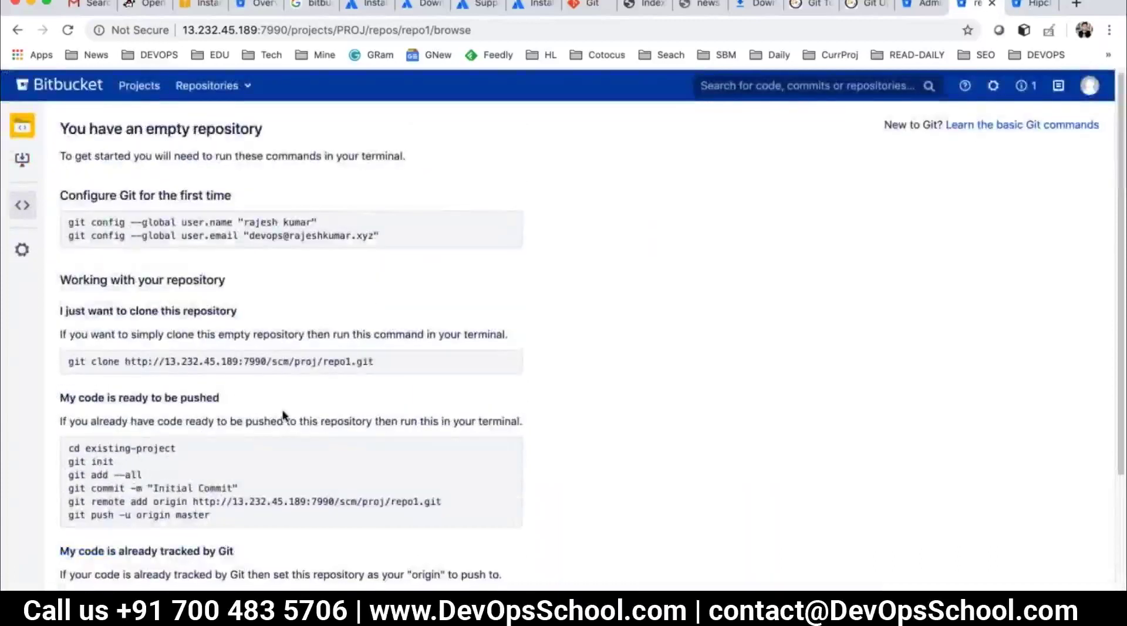
scroll(282, 411, "down", 1)
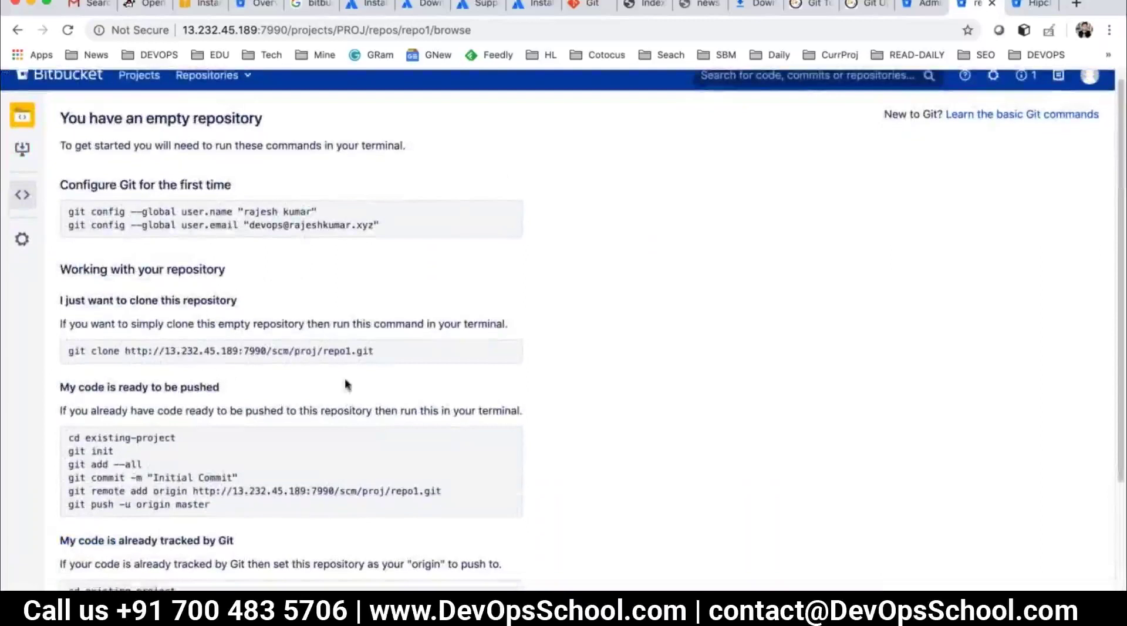
left_click_drag(374, 351, 301, 350)
mouse_move(228, 319)
left_mouse_down()
mouse_move(59, 360)
mouse_move(93, 350)
mouse_move(327, 398)
mouse_move(365, 372)
mouse_move(369, 351)
left_mouse_up()
left_click(71, 347)
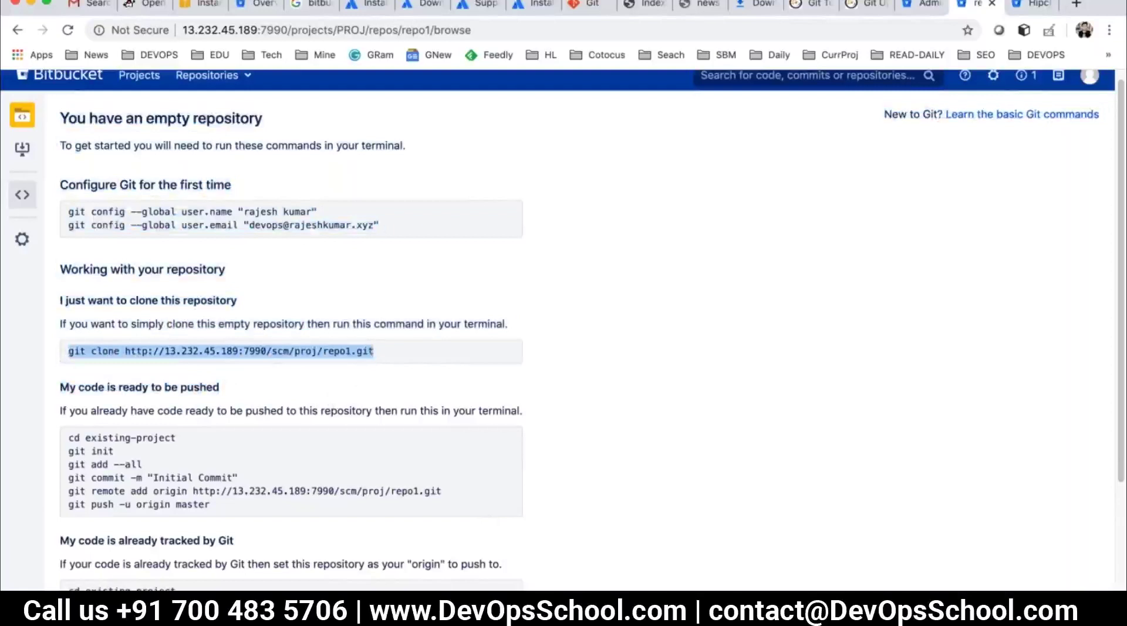
- Restart the iTerm2 terminal session to get a fresh prompt
key("super+Tab")
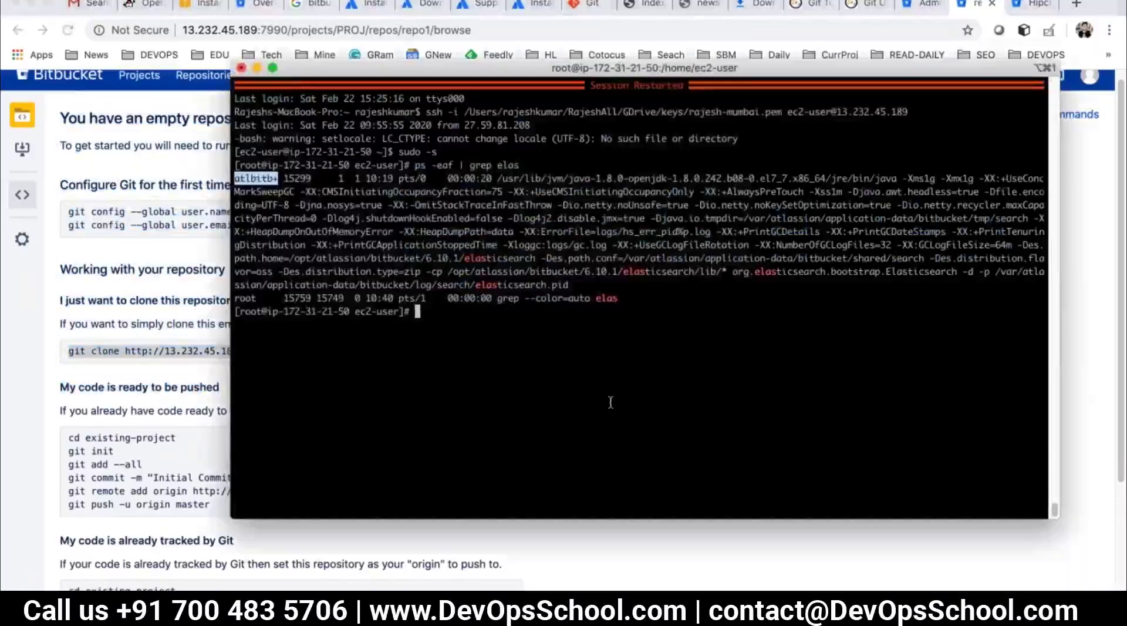
left_click(610, 403)
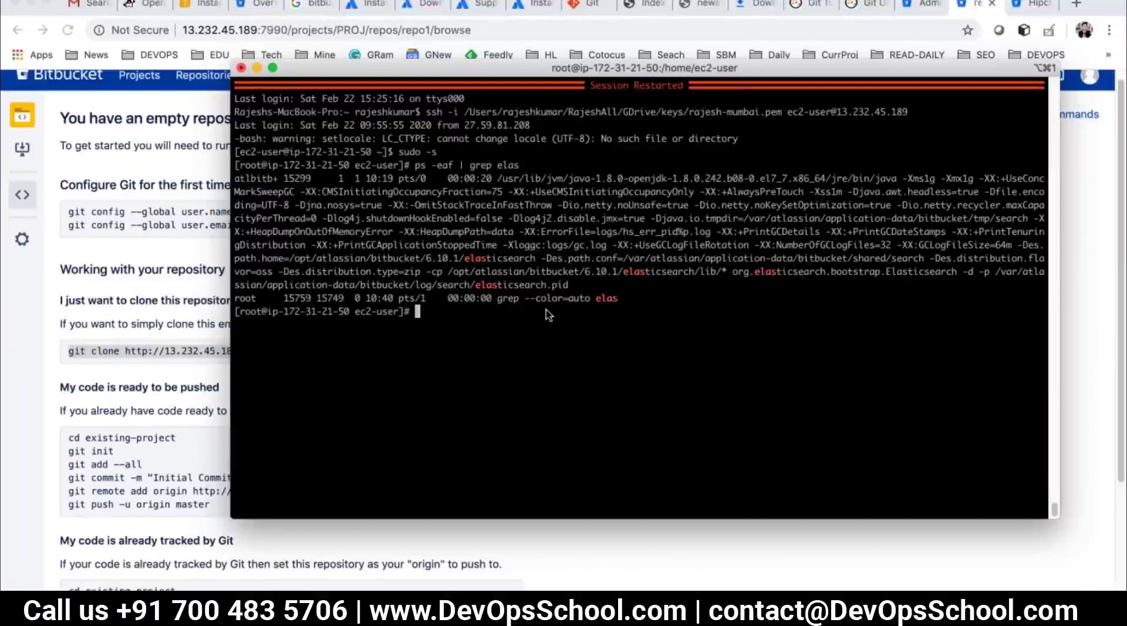
right_click(464, 317)
left_click(505, 555)
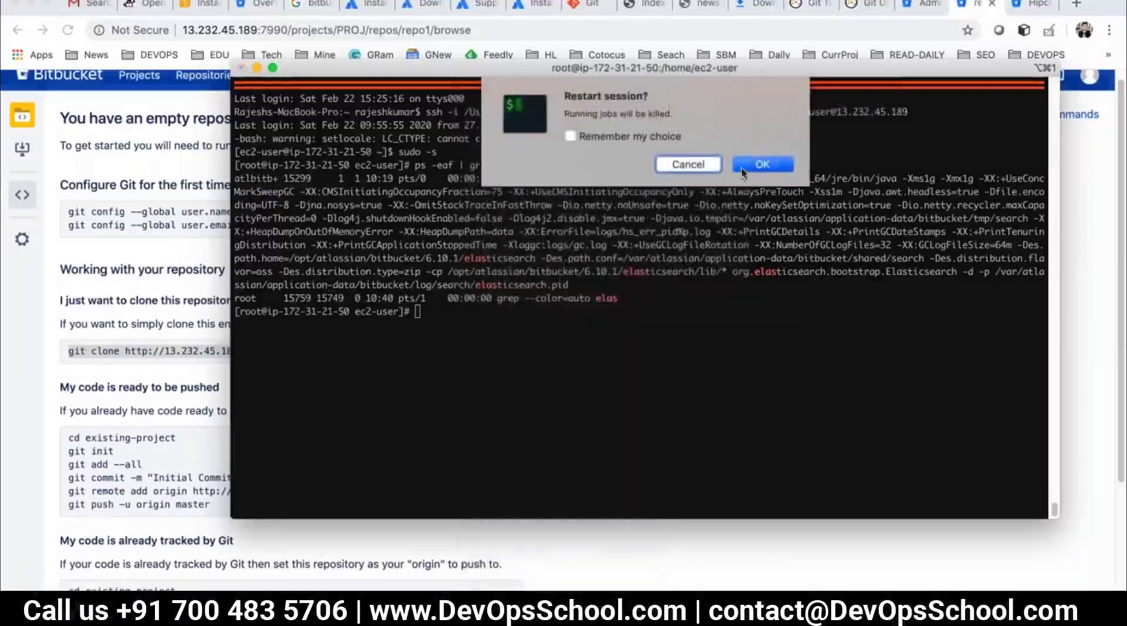
left_click(763, 165)
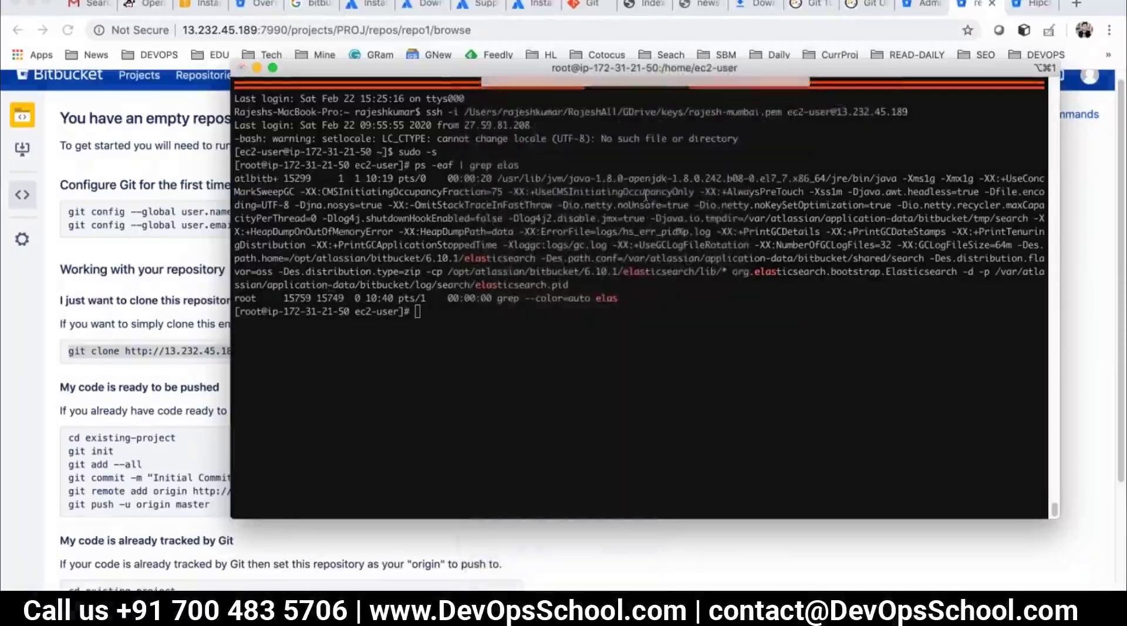
key("Return")
key("Return")
key("Return")
- Create a bit directory, move into it and display git's usage help
type("mkdir bi")
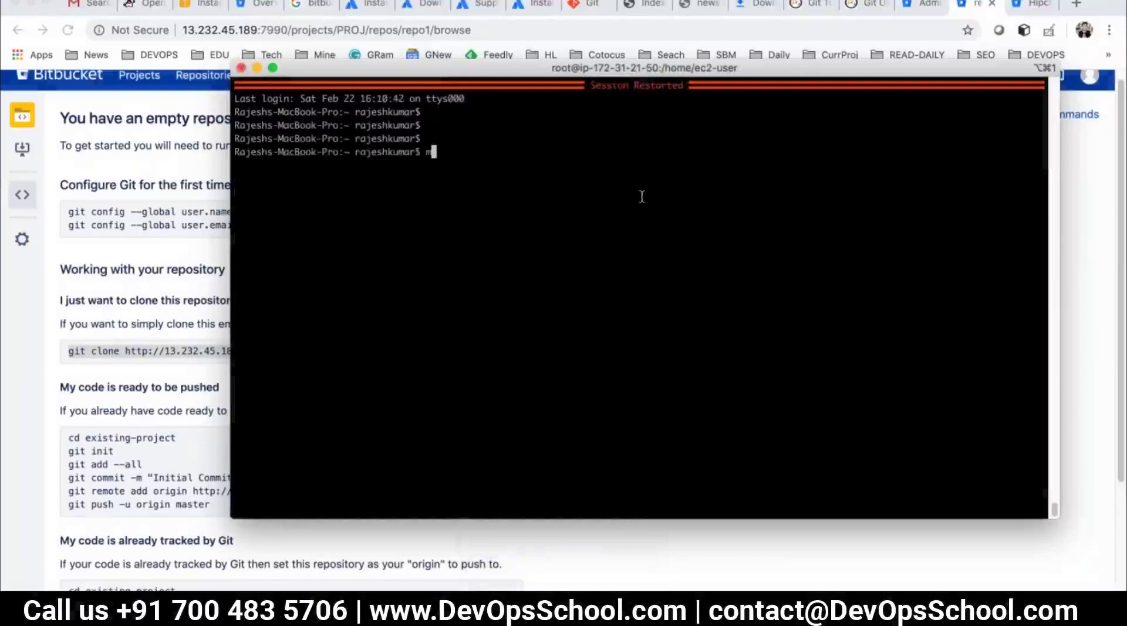
type("t")
key("Return")
type("cd bit/")
key("Return")
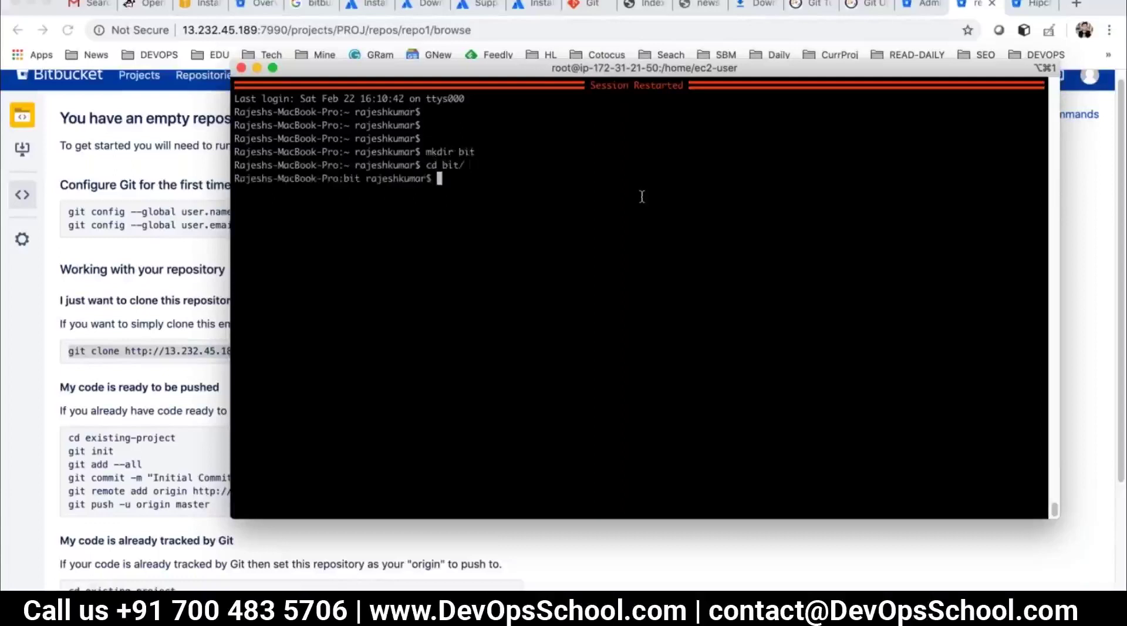
type("git")
key("Return")
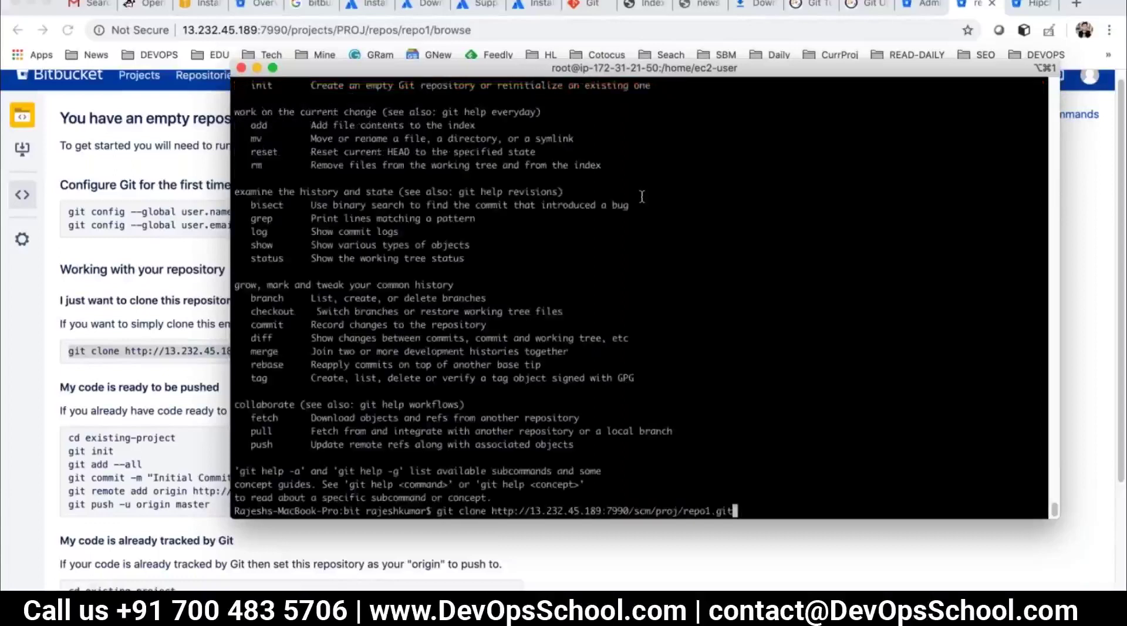
- Clone repo1 with the copied command, entering the Bitbucket username and password, retrying once
key("Return")
key("Return")
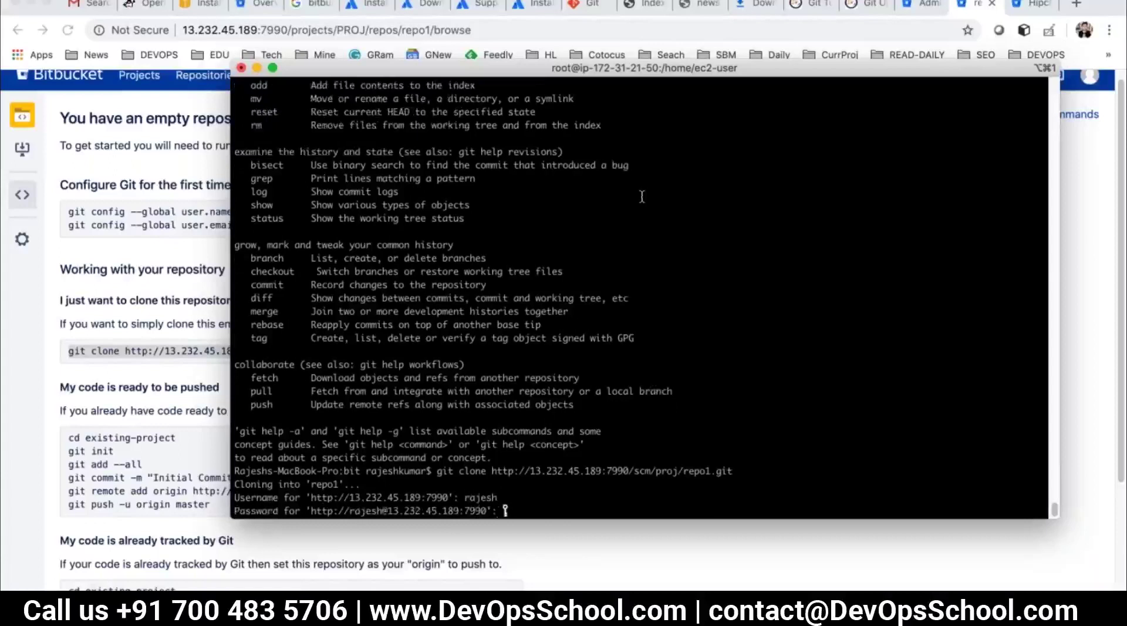
key("Return")
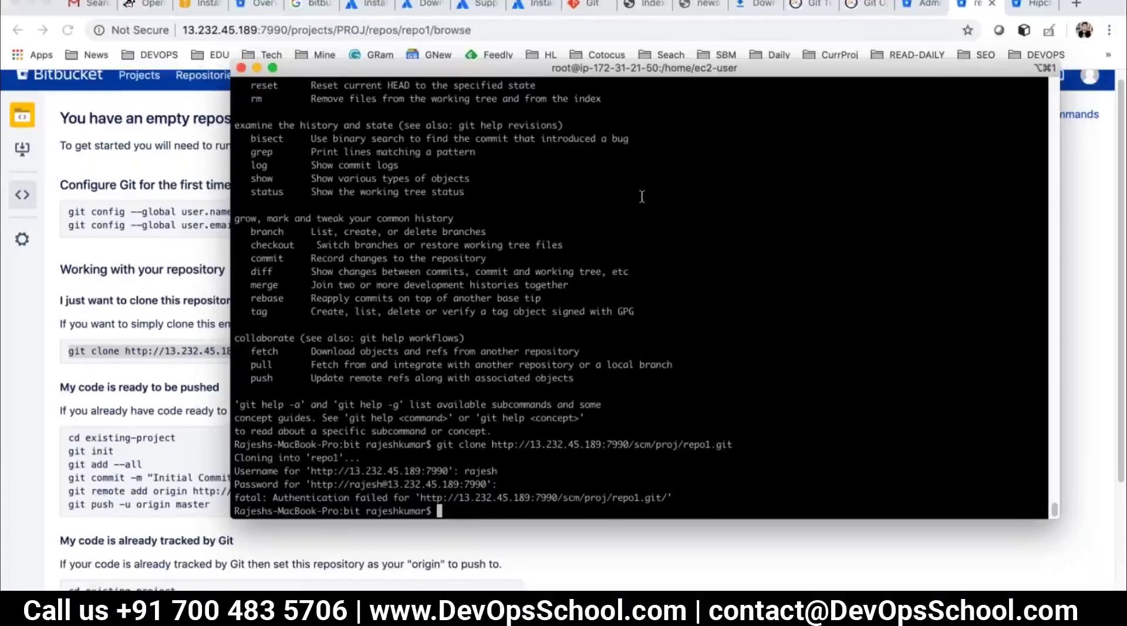
key("Up")
key("Return")
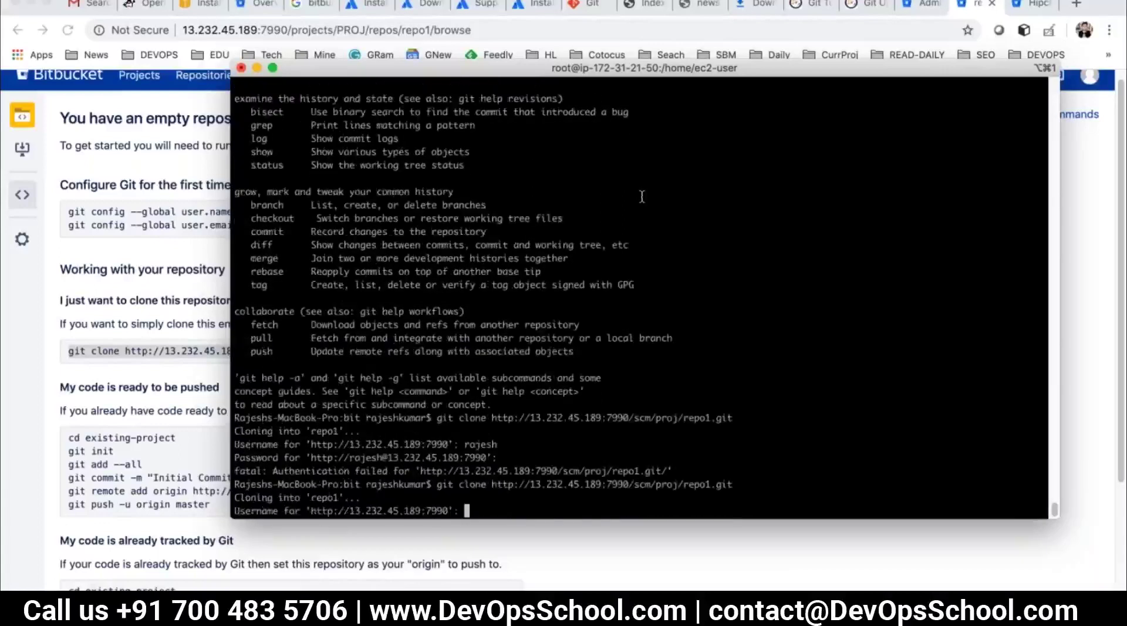
key("Return")
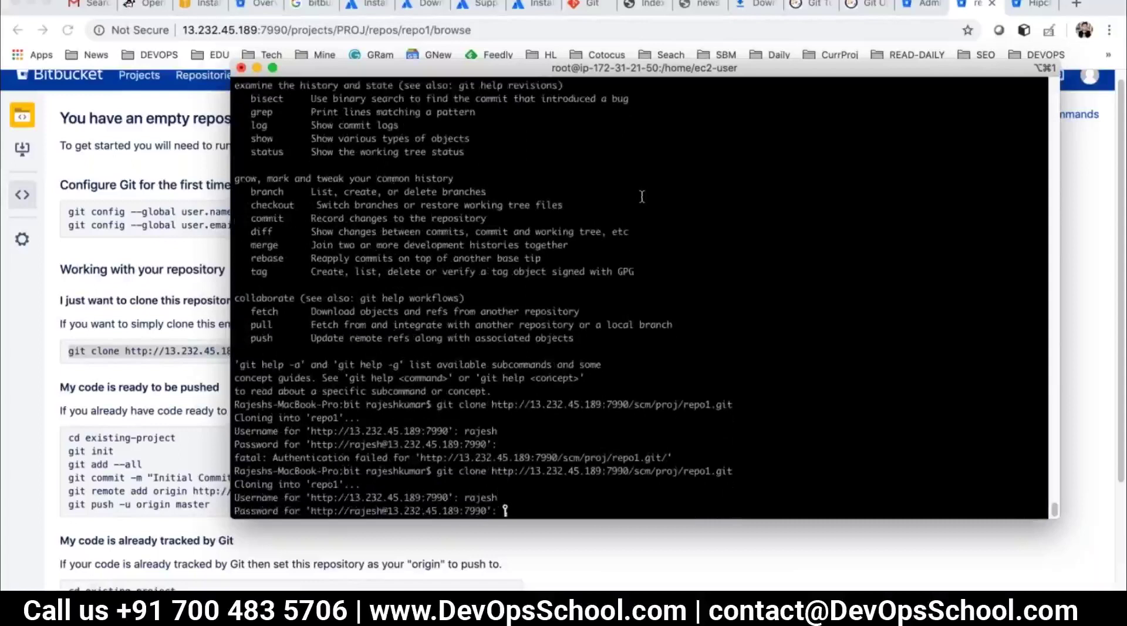
key("Return")
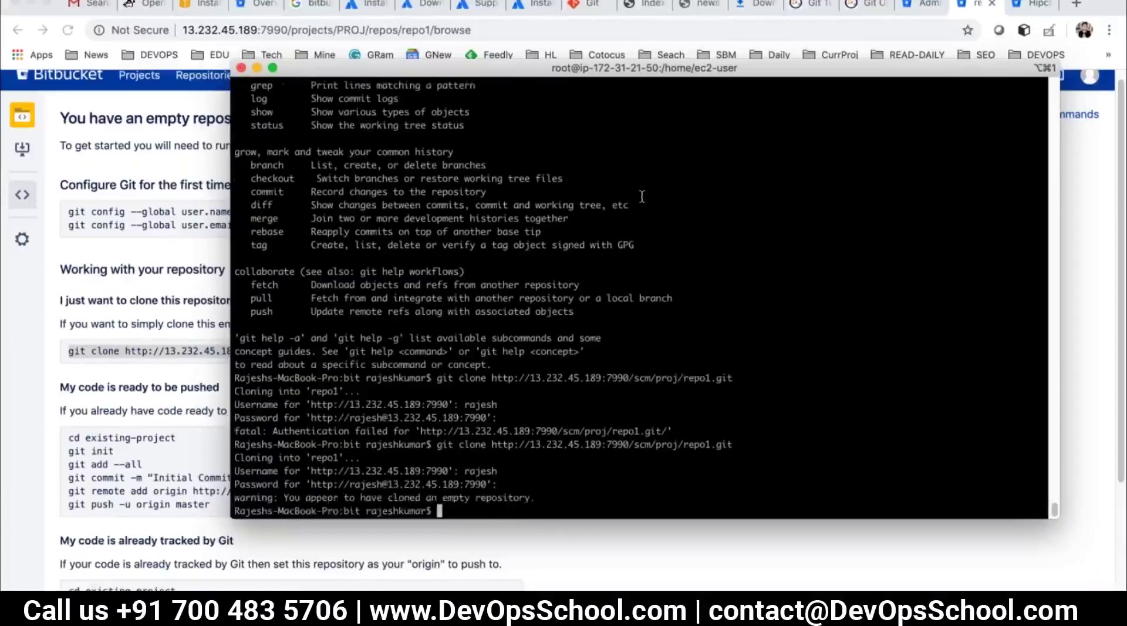
- List the folder, enter repo1/, clear the screen and confirm it has no files
type("l")
type("s")
key("Return")
type("cd repo1/")
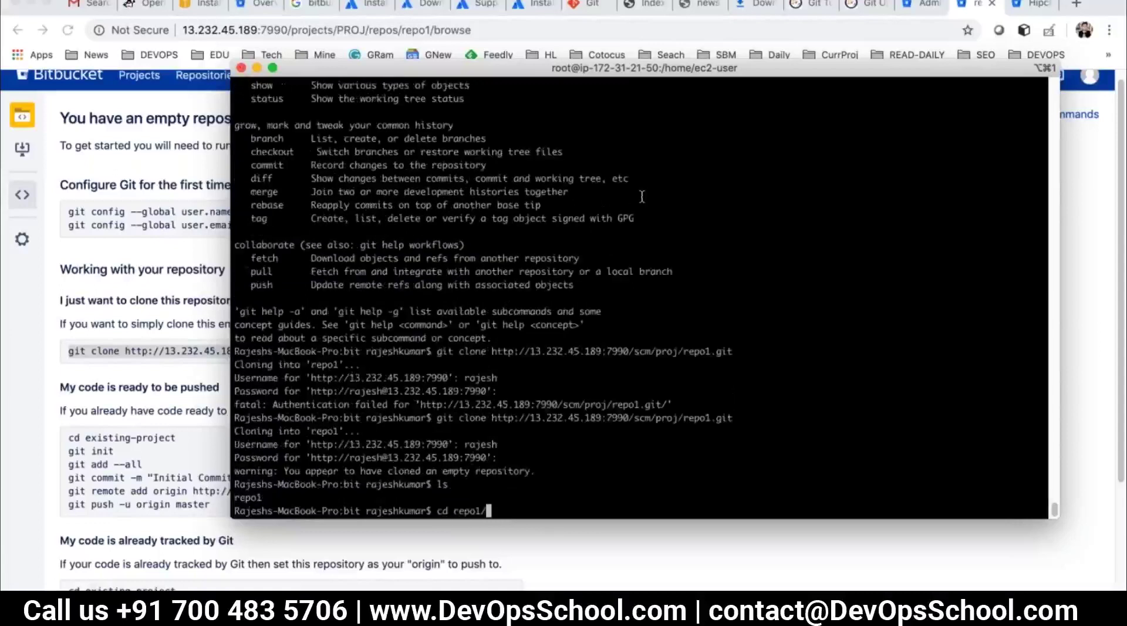
key("Return")
type("s")
key("Return")
type("cl")
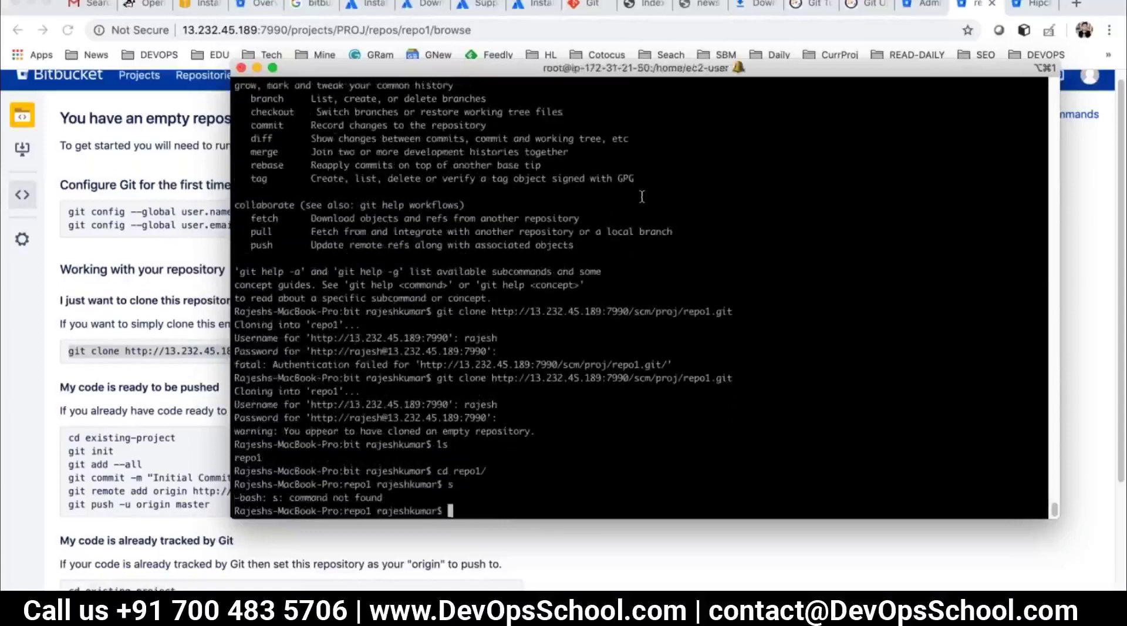
type("ear")
key("Return")
type("ls")
key("Return")
key("Return")
key("Return")
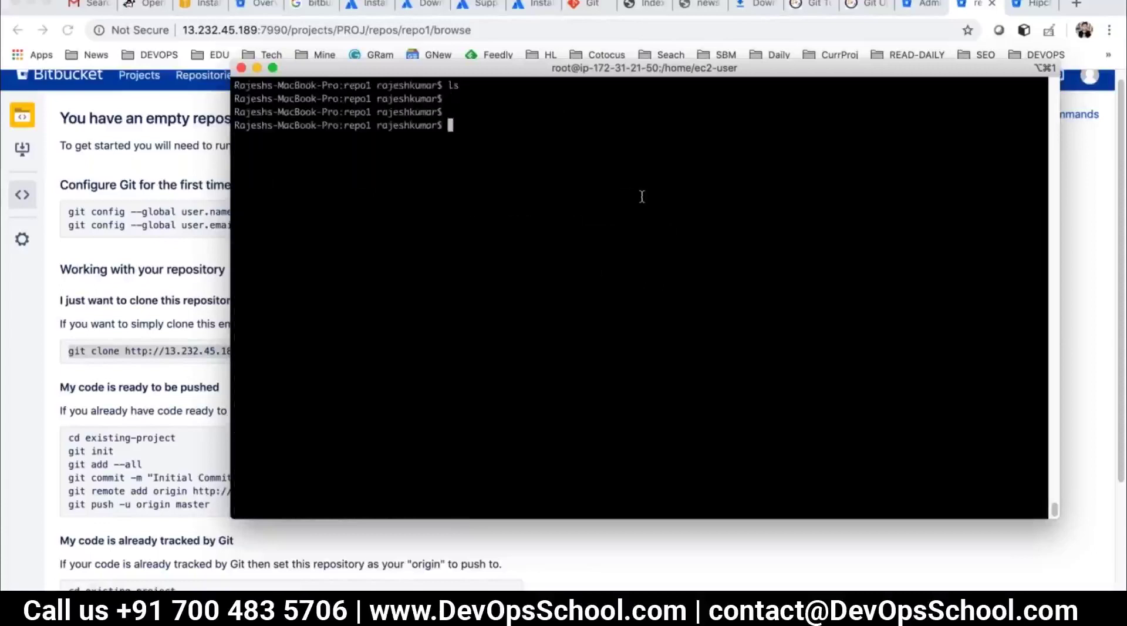
- Create file1.txt, file2.txt and file3.txt with touch and stage them with git add
type("ls -la")
key("Return")
type("toihc")
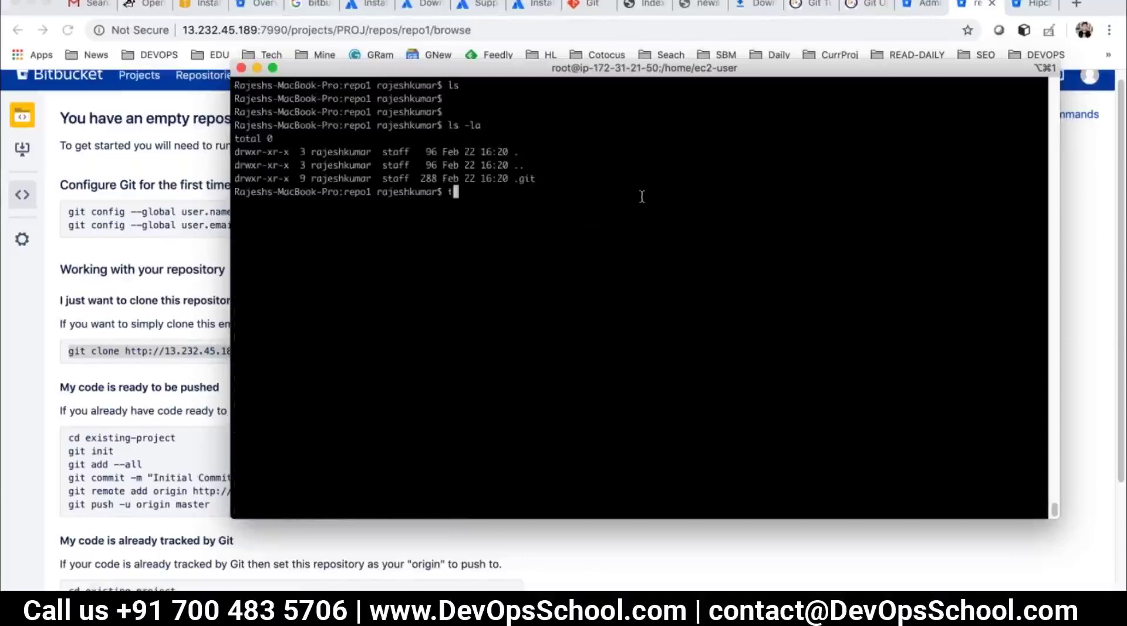
key("BackSpace")
key("BackSpace")
key("BackSpace")
type("uch file1.txt file2.")
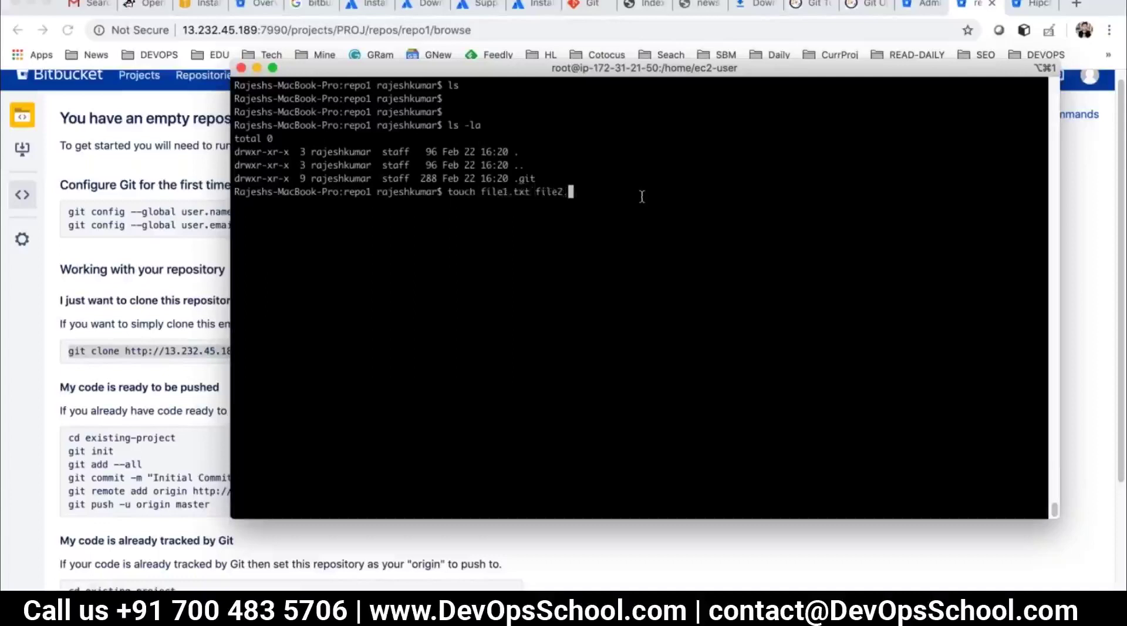
type("txt file3.txt")
key("Return")
type("g")
type("t")
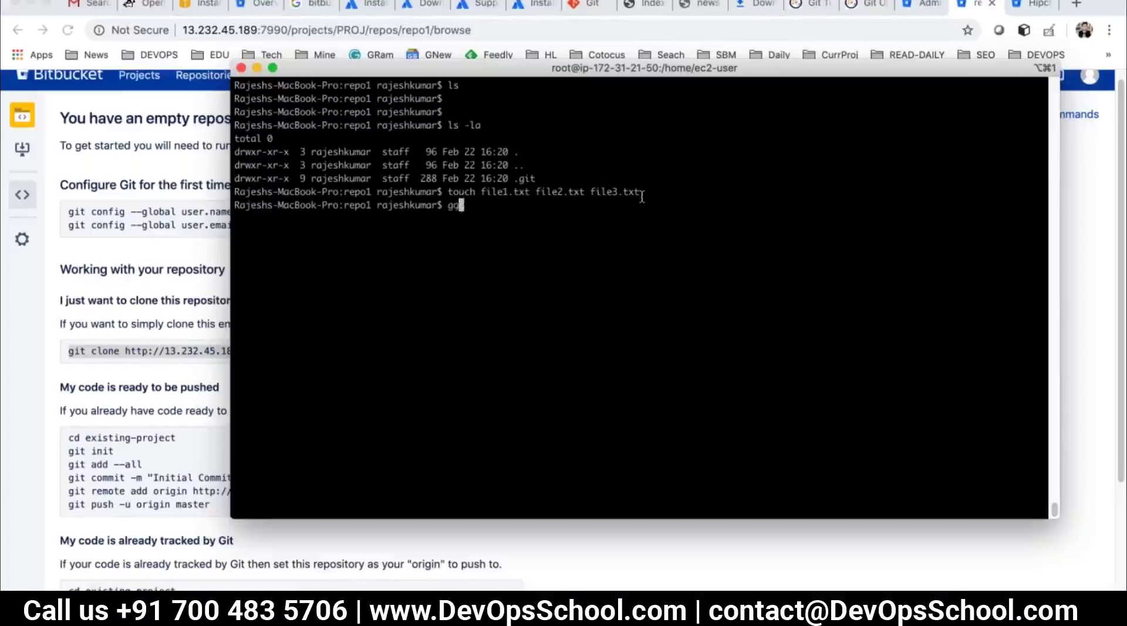
key("BackSpace")
type("it add .")
key("Return")
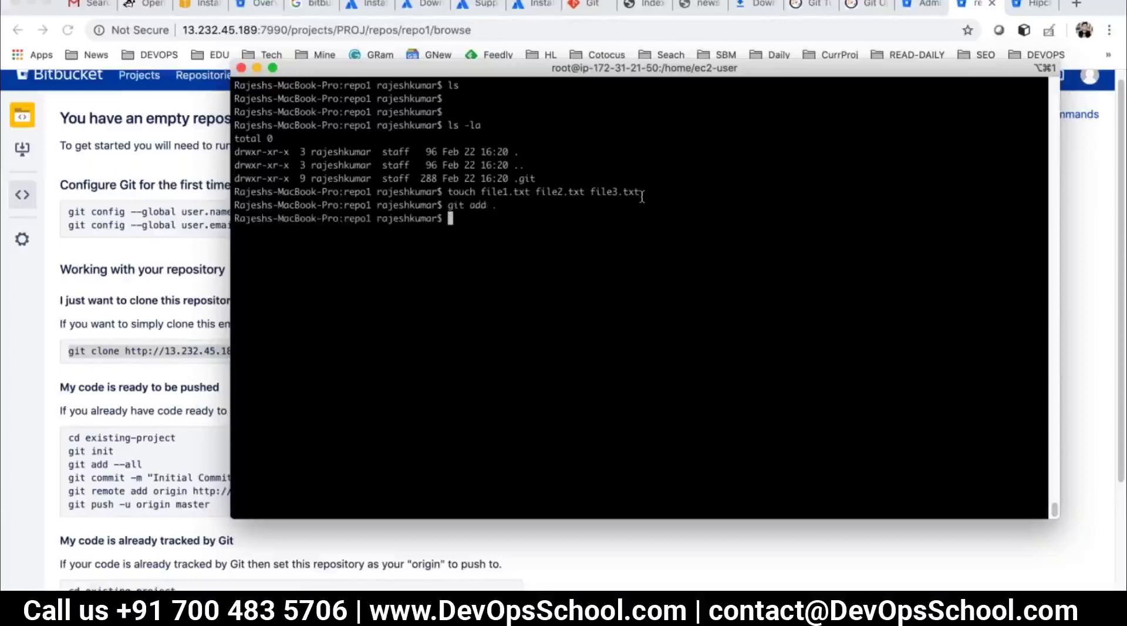
- Set the git author name and e-mail, then commit with the message 'adding'
type("git config user.name \"fff\"")
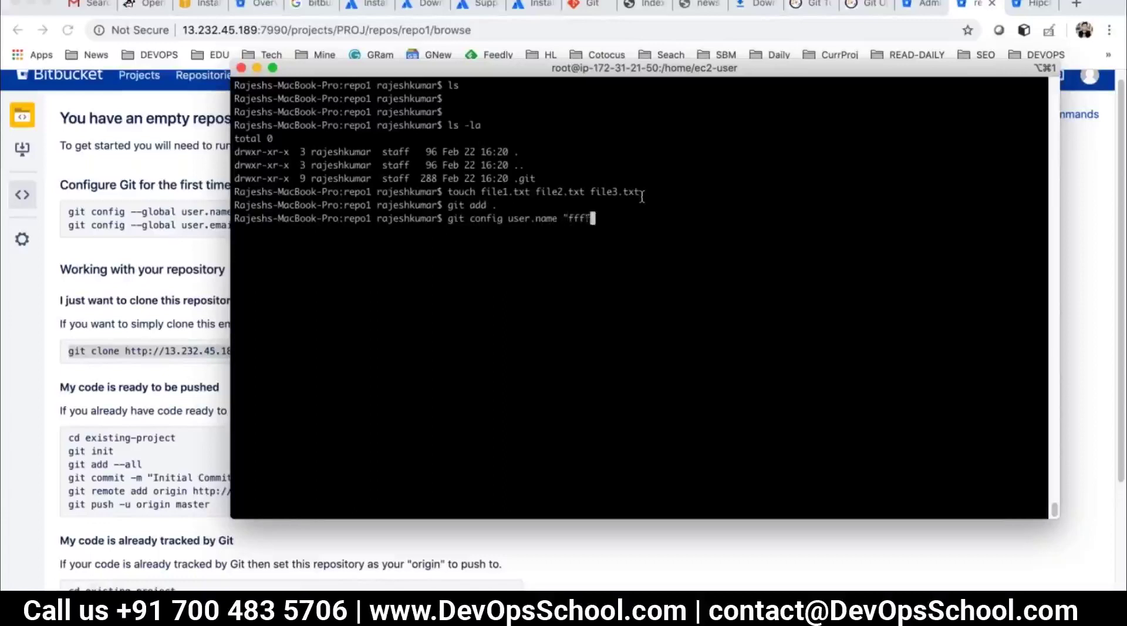
key("Return")
type("git config ")
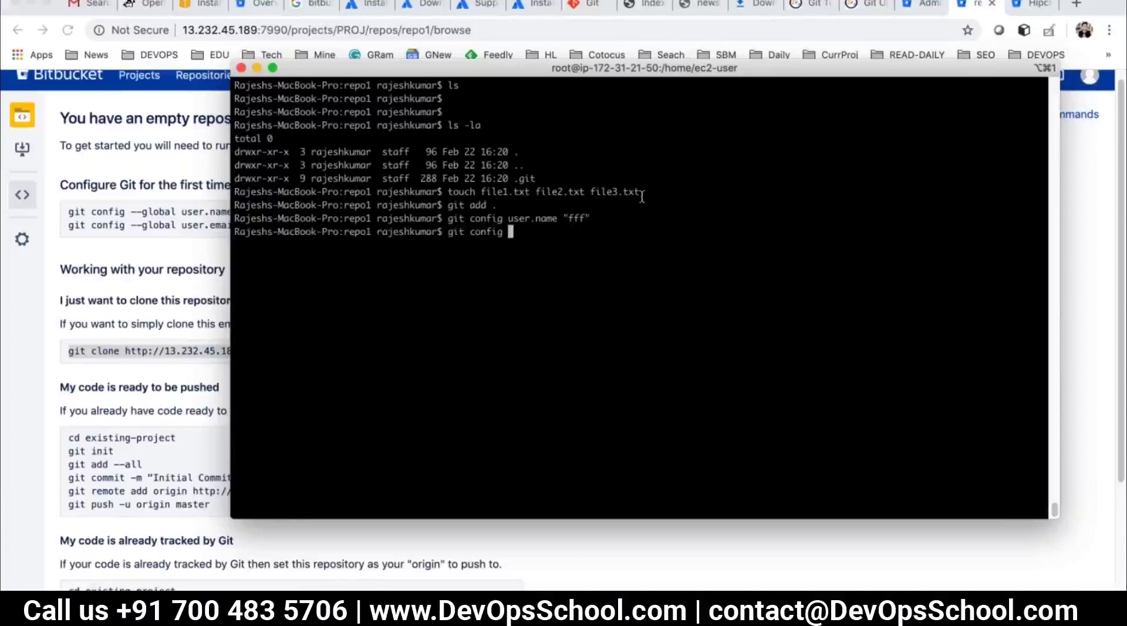
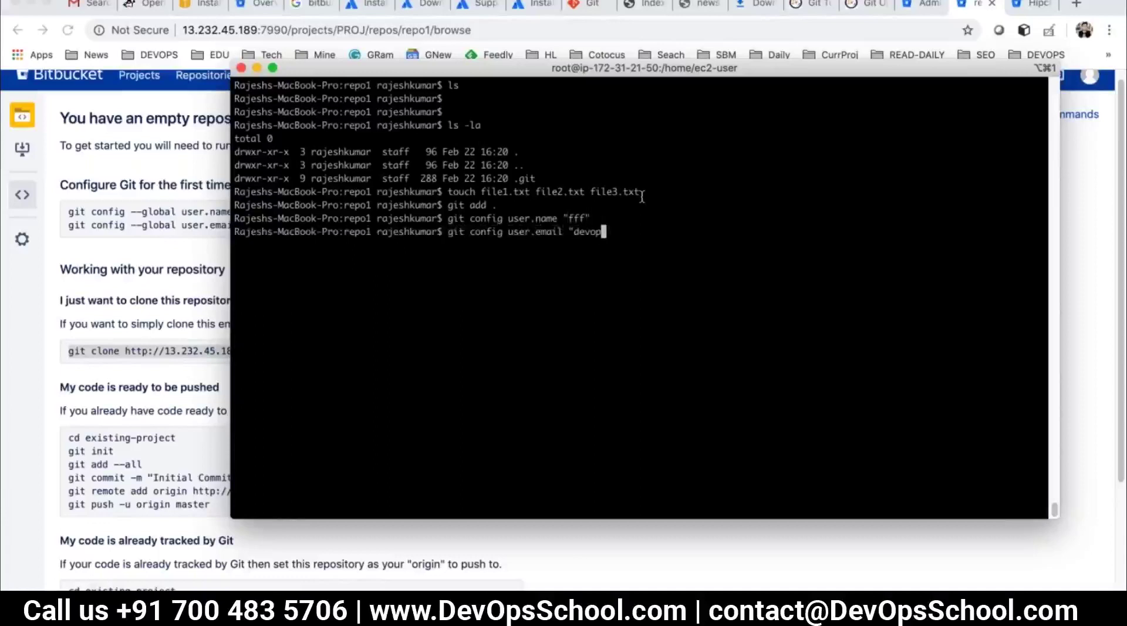
key("Return")
type("git comm")
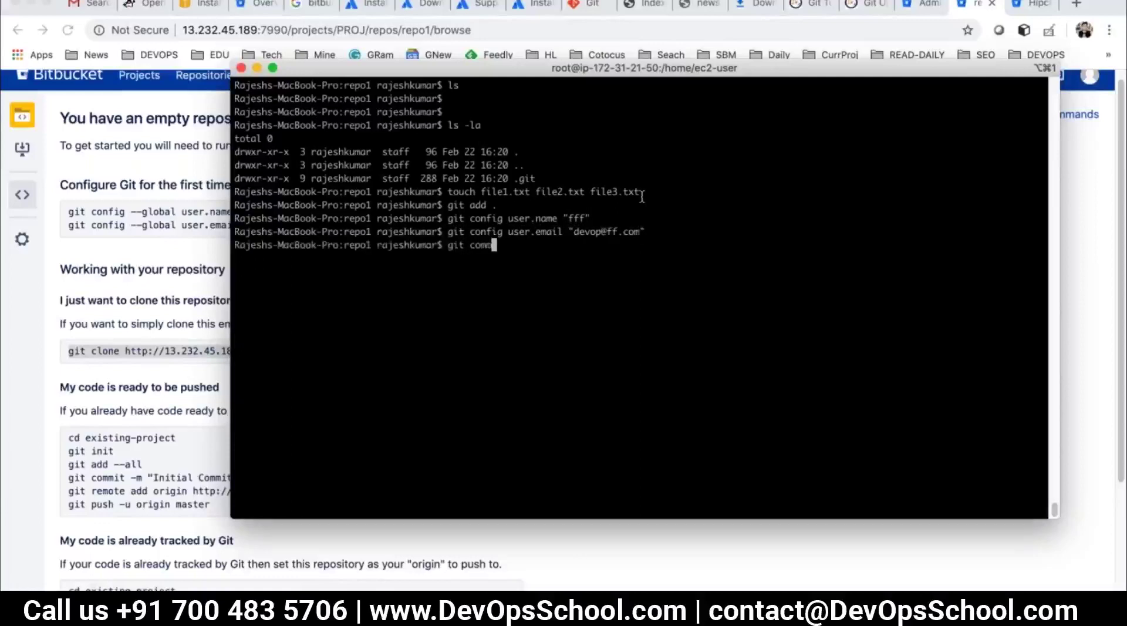
type("it -m\"adding\"")
key("Return")
- Push the commit to Bitbucket with git push origin master
type("git push origin m ast")
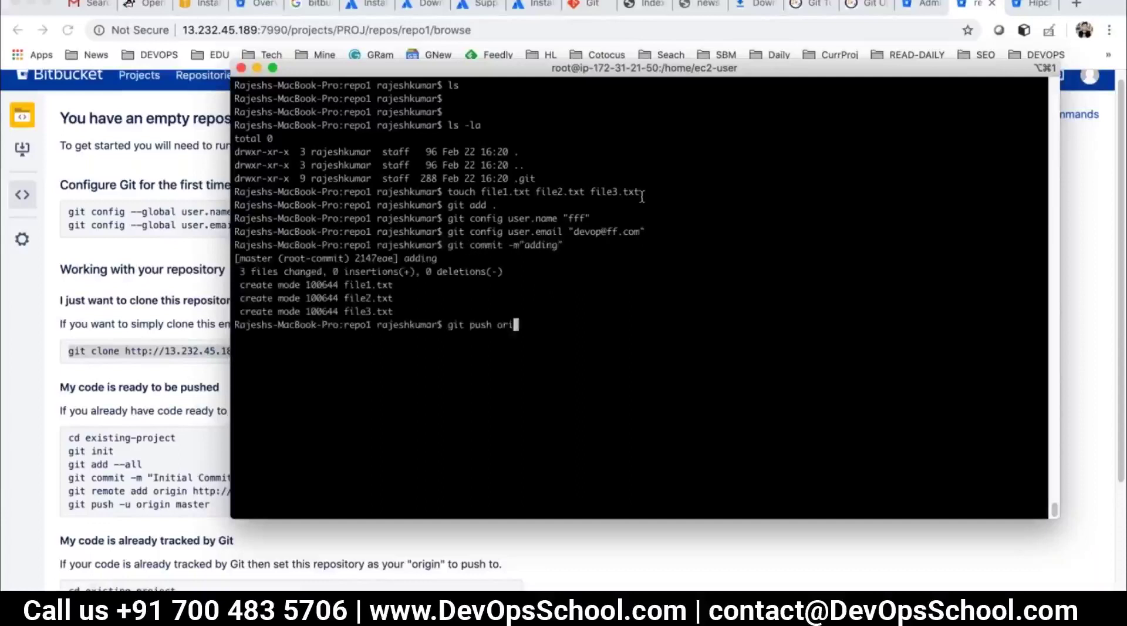
key("BackSpace")
key("BackSpace")
key("BackSpace")
key("BackSpace")
type("aster")
key("Return")
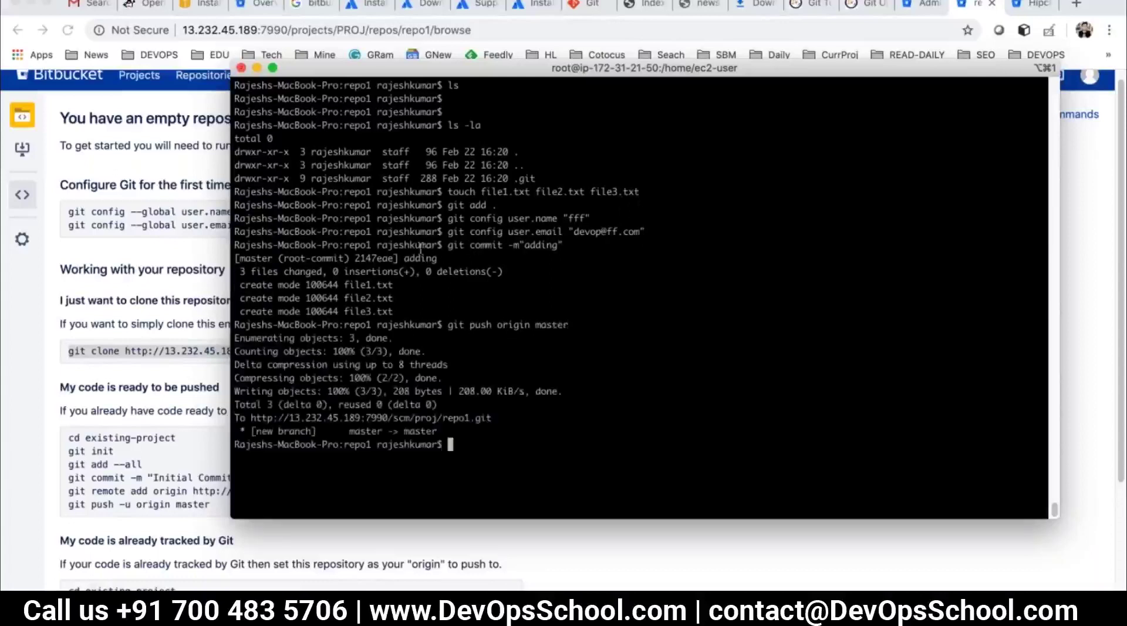
left_click(172, 170)
- Reload repo1 to show file1.txt, file2.txt and file3.txt, then browse the branch list, tags and master actions
left_click(70, 30)
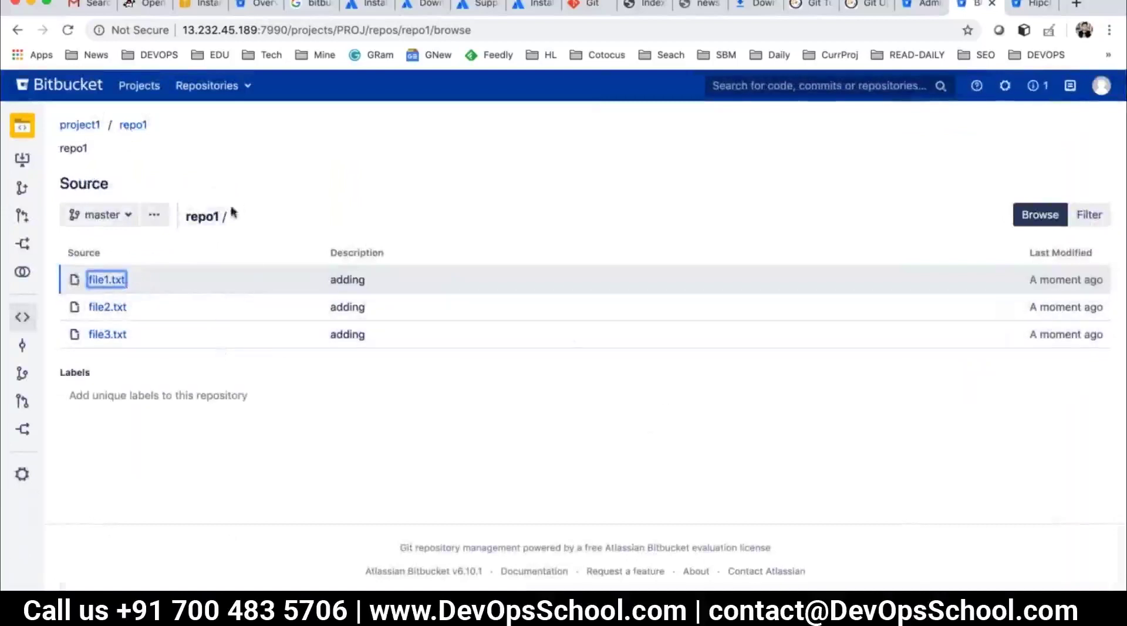
left_click(129, 218)
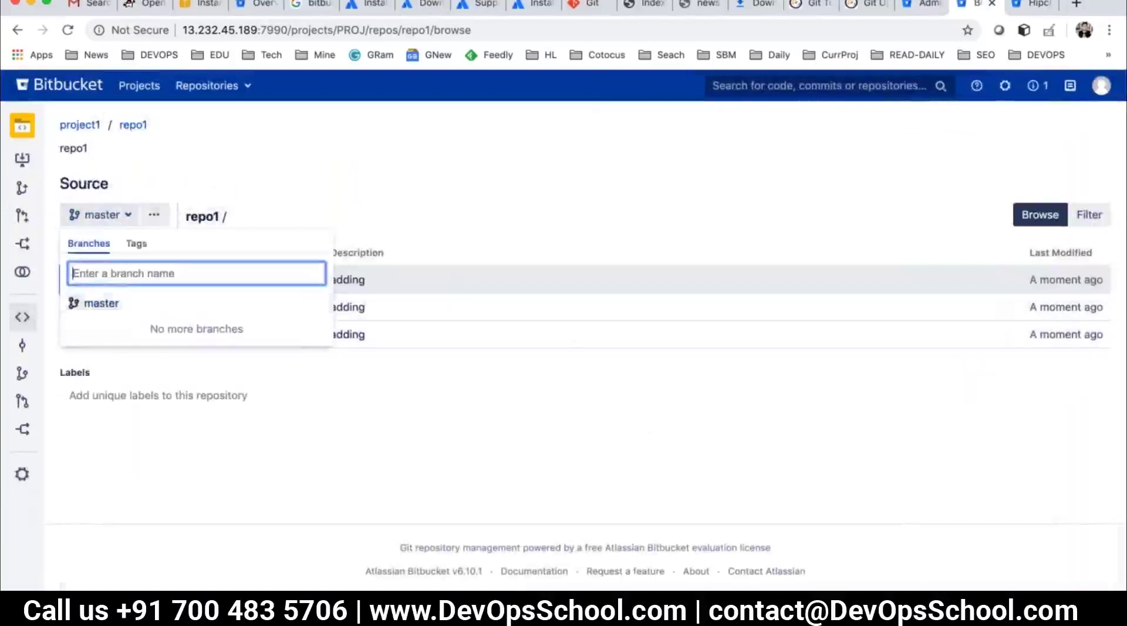
left_click(136, 243)
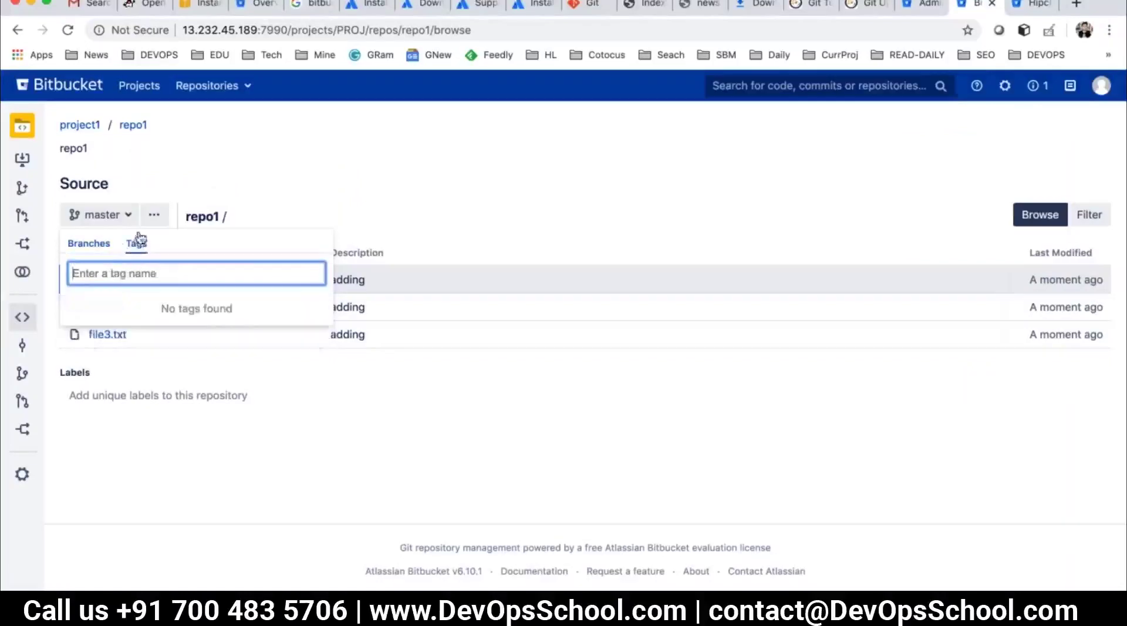
left_click(152, 216)
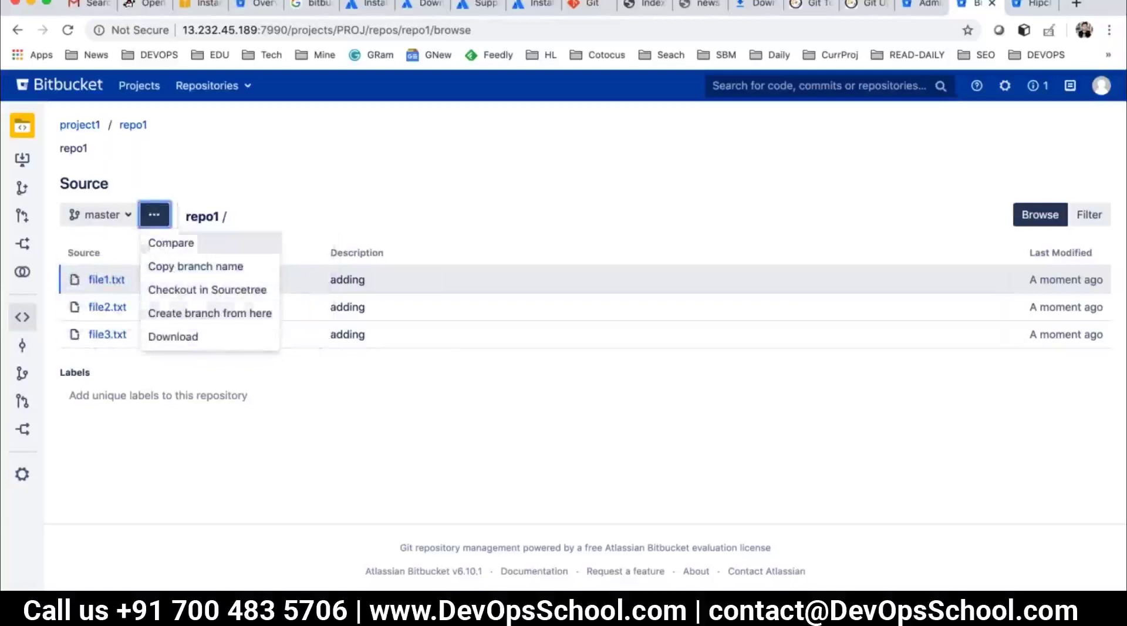
left_click(252, 197)
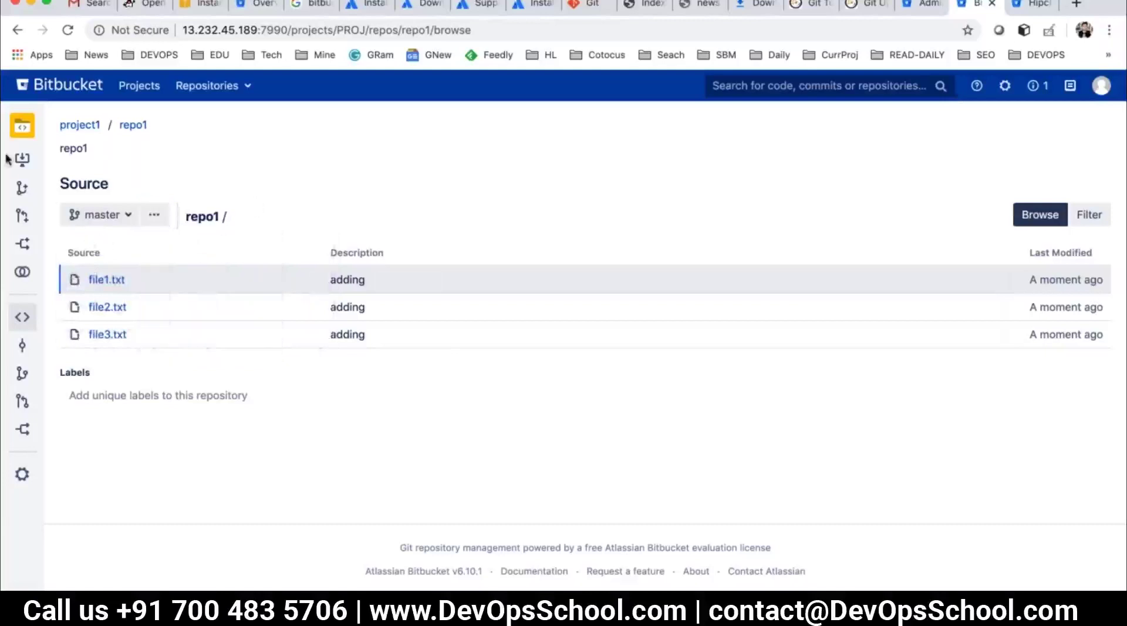
- Check repo1's clone address and the Create branch form, then return to the file listing
left_click(19, 167)
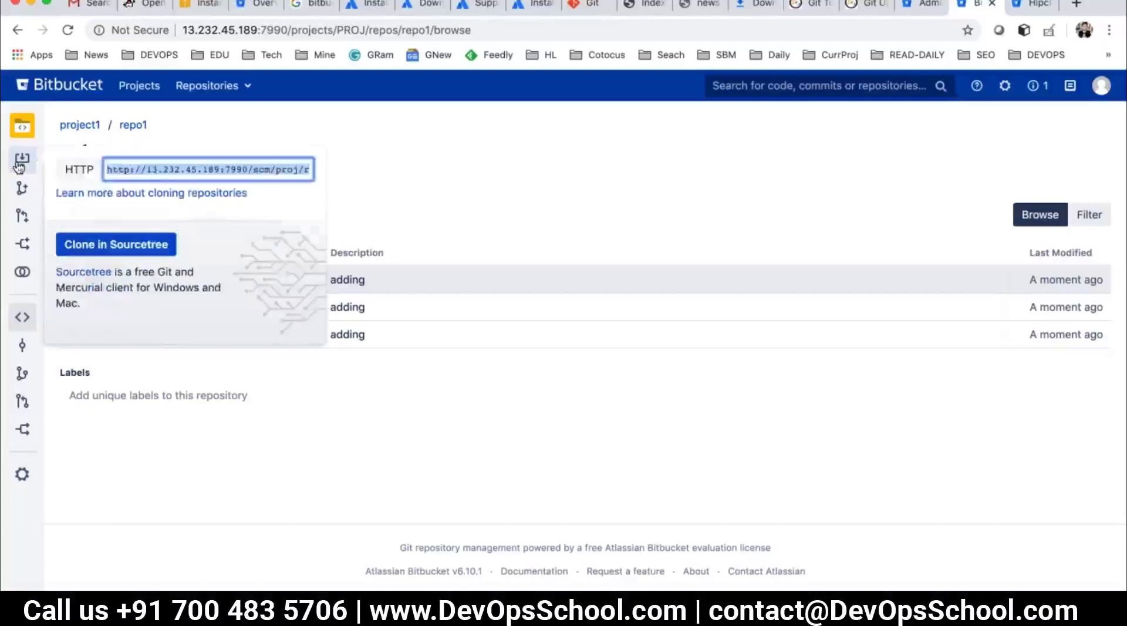
left_click(26, 198)
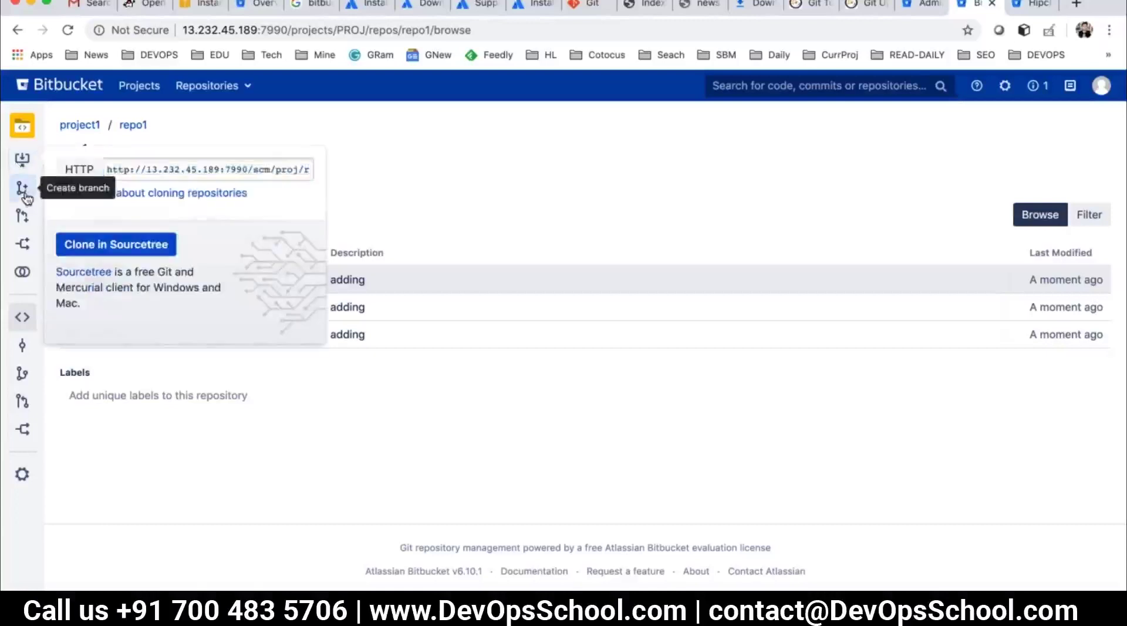
left_click(26, 198)
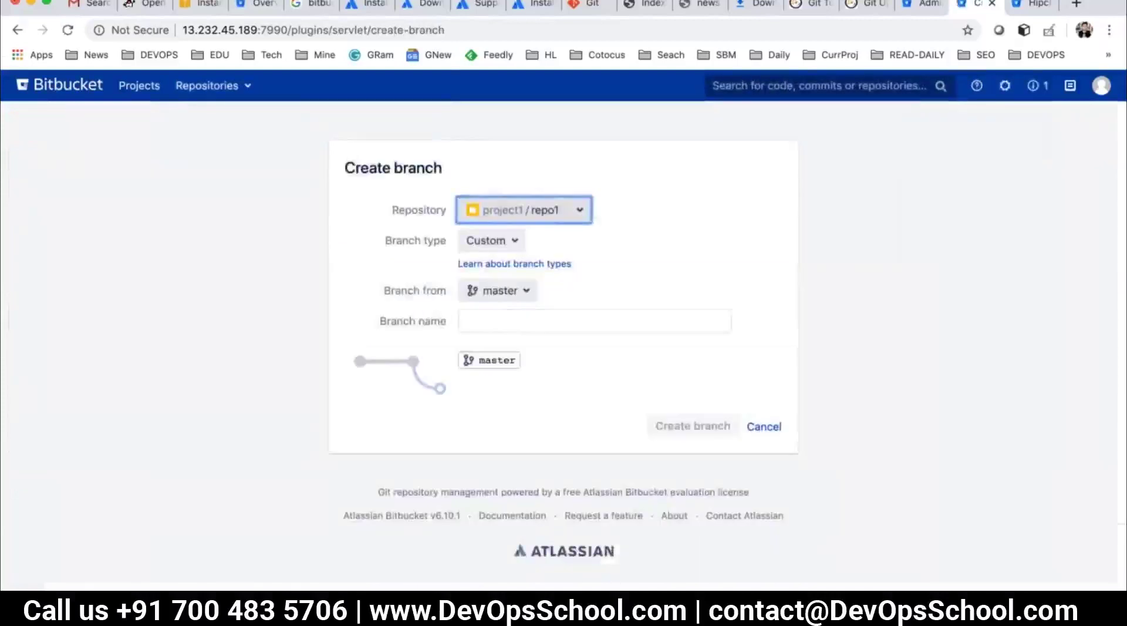
left_click(18, 30)
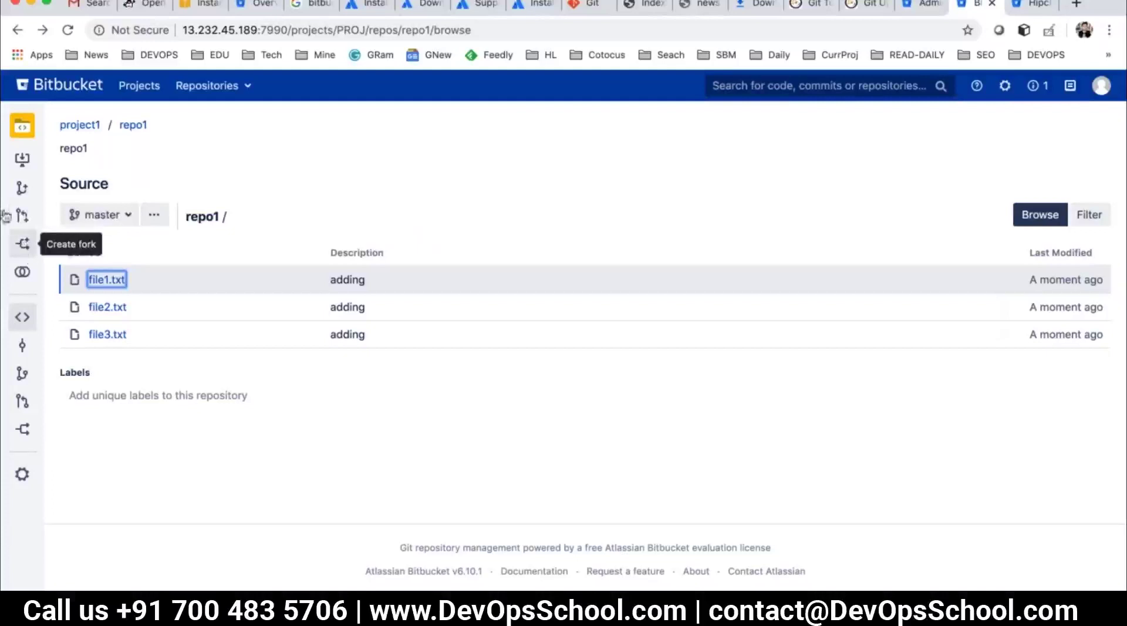
- Open repo1's repository settings and review its Permissions and Access keys pages
left_click(8, 469)
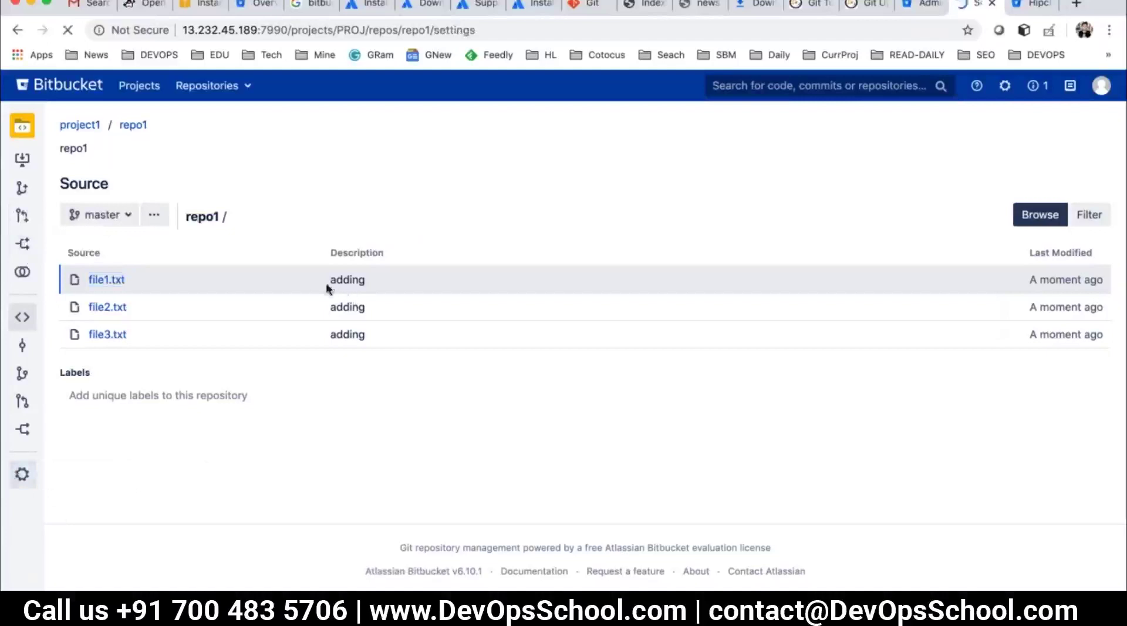
scroll(191, 296, "down", 1)
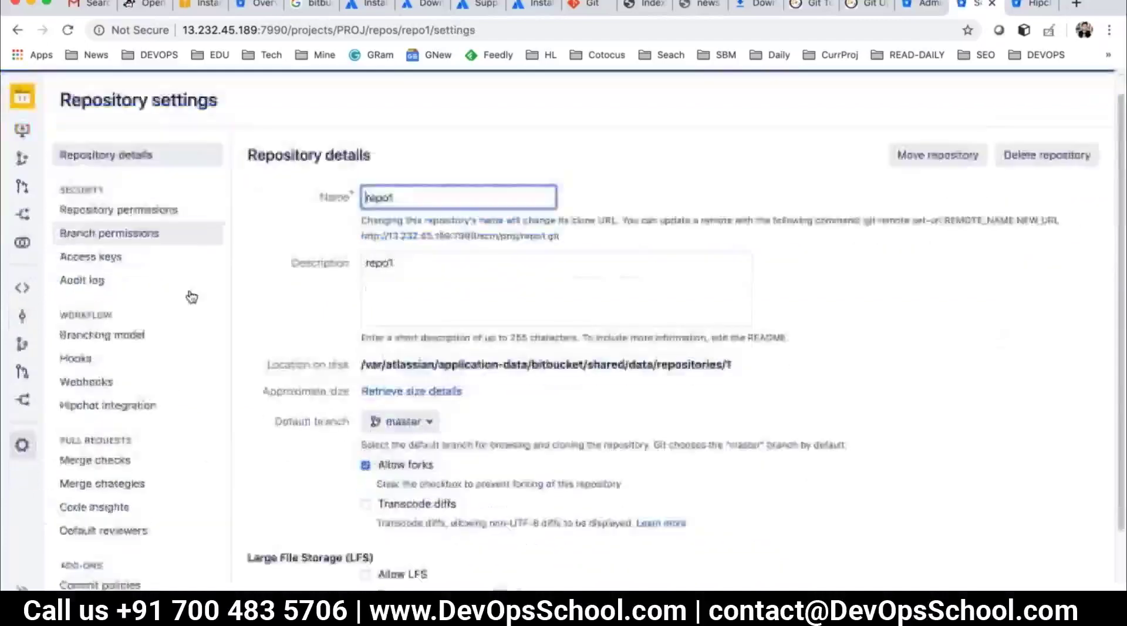
scroll(200, 302, "down", 3)
scroll(179, 304, "up", 4)
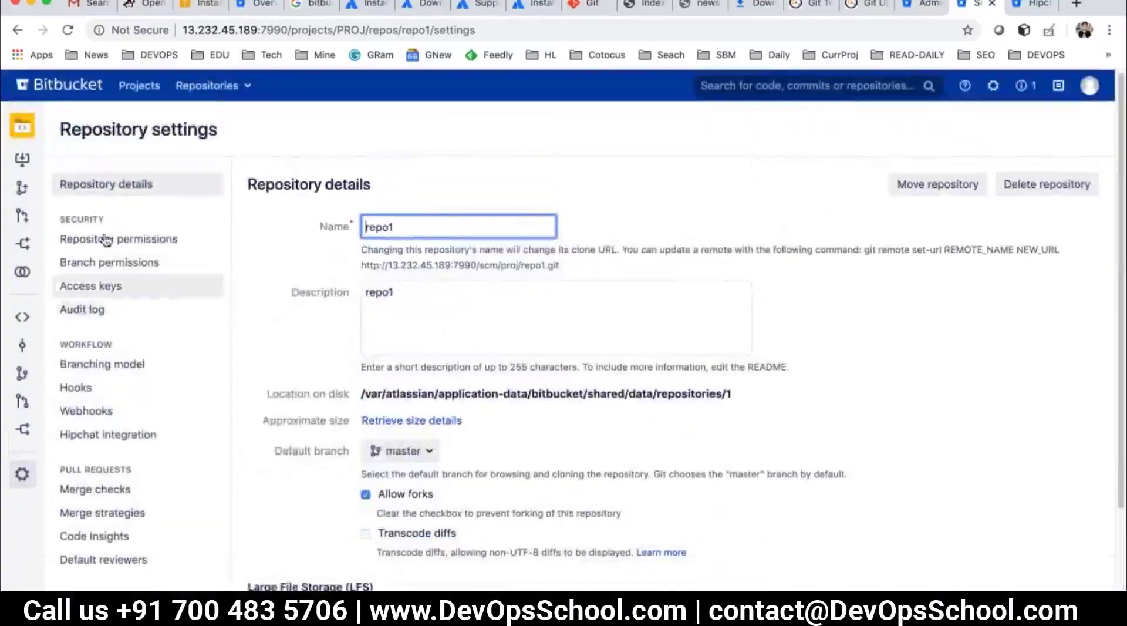
left_click(88, 239)
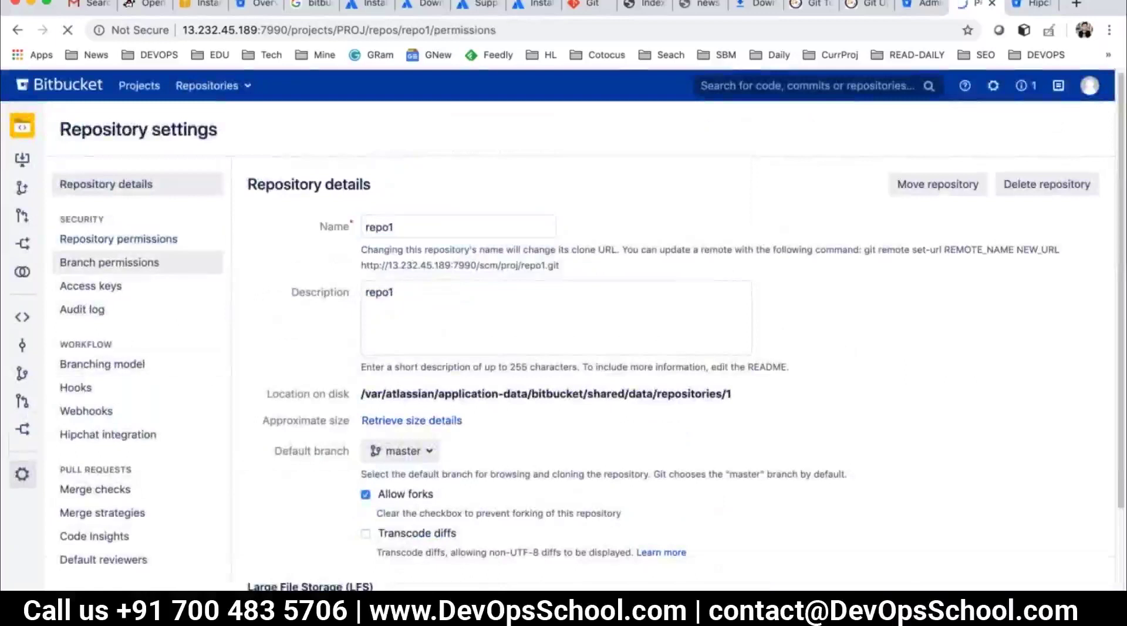
left_click(96, 290)
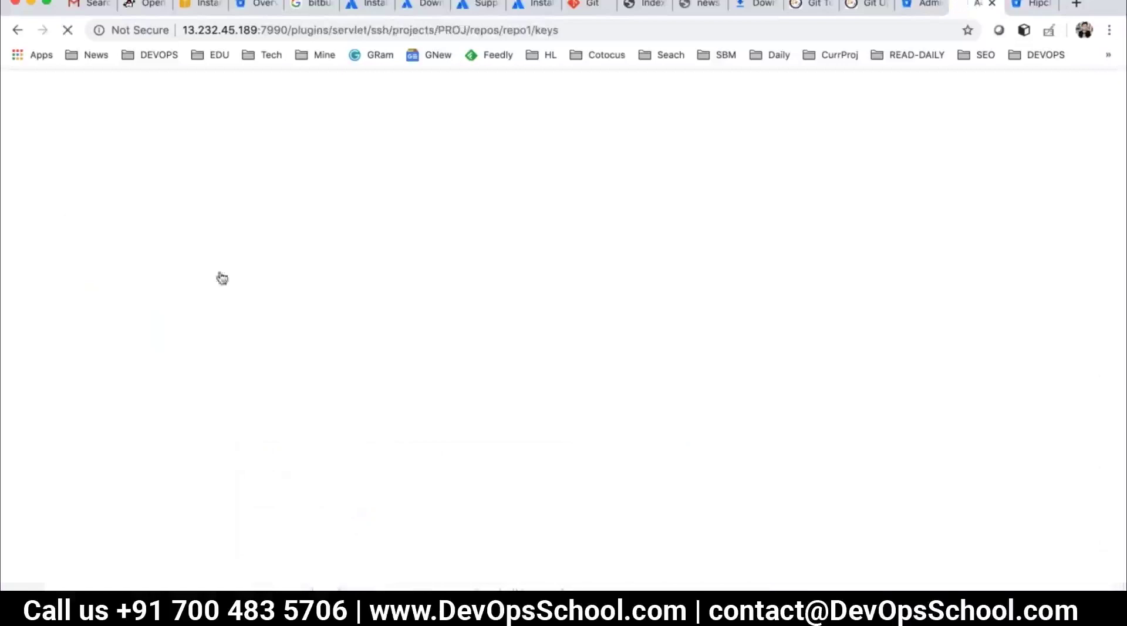
- Review repo1's audit log and Branching model page, then return to the Projects list
left_click(83, 309)
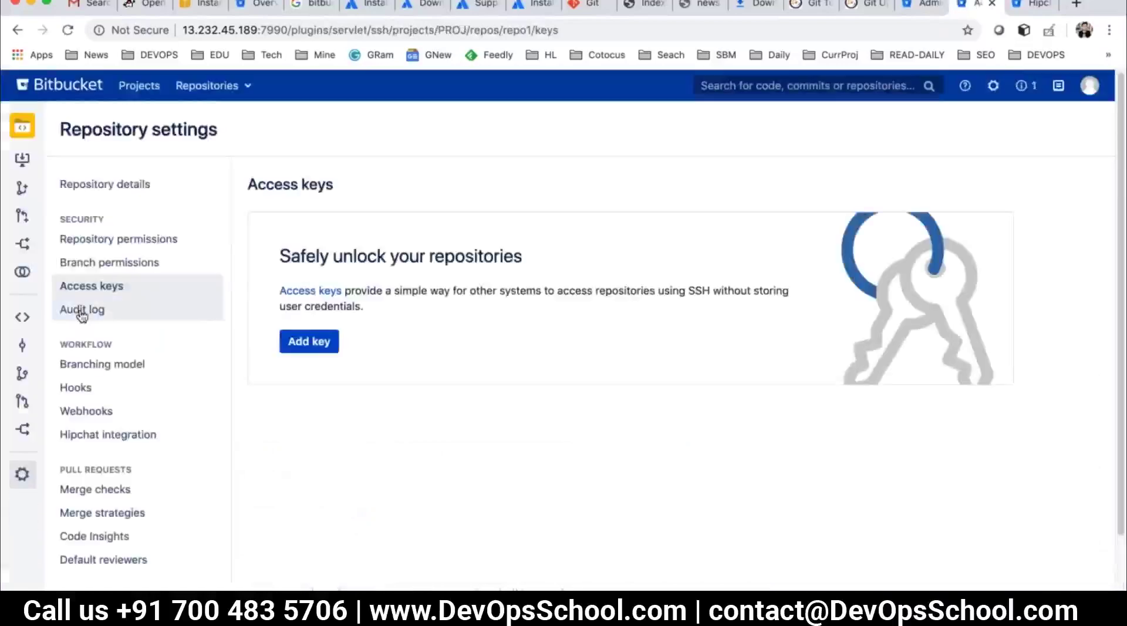
left_click(91, 365)
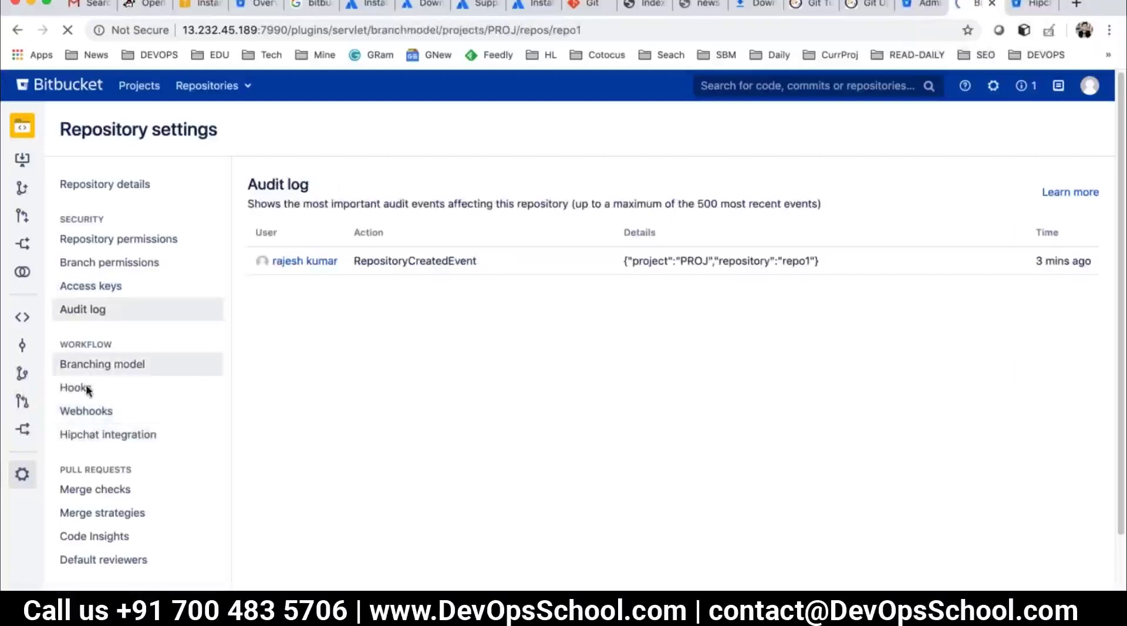
scroll(112, 446, "down", 3)
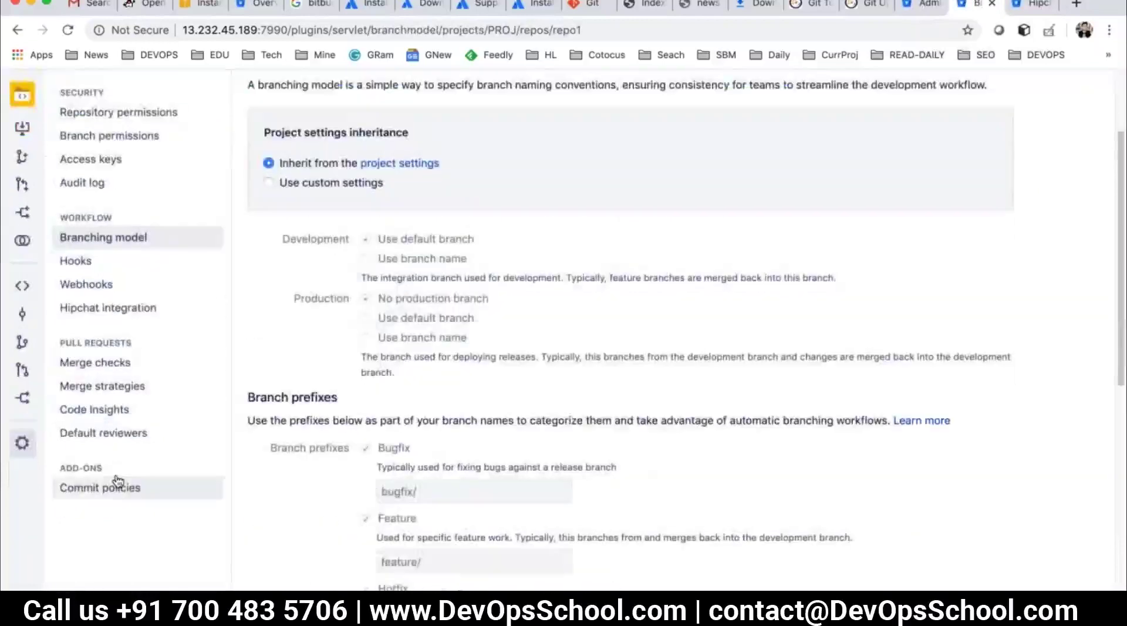
scroll(116, 478, "up", 3)
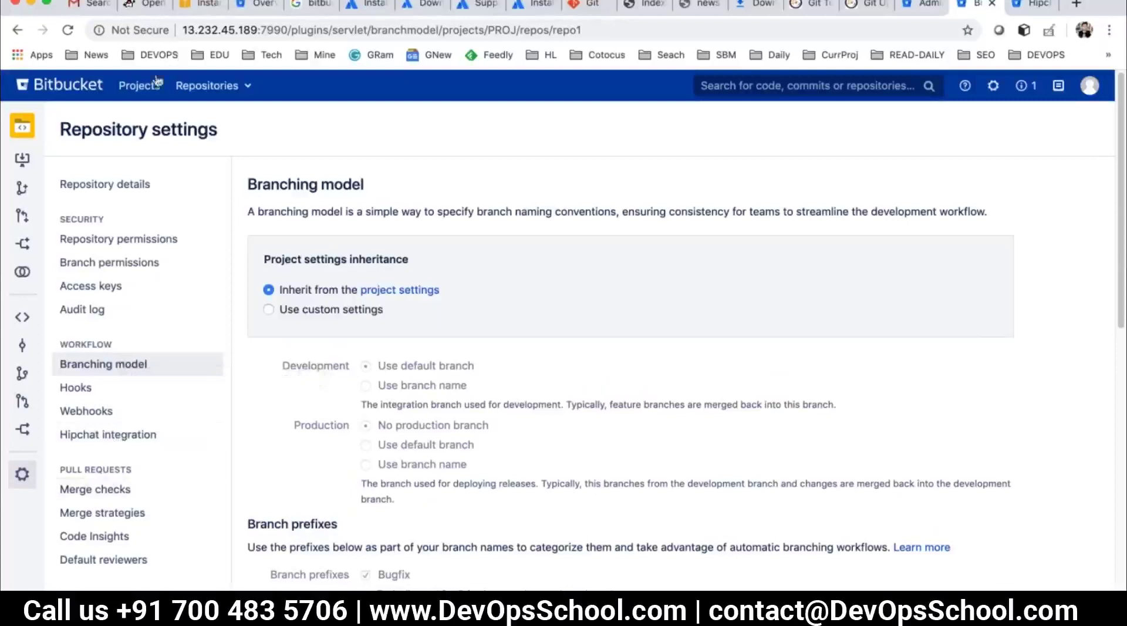
left_click(139, 85)
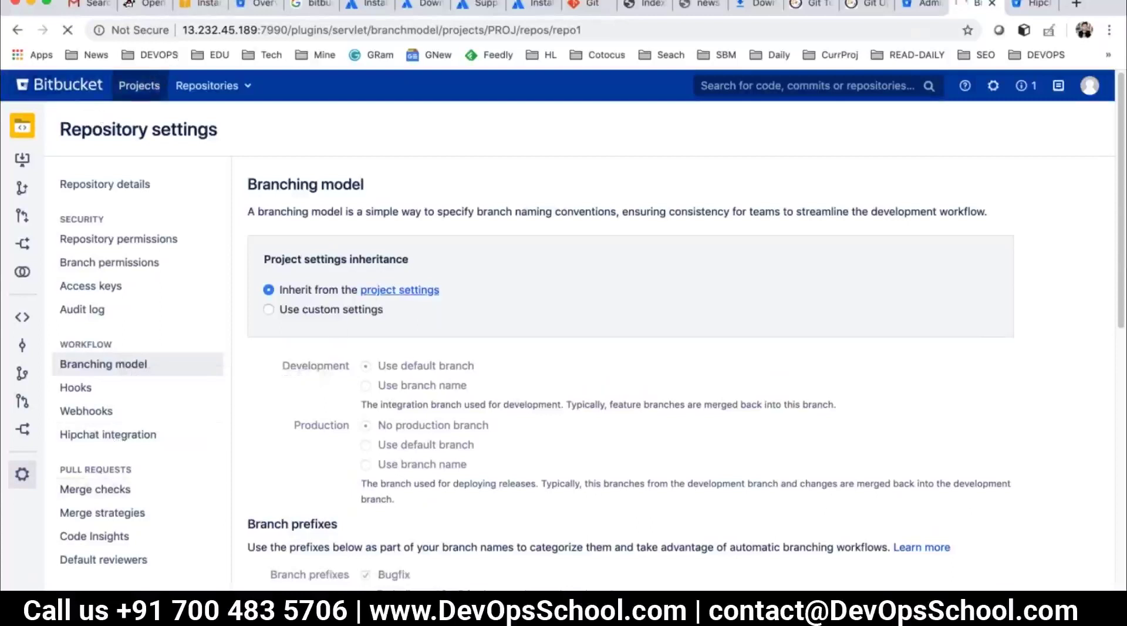
- From project1's repositories, open its settings and the Project permissions page
left_click(67, 217)
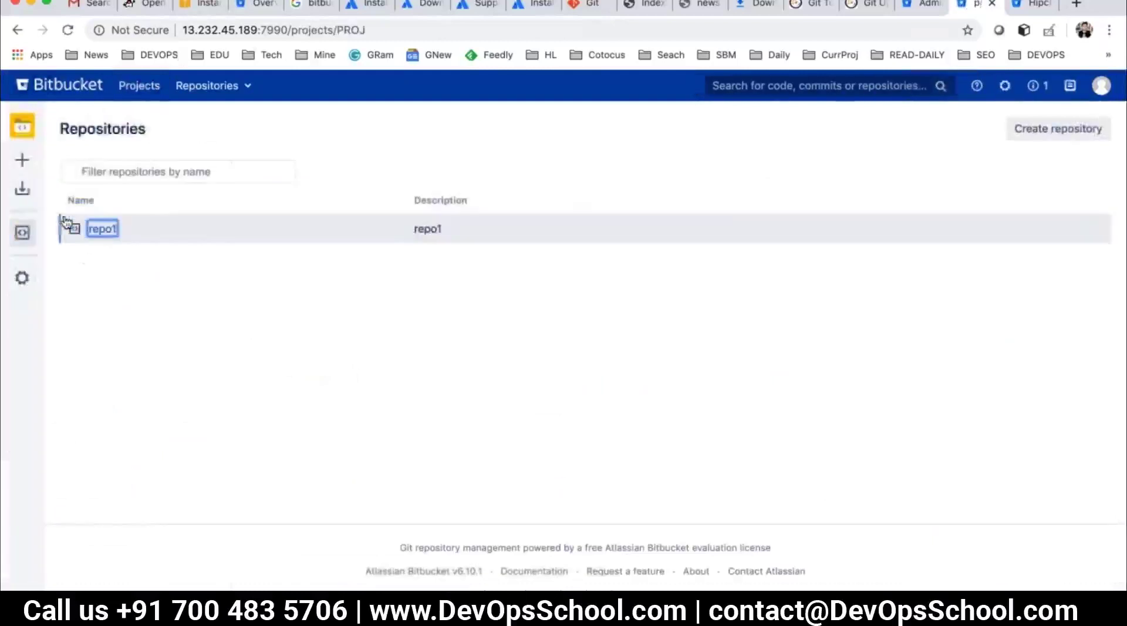
left_click(23, 278)
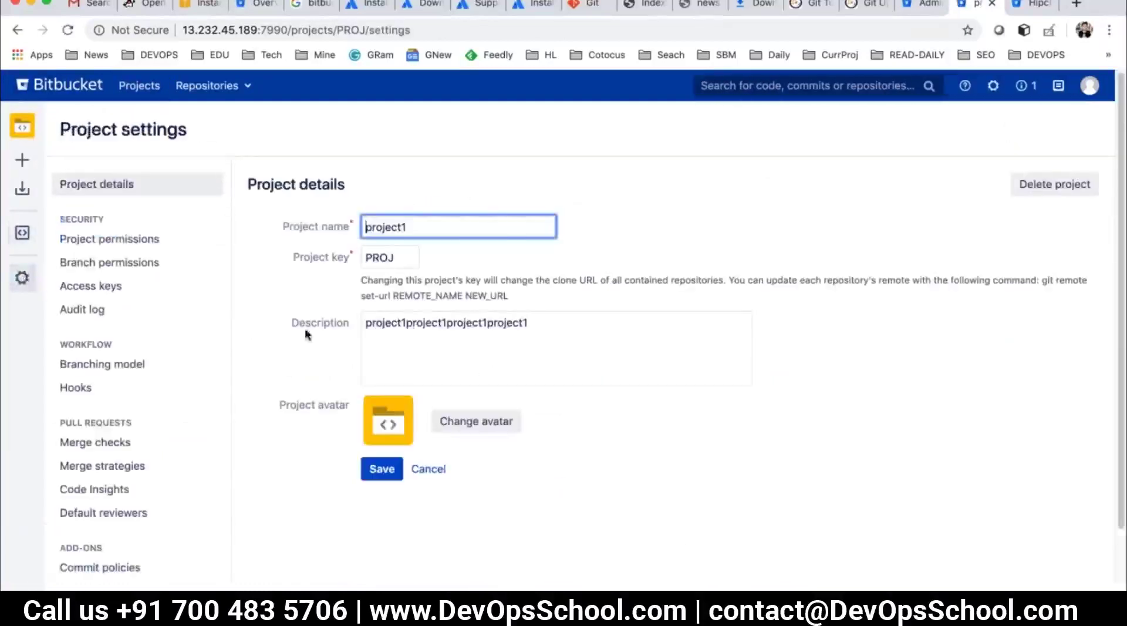
left_click_drag(79, 185, 48, 132)
triple_click(48, 132)
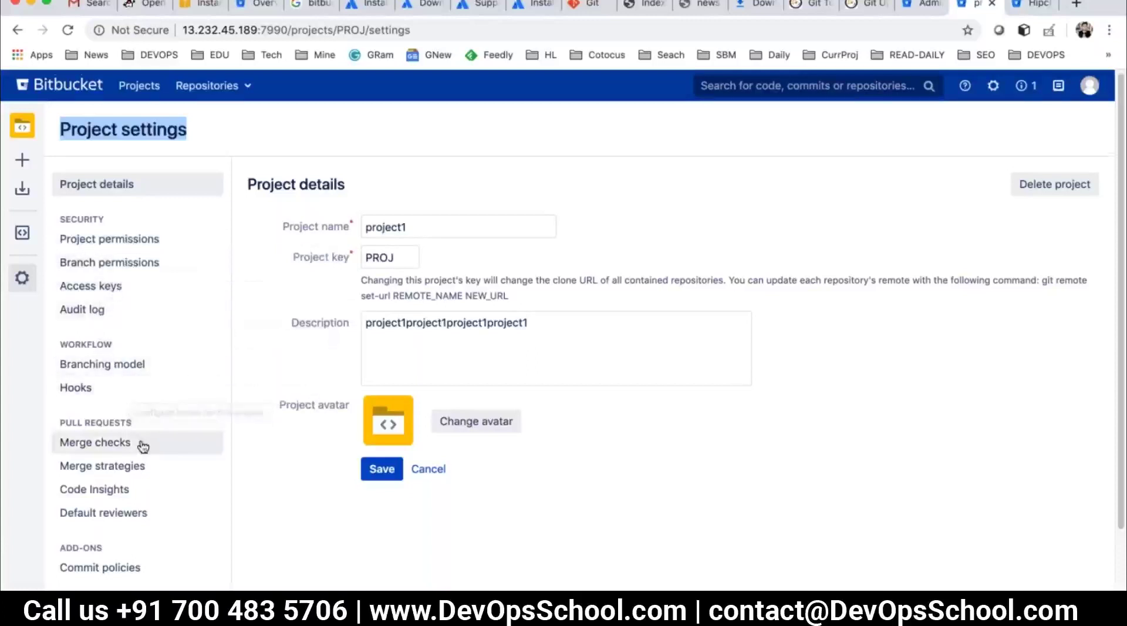
scroll(145, 464, "down", 1)
scroll(150, 482, "up", 1)
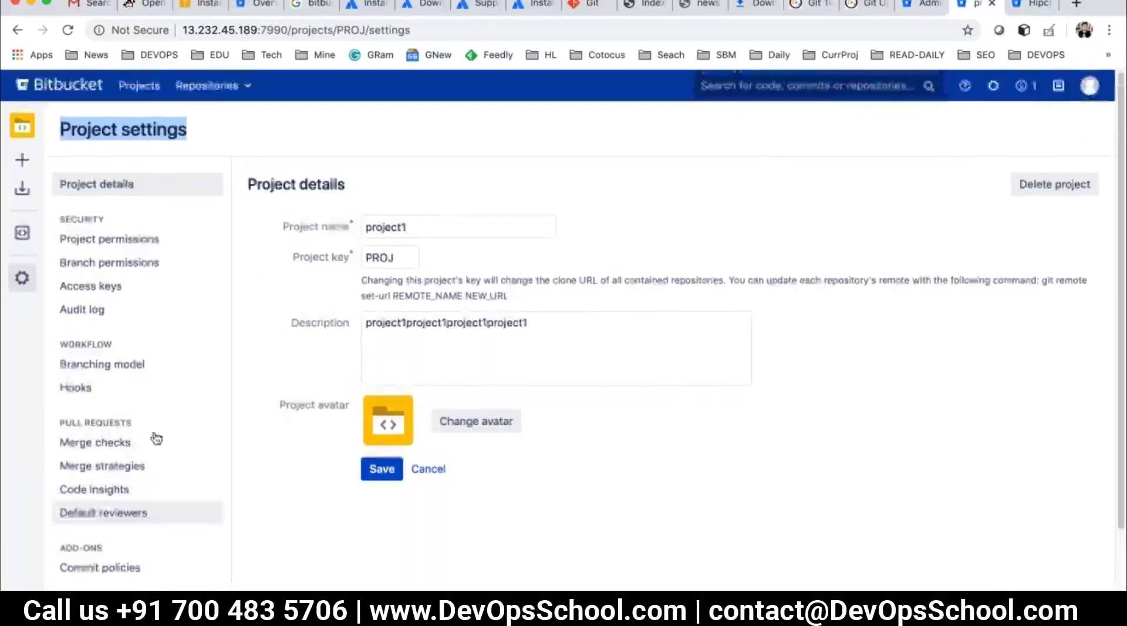
left_click(63, 242)
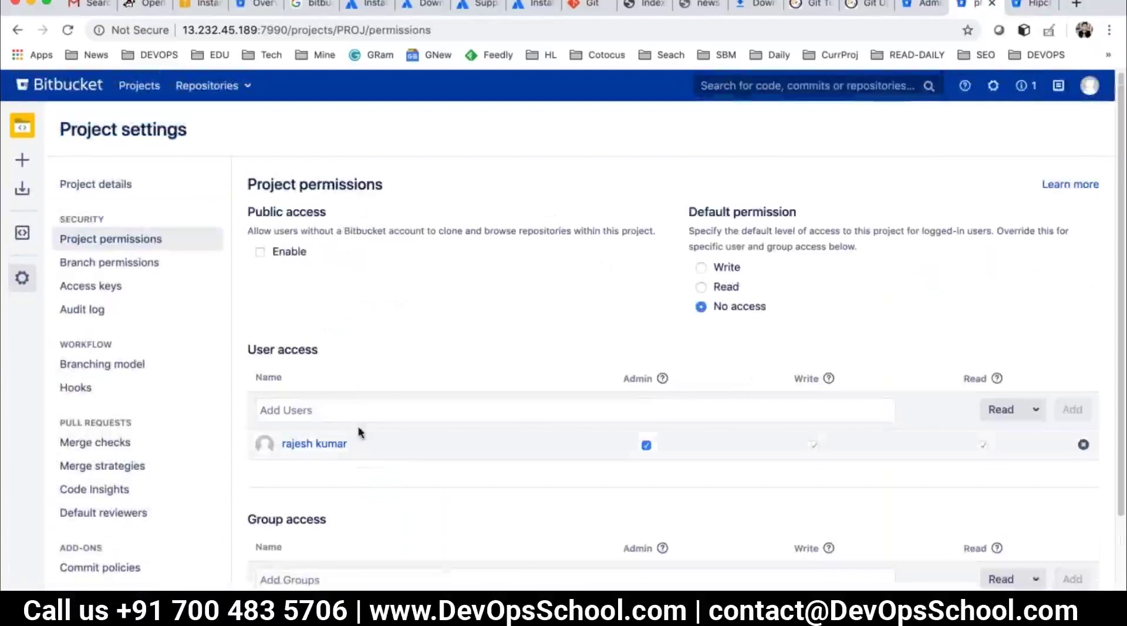
- Add the dev group to the project's group access with Write permission
scroll(357, 441, "down", 1)
scroll(357, 442, "down", 1)
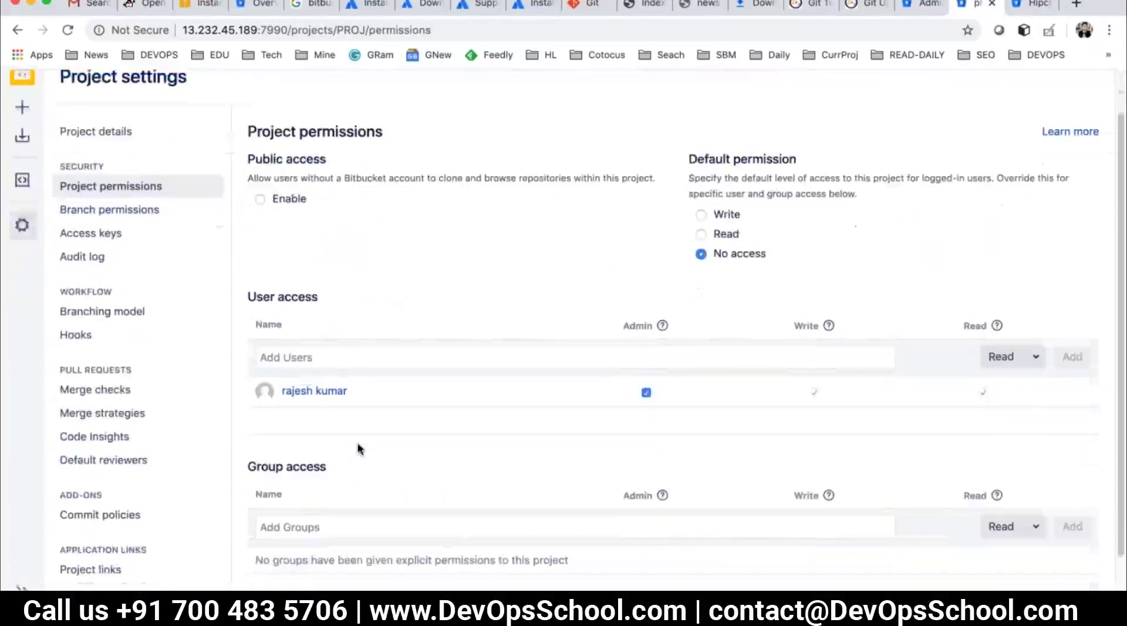
scroll(351, 271, "up", 1)
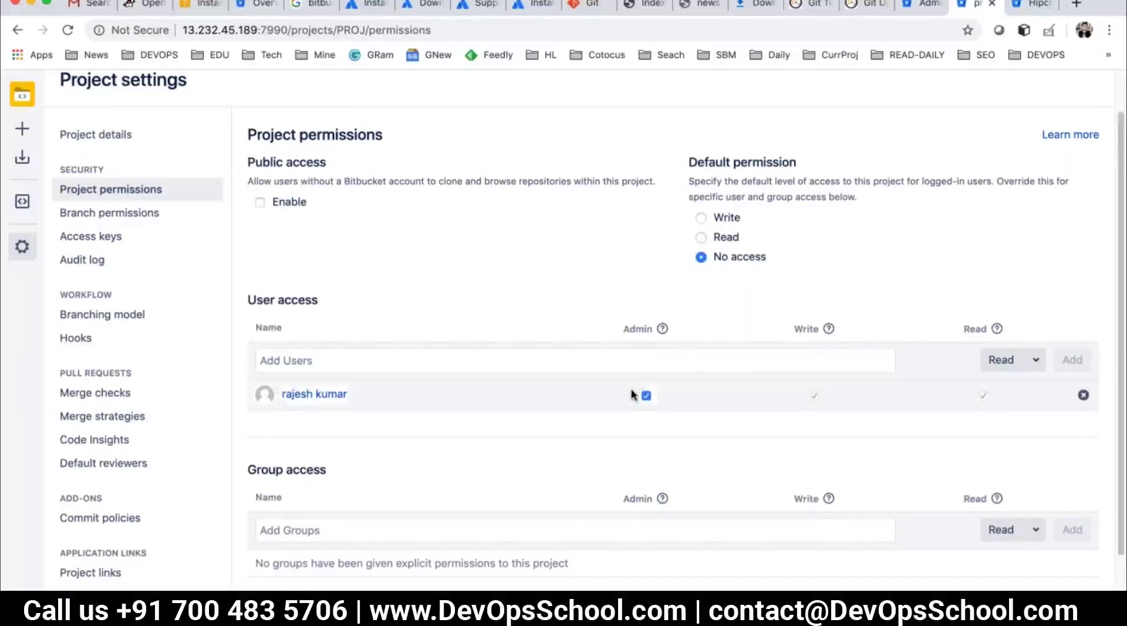
scroll(469, 420, "down", 1)
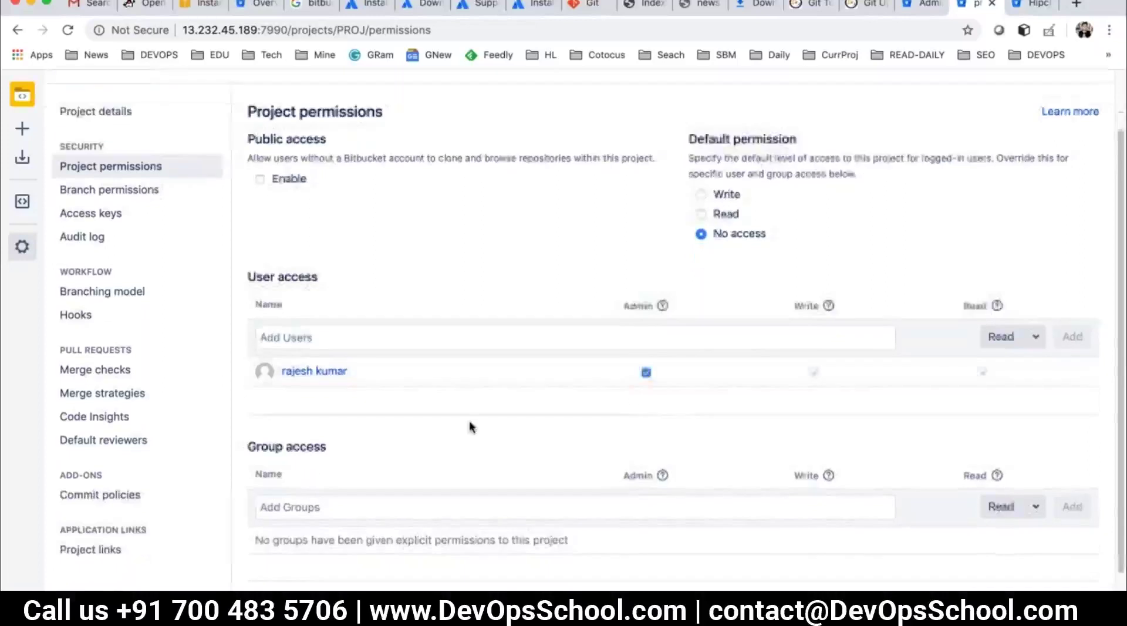
left_click(400, 499)
type("dev")
scroll(399, 496, "down", 3)
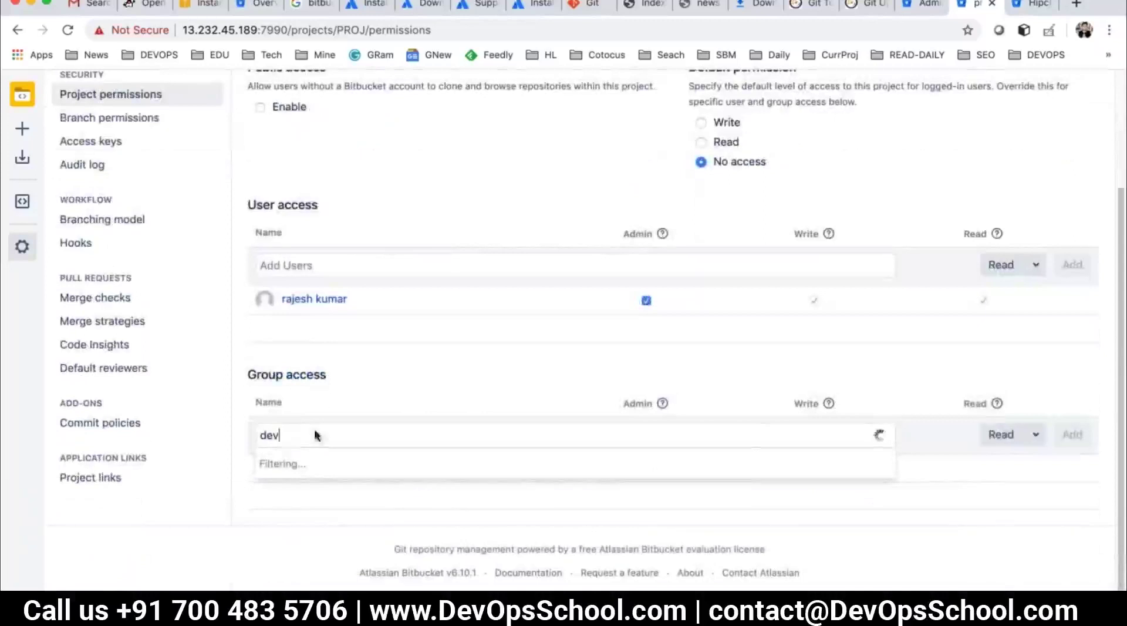
left_click(458, 463)
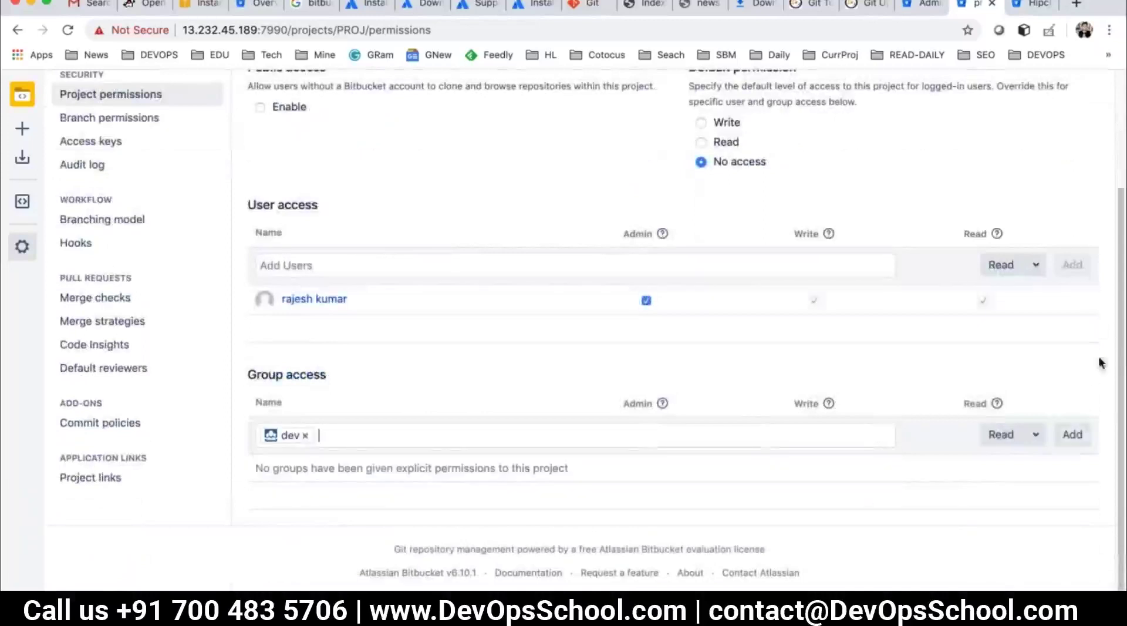
left_click(1029, 448)
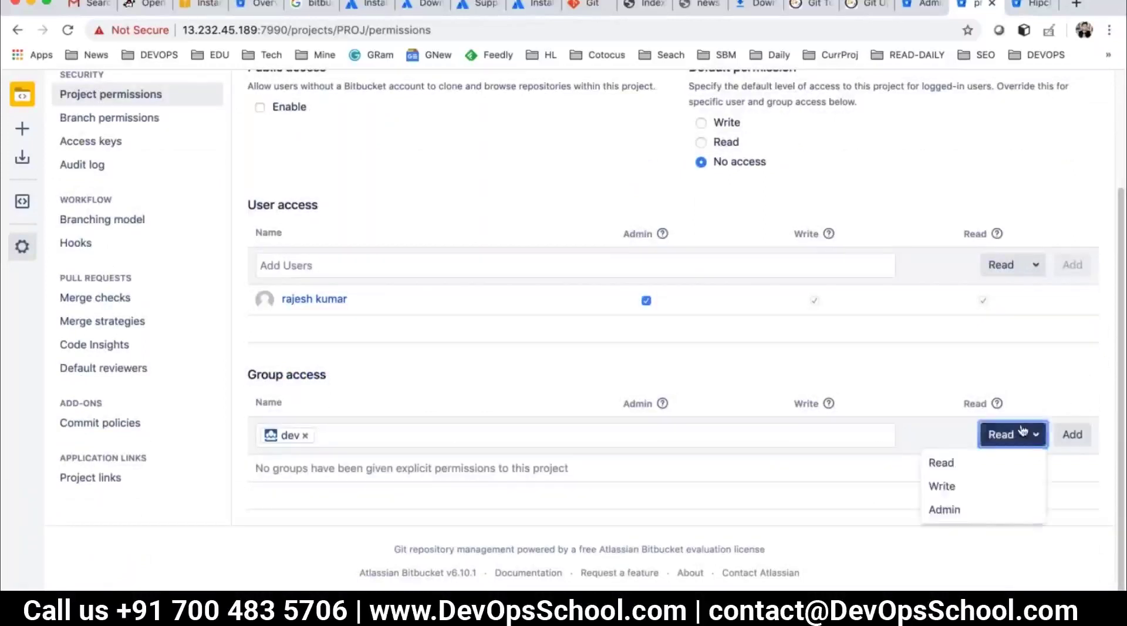
left_click(972, 451)
left_click(1025, 436)
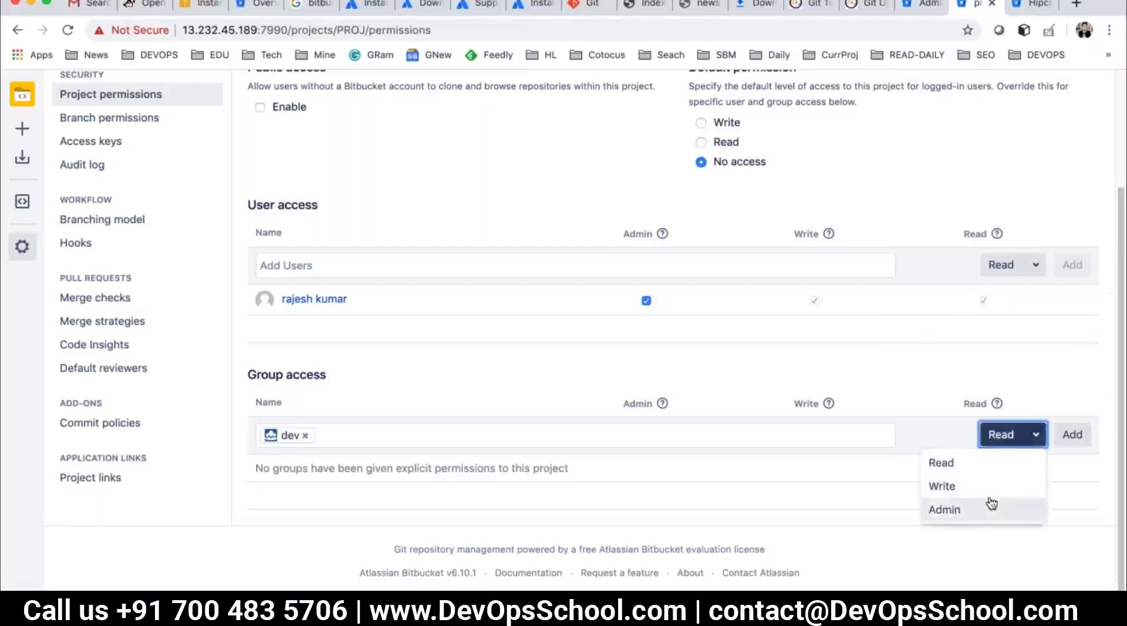
left_click(970, 484)
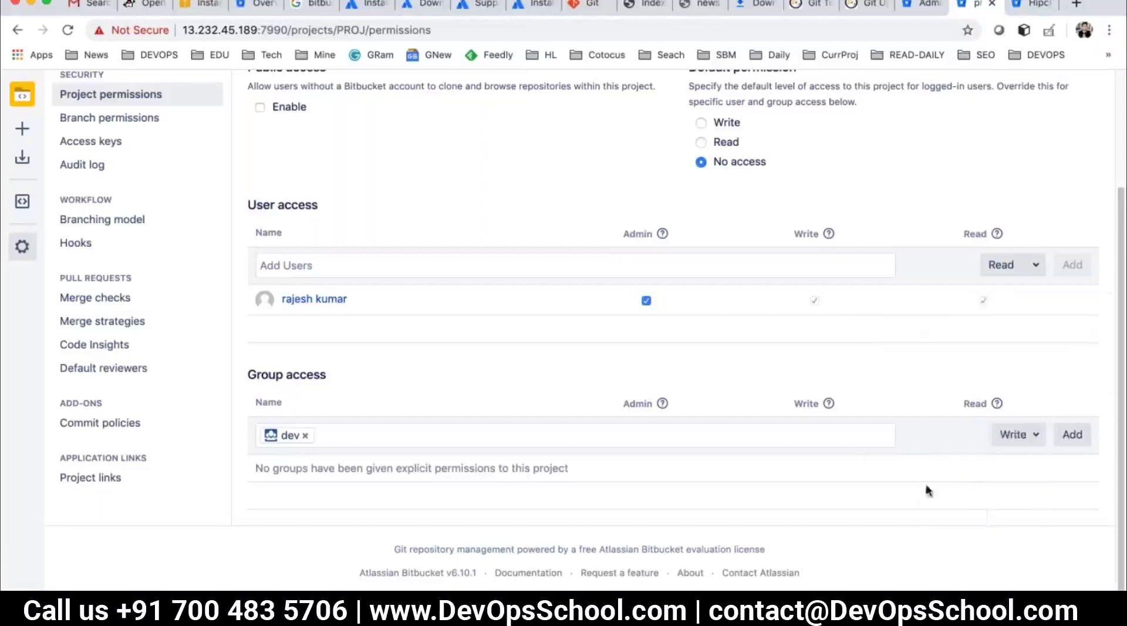
left_click(1066, 441)
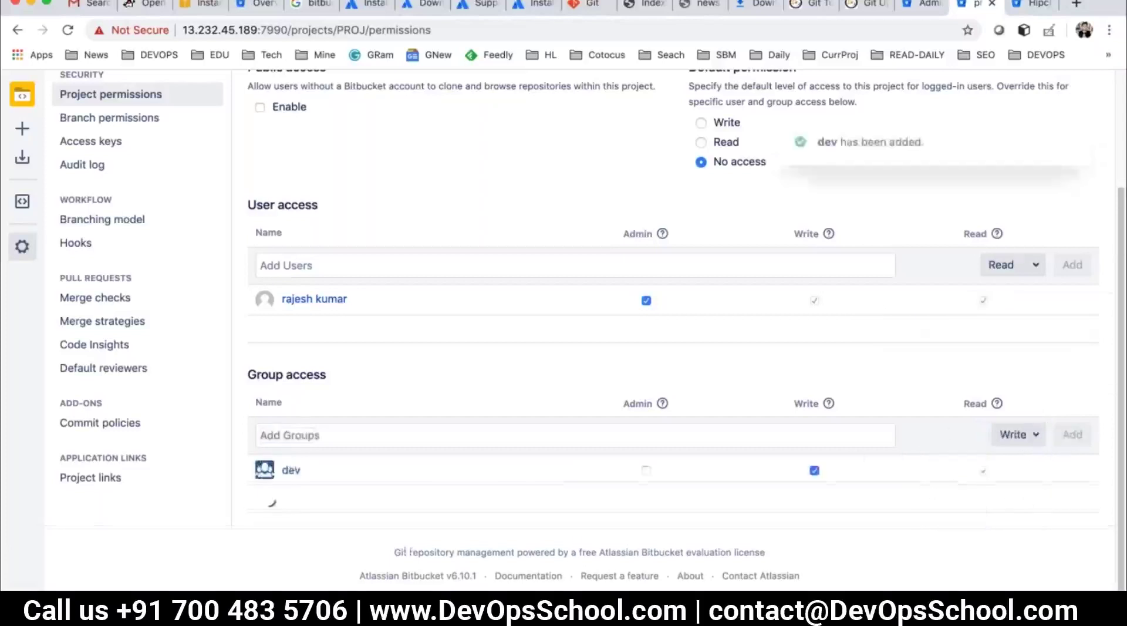
- Add the qa group to the project's group access with Read permission
type("qa")
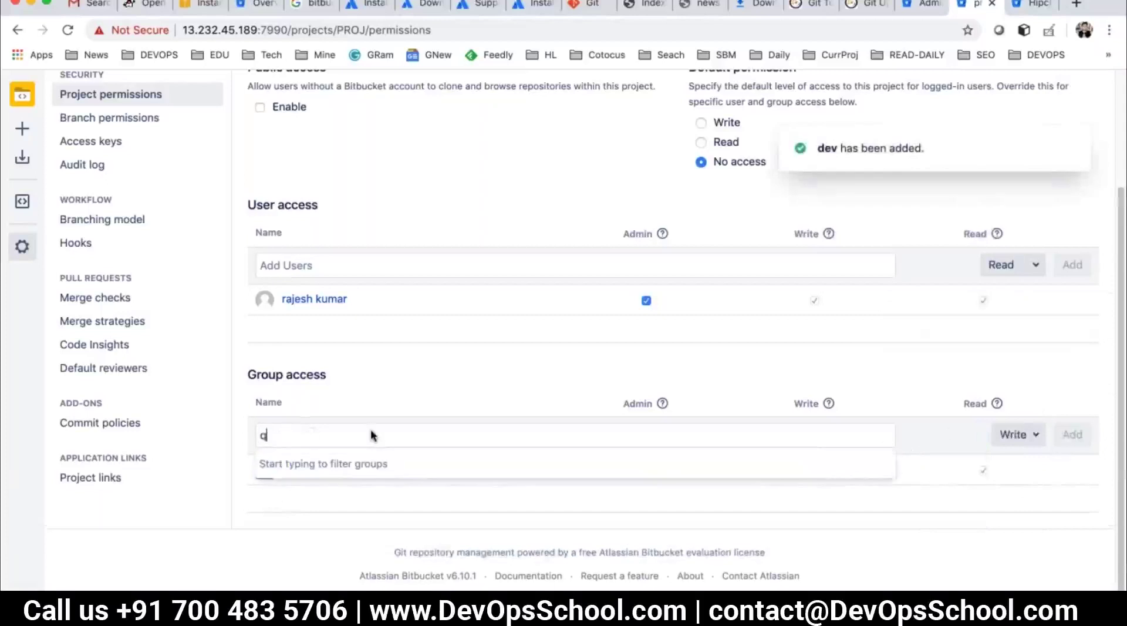
left_click(344, 470)
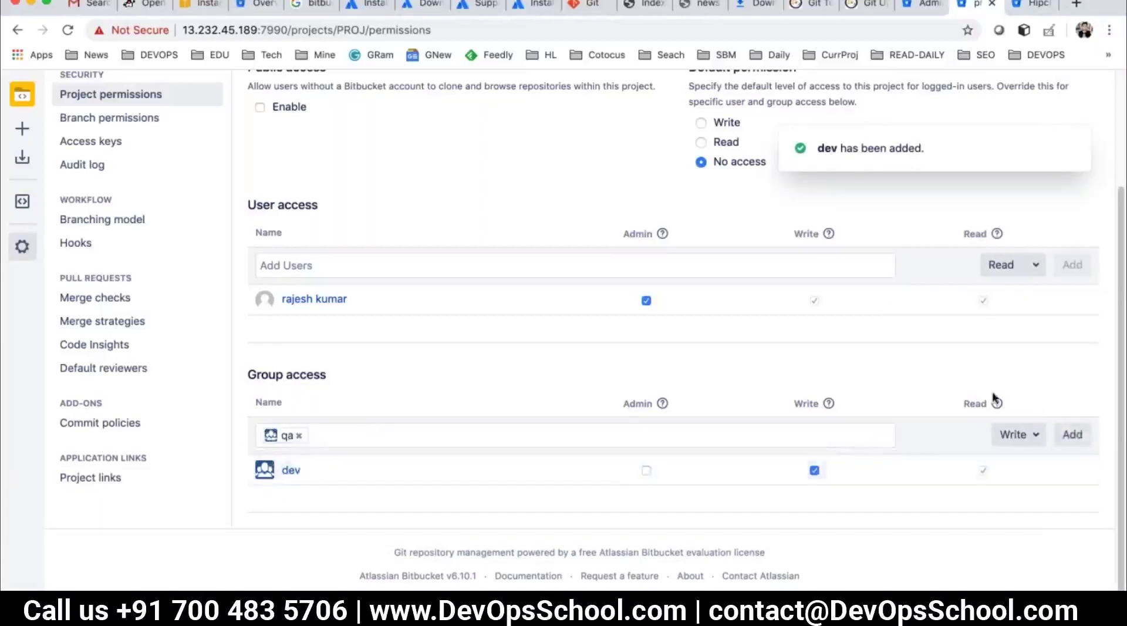
left_click(1007, 434)
left_click(975, 462)
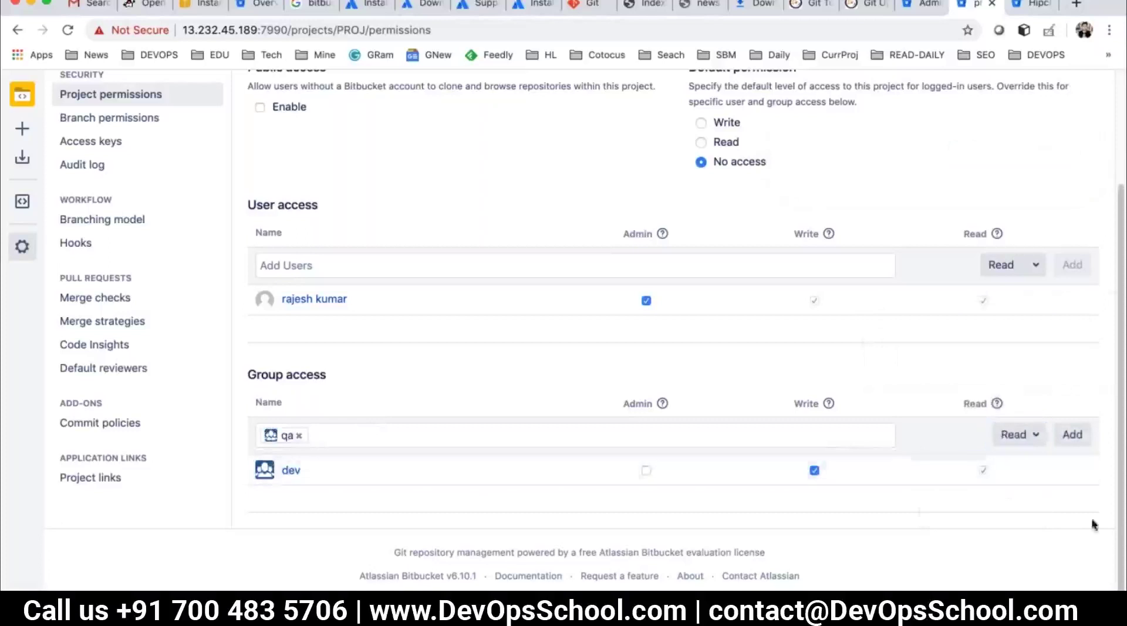
left_click(1070, 435)
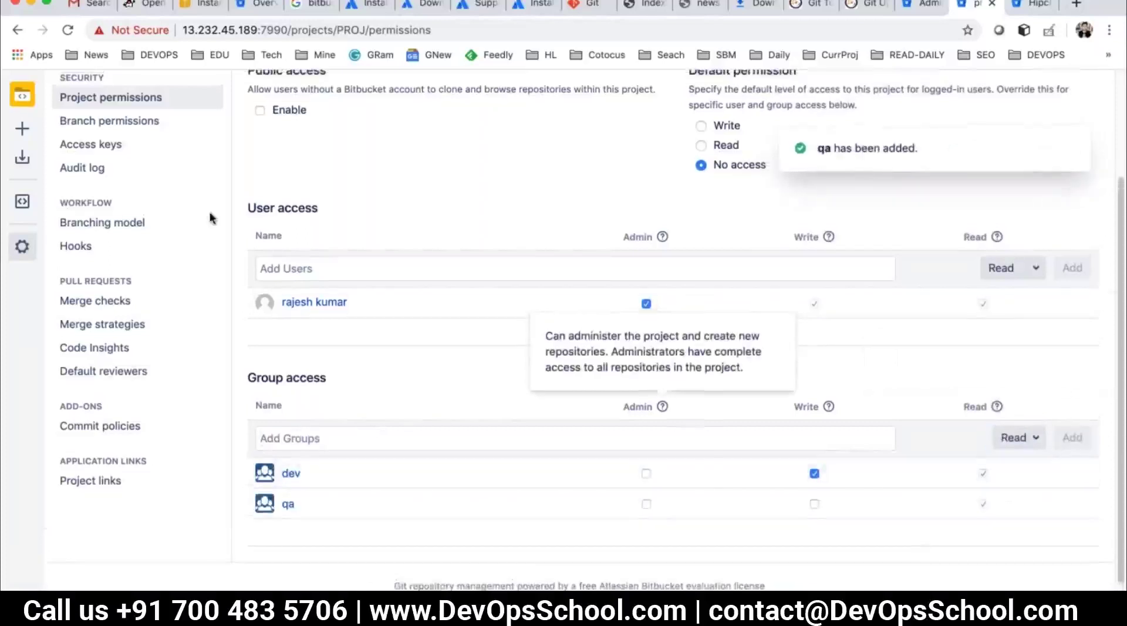
scroll(206, 220, "up", 1)
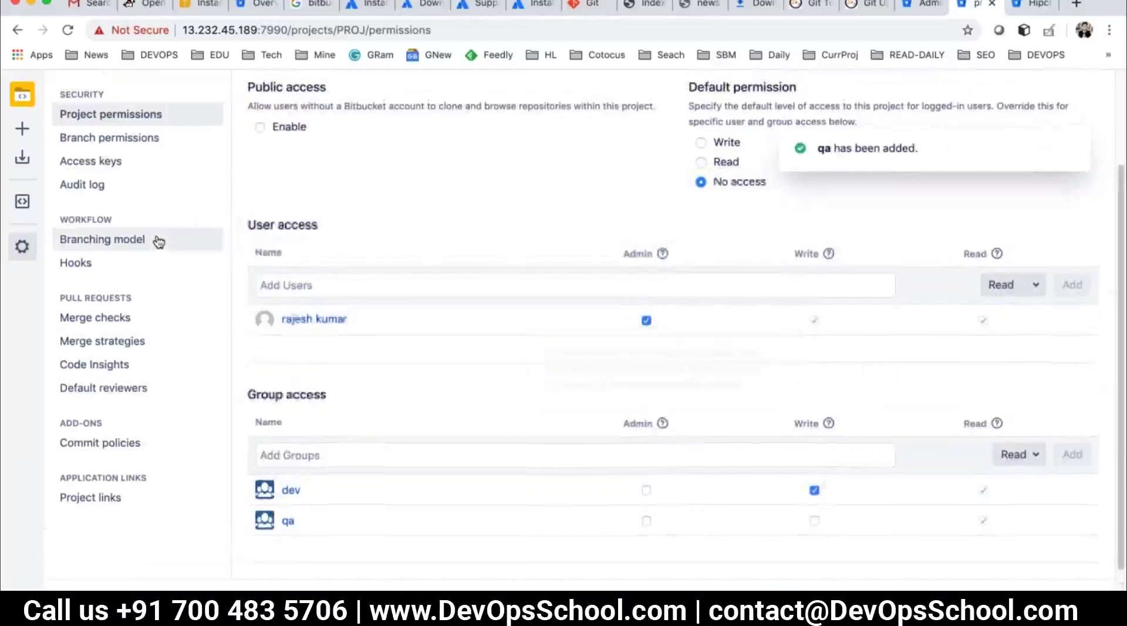
scroll(156, 240, "up", 3)
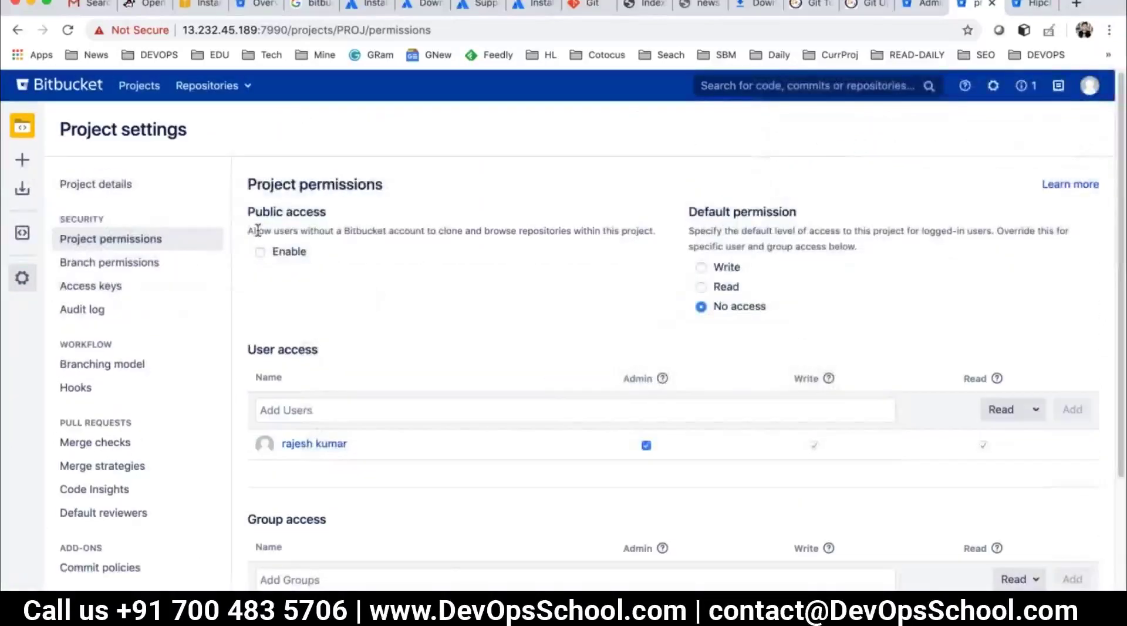
- Start a new branch permission in Branch permissions for the branch named master
left_click(147, 273)
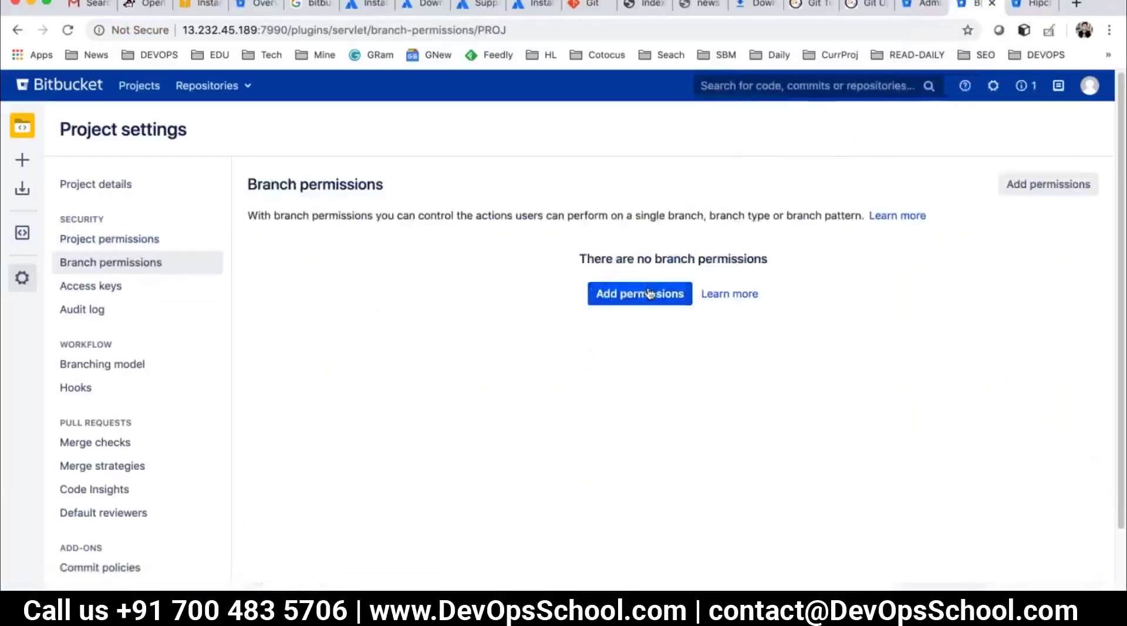
left_click_drag(661, 261, 705, 251)
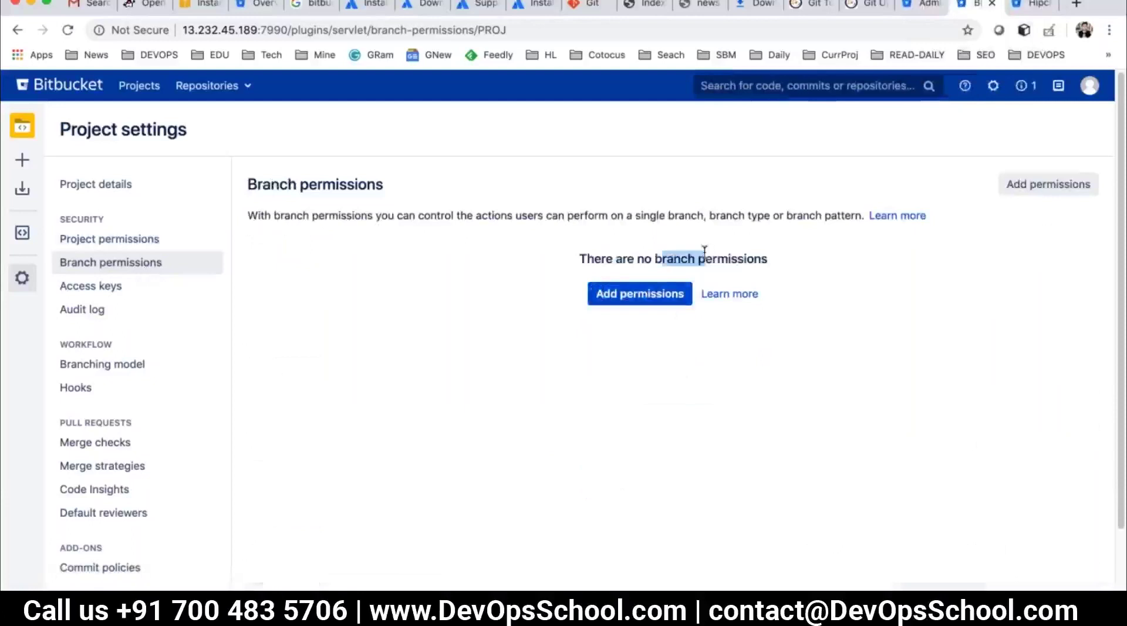
left_click(624, 298)
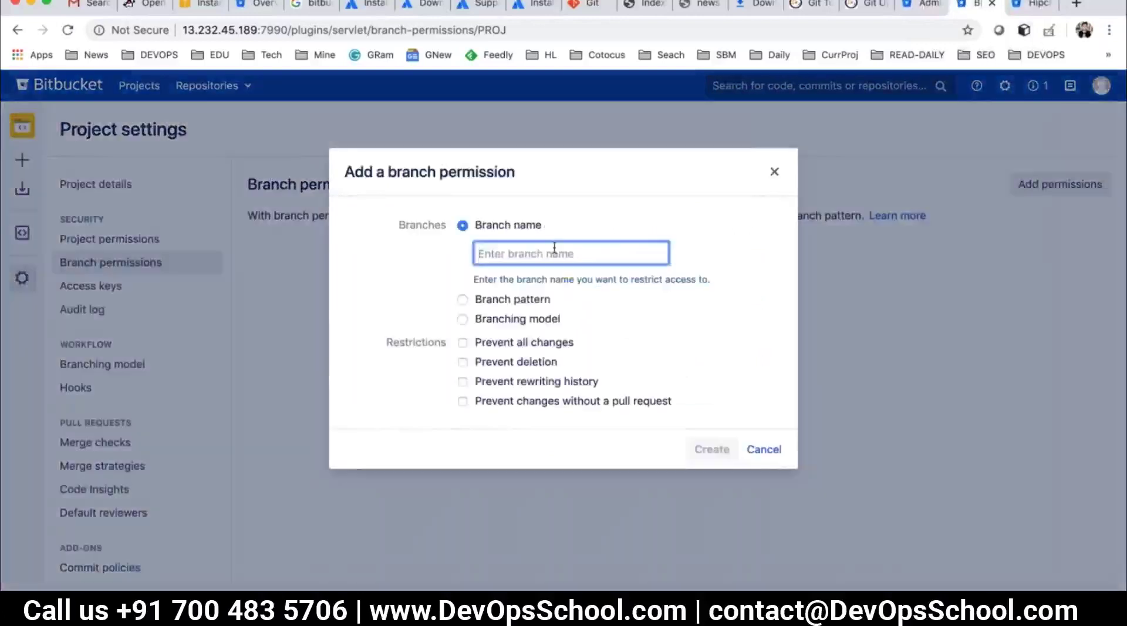
type("mase")
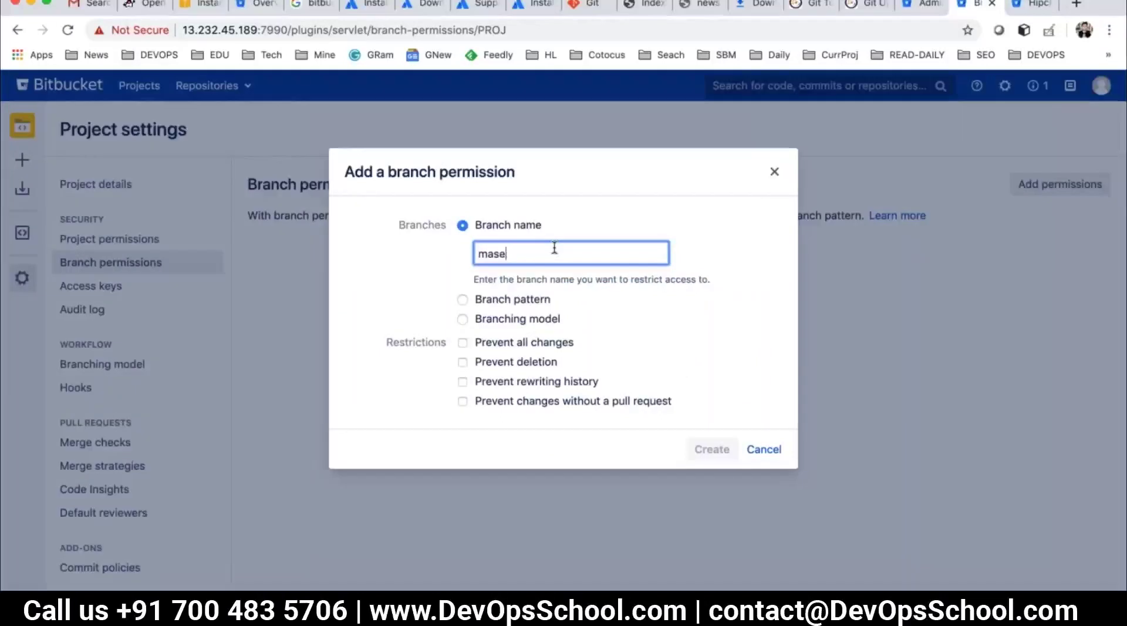
key("BackSpace")
type("ter")
left_click(482, 298)
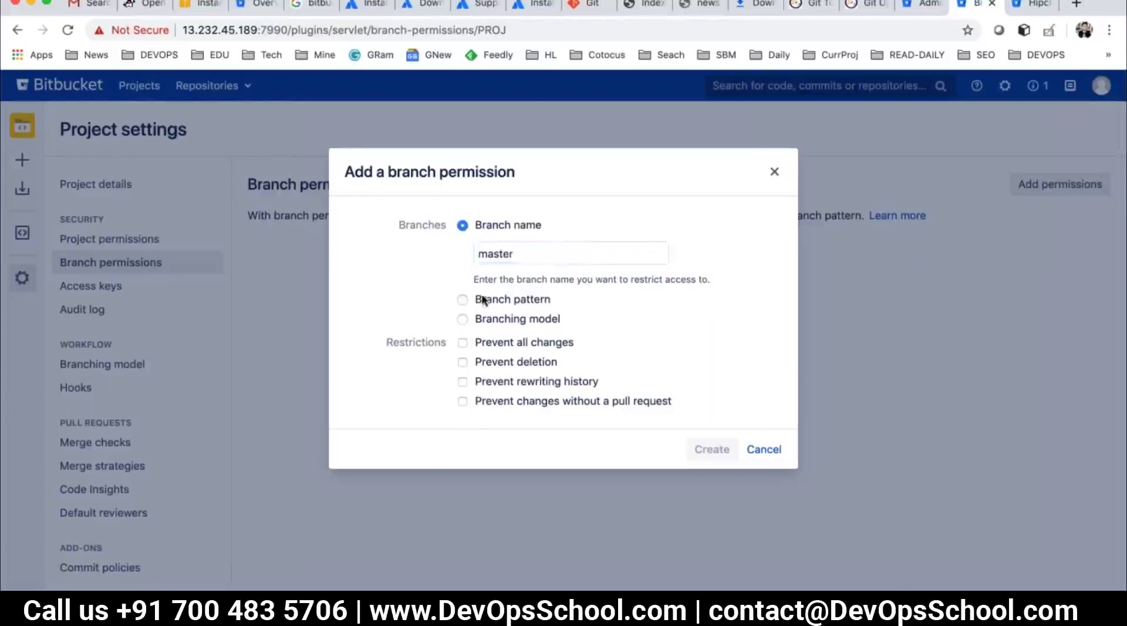
left_click(460, 225)
left_click(502, 261)
type("master")
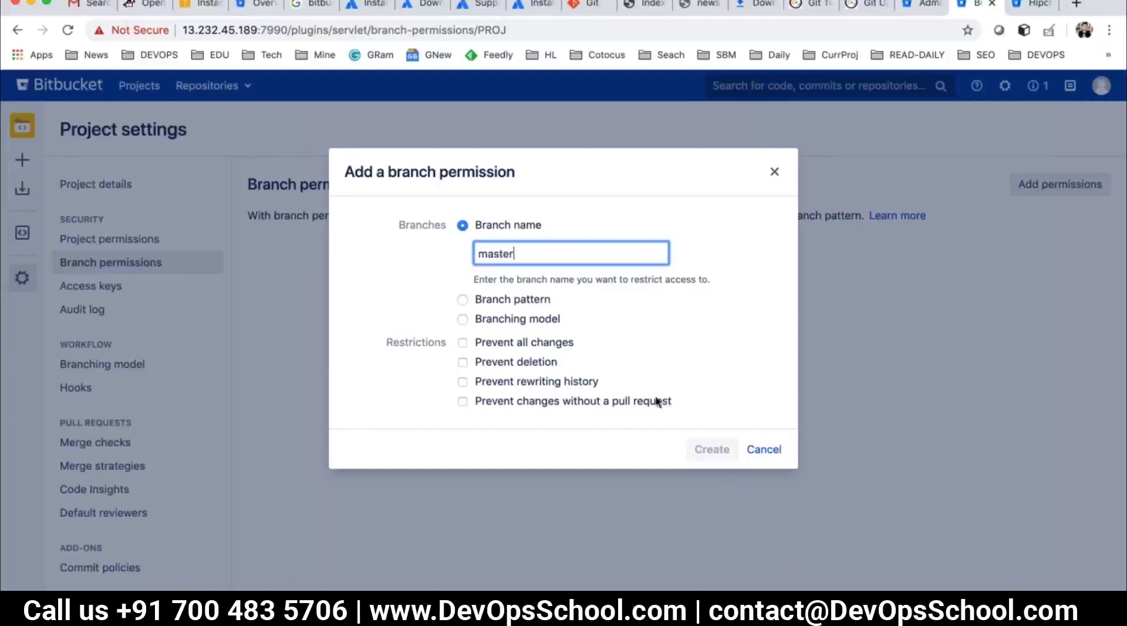
left_click(602, 435)
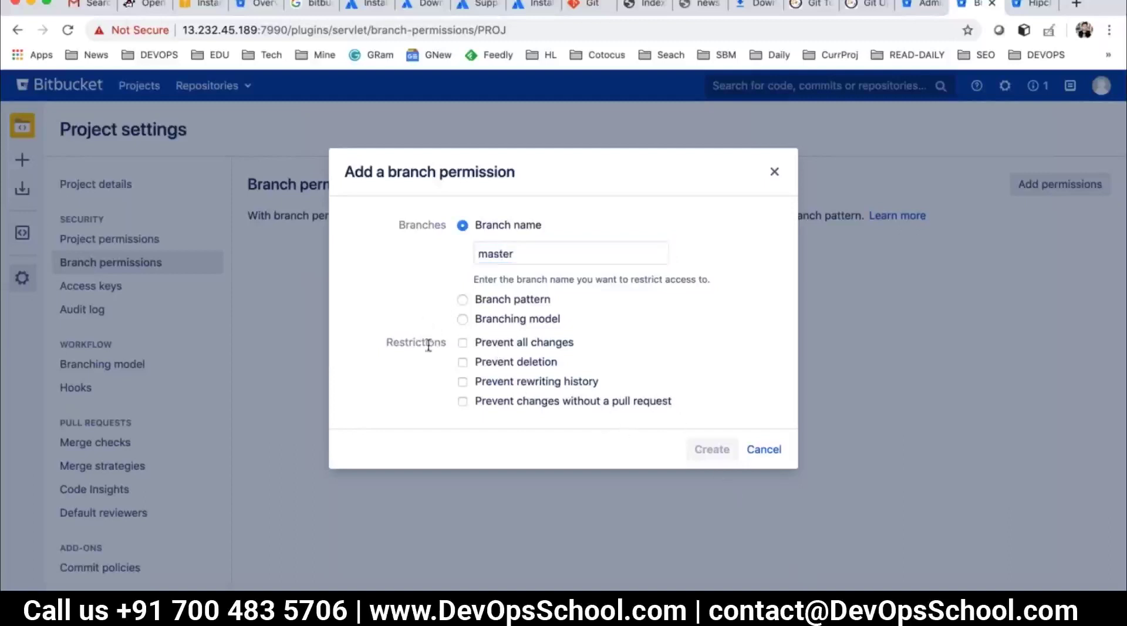
- Try the available restriction types and settle on Prevent deletion for master
left_click(463, 343)
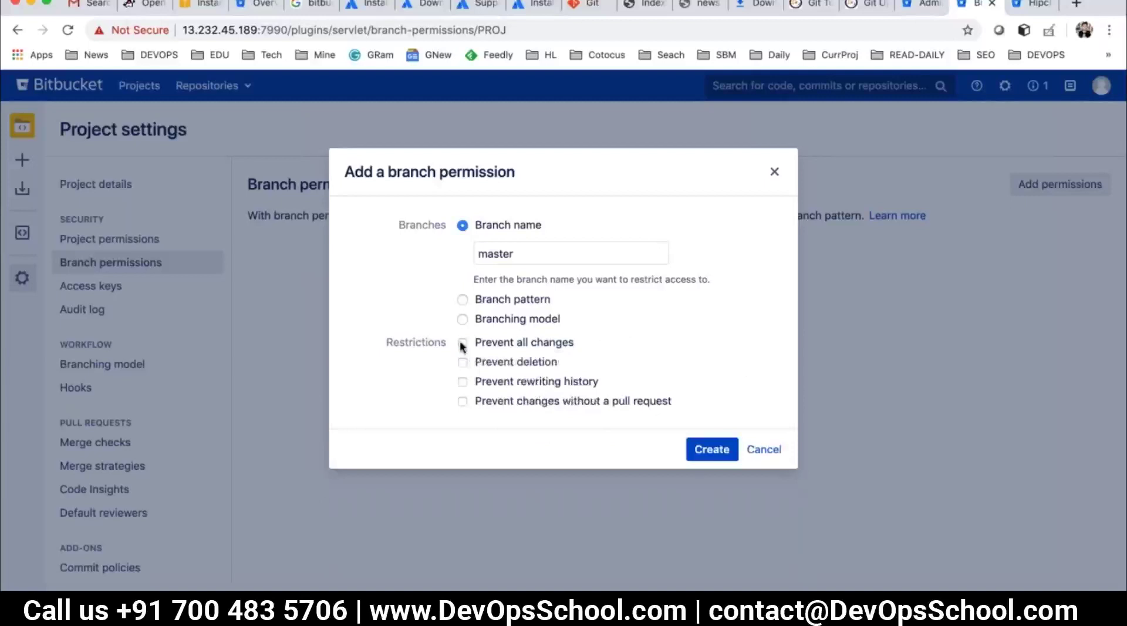
left_click(462, 341)
left_click(462, 342)
left_click(462, 362)
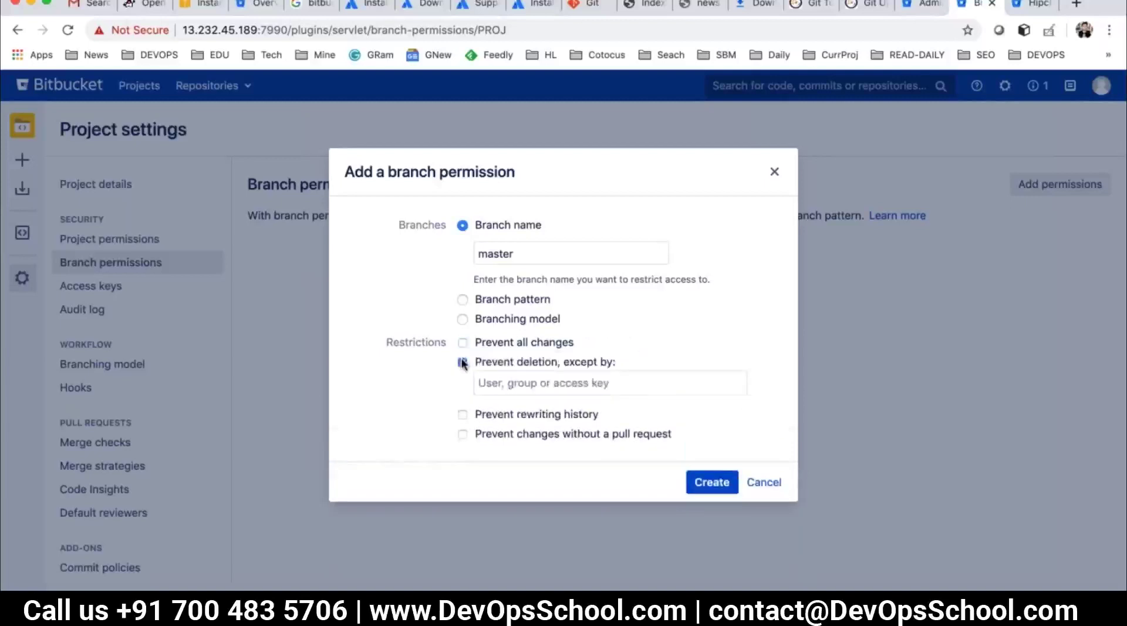
left_click(463, 362)
left_click(464, 382)
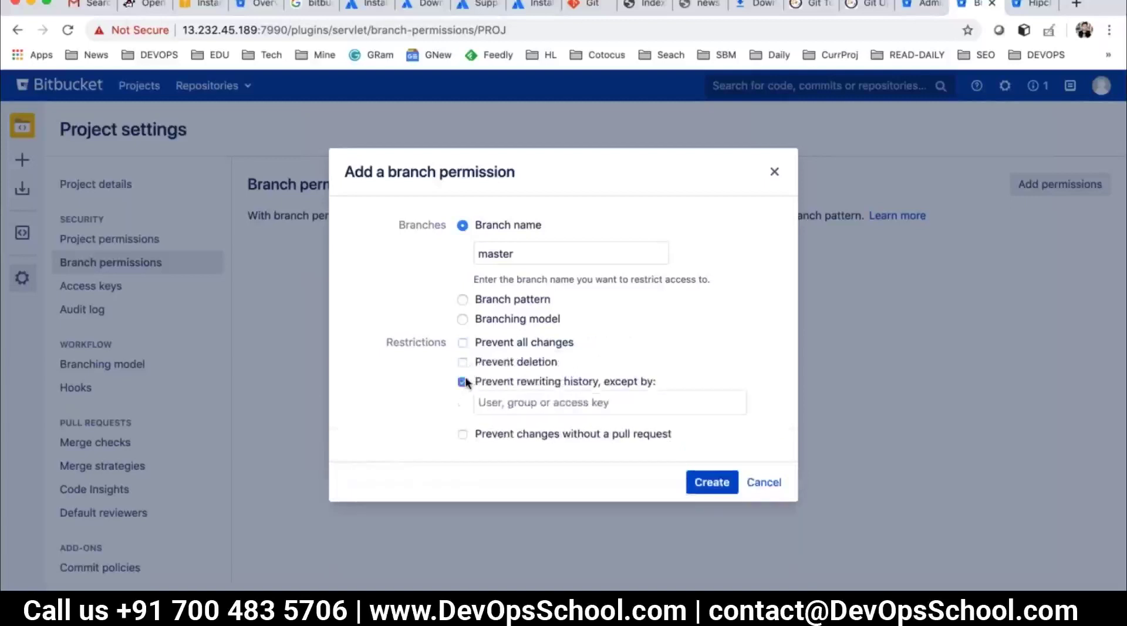
left_click(463, 382)
left_click(462, 401)
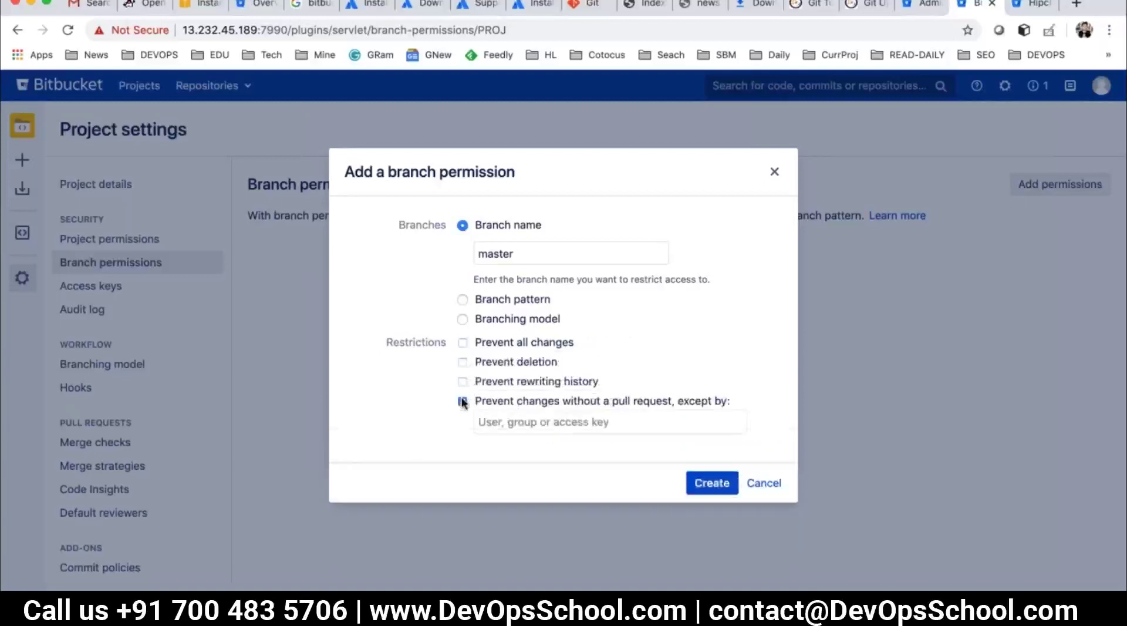
left_click(462, 402)
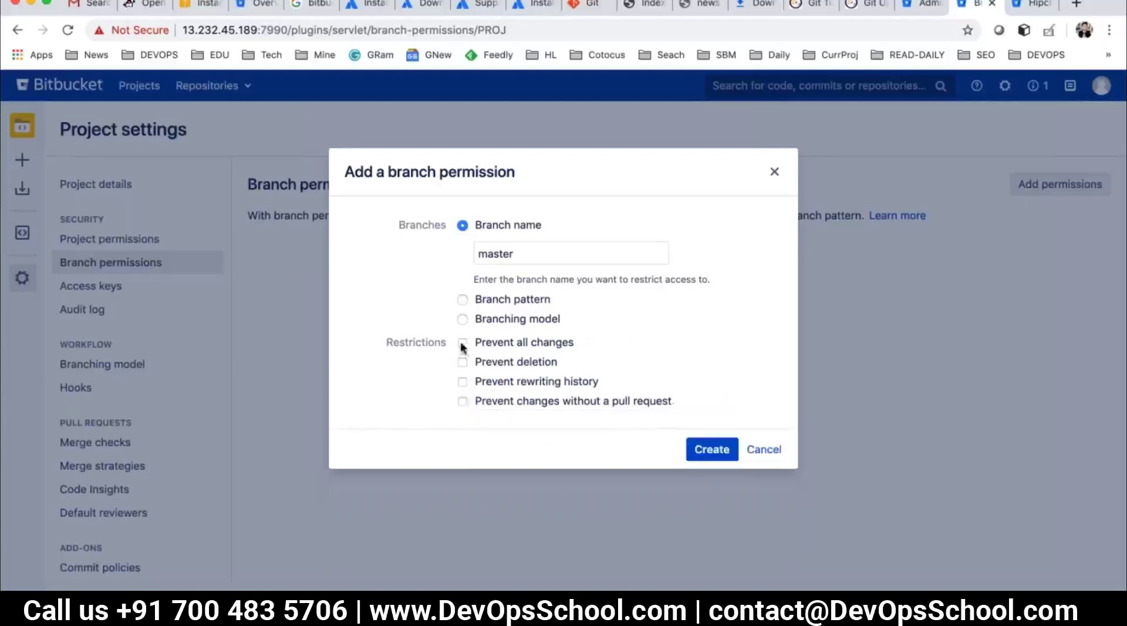
left_click(463, 342)
left_click(509, 373)
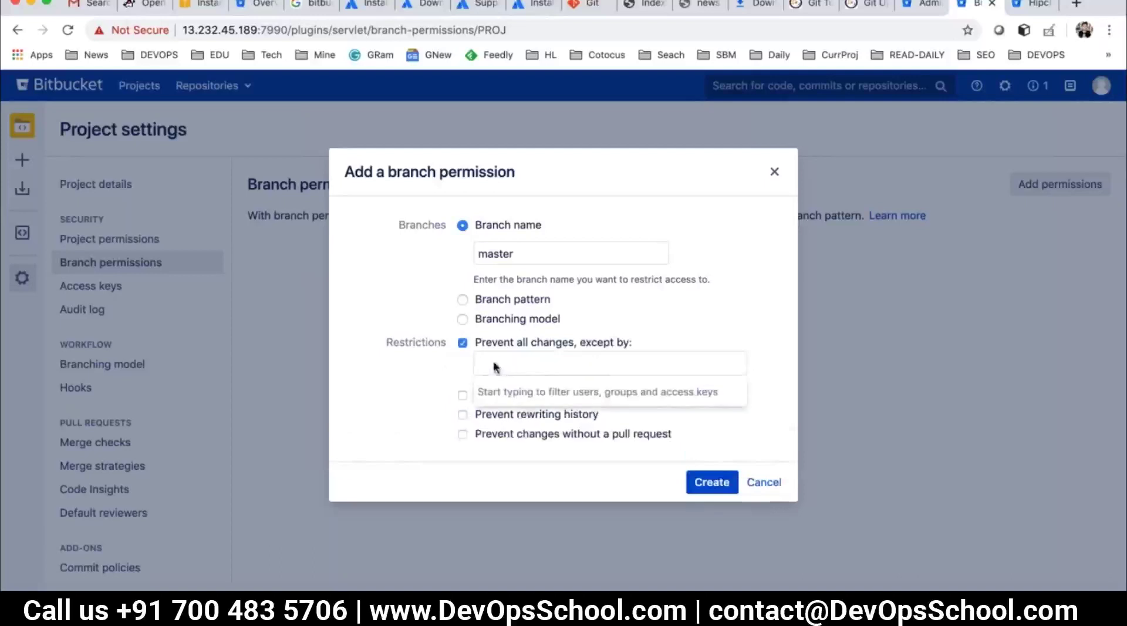
left_click(475, 374)
left_click(463, 343)
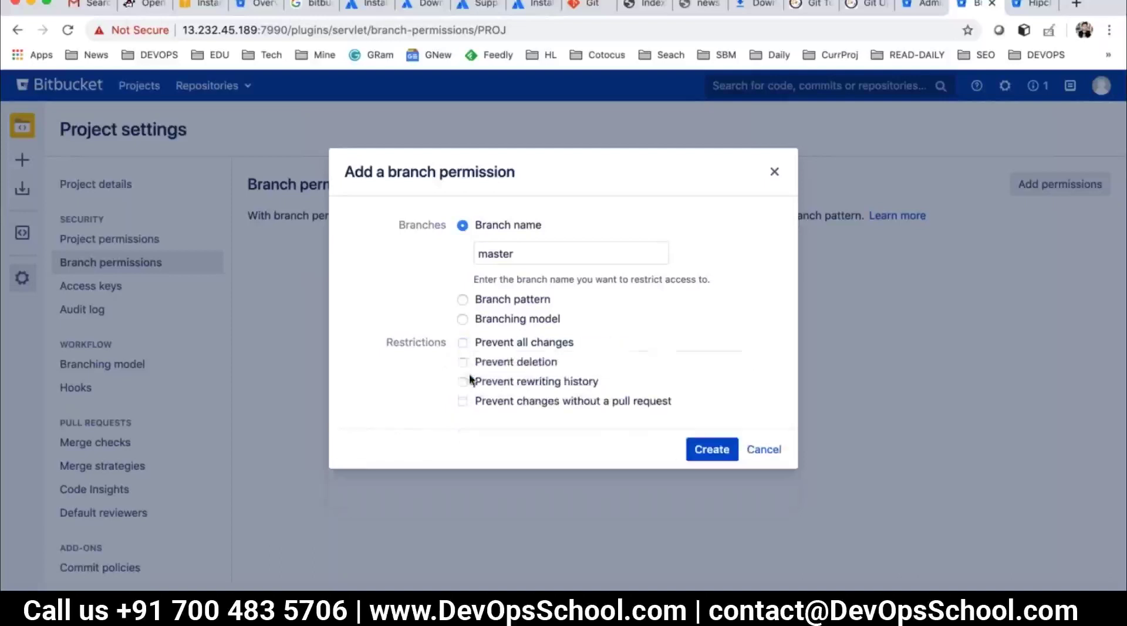
left_click(462, 362)
- Exempt the dev group from the restriction and create the master deletion permission
left_click(491, 388)
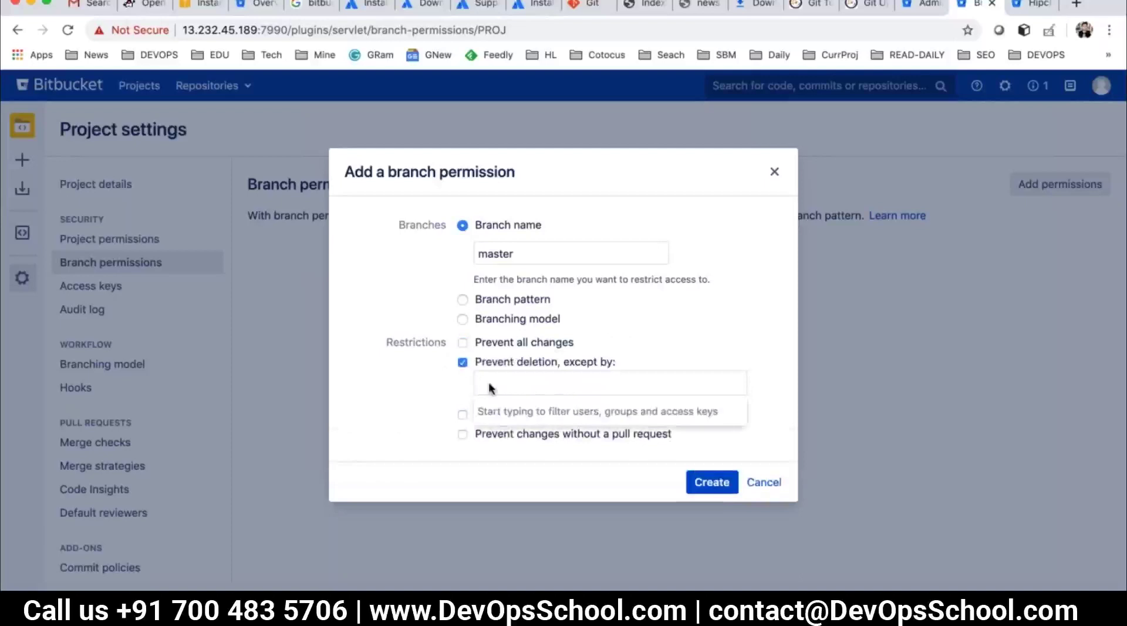
type("dev")
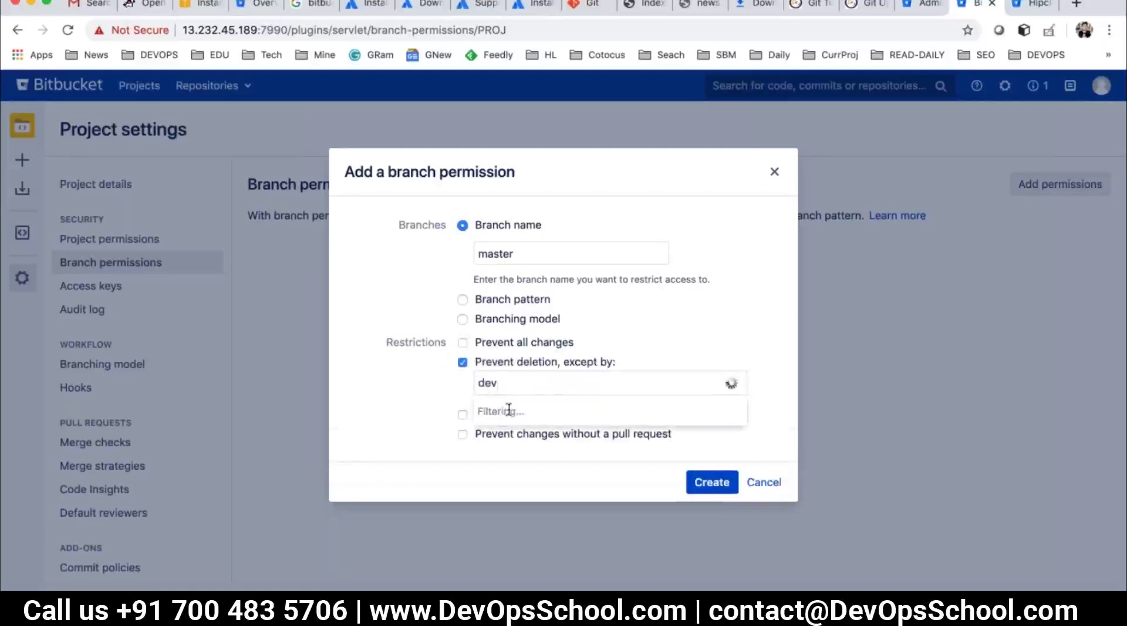
left_click(510, 413)
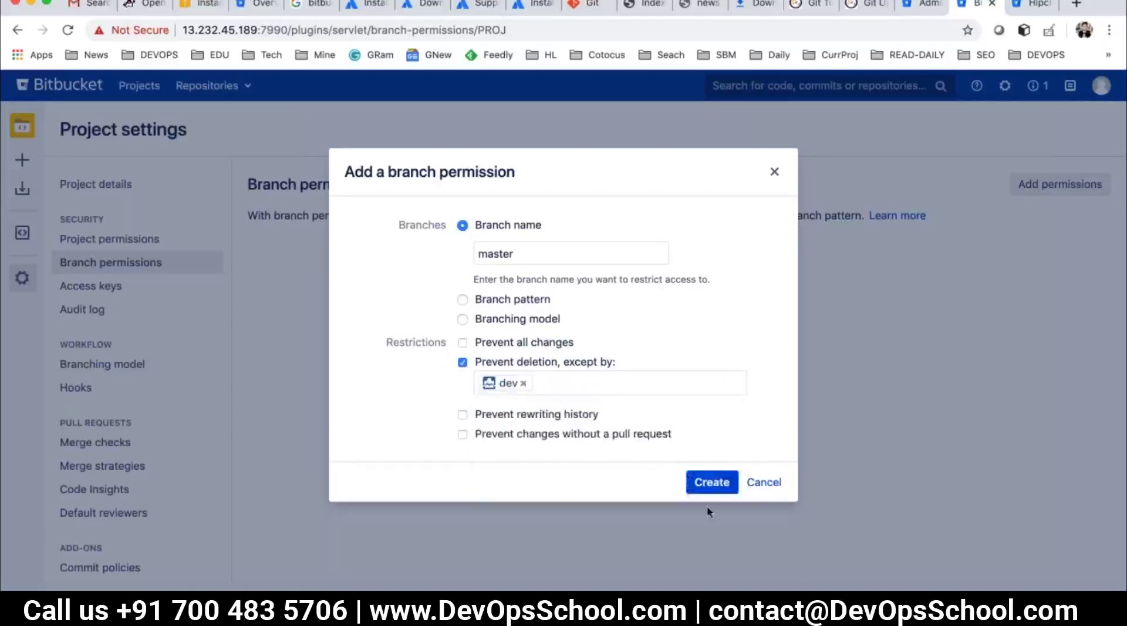
left_click(701, 488)
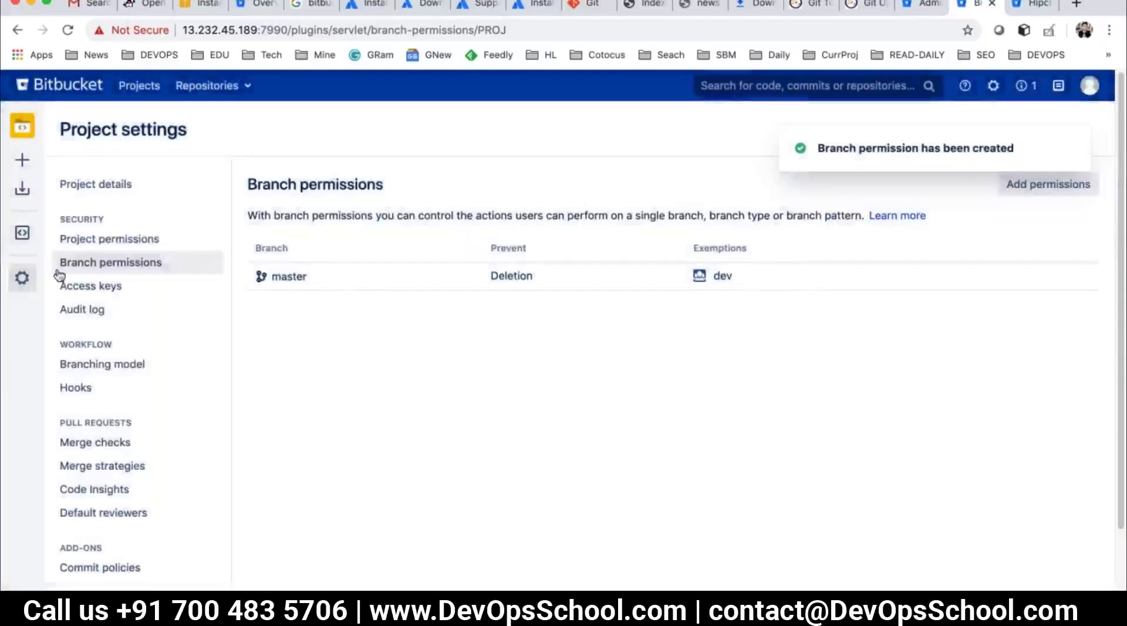
left_click(72, 287)
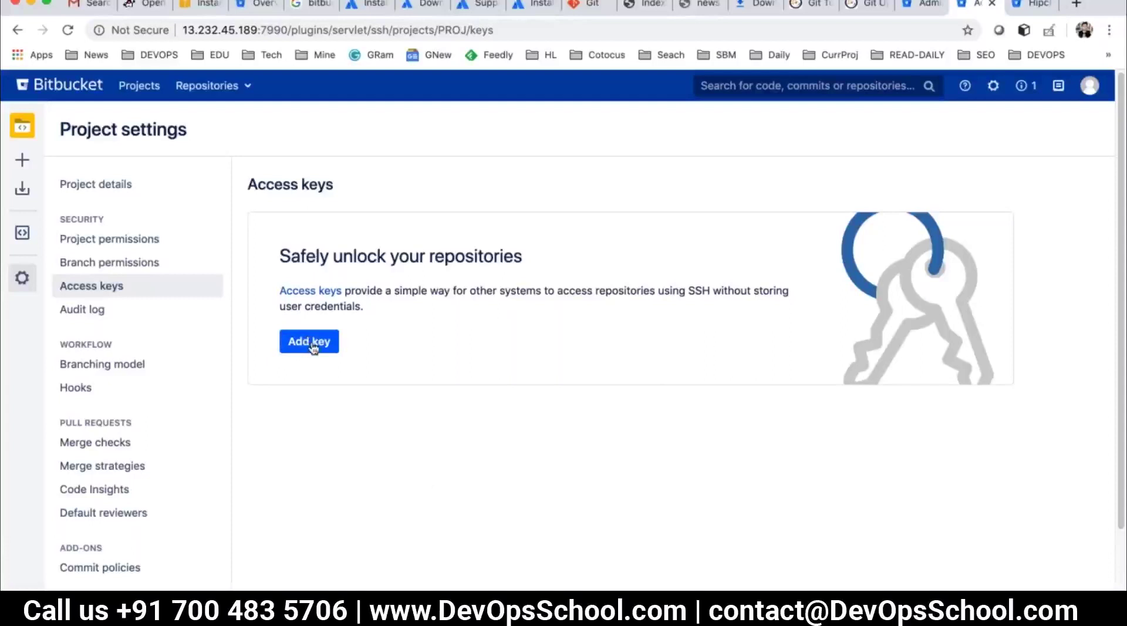
- Review the PROJ project's Access keys page, which has no SSH keys configured
double_click(106, 128)
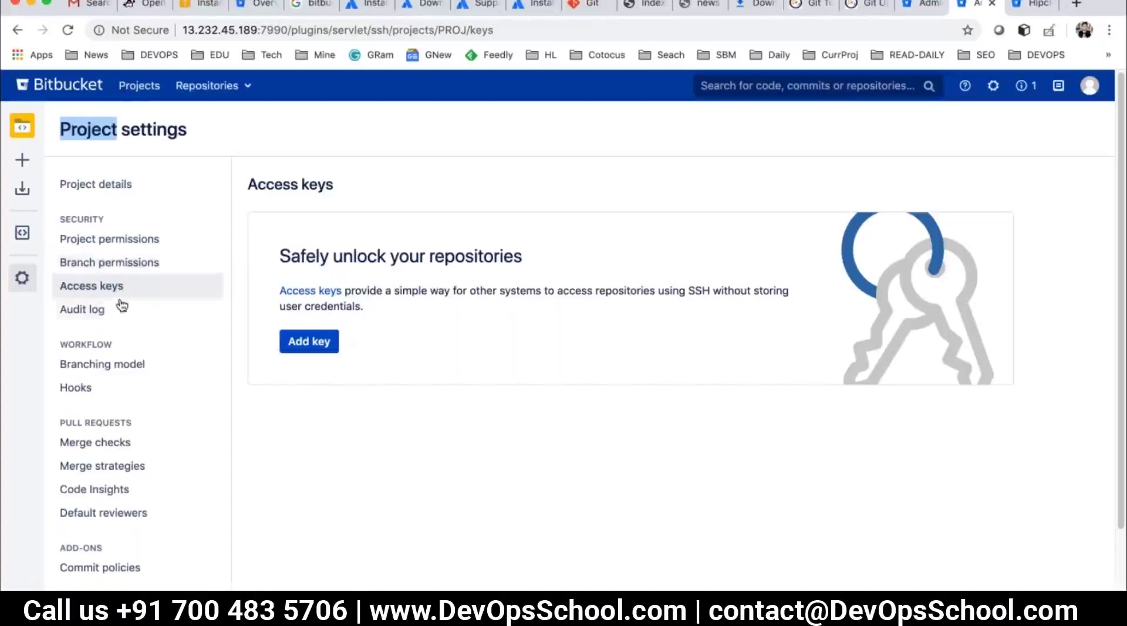
scroll(124, 369, "down", 1)
left_click(124, 368)
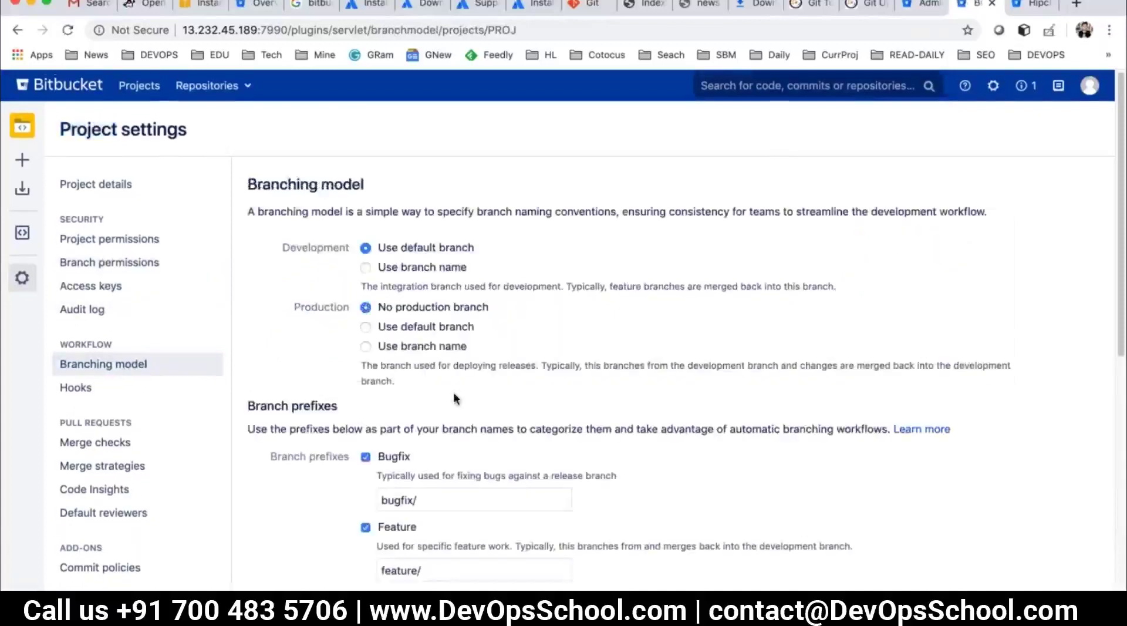
scroll(456, 397, "down", 3)
scroll(451, 390, "down", 3)
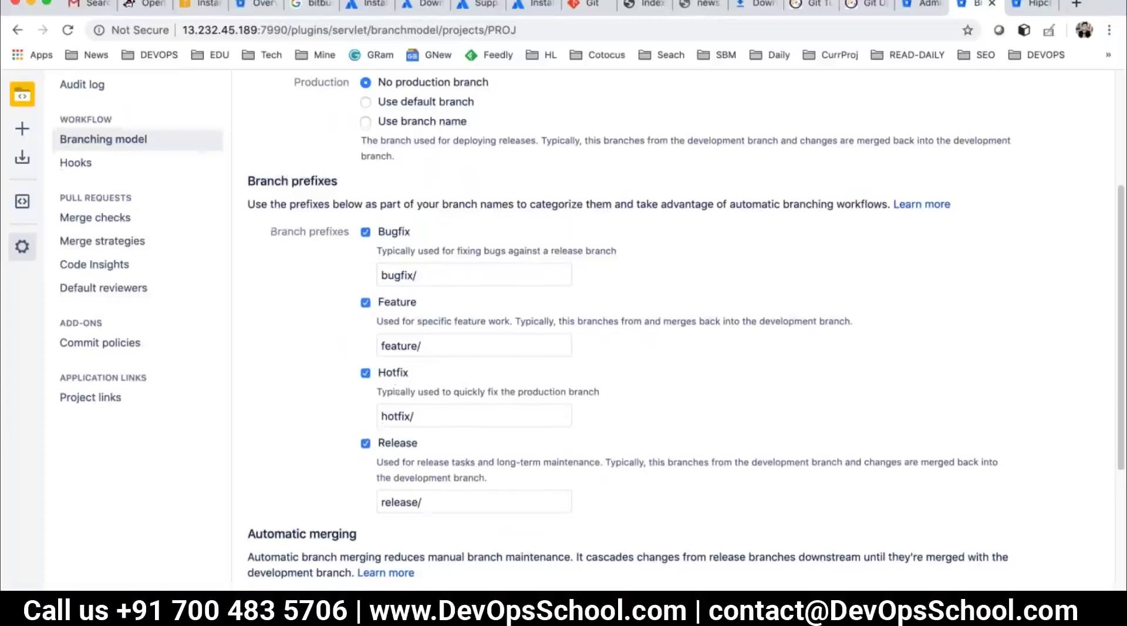
scroll(399, 405, "down", 3)
scroll(454, 492, "up", 3)
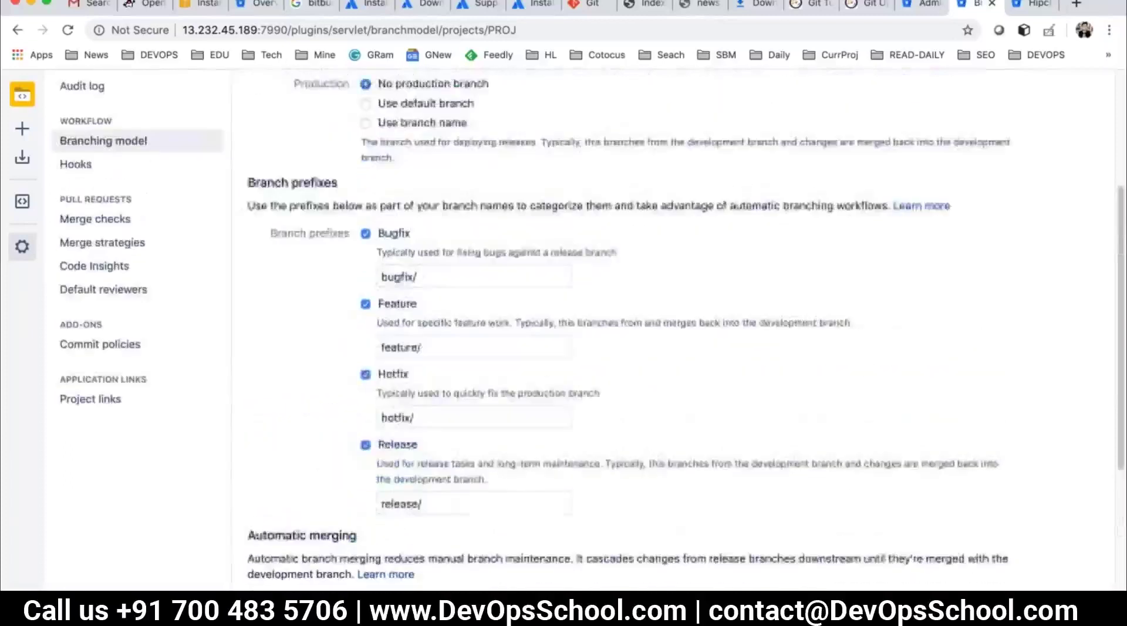
scroll(478, 417, "up", 3)
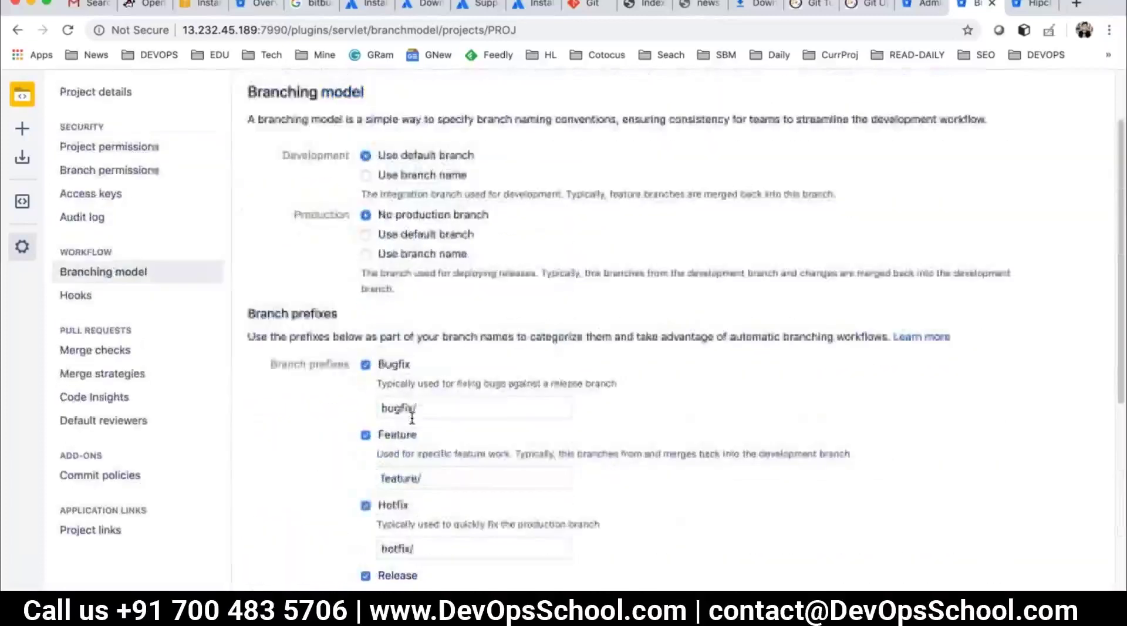
left_click(77, 295)
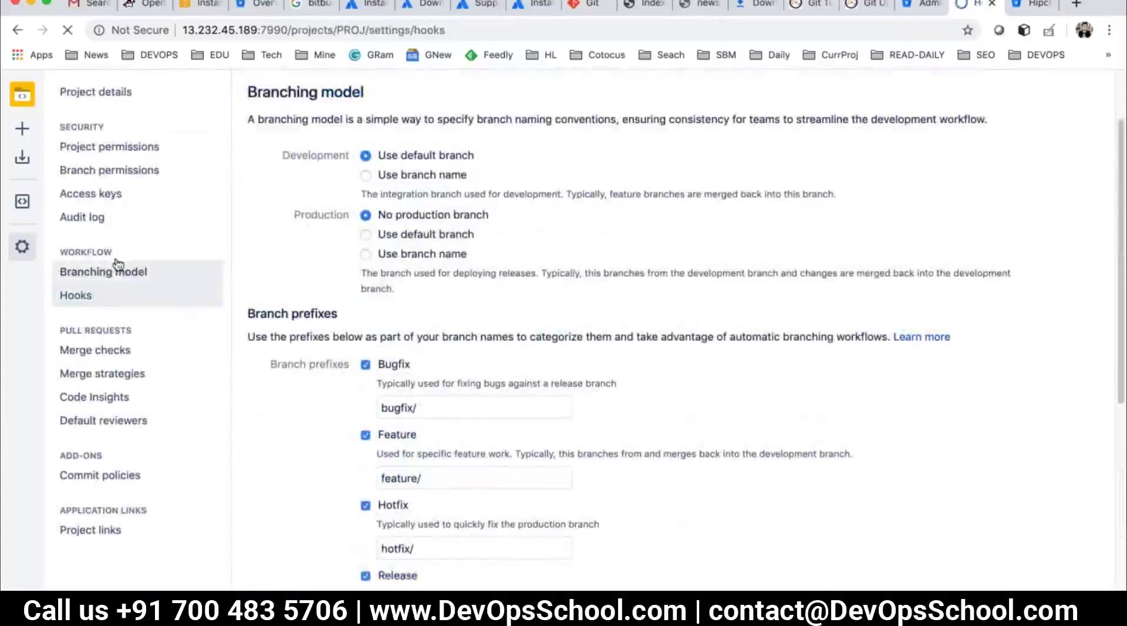
left_click(111, 288)
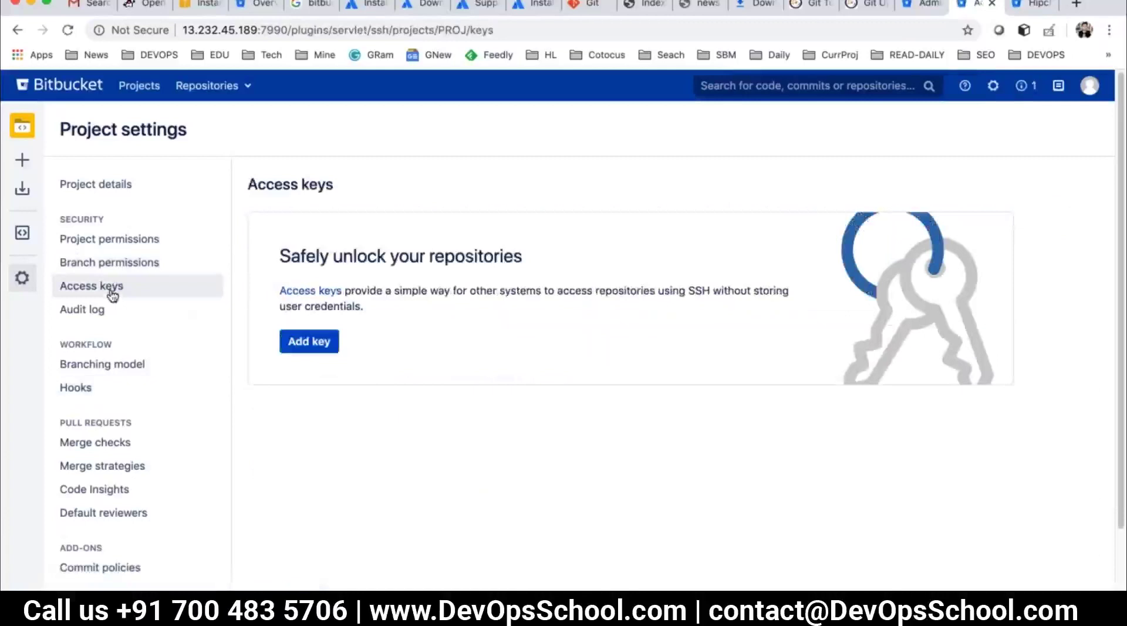
left_click(325, 351)
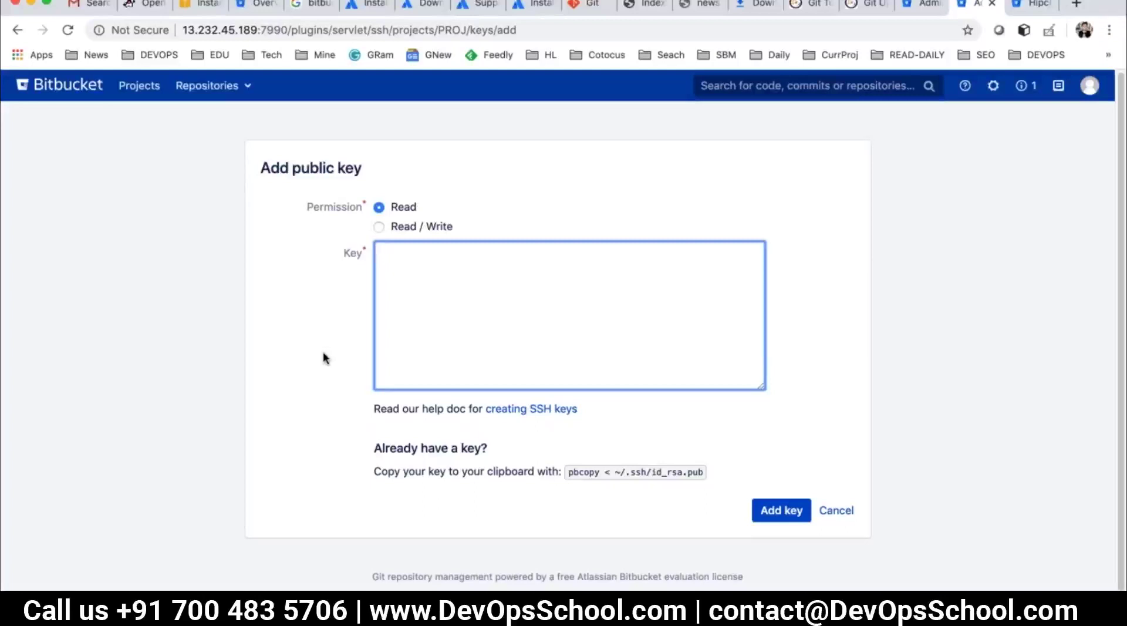
left_click(621, 470)
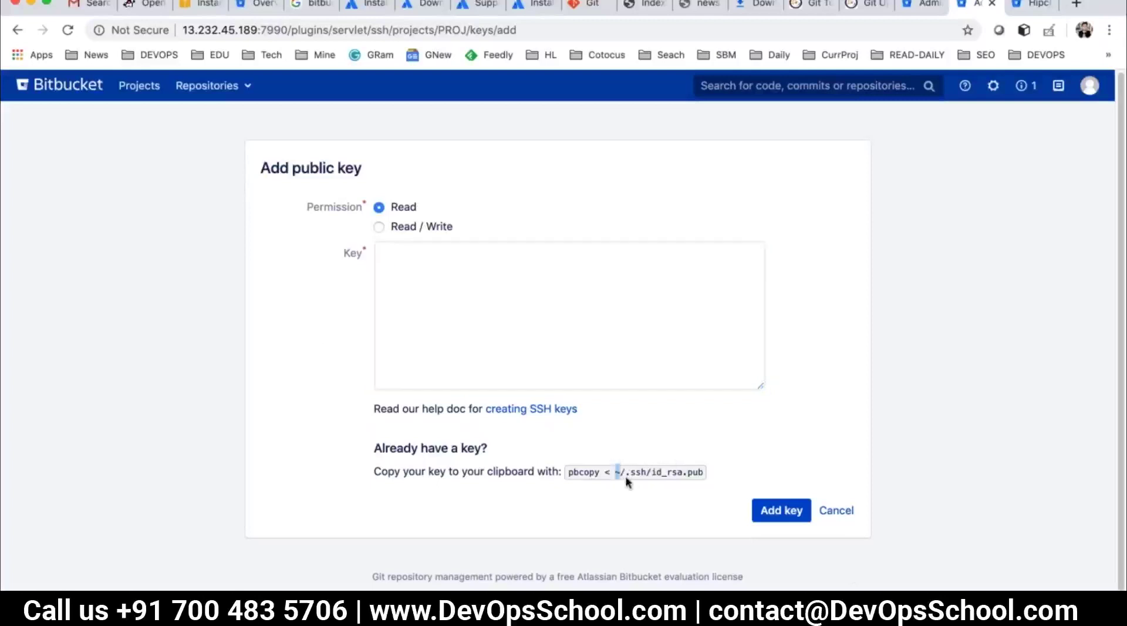
left_click_drag(647, 493, 685, 484)
left_click(558, 316)
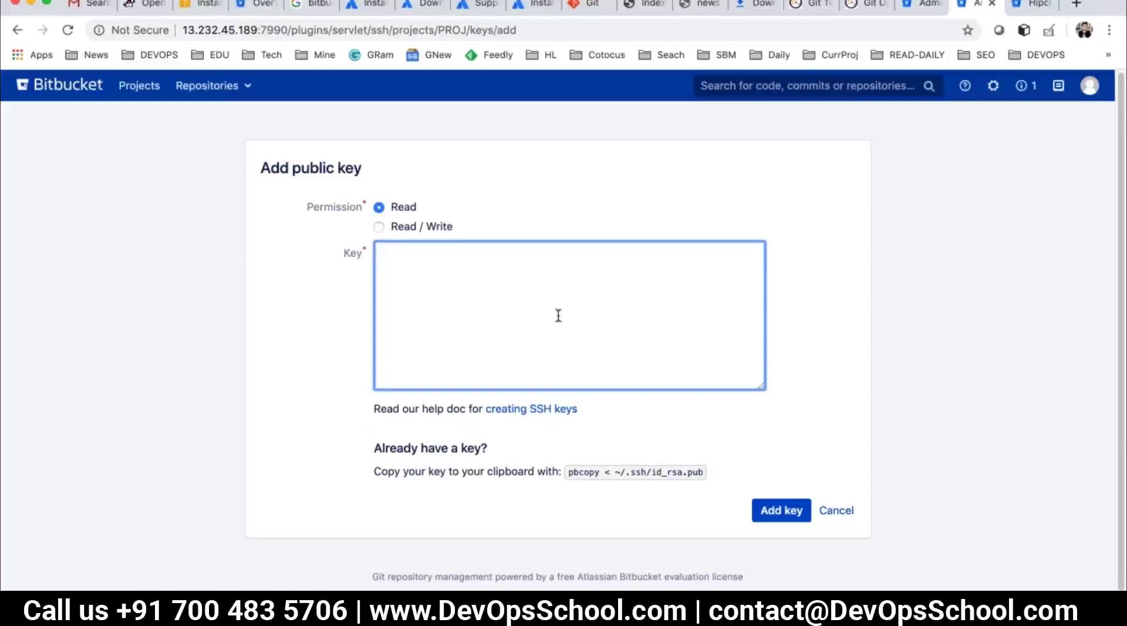
left_click(830, 509)
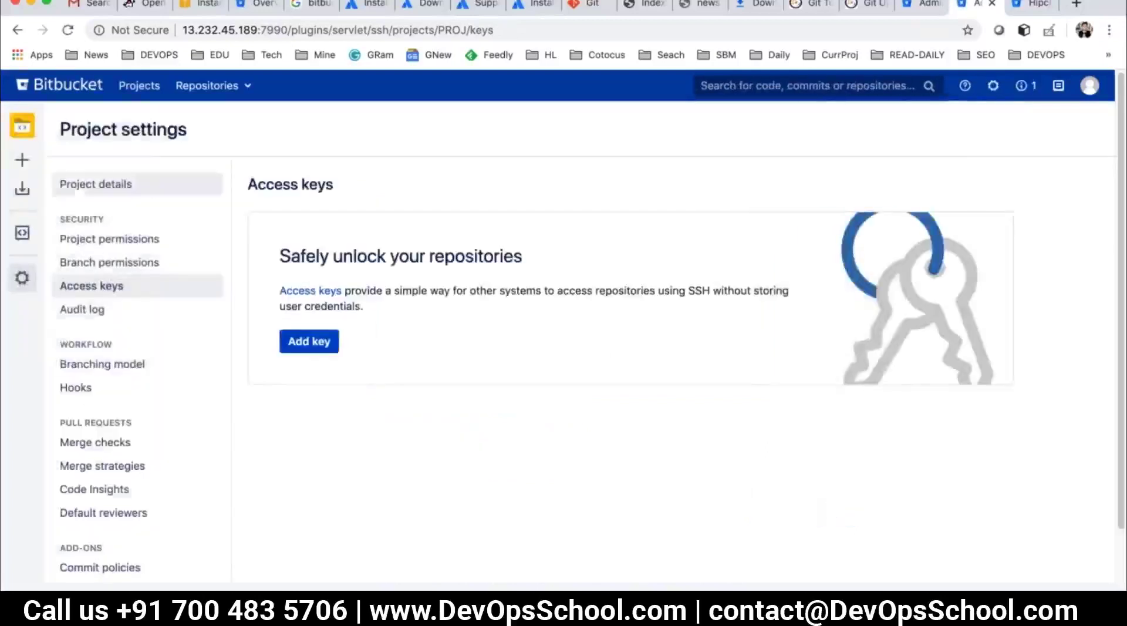
- Open the PROJ project's Hooks page and look over its four disabled pre-receive hooks
left_click(87, 384)
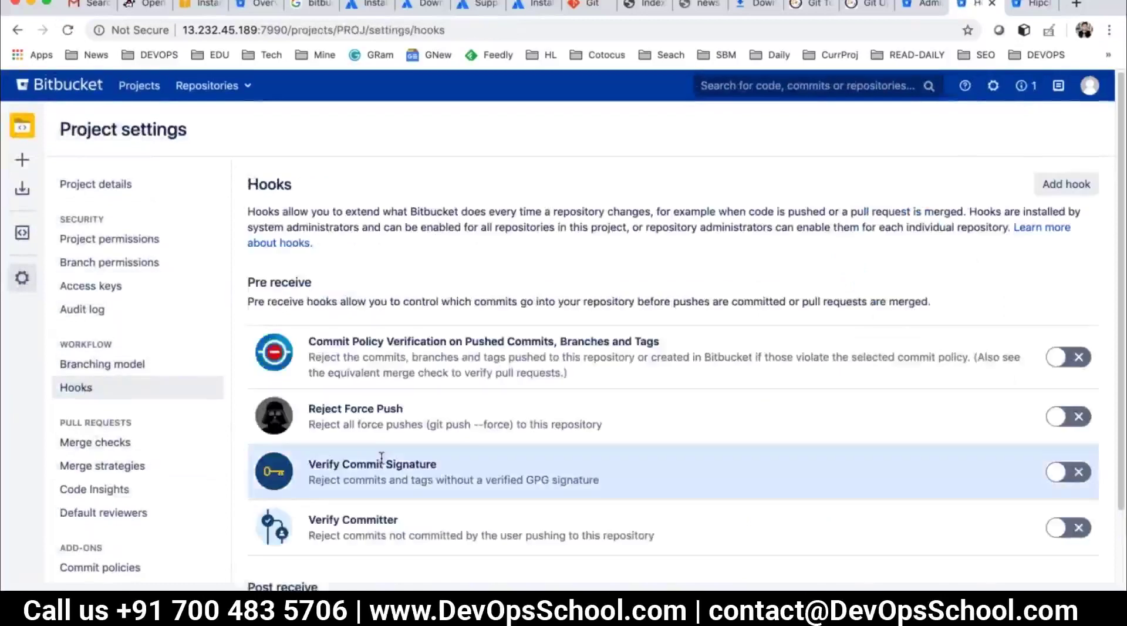
scroll(382, 457, "down", 5)
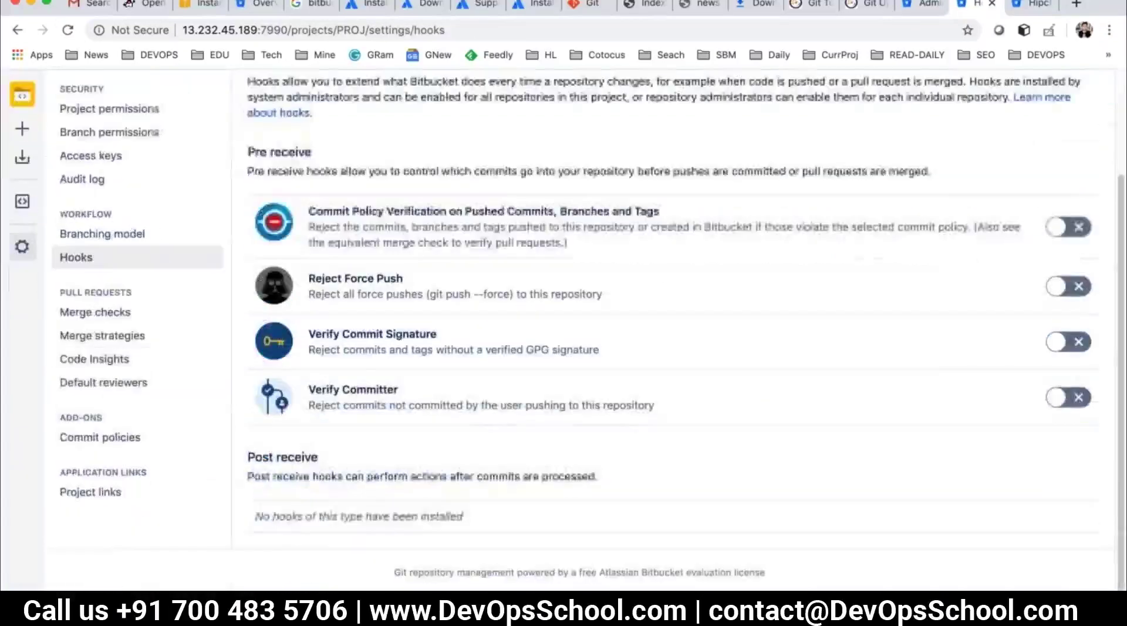
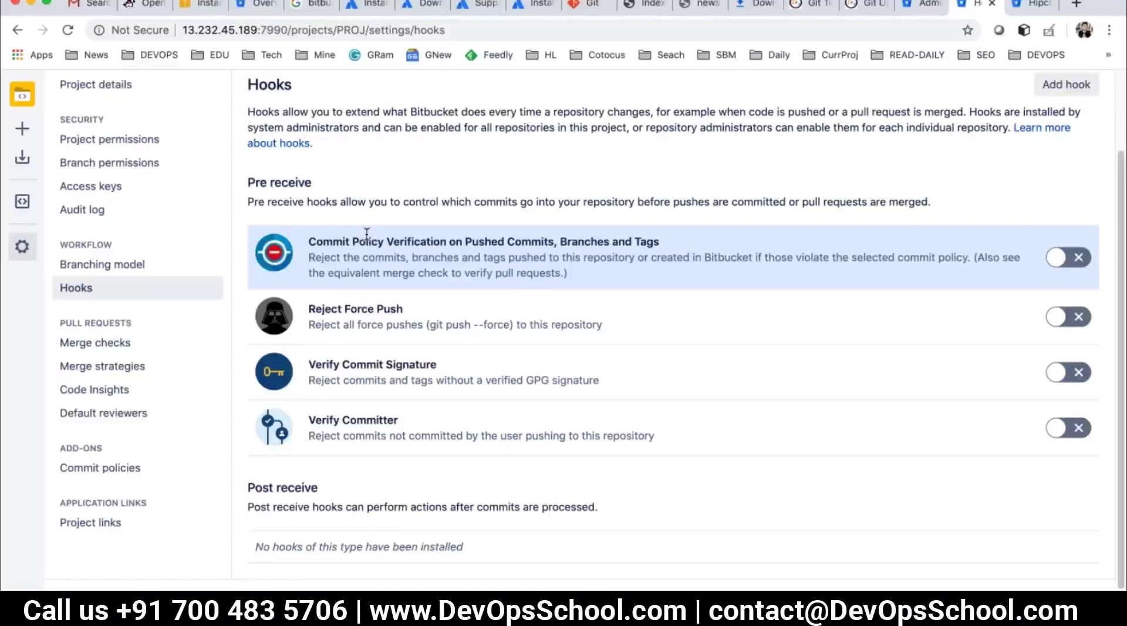
- Launch Paint from system search and dismiss the app recommendation popup
key("super+space")
type("paint")
key("Escape")
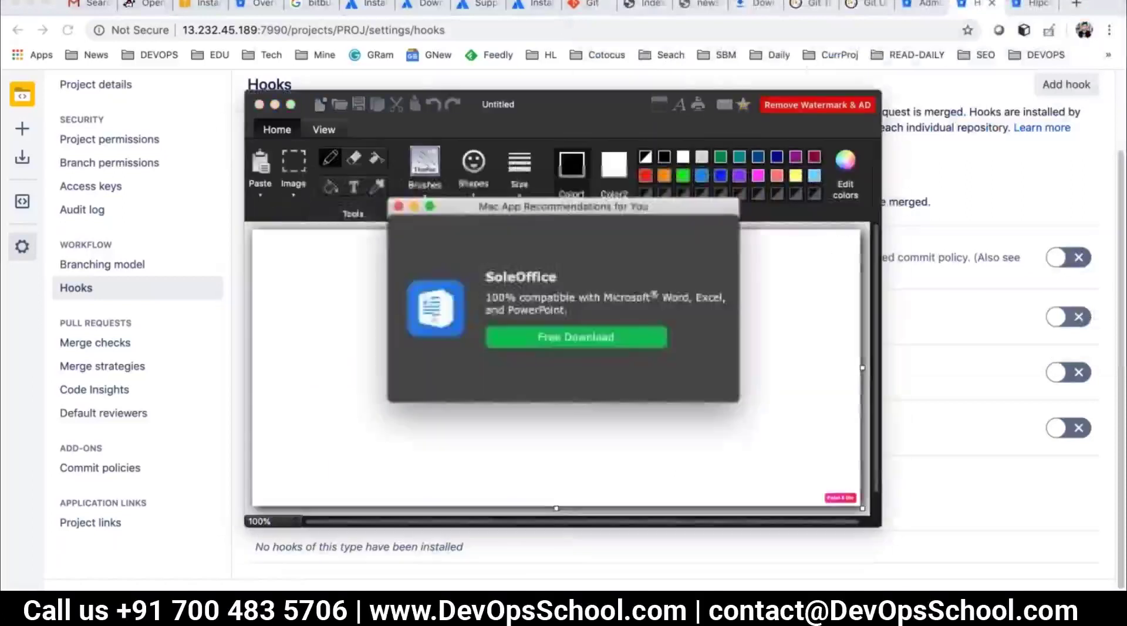
left_click(398, 206)
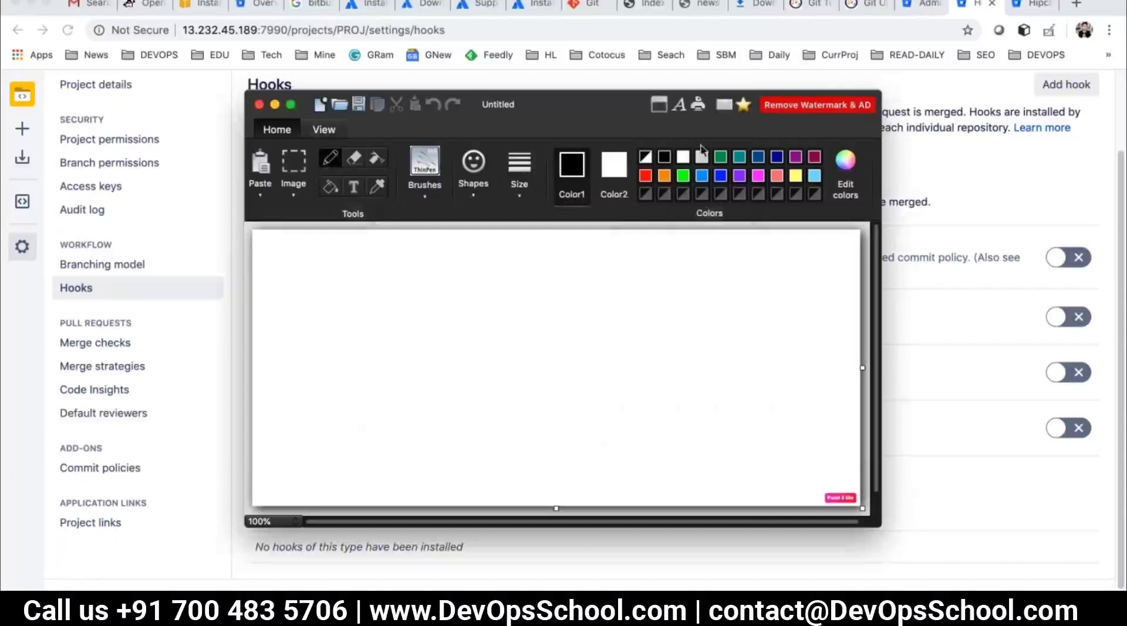
- Sketch red freehand shapes on the canvas, undoing part of one stroke
left_click(645, 175)
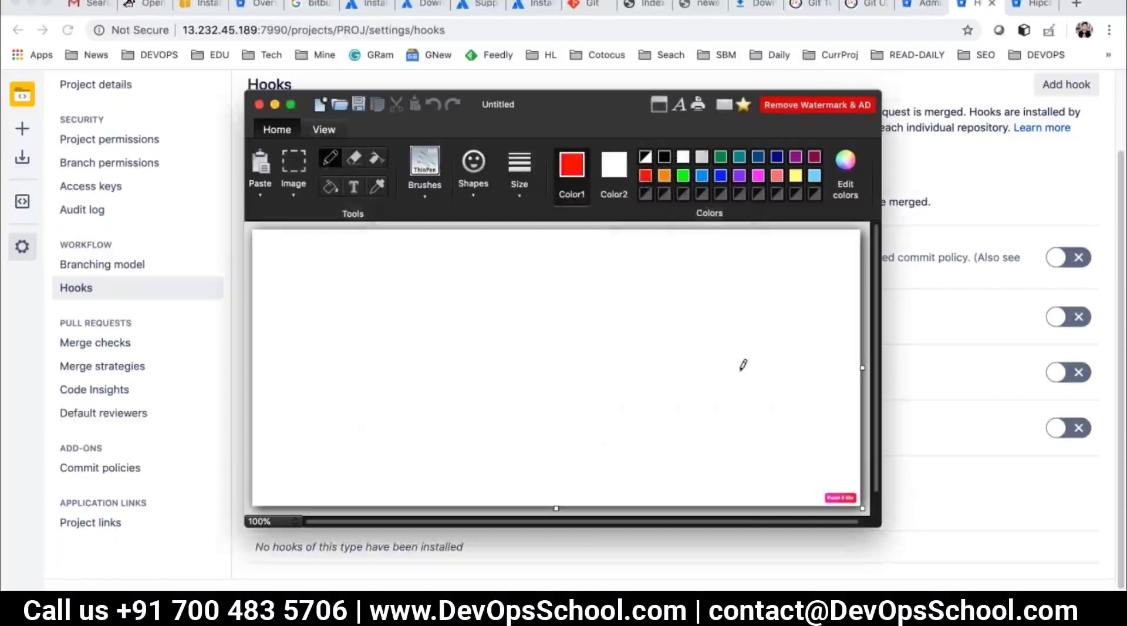
mouse_move(338, 300)
left_mouse_down()
mouse_move(316, 392)
mouse_move(432, 443)
mouse_move(468, 305)
mouse_move(356, 293)
mouse_move(339, 280)
mouse_move(368, 348)
left_mouse_up()
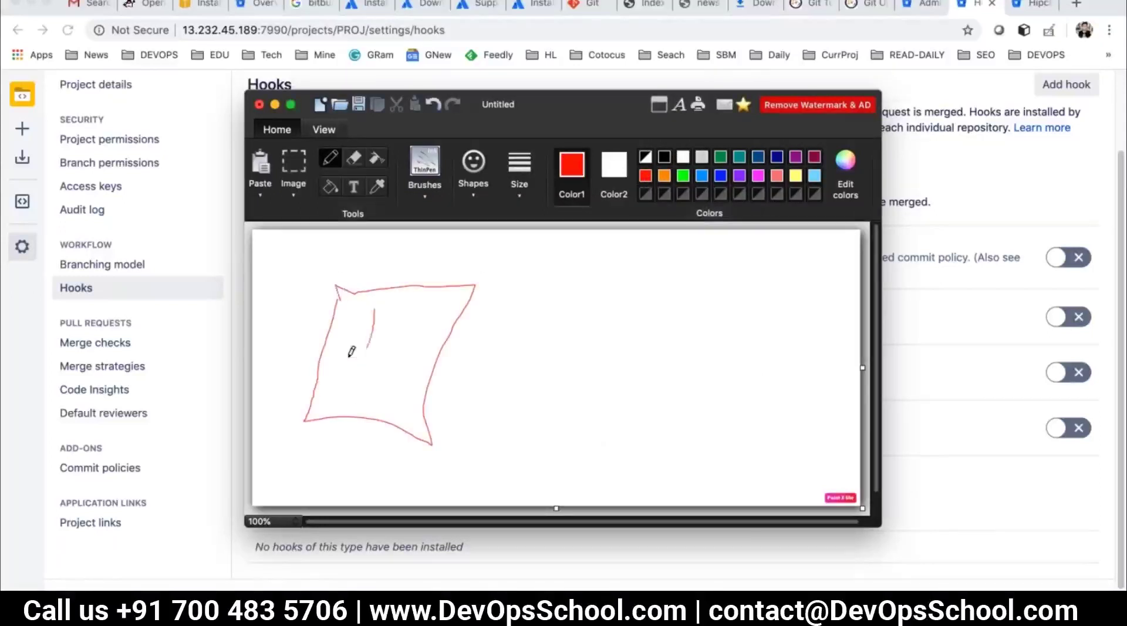
left_click_drag(357, 310, 384, 301)
mouse_move(778, 421)
left_mouse_down()
mouse_move(772, 452)
mouse_move(759, 447)
mouse_move(736, 467)
mouse_move(773, 481)
mouse_move(765, 465)
mouse_move(722, 499)
mouse_move(769, 509)
mouse_move(761, 464)
left_mouse_up()
key("super+z")
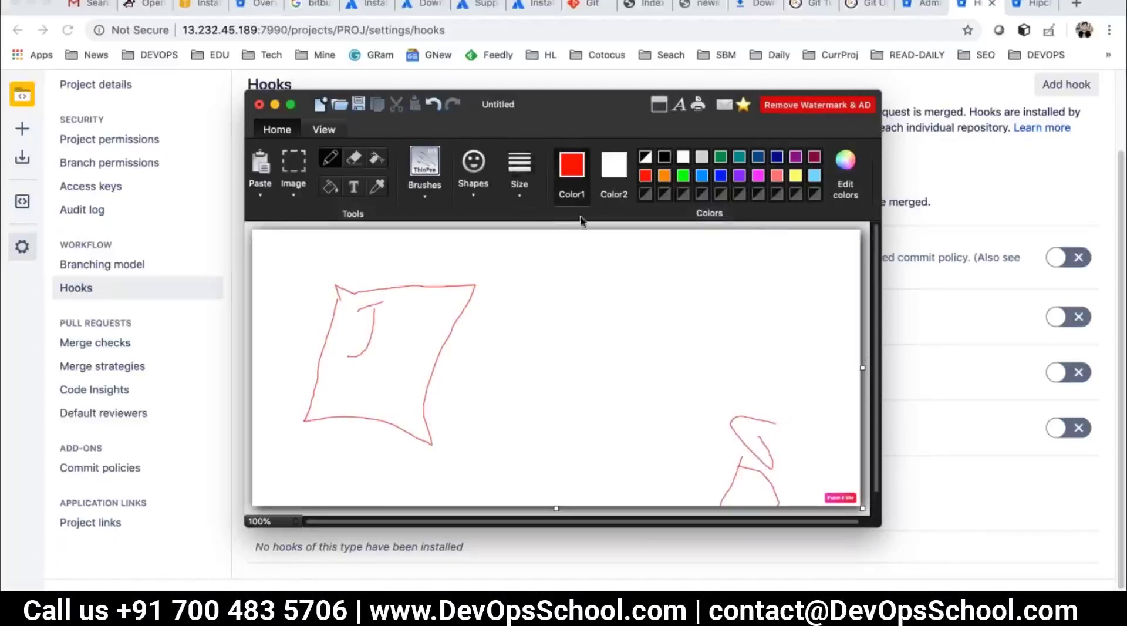
mouse_move(596, 241)
left_mouse_down()
mouse_move(679, 254)
mouse_move(582, 226)
mouse_move(599, 256)
left_mouse_up()
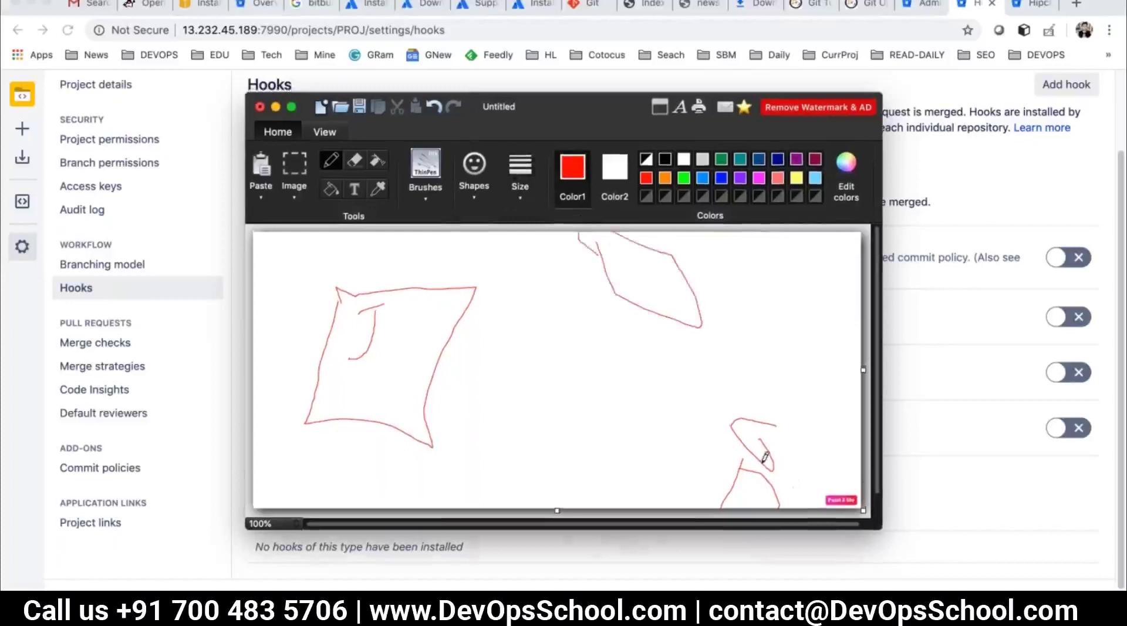
- Add a magenta line and stroke over the red shapes, then hide Paint to reveal the Hooks page
left_click(759, 177)
mouse_move(744, 416)
left_mouse_down()
mouse_move(658, 300)
mouse_move(712, 295)
left_mouse_up()
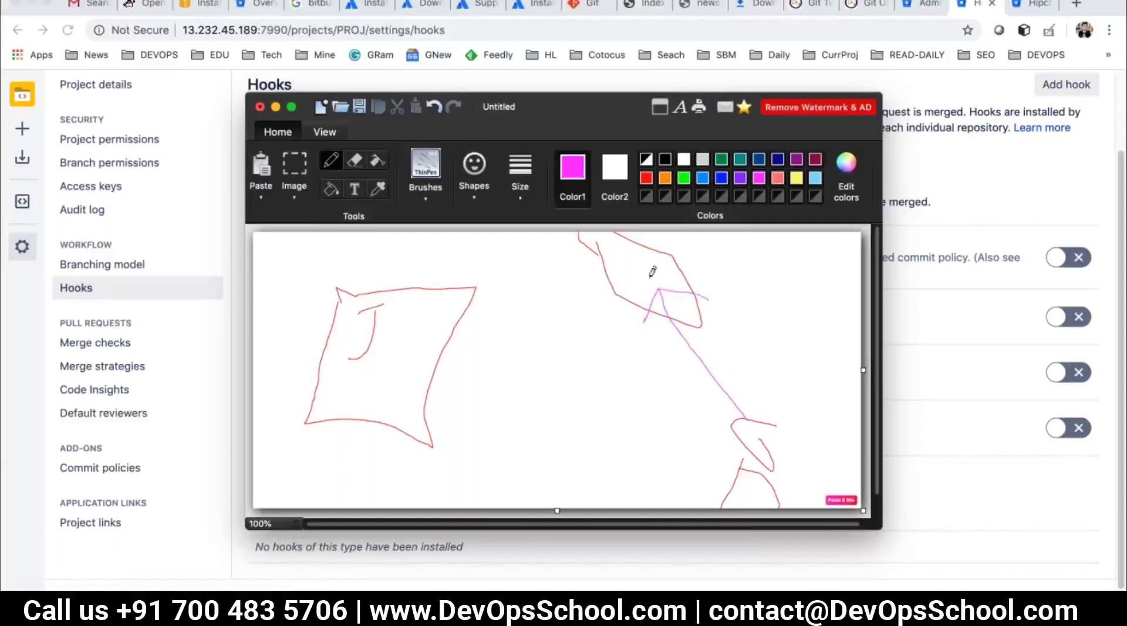
mouse_move(660, 260)
left_mouse_down()
mouse_move(622, 298)
mouse_move(640, 298)
left_mouse_up()
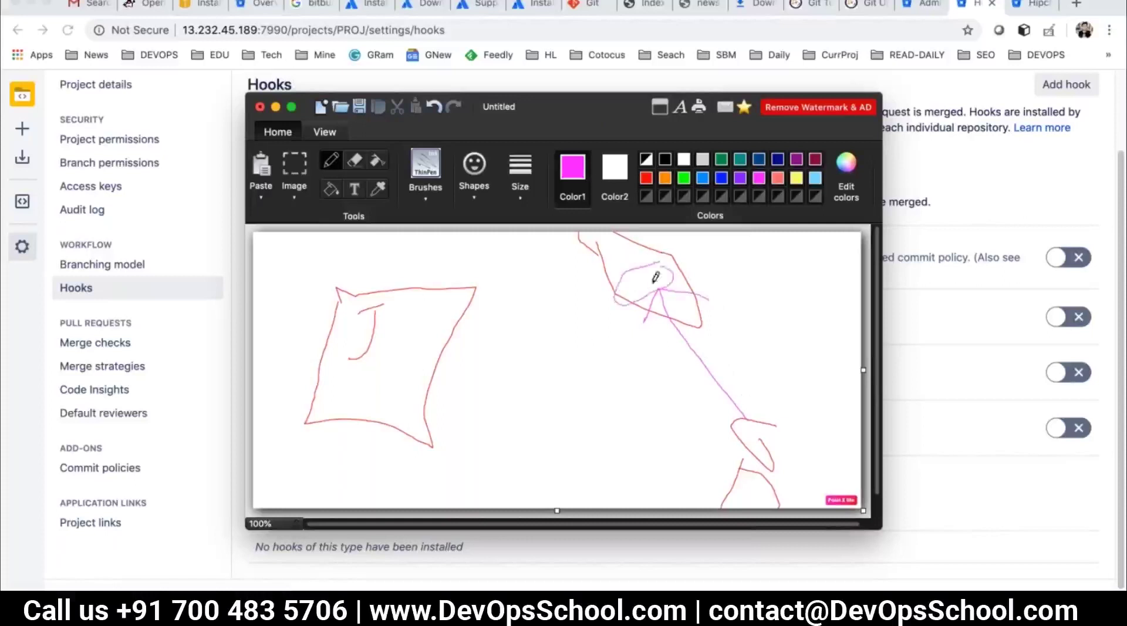
key("super+Tab")
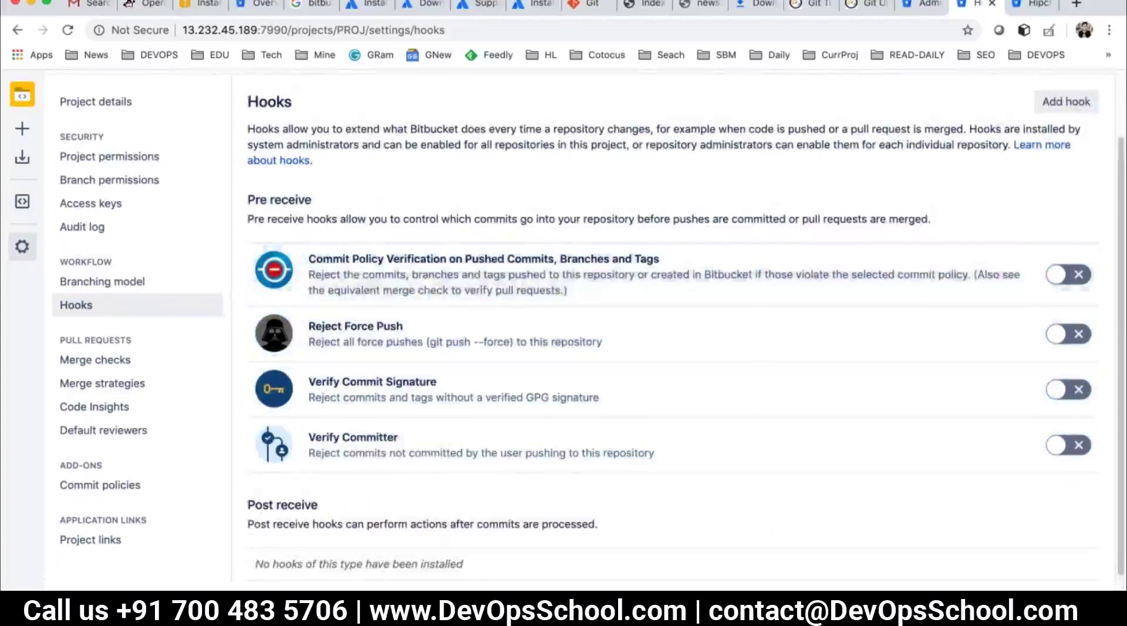
- Browse the Marketplace's repository hook apps in a new tab, then return to the project Hooks settings
scroll(587, 353, "up", 3)
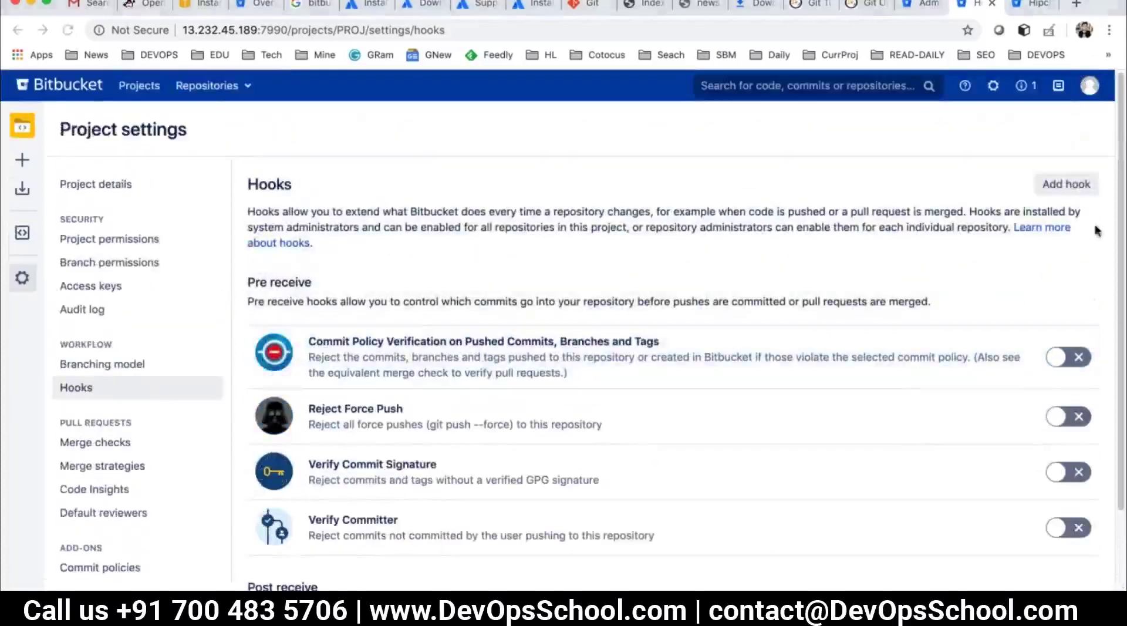
left_click(1058, 184)
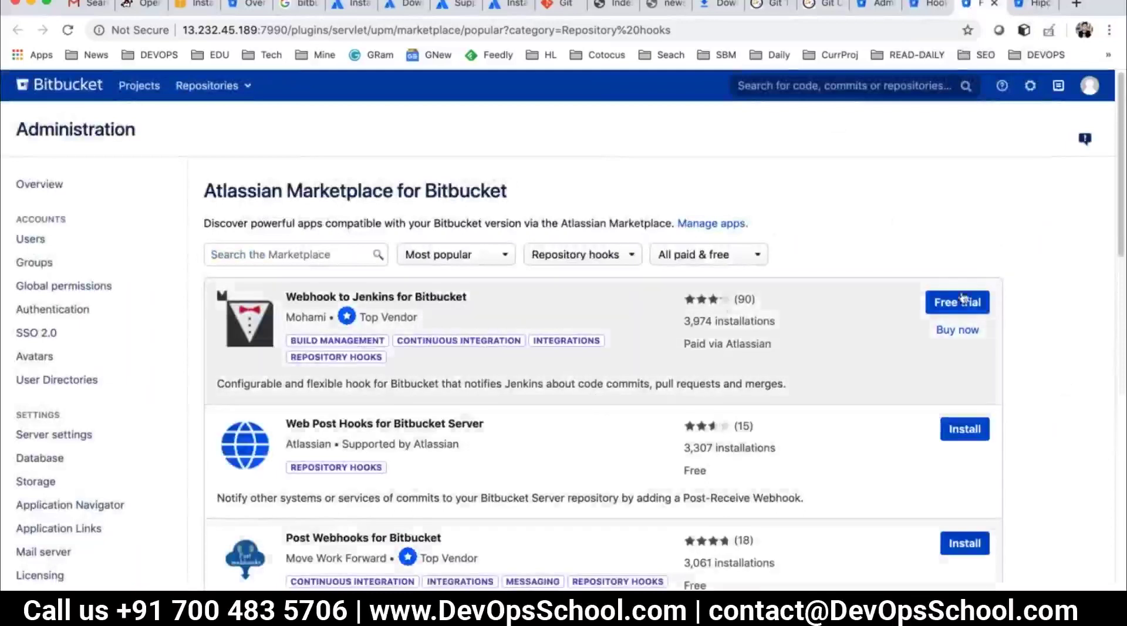
scroll(642, 318, "down", 10)
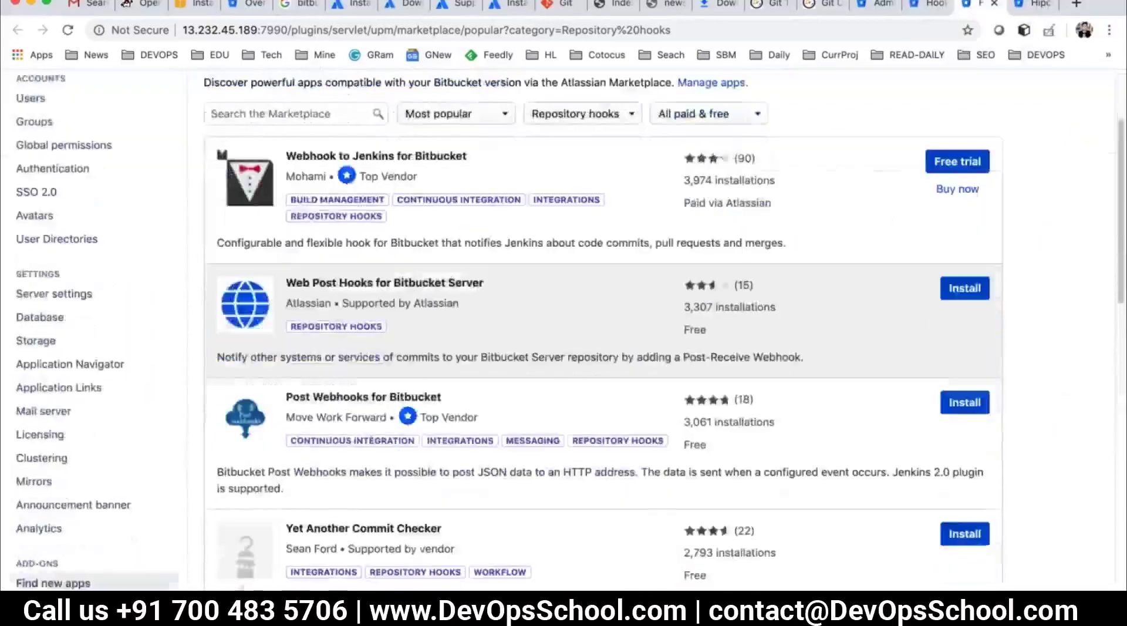
scroll(603, 328, "down", 3)
scroll(603, 329, "up", 15)
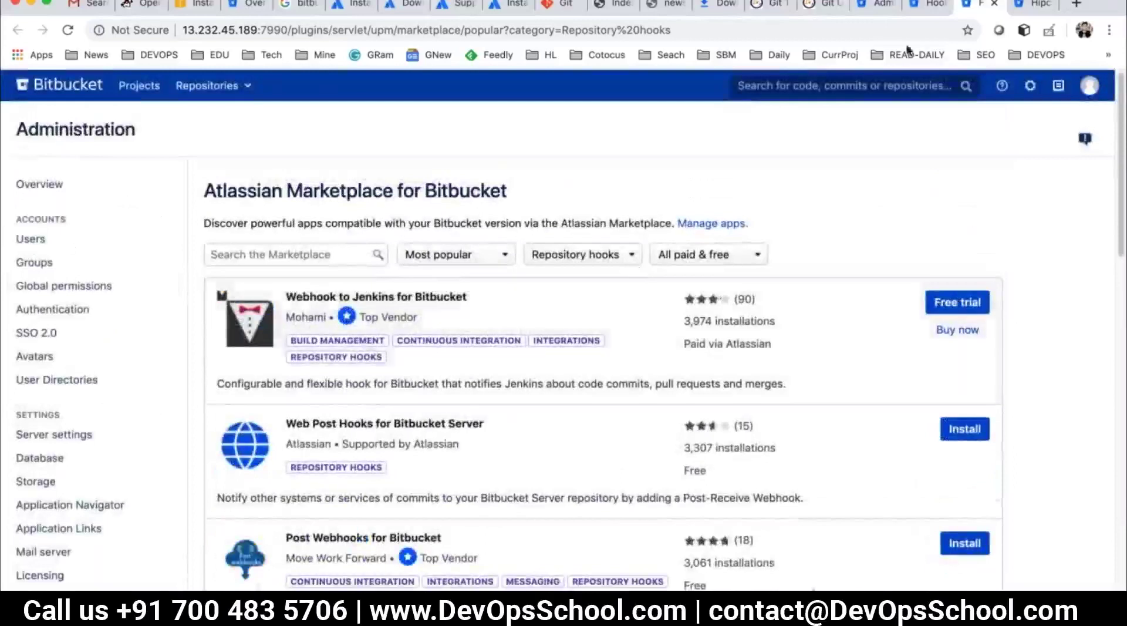
left_click(909, 9)
scroll(705, 326, "down", 5)
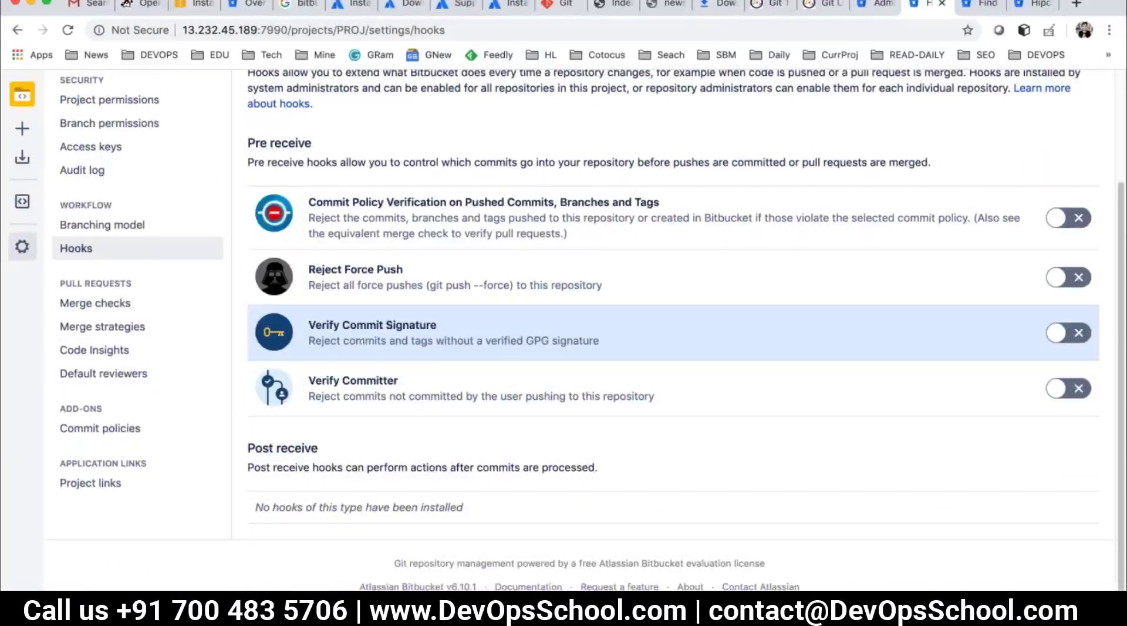
scroll(443, 344, "down", 1)
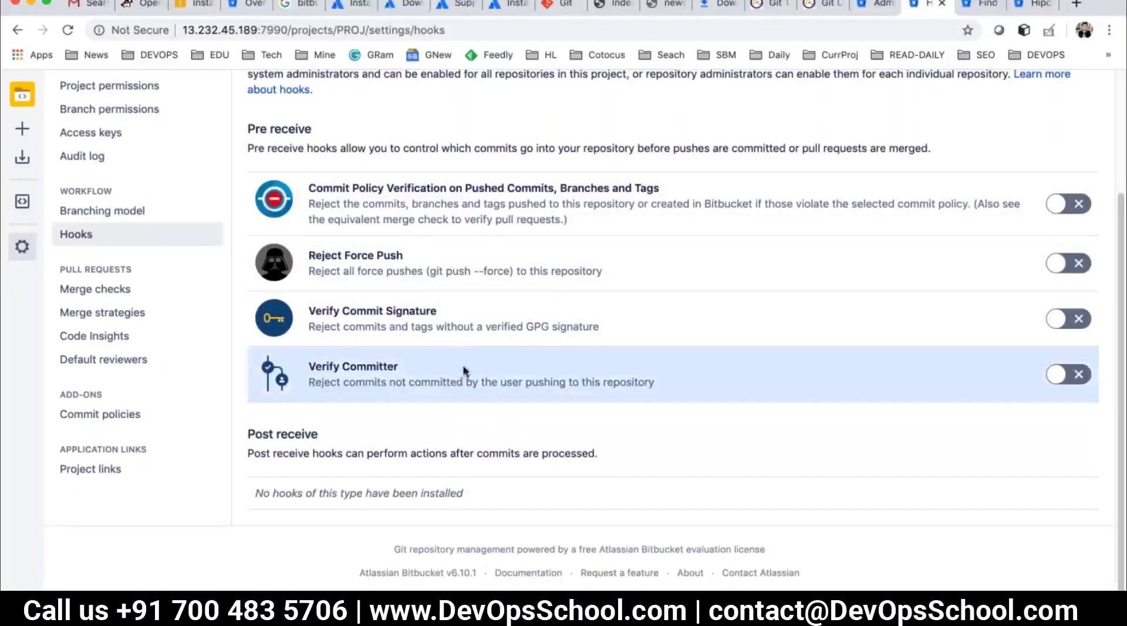
- Add magenta loops and a long stroke into the red quadrilateral, then return to the Marketplace tab
key("super+Tab")
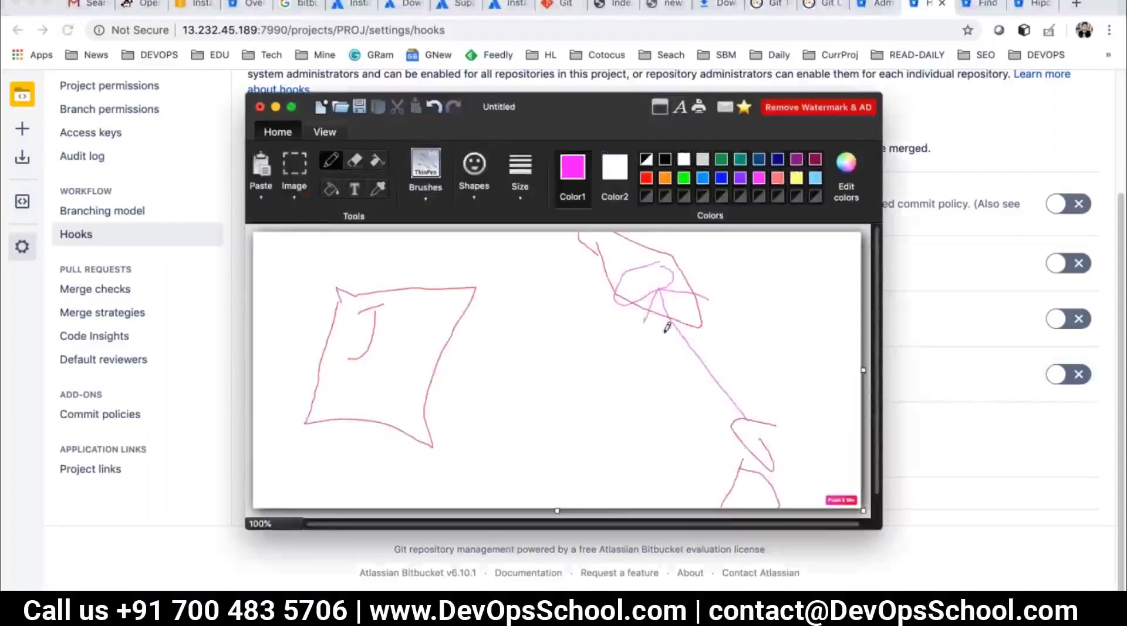
mouse_move(684, 246)
left_mouse_down()
mouse_move(619, 241)
mouse_move(629, 276)
mouse_move(679, 238)
mouse_move(711, 396)
mouse_move(767, 449)
mouse_move(690, 355)
mouse_move(668, 305)
left_mouse_up()
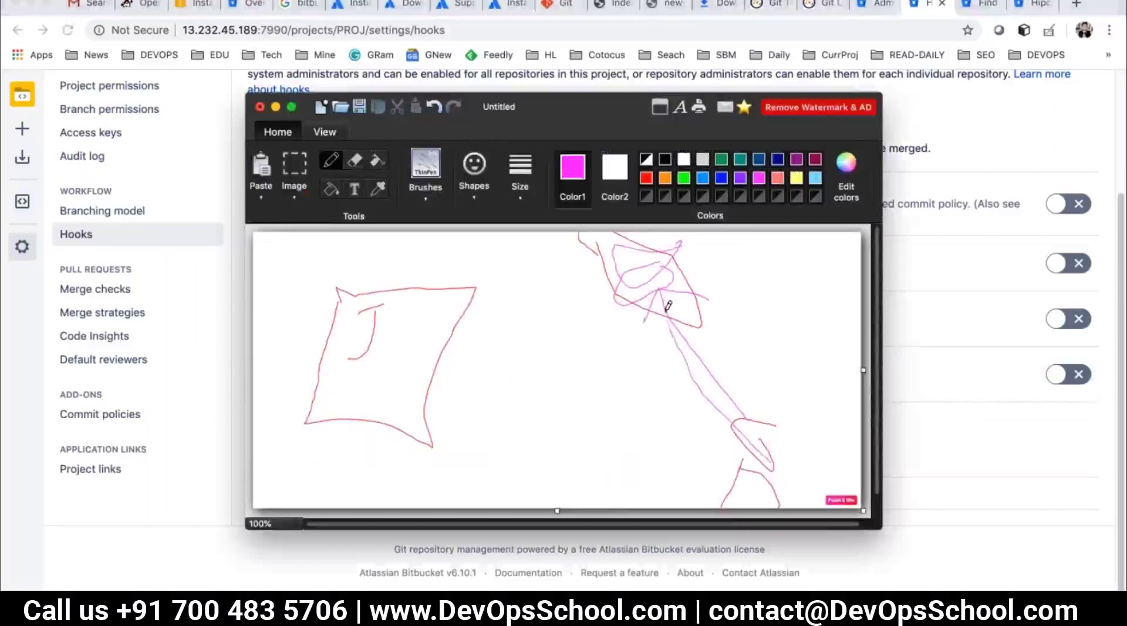
mouse_move(644, 260)
left_mouse_down()
mouse_move(438, 276)
mouse_move(378, 310)
mouse_move(379, 339)
mouse_move(434, 313)
left_mouse_up()
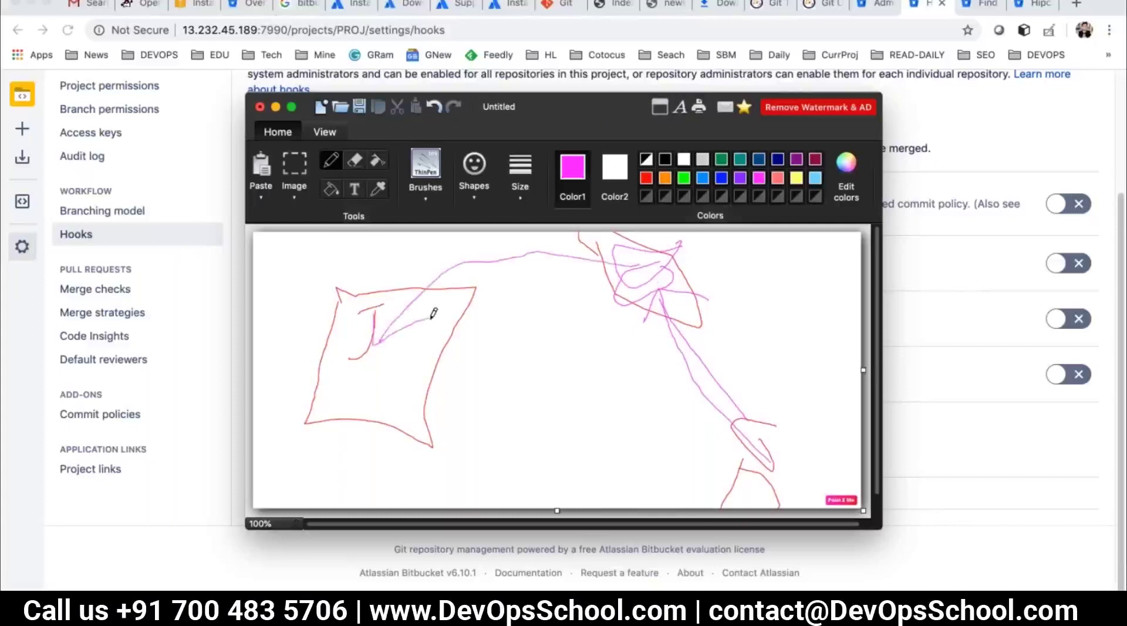
left_click(990, 5)
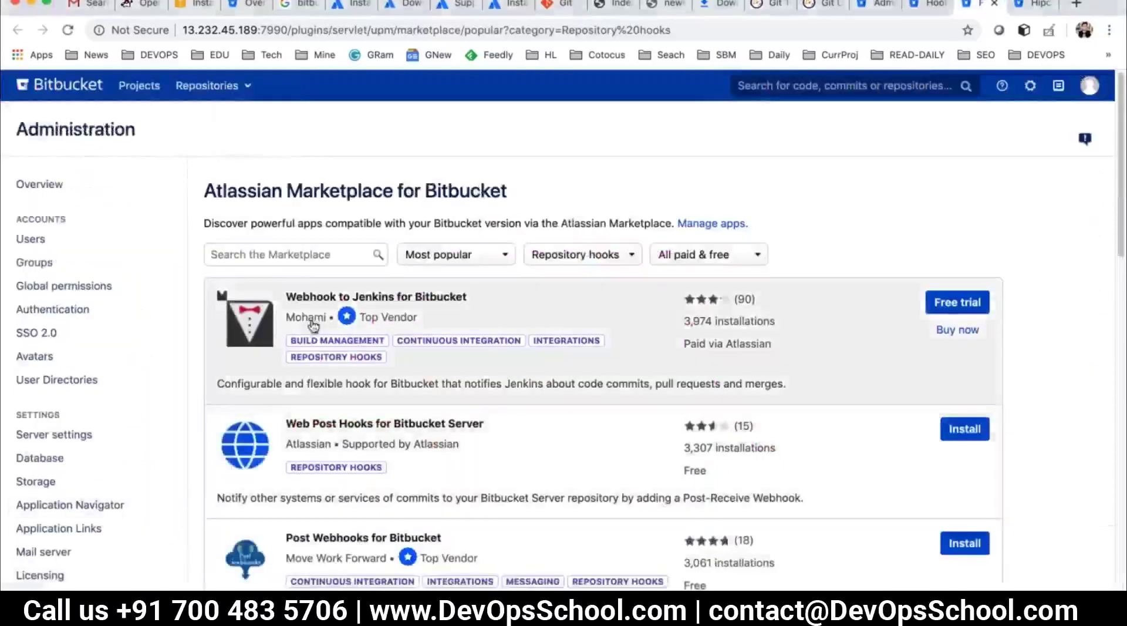
- Search the Atlassian Marketplace for jenkins
left_click(294, 250)
type("jenkins")
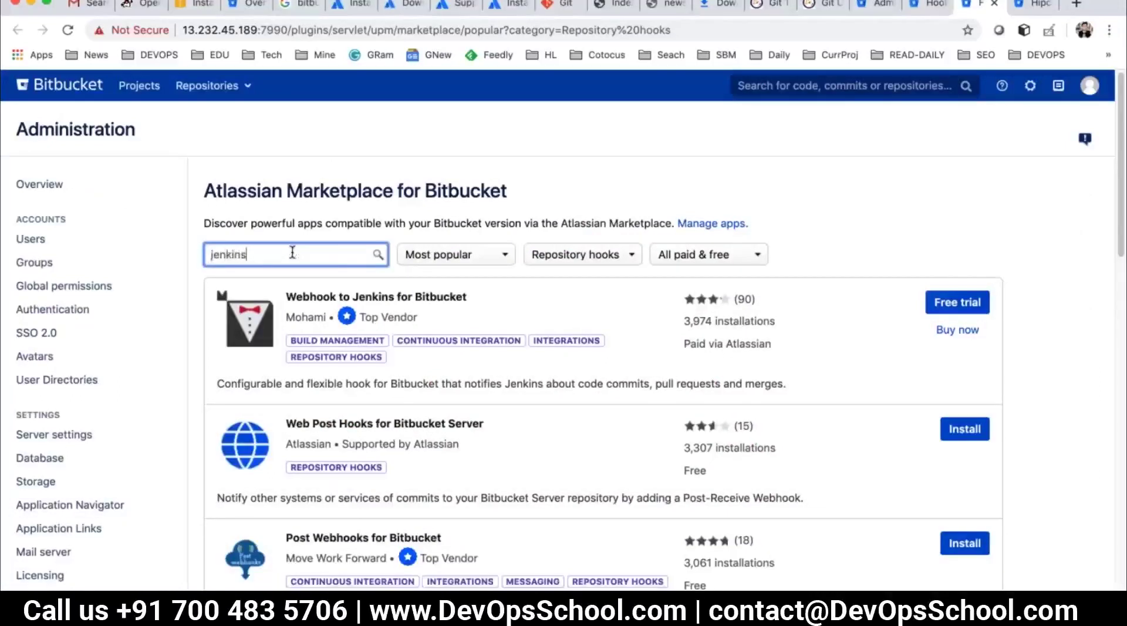
key("Return")
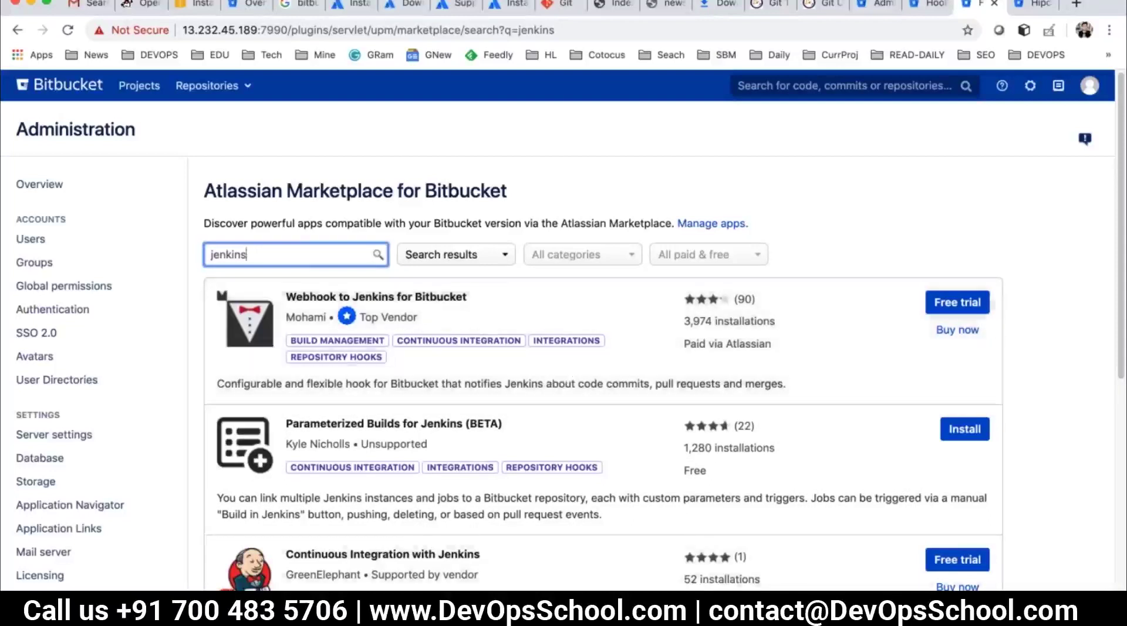
- Add magenta scribbles and a line to the sketch, then hide it to view the results
key("super+Tab")
mouse_move(379, 354)
left_mouse_down()
mouse_move(365, 367)
mouse_move(435, 416)
left_mouse_up()
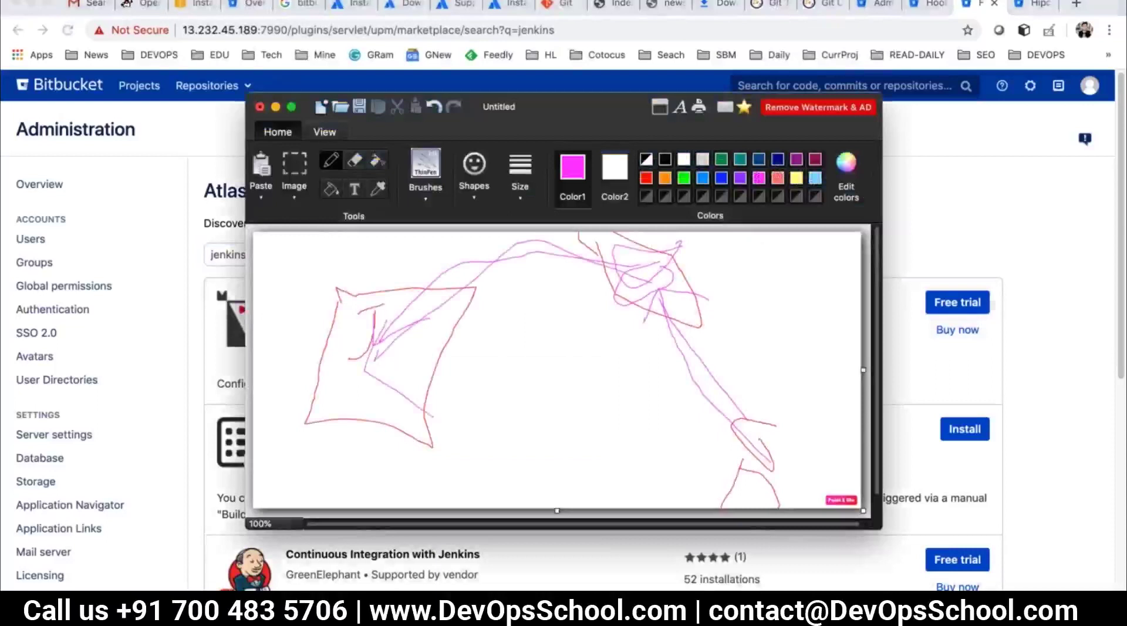
key("super+Tab")
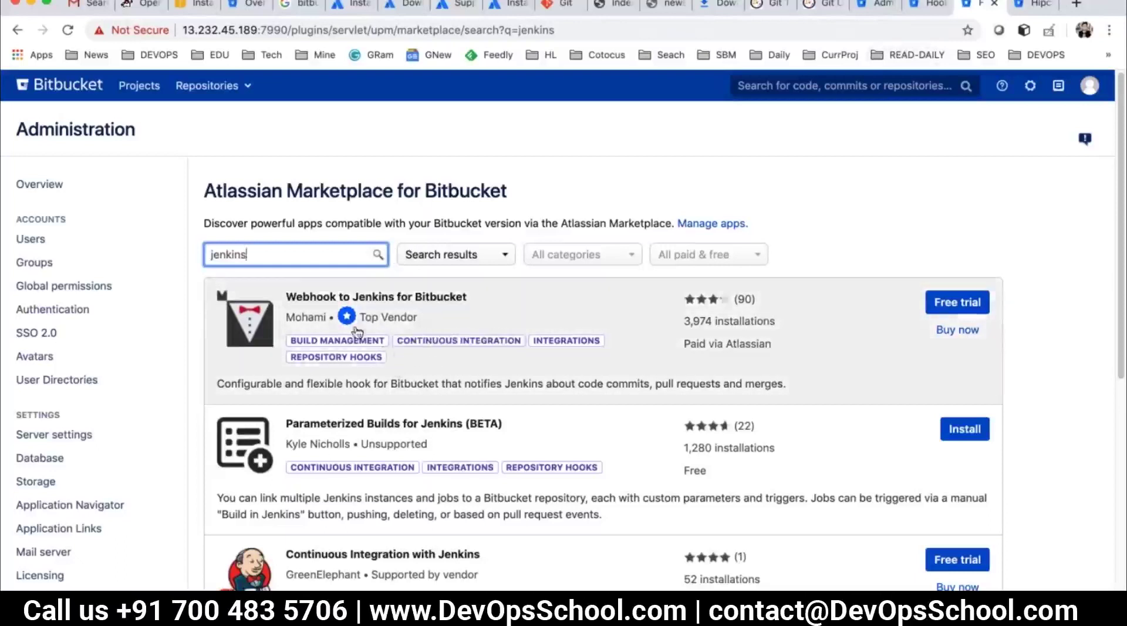
- Open a new tab and enter devopsschool.com/tutorial/jenkins/ in the address bar
left_click(1076, 6)
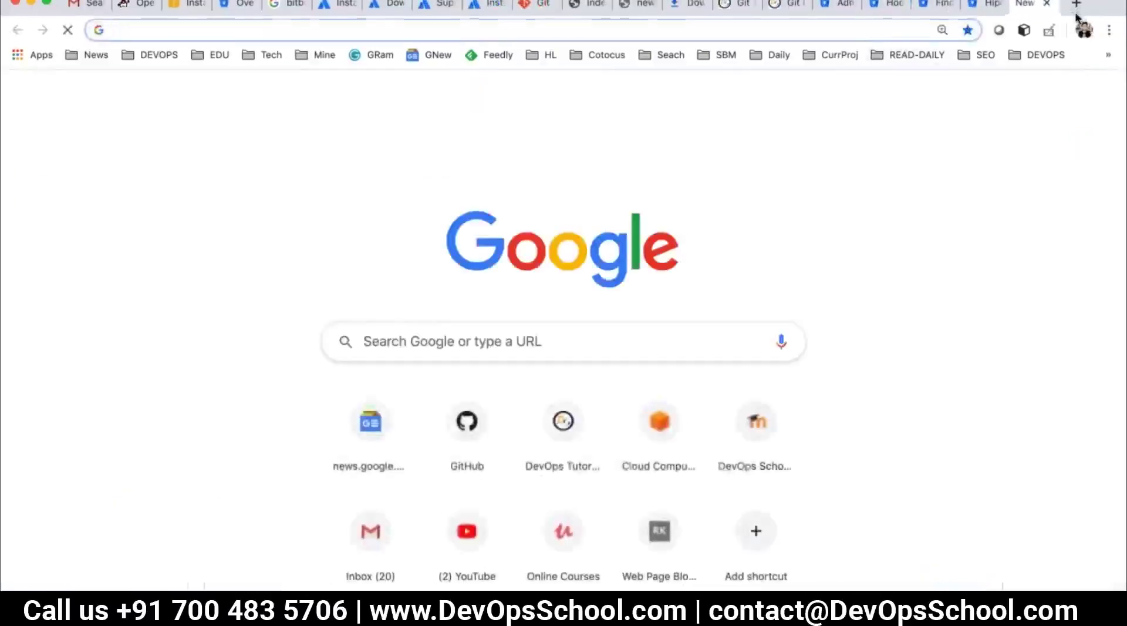
type("de")
key("BackSpace")
key("BackSpace")
key("BackSpace")
key("BackSpace")
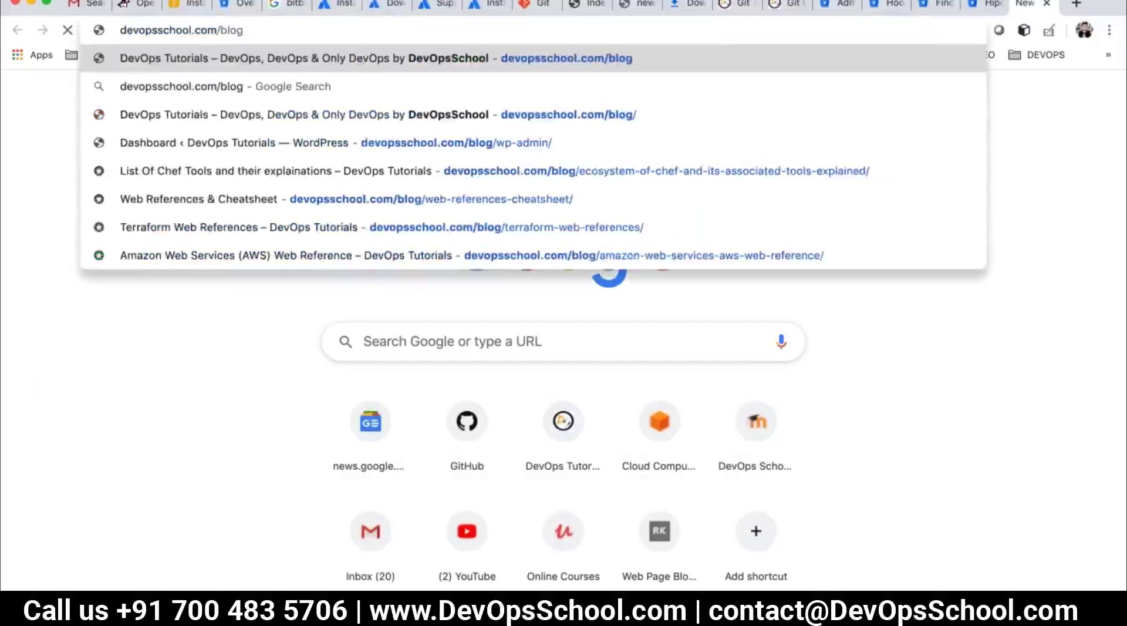
type("tutorial/j")
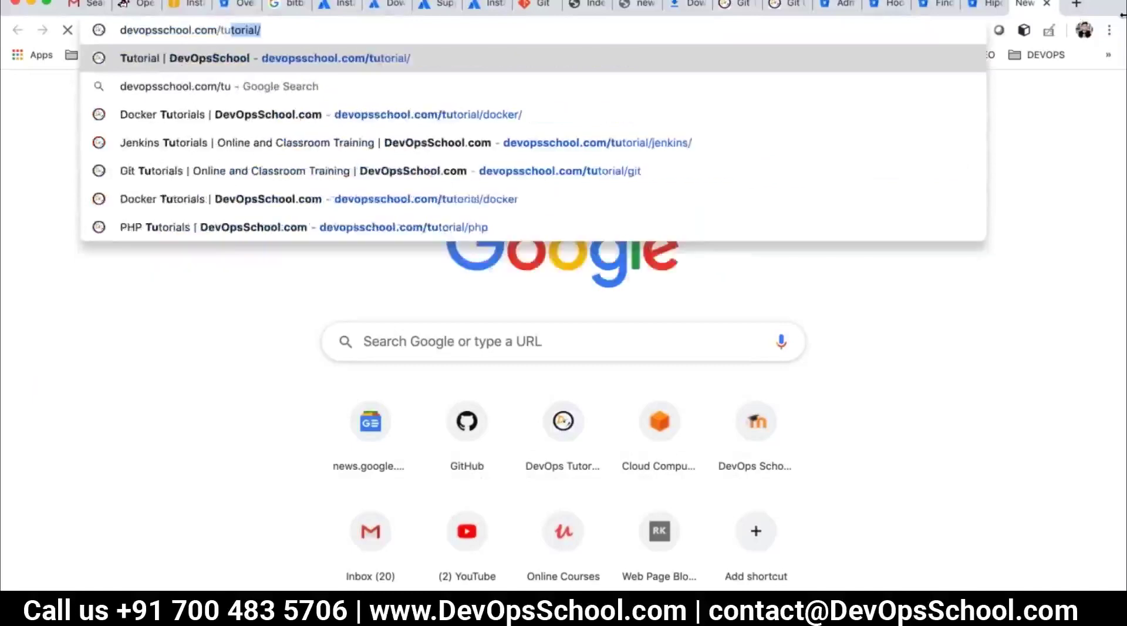
type("enkins/")
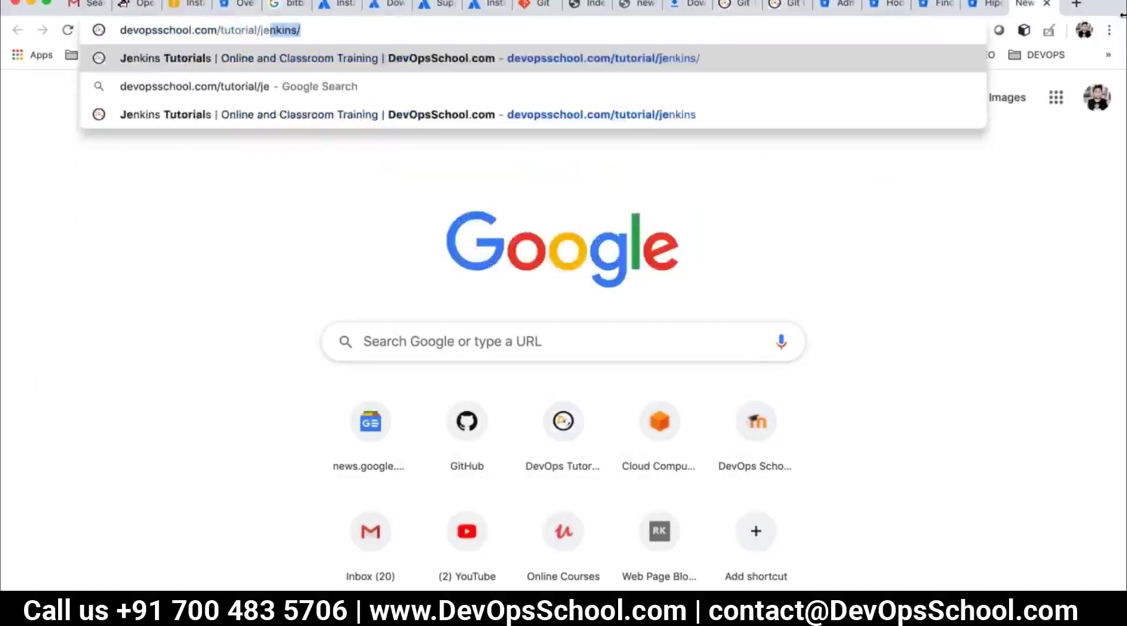
key("Return")
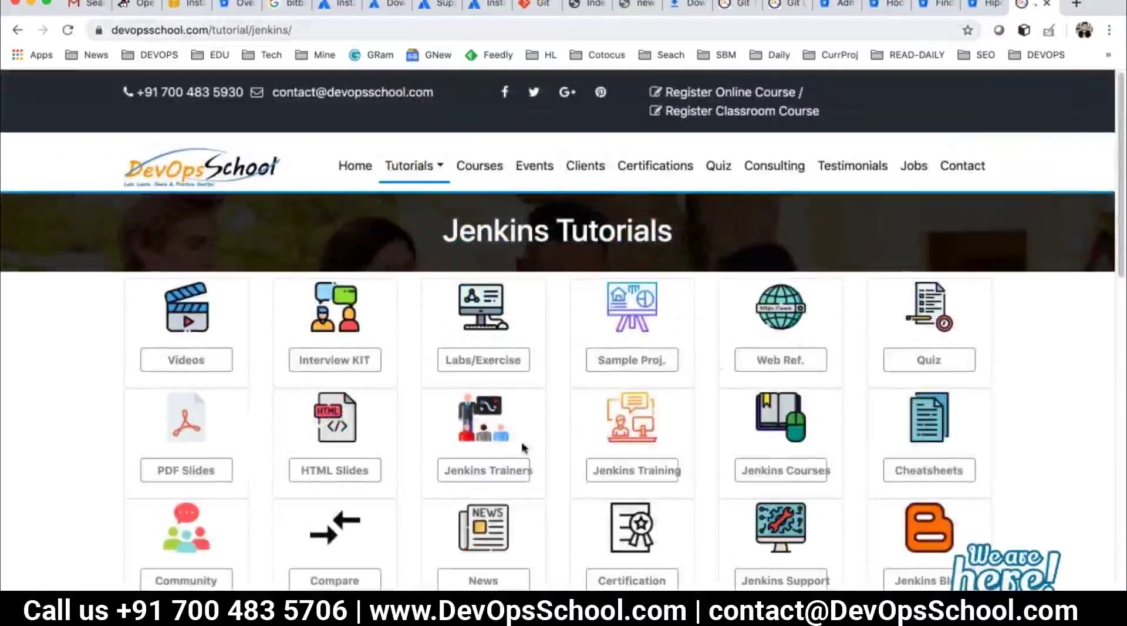
- Skim the Jenkins continuous integration with other tools article, then return to the tutorial list
scroll(370, 397, "down", 10)
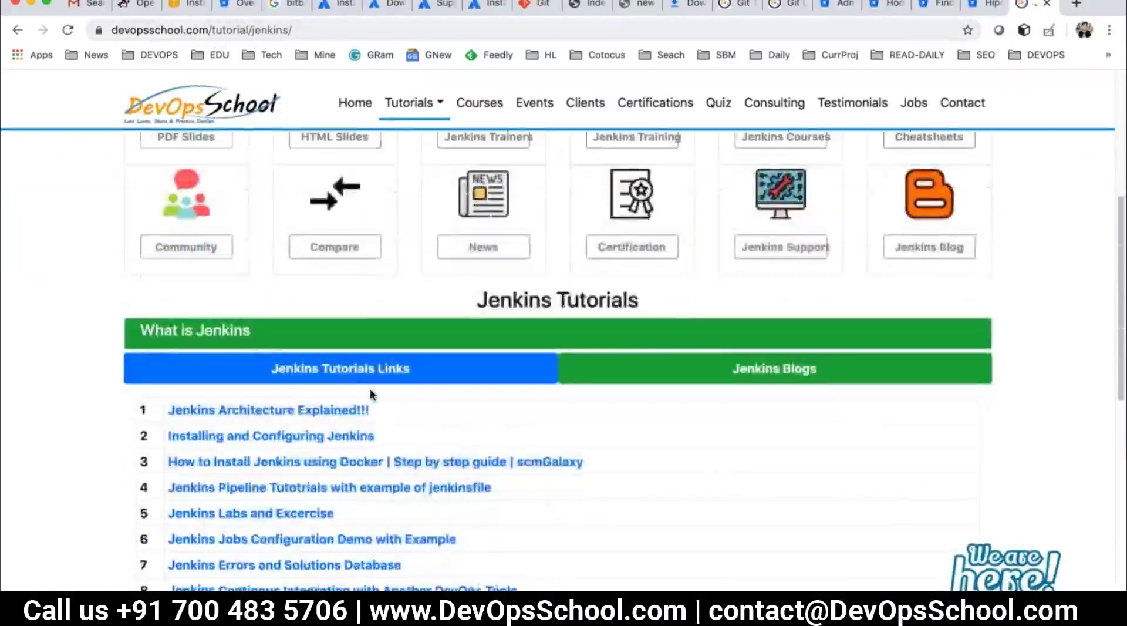
scroll(370, 397, "down", 1)
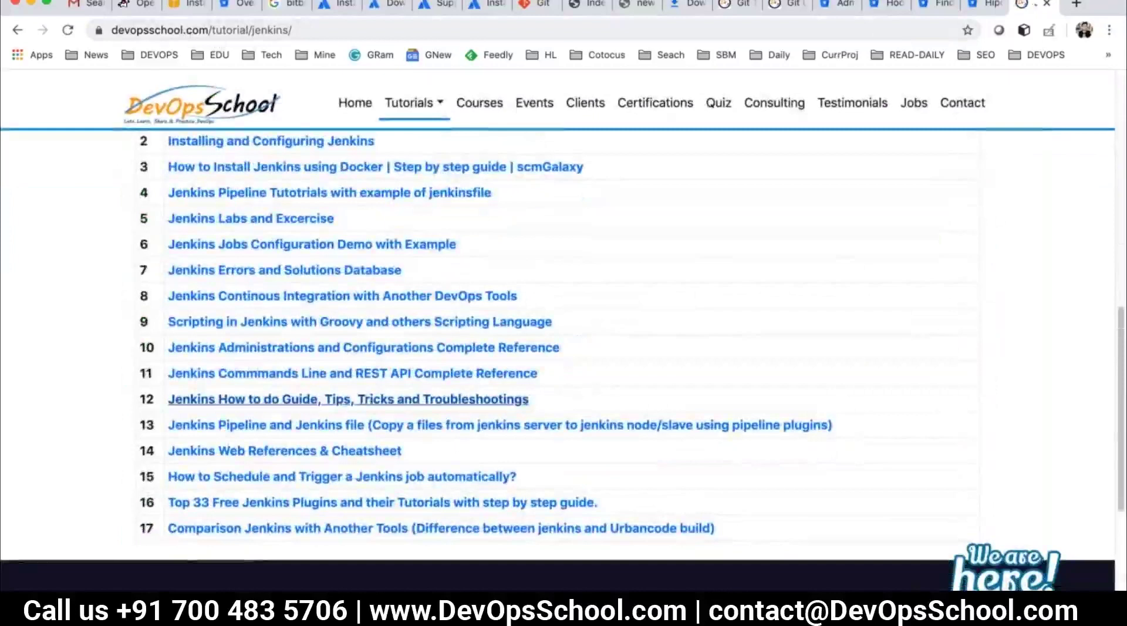
scroll(357, 386, "up", 1)
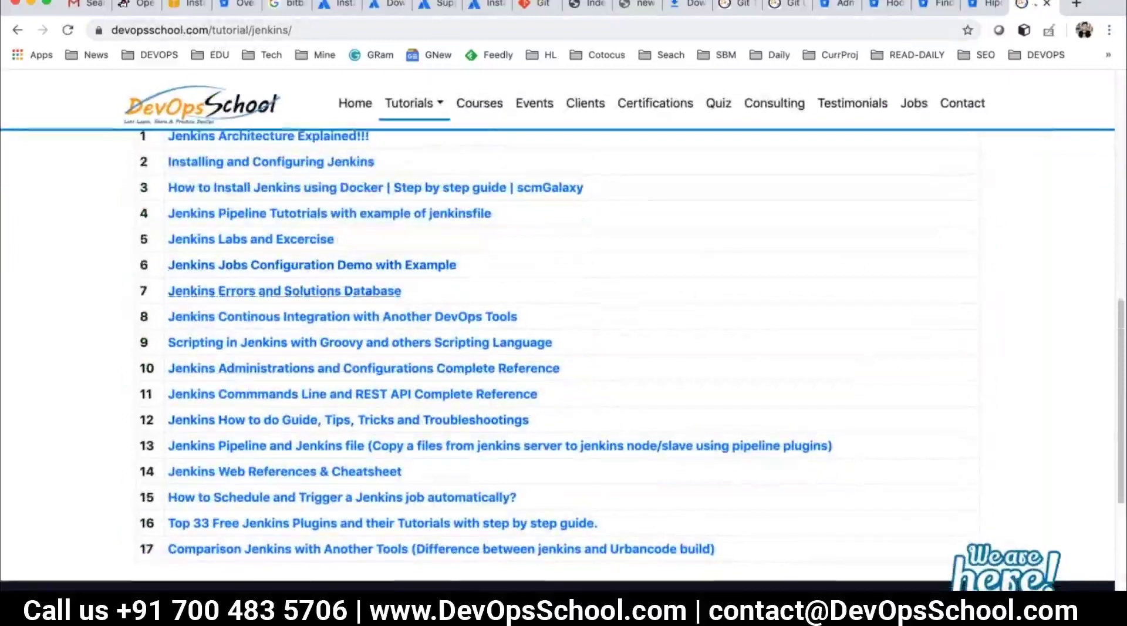
left_click(271, 320)
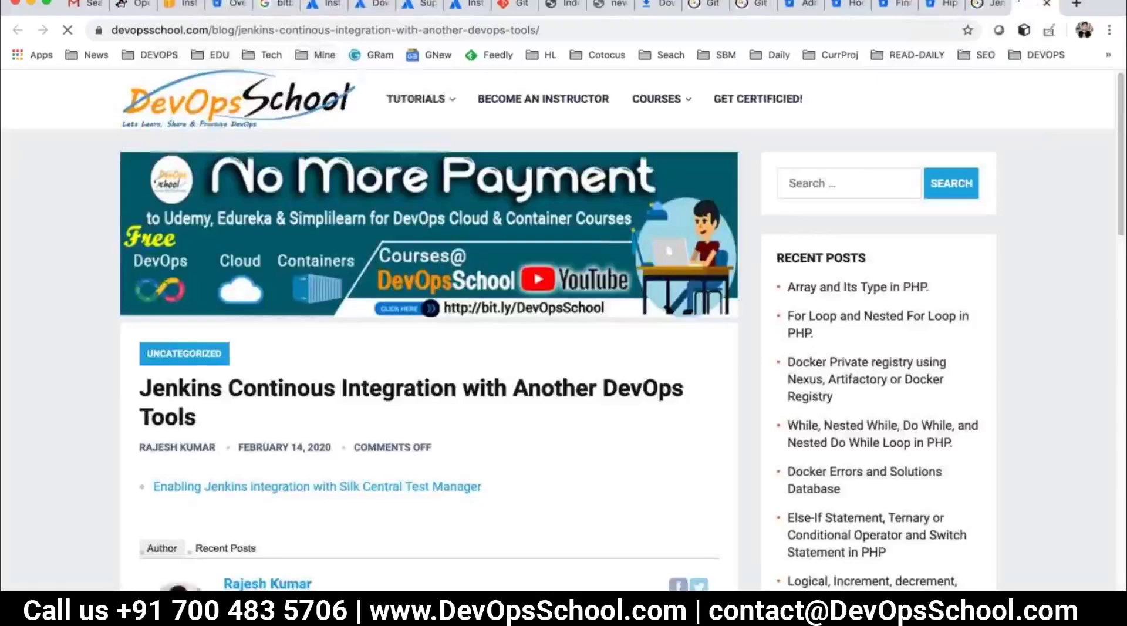
scroll(334, 569, "down", 3)
scroll(357, 274, "down", 3)
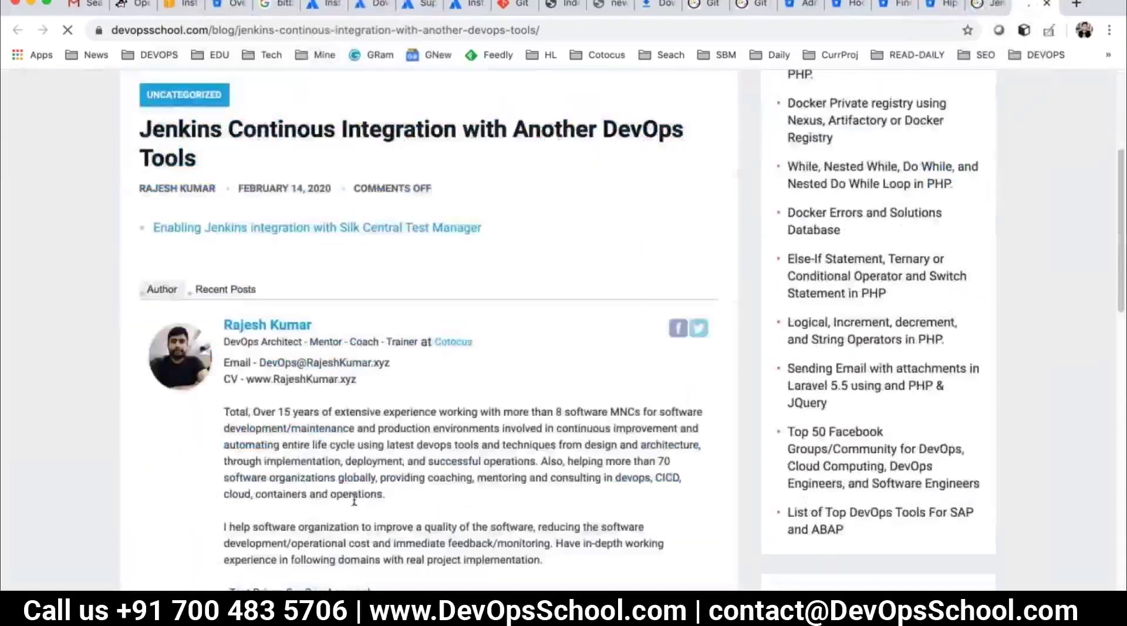
key("alt+Left")
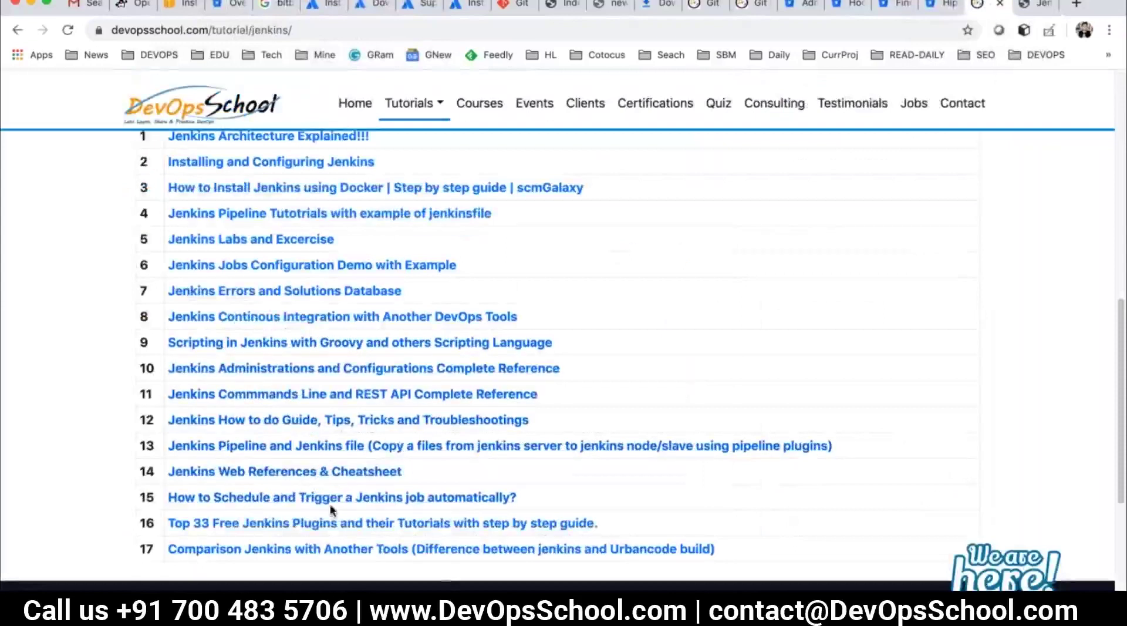
- Open the scheduling and triggering article, then the article on building on a Bitbucket push
scroll(328, 503, "down", 1)
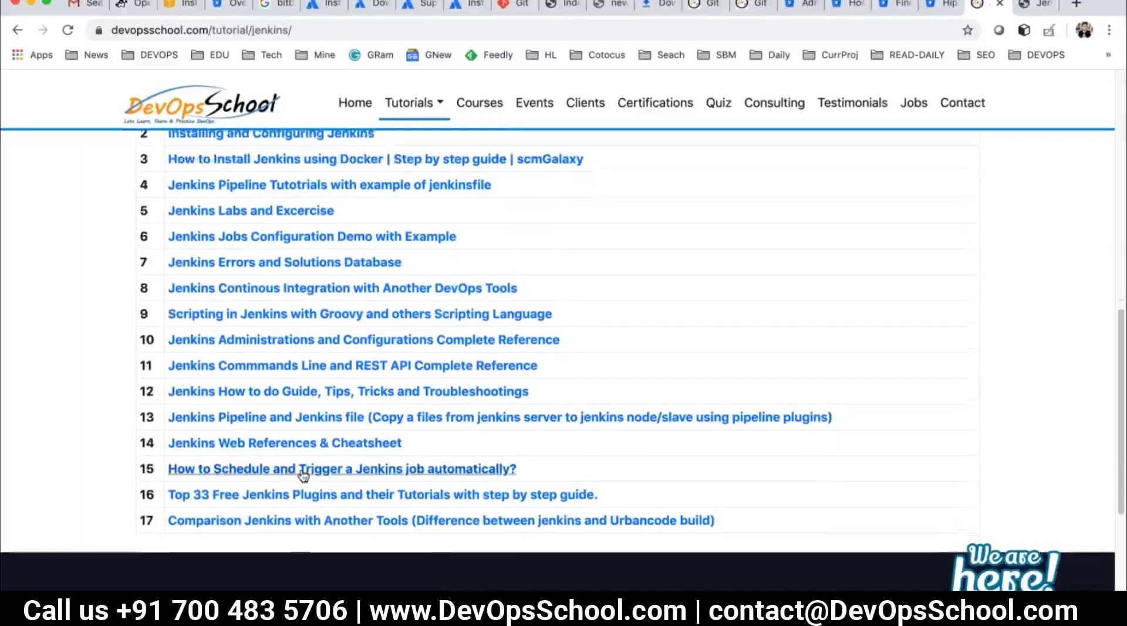
left_click(303, 475)
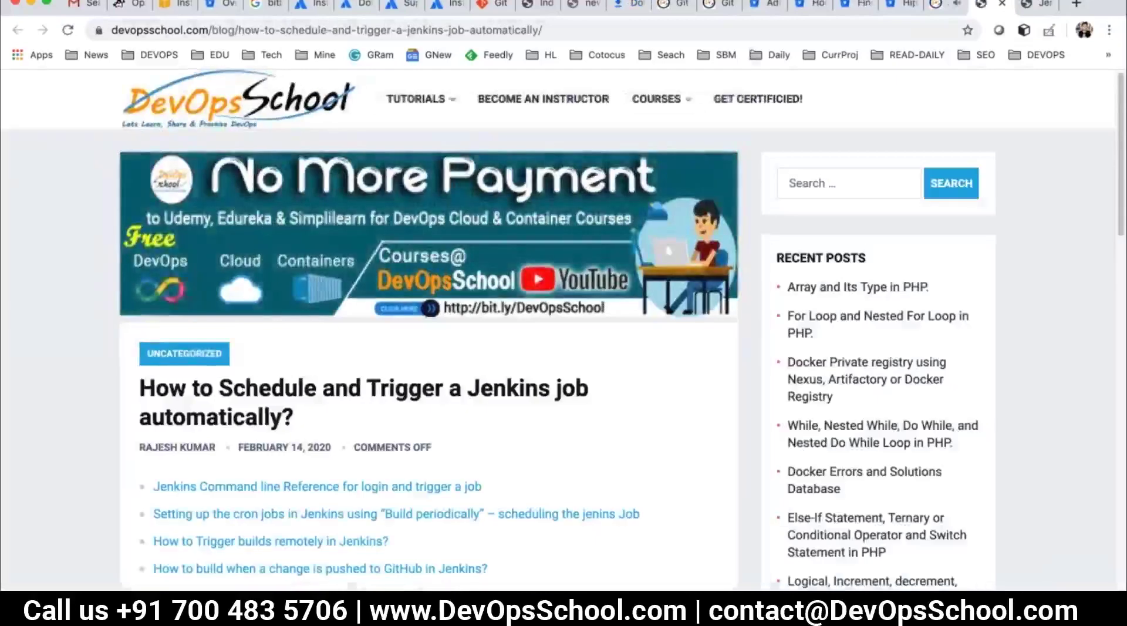
scroll(350, 505, "down", 4)
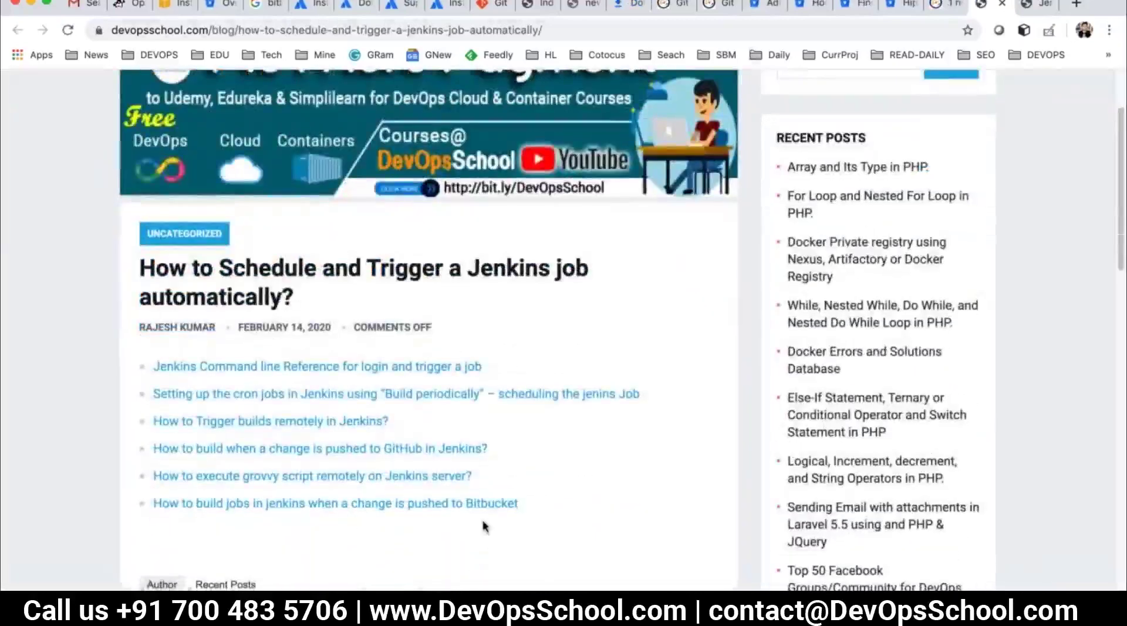
left_click(472, 511)
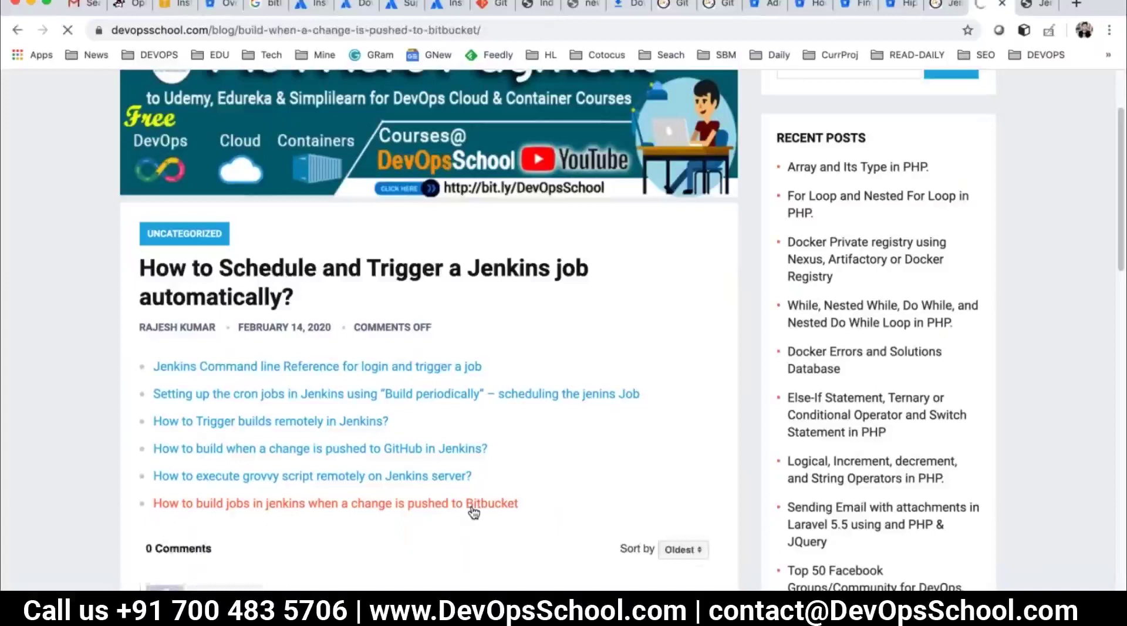
- Read through the Bitbucket push article, highlighting the year in its date
scroll(470, 490, "down", 5)
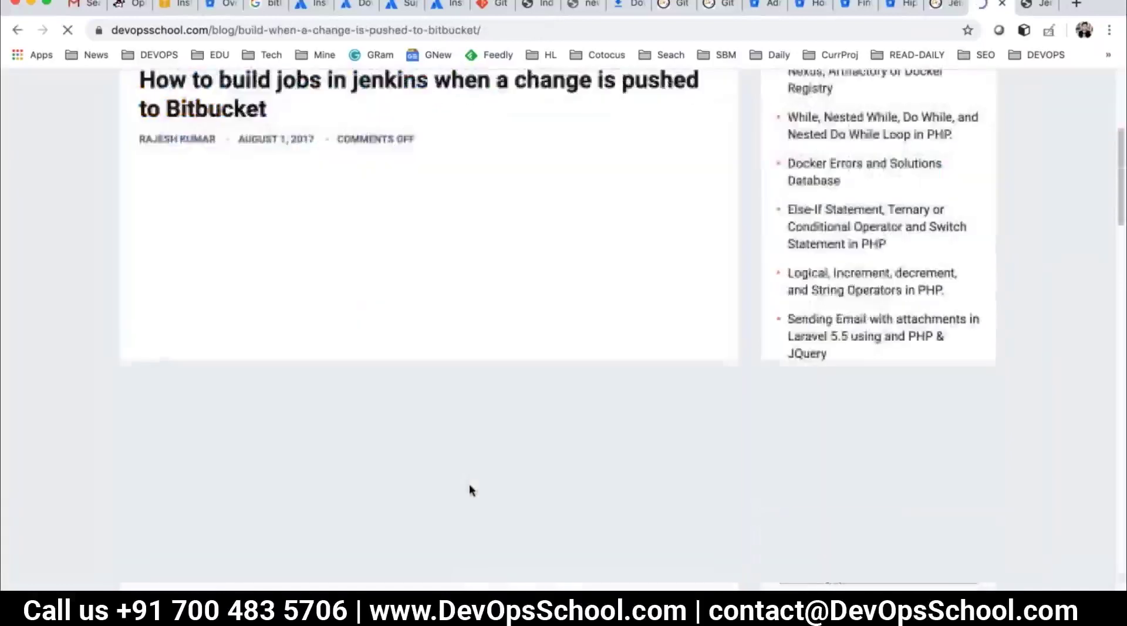
scroll(411, 435, "up", 2)
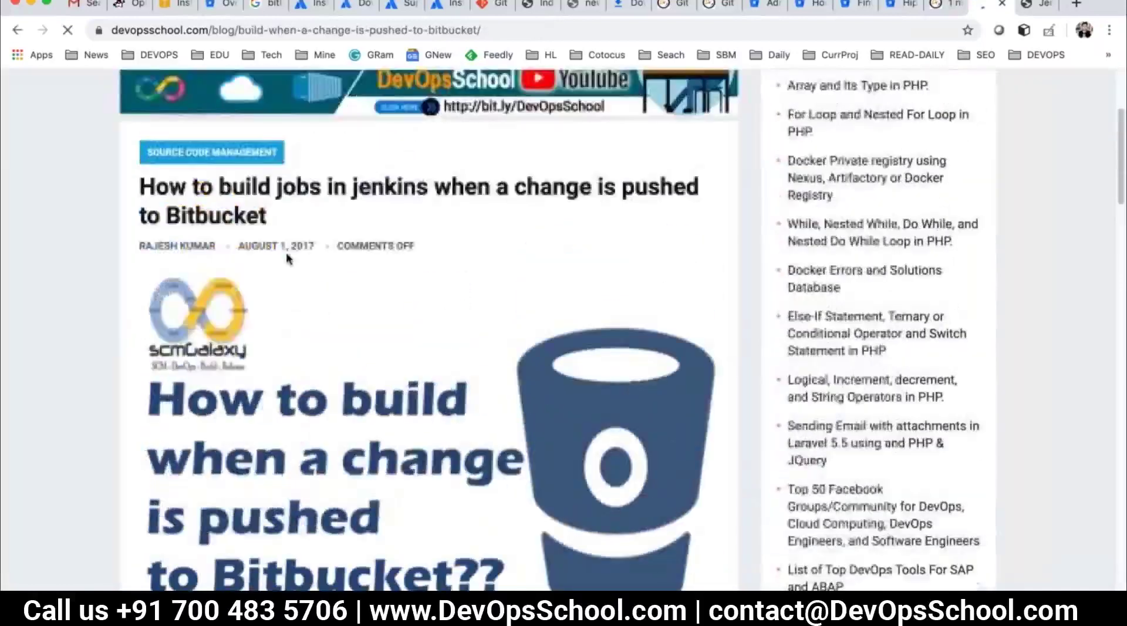
left_click_drag(320, 247, 301, 243)
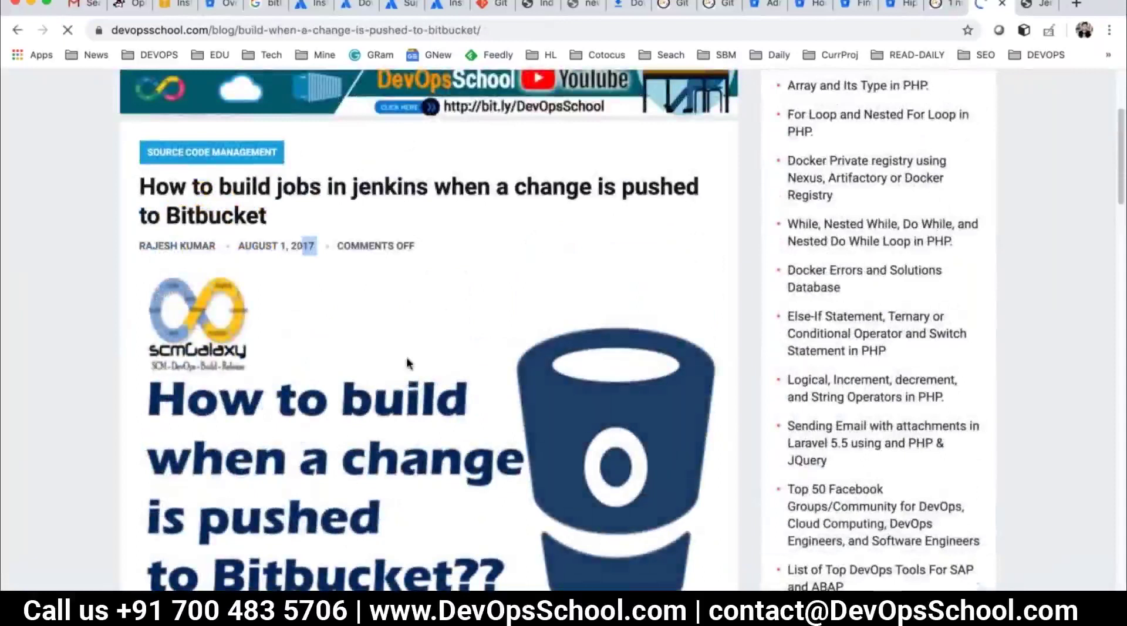
scroll(409, 364, "down", 3)
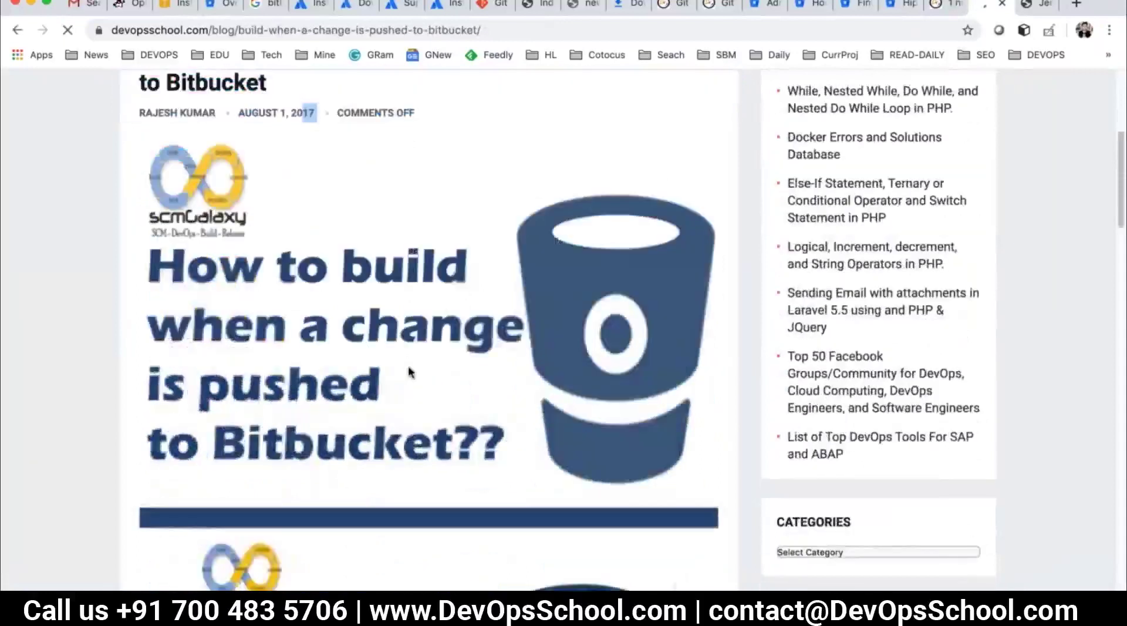
scroll(408, 365, "down", 15)
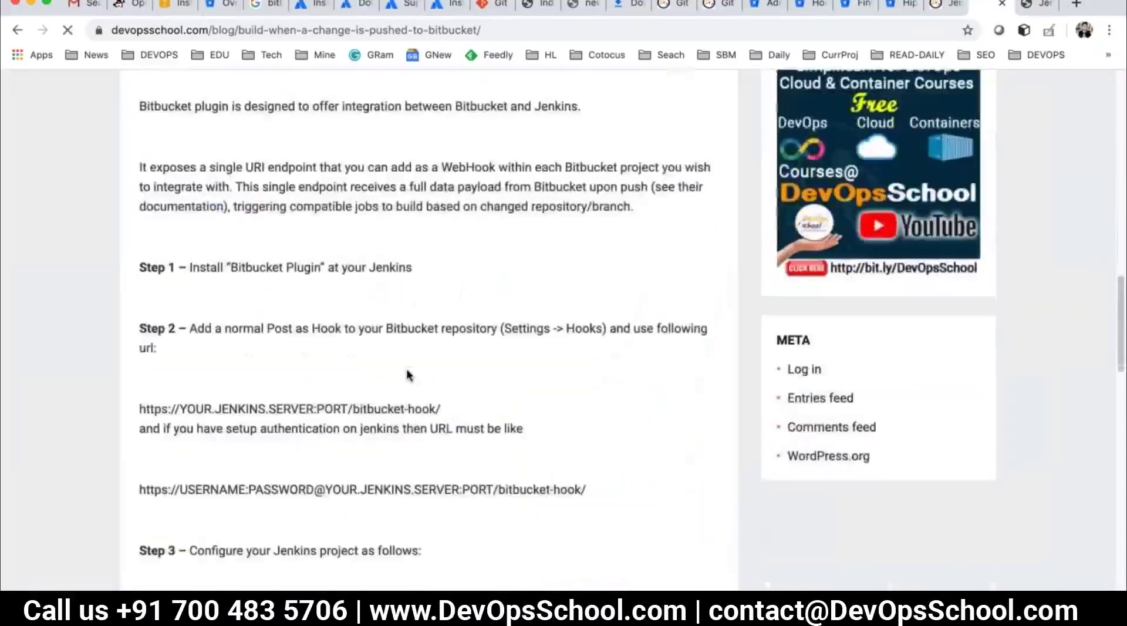
scroll(409, 375, "down", 10)
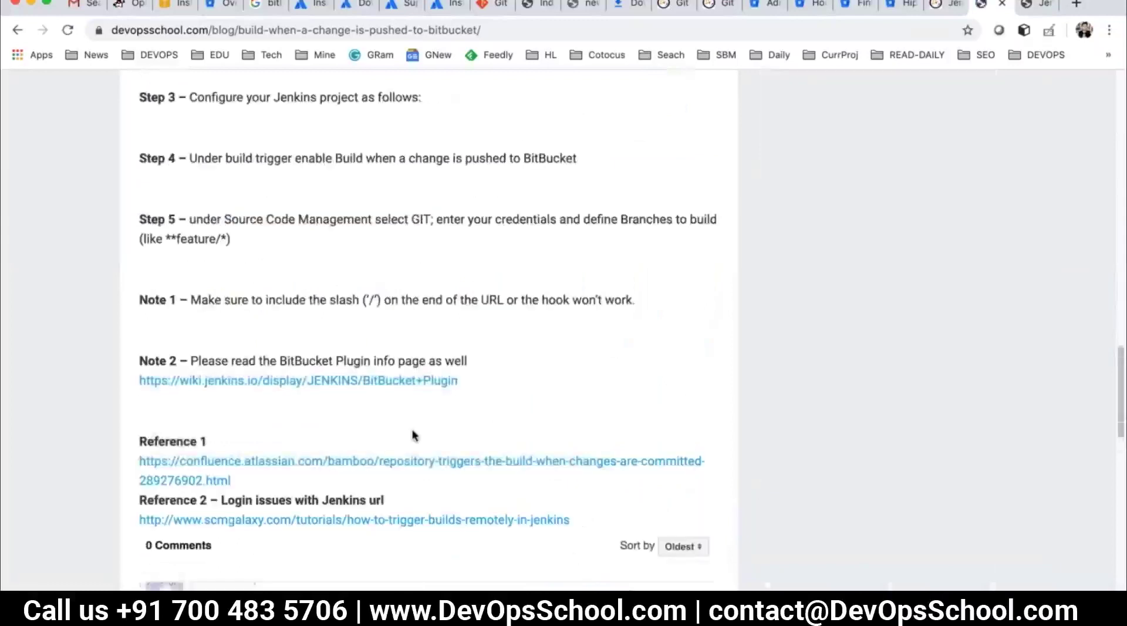
scroll(424, 437, "up", 4)
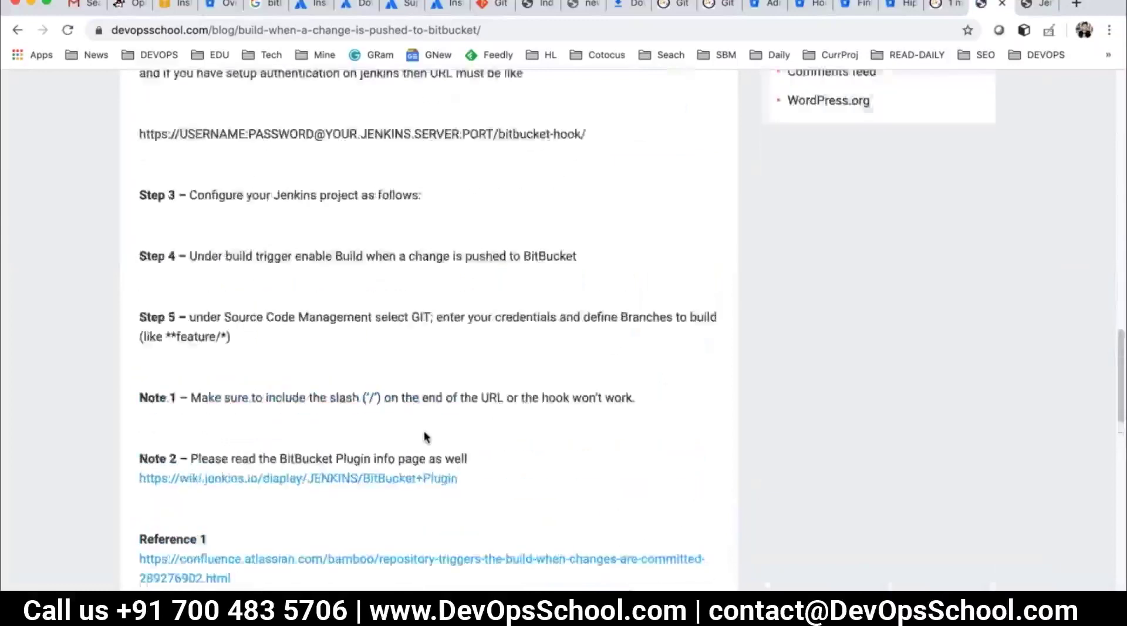
scroll(425, 438, "up", 1)
scroll(419, 430, "up", 5)
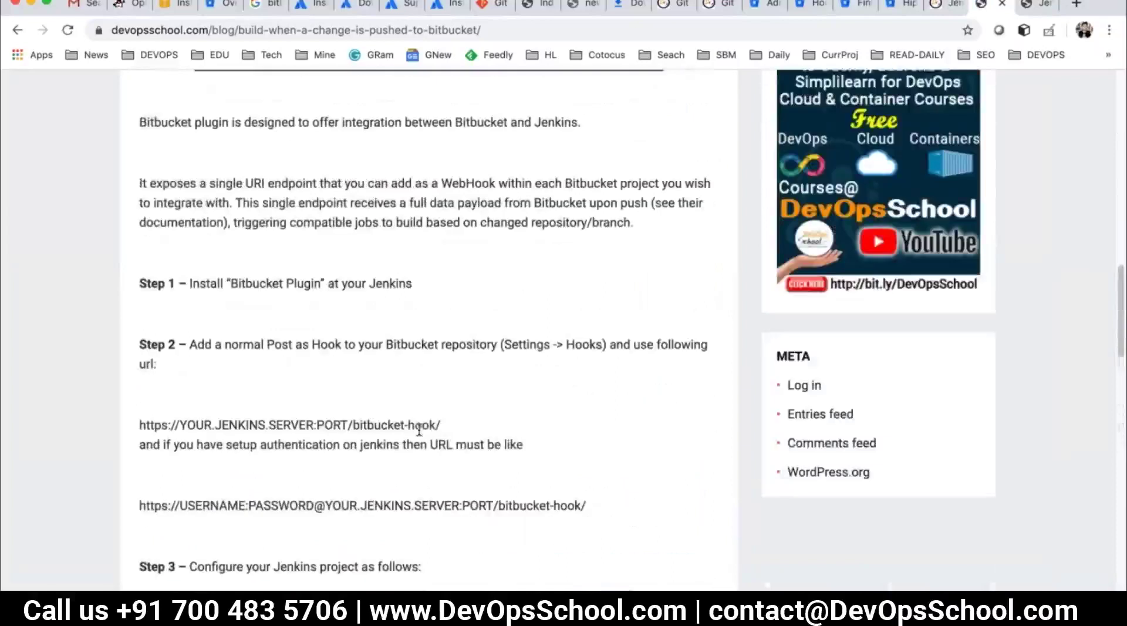
- Highlight the bitbucket-hook webhook path and review the Bitbucket Plugin setup steps
left_click_drag(441, 424, 363, 425)
scroll(401, 392, "down", 6)
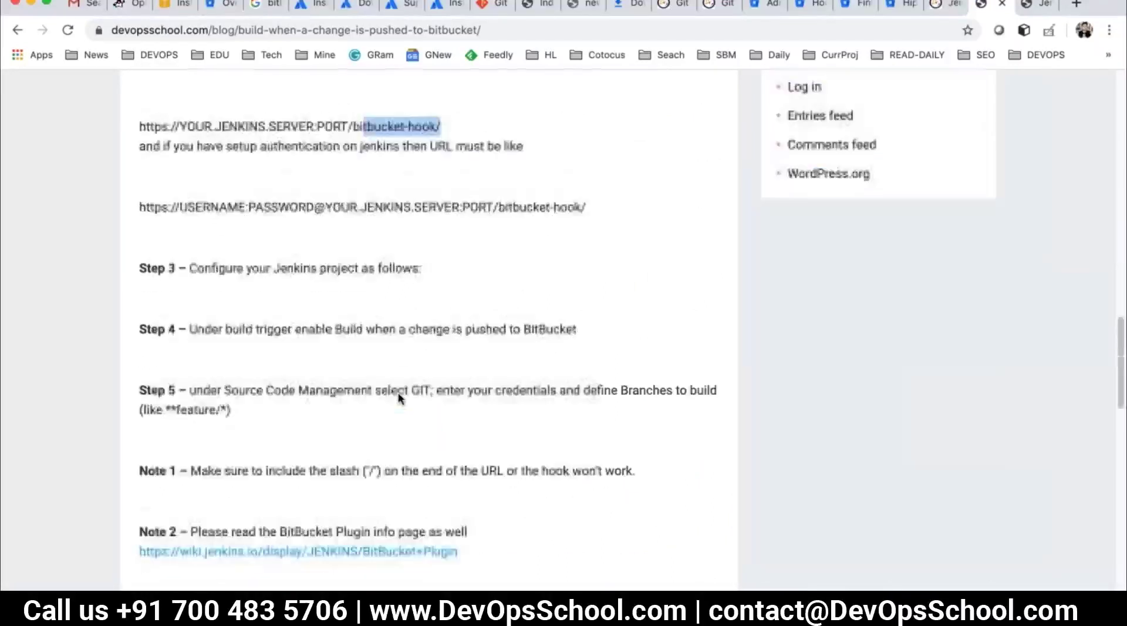
scroll(398, 396, "down", 4)
scroll(398, 399, "down", 10)
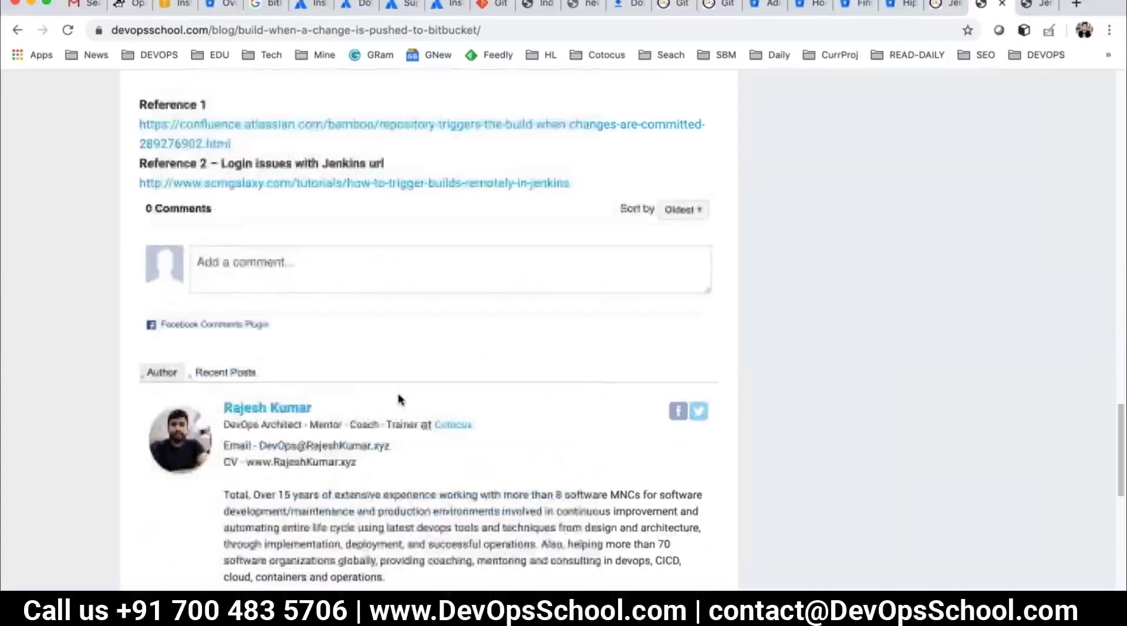
scroll(398, 399, "up", 13)
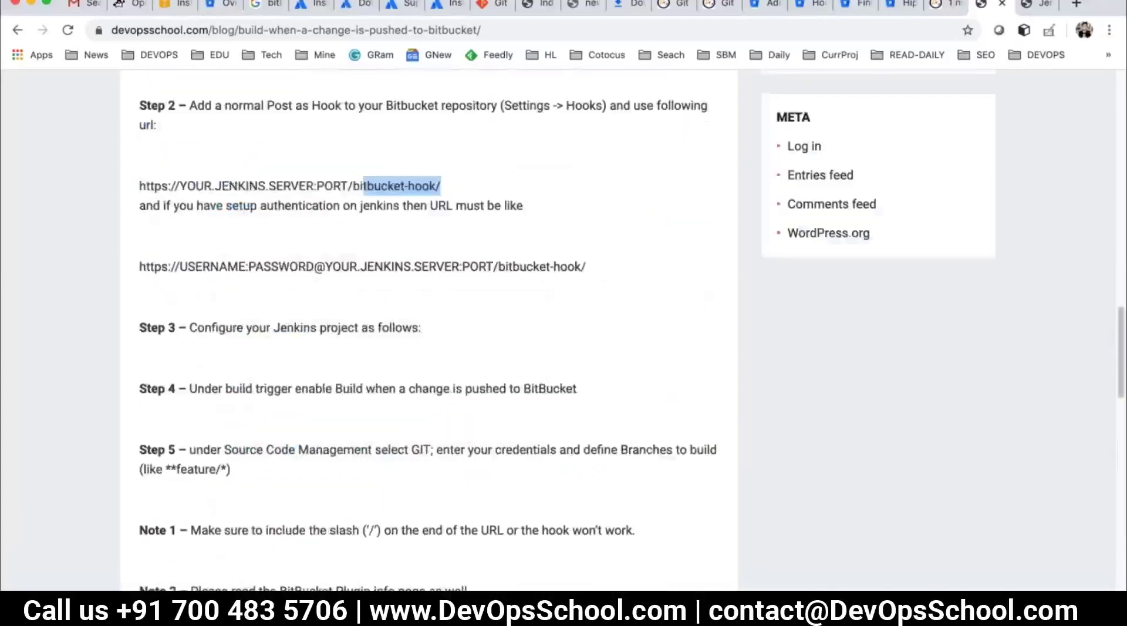
scroll(429, 329, "up", 9)
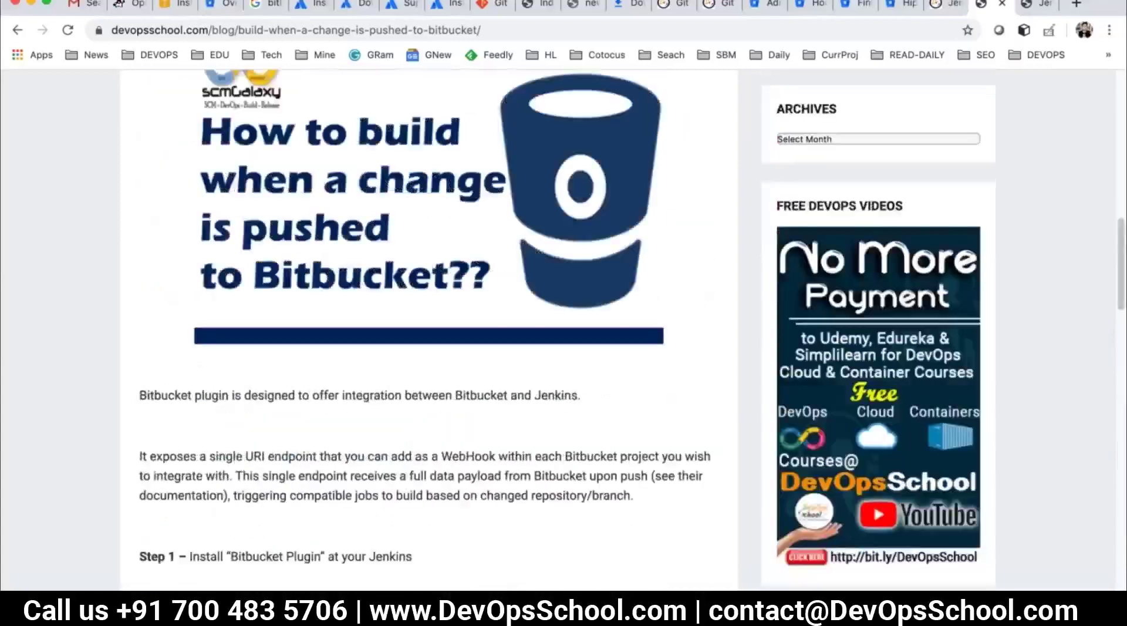
scroll(388, 405, "down", 2)
scroll(388, 405, "down", 1)
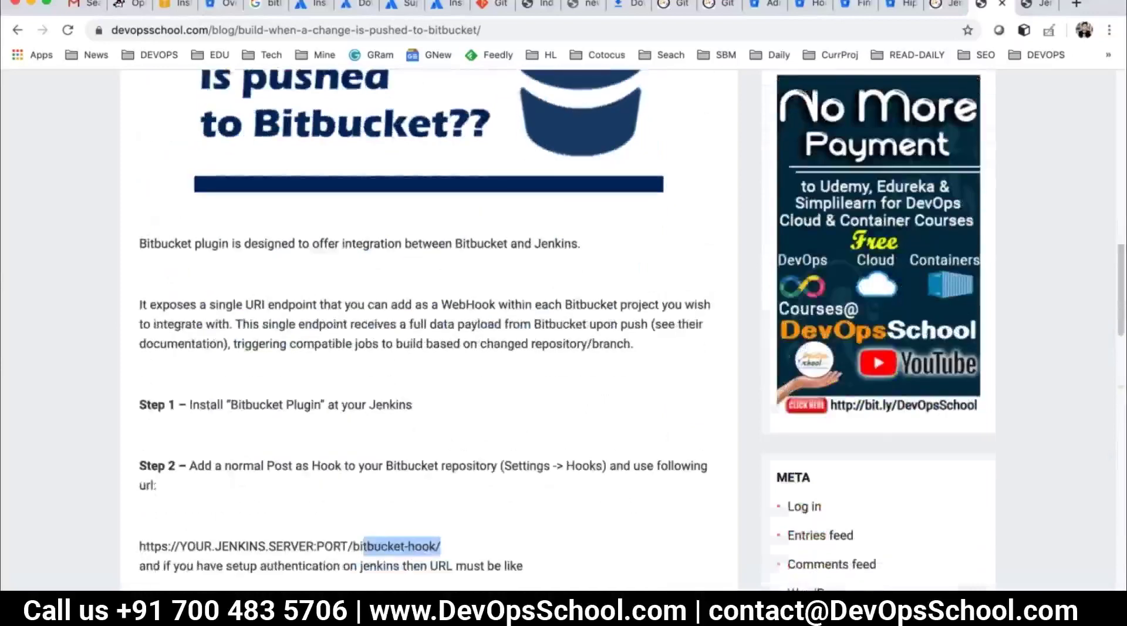
scroll(388, 405, "down", 5)
- Cycle through the admin, Hipchat and Marketplace tabs to the project Hooks settings and scan its hooks
left_click(715, 5)
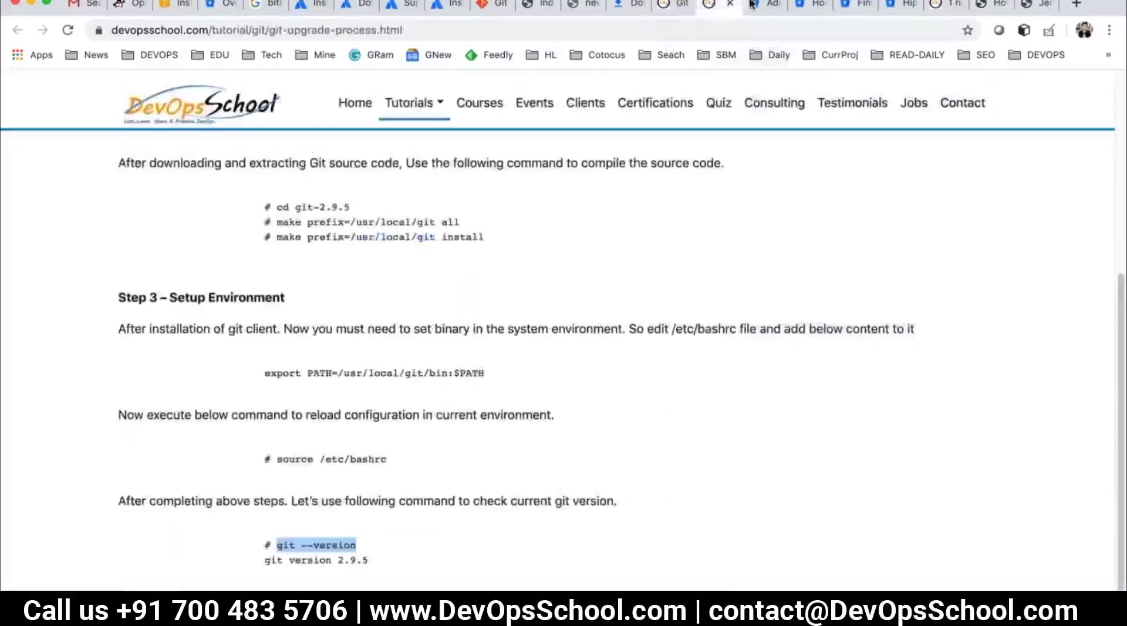
left_click(766, 6)
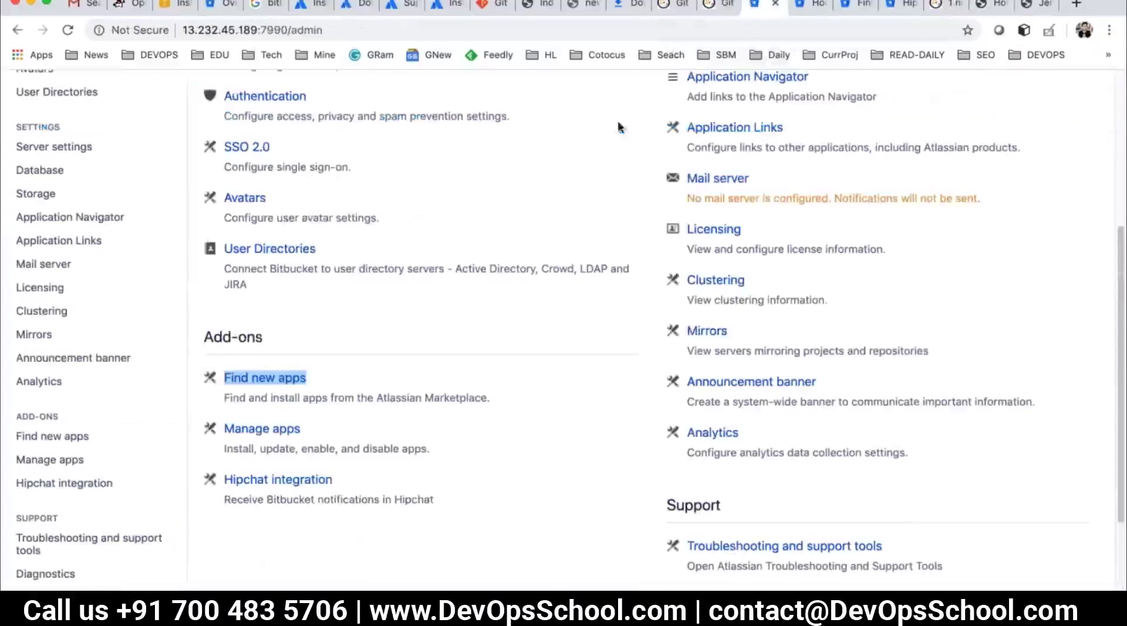
left_click(889, 7)
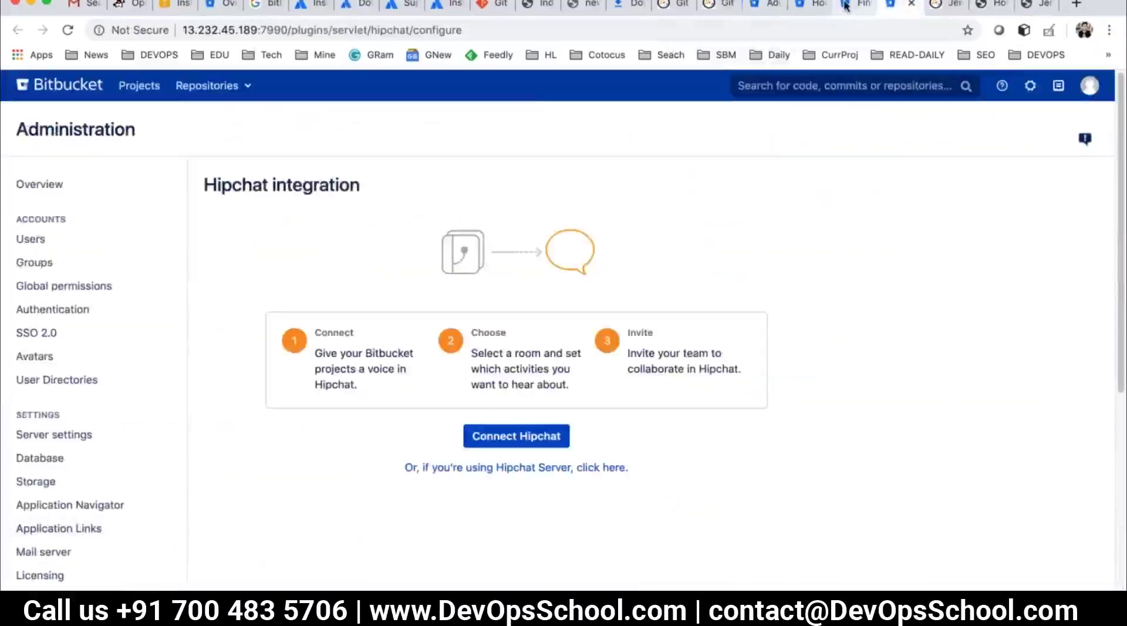
left_click(850, 6)
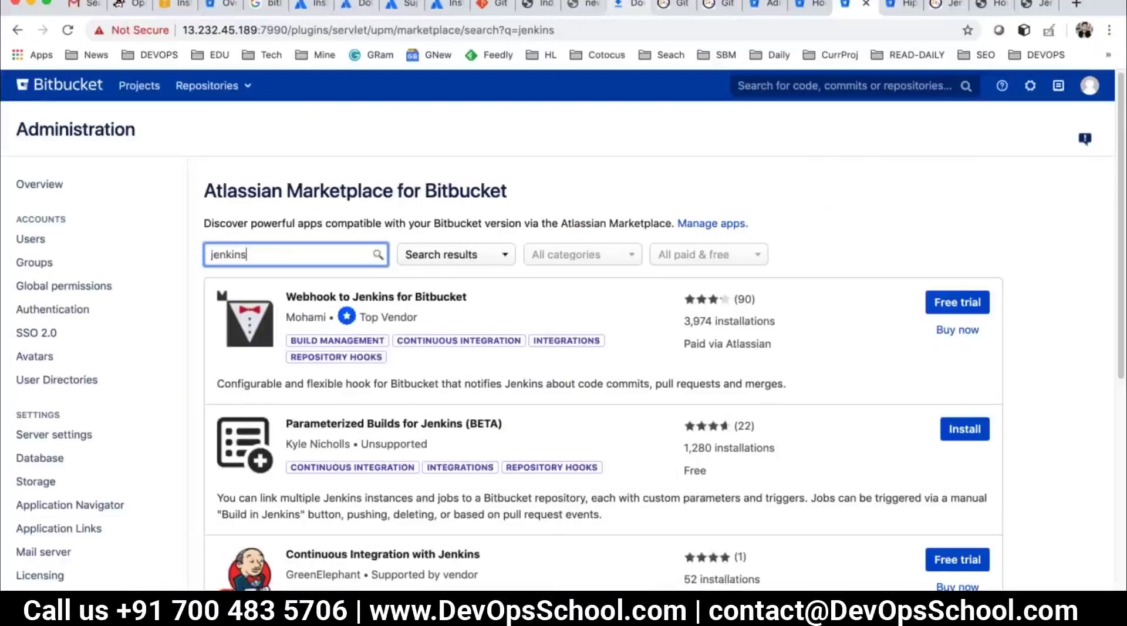
left_click(815, 5)
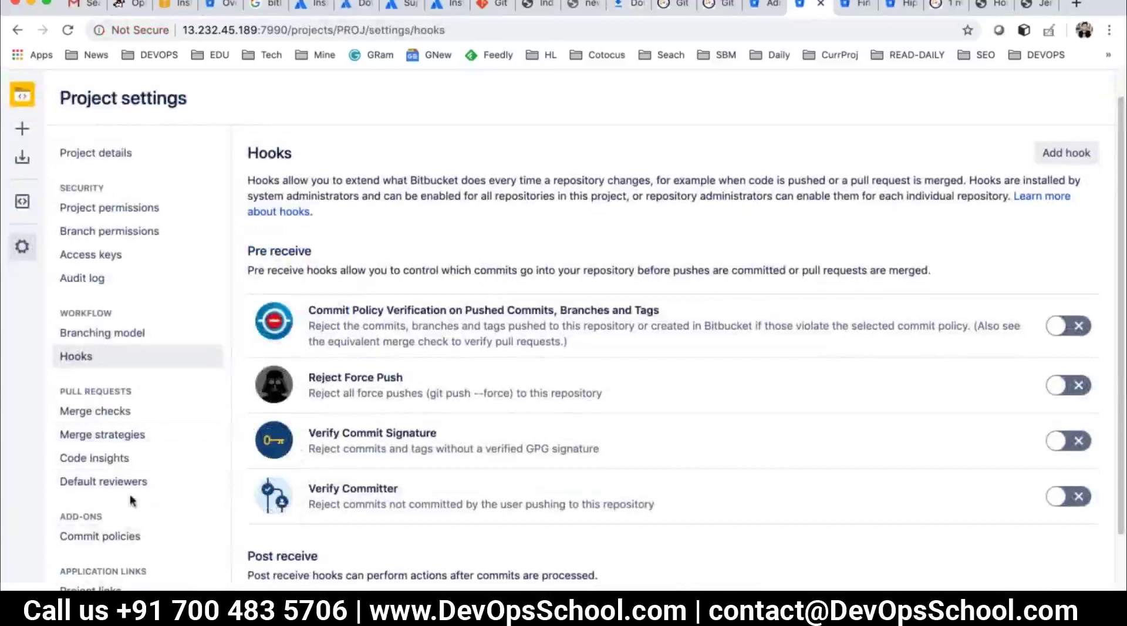
scroll(132, 500, "down", 1)
scroll(132, 500, "down", 1)
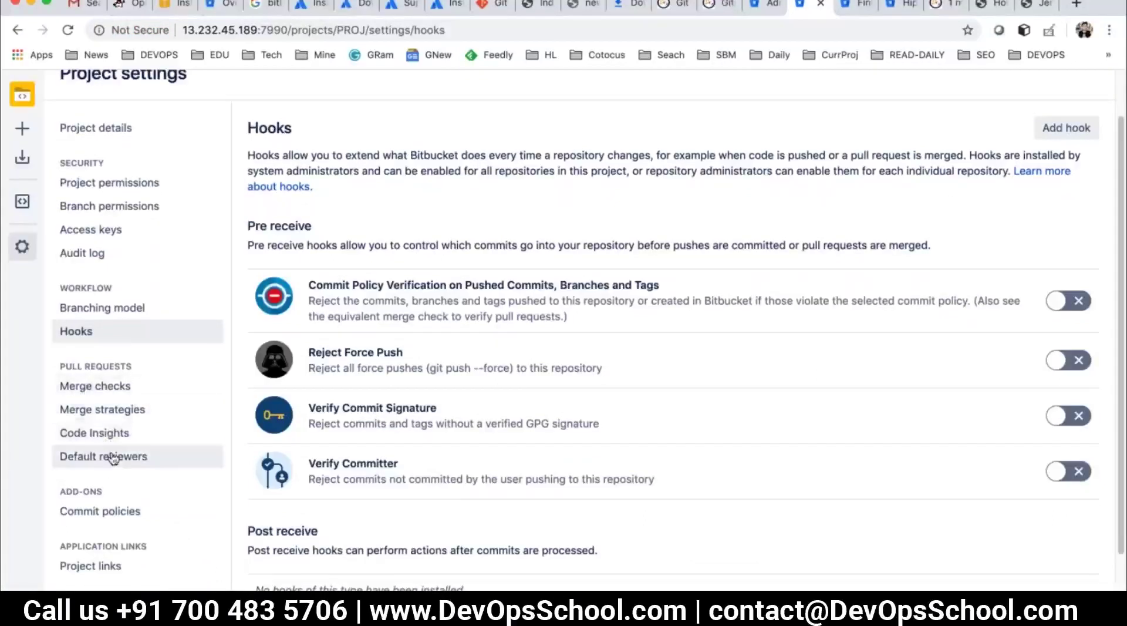
scroll(113, 460, "up", 1)
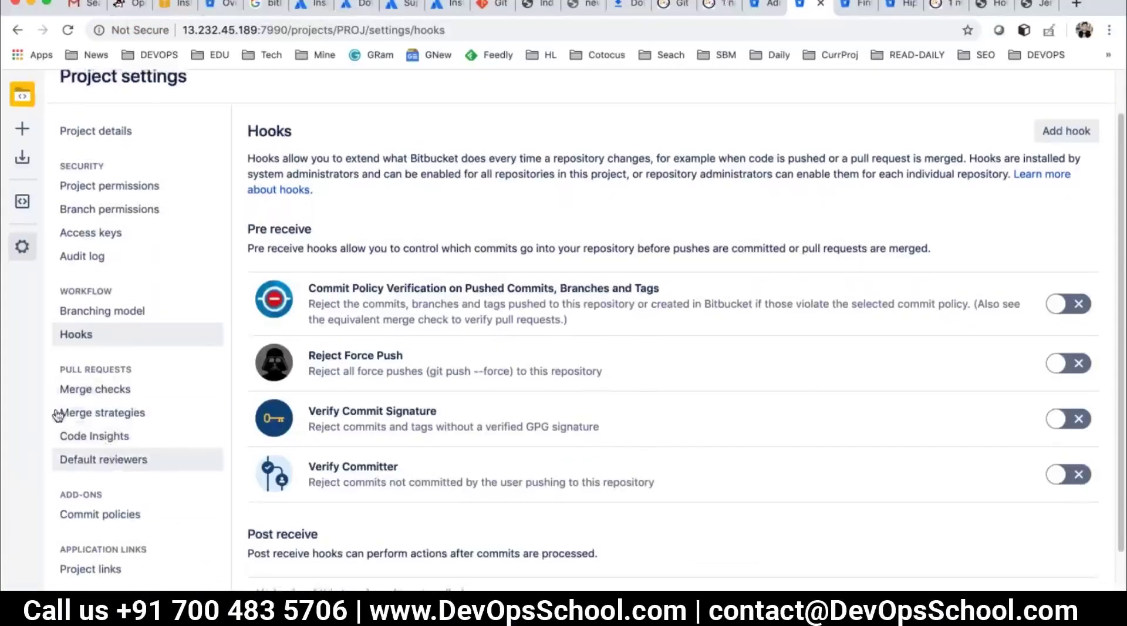
scroll(106, 349, "up", 1)
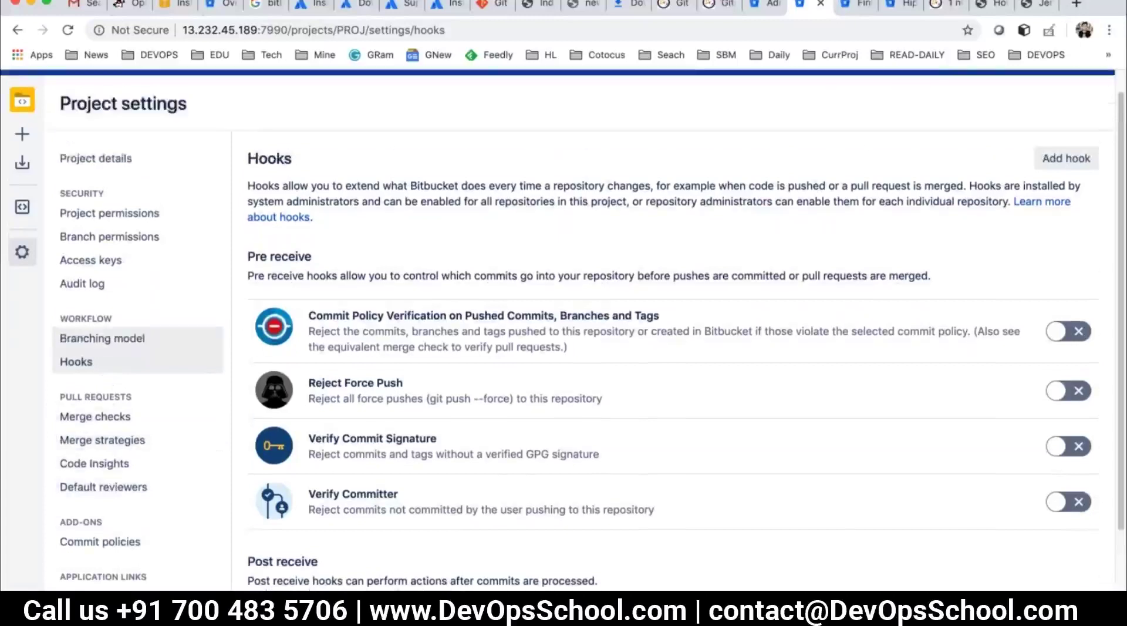
scroll(135, 129, "up", 1)
left_click_drag(101, 129, 167, 129)
- Open repo1 from the recently viewed repositories and go to its settings
left_click(206, 85)
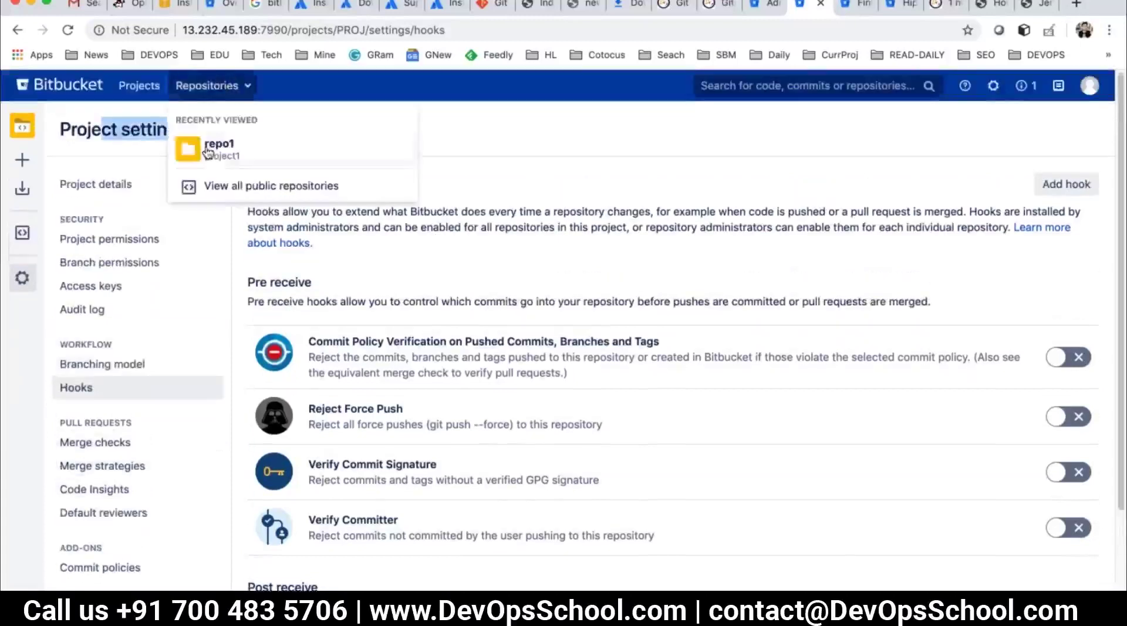
left_click(206, 145)
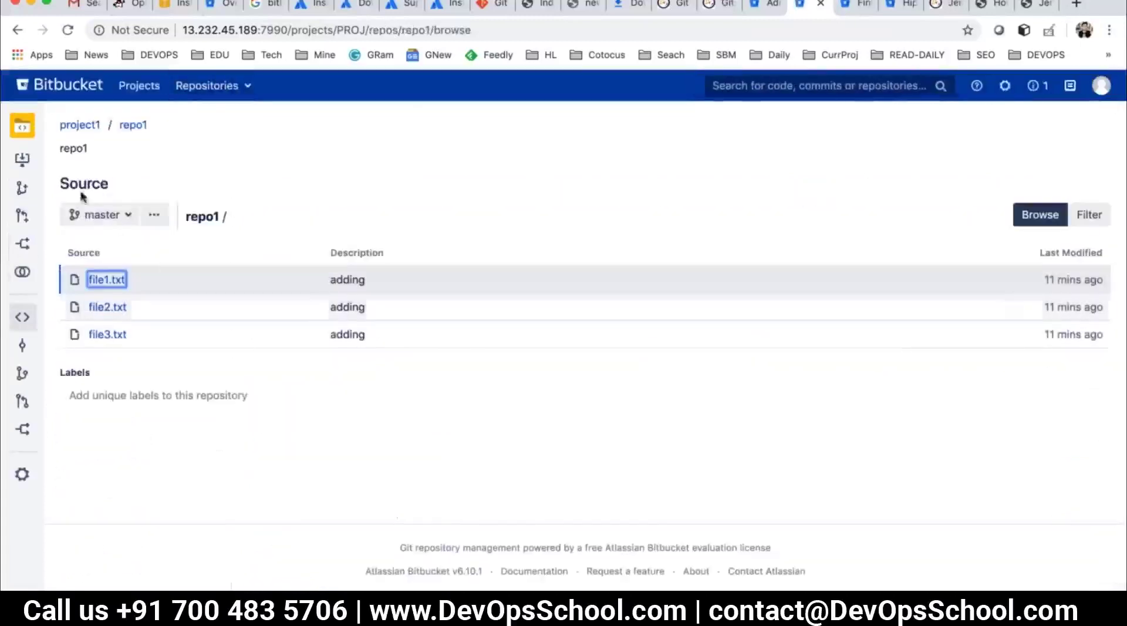
left_click(23, 474)
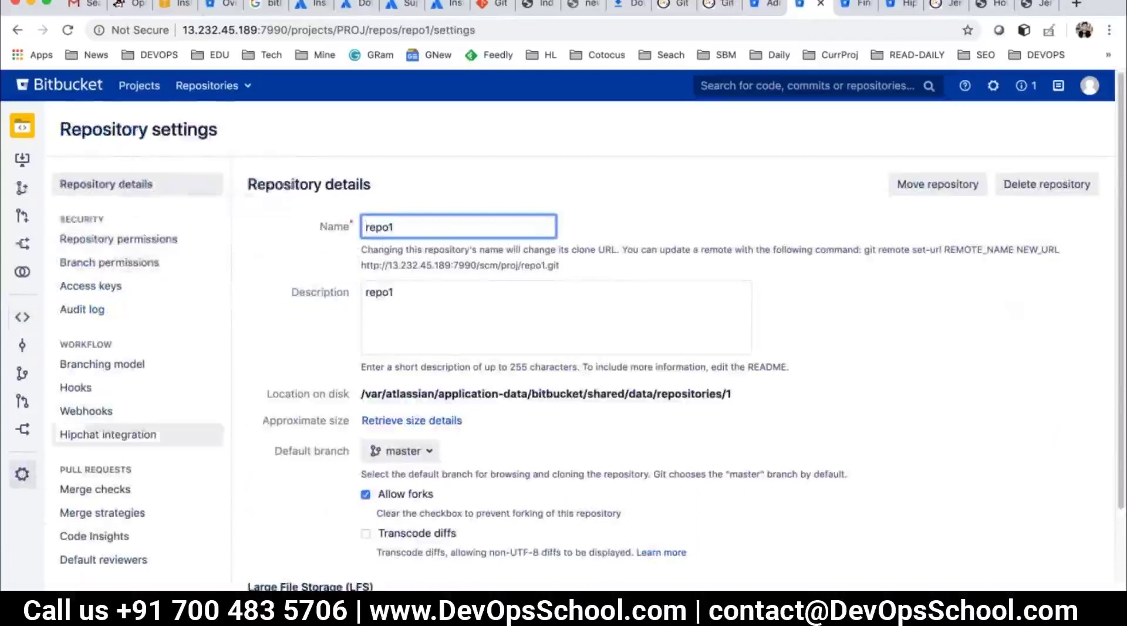
- Review repo1's settings, then open repo1's source files from the project's repository list
scroll(124, 434, "down", 3)
scroll(135, 483, "up", 3)
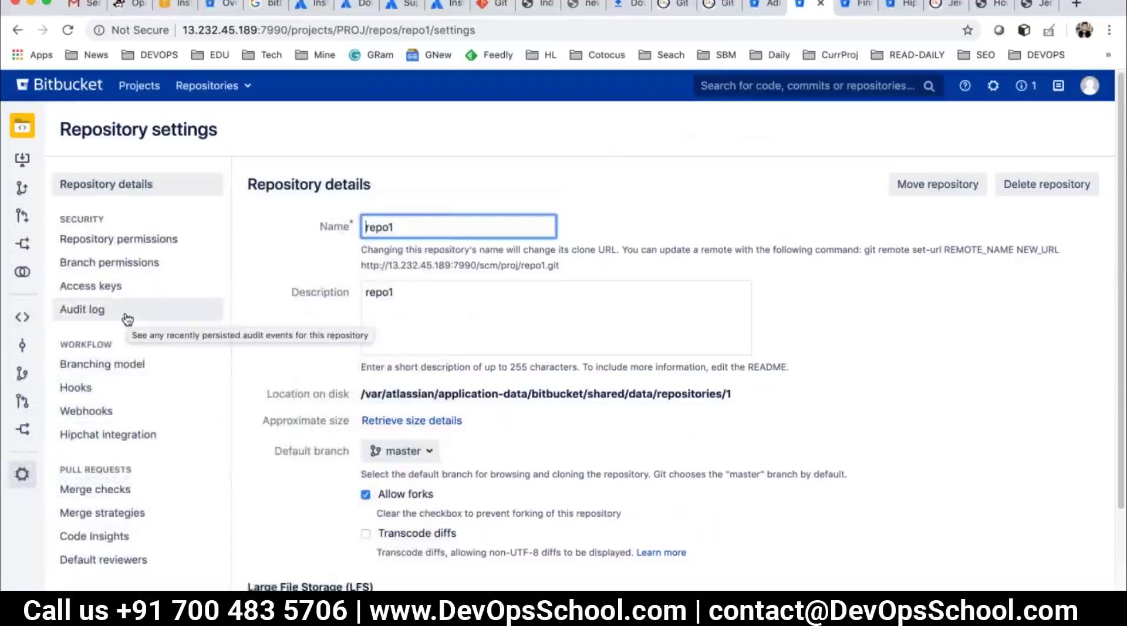
scroll(128, 321, "down", 3)
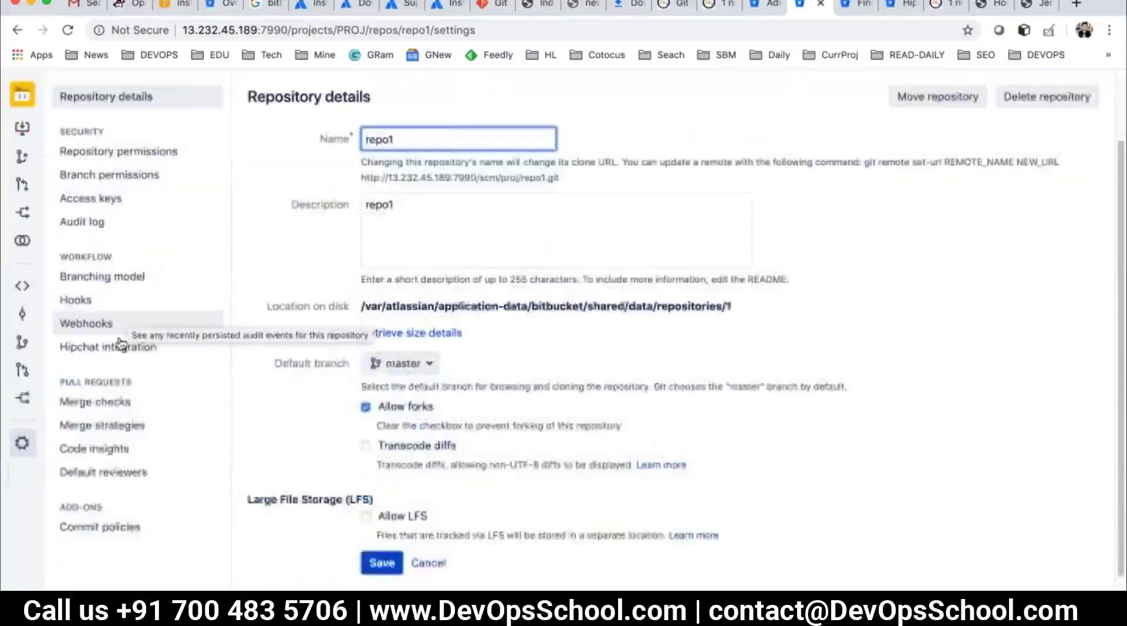
scroll(114, 411, "up", 3)
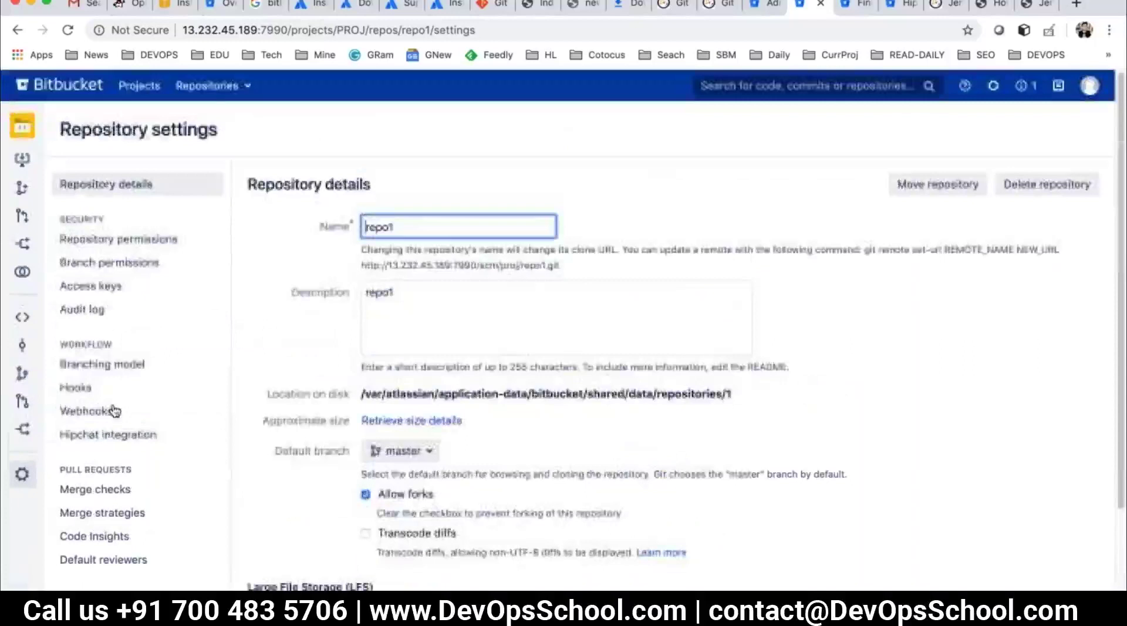
left_click(22, 131)
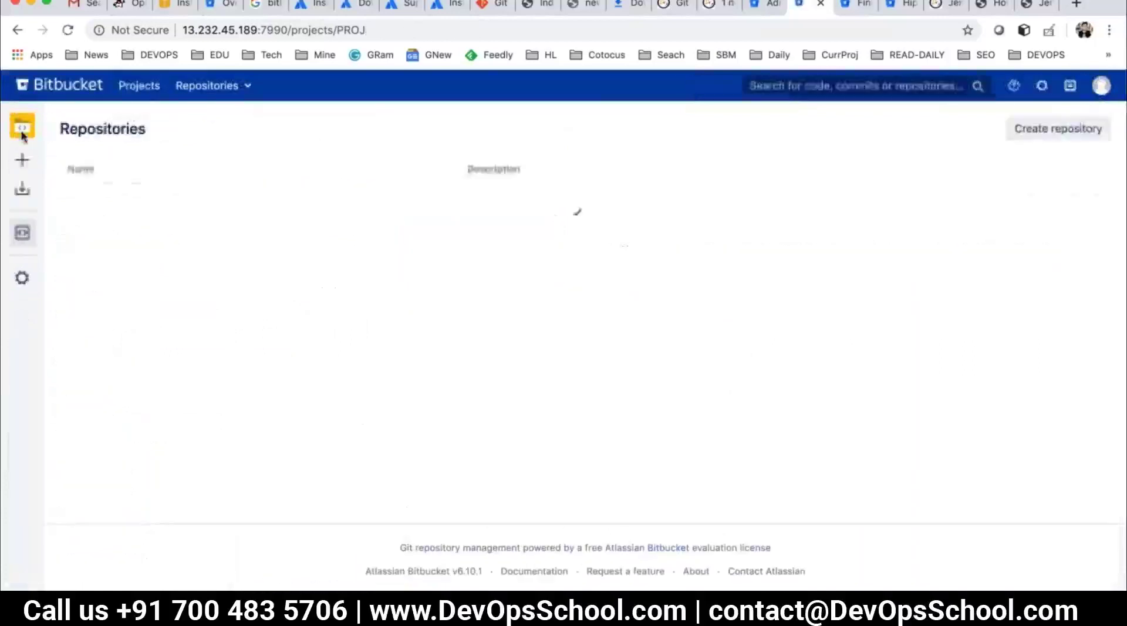
left_click(88, 233)
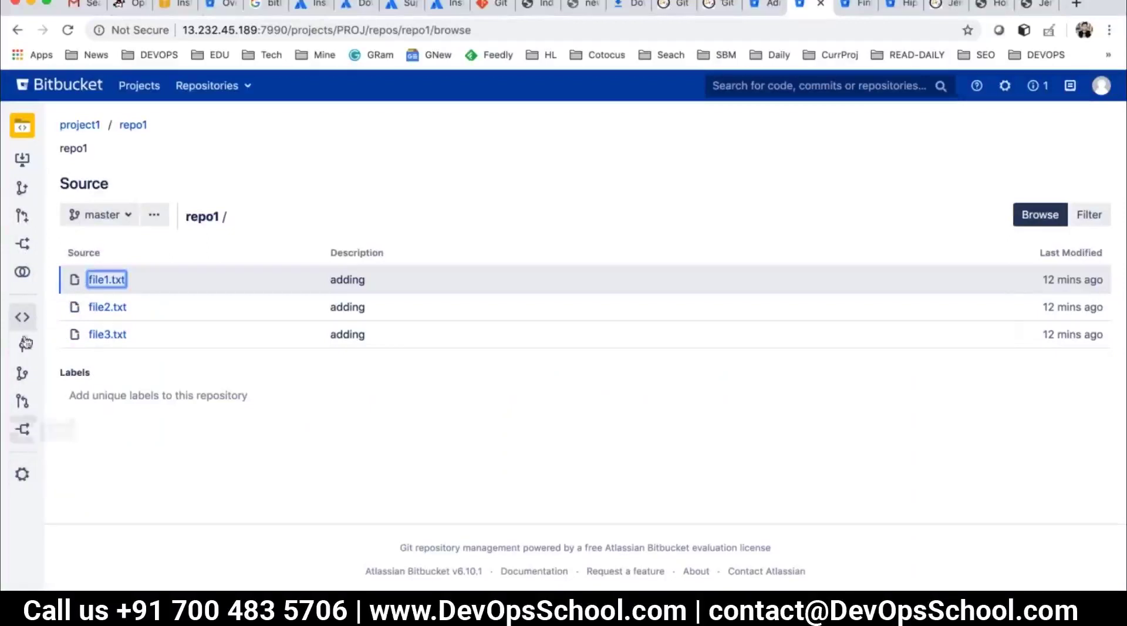
- Switch back to Chrome and load the Bitbucket Your work dashboard via the logo
left_click(19, 95)
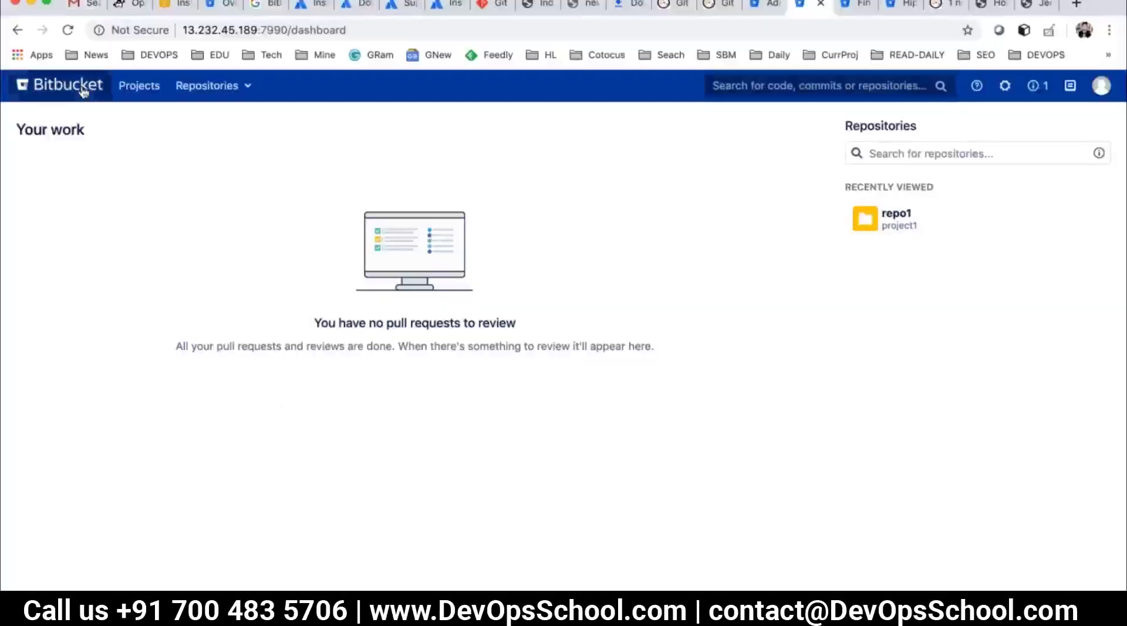
left_click(83, 89)
- Look over the account menu, recent repositories and project1 list, return to Your work, then open a blank tab
left_click(1101, 86)
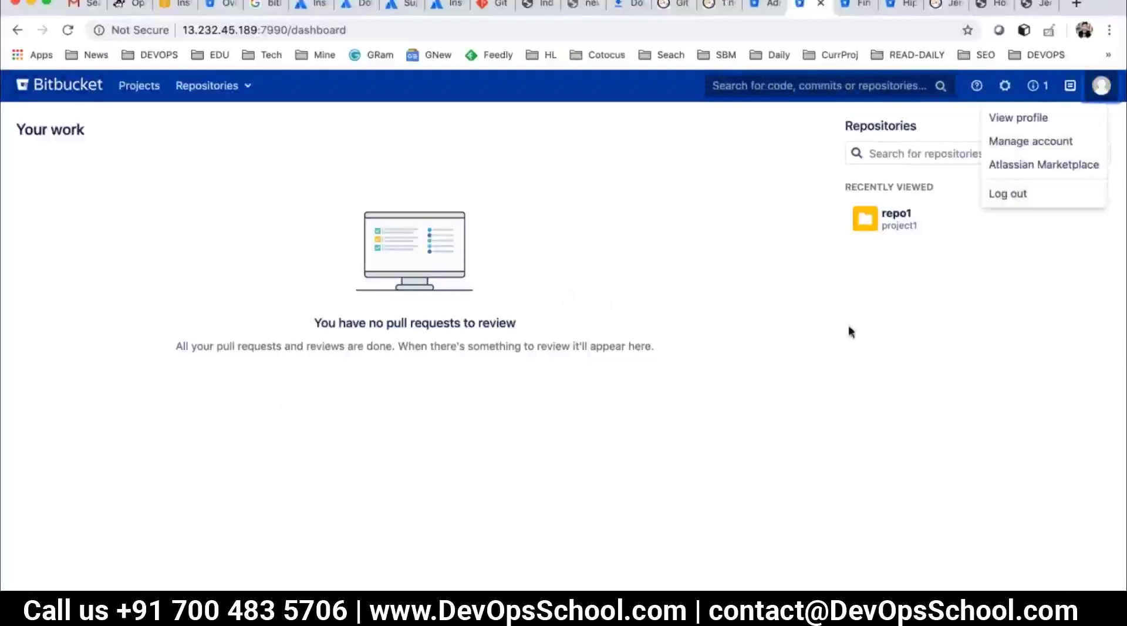
left_click(226, 86)
left_click(146, 97)
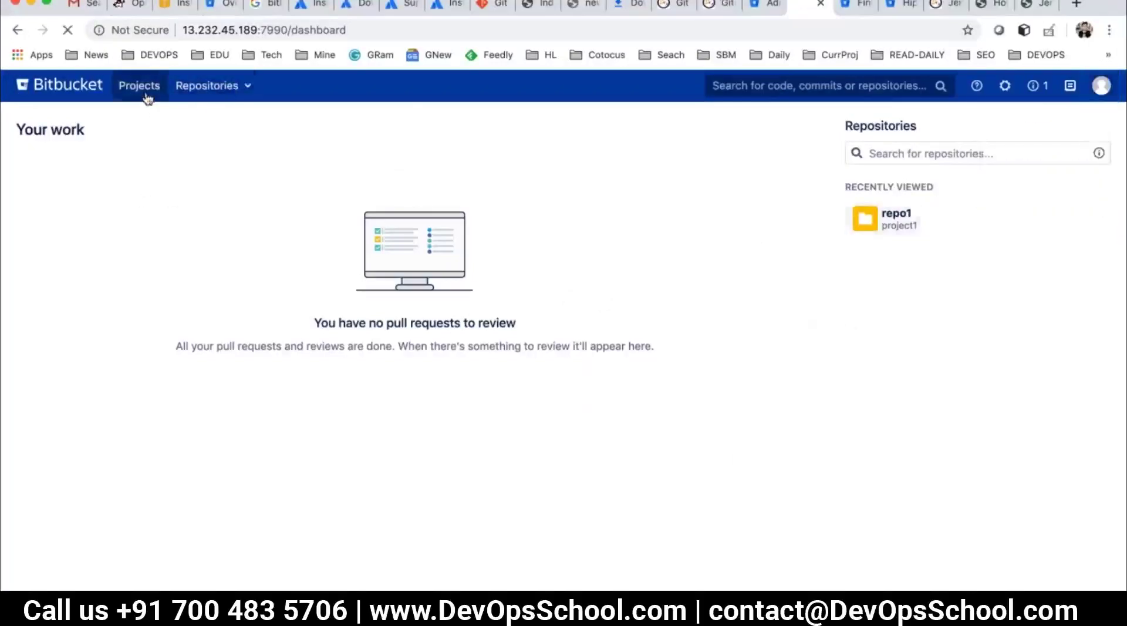
left_click(60, 88)
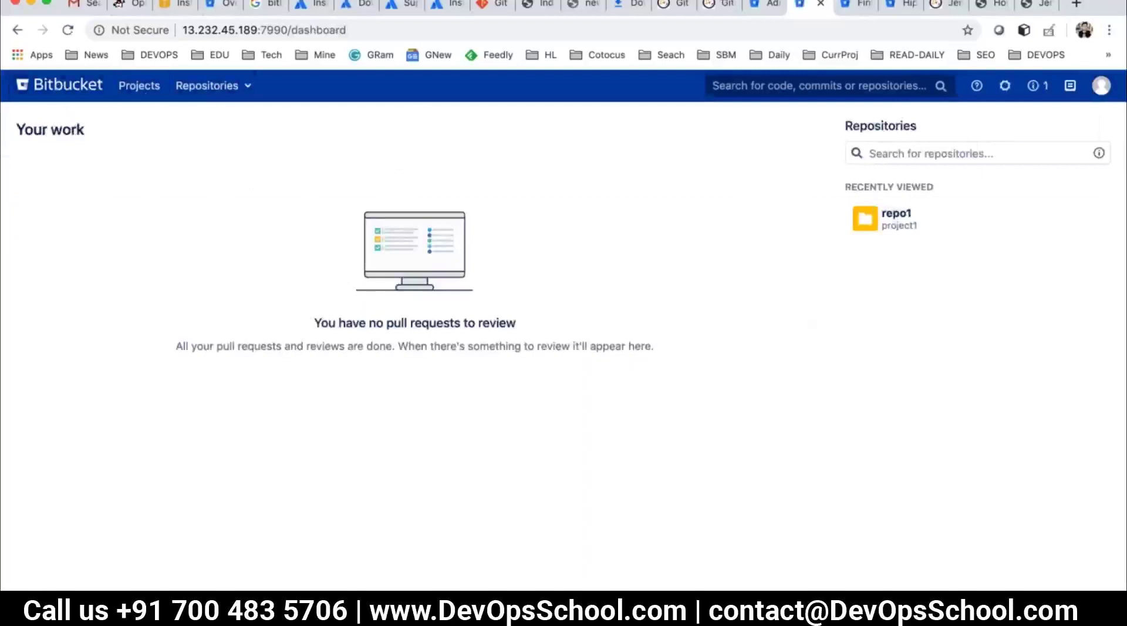
left_click(1079, 5)
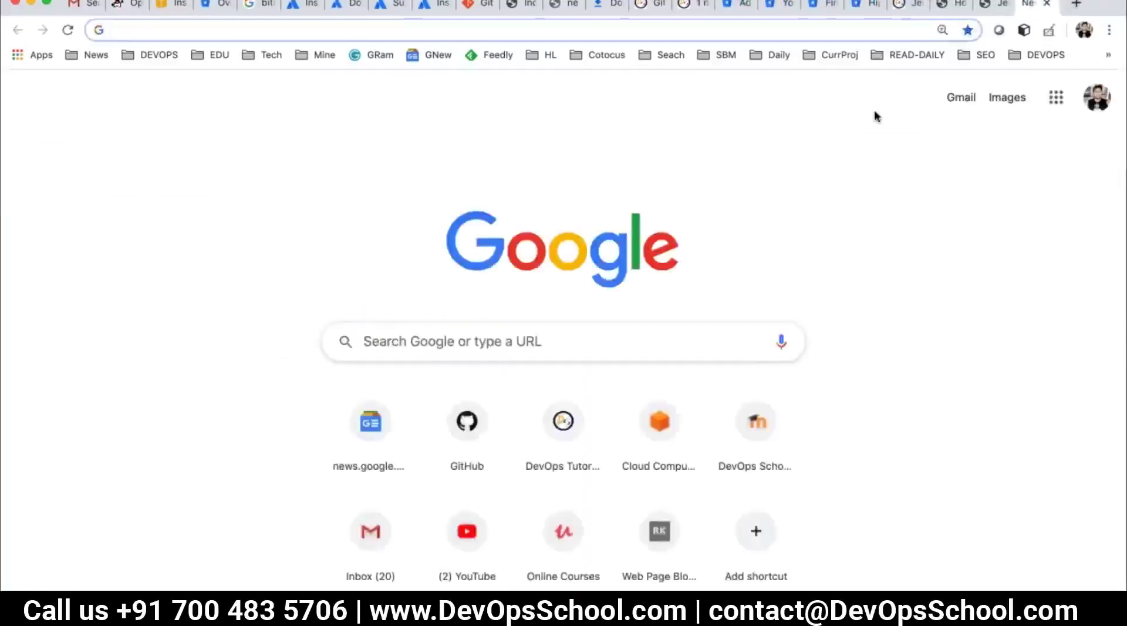
- Load bitbucket.org to view the Cloud repository list headed by devopsschool-blog, then return to the Server tab
type("bit")
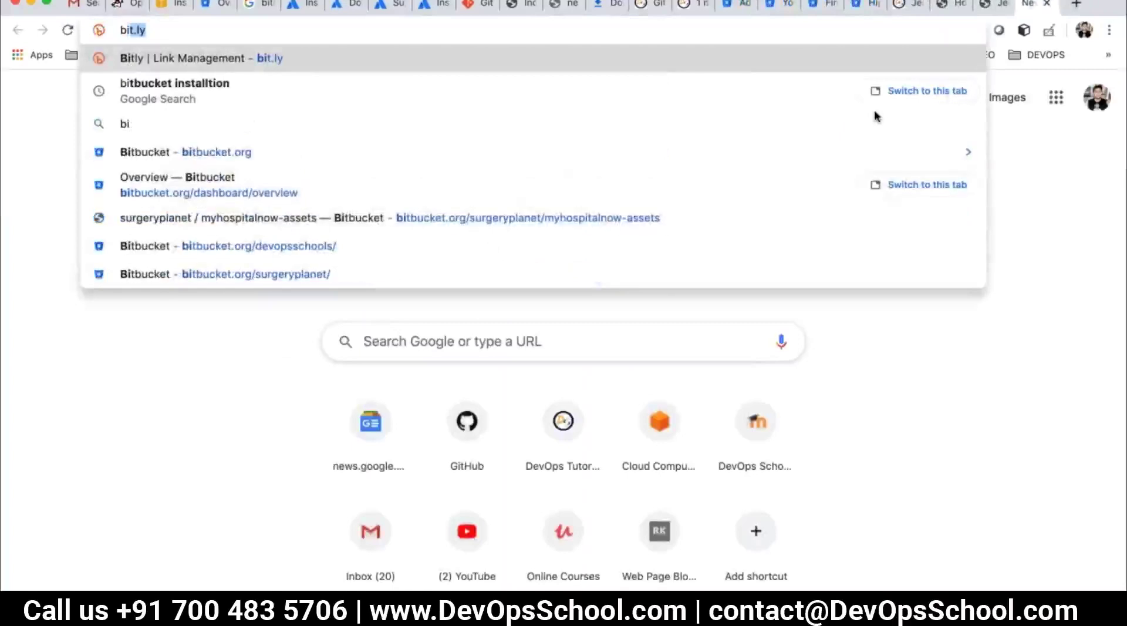
key("BackSpace")
key("BackSpace")
type("t")
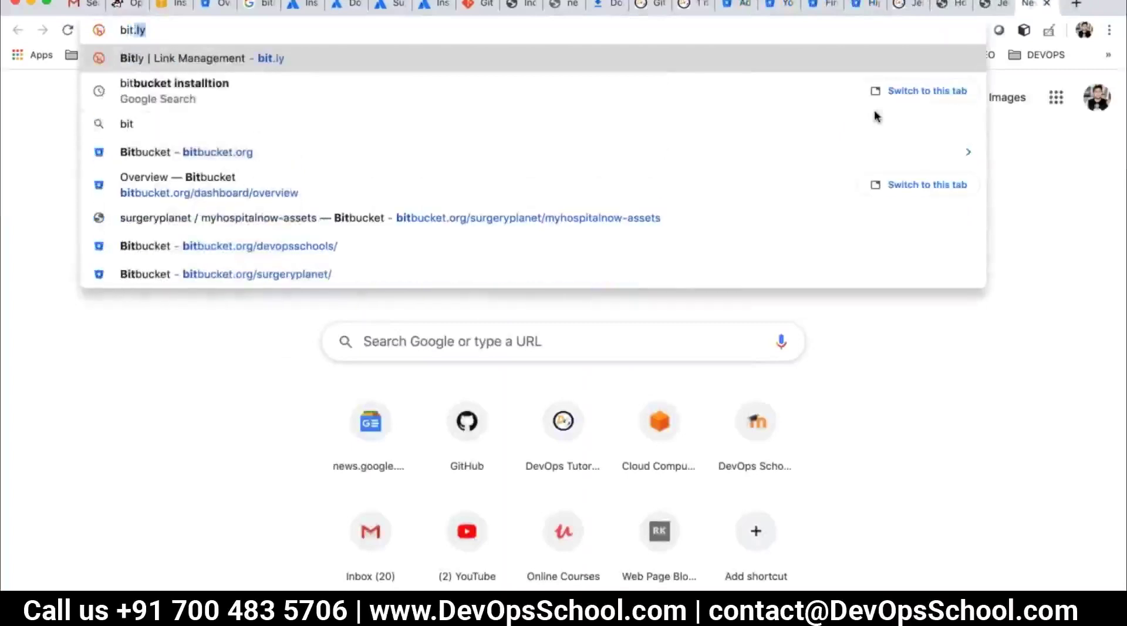
type("buc")
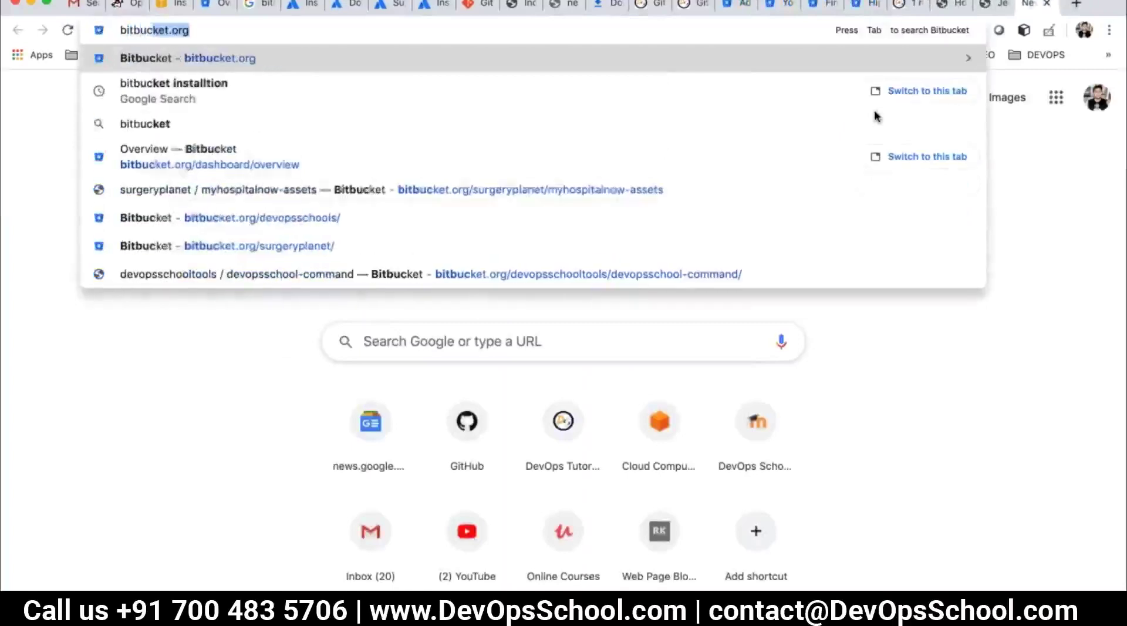
key("Return")
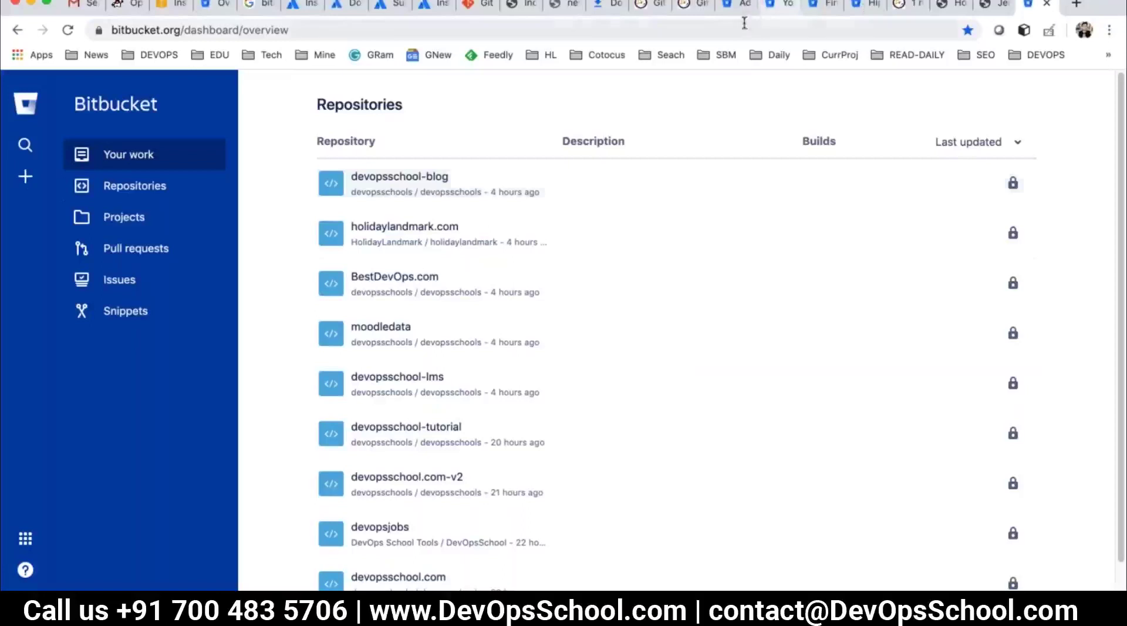
left_click(757, 4)
- Check the Server projects list showing project1 (key PROJ), then go back to the Bitbucket Cloud dashboard
left_click(756, 5)
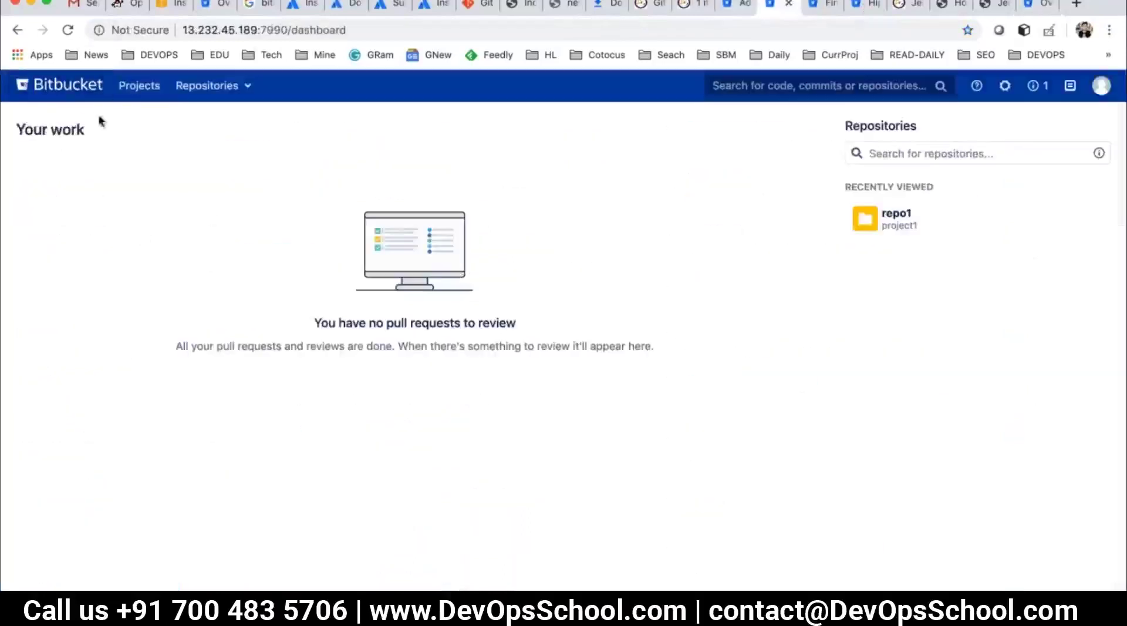
left_click(134, 88)
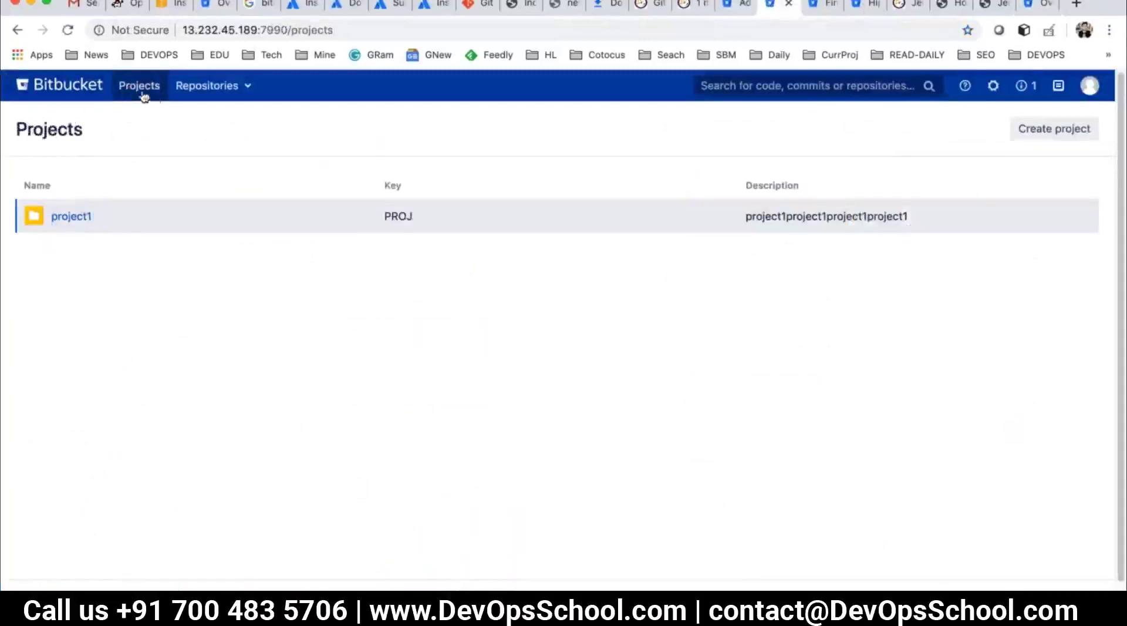
left_click(230, 85)
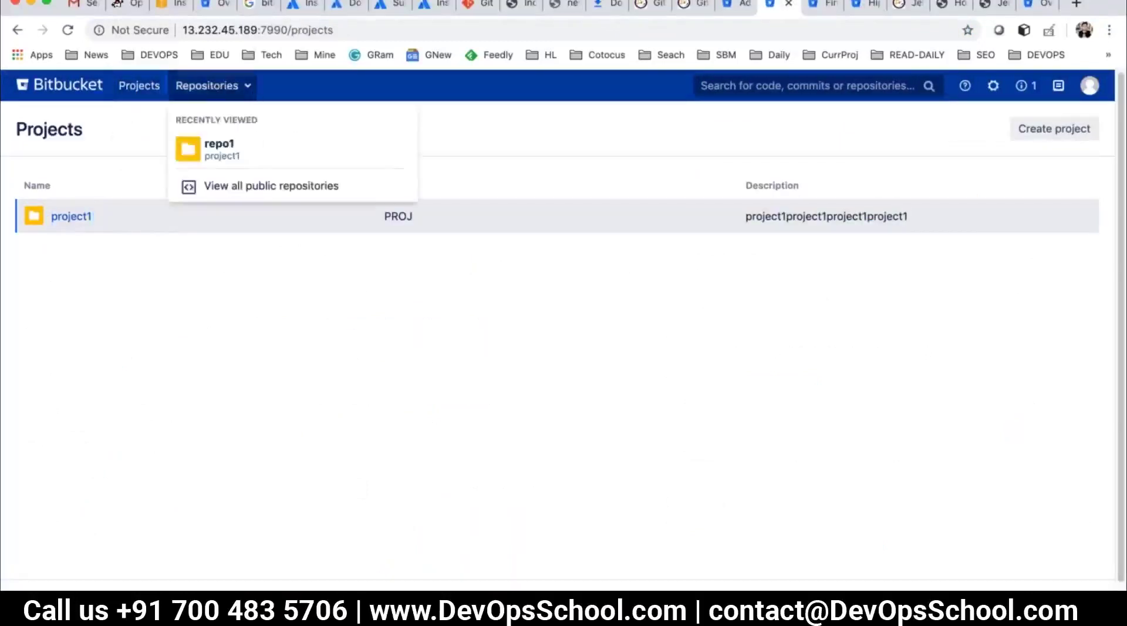
left_click(647, 402)
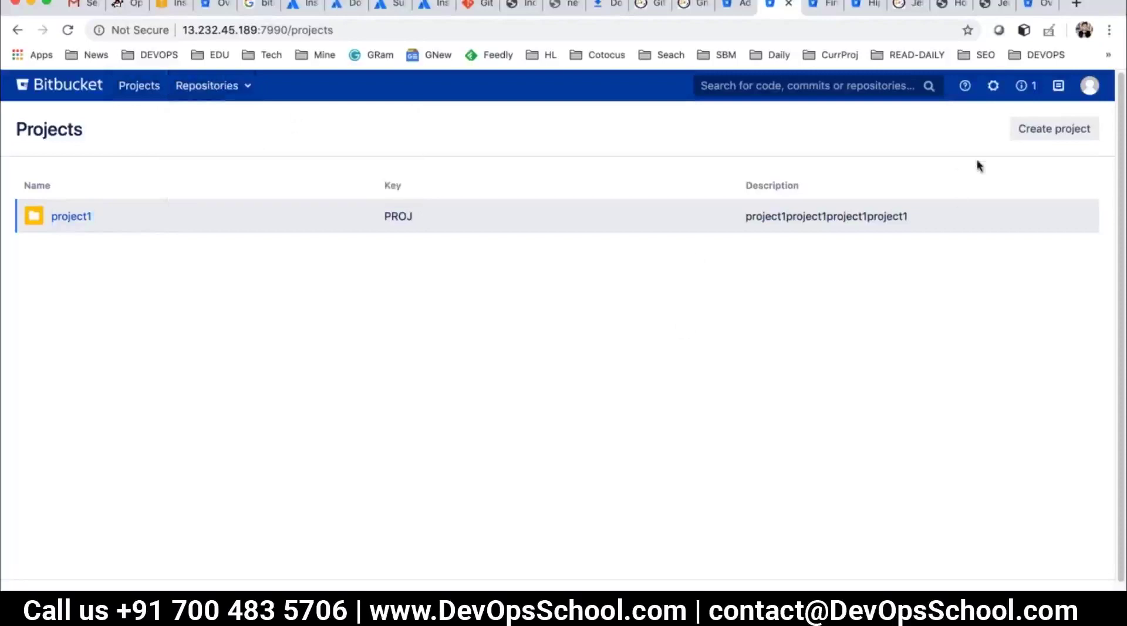
left_click(1038, 4)
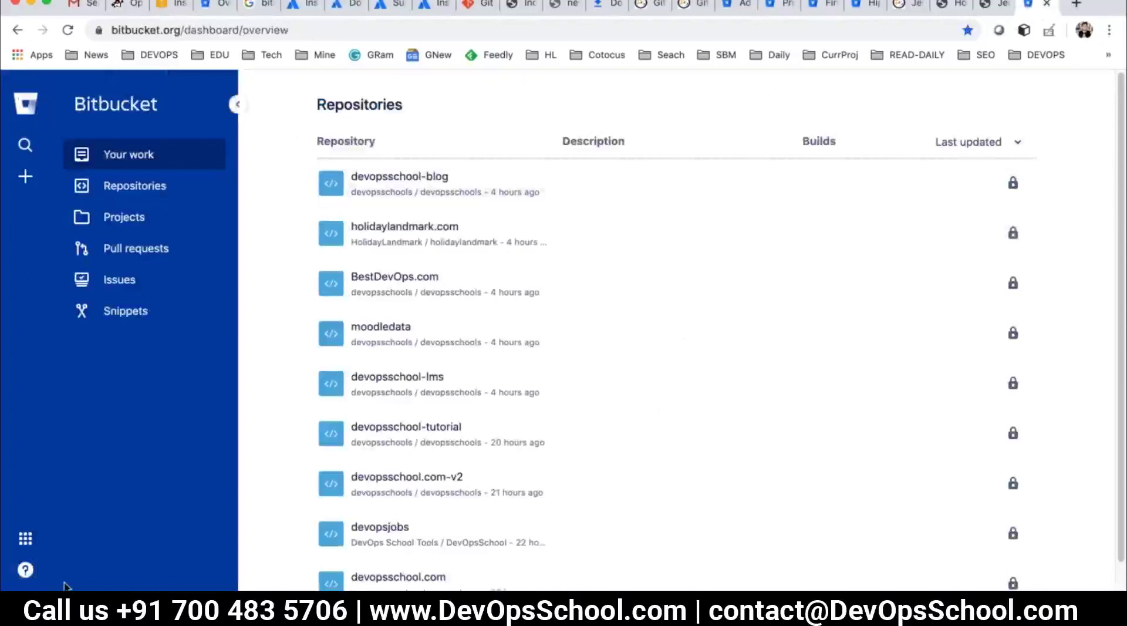
- Go through View all teams to the DevOps Daily team's DevOpsDaily project (key DEV) and its devopsdaily repository
left_click(25, 598)
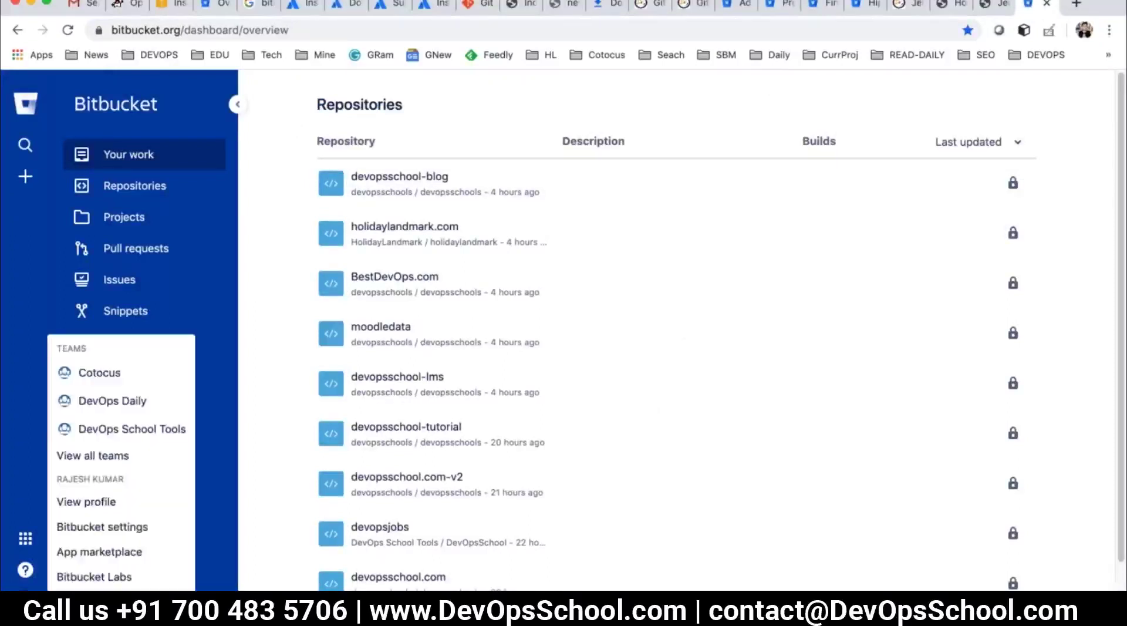
left_click(88, 461)
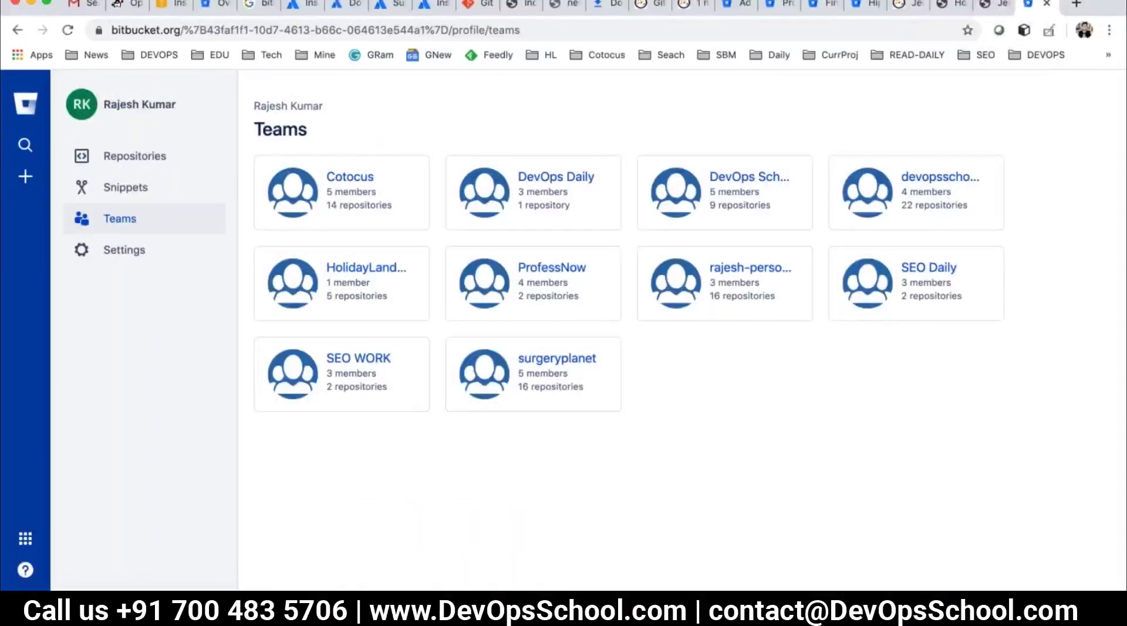
left_click(774, 7)
left_click(1028, 4)
left_click(556, 180)
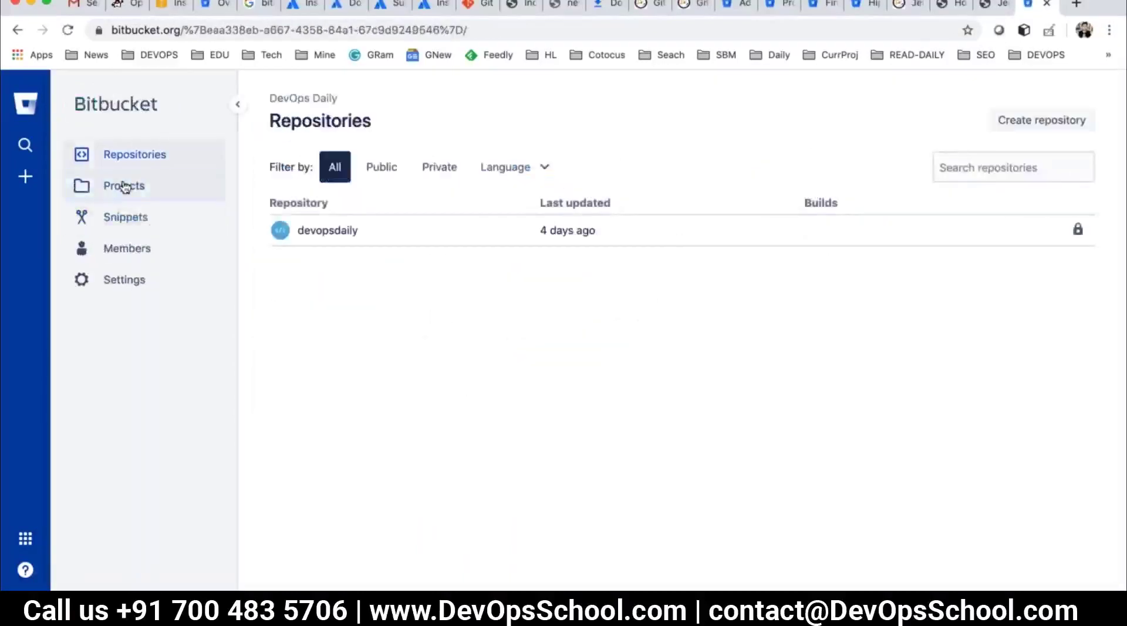
left_click(124, 187)
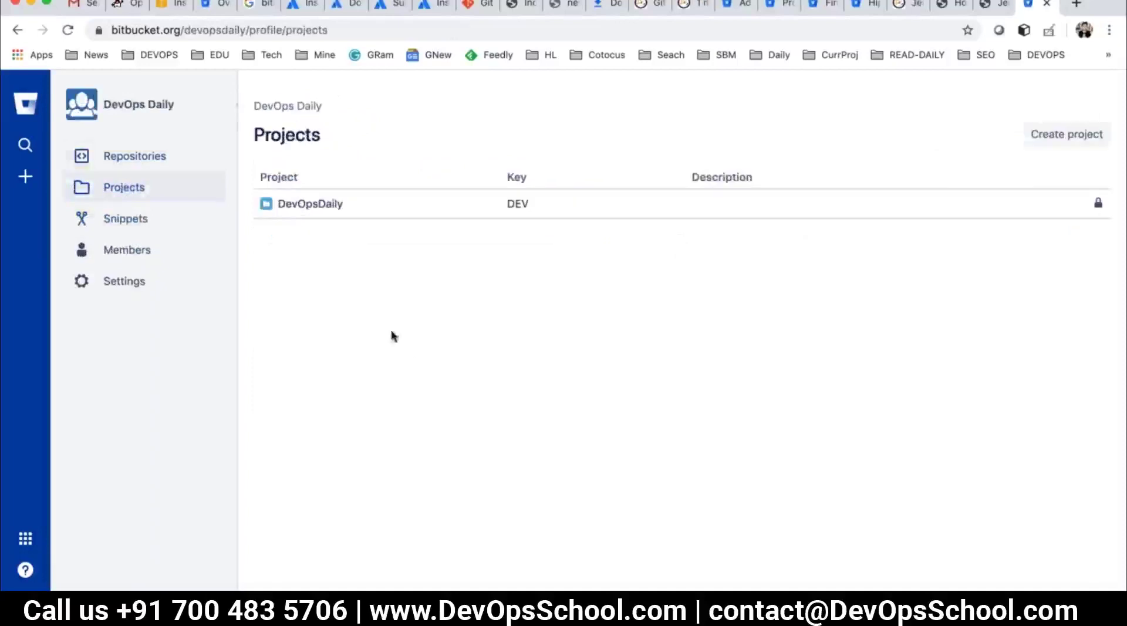
left_click(308, 211)
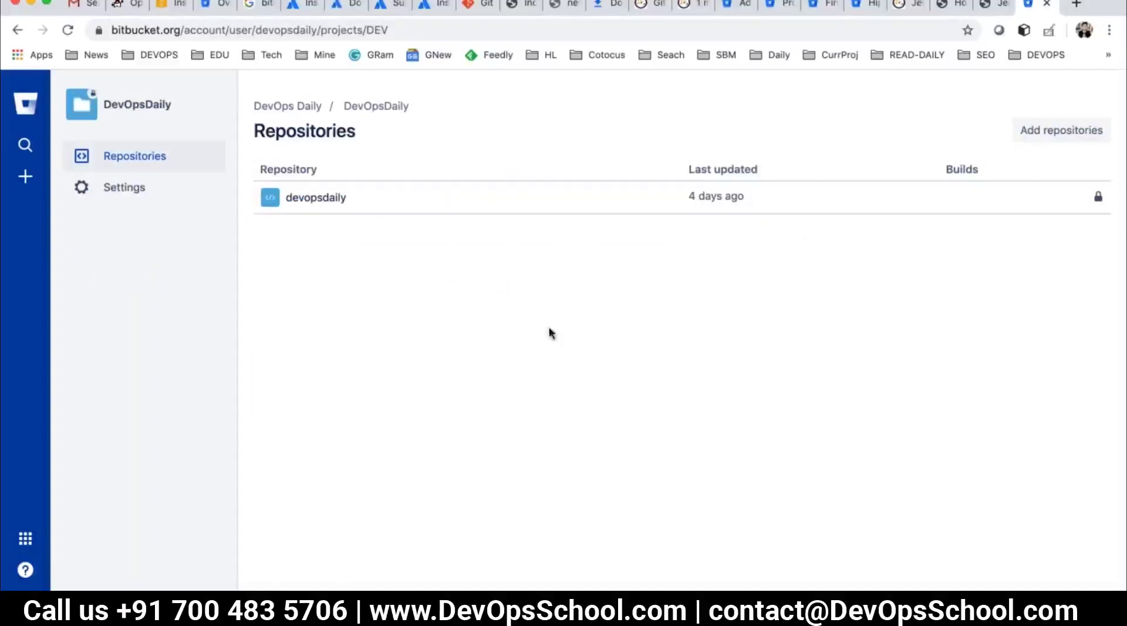
- Glance at the notes and server page, then return to the DevOpsDaily project listing the private devopsdaily repository
key("super+Tab")
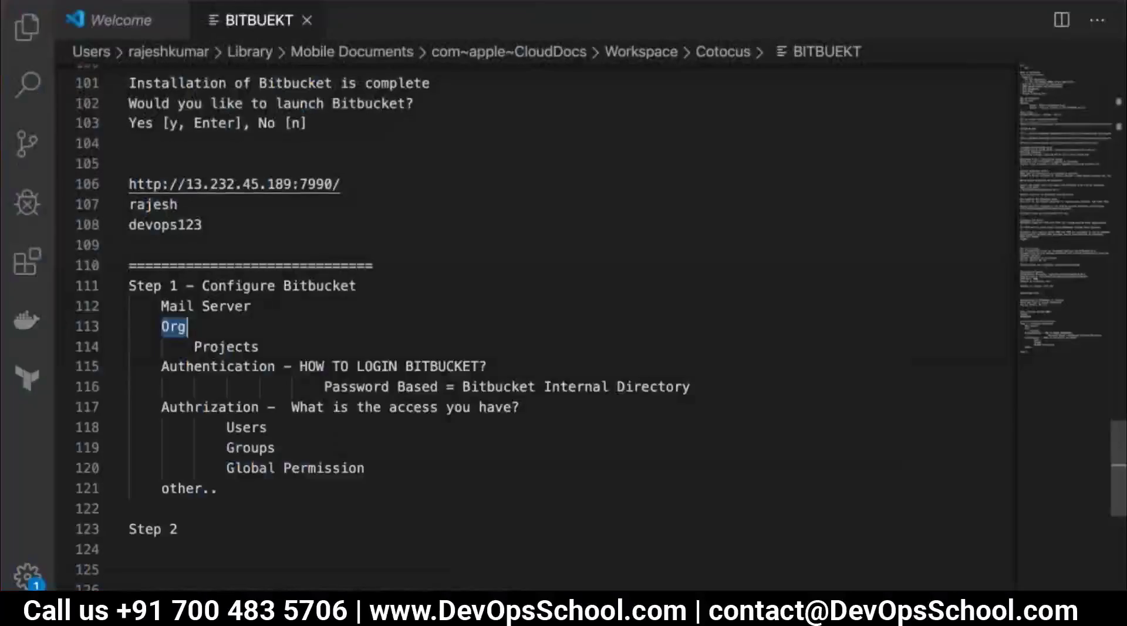
key("super+Tab")
left_click(725, 17)
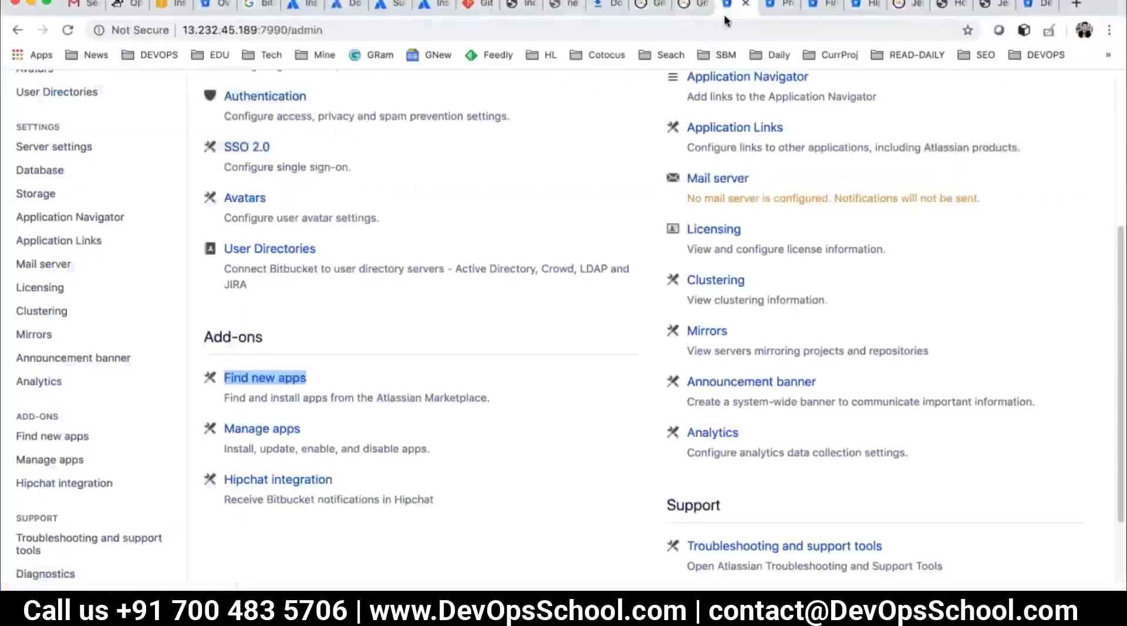
scroll(359, 241, "up", 5)
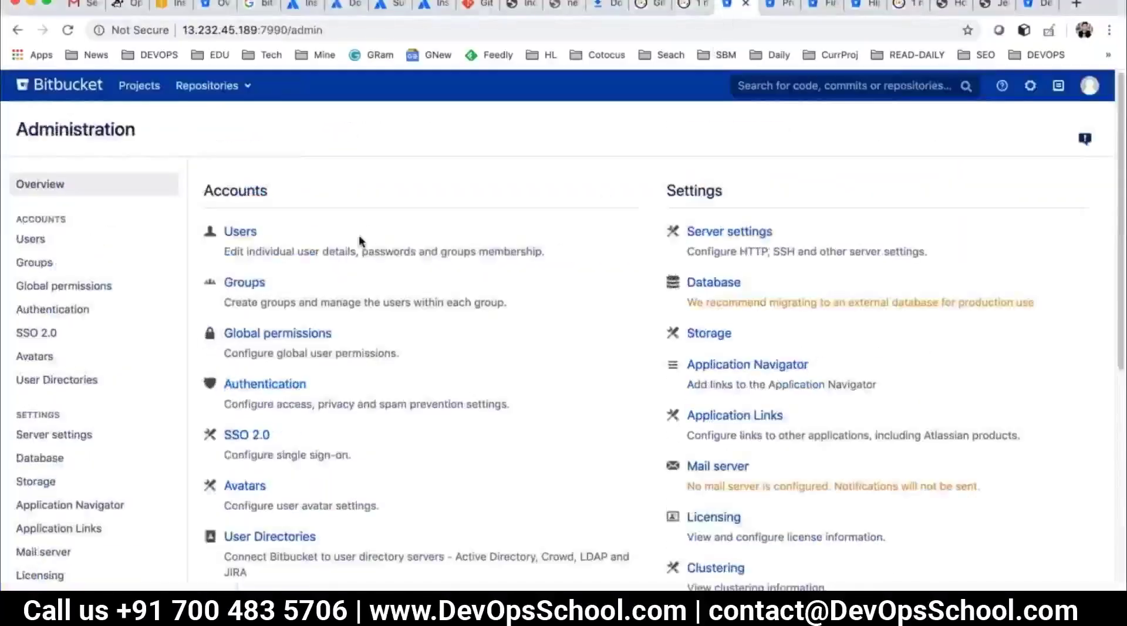
left_click(1021, 6)
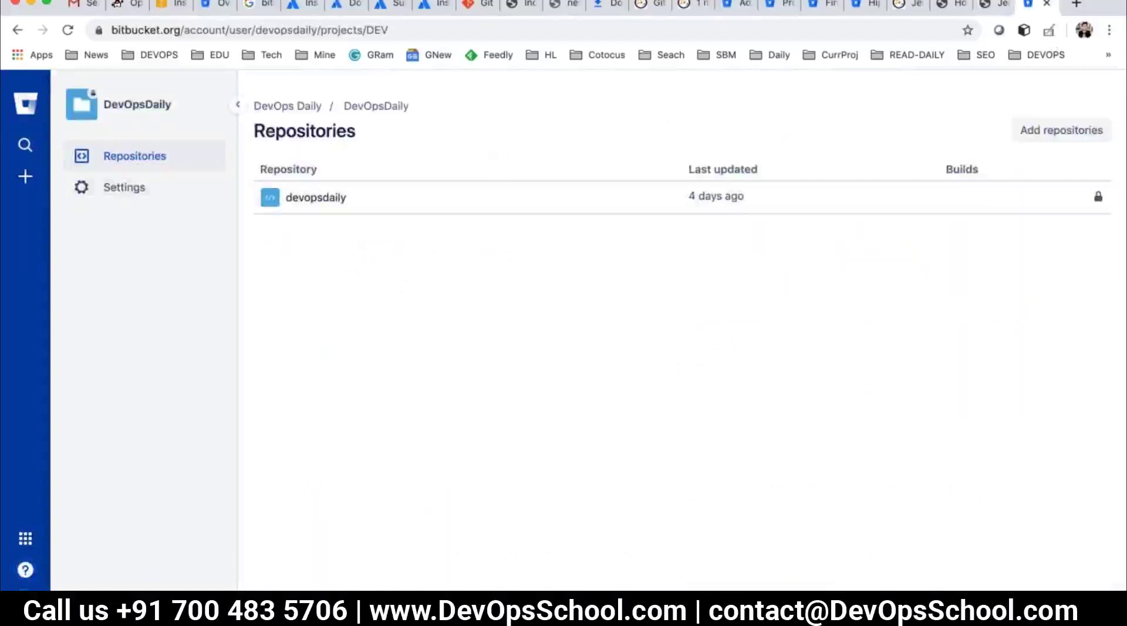
left_click(25, 599)
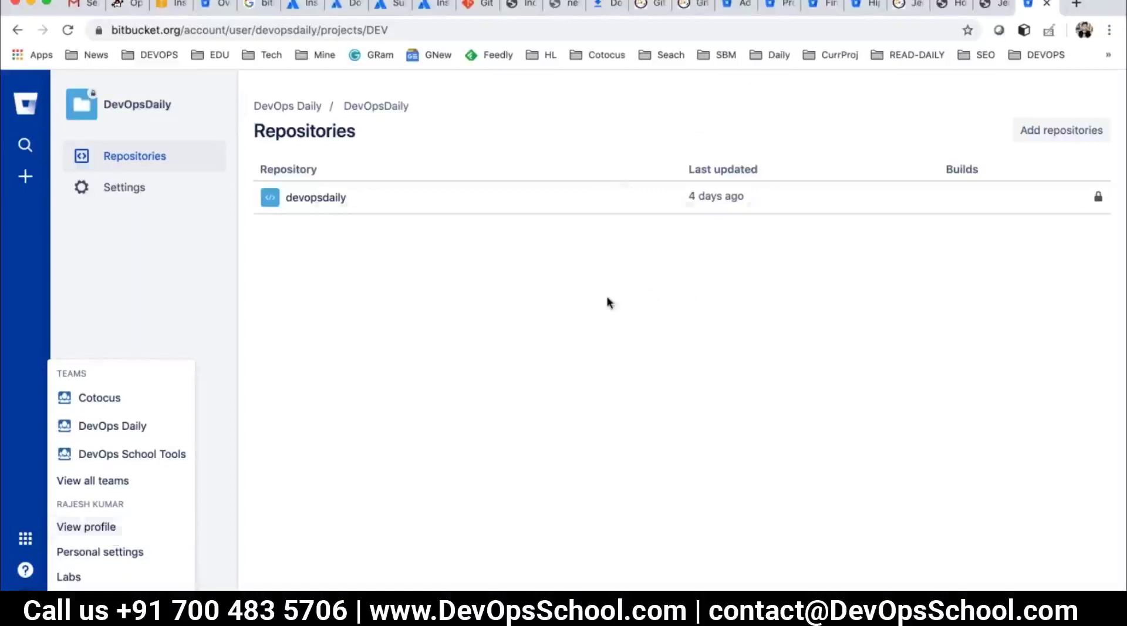
- In the Bitbucket notes, place the cursor at the end of the Step 2 line
key("super+Tab")
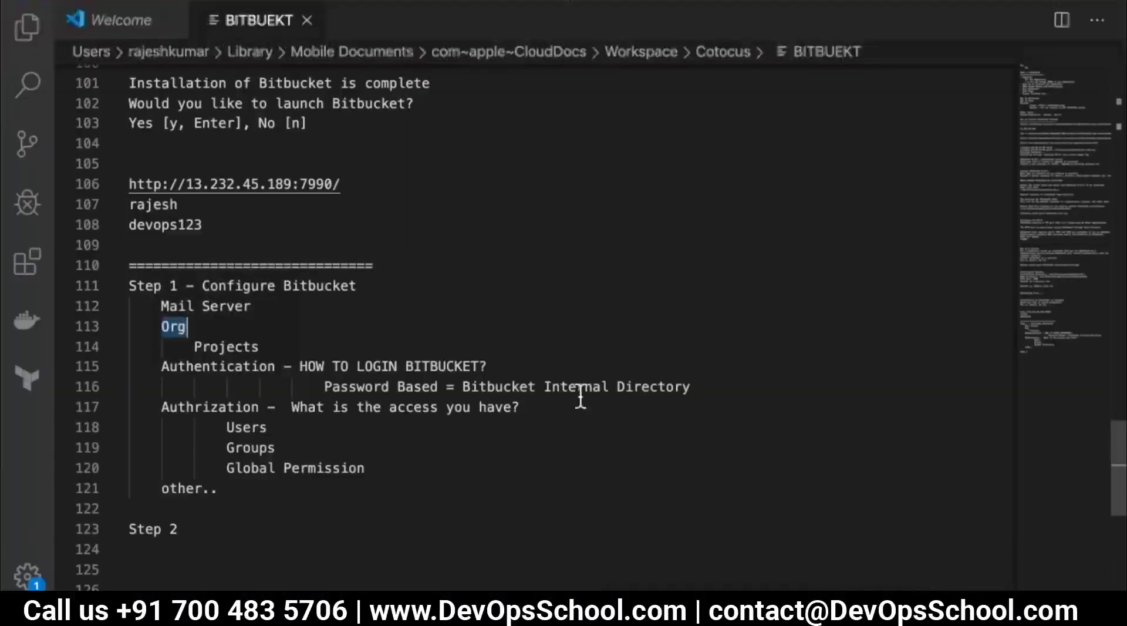
left_click(547, 452)
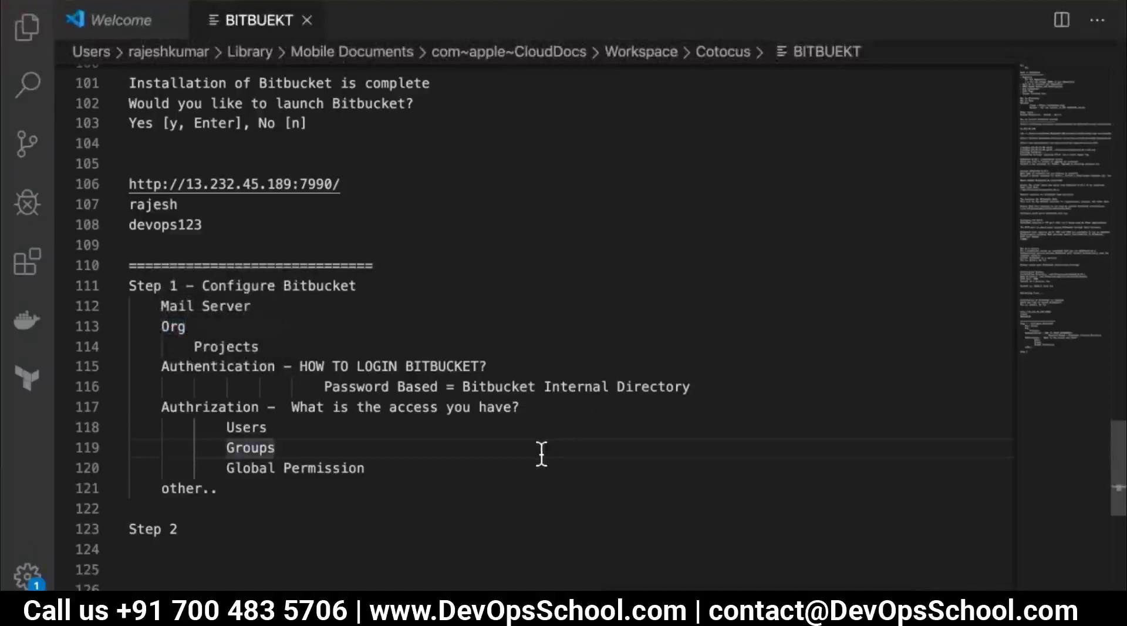
key("super+Tab")
key("super+Tab")
key("super+Tab")
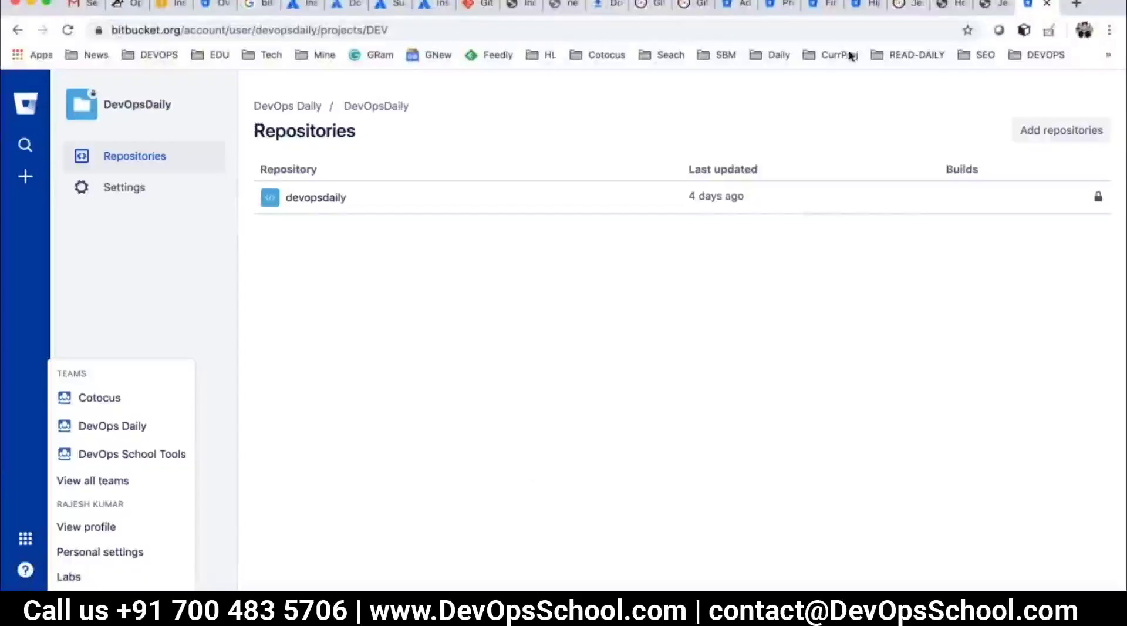
key("super+Tab")
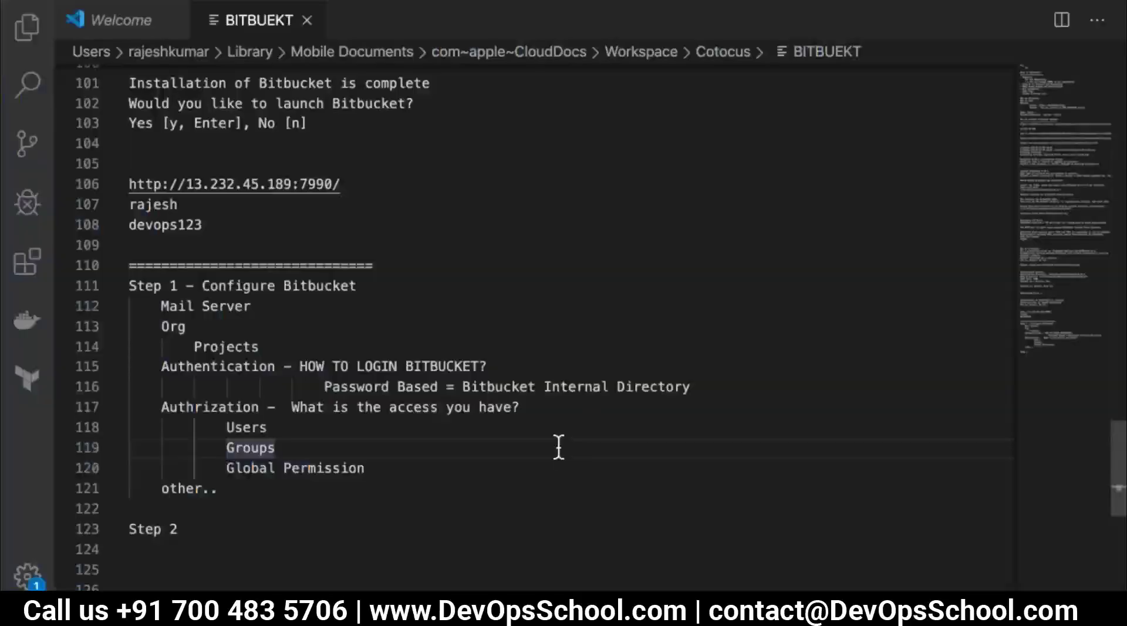
left_click(547, 509)
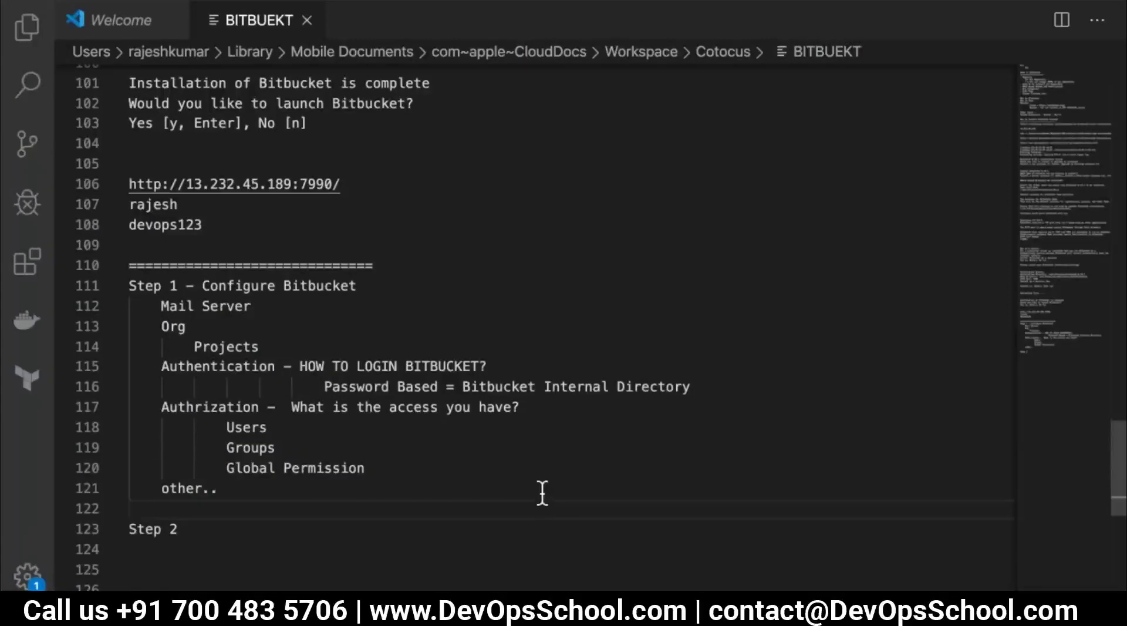
left_click(544, 525)
- Add a separator of sixteen = signs below Step 2 with blank lines after it, then return to the browser
key("Return")
key("Return")
type("====")
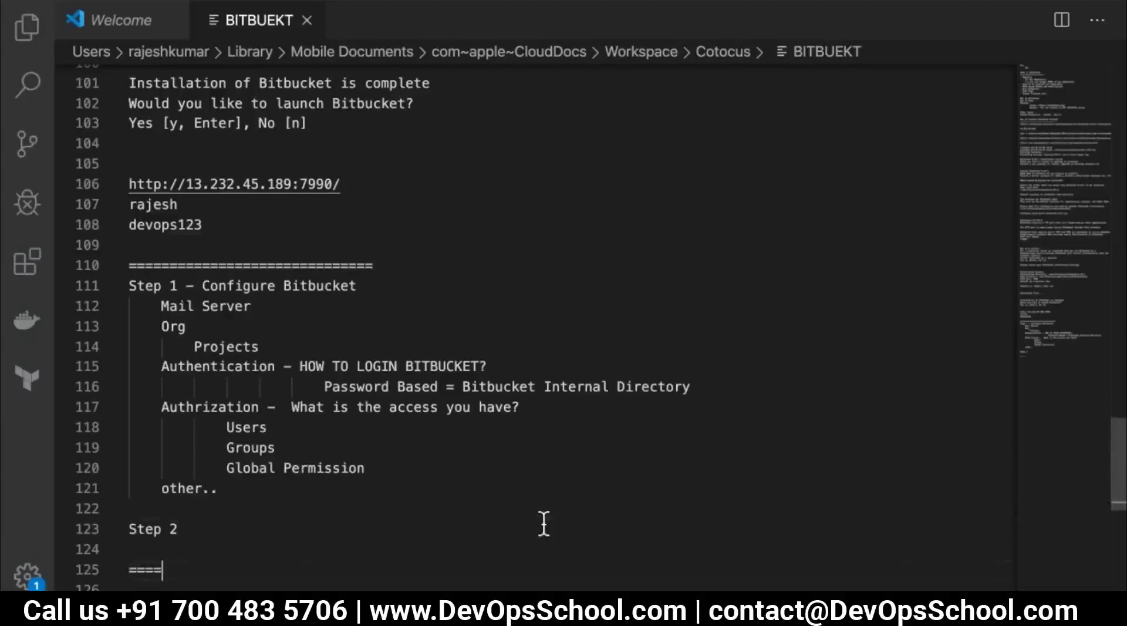
type("============")
key("Return")
key("Return")
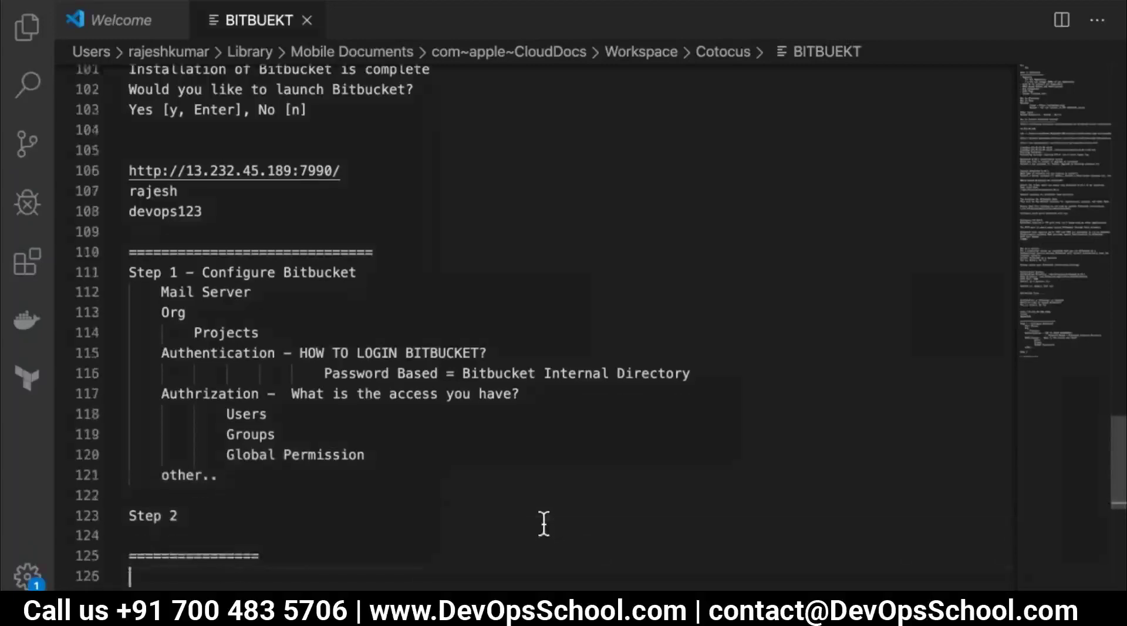
key("Return")
key("Return")
key("Return")
key("Return")
key("Return")
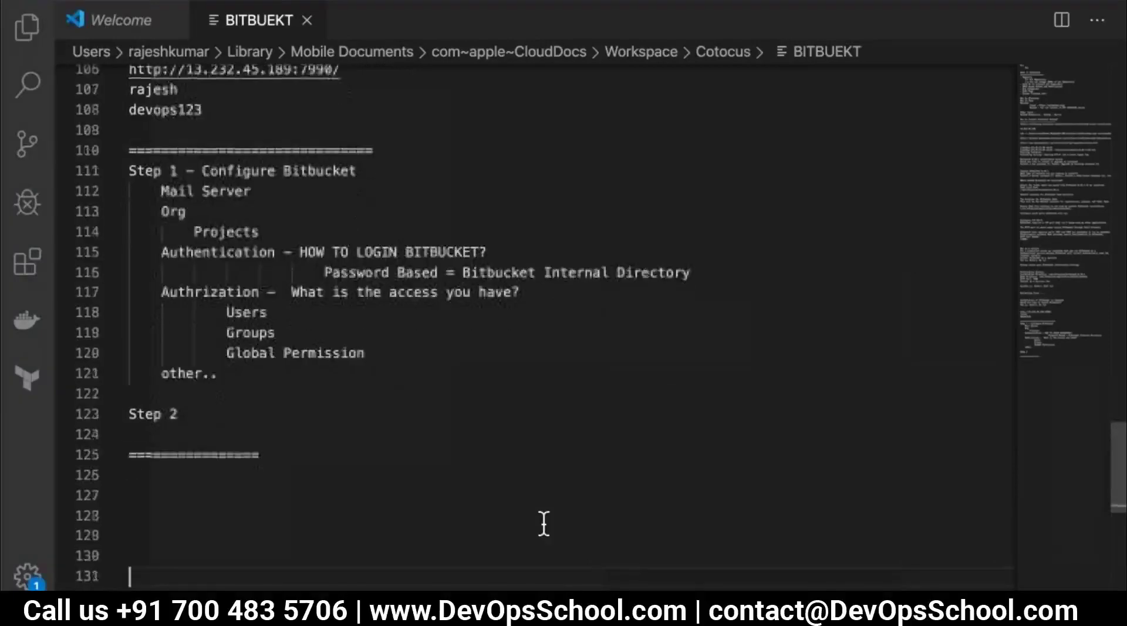
key("Return")
key("Up")
key("Up")
key("Up")
key("Up")
key("Up")
key("Up")
key("Up")
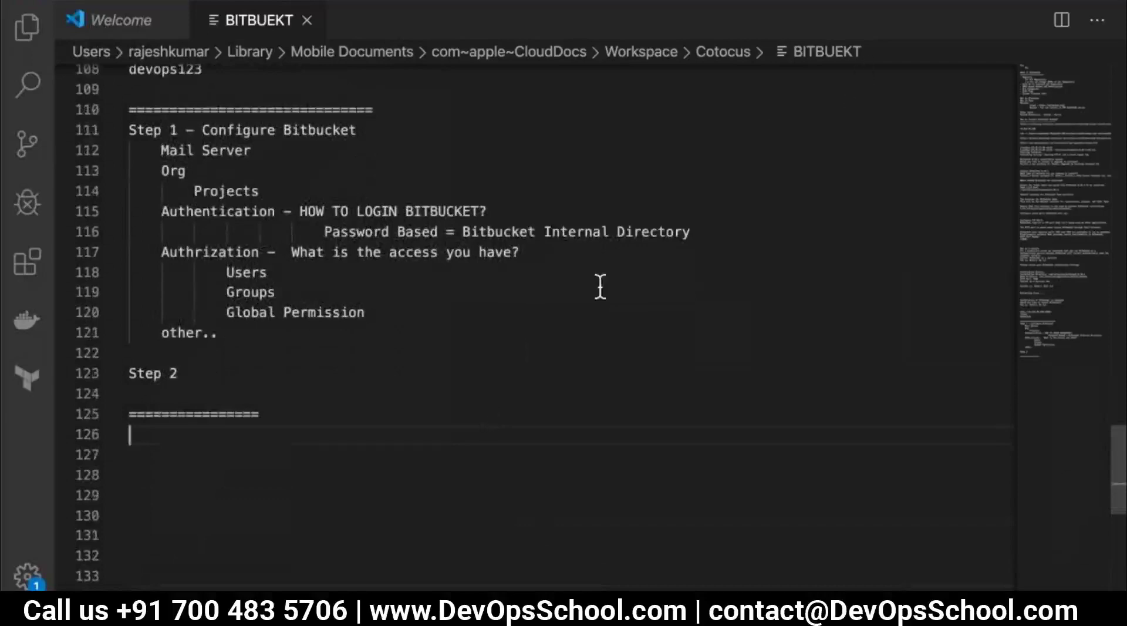
key("super+Tab")
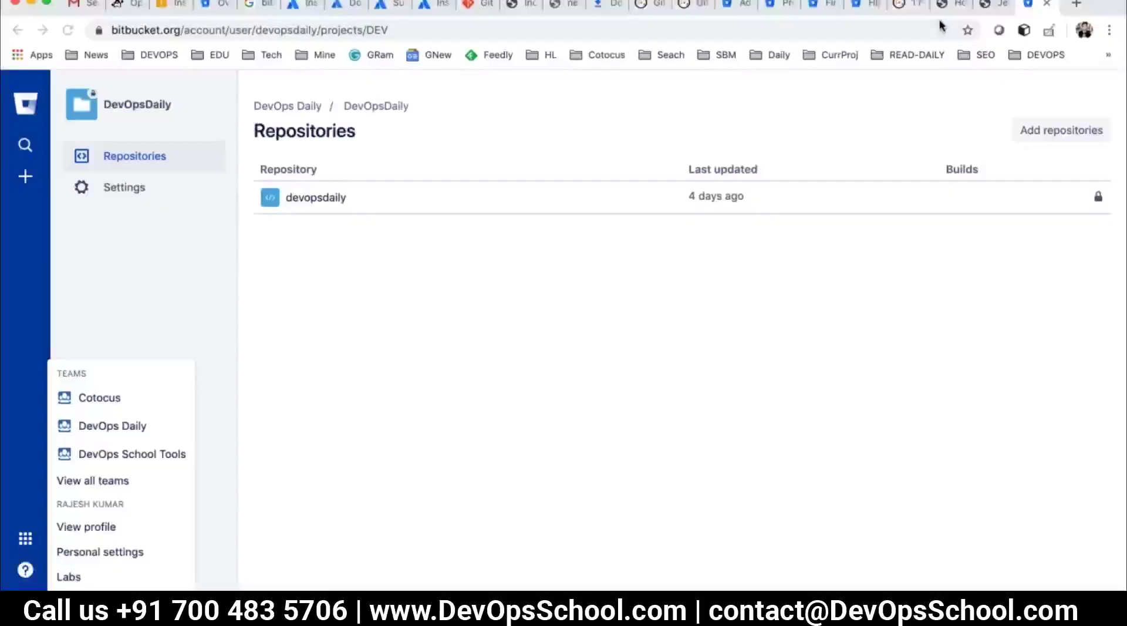
- In a new tab, load devopsschool.com/tutorial/bitbucket
left_click(1072, 5)
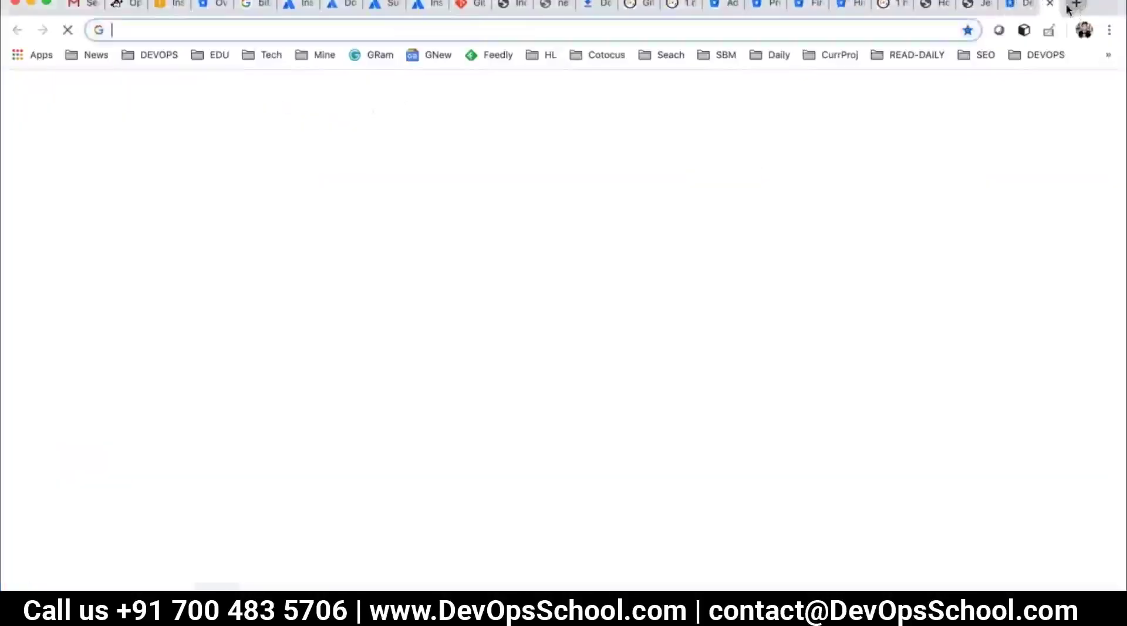
type("devopsschool.com/blog")
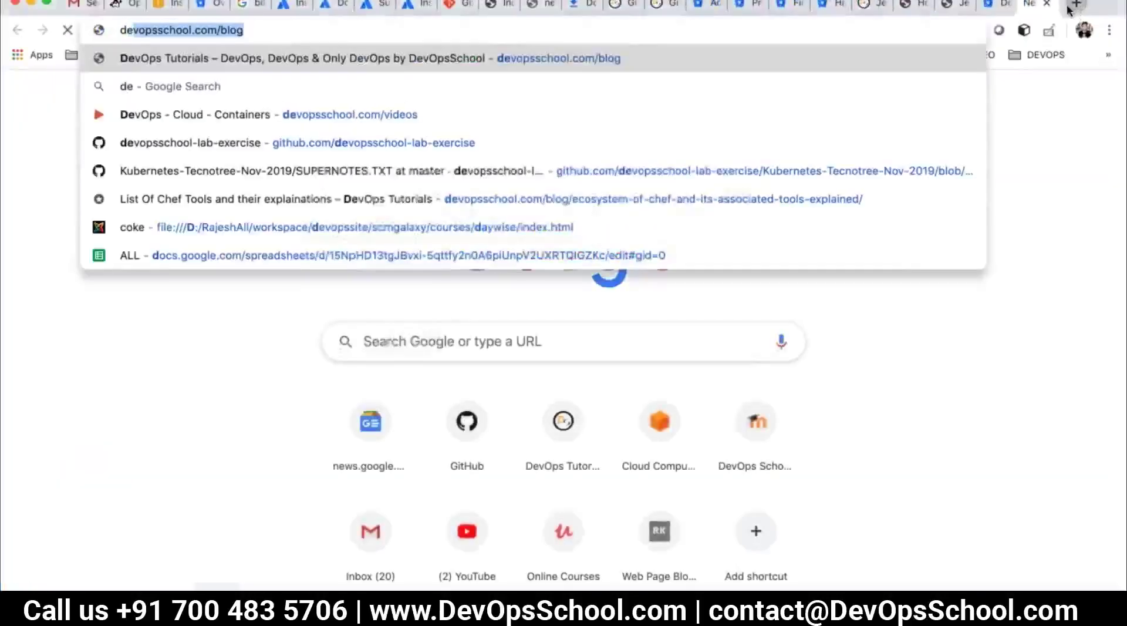
key("Right")
key("BackSpace")
key("BackSpace")
key("BackSpace")
key("BackSpace")
key("BackSpace")
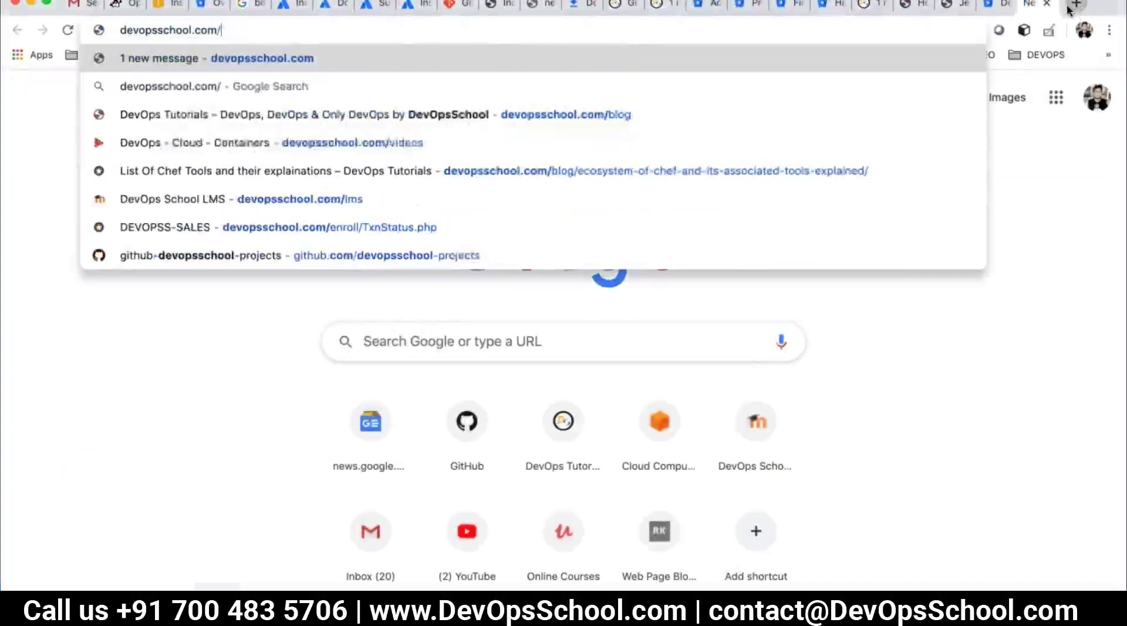
type("/")
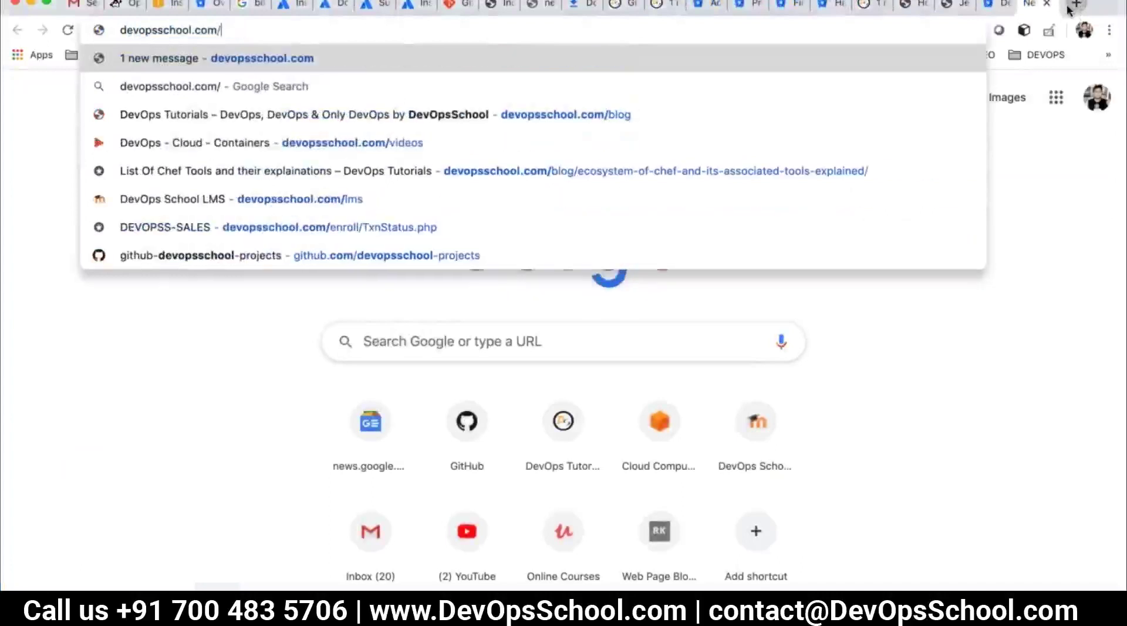
type("tu")
key("Right")
type("b")
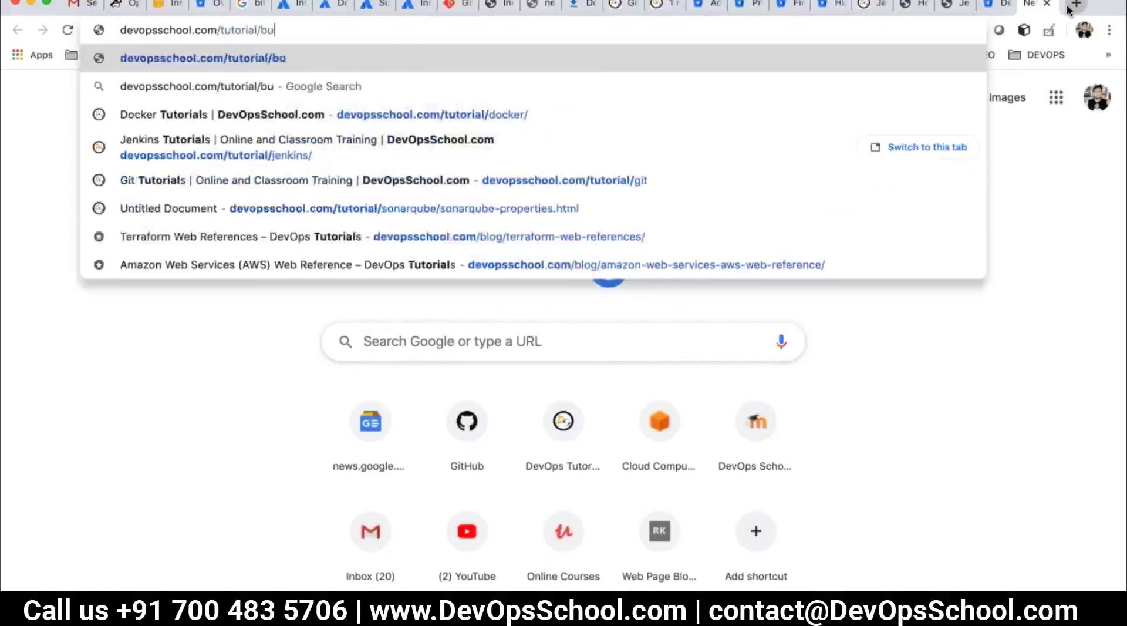
type("itbucket")
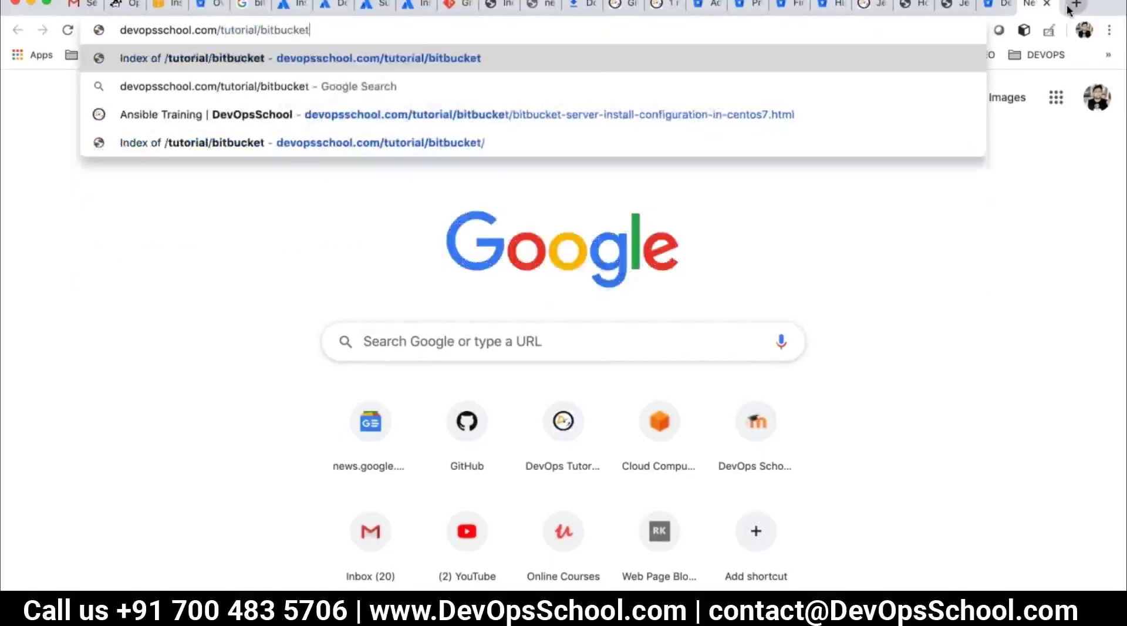
key("Return")
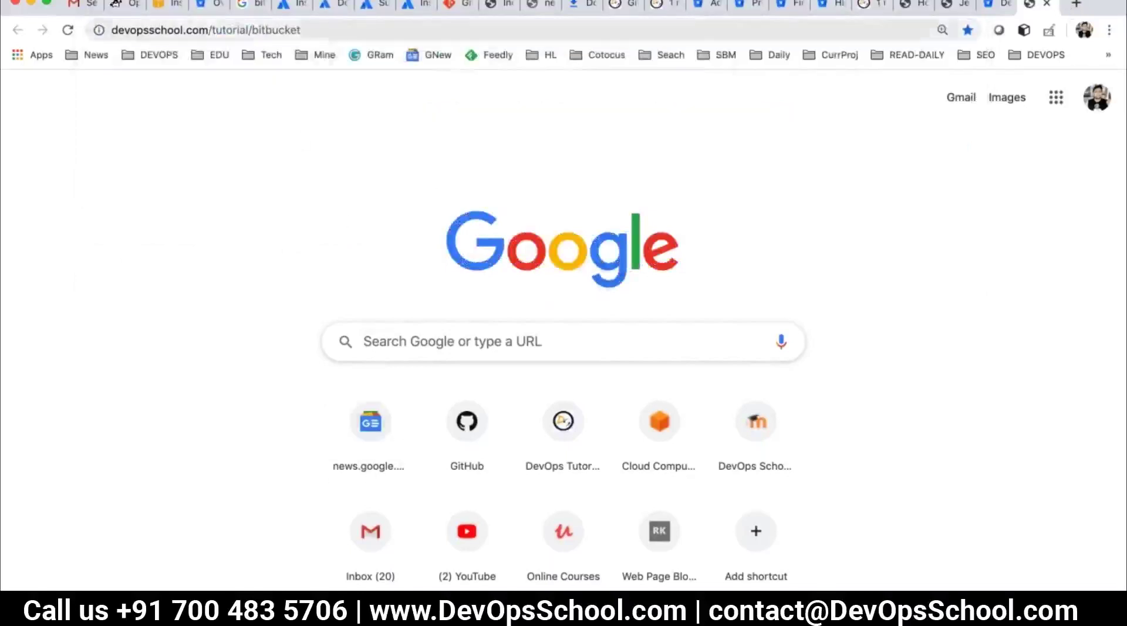
- Open the Bitbucket Server install and configure on CentOS 7 tutorial and grab its URL
left_click(343, 34)
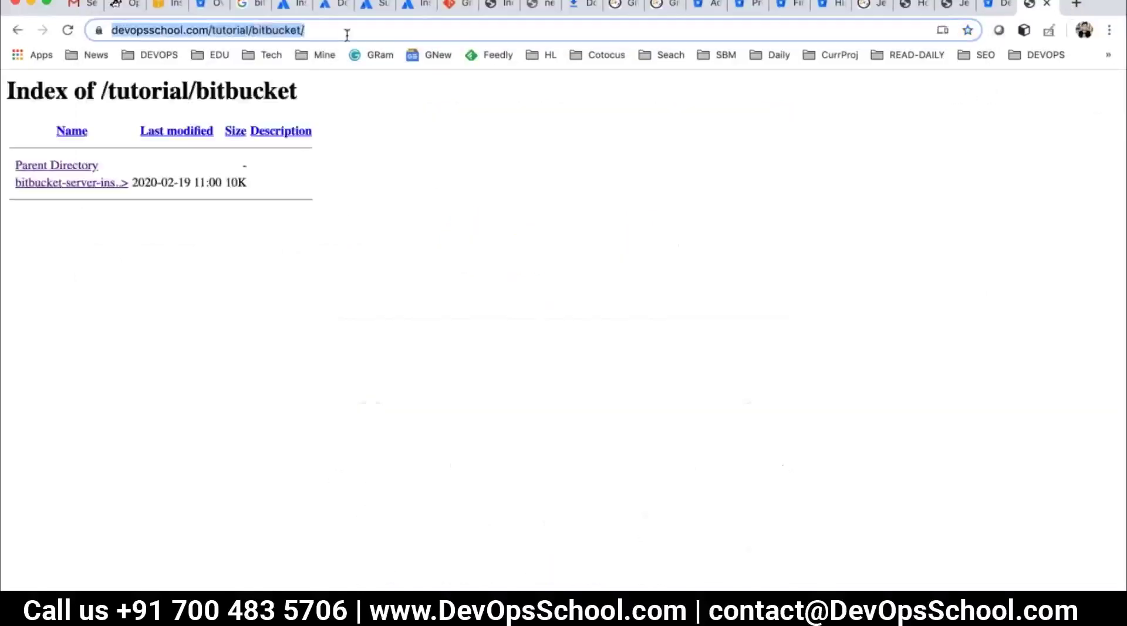
left_click(55, 183)
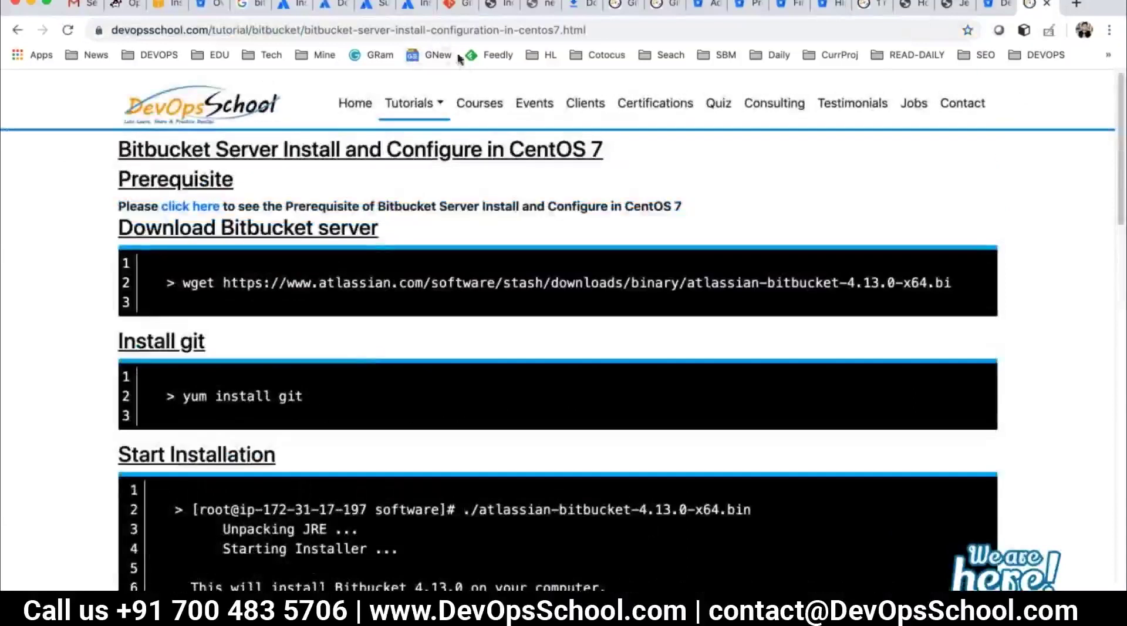
left_click(444, 29)
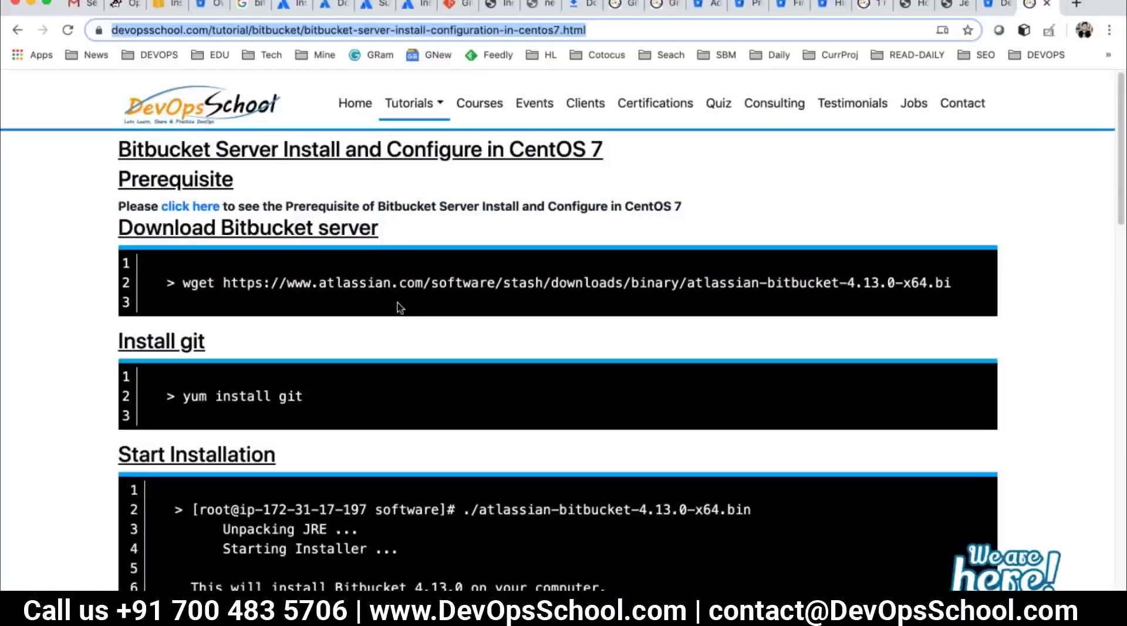
scroll(398, 308, "down", 1)
scroll(399, 309, "down", 20)
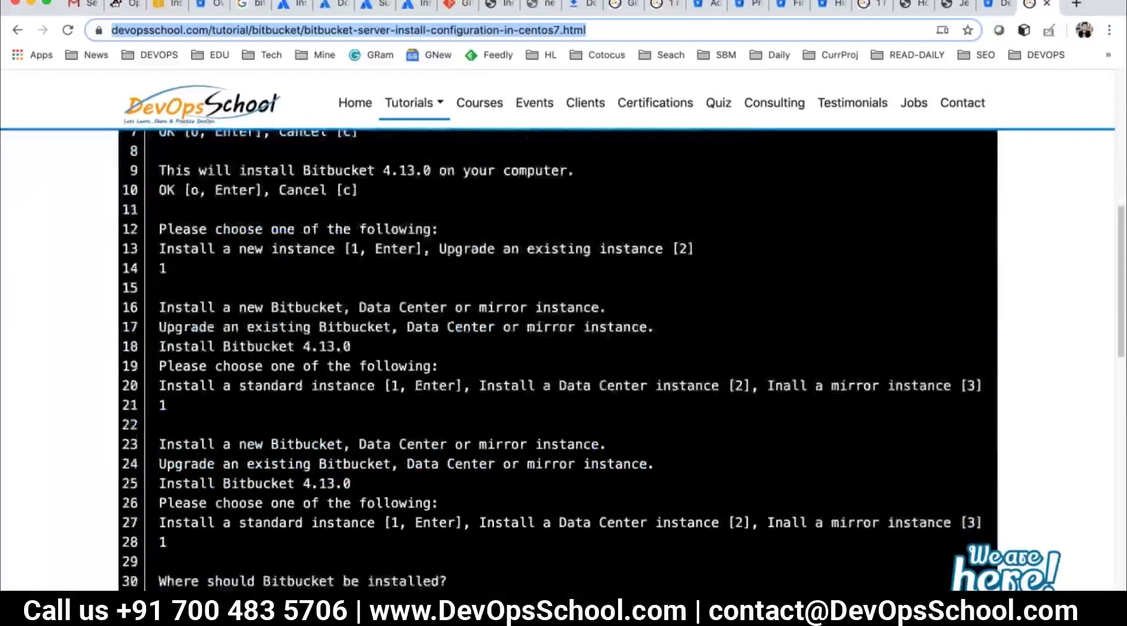
scroll(557, 352, "down", 4)
scroll(558, 353, "up", 3)
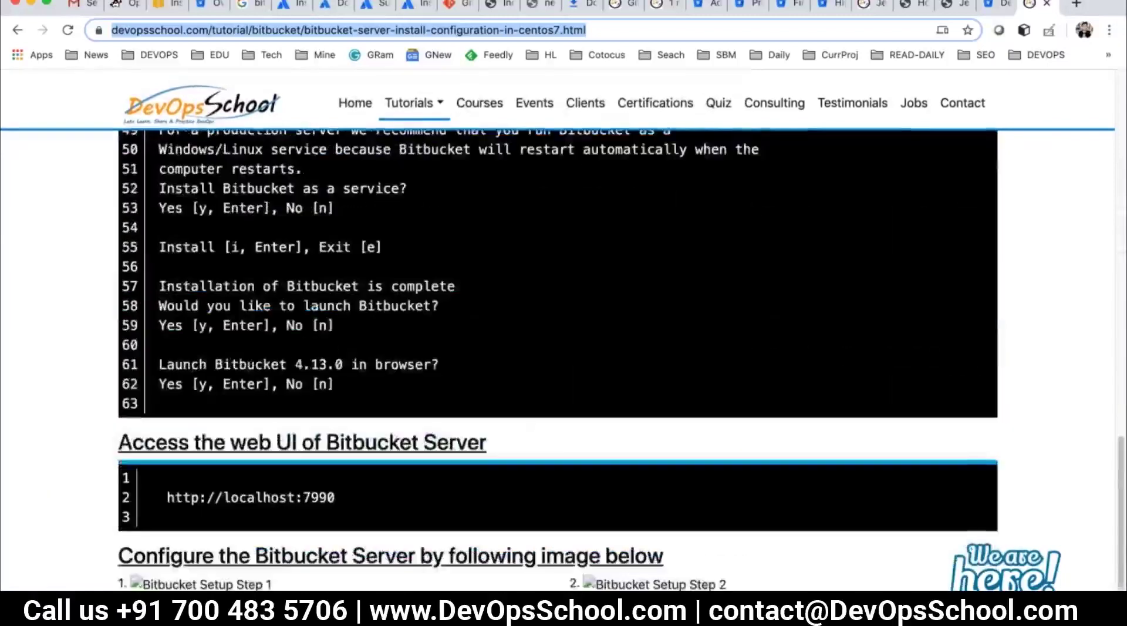
scroll(452, 297, "up", 20)
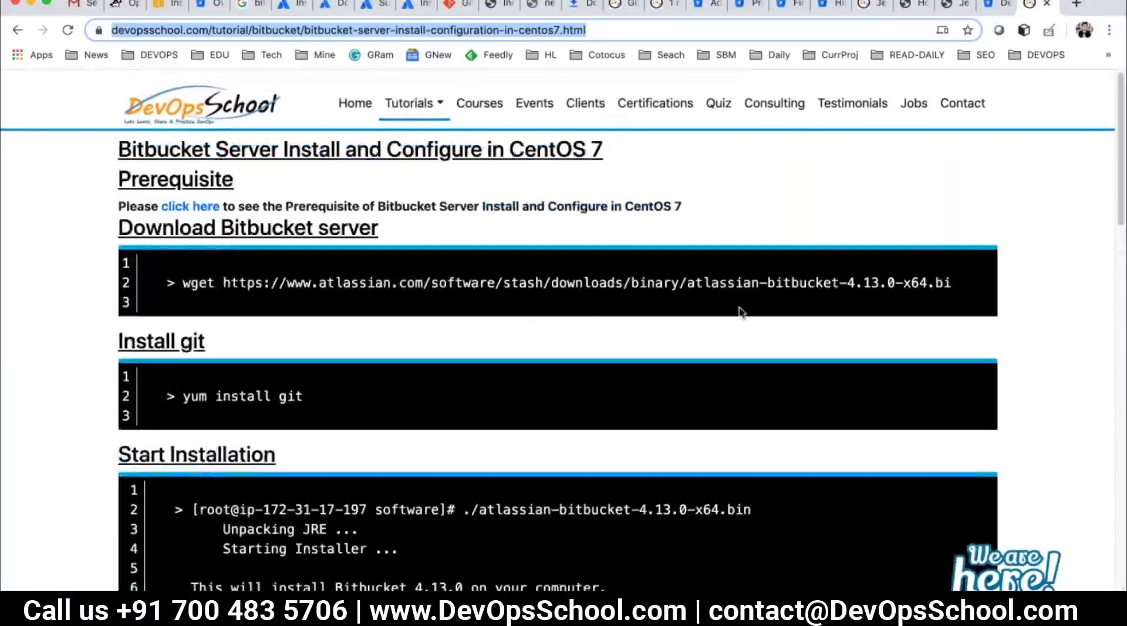
left_click_drag(951, 283, 813, 274)
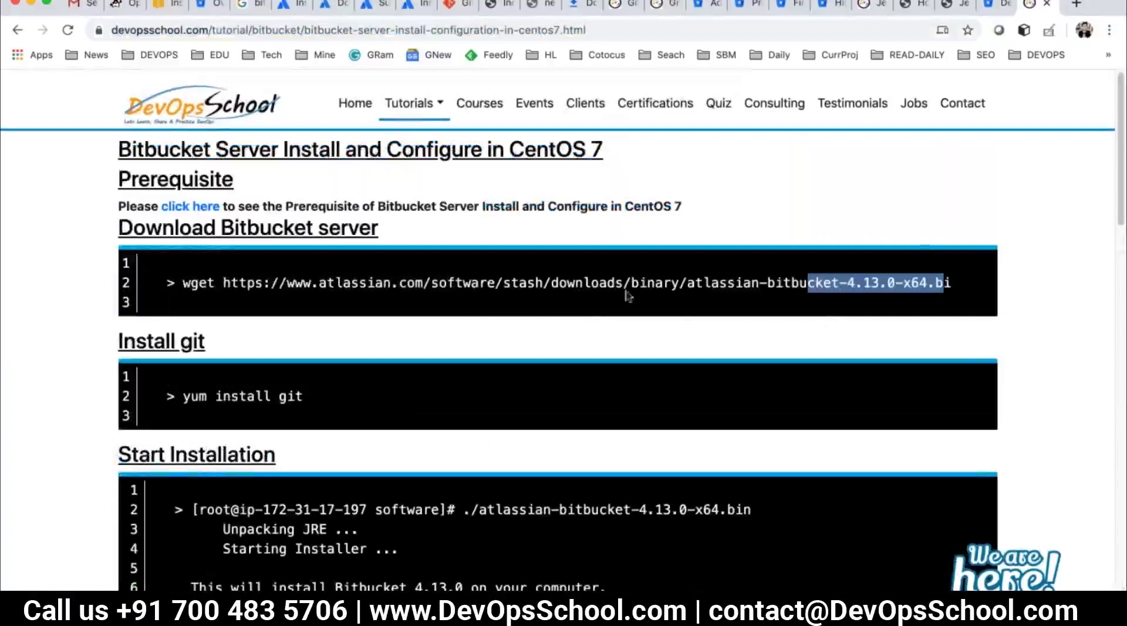
- Paste the tutorial URL onto line 126 of the notes and start a new line below it
key("super+Tab")
type("https://www.devopsschool.com/tutorial/bitbucket/bitbucket-server-install-configuration-in-centos7.html")
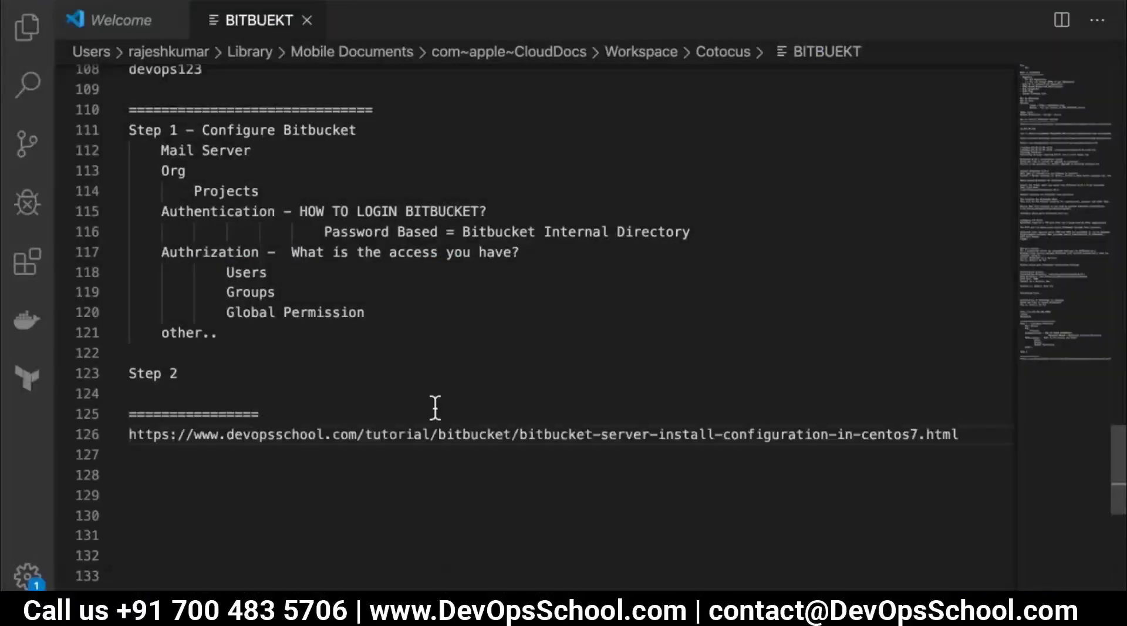
key("super+Tab")
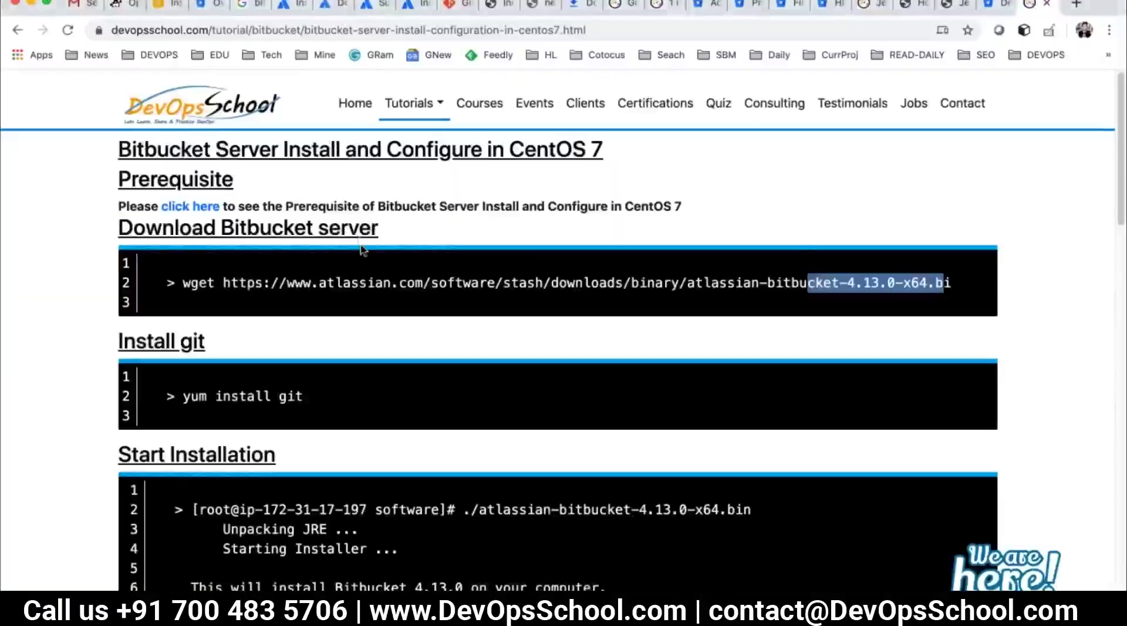
key("super+Tab")
key("Return")
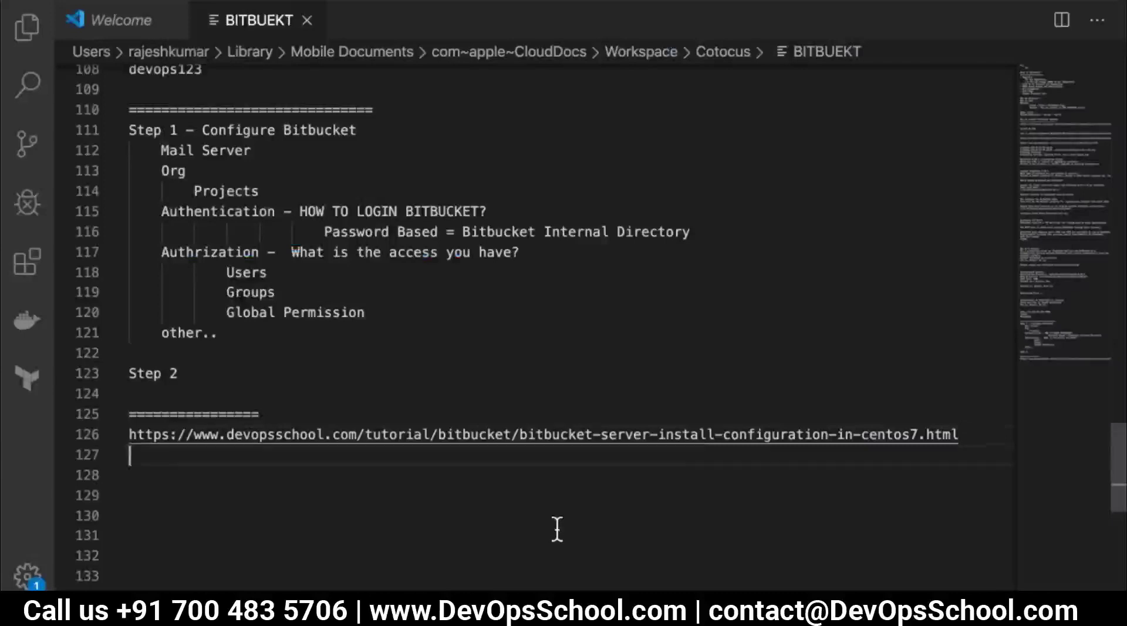